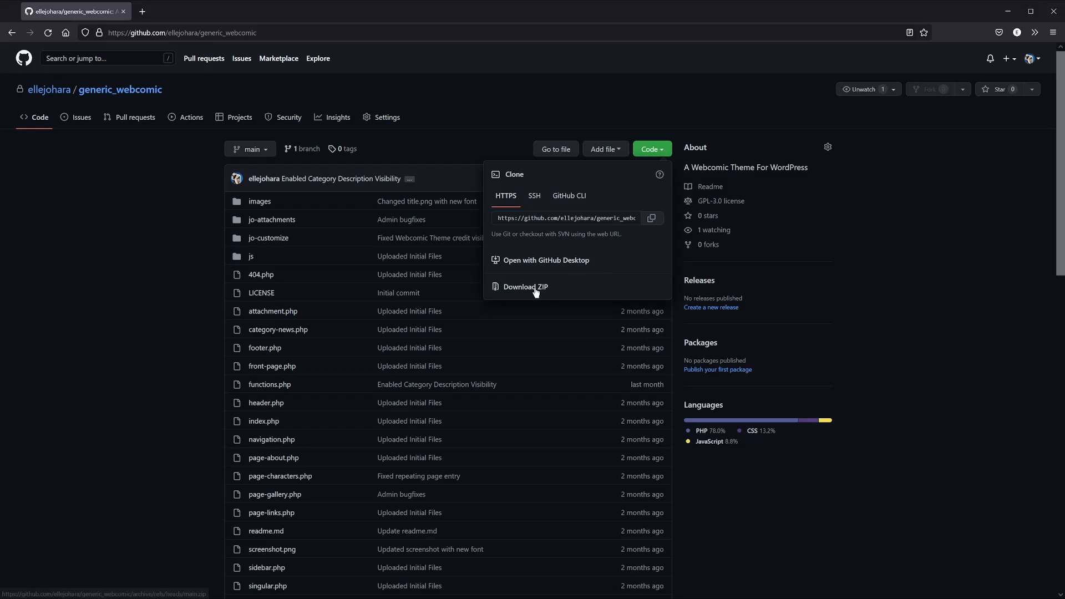
Download the generic_webcomic theme repository from GitHub as a ZIP file
{"action": "left_click", "coordinate": [536, 290]}
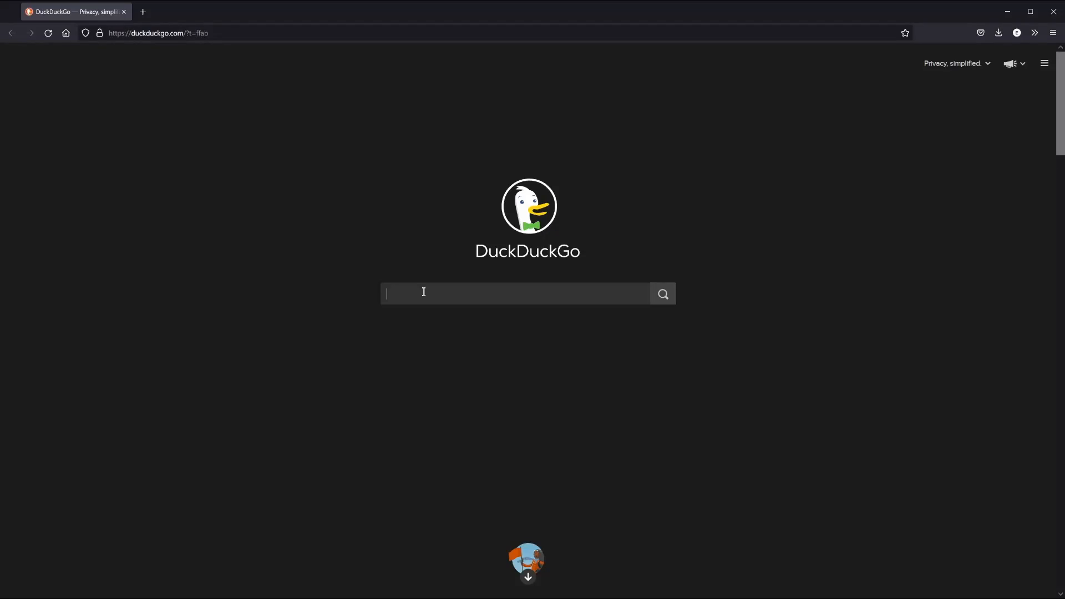
Search DuckDuckGo for 'laughing squid hosting' and visit the Laughing Squid Hosting site
{"action": "type", "text": "laughing squid hosting"}
{"action": "key", "text": "Return"}
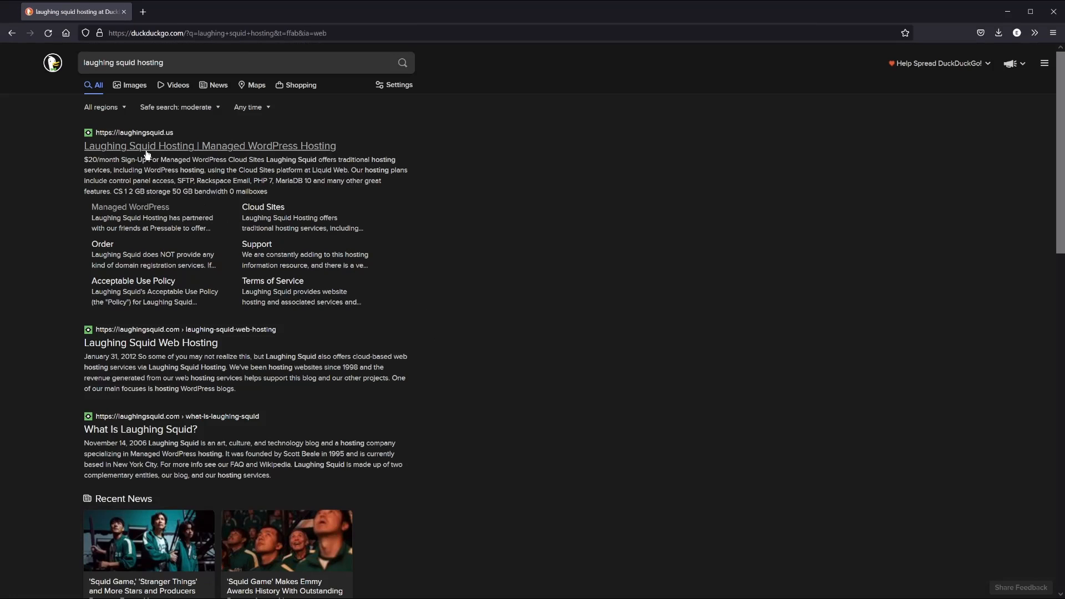
{"action": "left_click", "coordinate": [144, 148]}
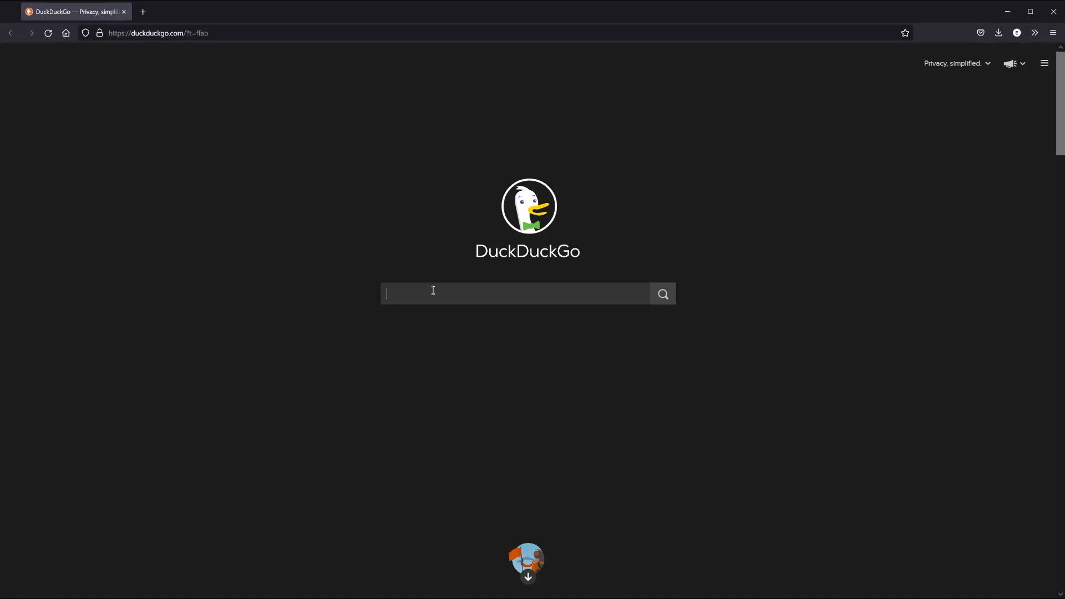
Search for 'namecheap' and open the Namecheap website
{"action": "type", "text": "namecheap"}
{"action": "key", "text": "Return"}
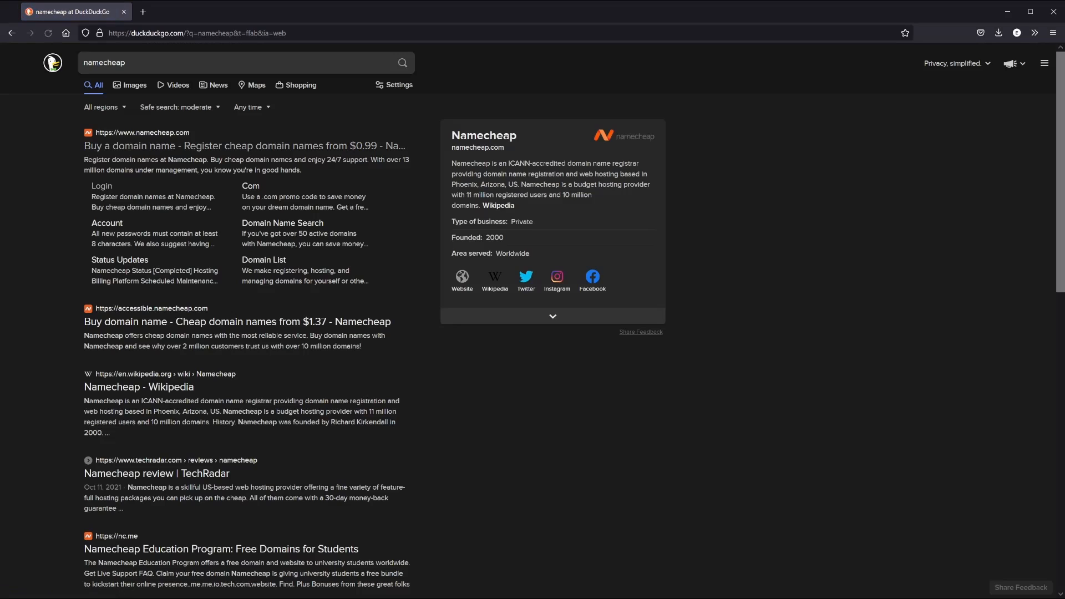
{"action": "left_click", "coordinate": [184, 147]}
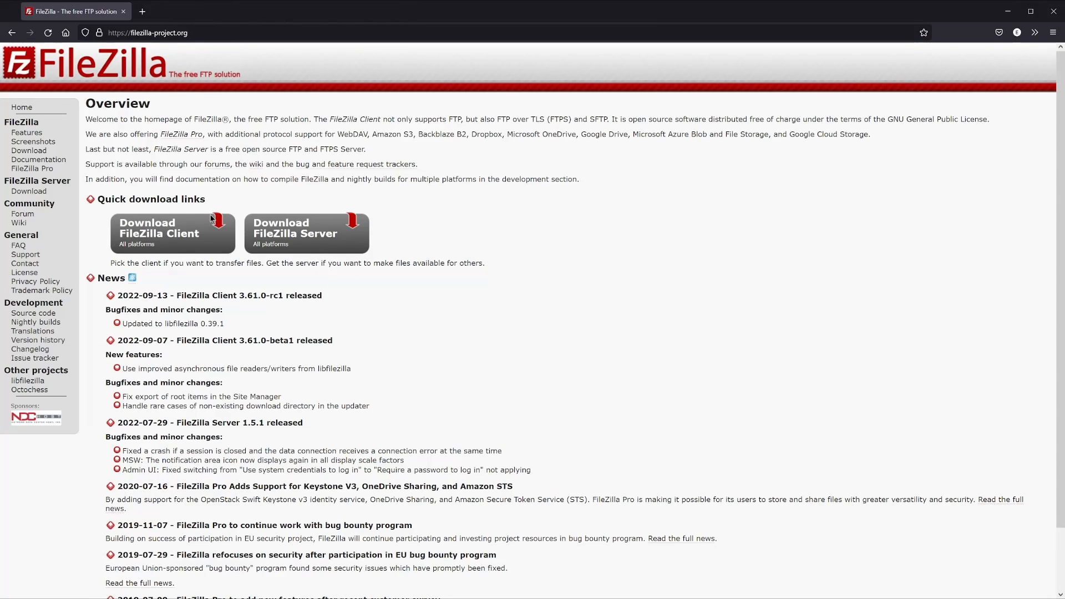
Go to the Cyberduck client download page from the site's navigation
{"action": "left_click", "coordinate": [211, 219]}
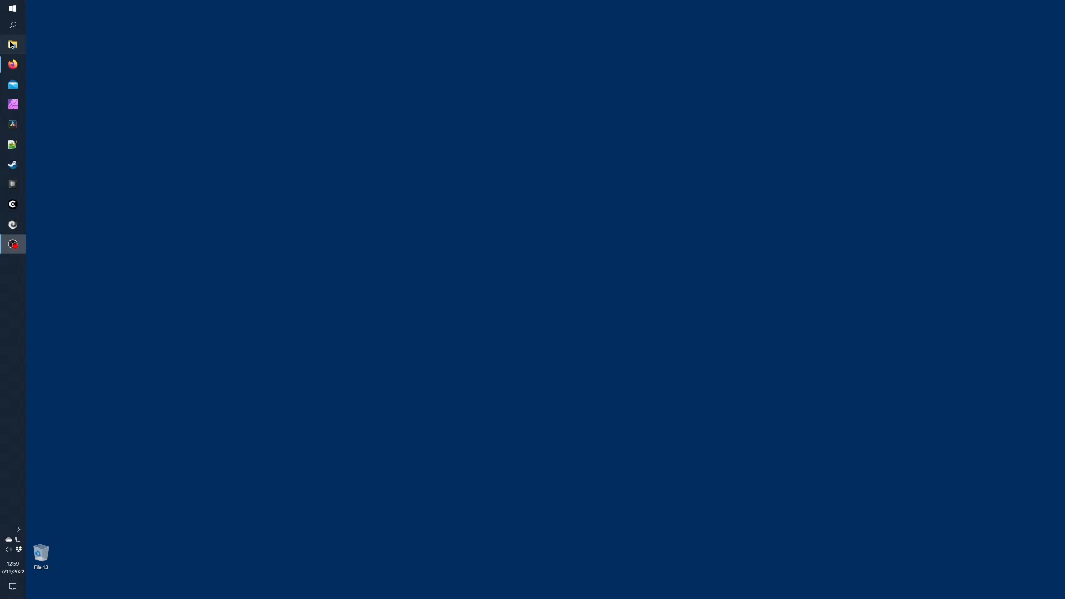
Browse File Explorer to the Sites folder on the E: drive
{"action": "left_click", "coordinate": [12, 44]}
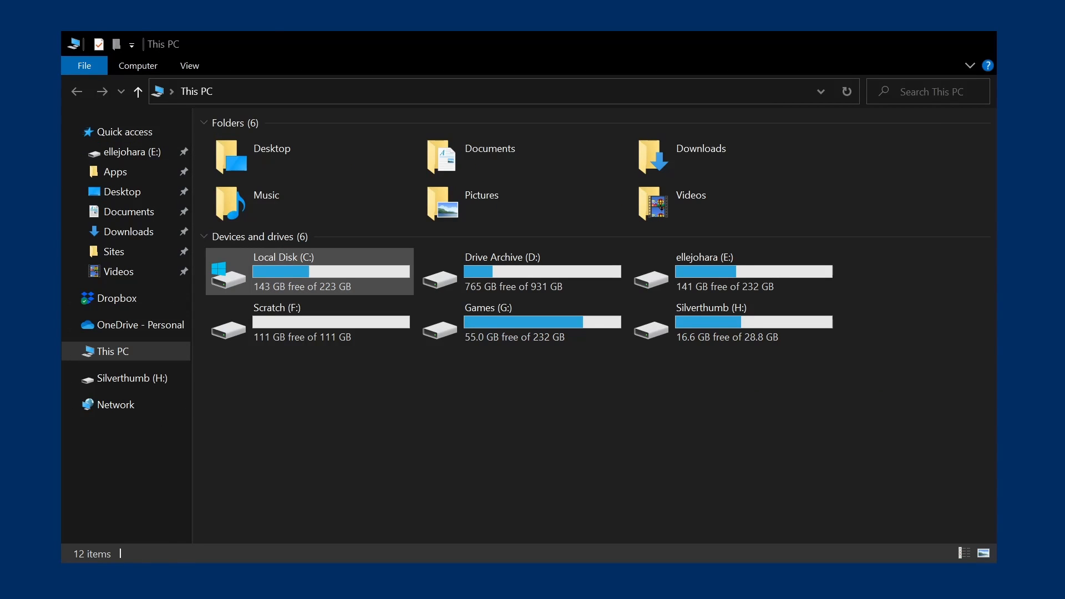
{"action": "double_click", "coordinate": [372, 264]}
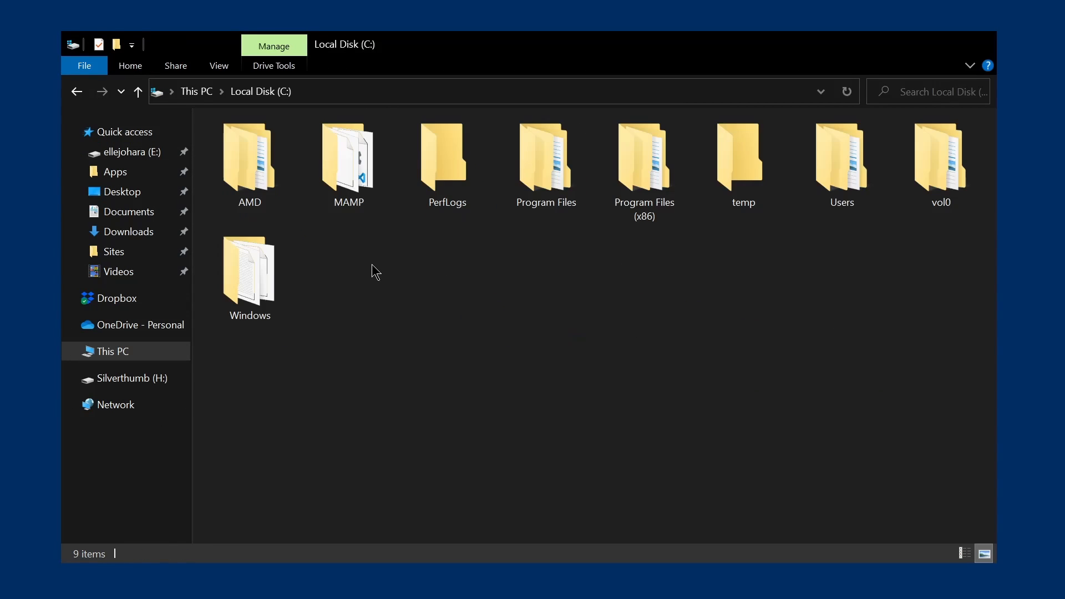
{"action": "double_click", "coordinate": [841, 172]}
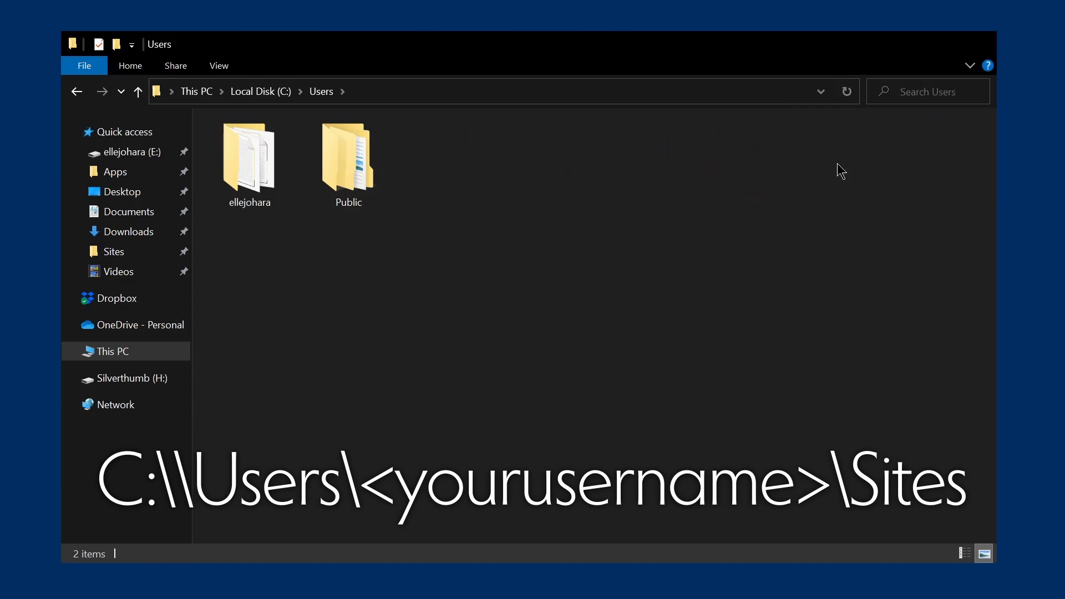
{"action": "double_click", "coordinate": [250, 175]}
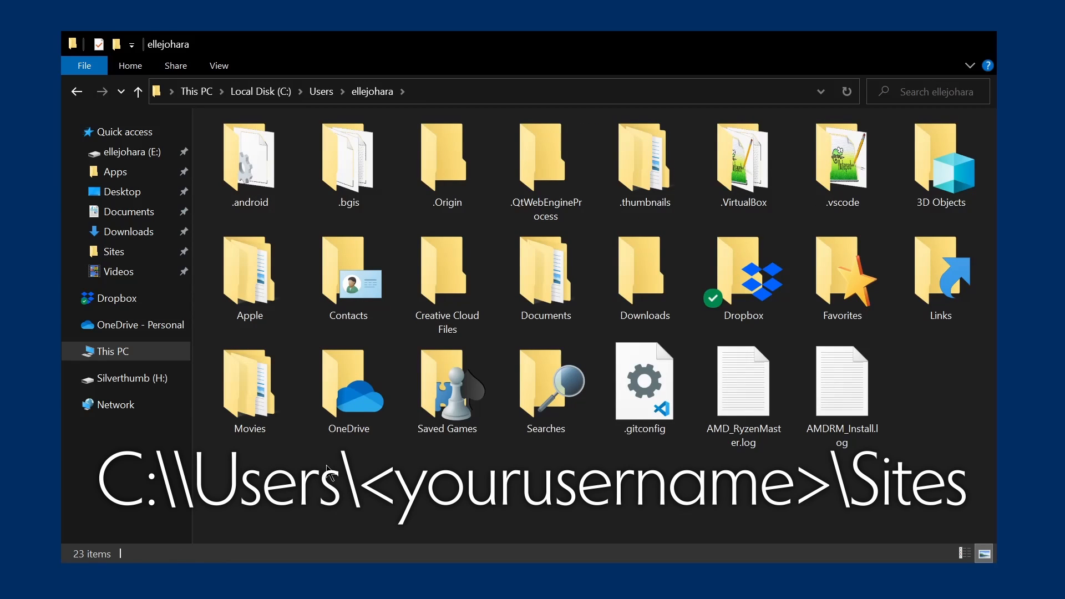
{"action": "left_click", "coordinate": [131, 159]}
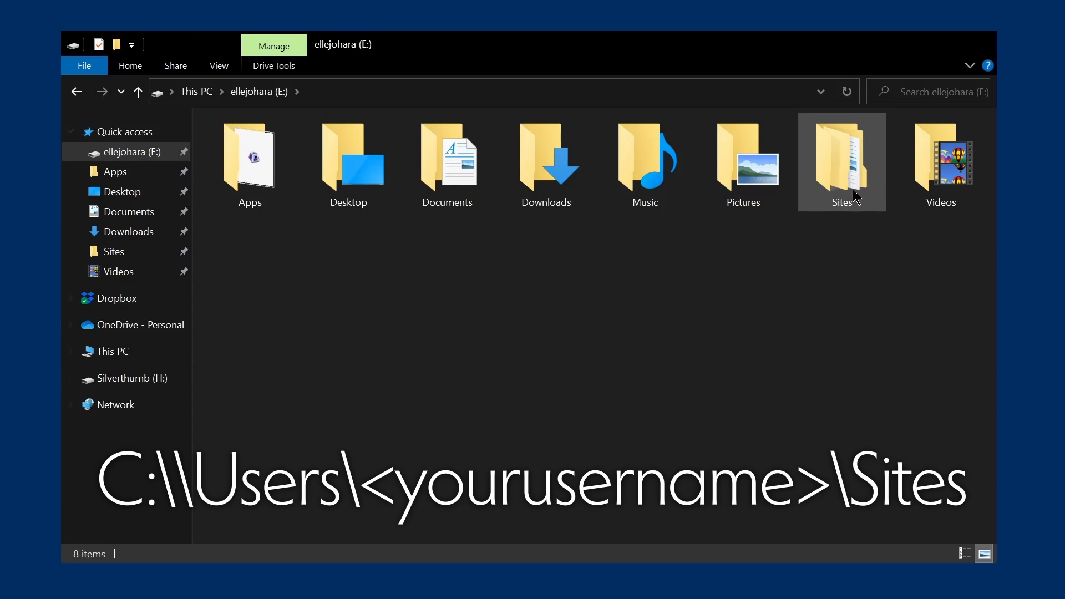
{"action": "left_click", "coordinate": [843, 160]}
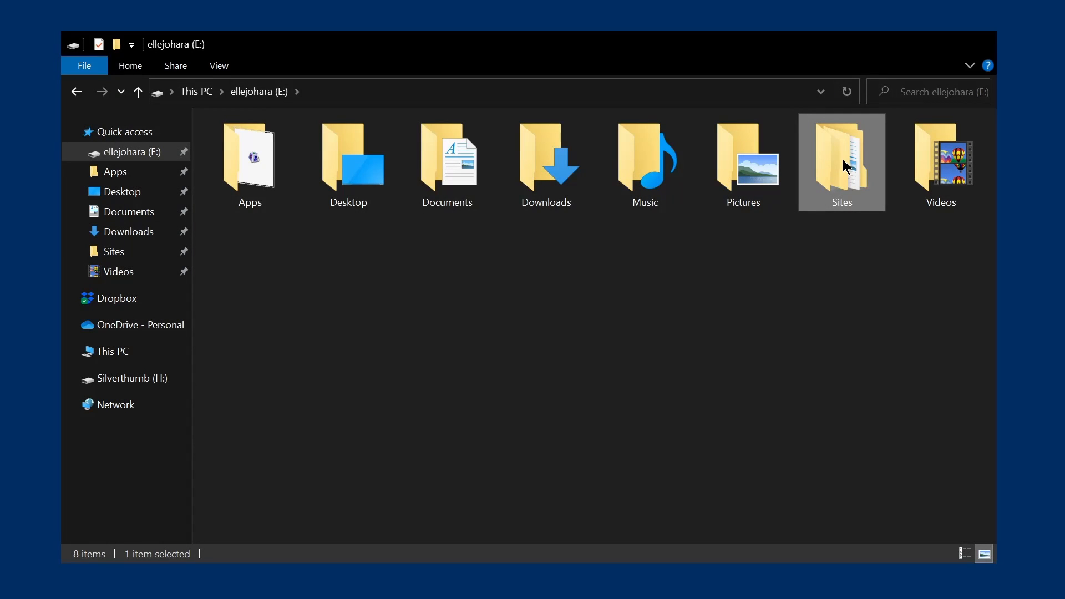
{"action": "double_click", "coordinate": [844, 158]}
Create a new folder named 'webcomic' inside Sites
{"action": "key", "text": "ctrl+shift+n"}
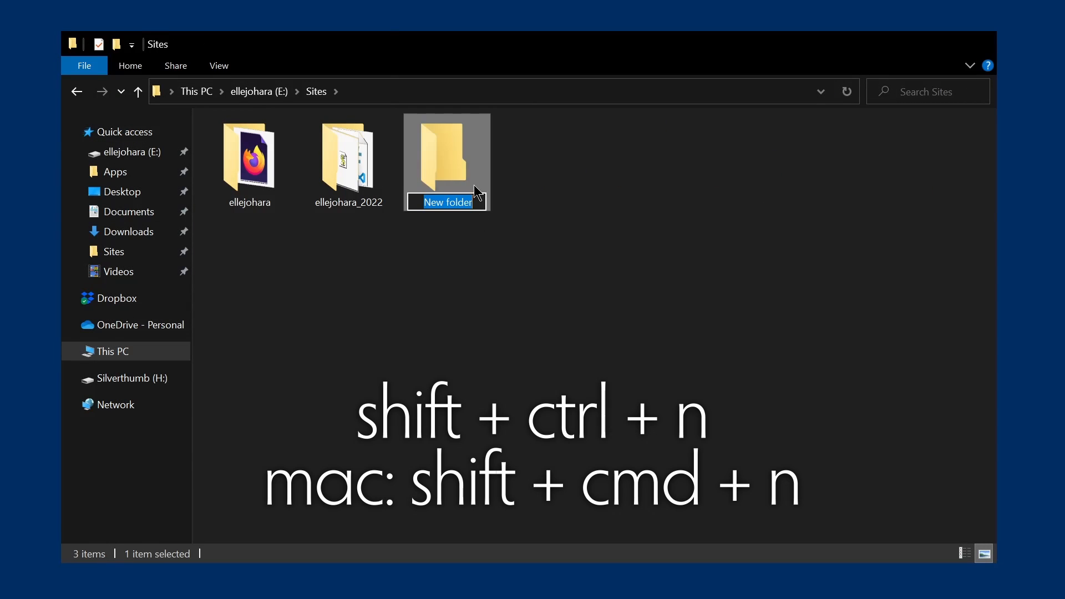
{"action": "type", "text": "web"}
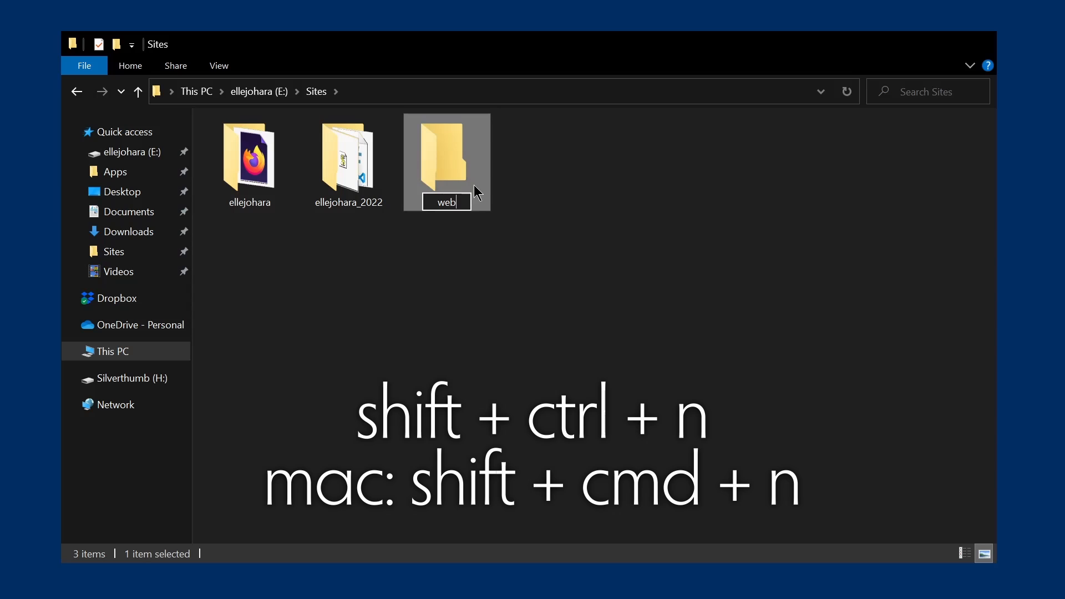
{"action": "type", "text": "comic"}
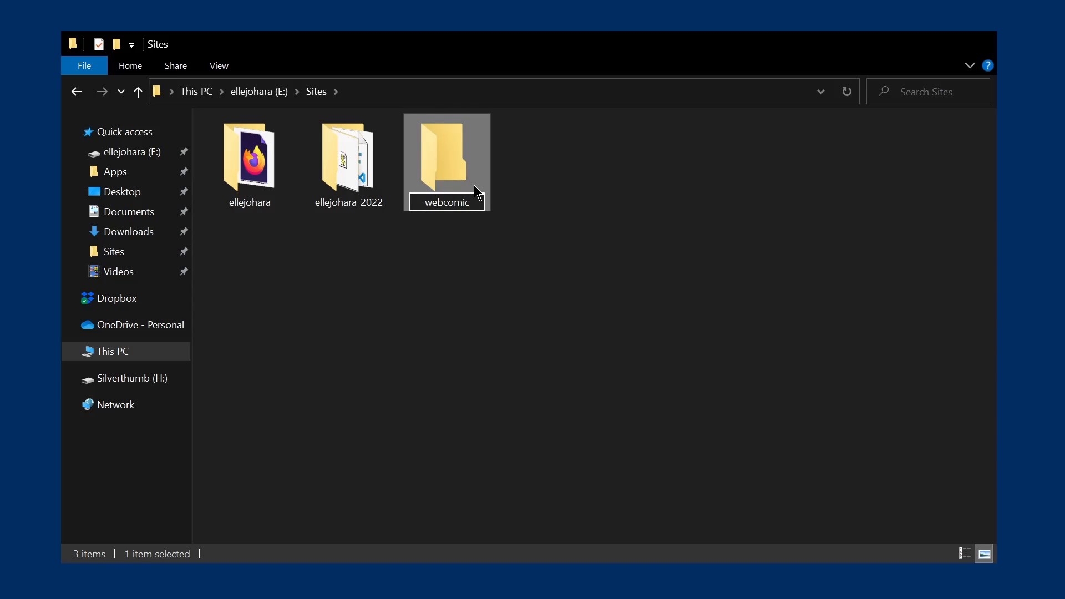
{"action": "key", "text": "Return"}
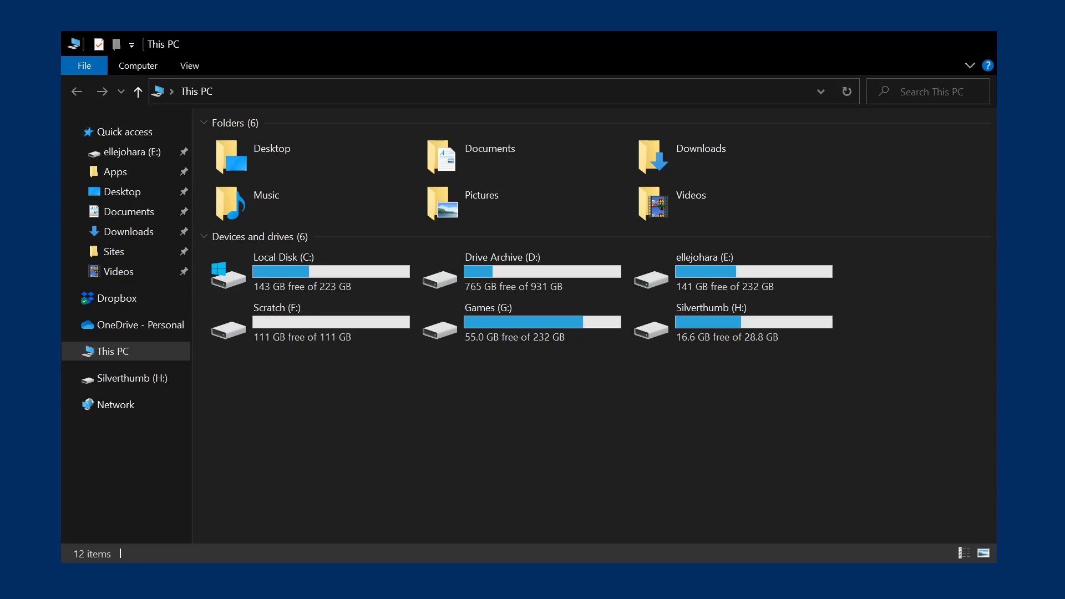
Check the Downloads folder, then open Local Disk (C:) and select the MAMP folder
{"action": "double_click", "coordinate": [655, 159]}
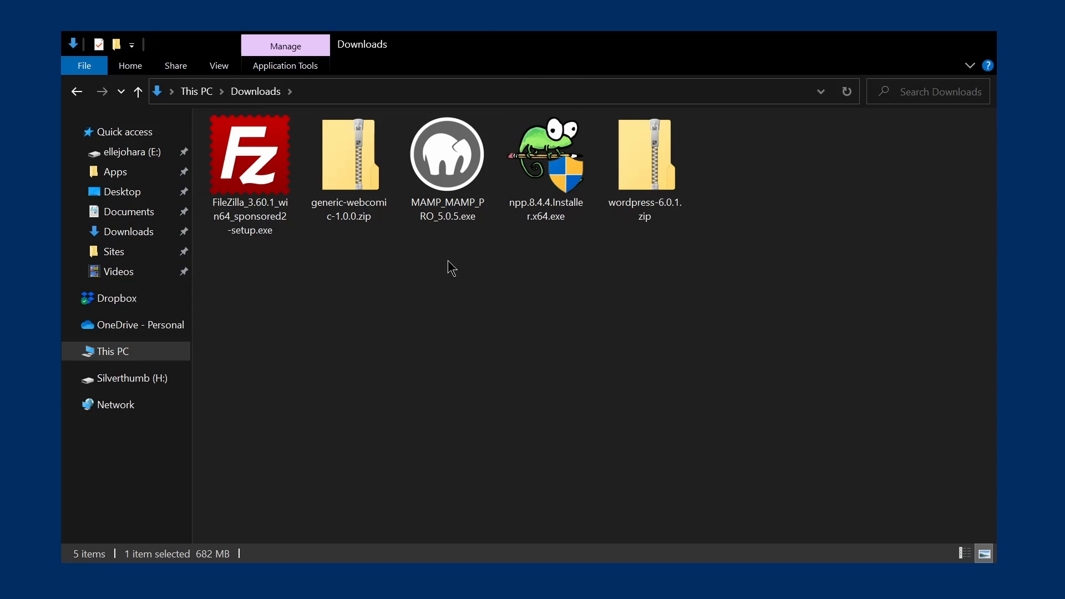
{"action": "left_click", "coordinate": [127, 358]}
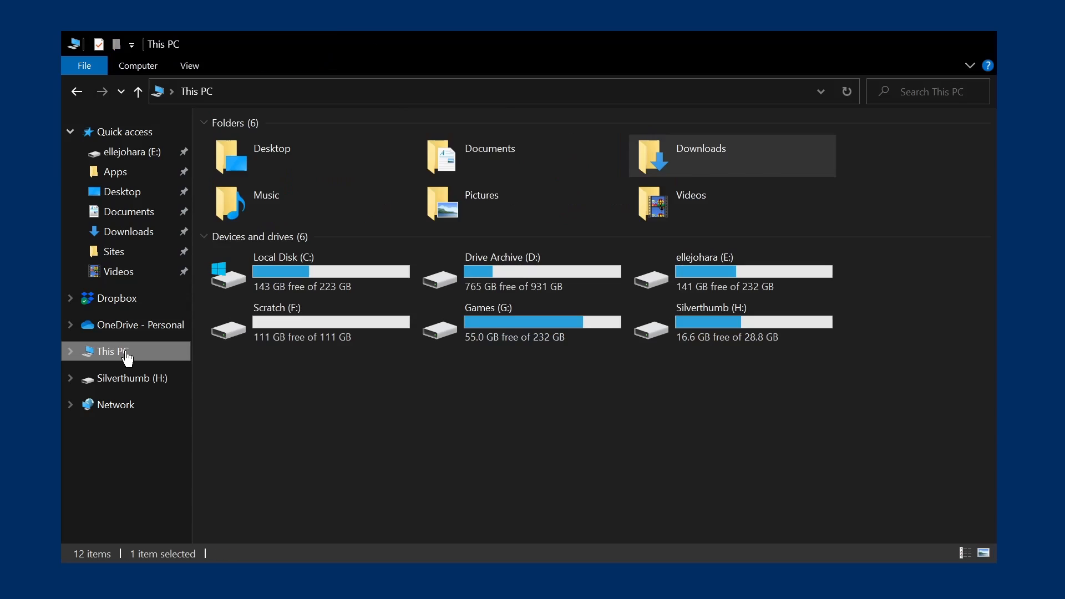
{"action": "left_click", "coordinate": [286, 272]}
{"action": "double_click", "coordinate": [286, 276]}
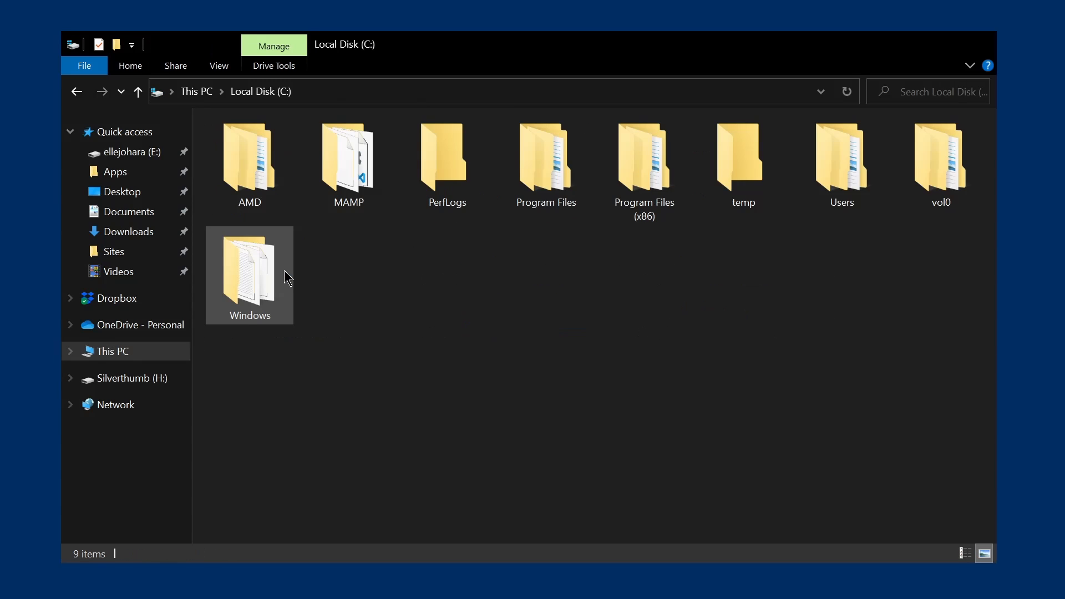
{"action": "left_click", "coordinate": [347, 161]}
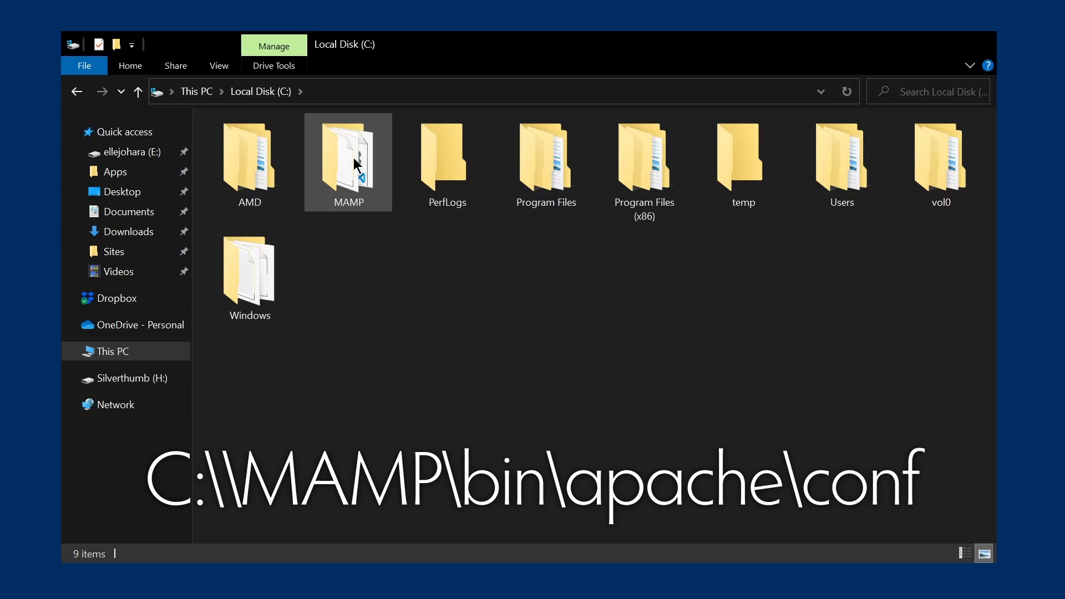
Open C:\MAMP\bin\apache\conf\httpd.conf in Notepad++
{"action": "double_click", "coordinate": [356, 164]}
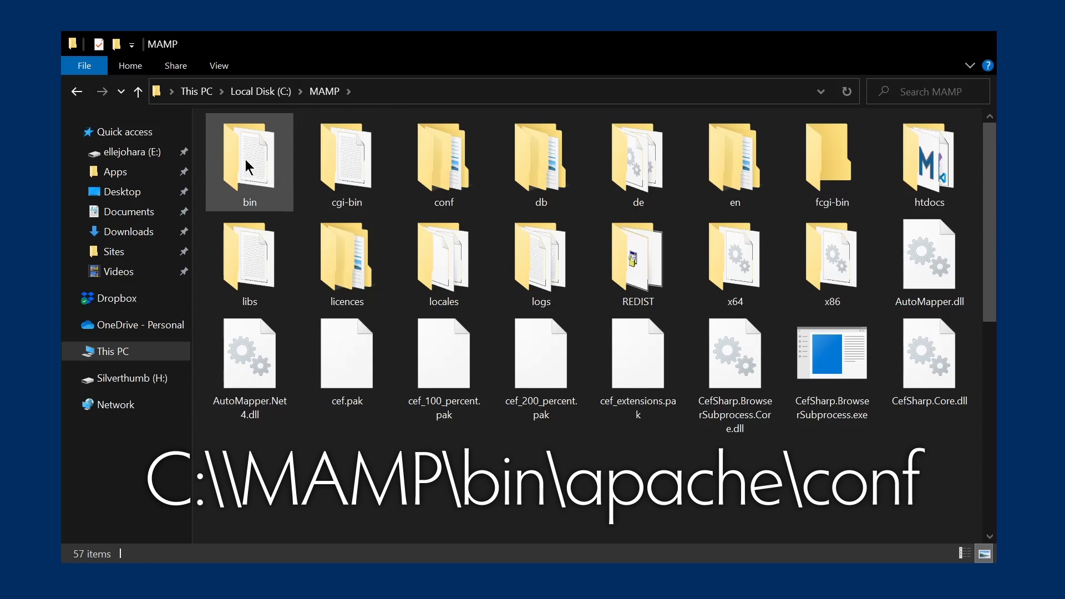
{"action": "double_click", "coordinate": [248, 166]}
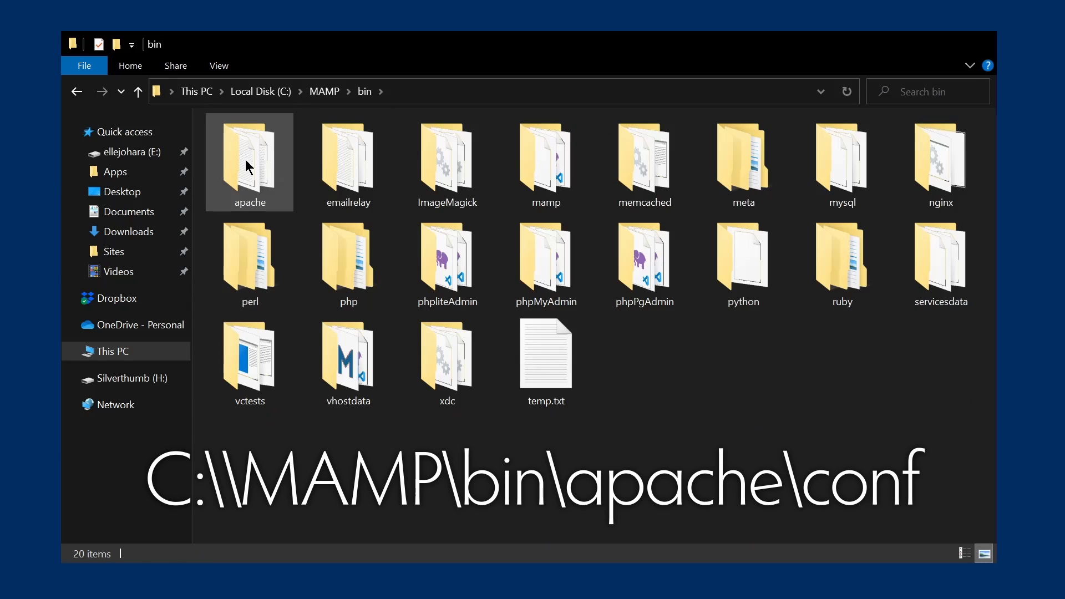
{"action": "double_click", "coordinate": [248, 166]}
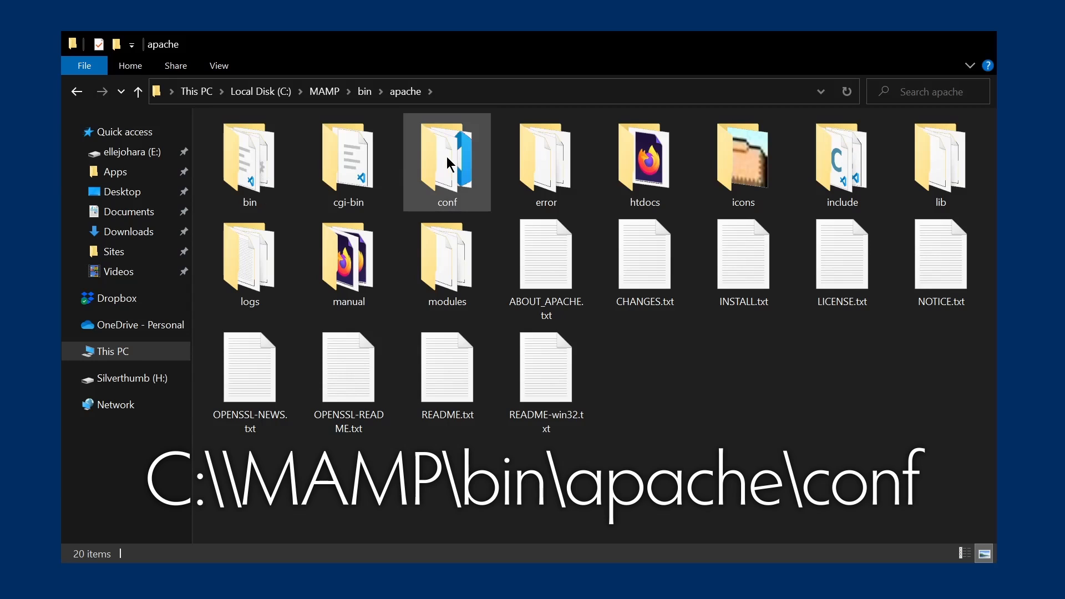
{"action": "double_click", "coordinate": [450, 165]}
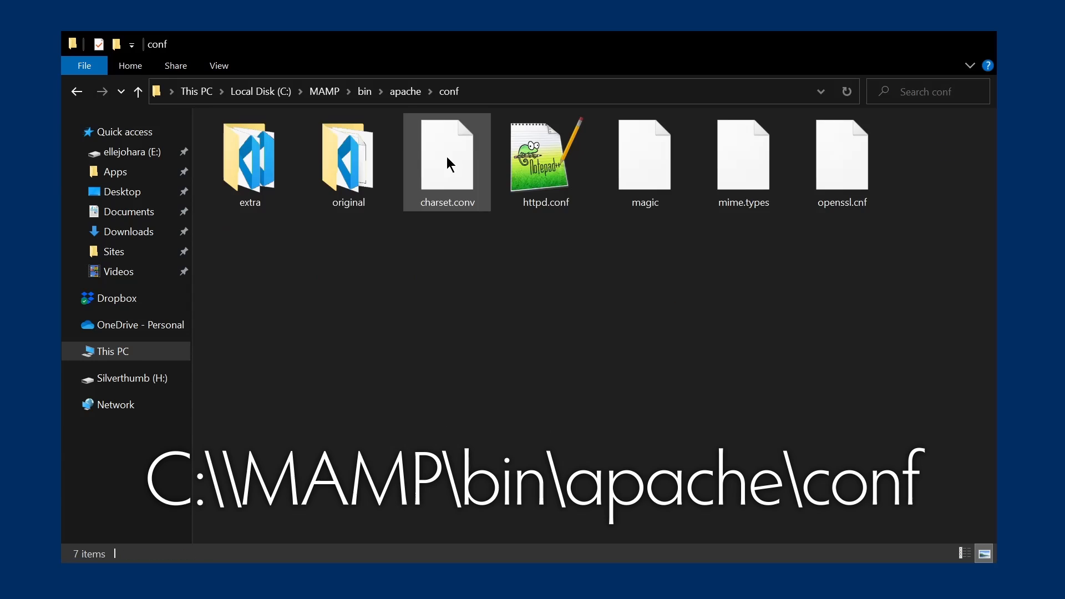
{"action": "double_click", "coordinate": [545, 170]}
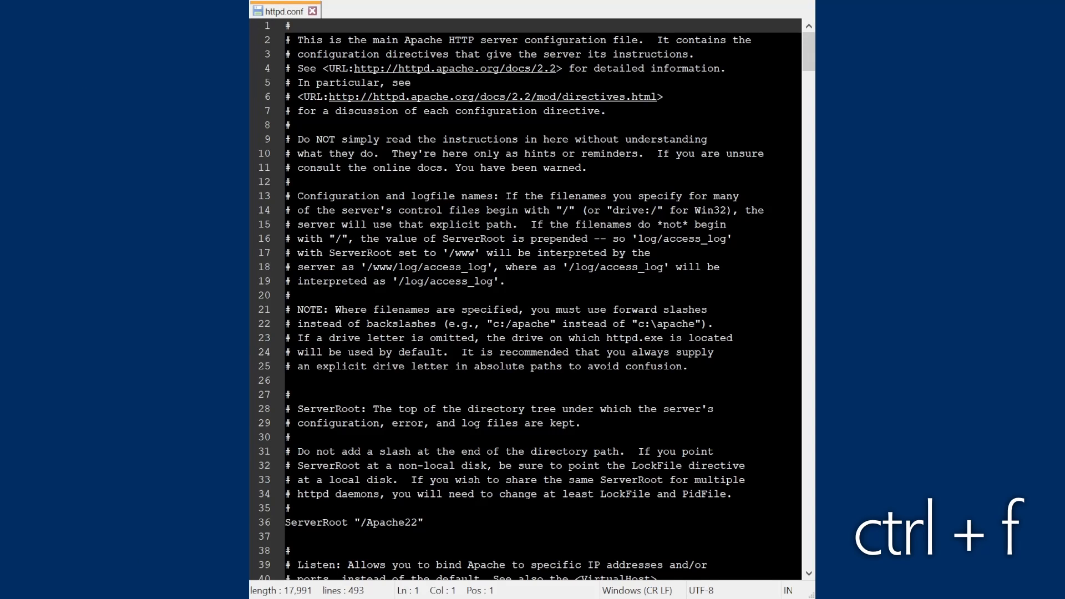
Find 'vhosts', uncomment the httpd-vhosts.conf Include on line 471, and save httpd.conf
{"action": "key", "text": "ctrl+f"}
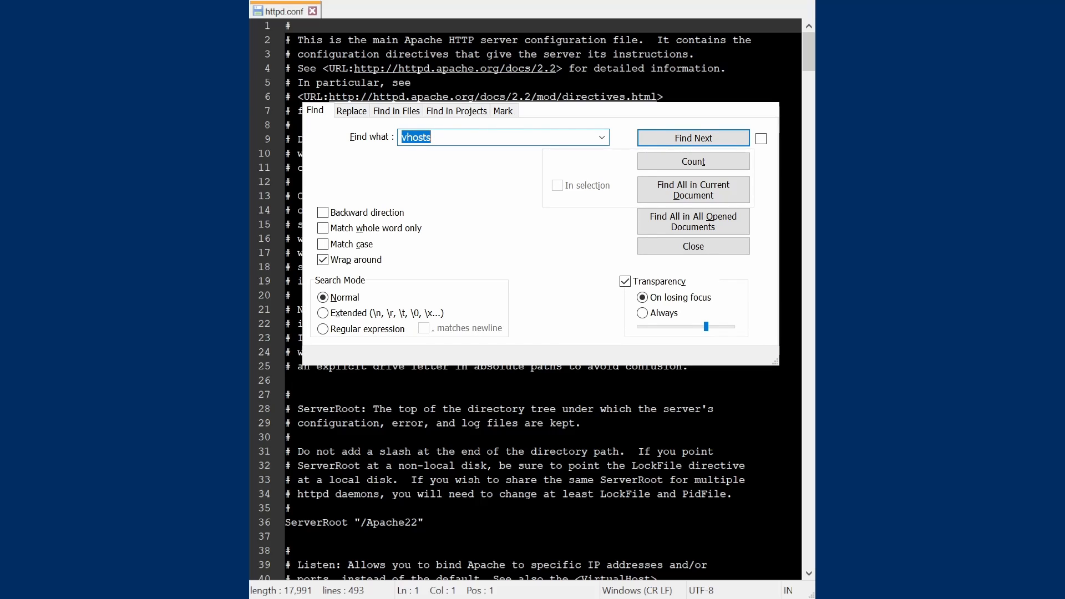
{"action": "left_click", "coordinate": [676, 139]}
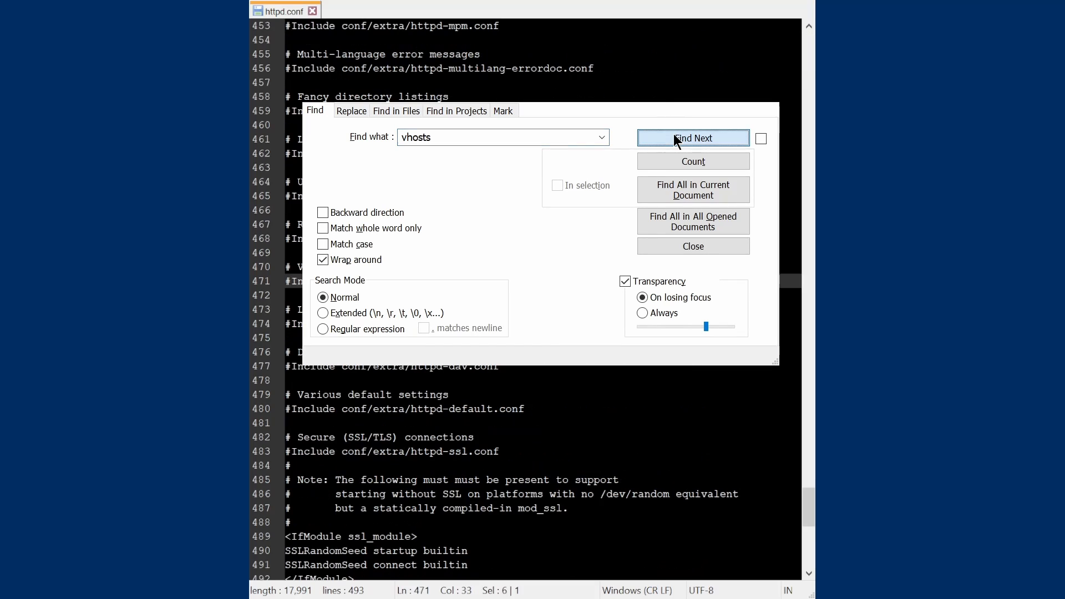
{"action": "key", "text": "Escape"}
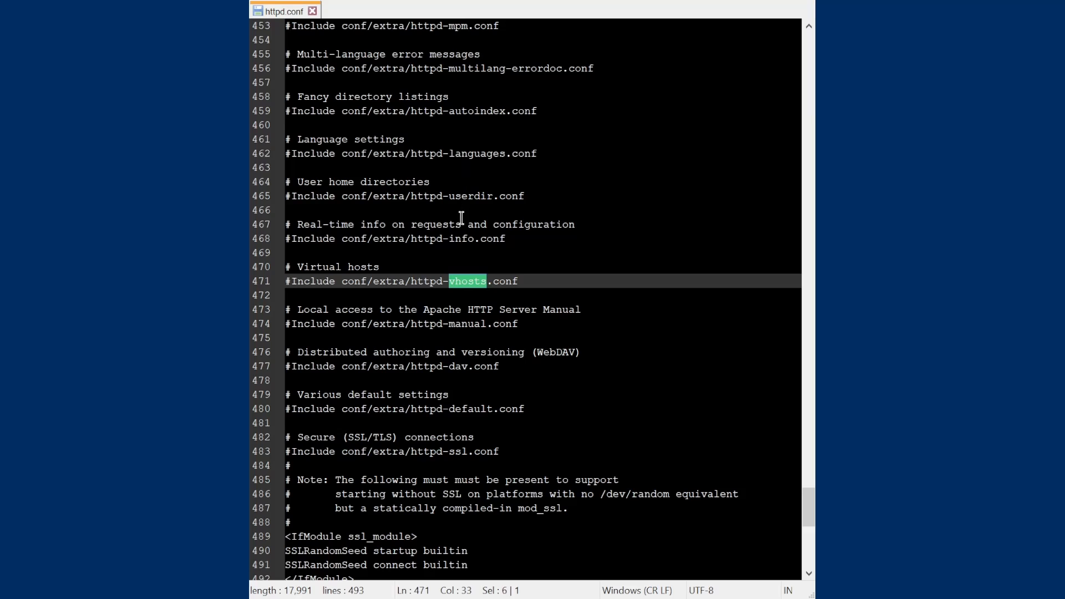
{"action": "left_click", "coordinate": [295, 283]}
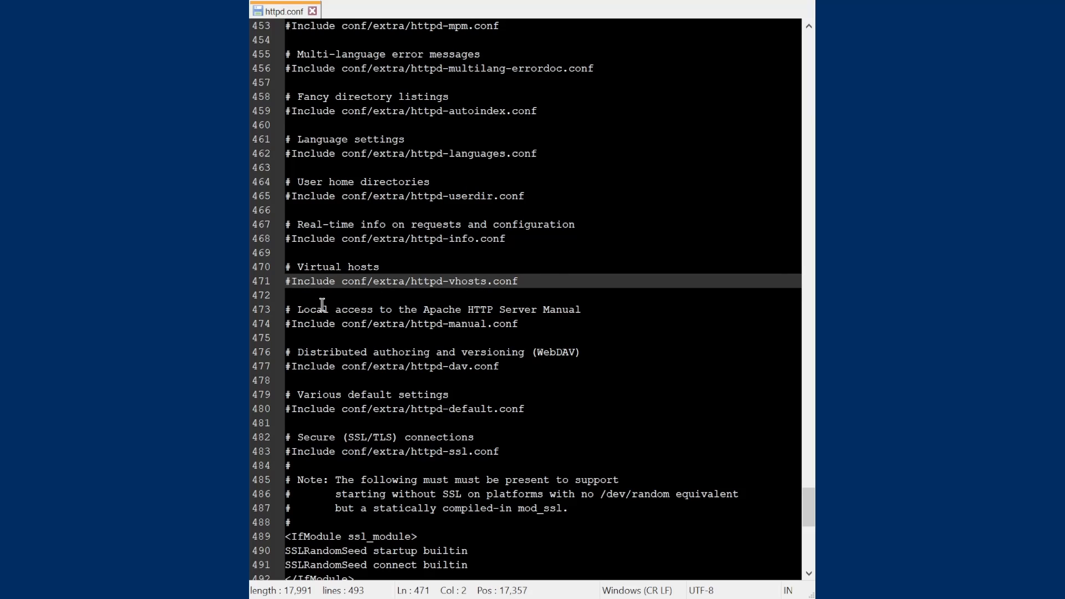
{"action": "key", "text": "BackSpace"}
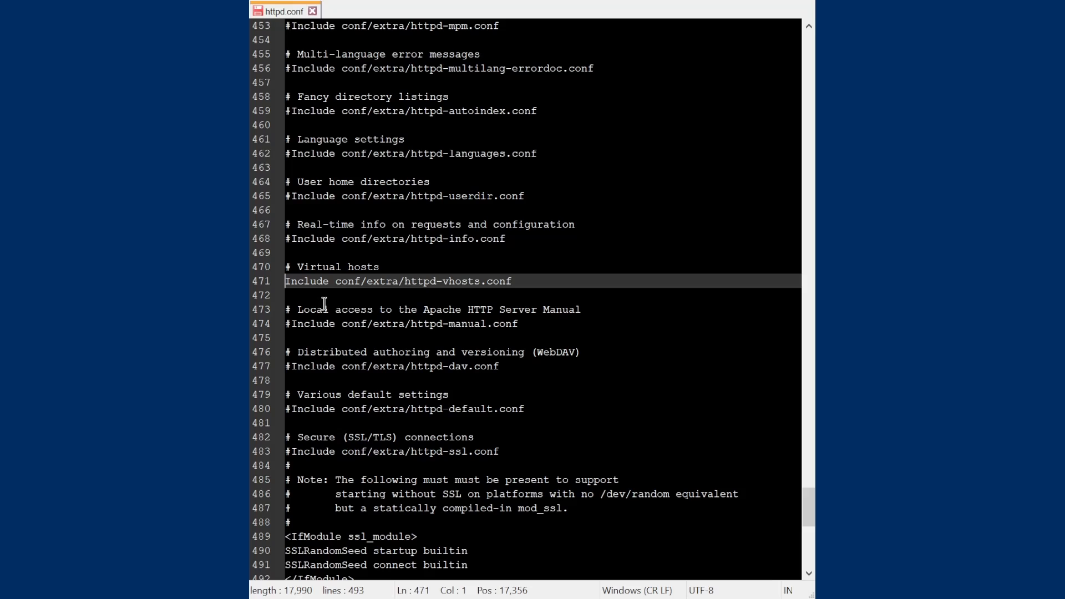
{"action": "key", "text": "ctrl+s"}
Close httpd.conf and open httpd-vhosts.conf from the conf\extra folder
{"action": "left_click", "coordinate": [313, 11]}
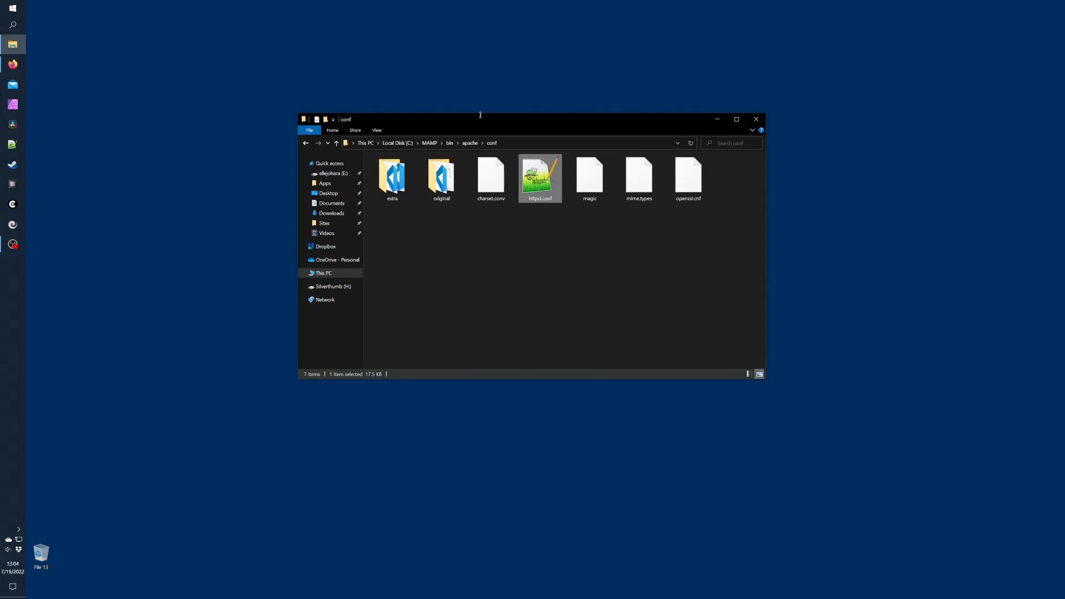
{"action": "double_click", "coordinate": [391, 181]}
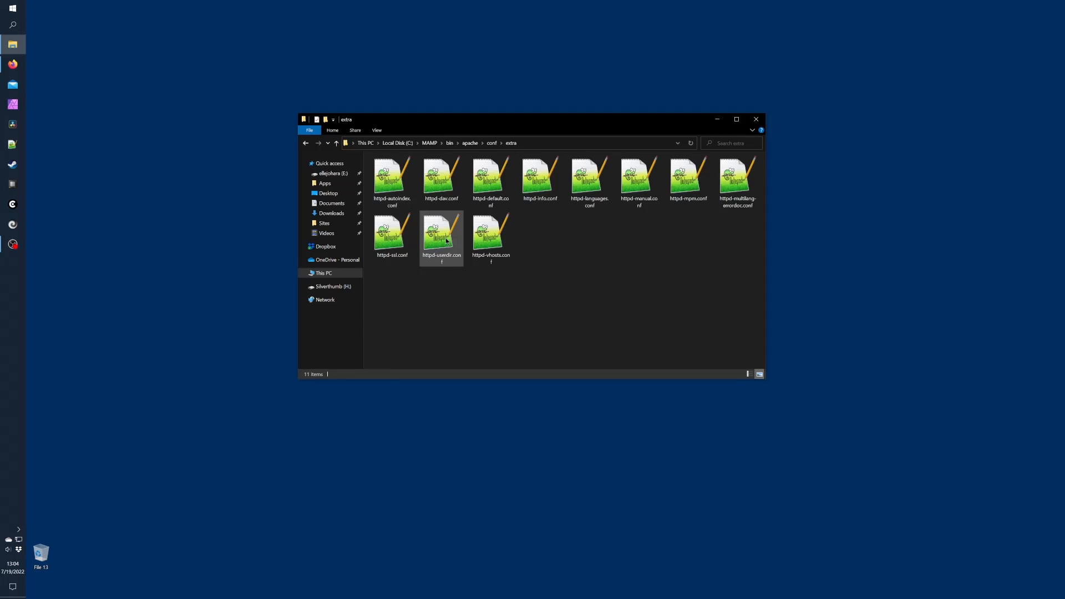
{"action": "left_click", "coordinate": [491, 240]}
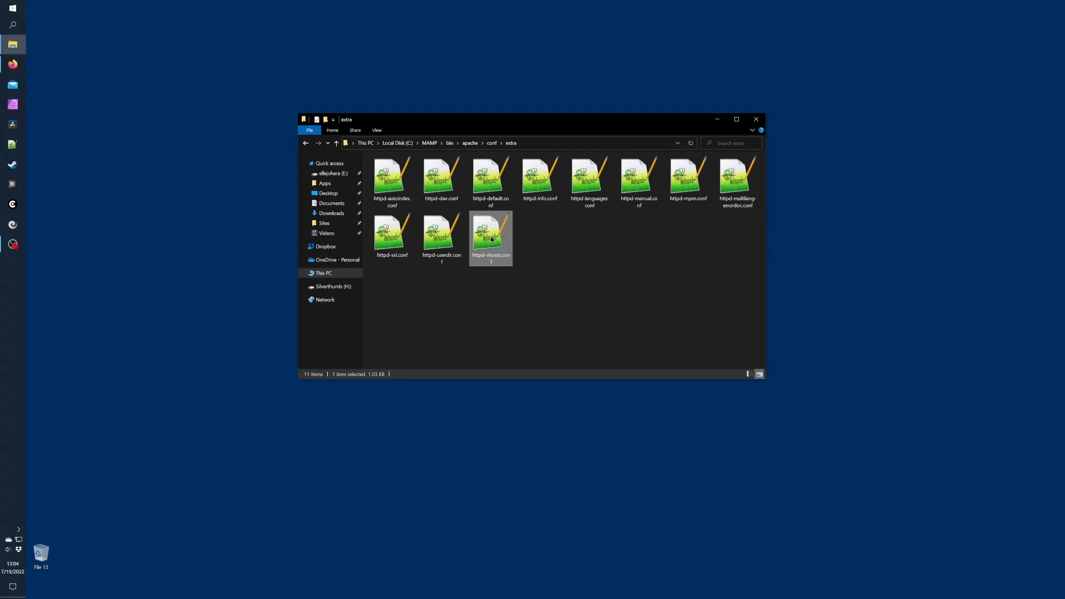
{"action": "double_click", "coordinate": [492, 239]}
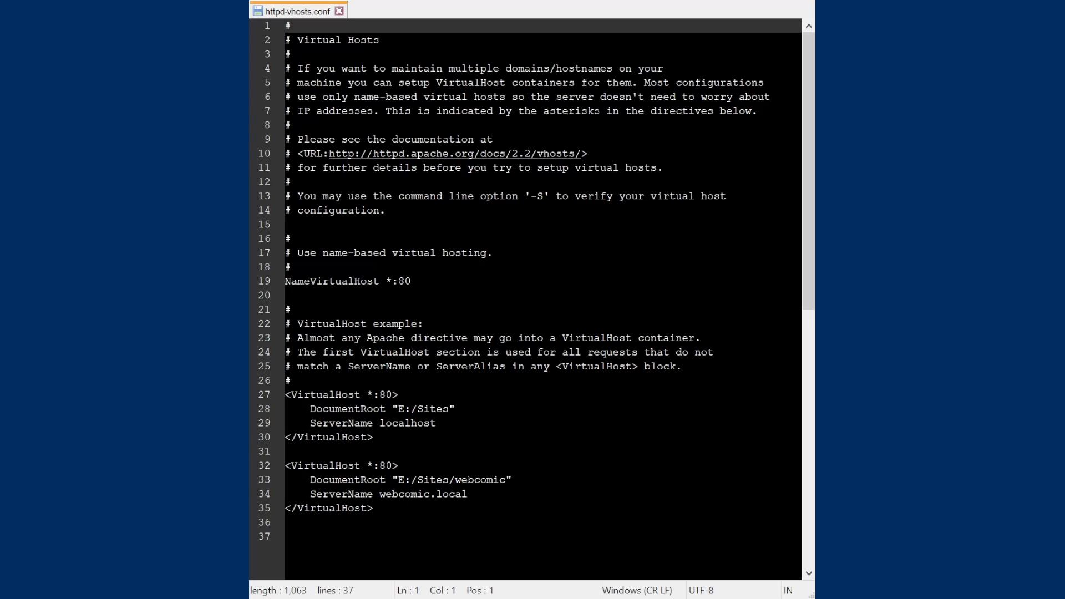
Review the webcomic.local VirtualHost with DocumentRoot E:/Sites/webcomic, then close the file
{"action": "left_click", "coordinate": [400, 507]}
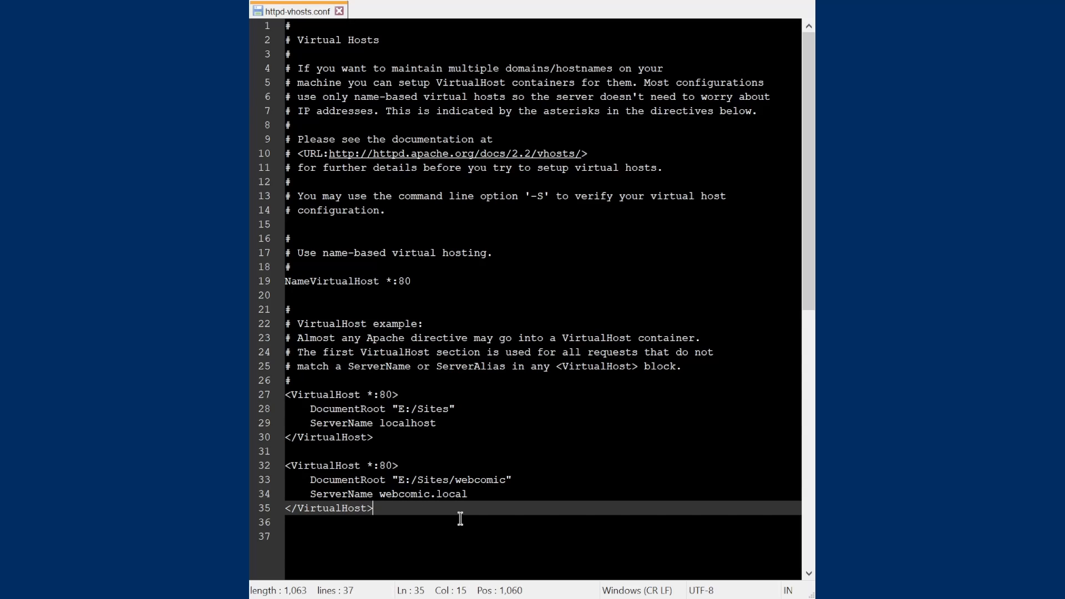
{"action": "key", "text": "Up"}
{"action": "key", "text": "Up"}
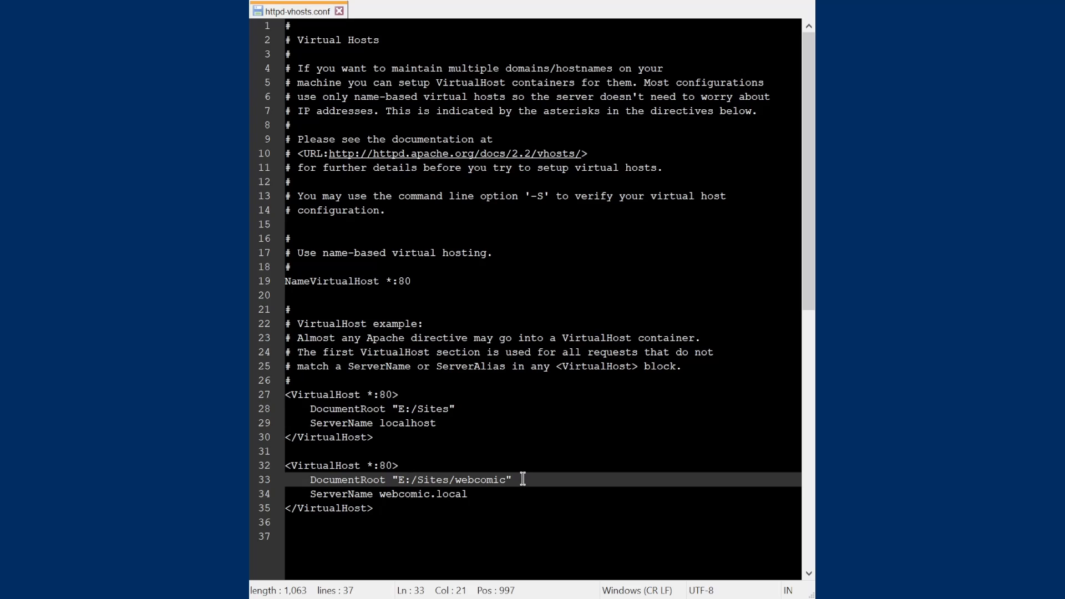
{"action": "key", "text": "Right"}
{"action": "left_click", "coordinate": [339, 12]}
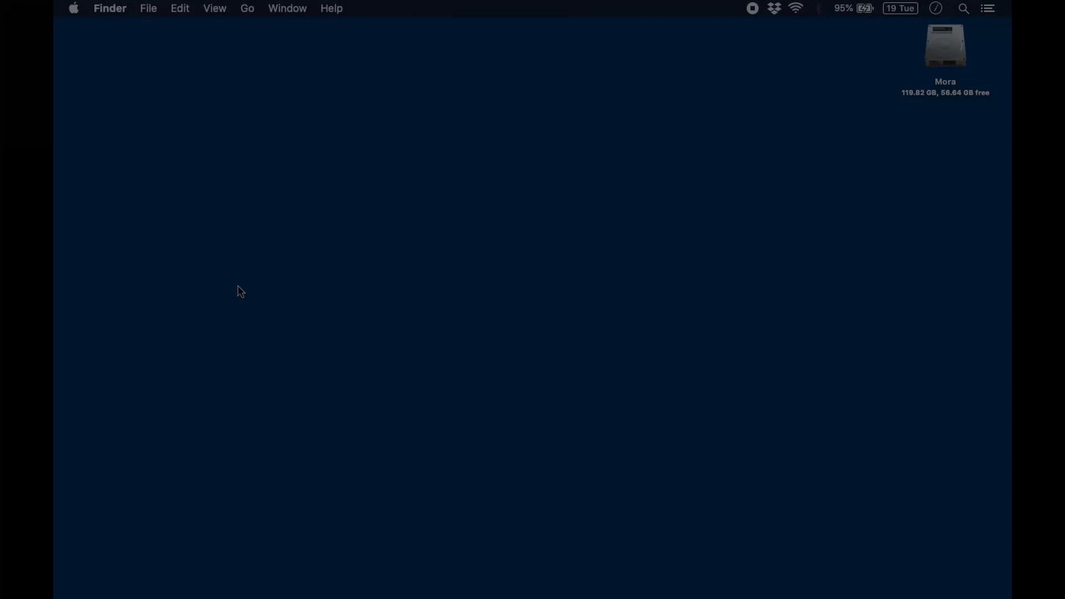
Navigate Finder to Applications/MAMP/conf/apache and bring up the context menu for httpd.conf
{"action": "key", "text": "shift+super+a"}
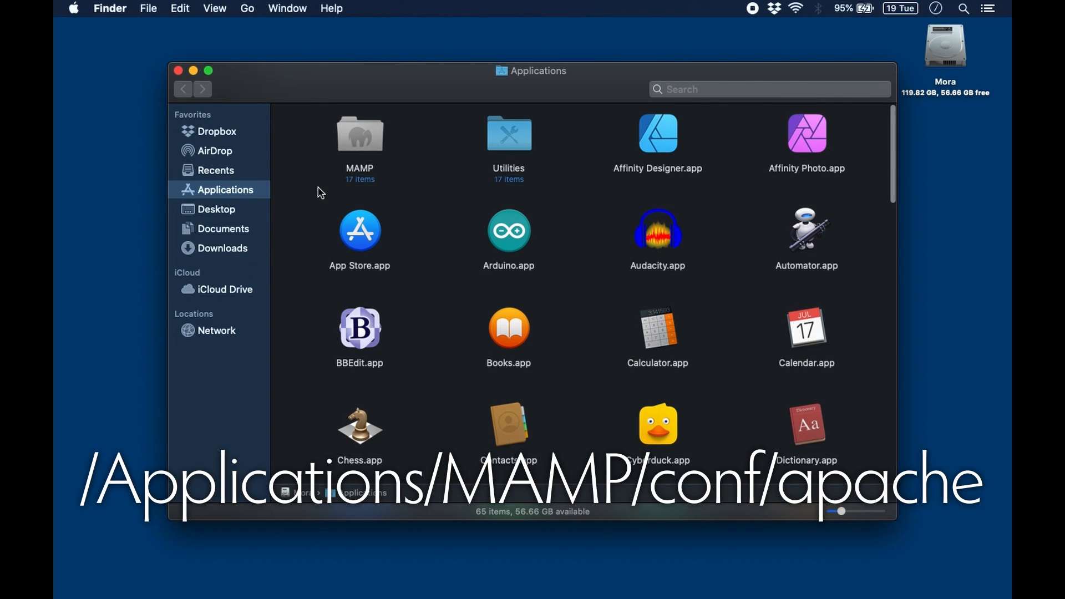
{"action": "double_click", "coordinate": [361, 138]}
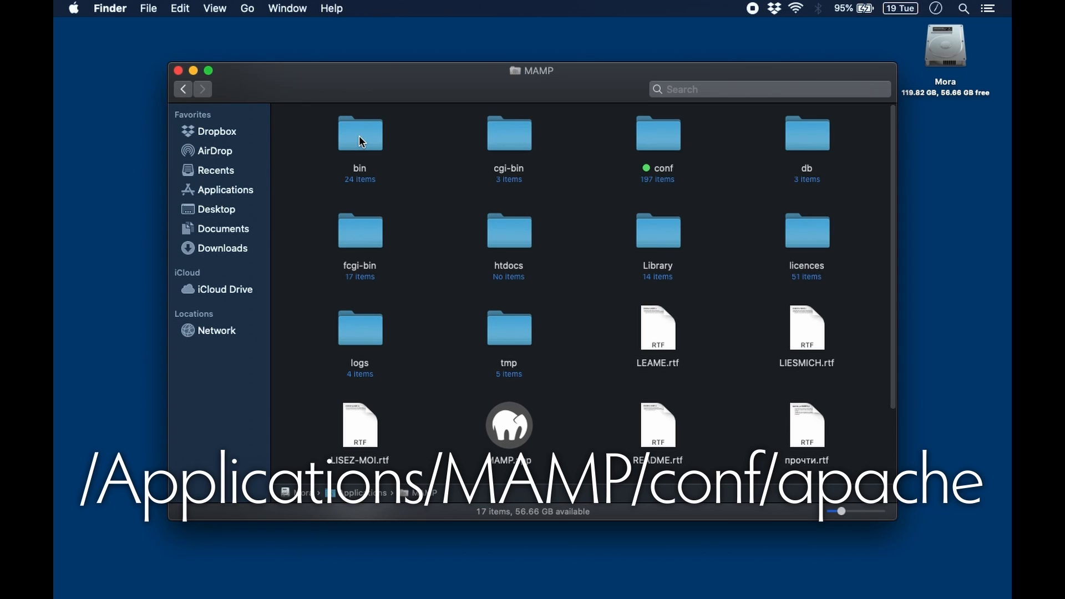
{"action": "double_click", "coordinate": [663, 135]}
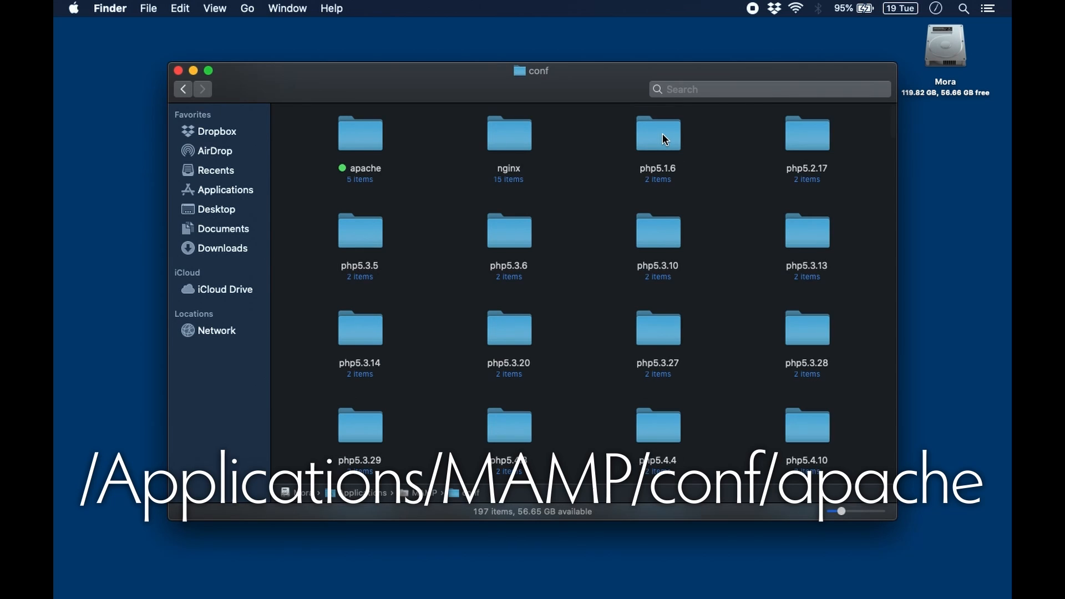
{"action": "double_click", "coordinate": [361, 130]}
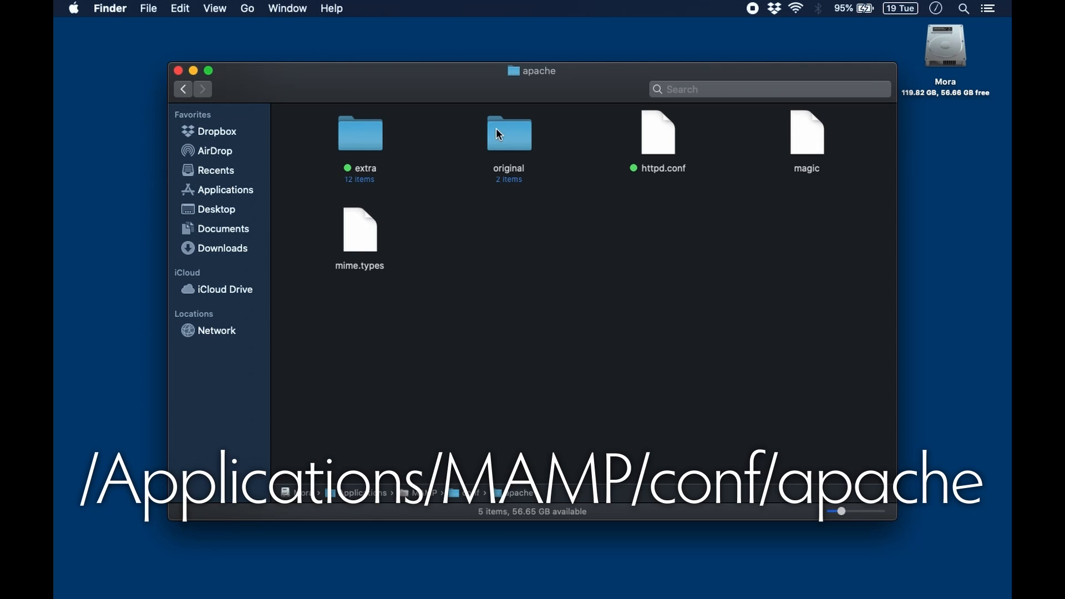
{"action": "left_click", "coordinate": [655, 135]}
{"action": "right_click", "coordinate": [656, 135]}
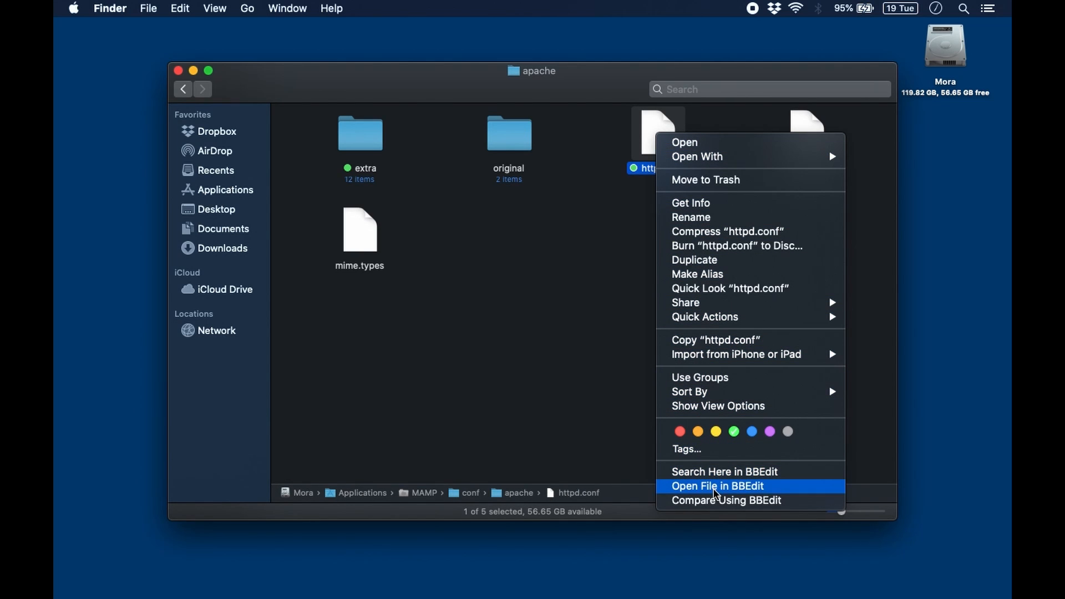
Open httpd.conf in BBEdit, search 'vhosts', confirm line 614's Include is uncommented, and close it
{"action": "left_click", "coordinate": [715, 487]}
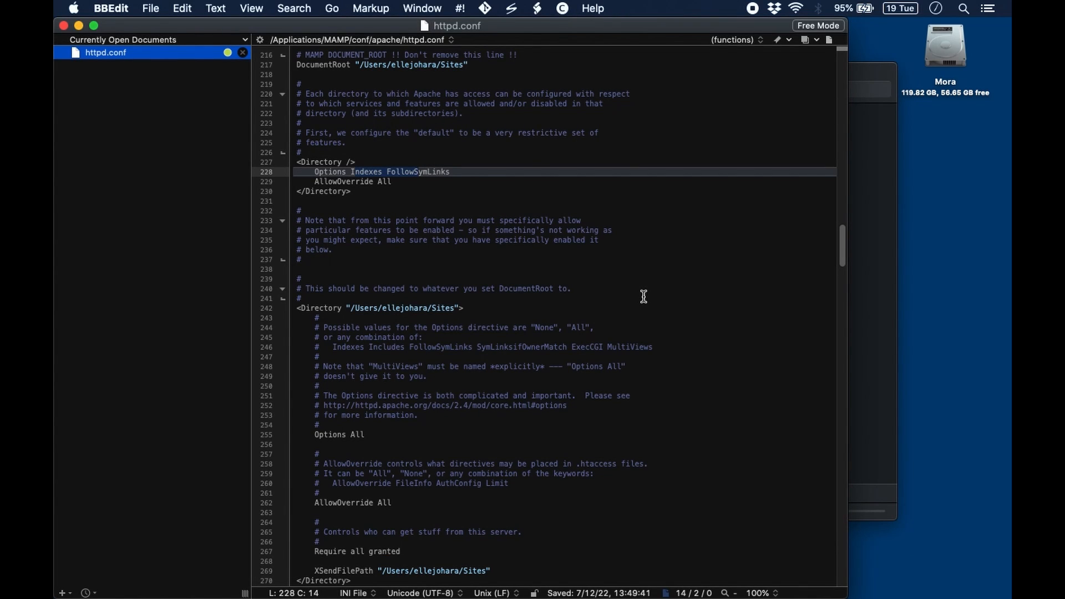
{"action": "key", "text": "super+f"}
{"action": "type", "text": "vhosts"}
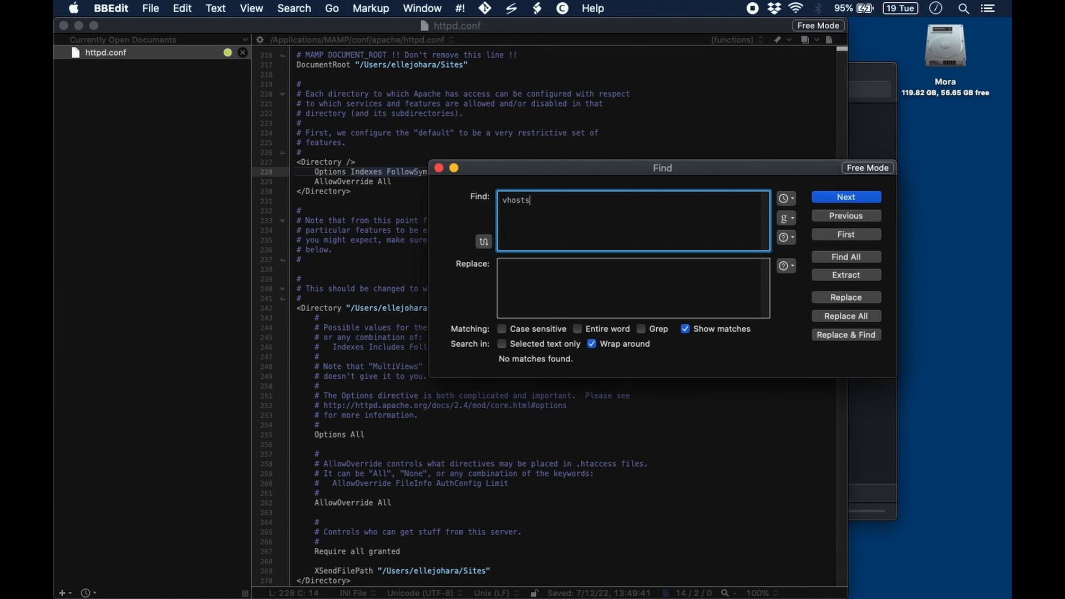
{"action": "key", "text": "Return"}
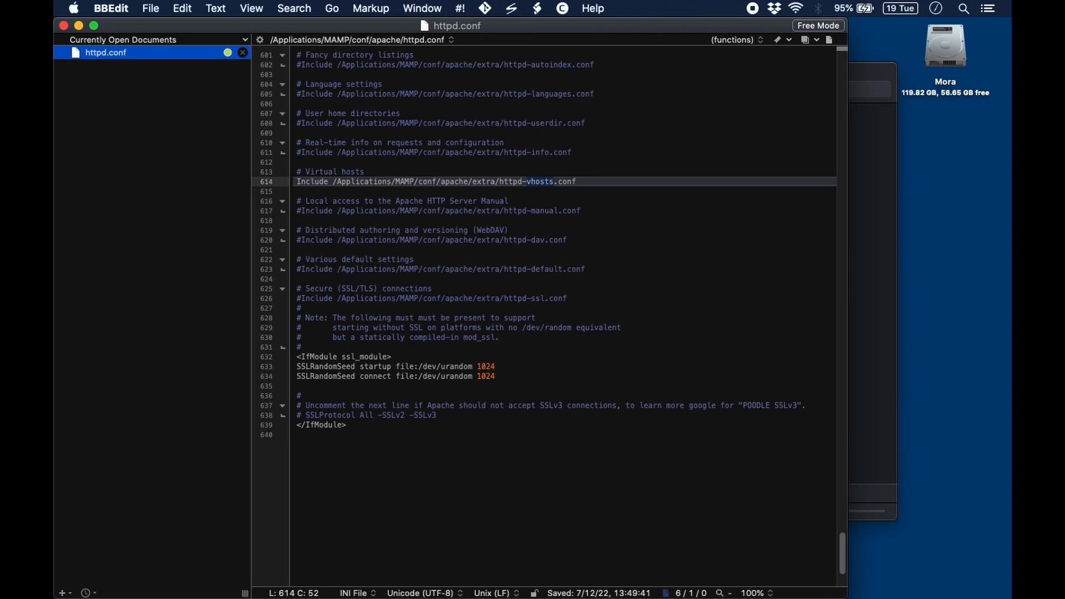
{"action": "left_click", "coordinate": [305, 183]}
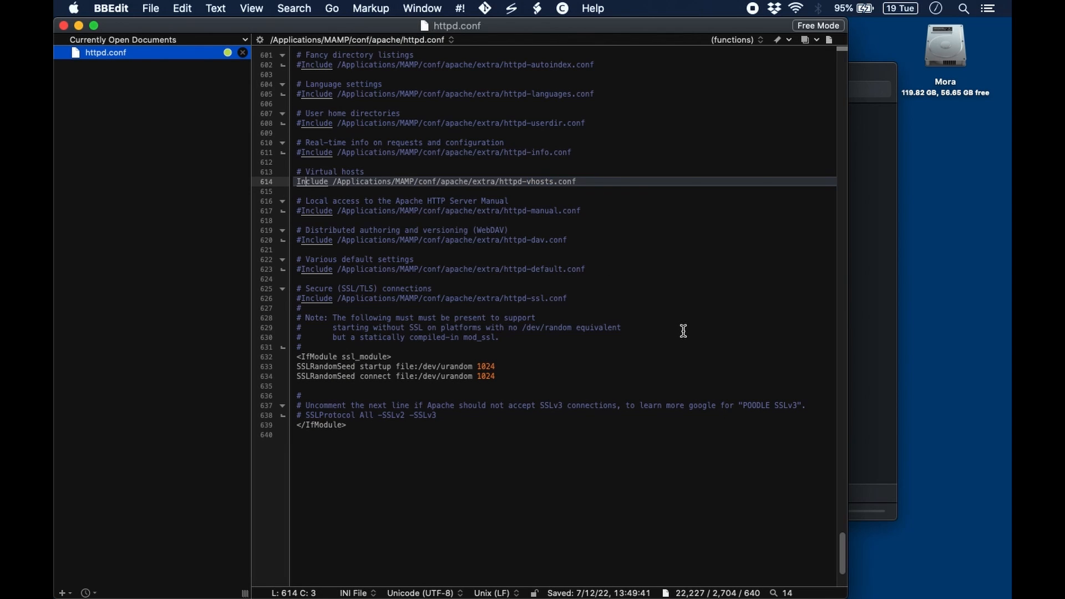
{"action": "key", "text": "super+w"}
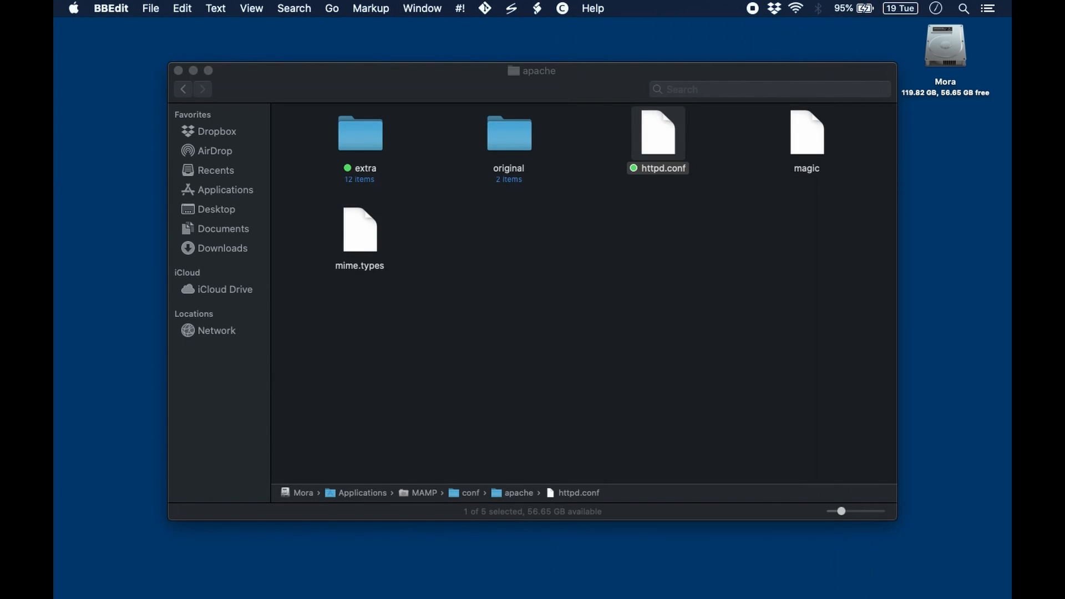
Check the webcomic.local virtual host block in httpd-vhosts.conf in BBEdit, then close the file
{"action": "left_click", "coordinate": [681, 281]}
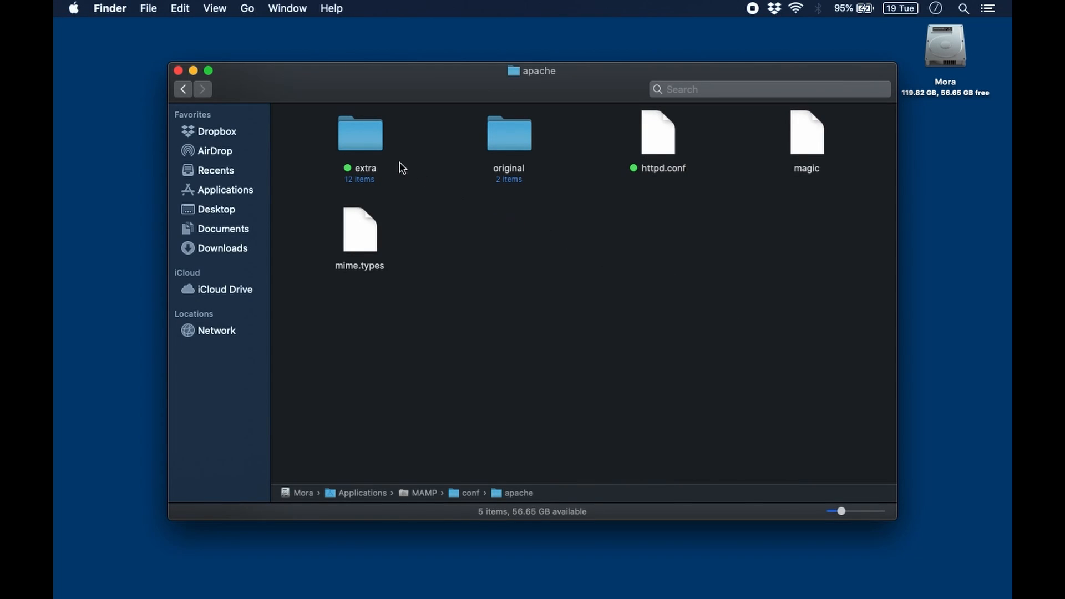
{"action": "double_click", "coordinate": [367, 137]}
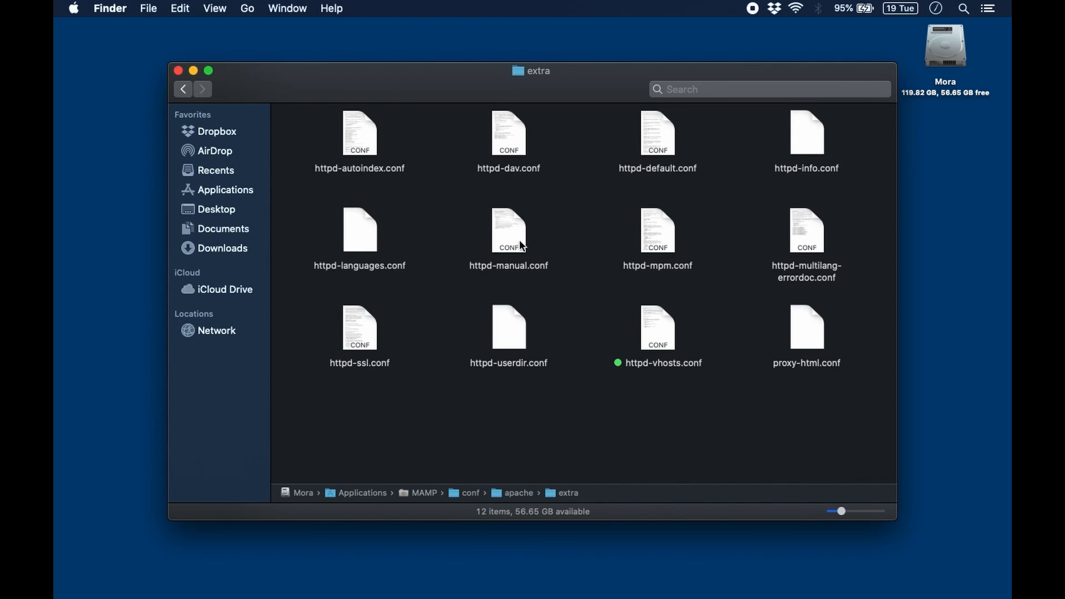
{"action": "right_click", "coordinate": [660, 331]}
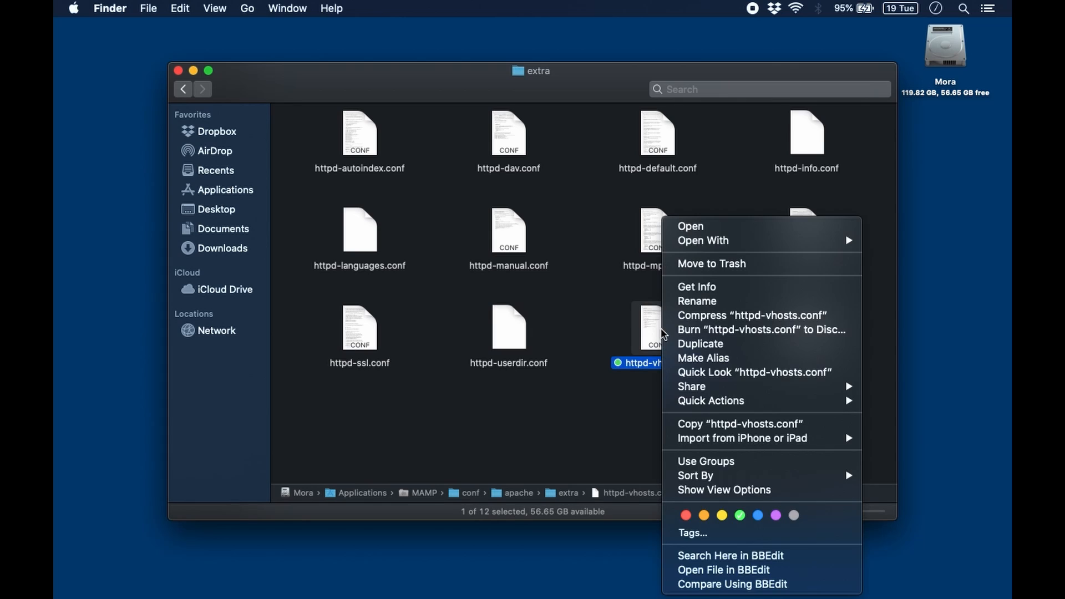
{"action": "left_click", "coordinate": [706, 567]}
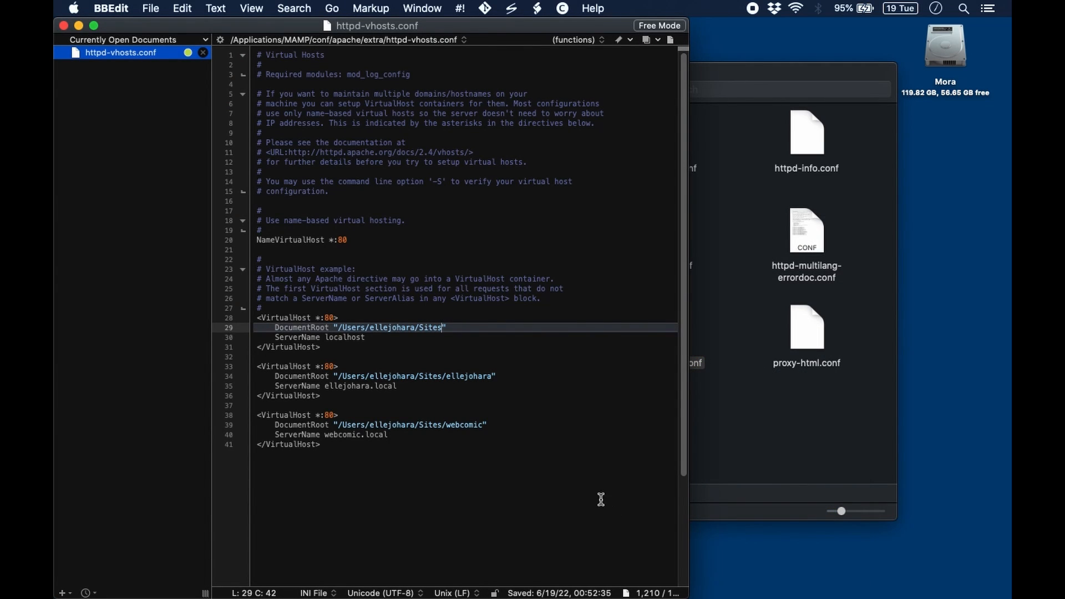
{"action": "left_click", "coordinate": [382, 444]}
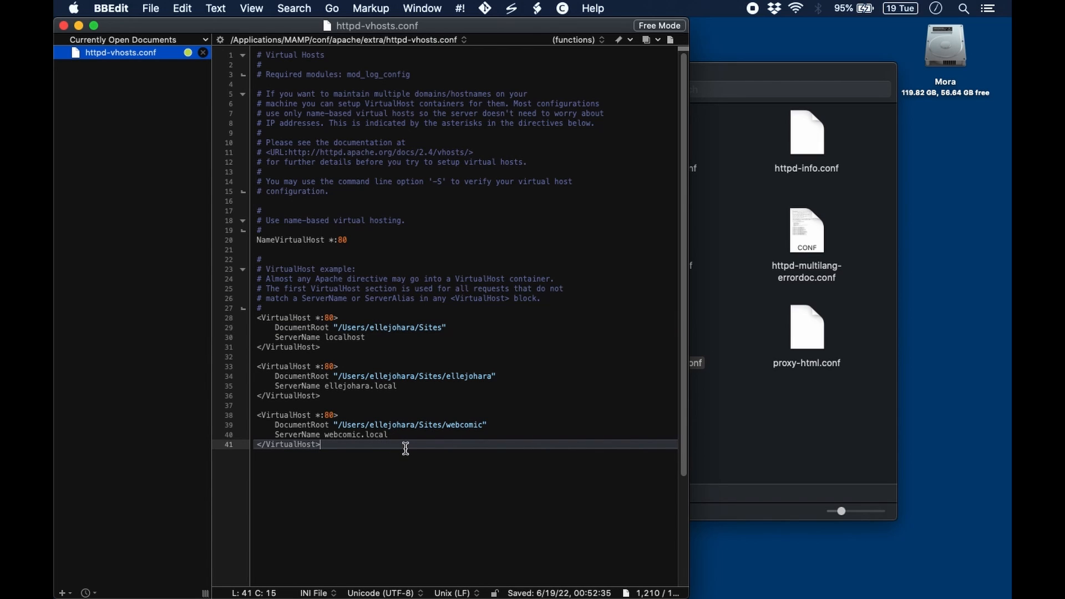
{"action": "key", "text": "super+q"}
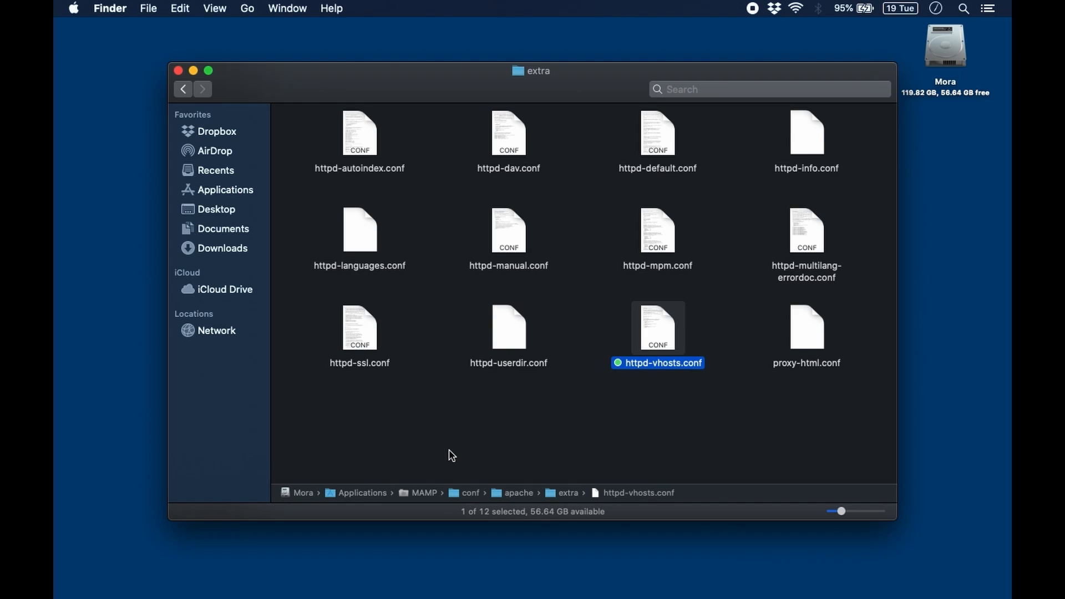
{"action": "left_click", "coordinate": [503, 411]}
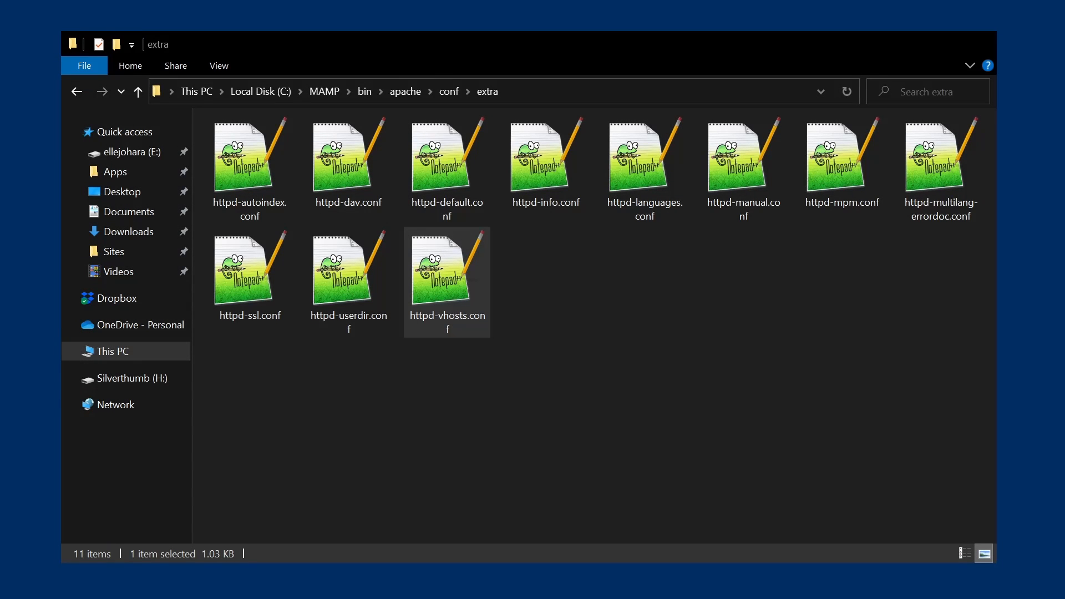
Browse to C:\Windows\System32\drivers\etc and select the hosts file
{"action": "left_click", "coordinate": [583, 305]}
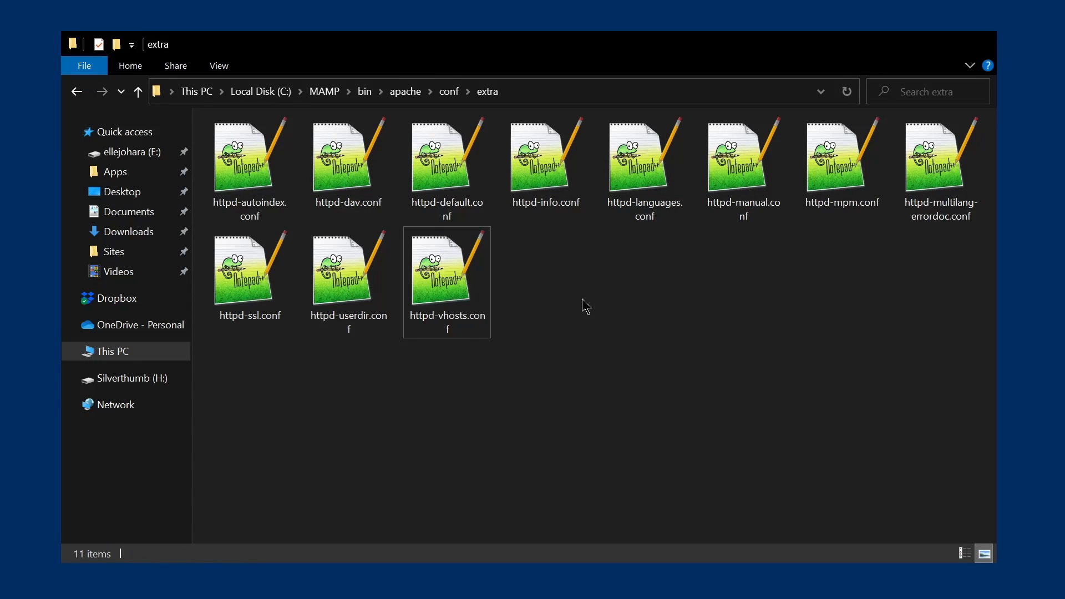
{"action": "left_click", "coordinate": [127, 360]}
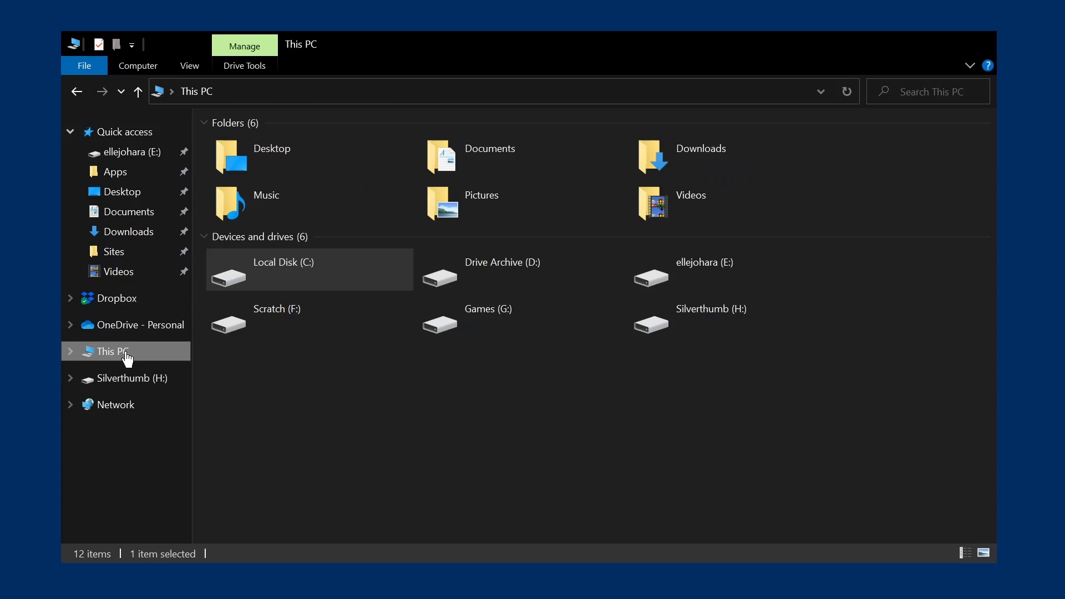
{"action": "double_click", "coordinate": [322, 276]}
{"action": "double_click", "coordinate": [252, 290]}
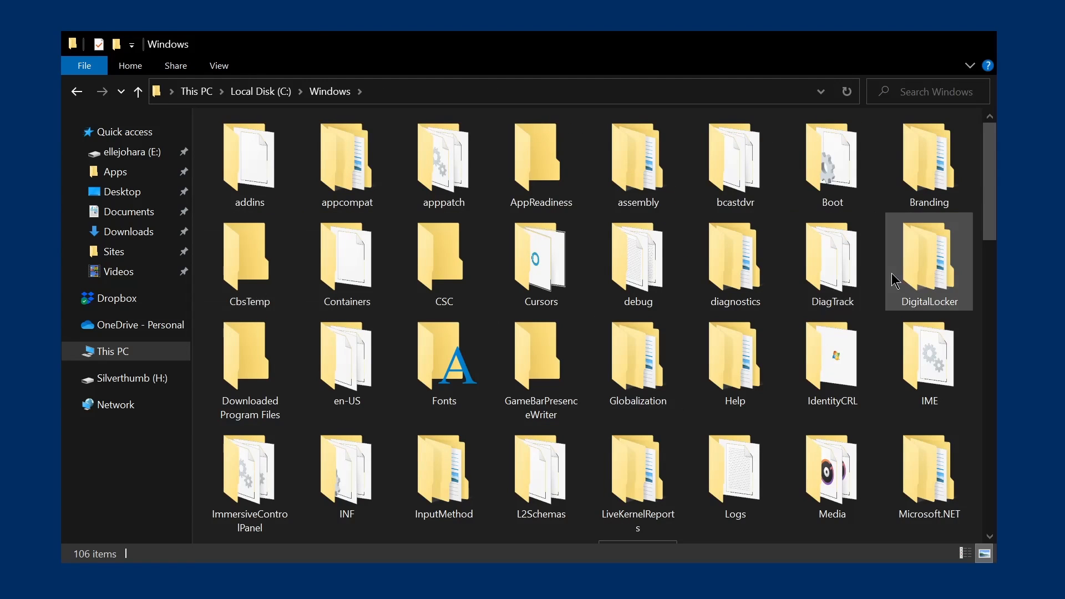
{"action": "left_click_drag", "start_coordinate": [987, 207], "coordinate": [987, 356]}
{"action": "double_click", "coordinate": [835, 355]}
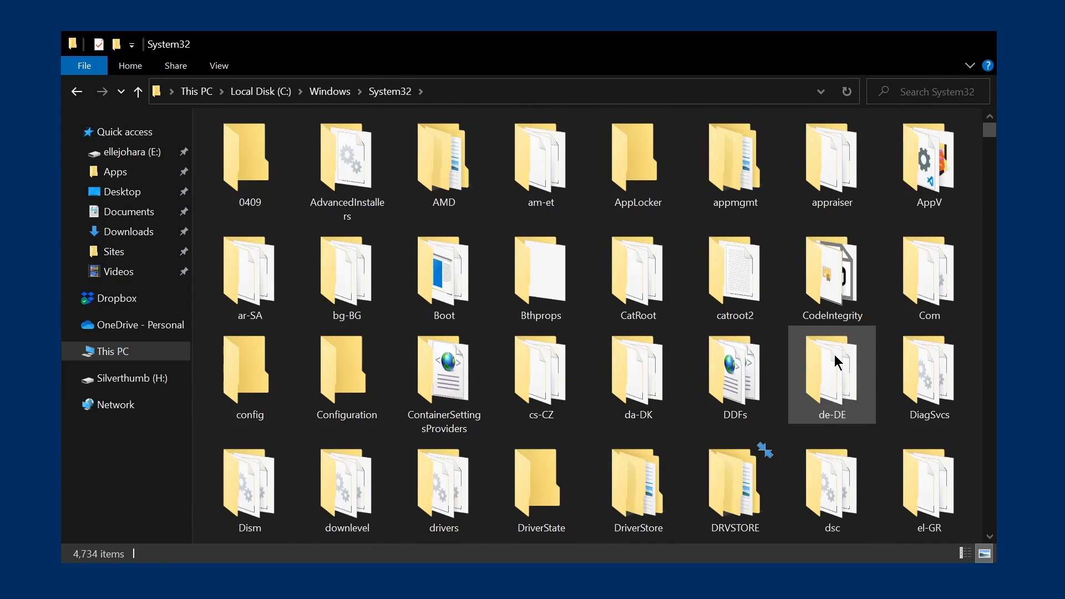
{"action": "double_click", "coordinate": [444, 495]}
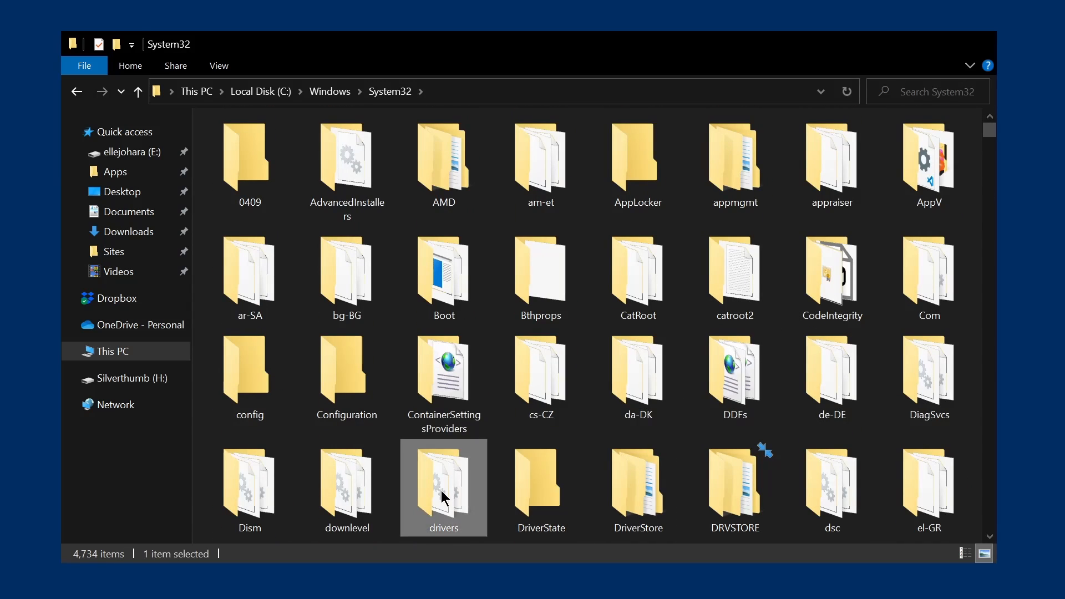
{"action": "double_click", "coordinate": [449, 167]}
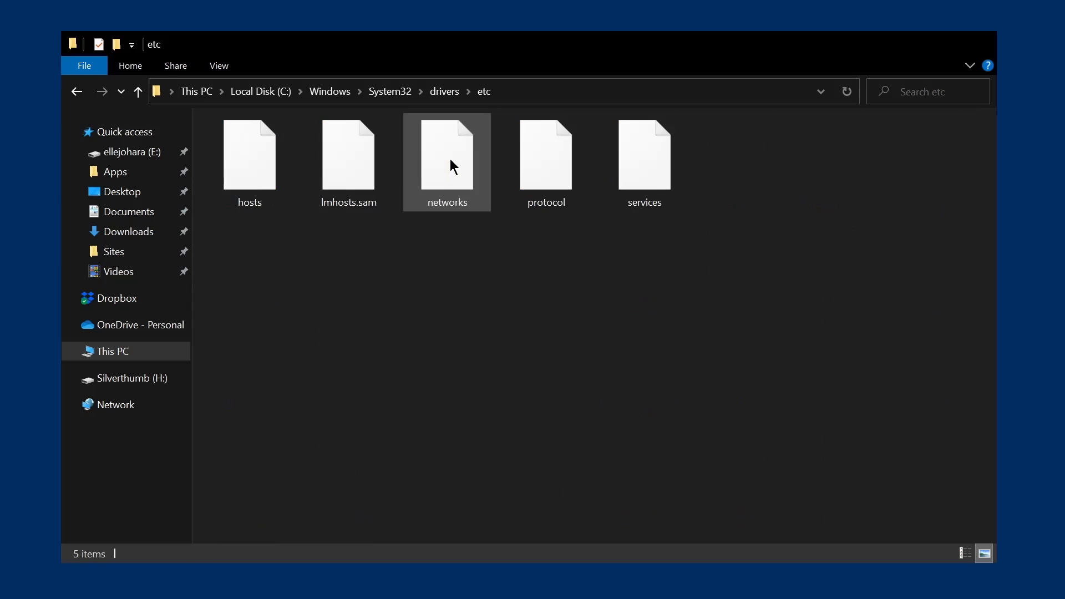
{"action": "left_click", "coordinate": [258, 160]}
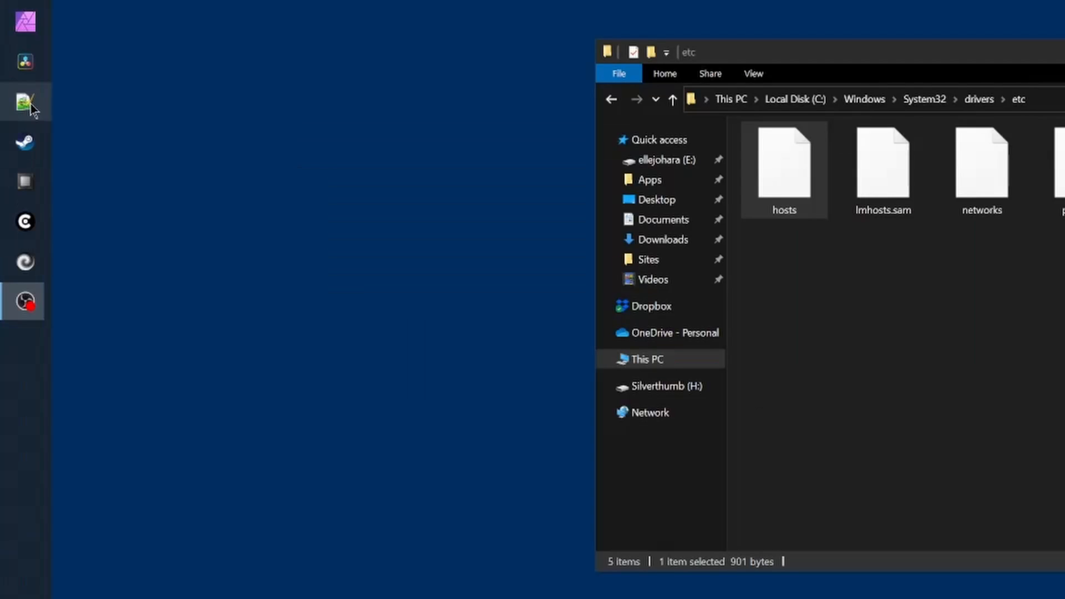
Launch Notepad++ as administrator from its taskbar jump list
{"action": "right_click", "coordinate": [13, 145]}
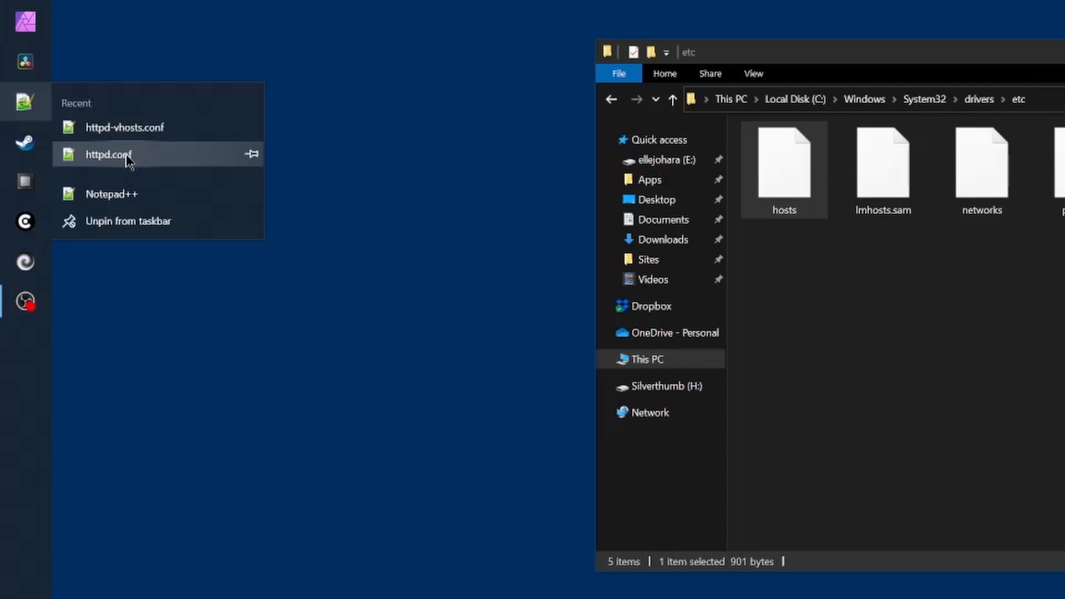
{"action": "right_click", "coordinate": [125, 199]}
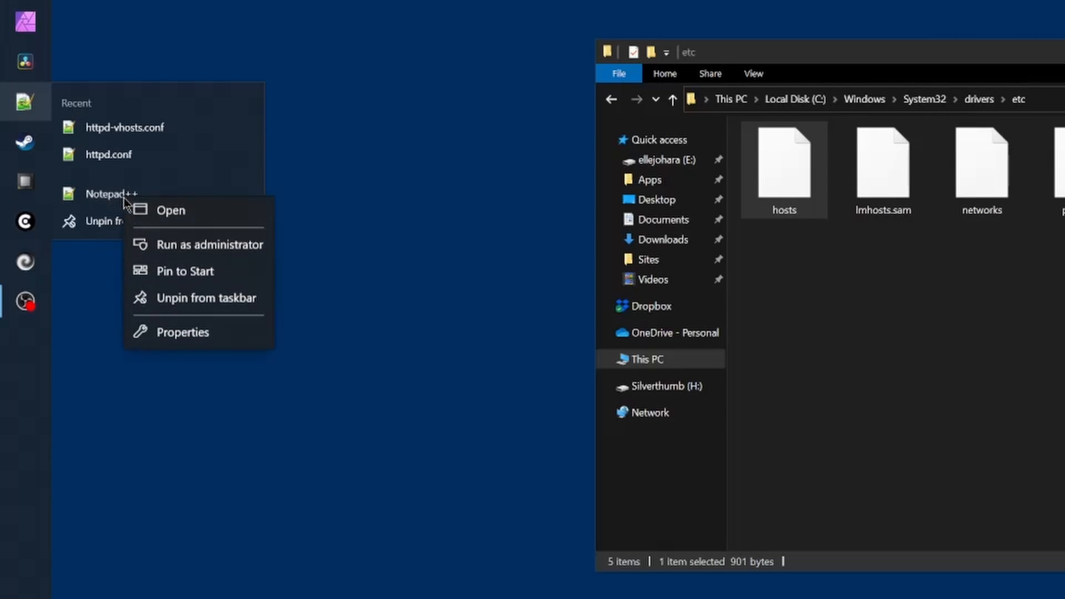
{"action": "left_click", "coordinate": [218, 249]}
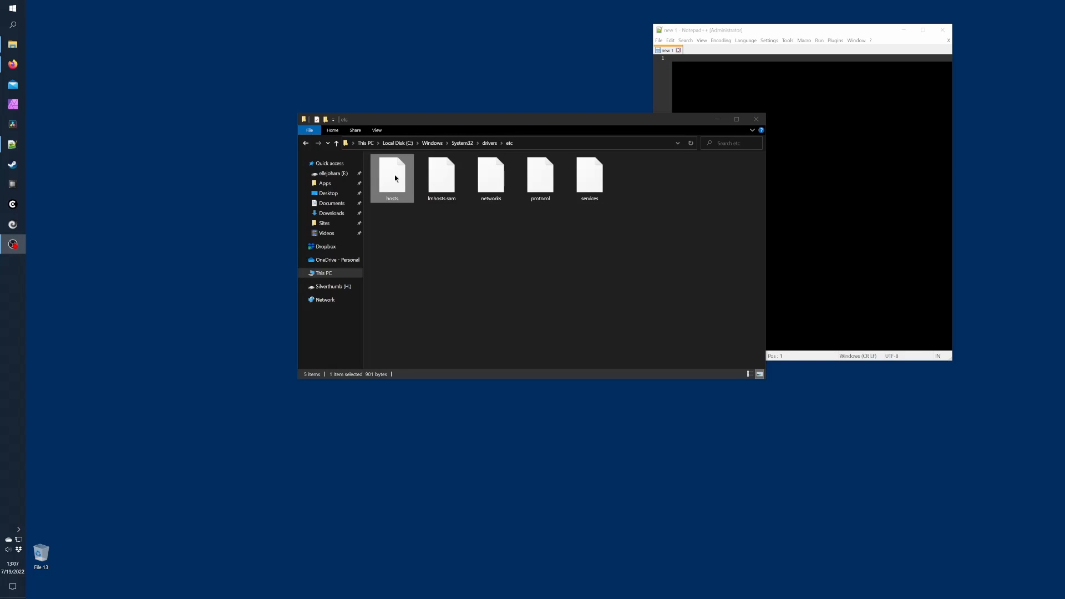
Open hosts in Notepad++ and add a '127.0.0.1<Tab>webcomic.local' line after line 22
{"action": "right_click", "coordinate": [395, 177]}
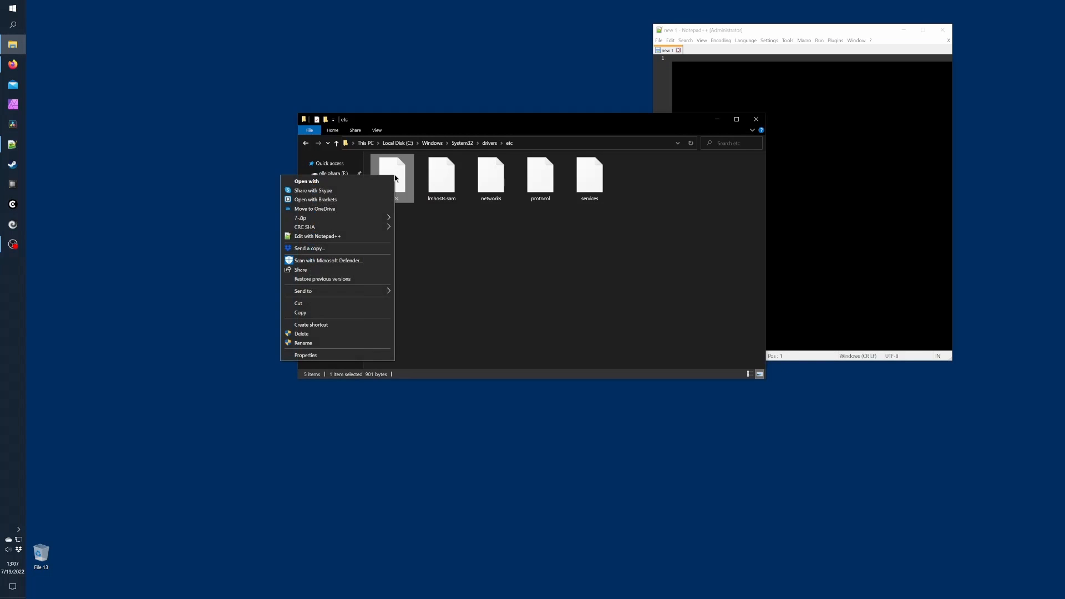
{"action": "left_click", "coordinate": [363, 237]}
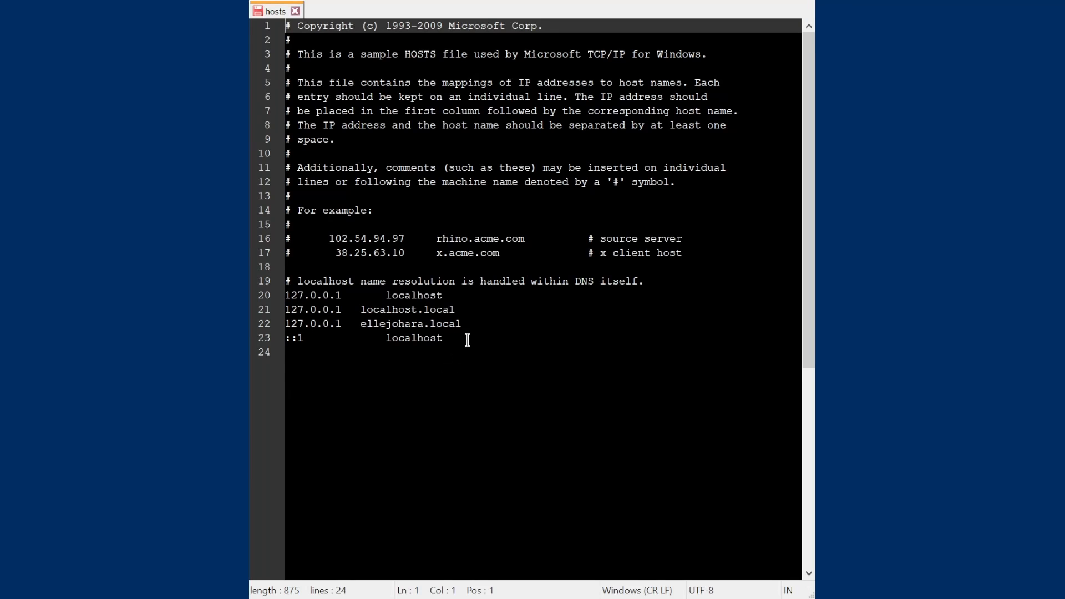
{"action": "left_click", "coordinate": [487, 319]}
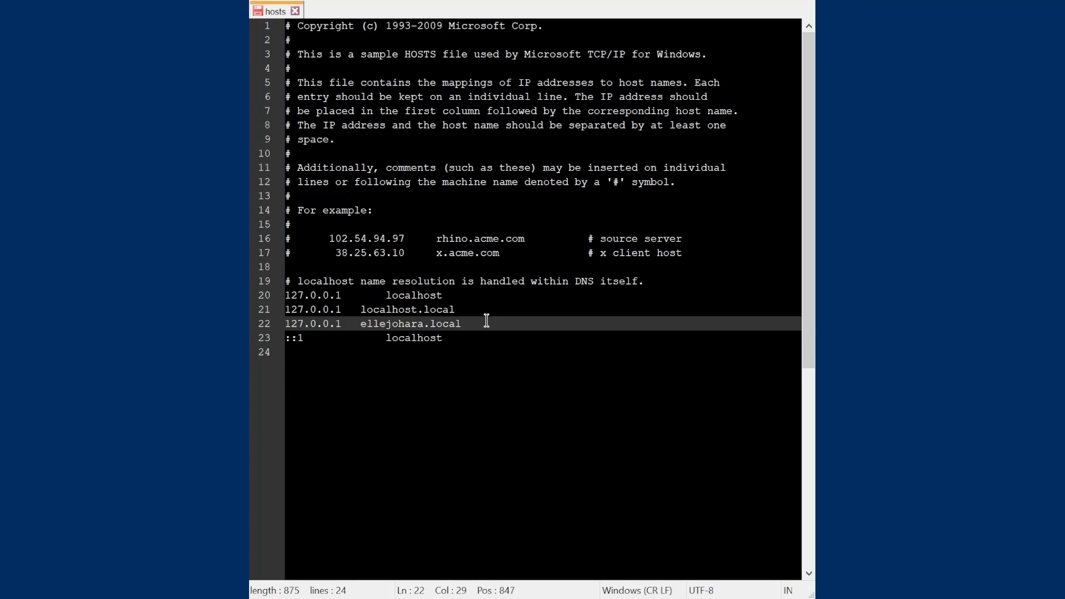
{"action": "key", "text": "Return"}
{"action": "type", "text": "127"}
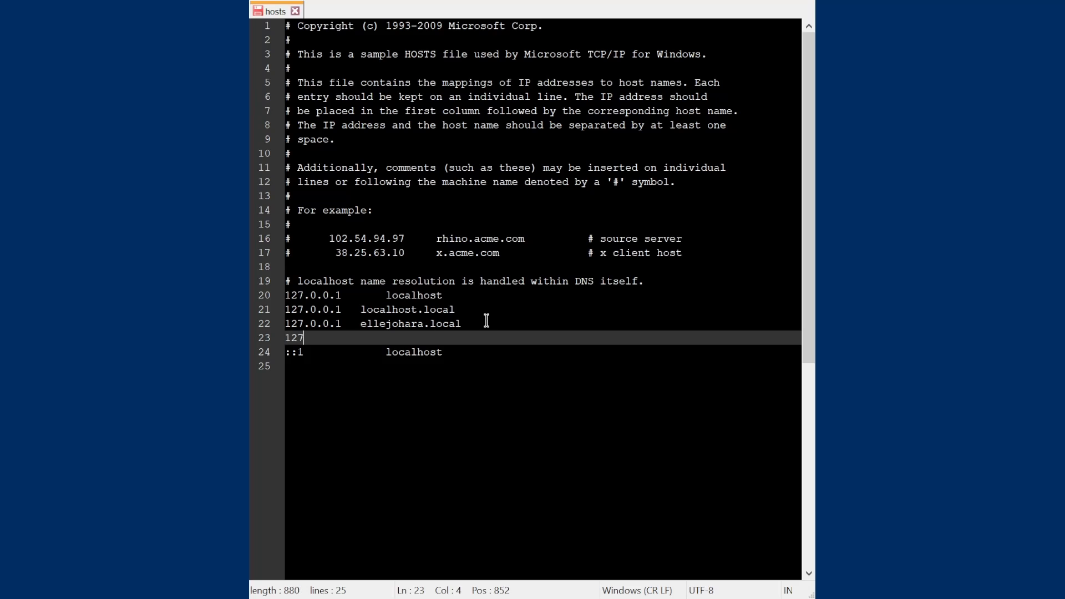
{"action": "type", "text": ".0.0.1"}
{"action": "key", "text": "Tab"}
{"action": "type", "text": "webcomic.local"}
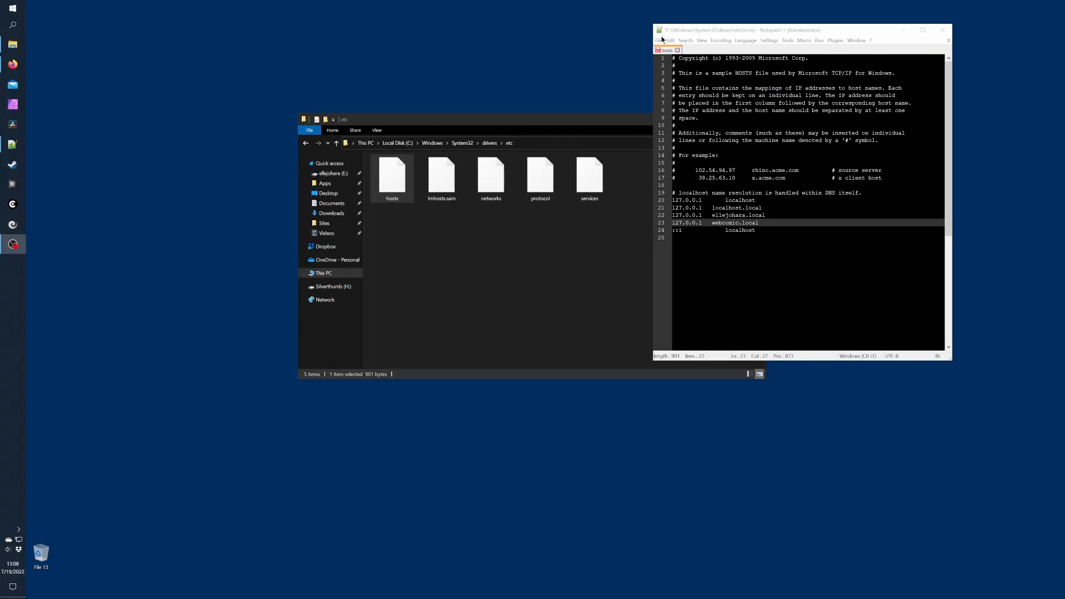
Save the edited hosts file and close Notepad++
{"action": "left_click", "coordinate": [659, 40]}
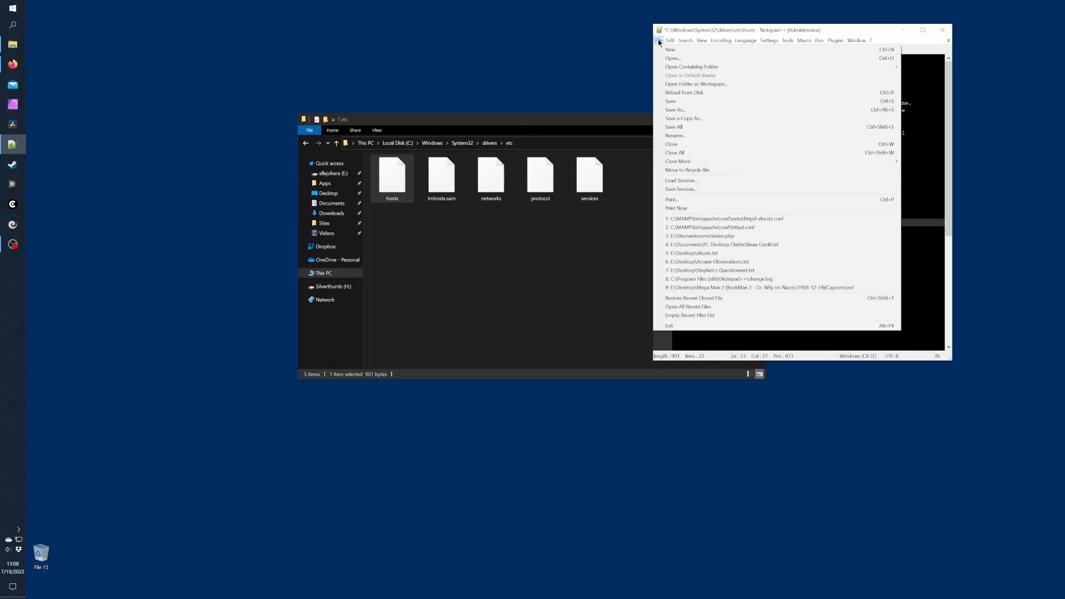
{"action": "left_click", "coordinate": [682, 101]}
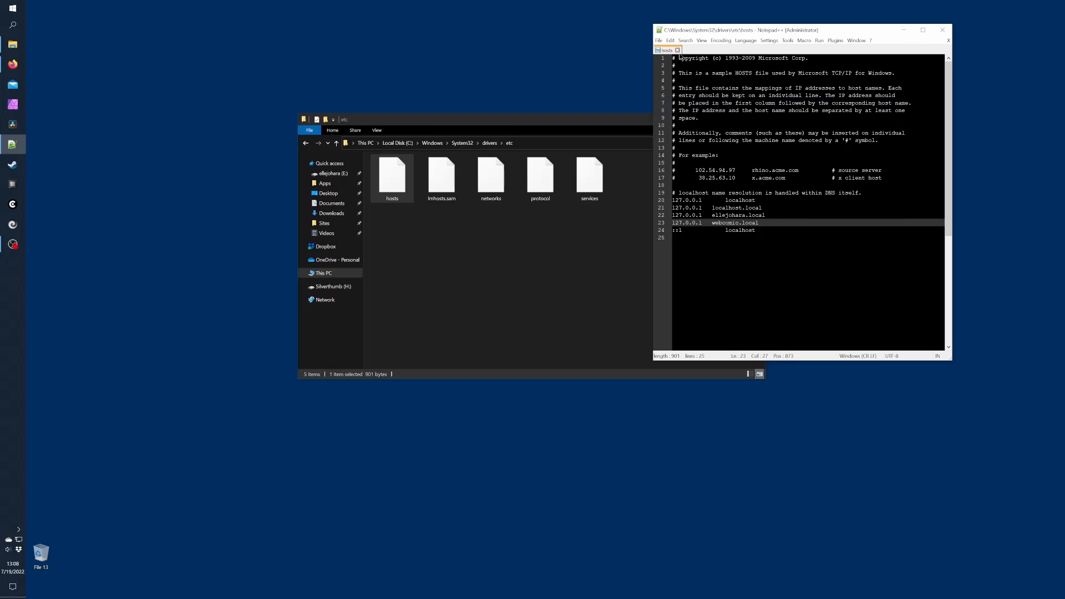
{"action": "left_click", "coordinate": [677, 51]}
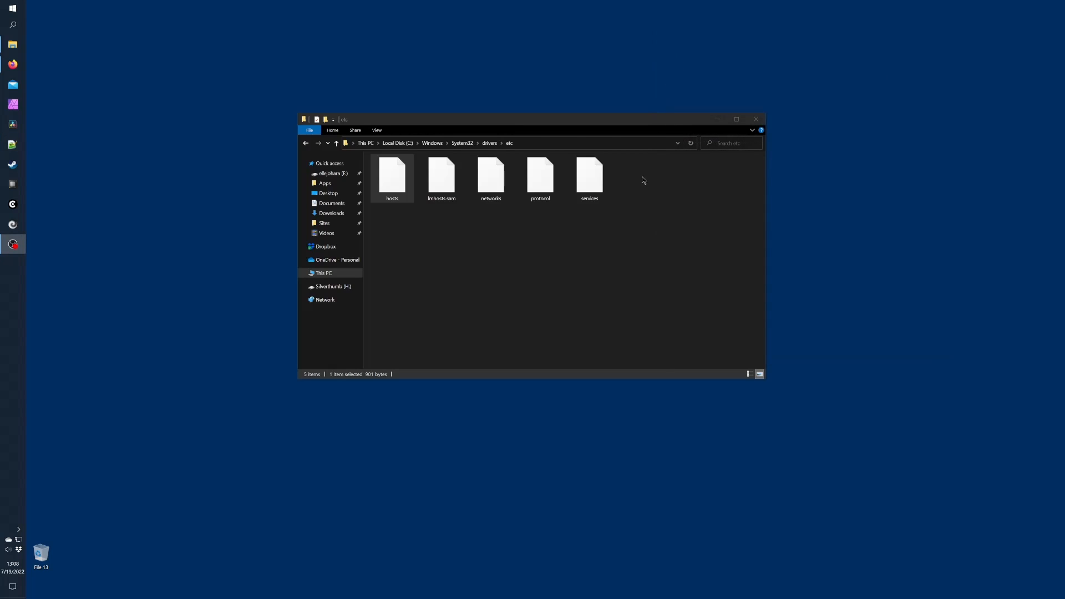
Launch Terminal from the Applications > Utilities folder
{"action": "left_click", "coordinate": [756, 120]}
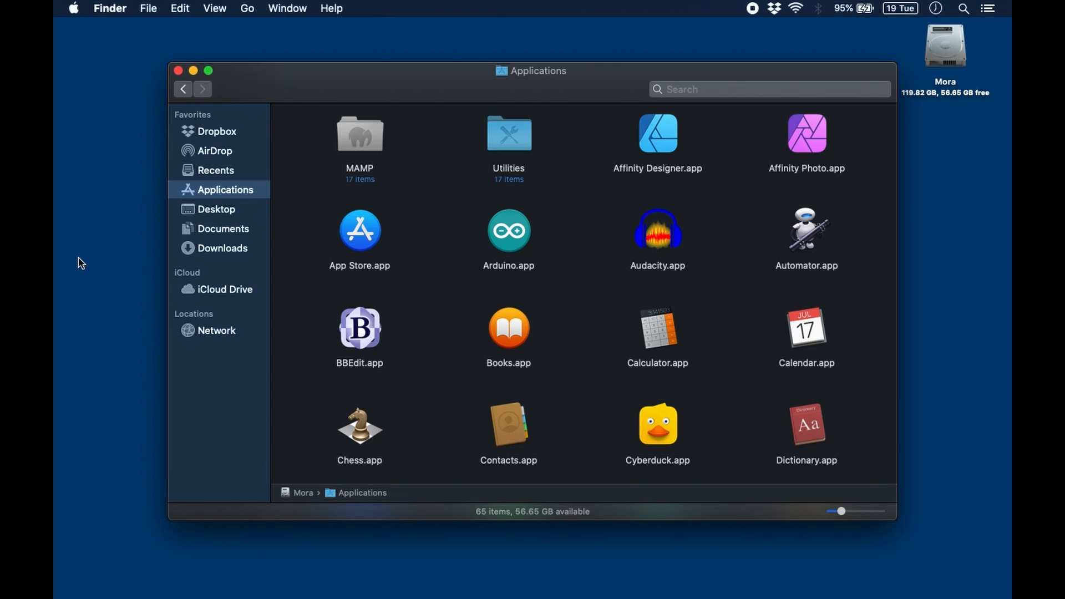
{"action": "left_click", "coordinate": [521, 137]}
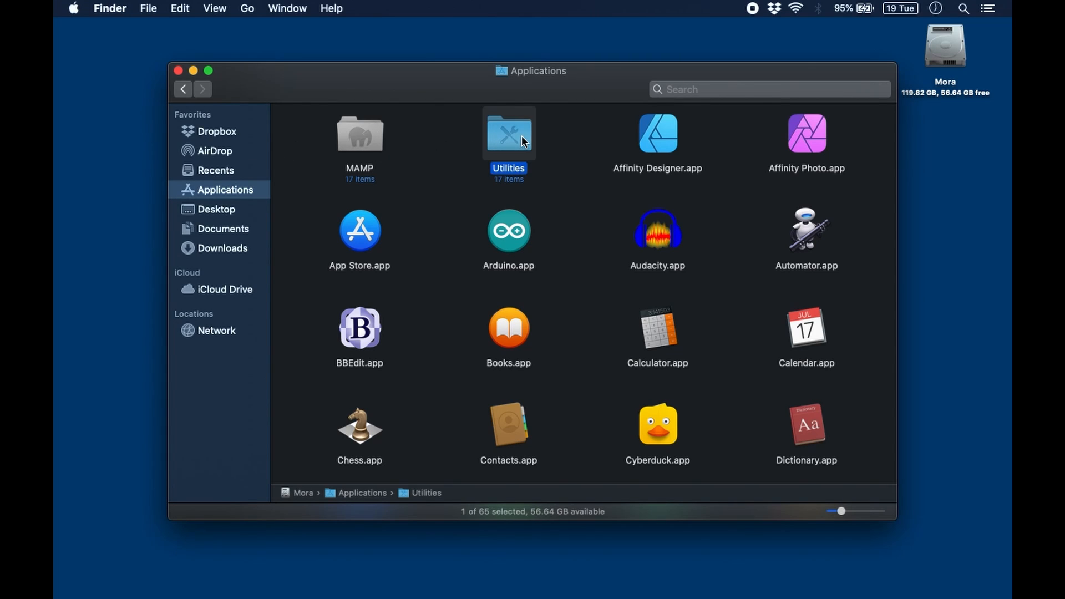
{"action": "double_click", "coordinate": [521, 135]}
{"action": "left_click", "coordinate": [811, 430]}
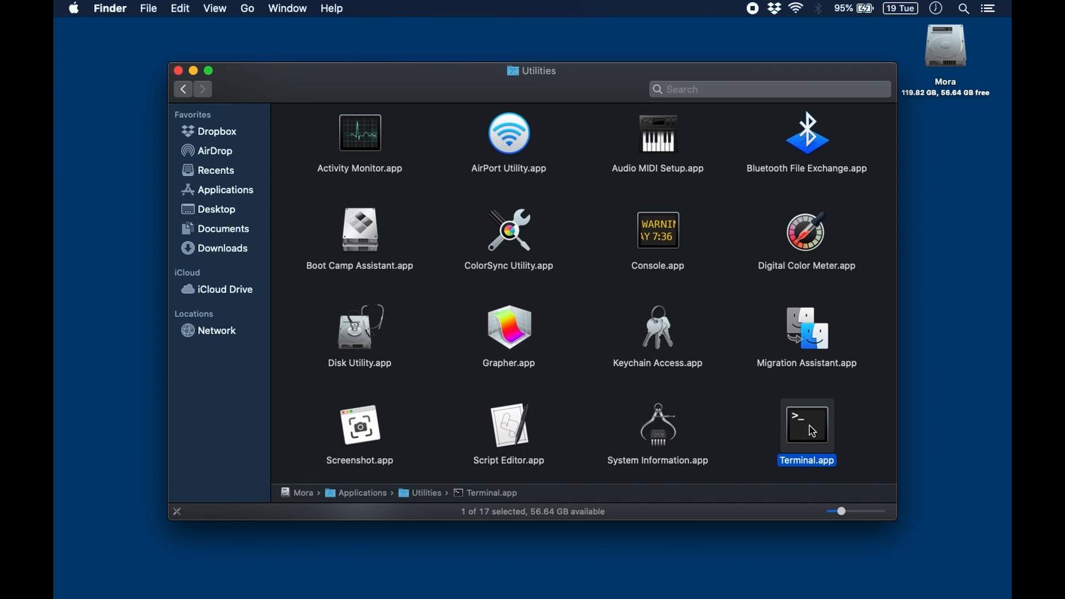
{"action": "double_click", "coordinate": [812, 430]}
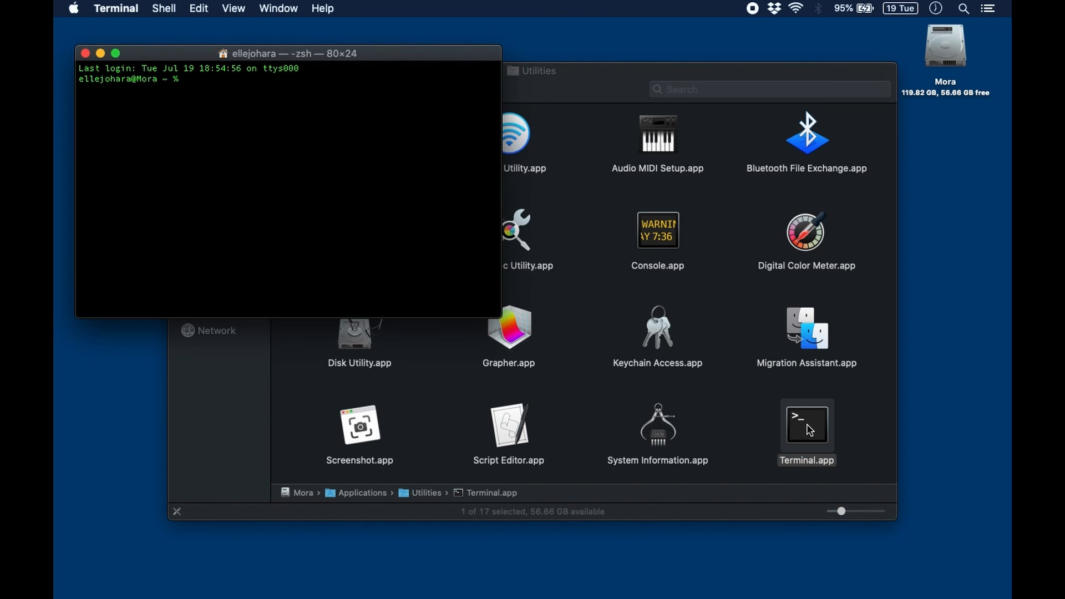
Run 'sudo nano /etc/hosts' and enter the administrator password
{"action": "type", "text": "sudo "}
{"action": "type", "text": "na"}
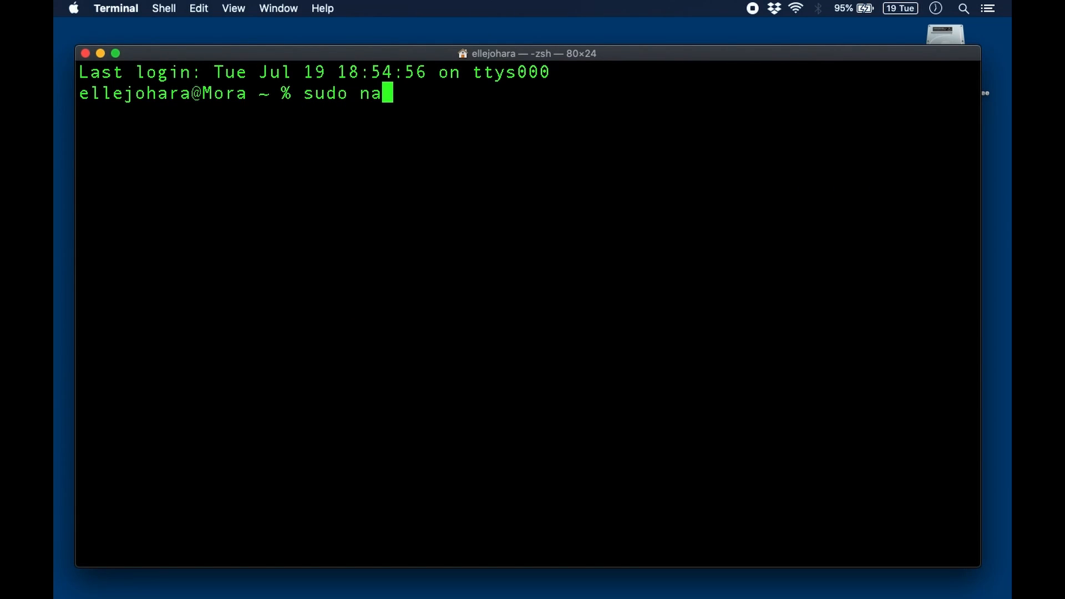
{"action": "type", "text": "no /etc/hosts"}
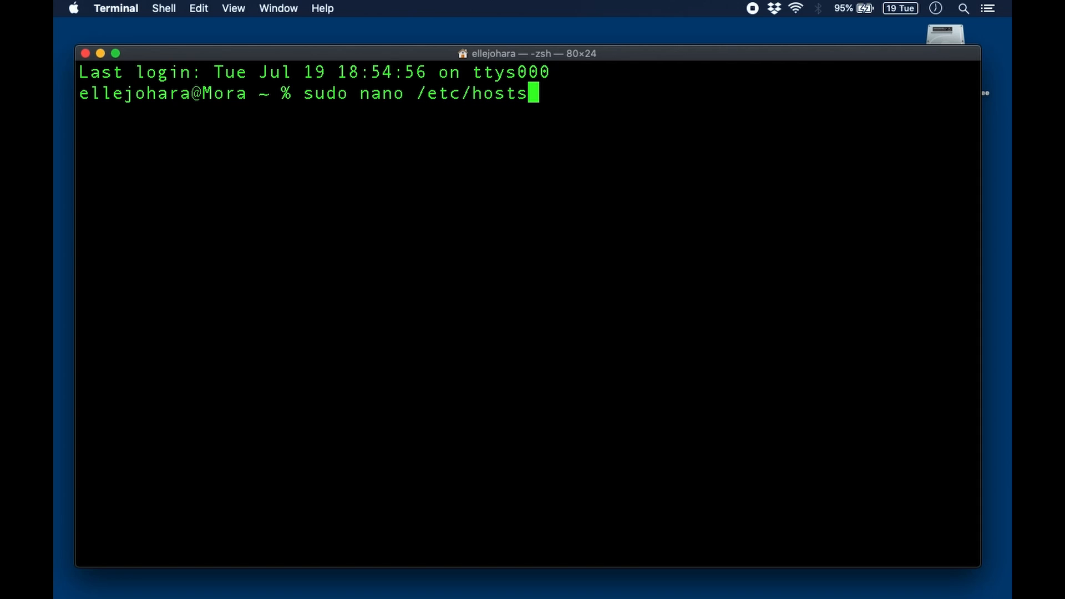
{"action": "key", "text": "Return"}
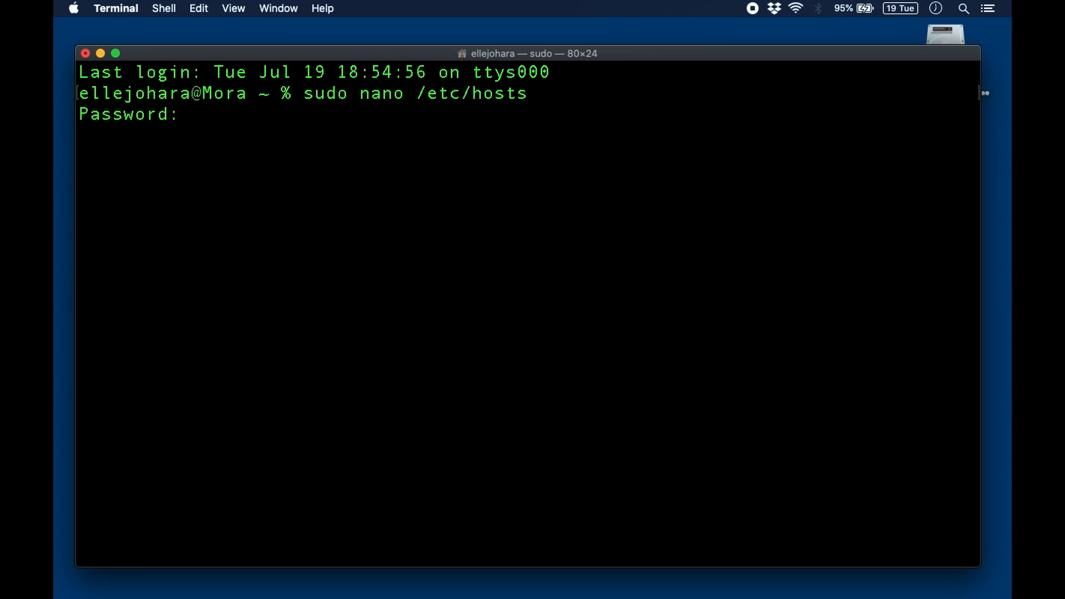
{"action": "key", "text": "Return"}
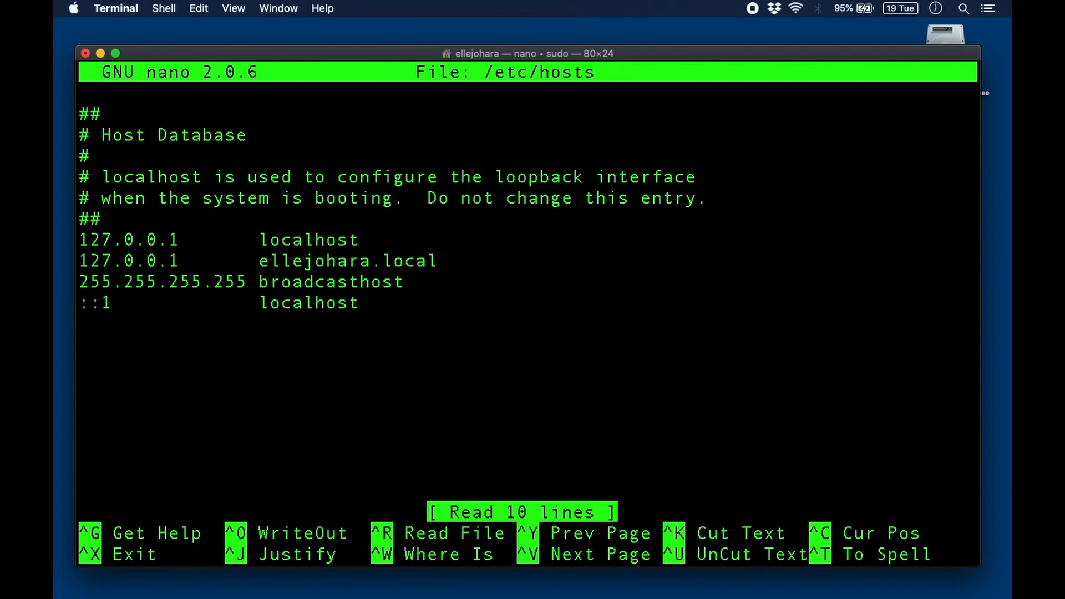
Add a '127.0.0.1<Tab>webcomic.local' line above the broadcasthost entry in /etc/hosts
{"action": "key", "text": "Down"}
{"action": "key", "text": "Down"}
{"action": "key", "text": "Down"}
{"action": "key", "text": "Down"}
{"action": "key", "text": "Down"}
{"action": "key", "text": "Down"}
{"action": "key", "text": "Down"}
{"action": "key", "text": "Down"}
{"action": "key", "text": "Return"}
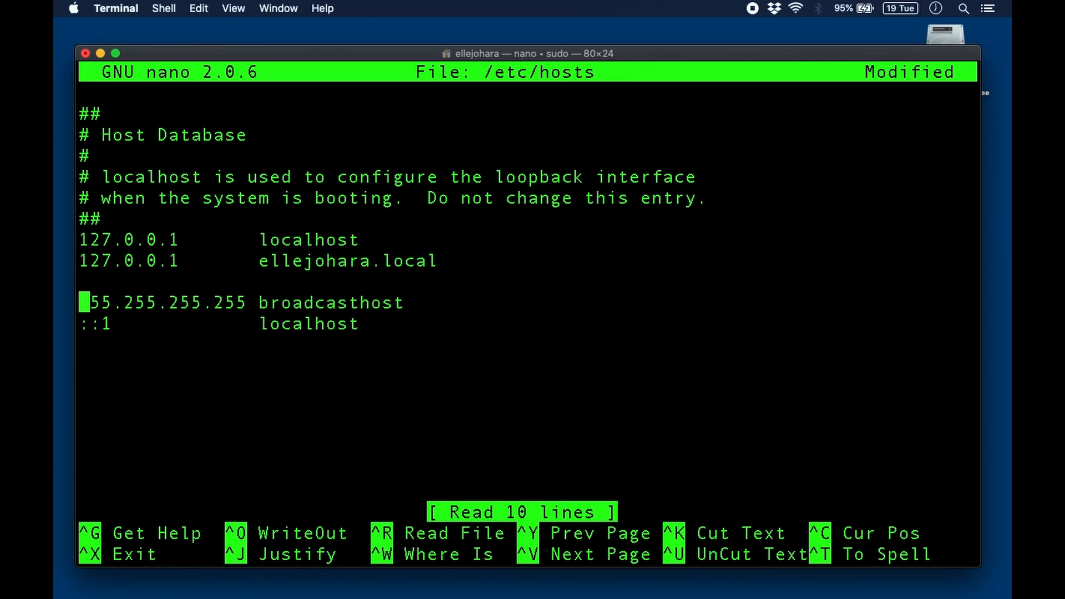
{"action": "key", "text": "Up"}
{"action": "type", "text": "127"}
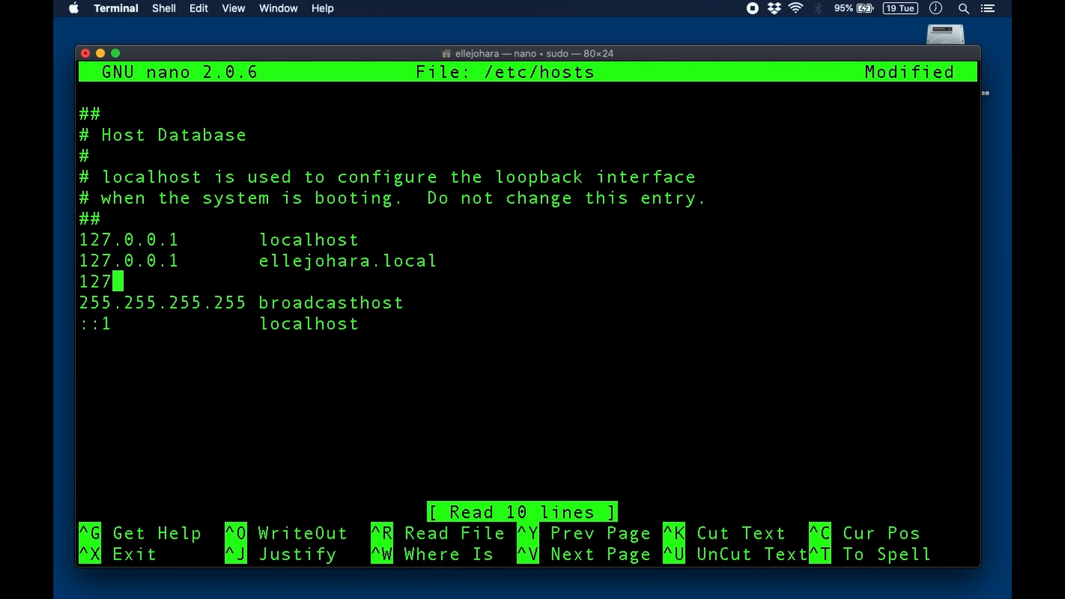
{"action": "type", "text": ".0.0.1"}
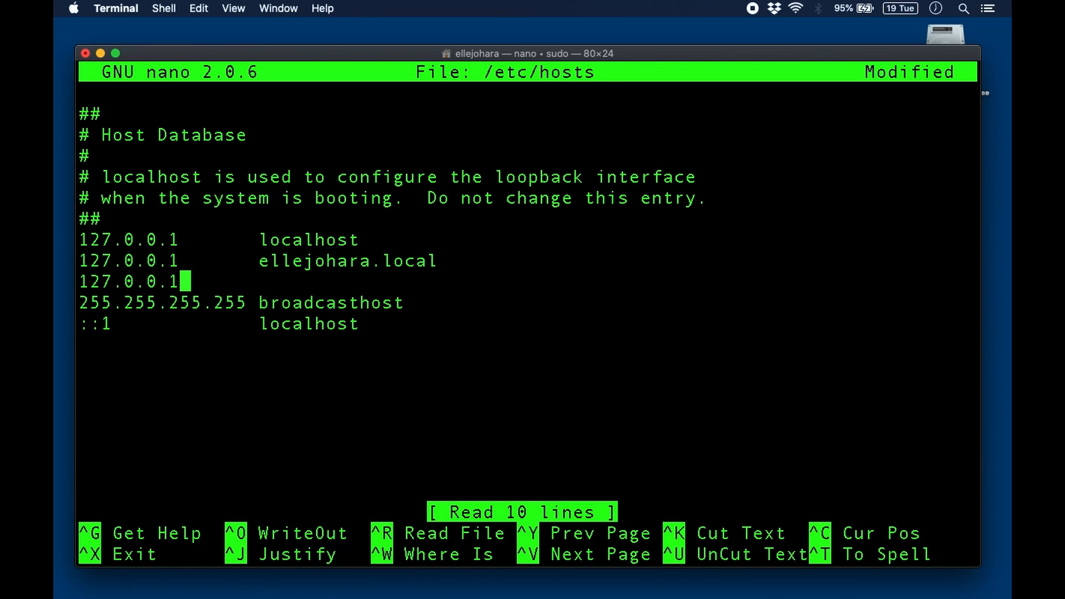
{"action": "key", "text": "Tab"}
{"action": "type", "text": "web"}
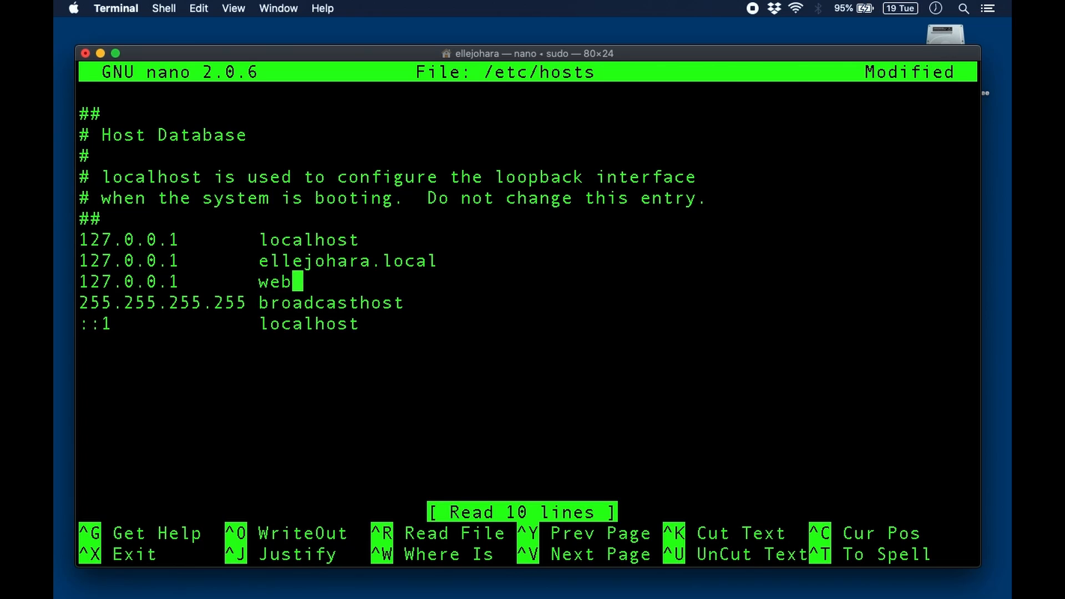
{"action": "type", "text": "comic.local"}
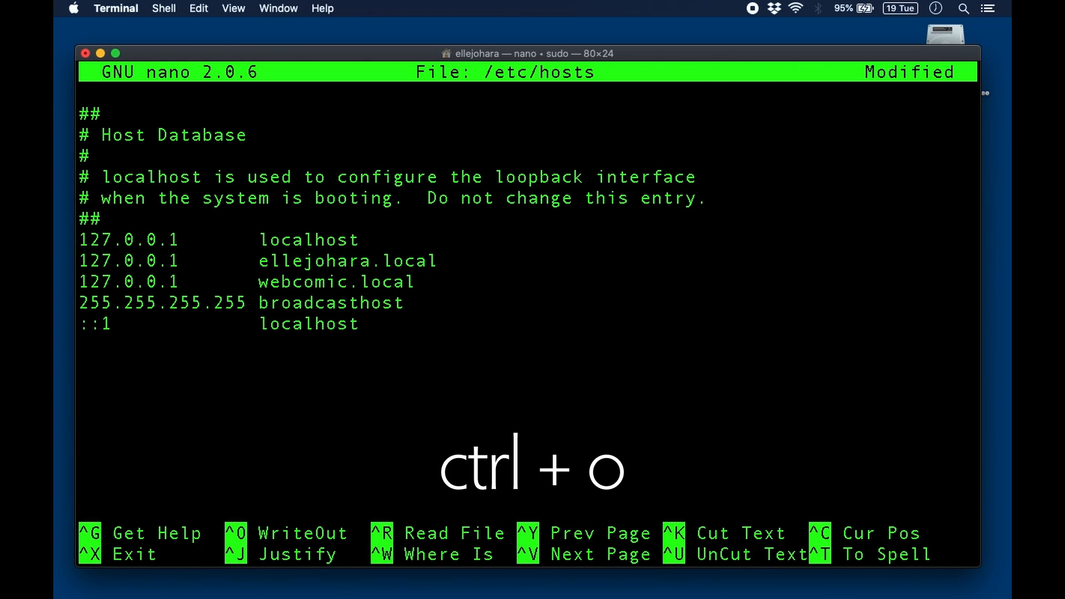
Save /etc/hosts, quit nano, and exit the Terminal session
{"action": "key", "text": "ctrl+o"}
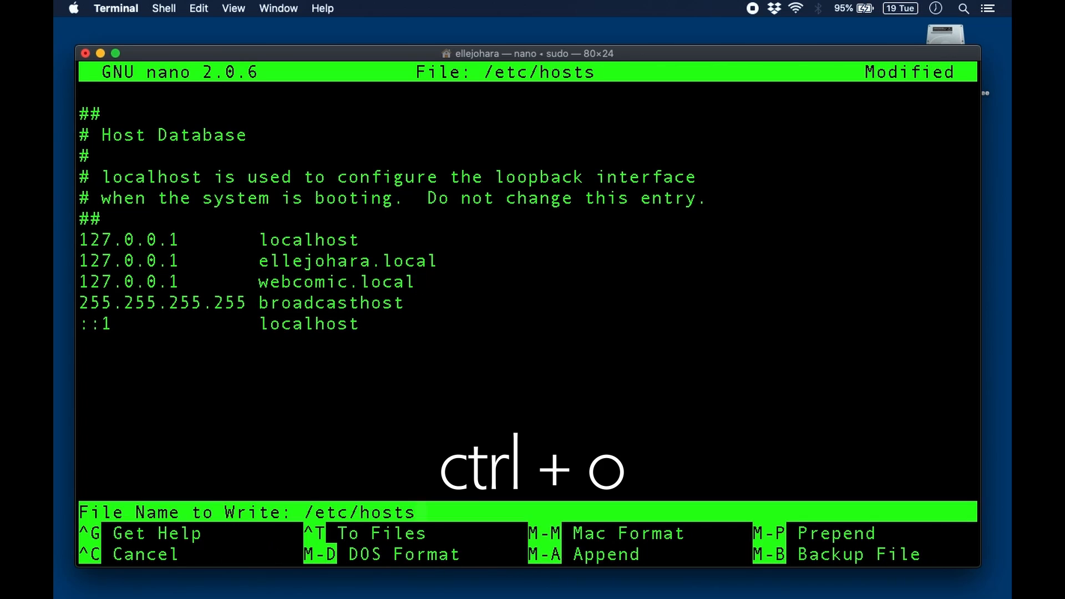
{"action": "key", "text": "Return"}
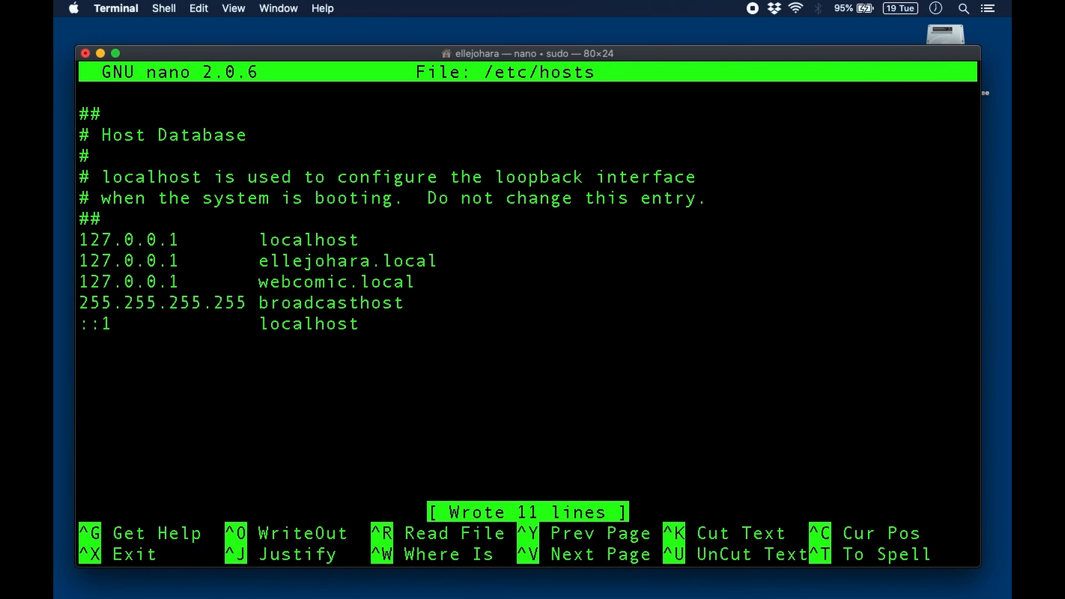
{"action": "key", "text": "ctrl+x"}
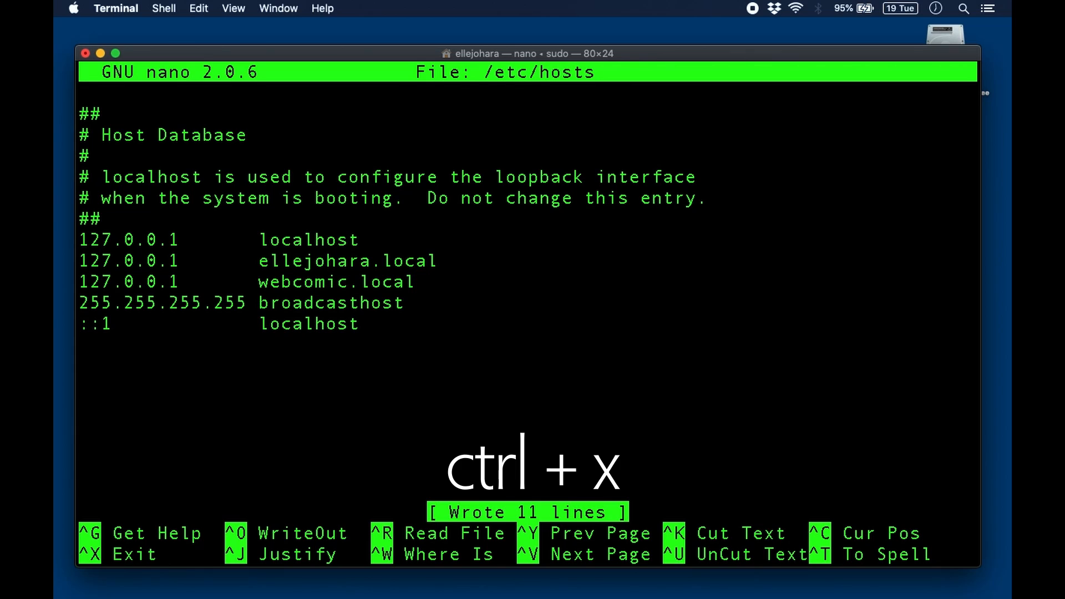
{"action": "type", "text": "exit"}
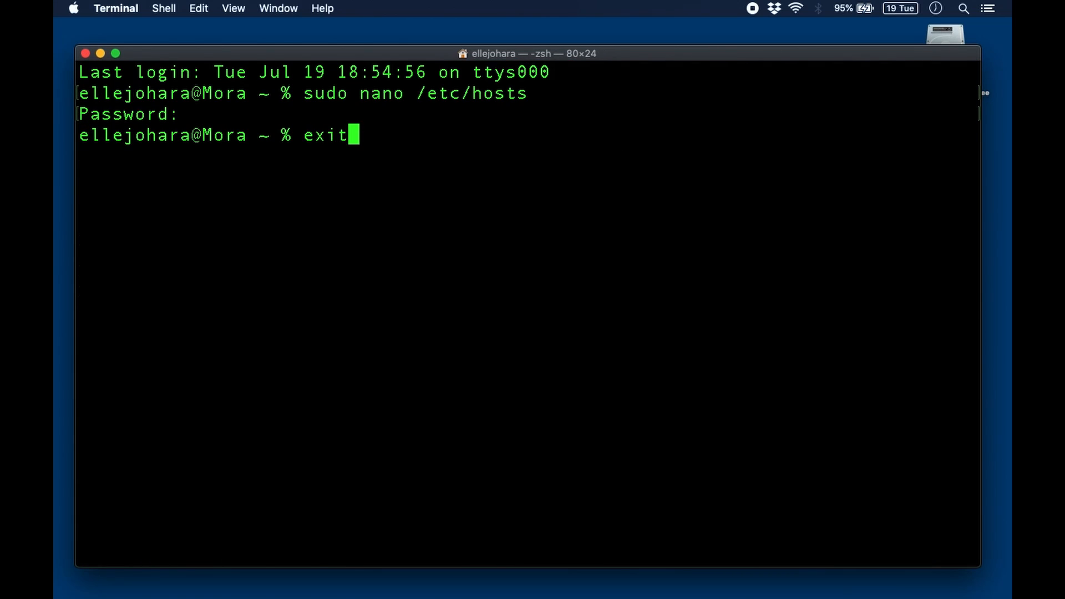
{"action": "key", "text": "Return"}
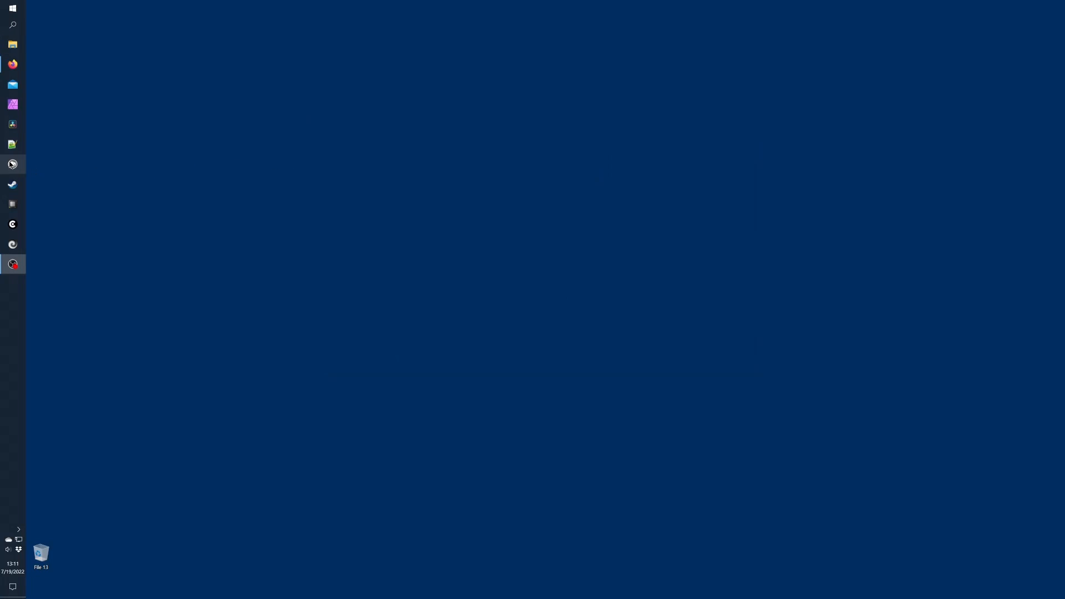
In MAMP Preferences, set the Apache and MySQL ports to 80 and 3306, then check PHP
{"action": "left_click", "coordinate": [13, 164]}
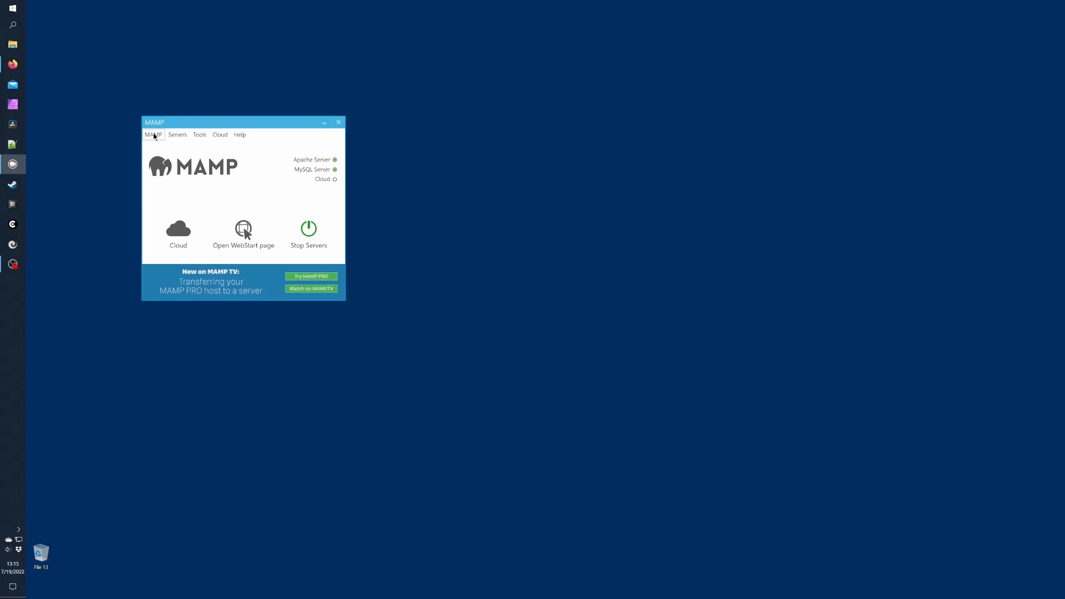
{"action": "left_click", "coordinate": [153, 136]}
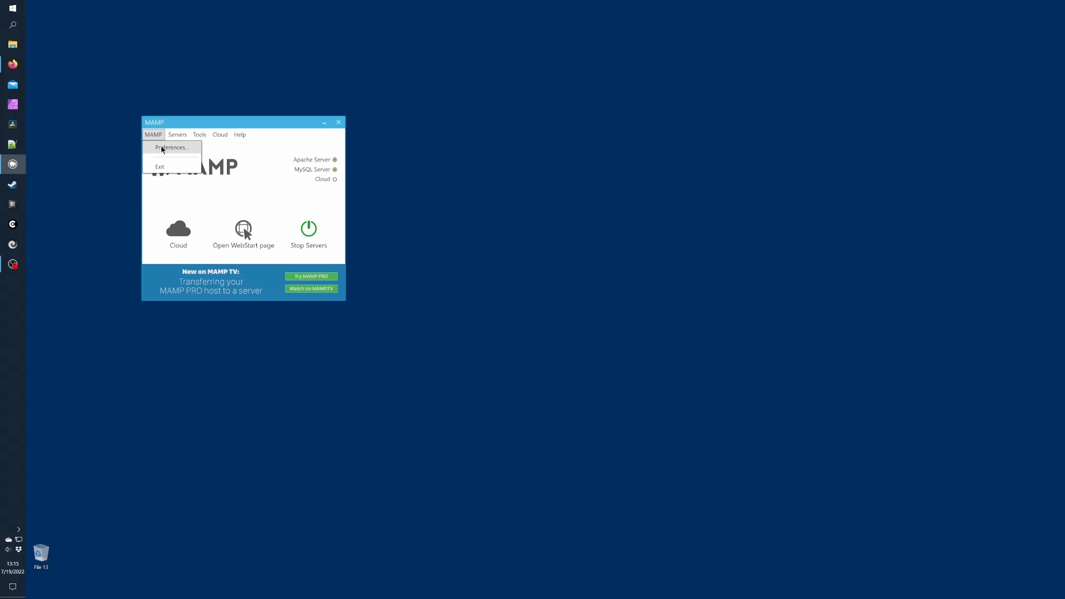
{"action": "left_click", "coordinate": [163, 148]}
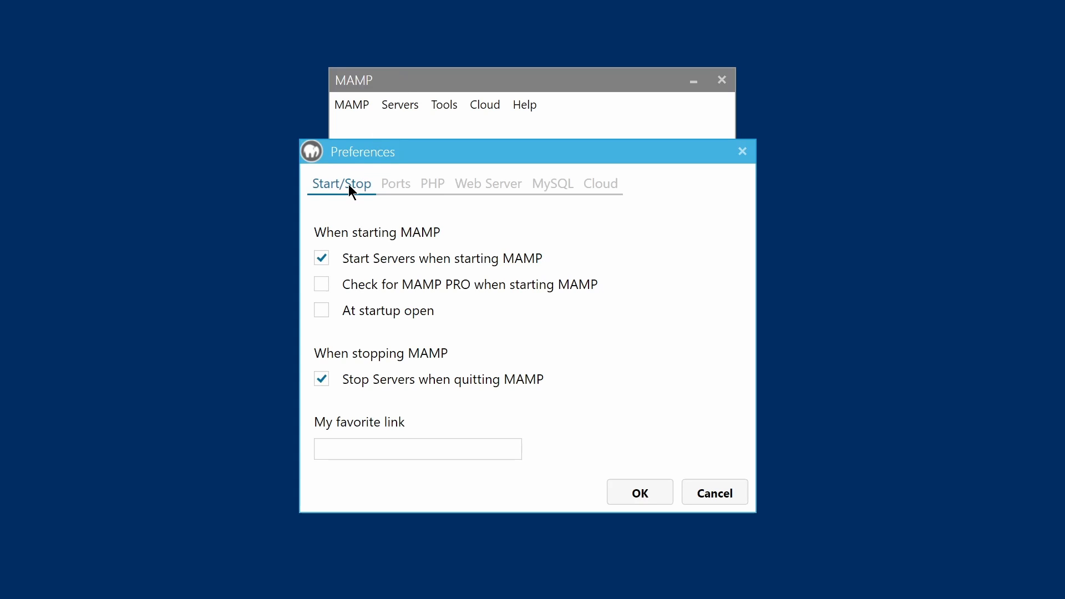
{"action": "left_click", "coordinate": [395, 184]}
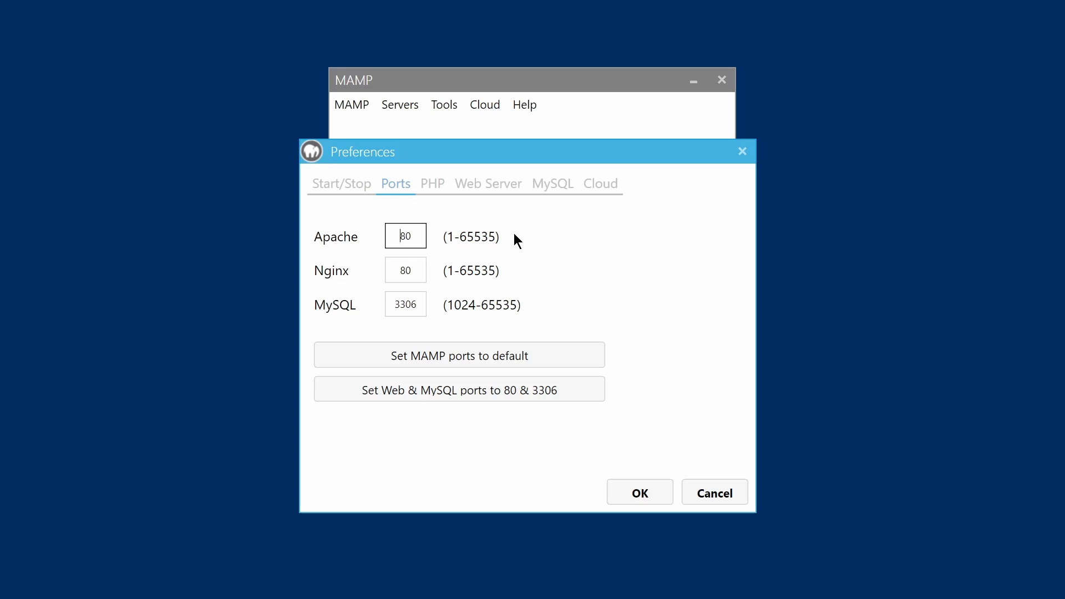
{"action": "left_click", "coordinate": [515, 395]}
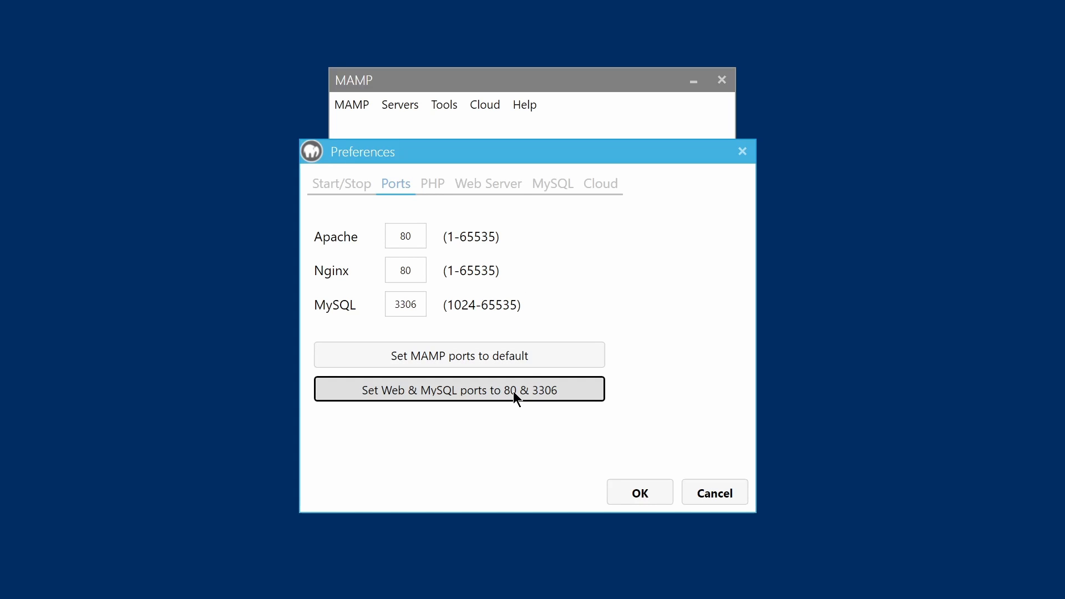
{"action": "left_click", "coordinate": [436, 185]}
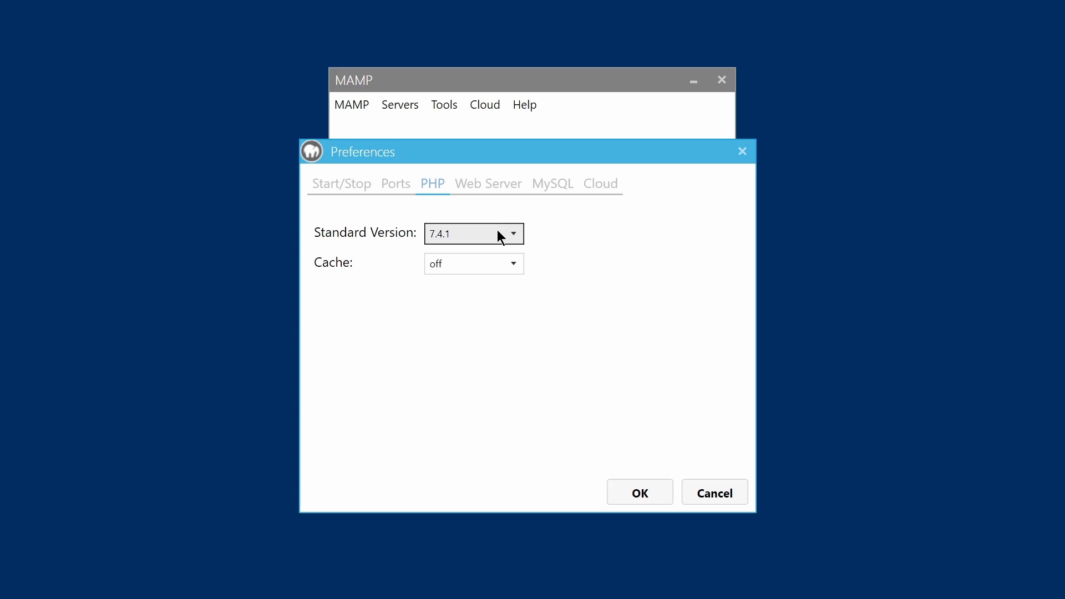
Set the web server document root to E:\Sites, review MySQL and Cloud, and confirm preferences
{"action": "left_click", "coordinate": [490, 186]}
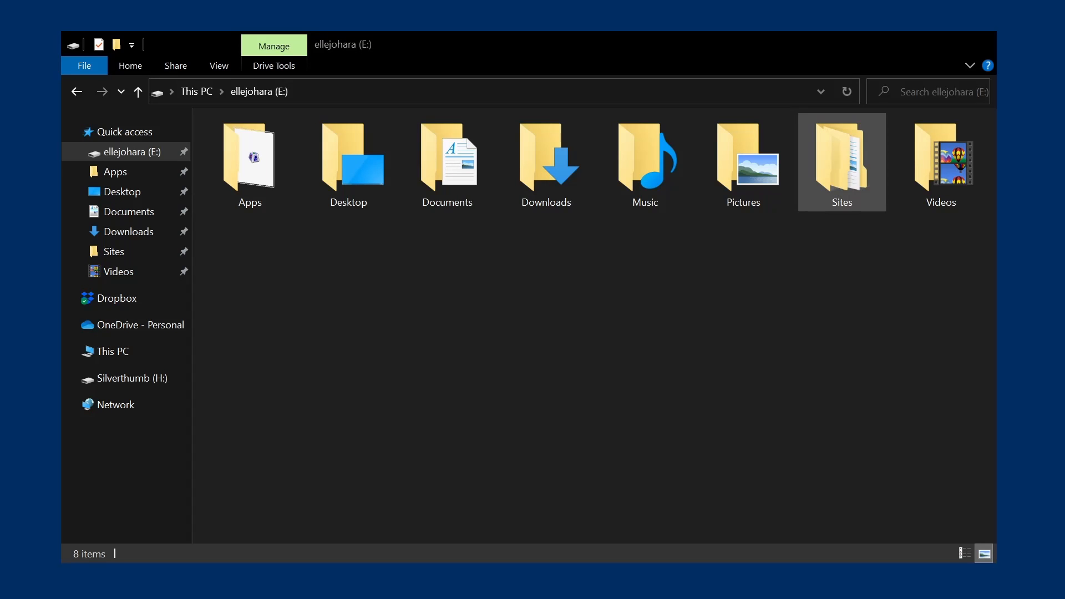
{"action": "left_click", "coordinate": [857, 179]}
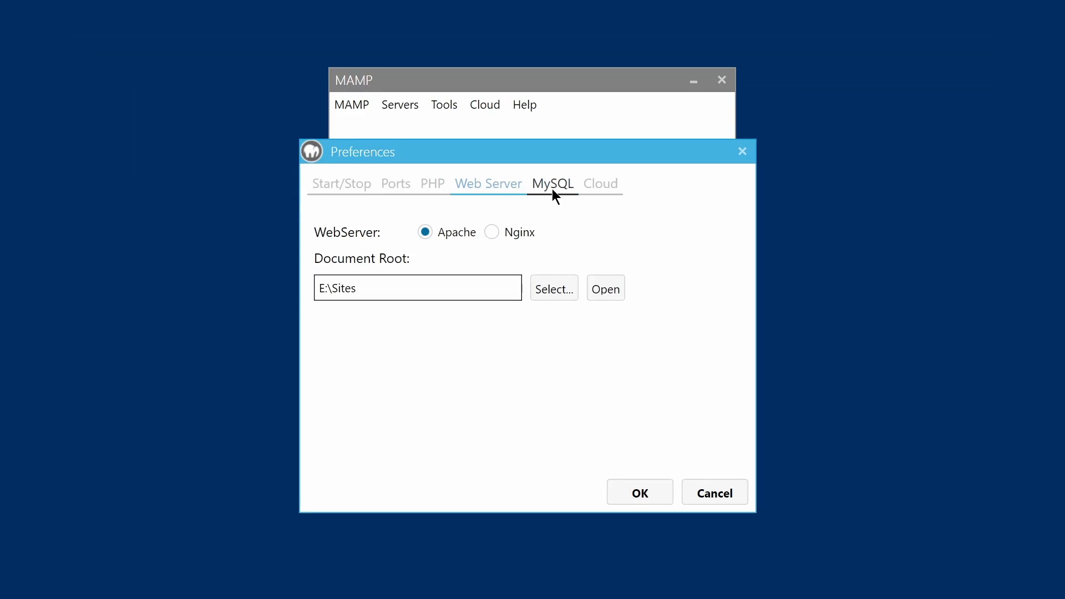
{"action": "left_click", "coordinate": [552, 189]}
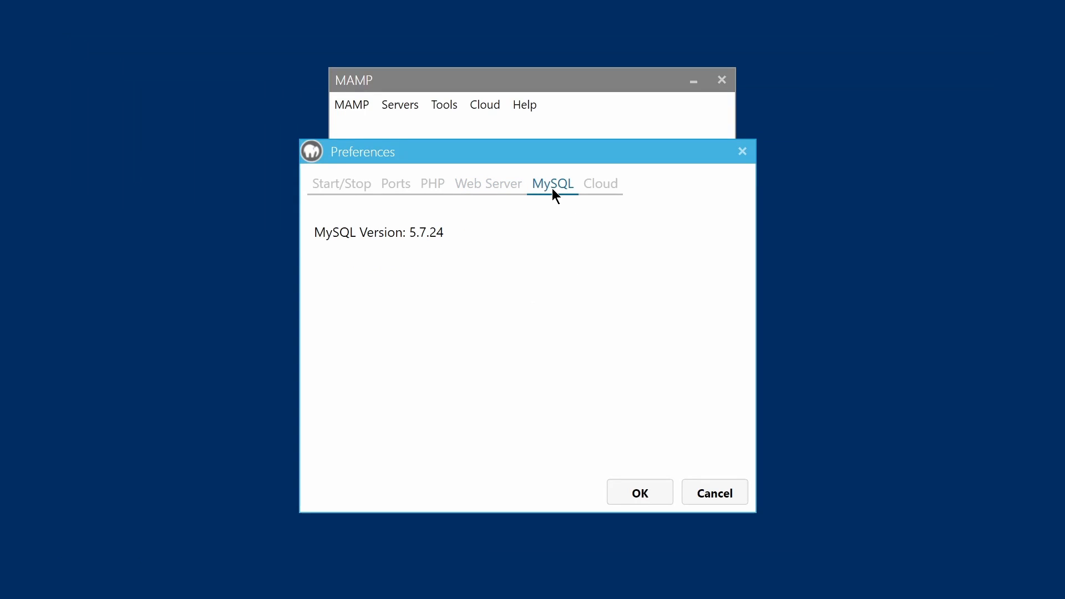
{"action": "left_click", "coordinate": [612, 190]}
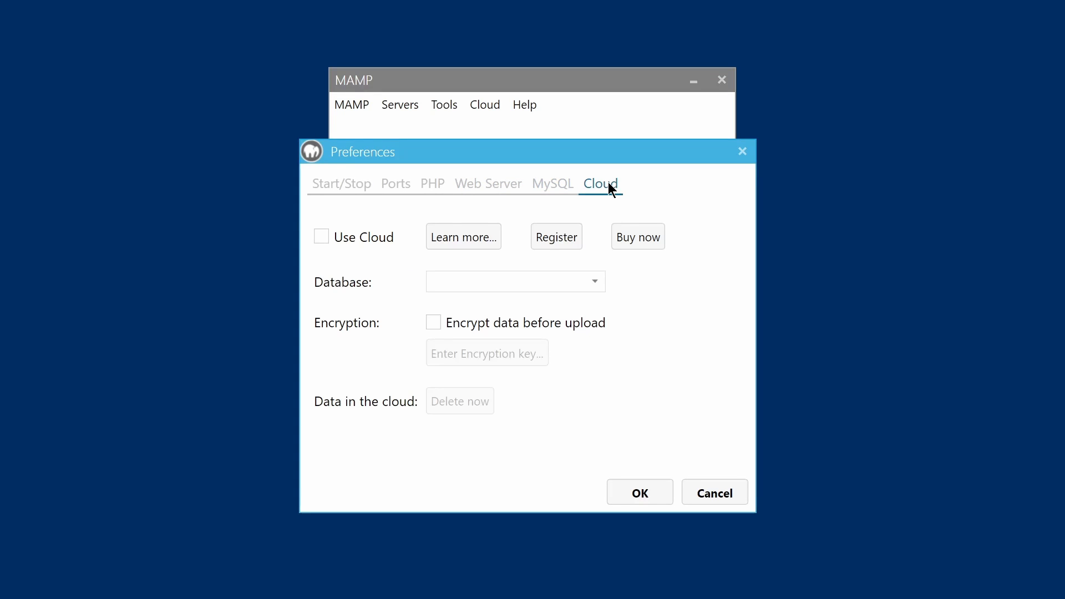
{"action": "left_click", "coordinate": [639, 494]}
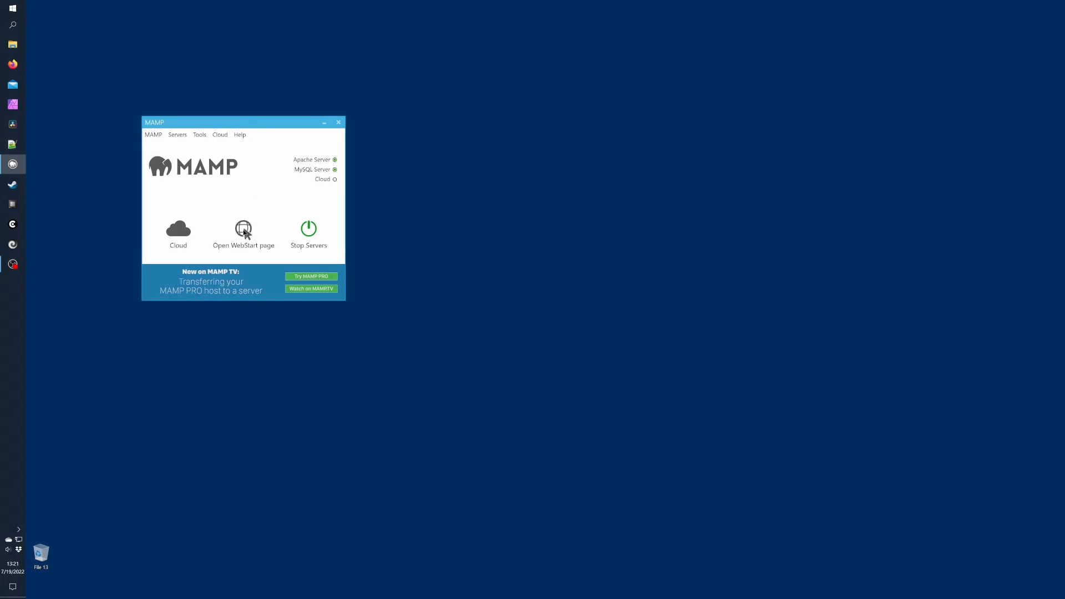
Open the MAMP WebStart page and launch phpMyAdmin from its Tools menu
{"action": "left_click", "coordinate": [243, 229]}
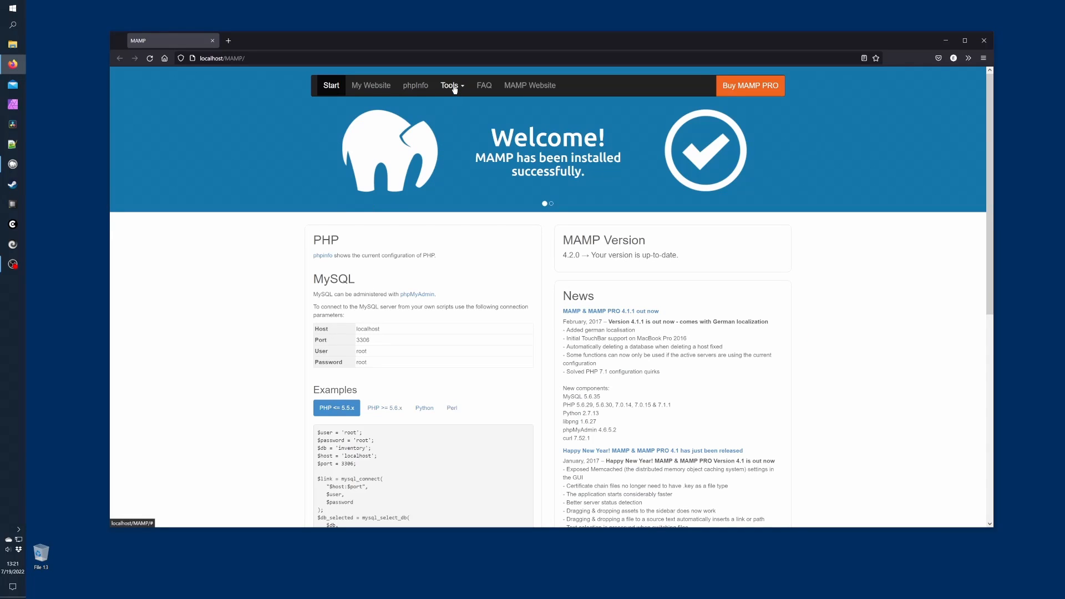
{"action": "left_click", "coordinate": [453, 87]}
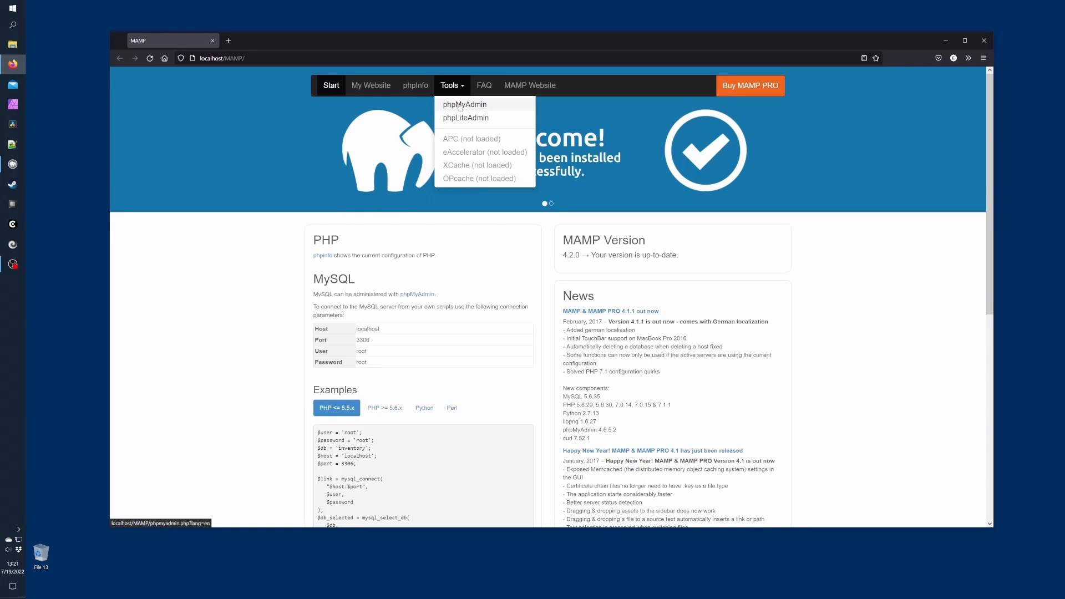
{"action": "left_click", "coordinate": [460, 106]}
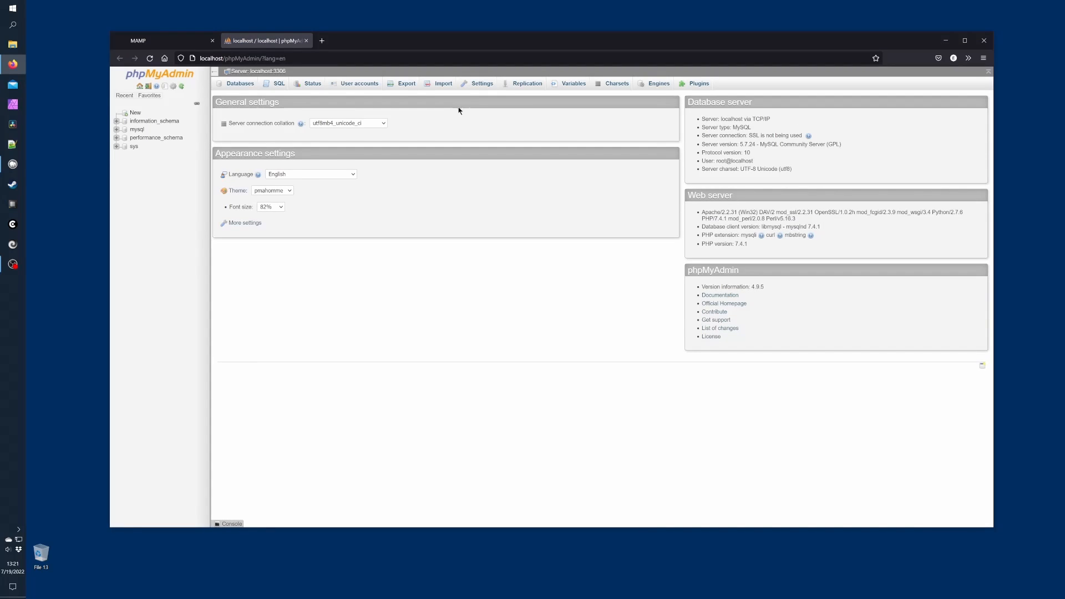
Create an empty 'webcomic' database with utf8mb4_unicode_ci collation, then close the browser
{"action": "left_click", "coordinate": [135, 114]}
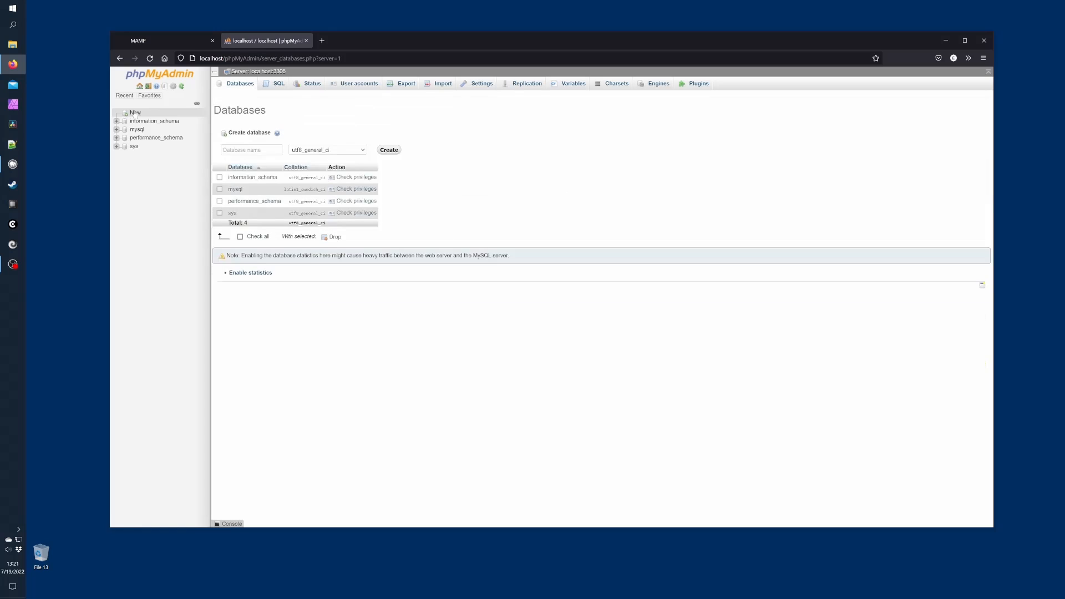
{"action": "left_click", "coordinate": [363, 150]}
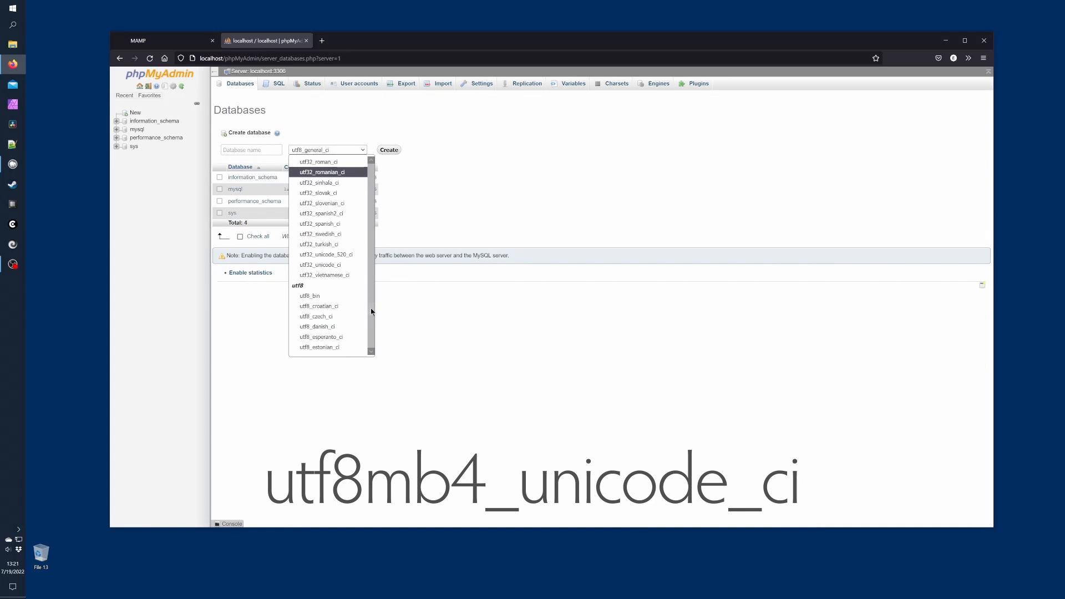
{"action": "left_click_drag", "start_coordinate": [371, 311], "coordinate": [373, 348]}
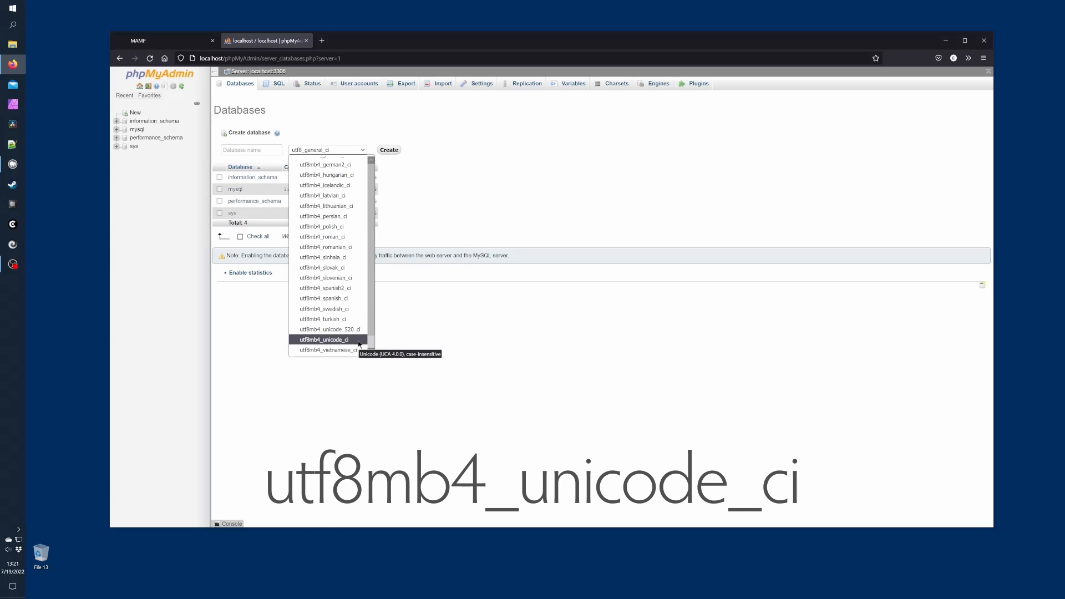
{"action": "left_click", "coordinate": [359, 342]}
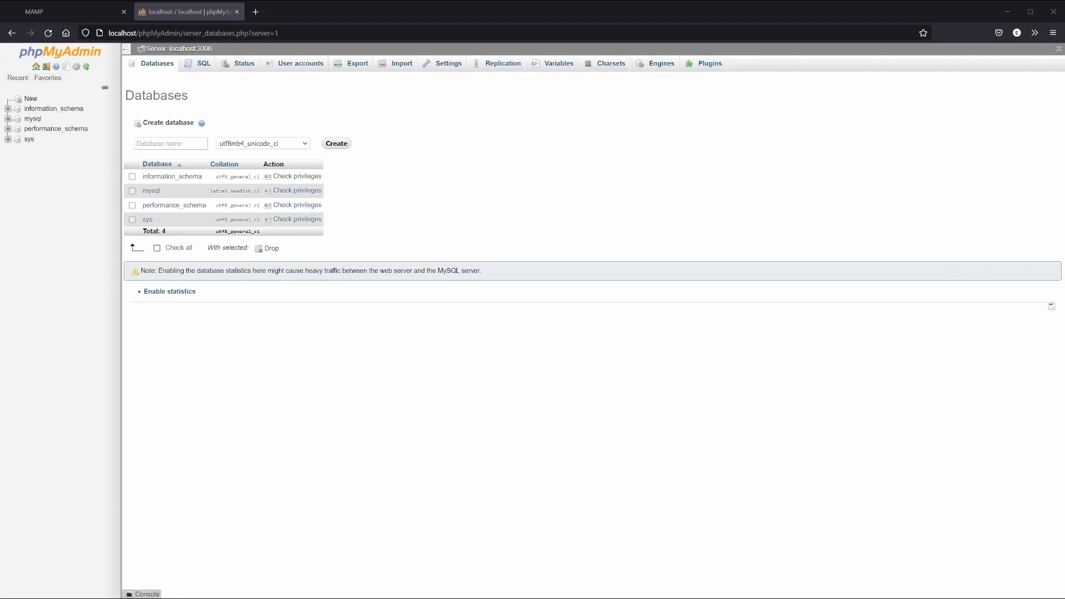
{"action": "left_click", "coordinate": [180, 142]}
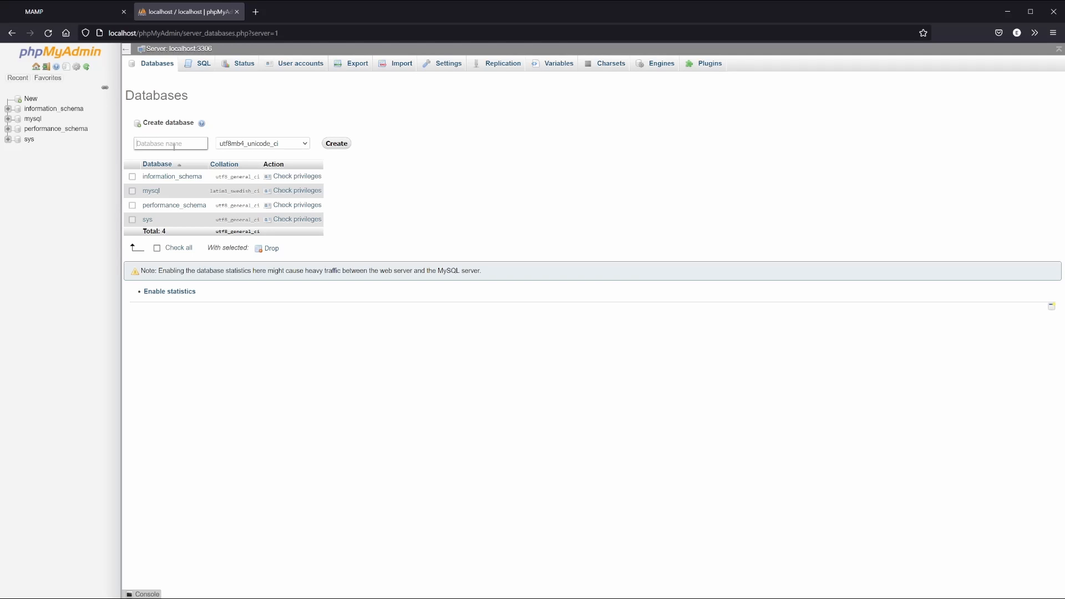
{"action": "type", "text": "webcomic"}
{"action": "left_click", "coordinate": [337, 143]}
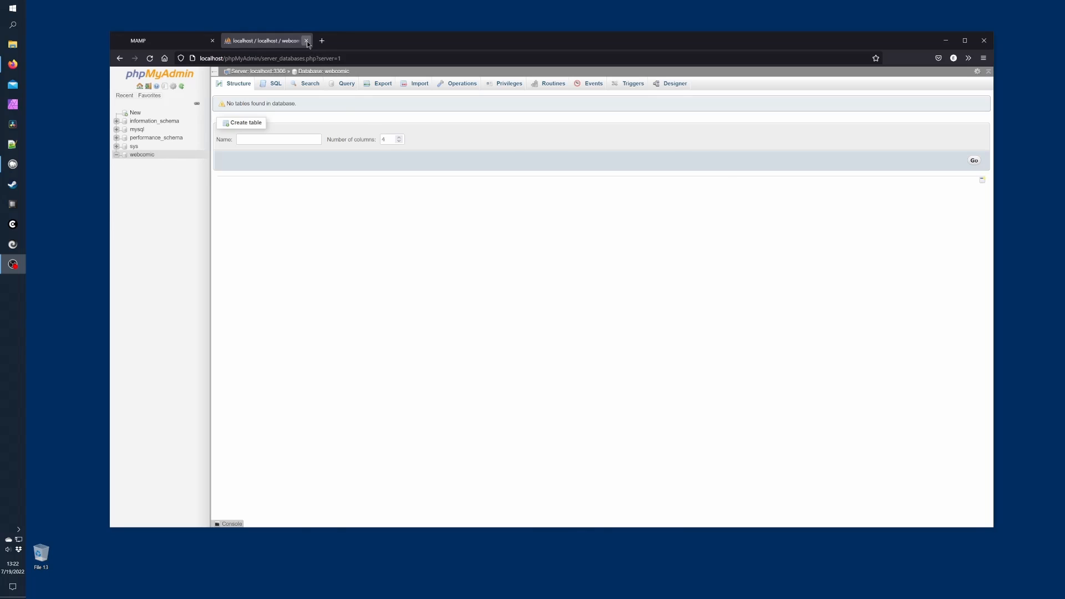
{"action": "left_click", "coordinate": [307, 41]}
{"action": "left_click", "coordinate": [212, 41]}
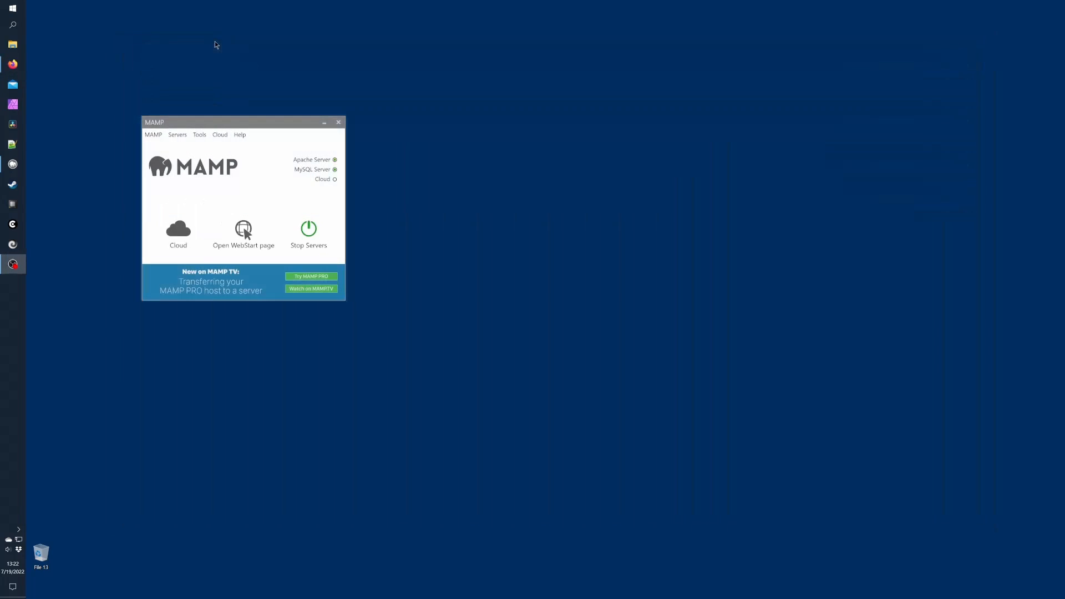
Minimize MAMP and extract wordpress-6.0.1.zip and the generic-webcomic zip in Downloads with 7-Zip
{"action": "left_click", "coordinate": [271, 121]}
{"action": "left_click", "coordinate": [325, 123]}
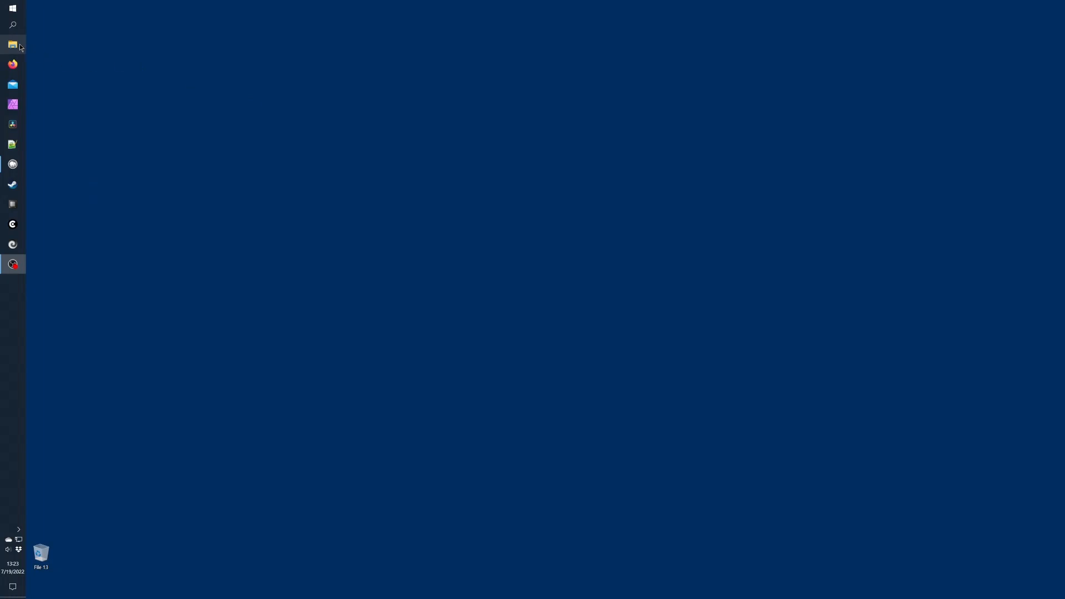
{"action": "key", "text": "super+e"}
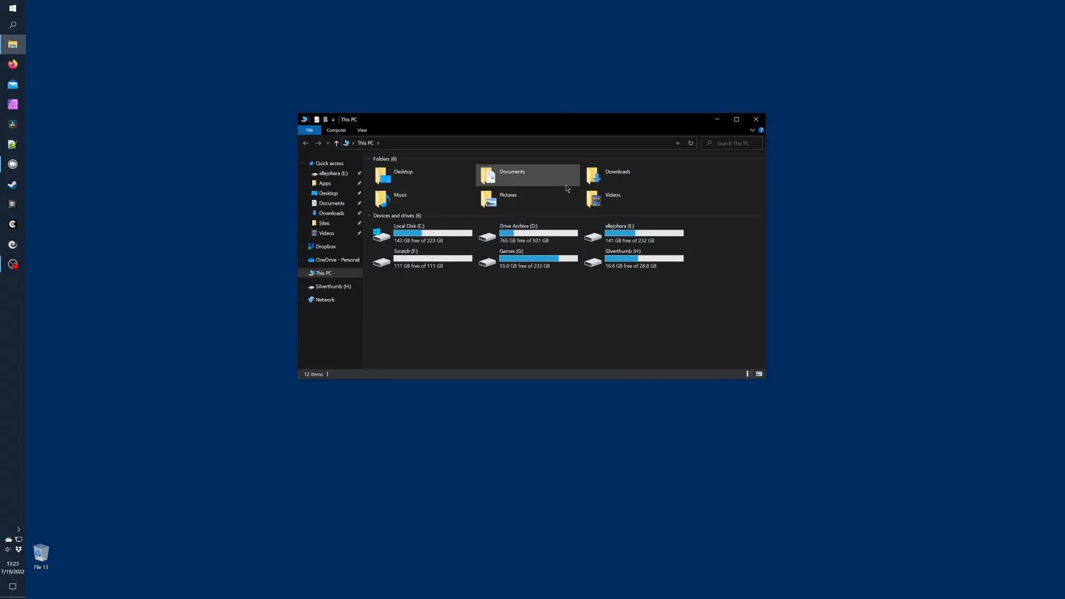
{"action": "double_click", "coordinate": [596, 177]}
{"action": "right_click", "coordinate": [588, 180]}
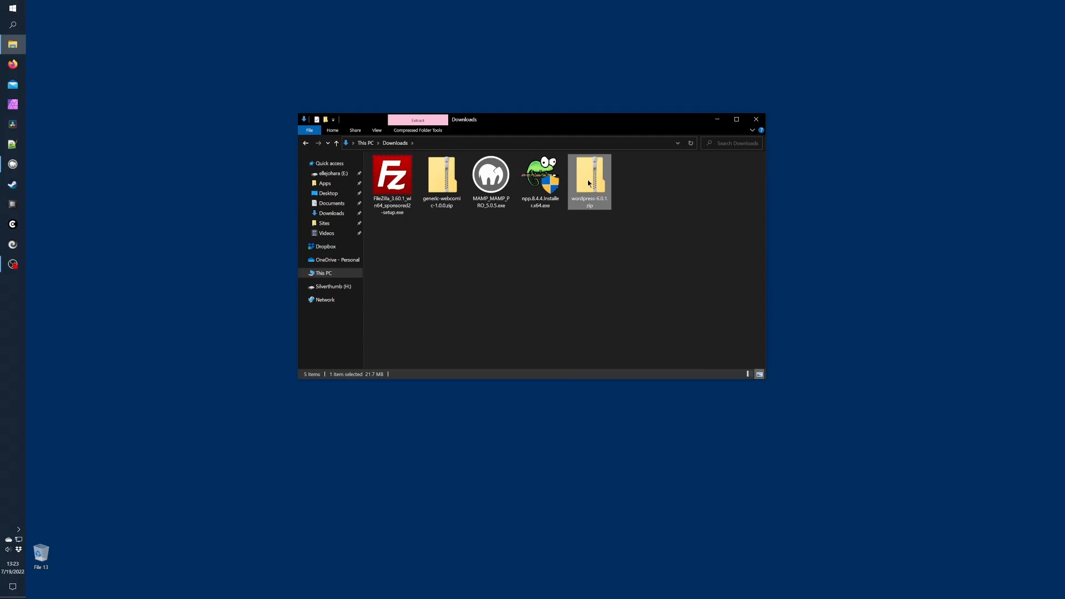
{"action": "mouse_move", "coordinate": [582, 235]}
{"action": "left_click", "coordinate": [617, 266]}
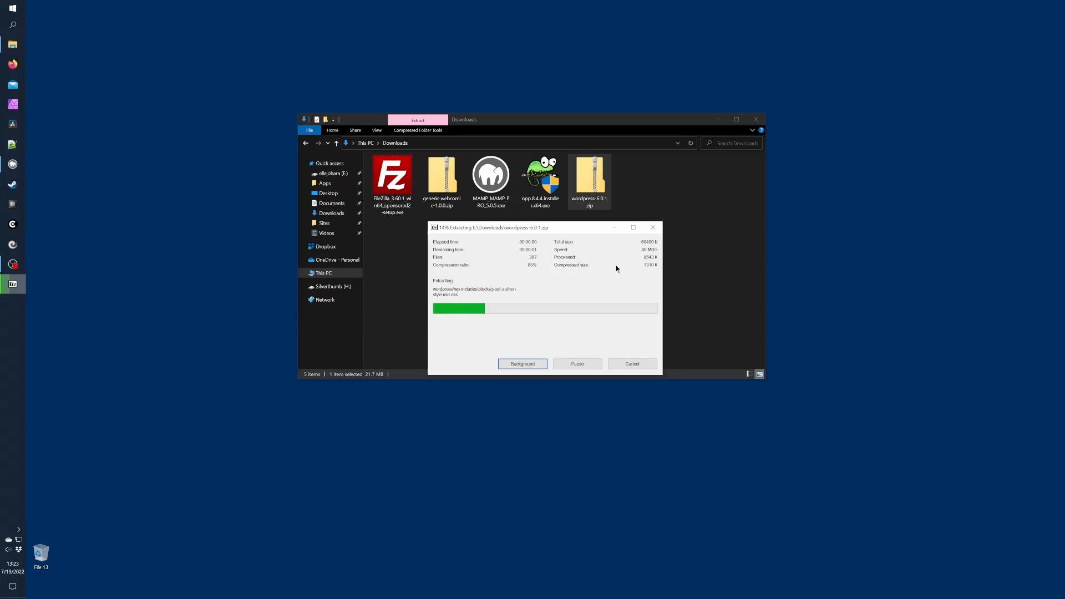
{"action": "left_click", "coordinate": [438, 178]}
{"action": "right_click", "coordinate": [438, 178]}
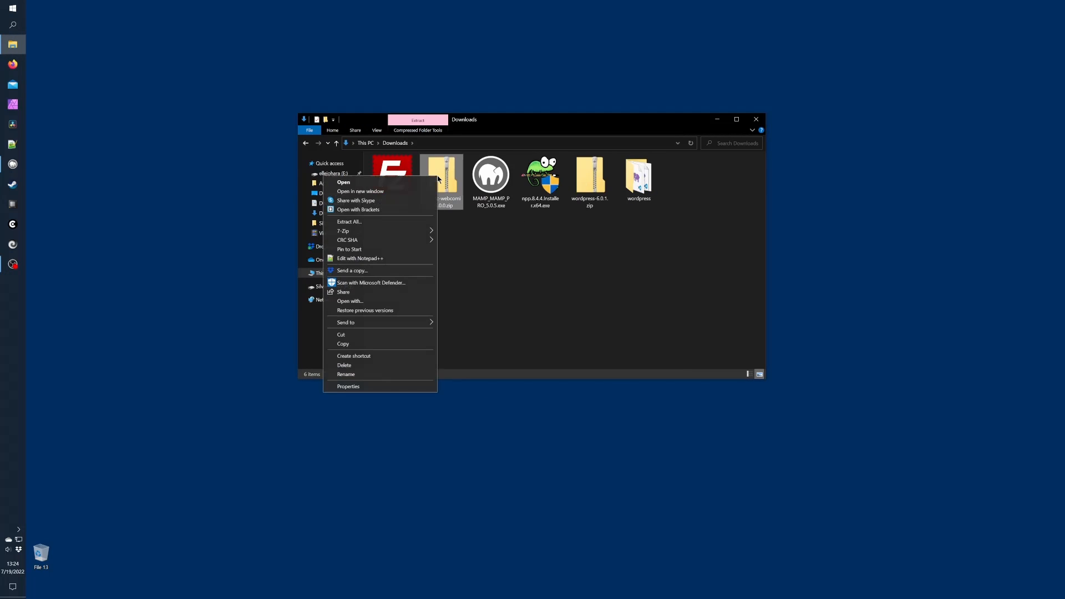
{"action": "mouse_move", "coordinate": [410, 233]}
{"action": "left_click", "coordinate": [472, 260]}
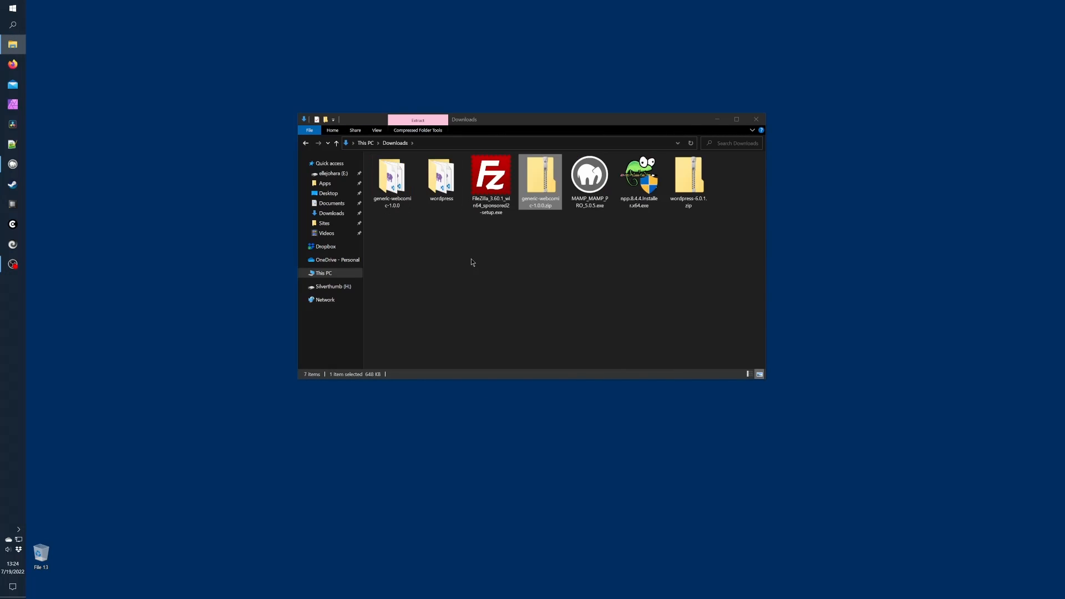
Move both extracted folders to the desktop and rename generic-webcomic-1.0.0 to generic-webcomic
{"action": "left_click_drag", "start_coordinate": [442, 177], "coordinate": [438, 88]}
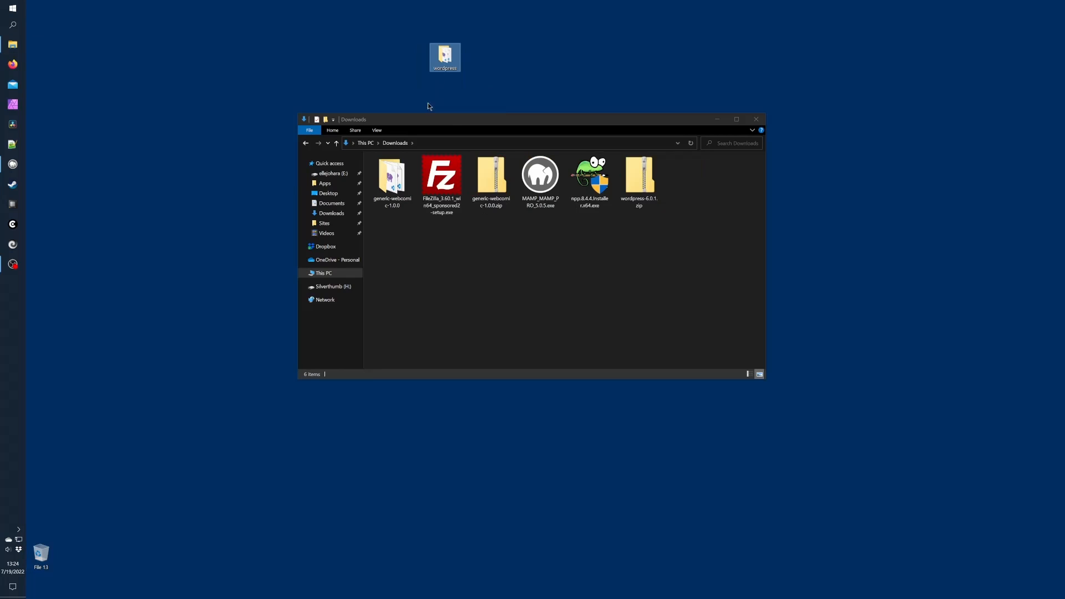
{"action": "left_click_drag", "start_coordinate": [392, 178], "coordinate": [490, 70]}
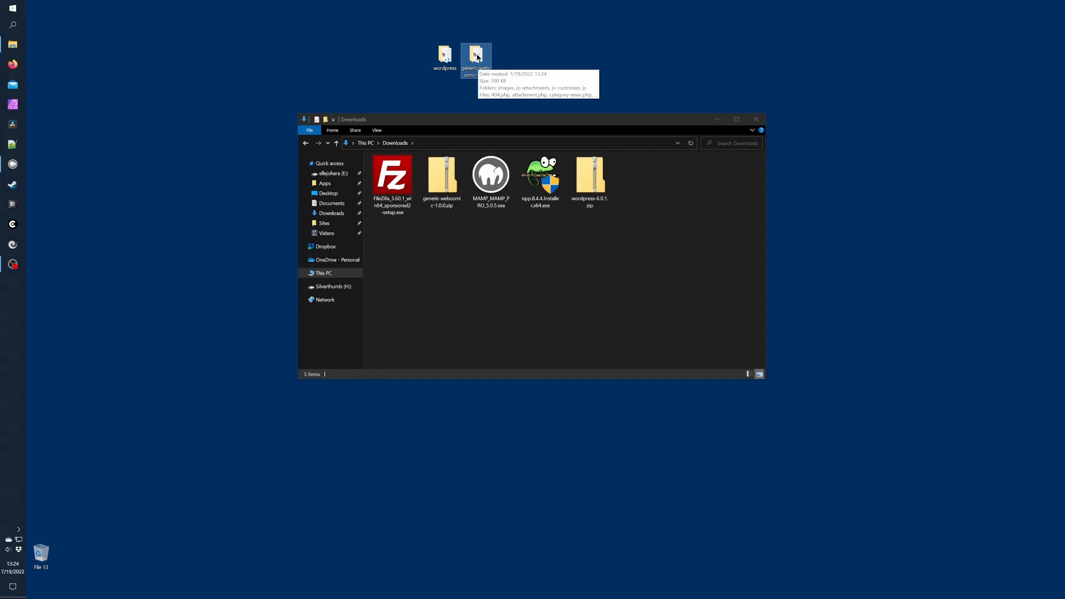
{"action": "key", "text": "F2"}
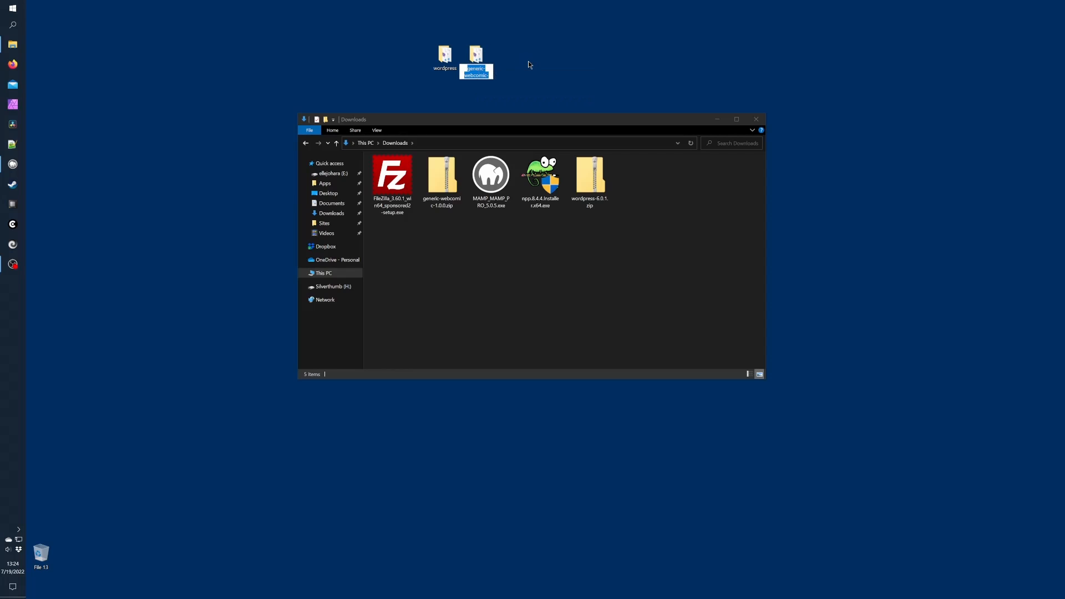
{"action": "key", "text": "End"}
{"action": "key", "text": "BackSpace"}
{"action": "key", "text": "BackSpace"}
{"action": "key", "text": "BackSpace"}
{"action": "key", "text": "BackSpace"}
{"action": "key", "text": "BackSpace"}
{"action": "key", "text": "BackSpace"}
{"action": "key", "text": "Return"}
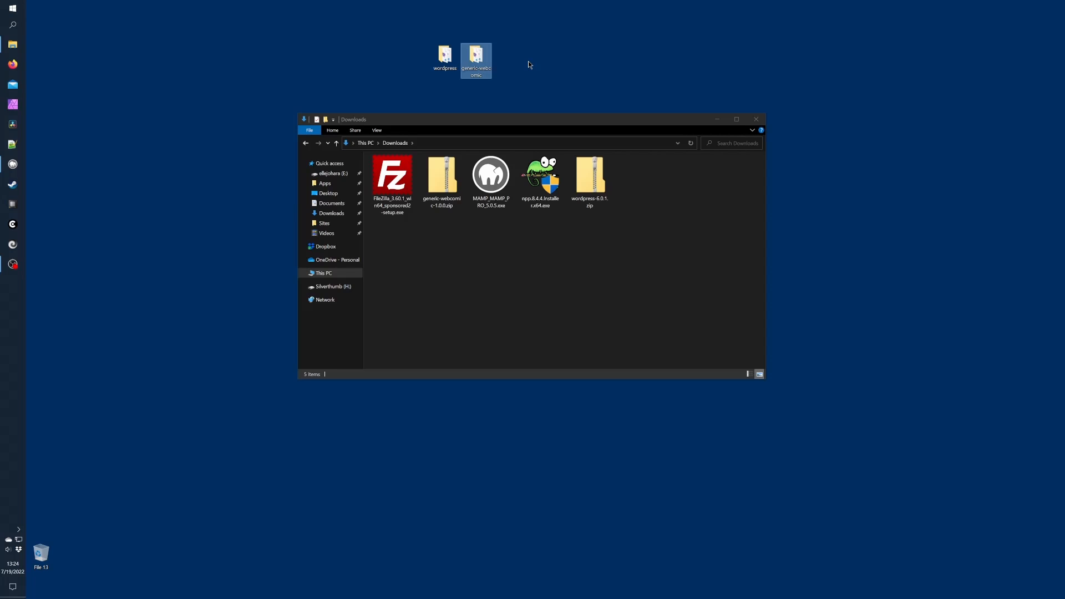
{"action": "left_click", "coordinate": [530, 64]}
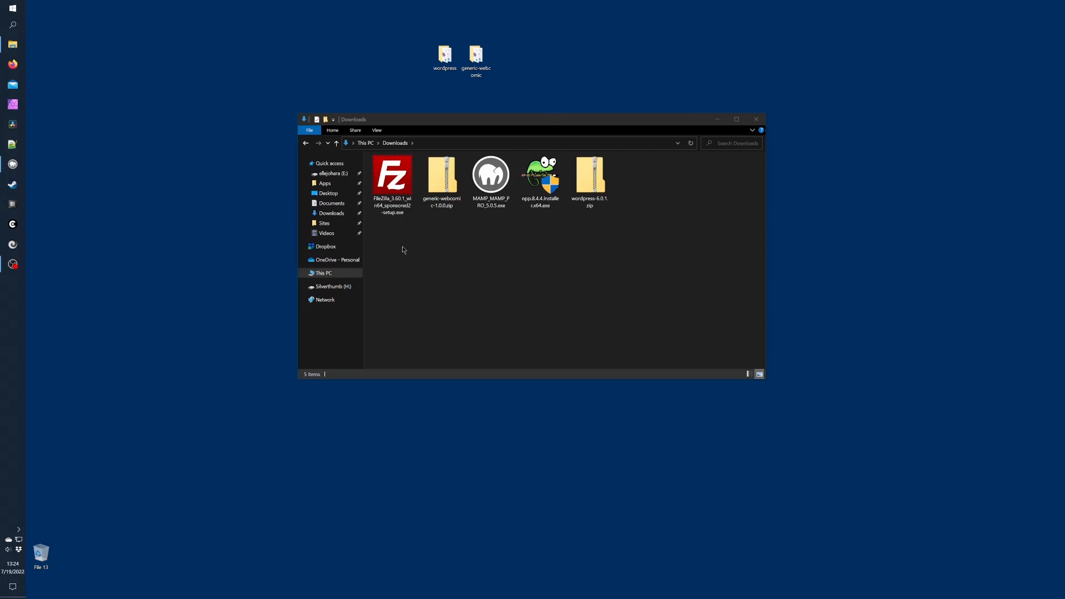
Move the wordpress folder into E:\Sites\webcomic
{"action": "left_click", "coordinate": [329, 225]}
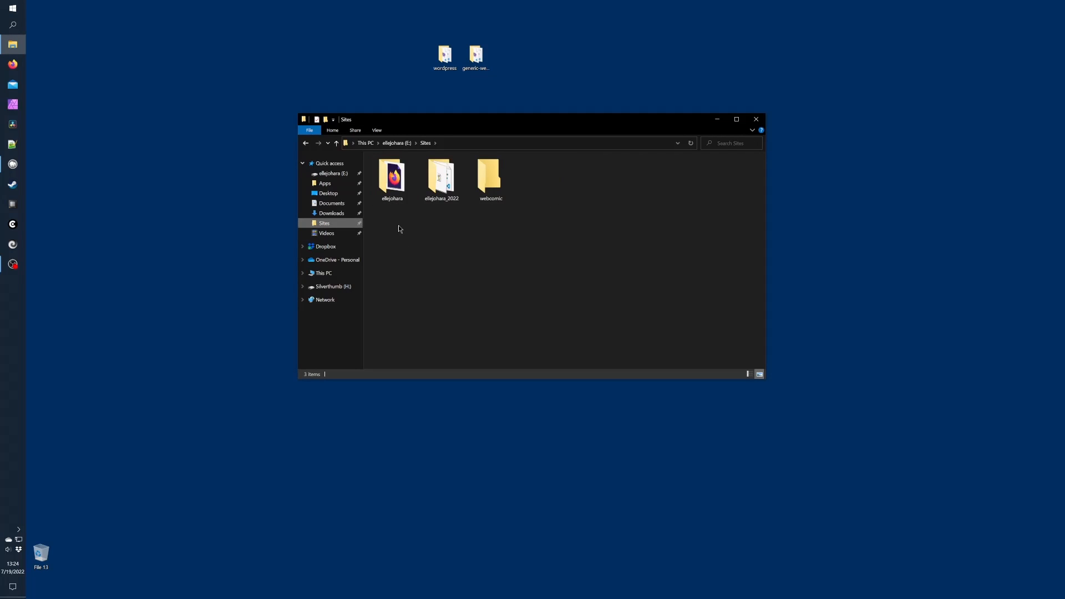
{"action": "double_click", "coordinate": [490, 177]}
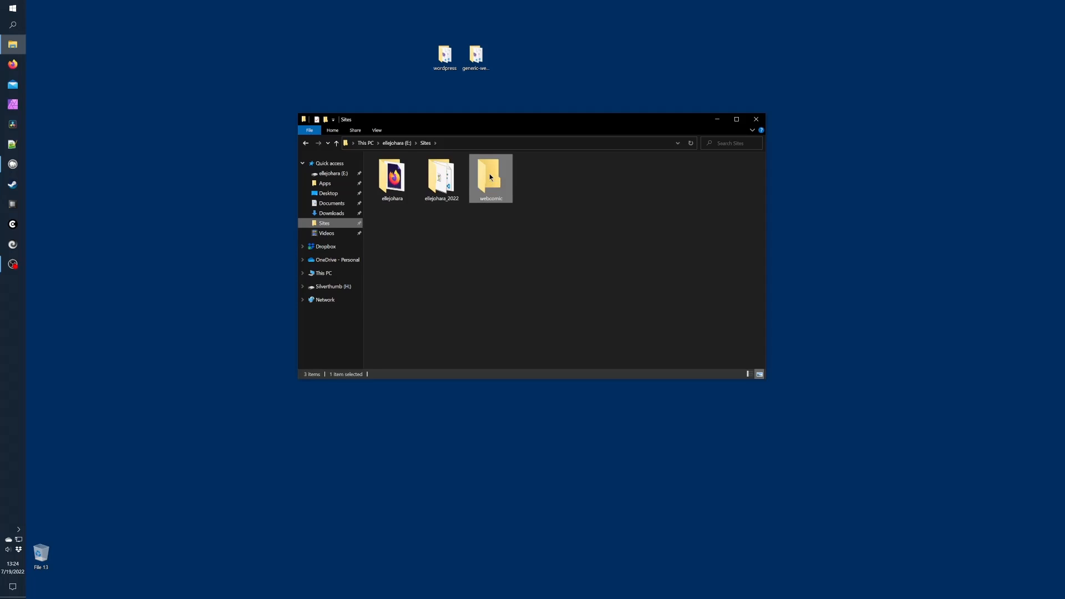
{"action": "left_click_drag", "start_coordinate": [445, 54], "coordinate": [427, 203]}
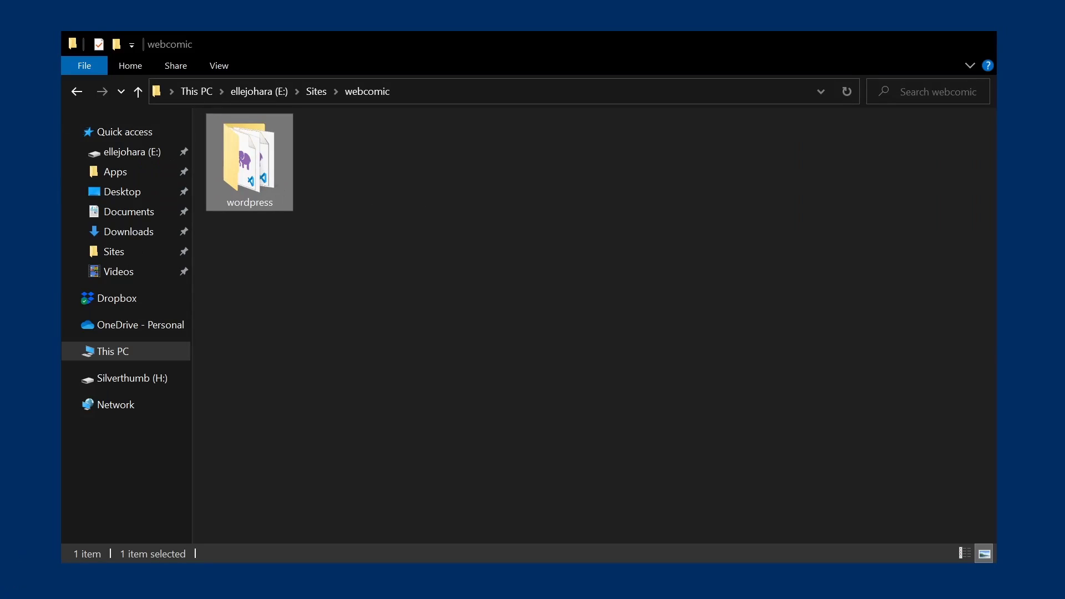
Move the generic-webcomic folder into wordpress\wp-content\themes and close File Explorer
{"action": "key", "text": "Return"}
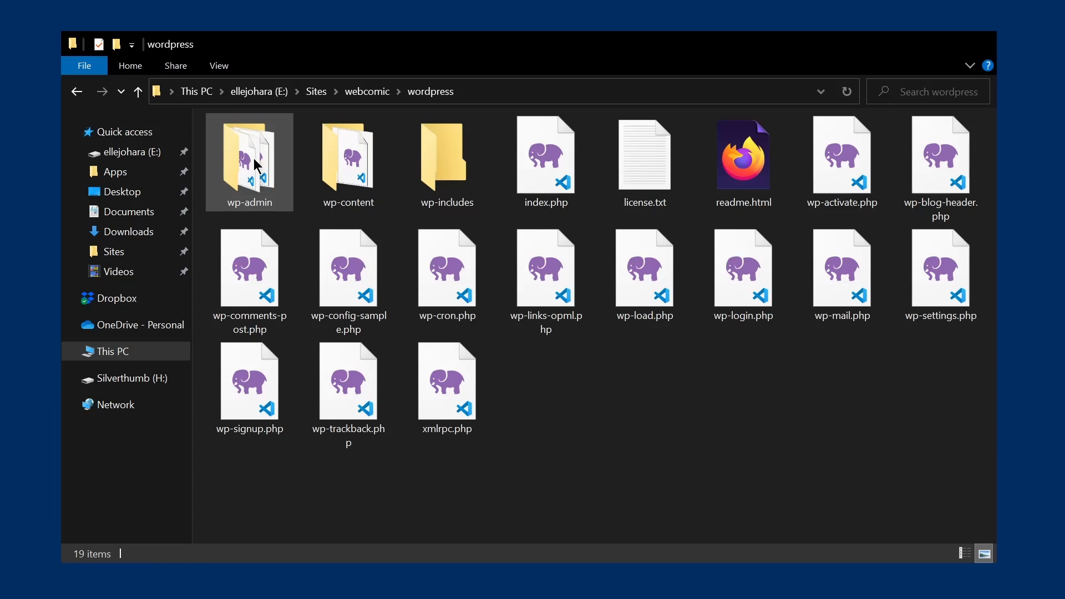
{"action": "double_click", "coordinate": [369, 174]}
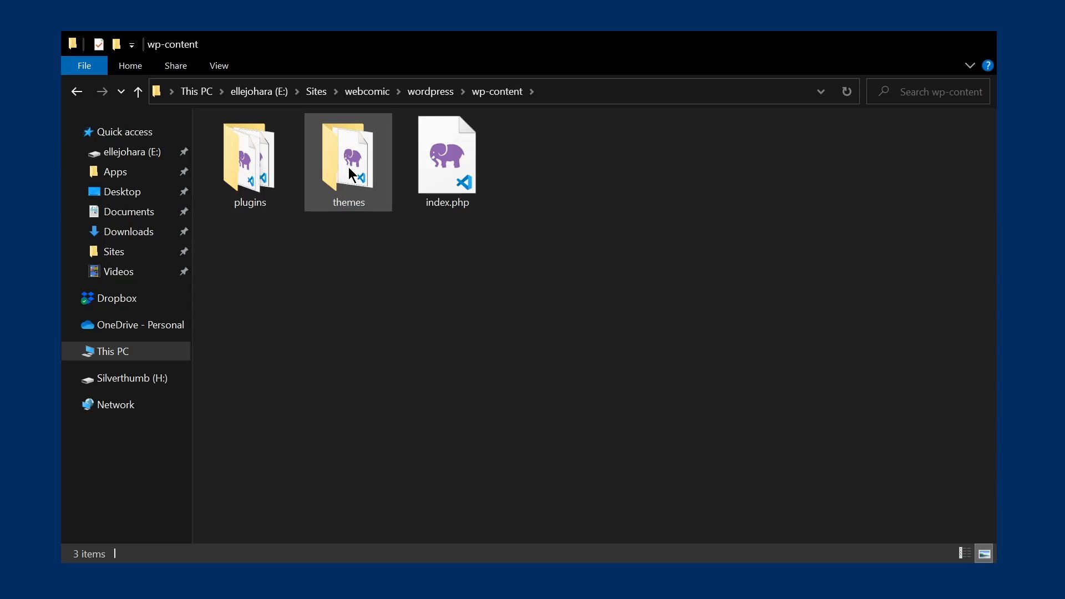
{"action": "double_click", "coordinate": [353, 175]}
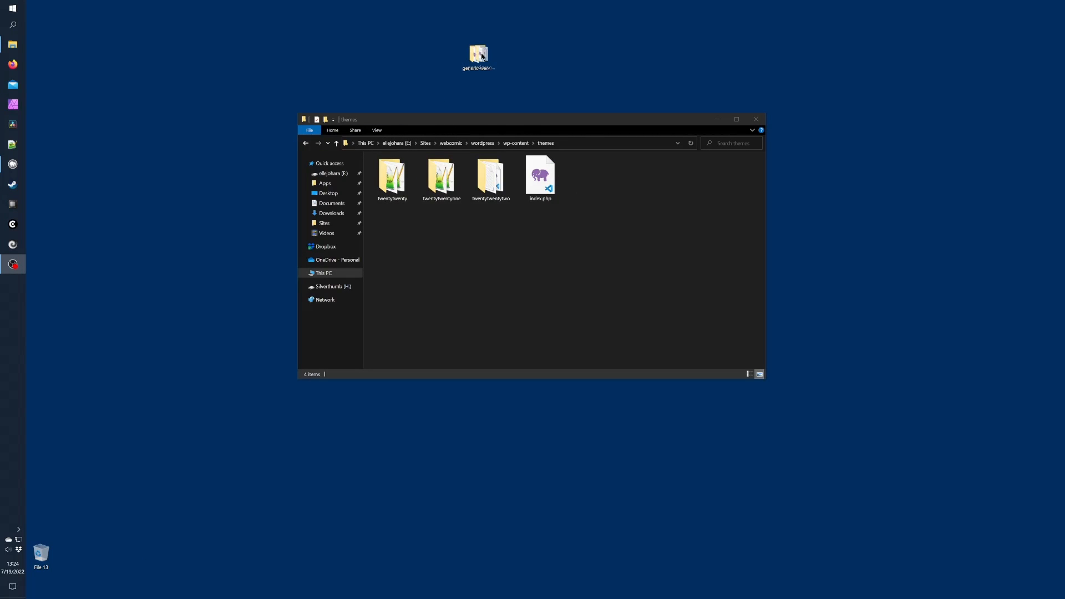
{"action": "left_click_drag", "start_coordinate": [476, 54], "coordinate": [543, 253]}
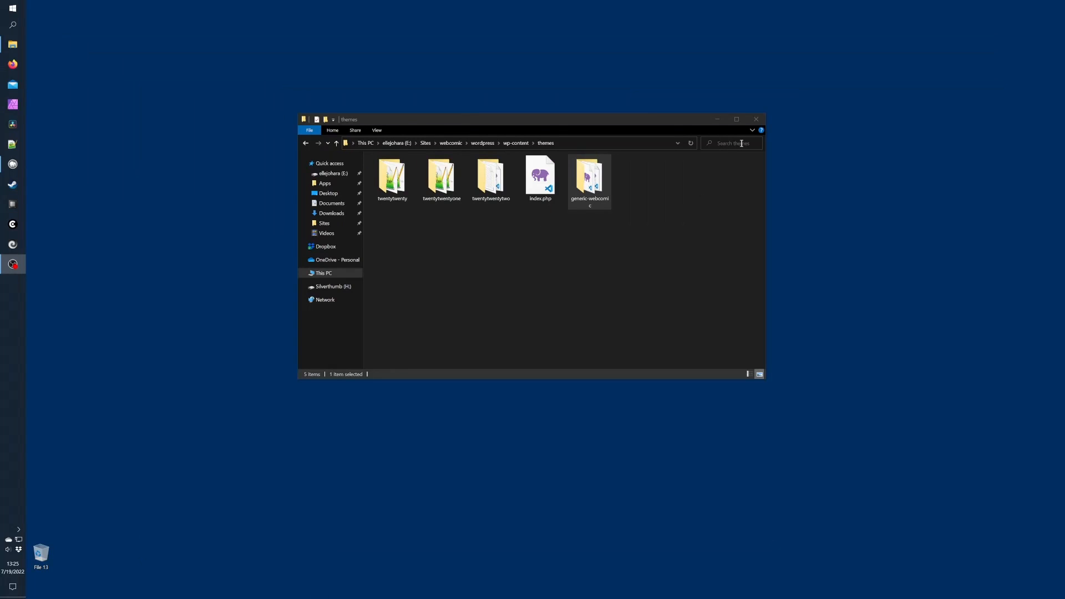
{"action": "left_click", "coordinate": [756, 122]}
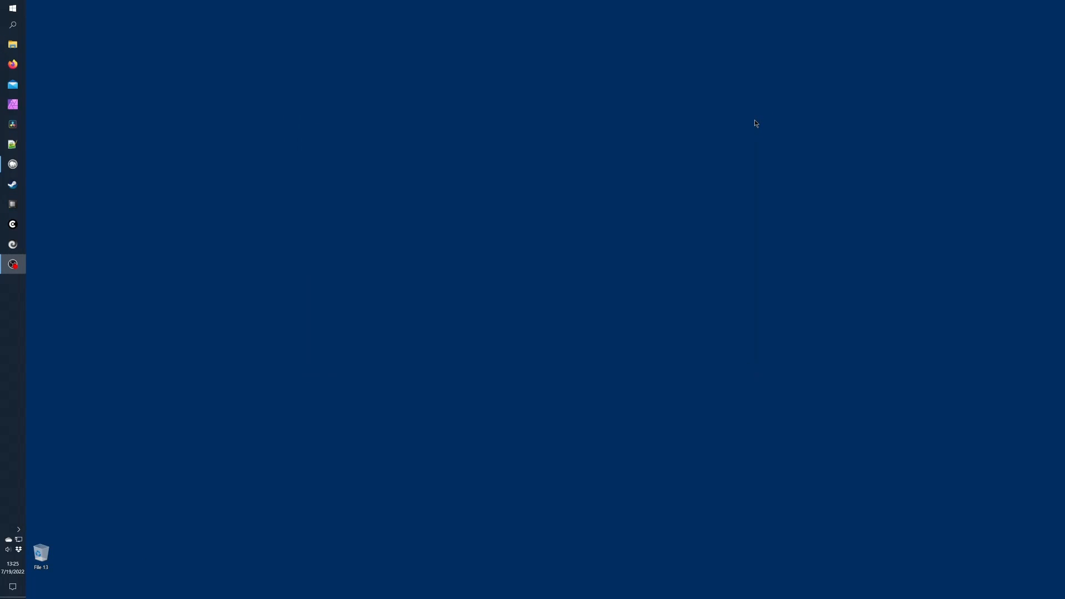
{"action": "left_click", "coordinate": [12, 64]}
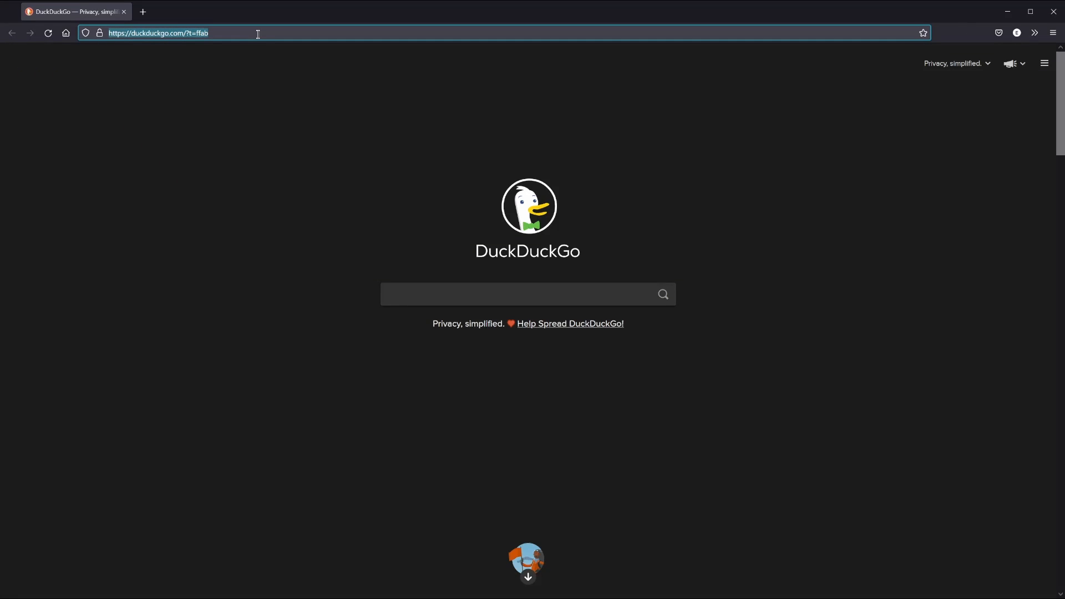
{"action": "type", "text": "h"}
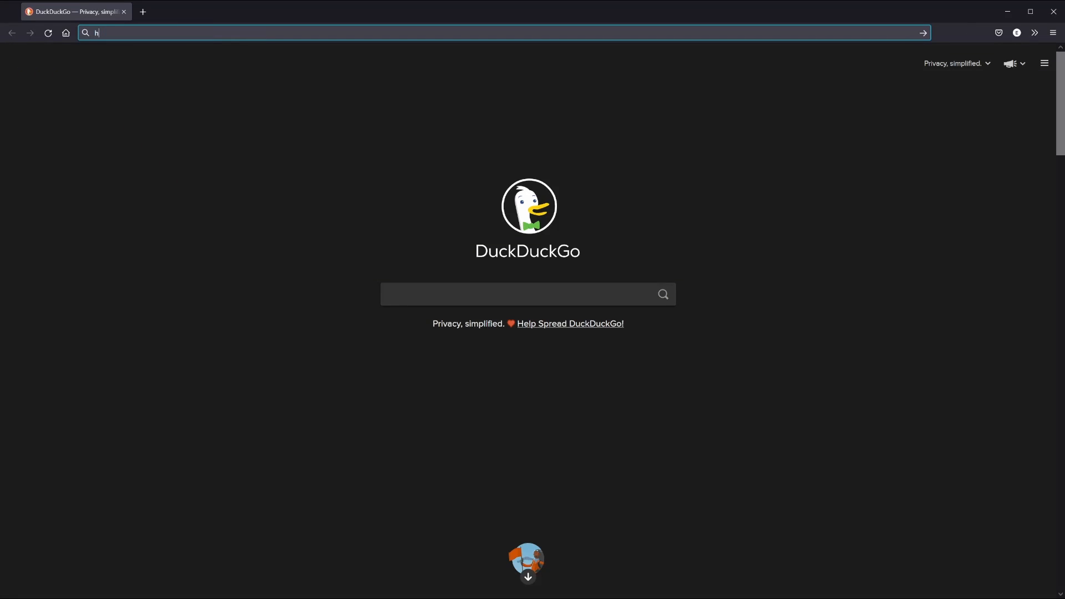
{"action": "type", "text": "ttp://"}
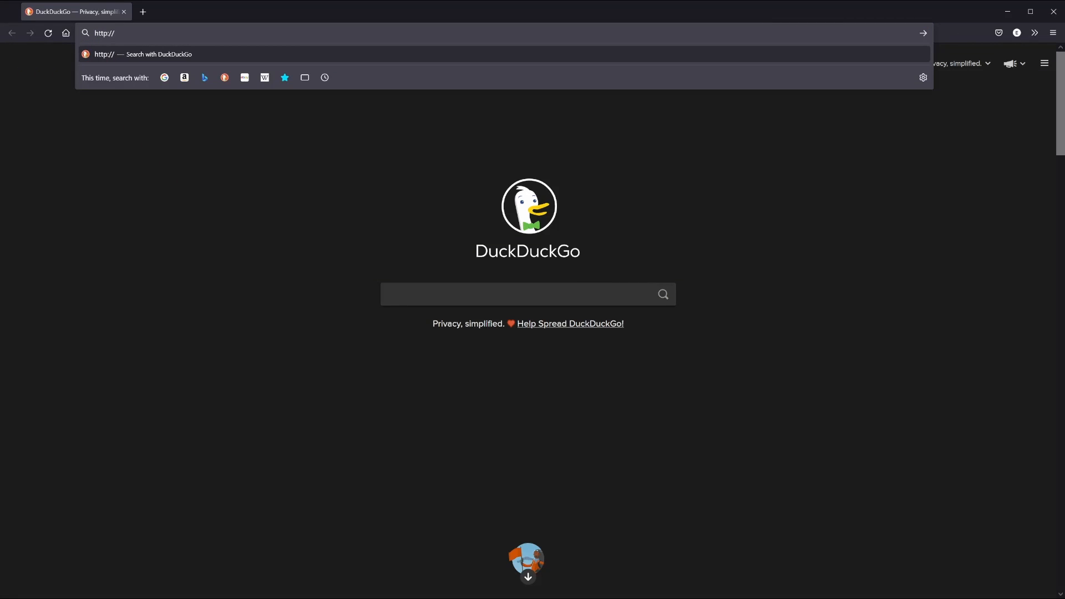
{"action": "type", "text": "webcomic.local/"}
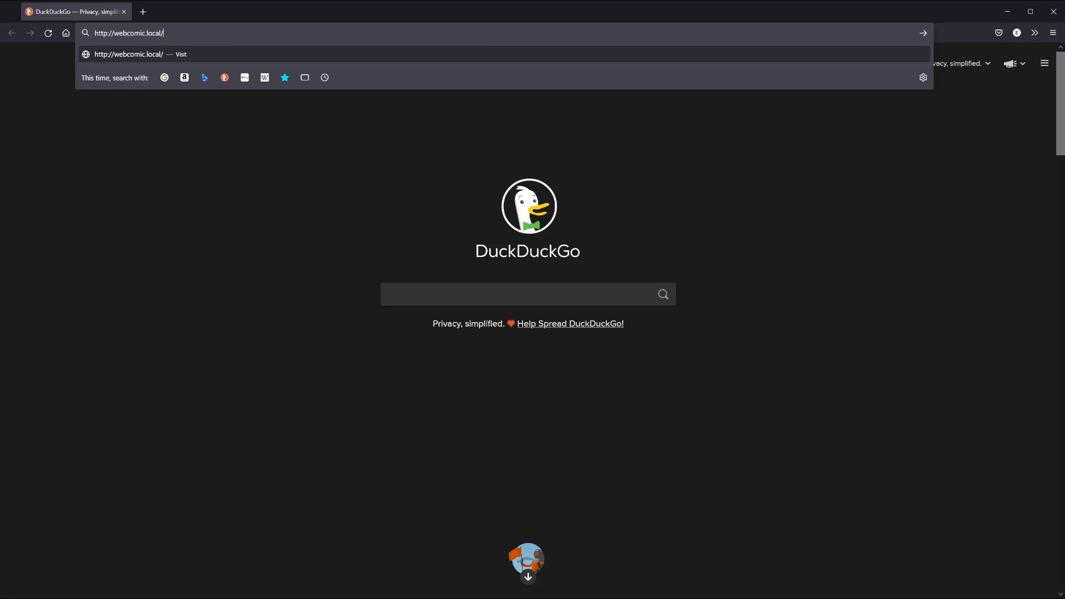
{"action": "key", "text": "Return"}
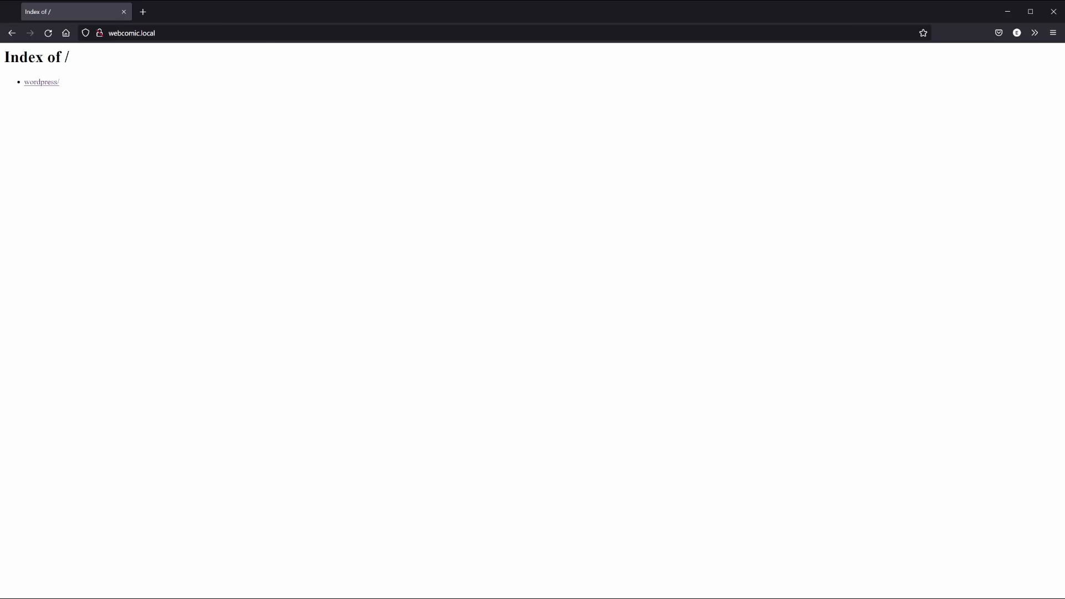
{"action": "left_click", "coordinate": [42, 83]}
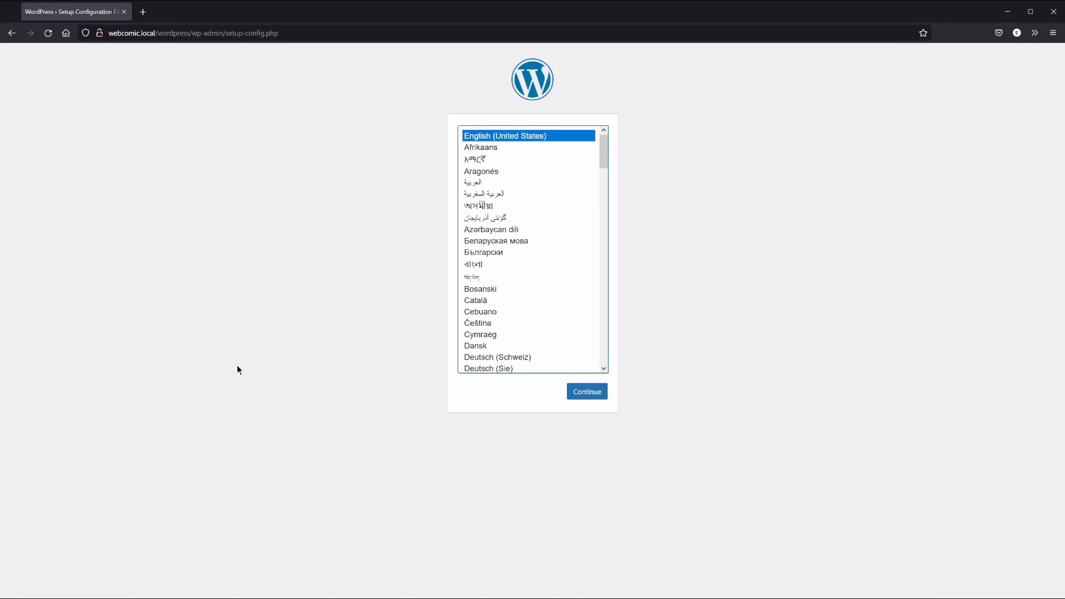
Keep English and submit database name webcomic, username root and the database password
{"action": "left_click", "coordinate": [583, 393]}
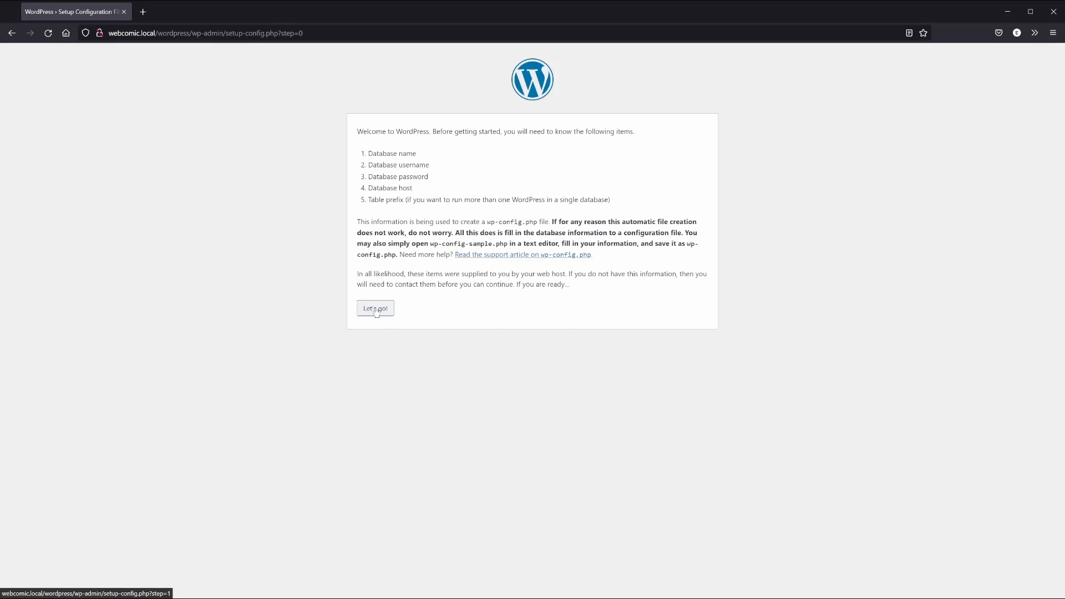
{"action": "left_click", "coordinate": [376, 309]}
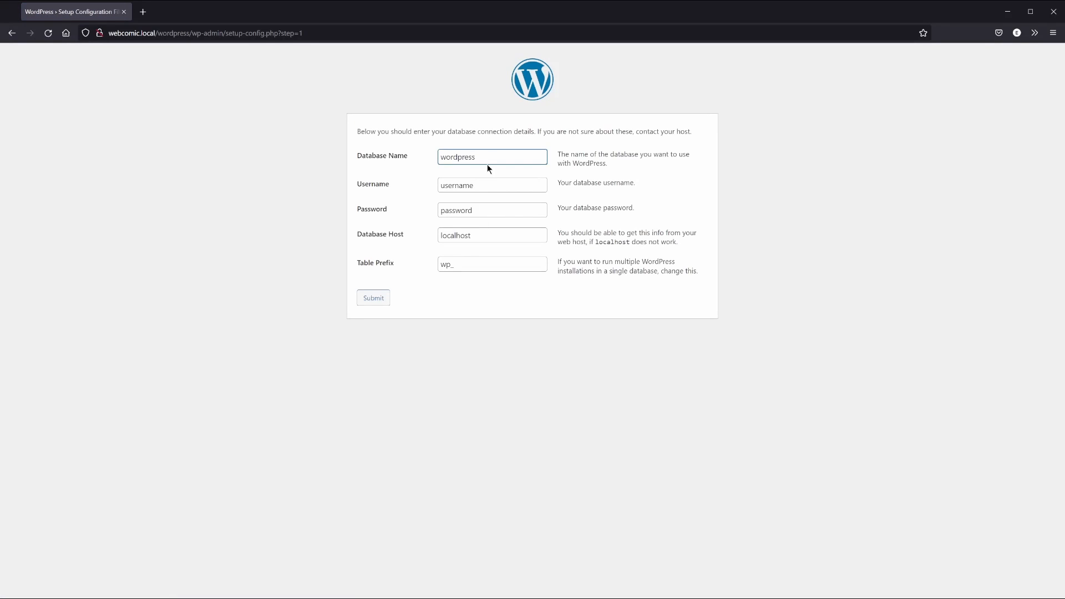
{"action": "left_click_drag", "start_coordinate": [487, 161], "coordinate": [414, 157]}
{"action": "type", "text": "webcomic"}
{"action": "key", "text": "Tab"}
{"action": "type", "text": "root"}
{"action": "key", "text": "Tab"}
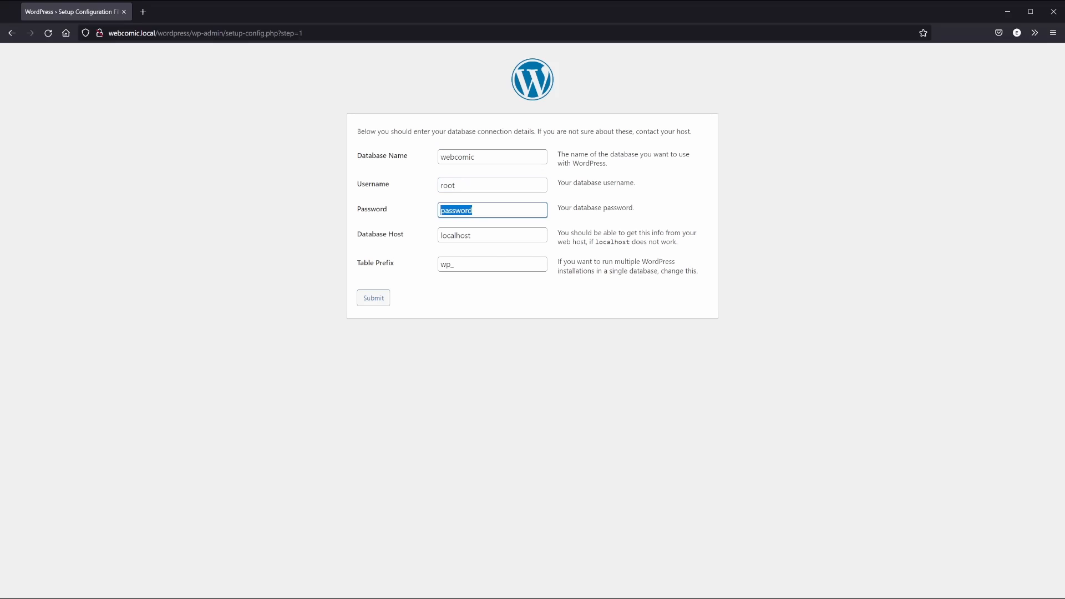
{"action": "type", "text": "root"}
{"action": "left_click", "coordinate": [376, 302]}
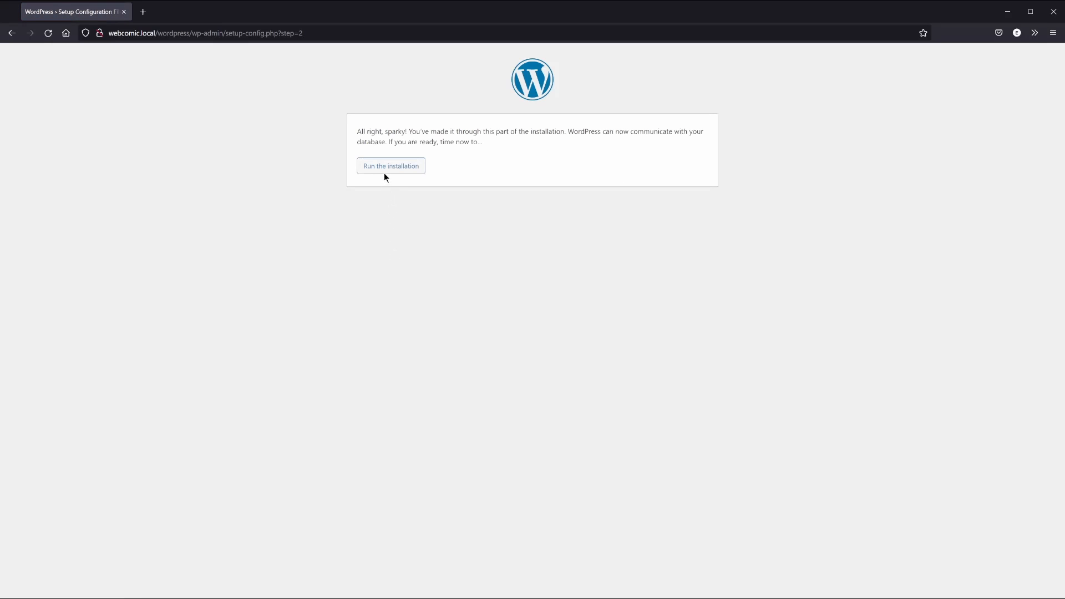
Install WordPress with site title 'Webcomic Demo', an admin username and the admin e-mail address
{"action": "left_click", "coordinate": [385, 166]}
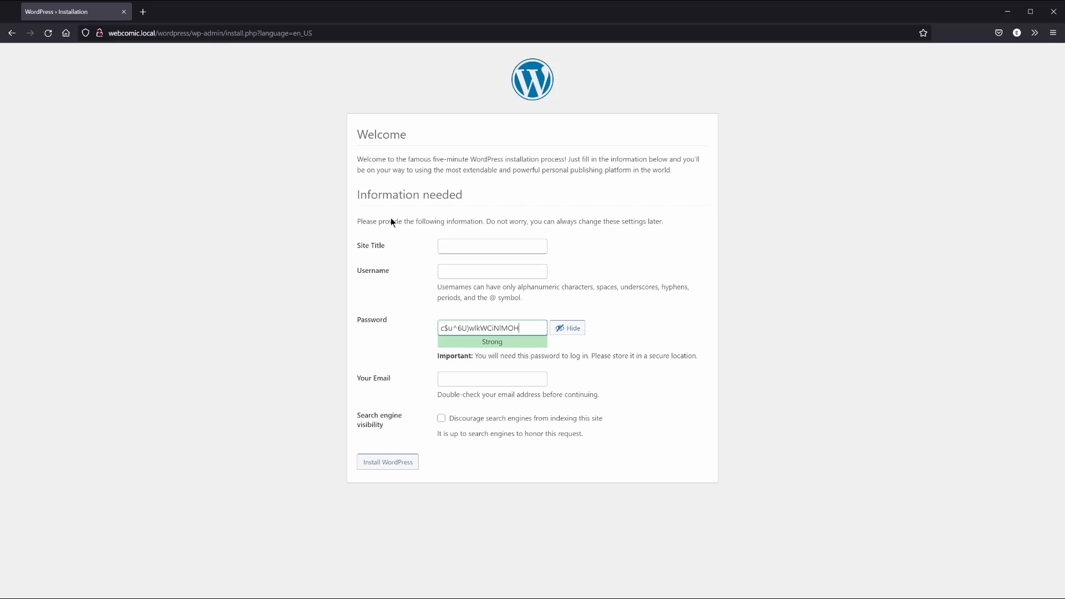
{"action": "left_click", "coordinate": [465, 247]}
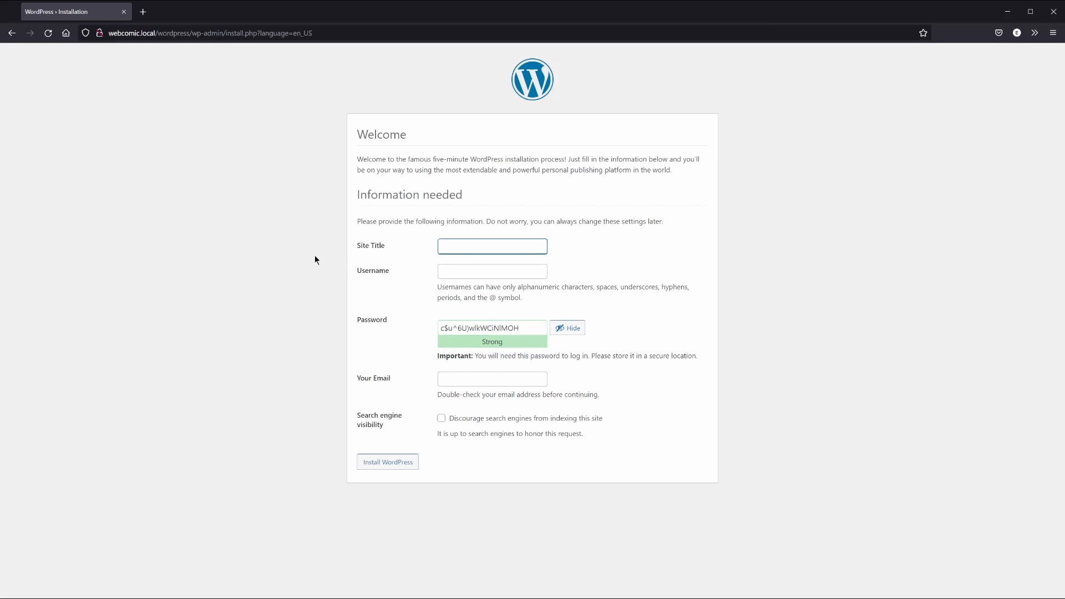
{"action": "type", "text": "Webcomic Demo"}
{"action": "key", "text": "Tab"}
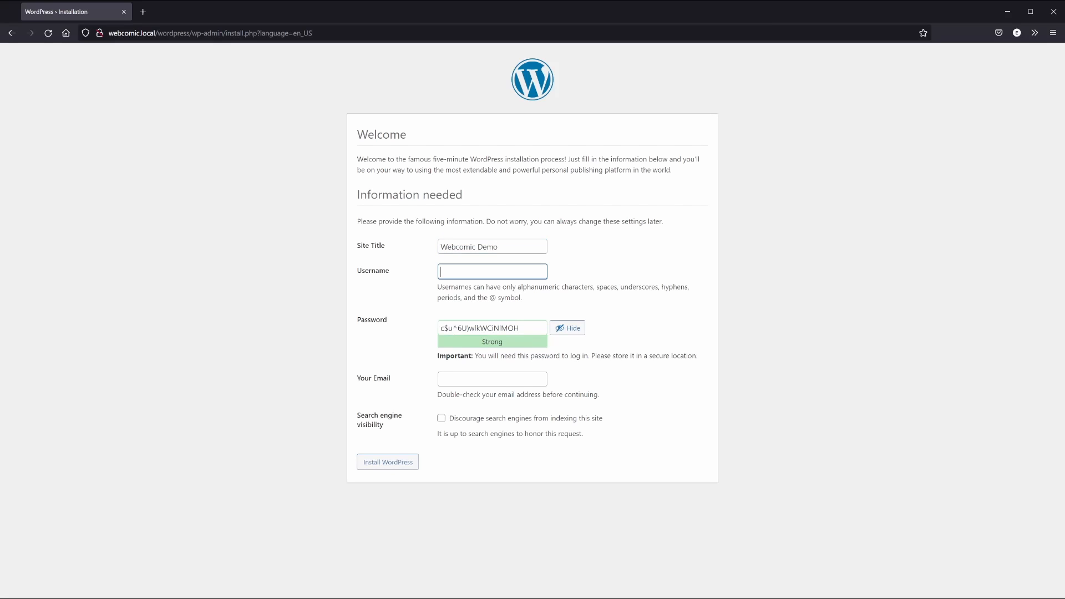
{"action": "type", "text": "sparky"}
{"action": "left_click", "coordinate": [353, 299]}
{"action": "left_click", "coordinate": [464, 378]}
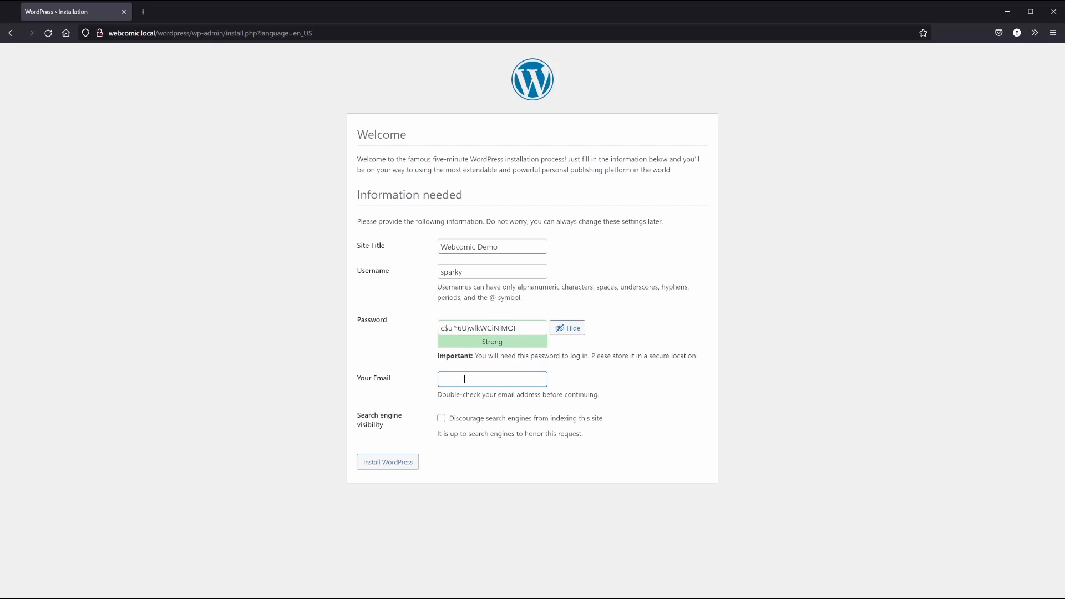
{"action": "type", "text": "sparky@fake.email"}
{"action": "left_click", "coordinate": [389, 463]}
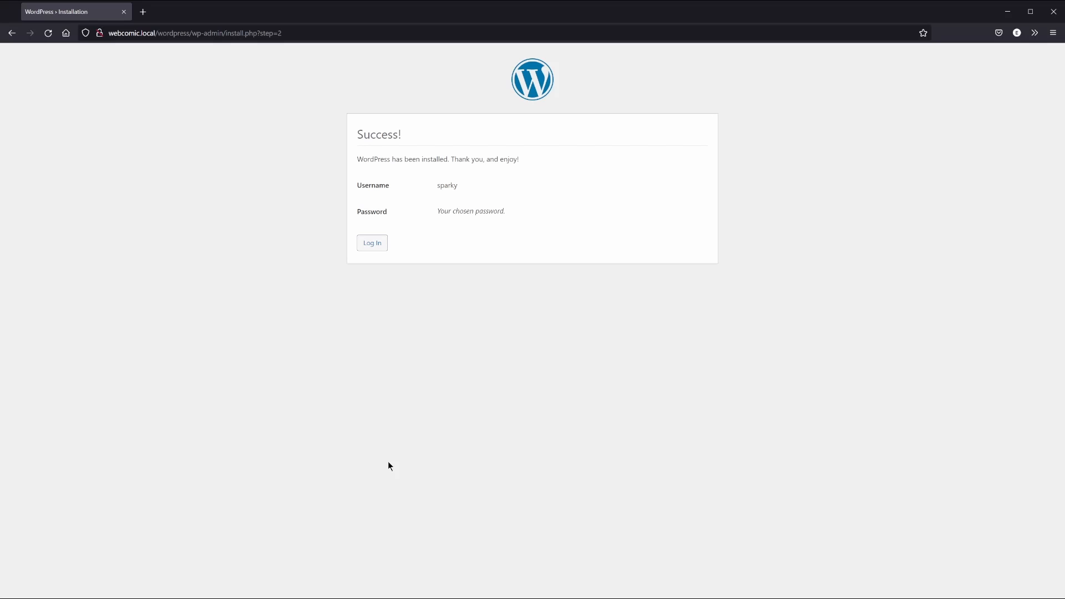
Log in with the new admin username and password to reach the Webcomic Demo dashboard
{"action": "left_click", "coordinate": [372, 245]}
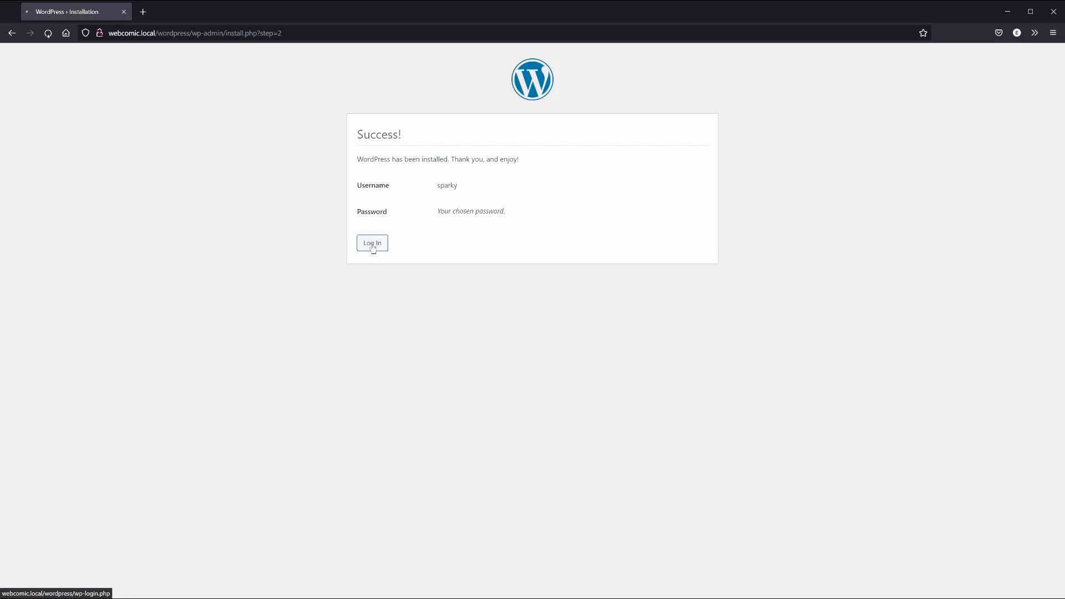
{"action": "type", "text": "sparky"}
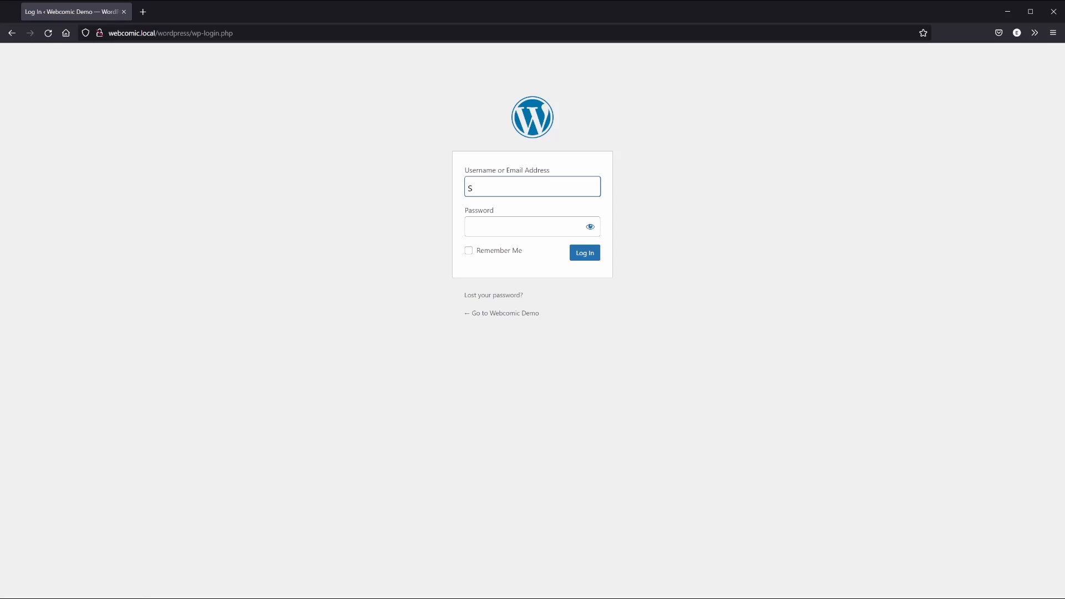
{"action": "key", "text": "Tab"}
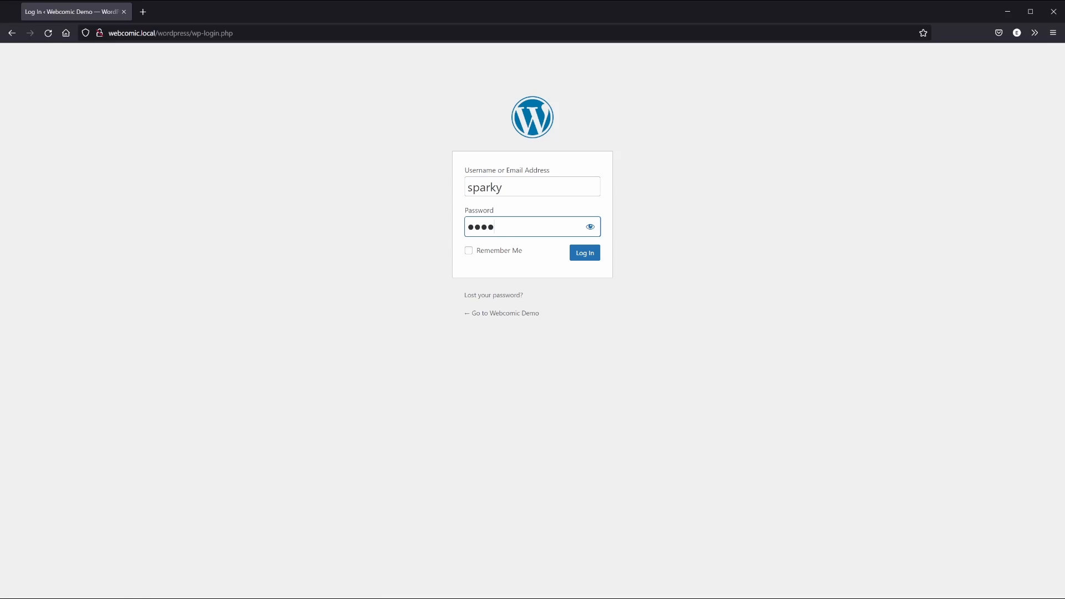
{"action": "key", "text": "Tab"}
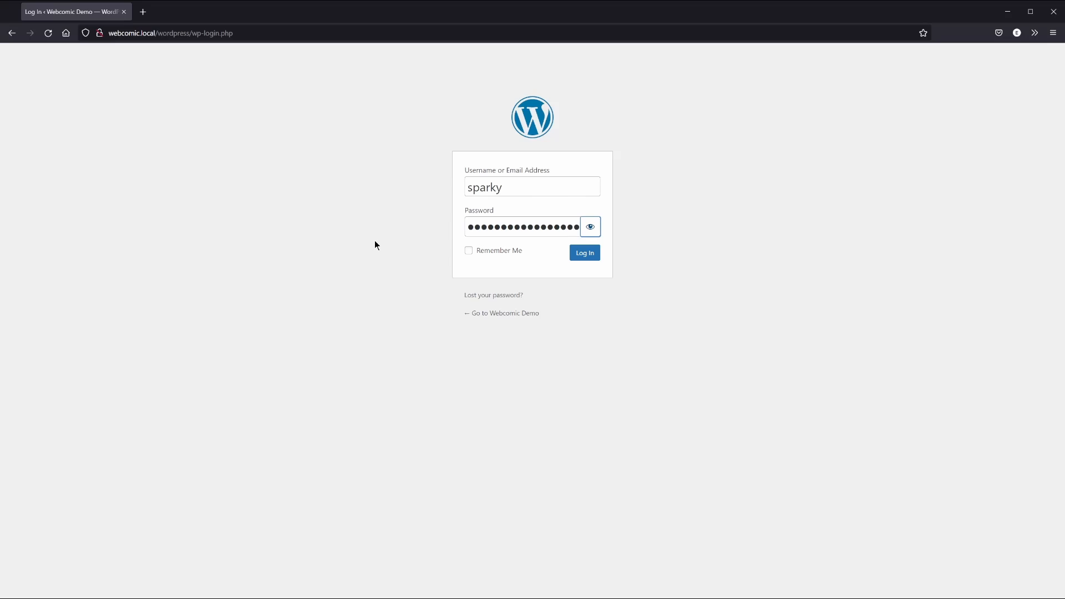
{"action": "key", "text": "Tab"}
{"action": "left_click", "coordinate": [587, 253]}
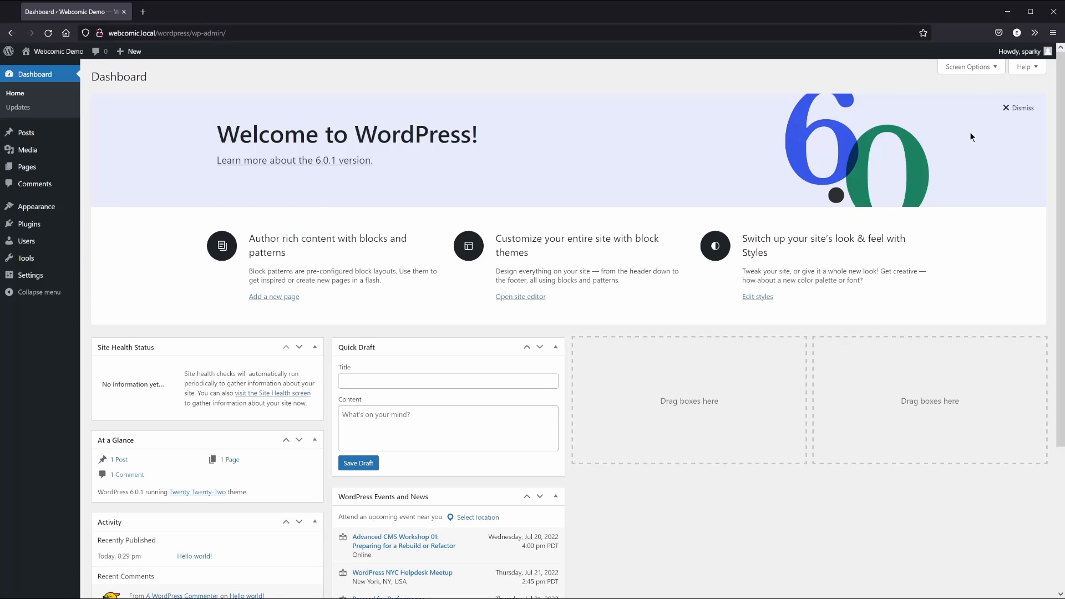
Dismiss the welcome panel, hide Site Health, Quick Draft and Events widgets, and put At a Glance beside Activity
{"action": "left_click", "coordinate": [1010, 108]}
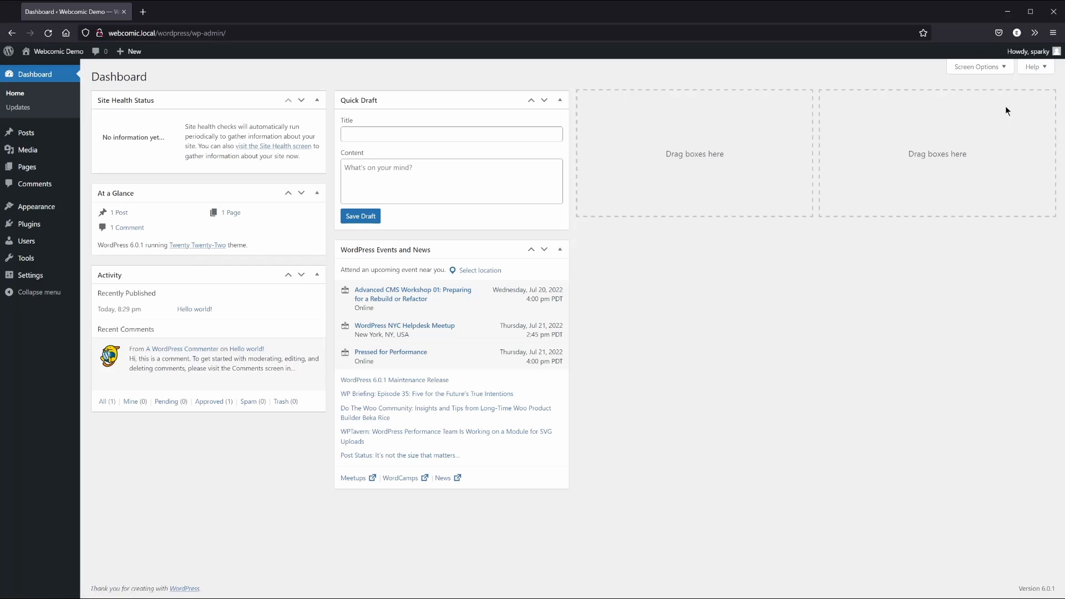
{"action": "left_click", "coordinate": [987, 67]}
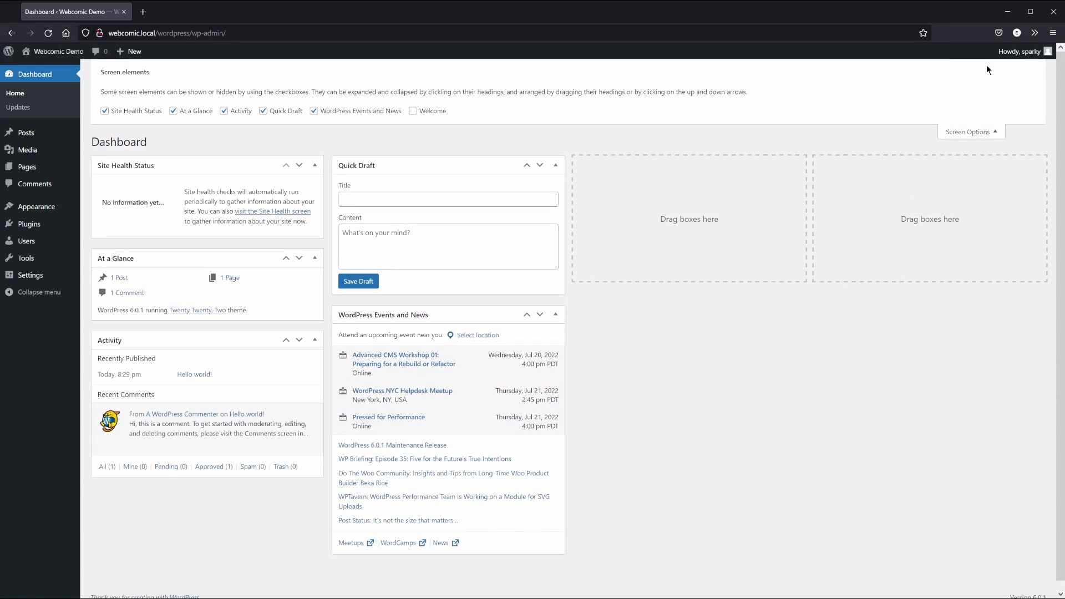
{"action": "left_click", "coordinate": [129, 114]}
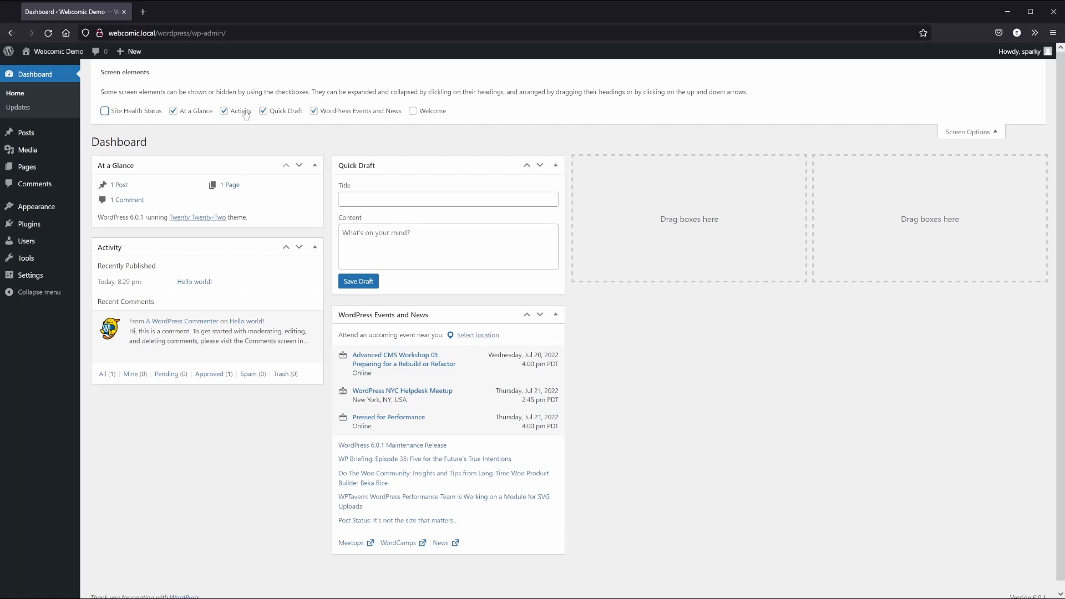
{"action": "left_click", "coordinate": [288, 112]}
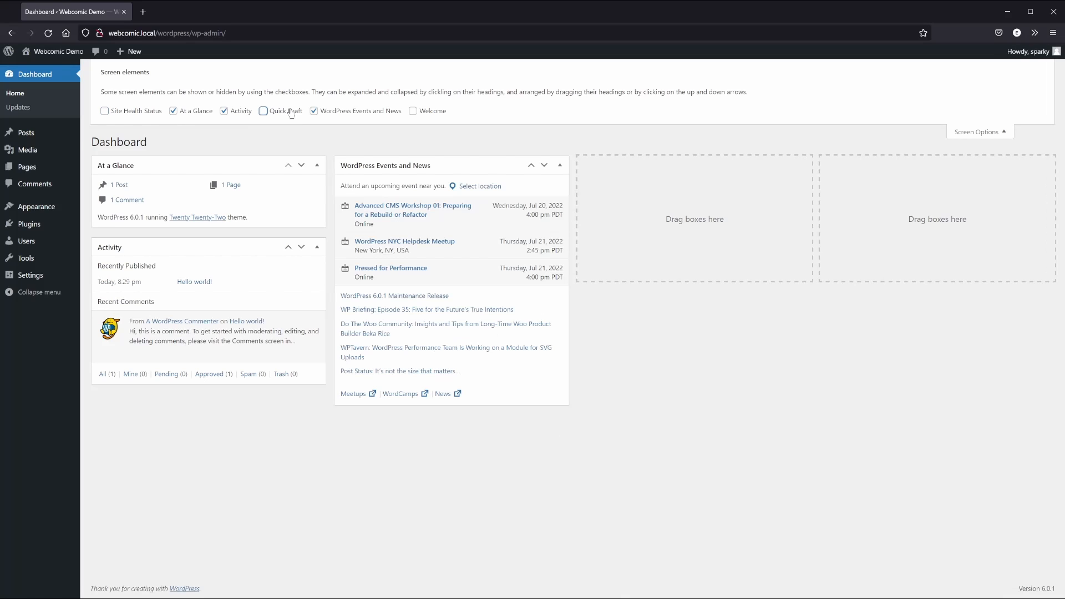
{"action": "left_click", "coordinate": [355, 112]}
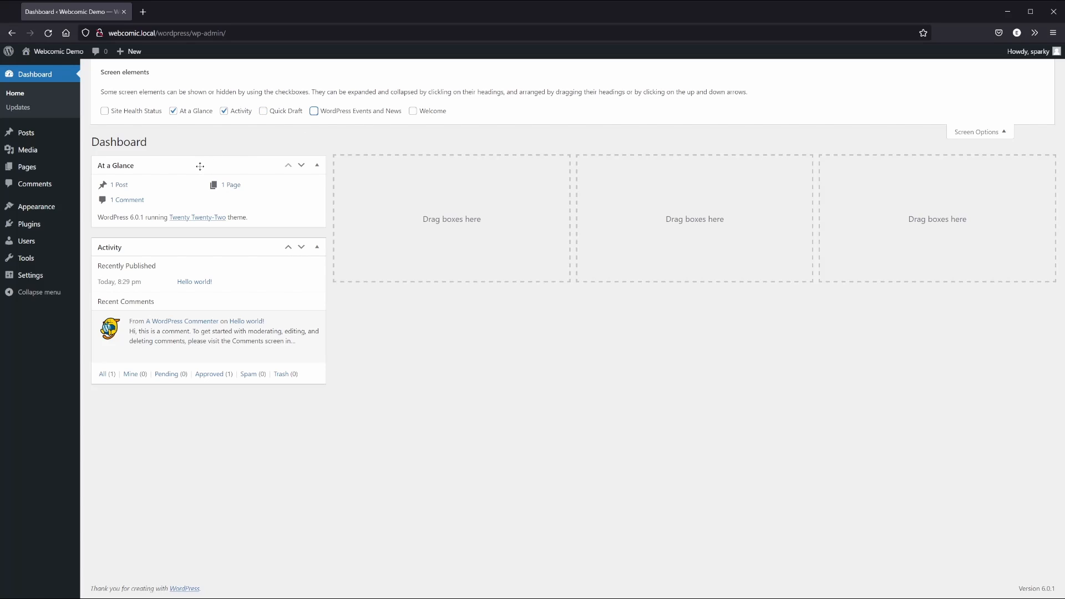
{"action": "left_click_drag", "start_coordinate": [199, 166], "coordinate": [439, 167]}
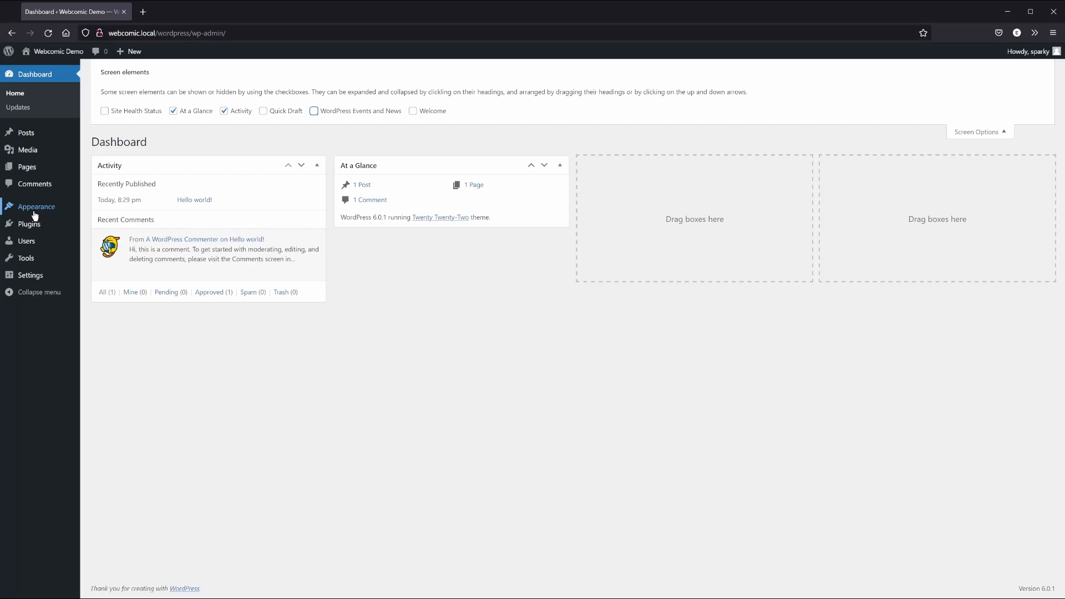
{"action": "mouse_move", "coordinate": [39, 207]}
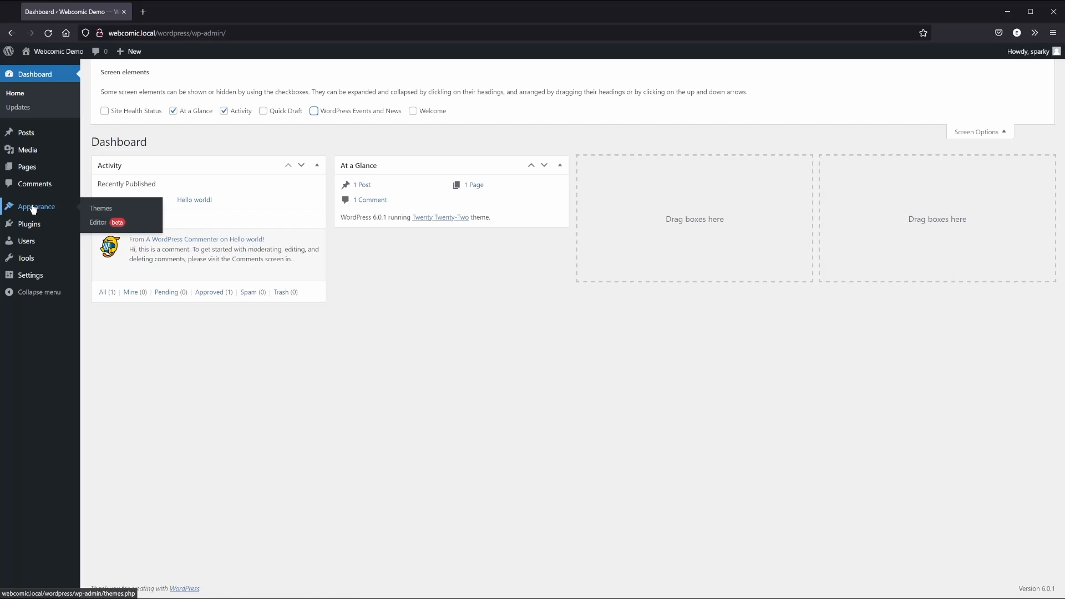
{"action": "left_click", "coordinate": [112, 211]}
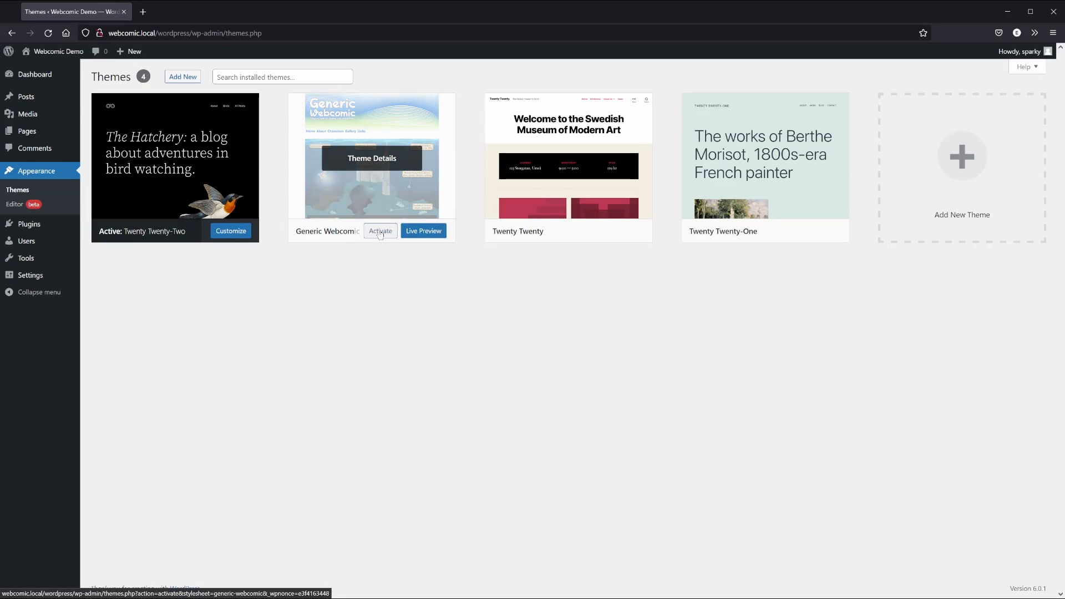
{"action": "left_click", "coordinate": [380, 231]}
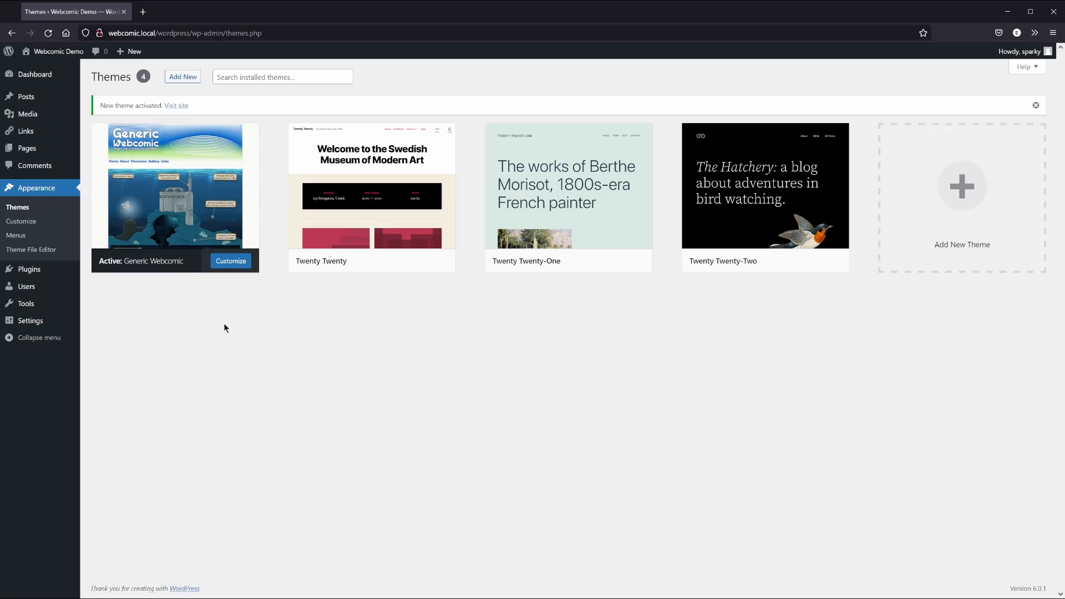
{"action": "mouse_move", "coordinate": [41, 325]}
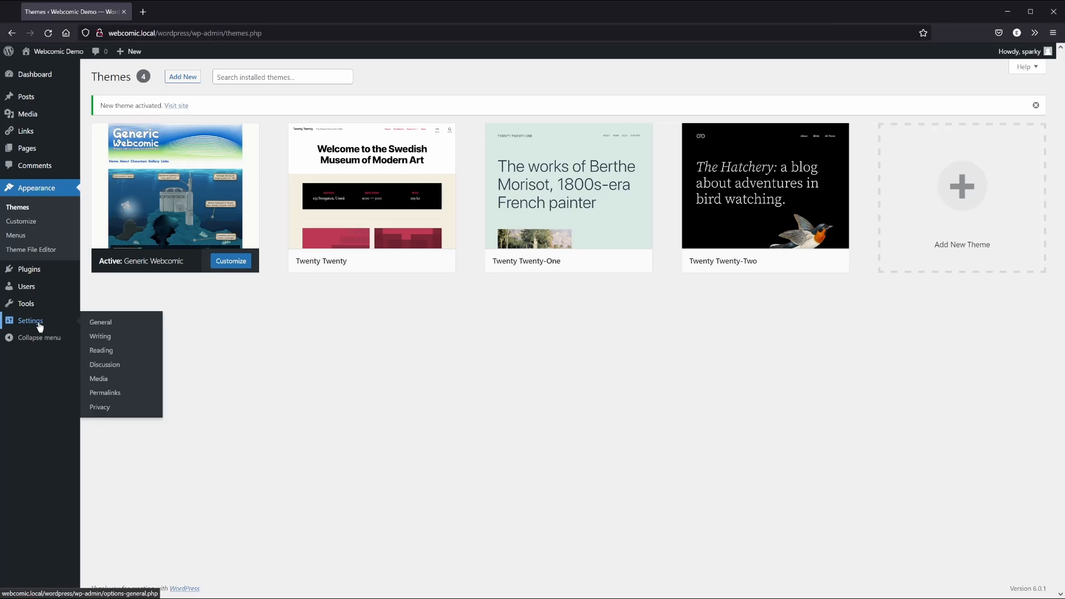
{"action": "left_click", "coordinate": [40, 326]}
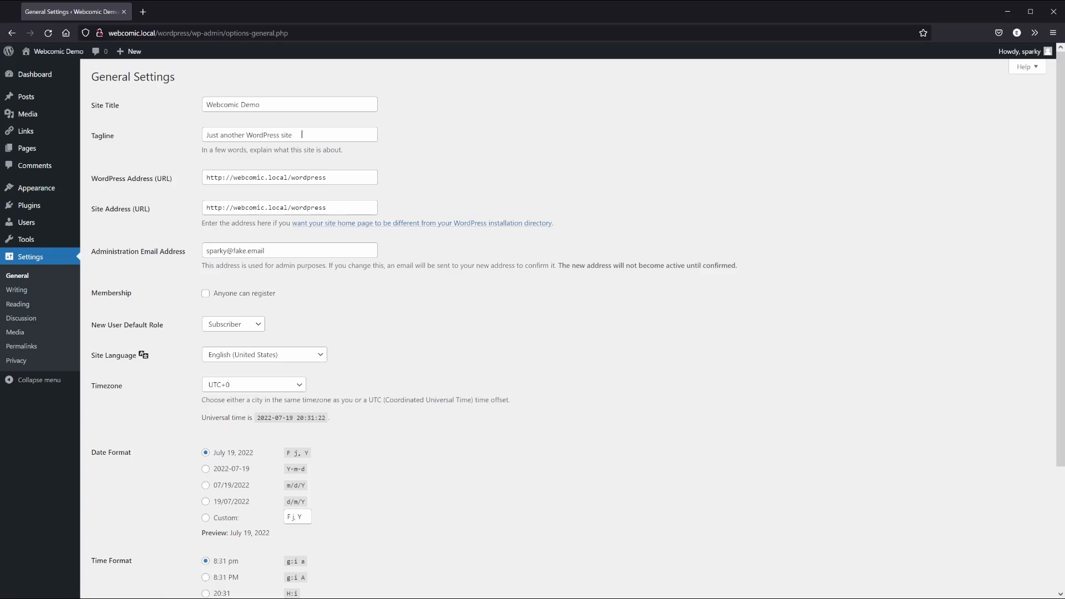
{"action": "left_click_drag", "start_coordinate": [302, 135], "coordinate": [220, 135]}
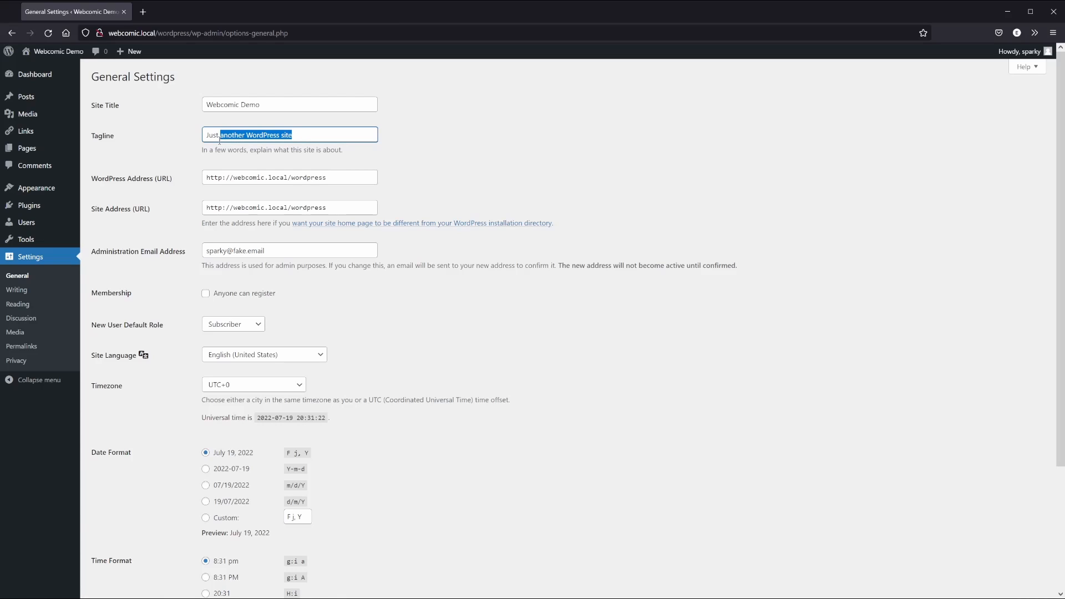
{"action": "type", "text": "a Humble Webcomic Site Demo"}
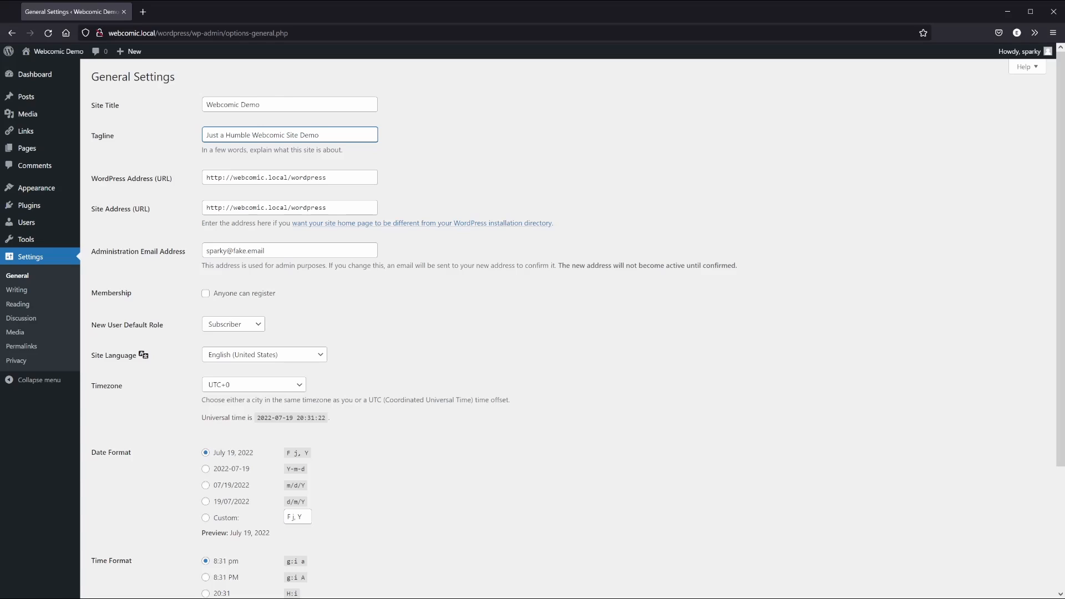
{"action": "left_click", "coordinate": [340, 209]}
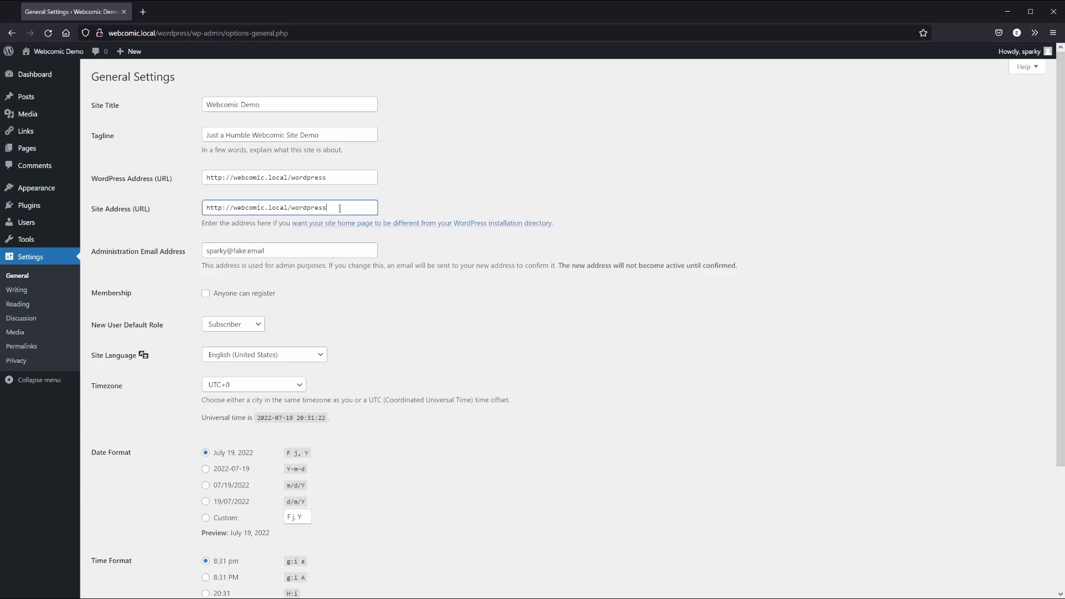
{"action": "key", "text": "BackSpace"}
{"action": "key", "text": "BackSpace"}
{"action": "key", "text": "BackSpace"}
{"action": "key", "text": "BackSpace"}
Set the timezone to Los Angeles and the week start to Sunday, then save the settings
{"action": "scroll", "coordinate": [460, 320], "scroll_direction": "down", "scroll_amount": 3}
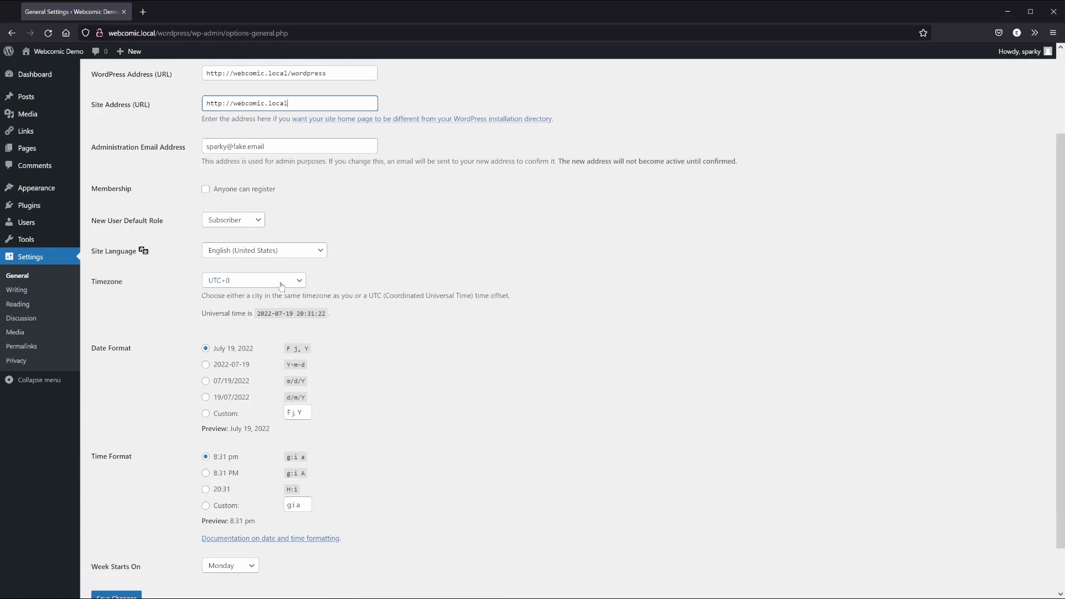
{"action": "left_click", "coordinate": [282, 284]}
{"action": "type", "text": "los"}
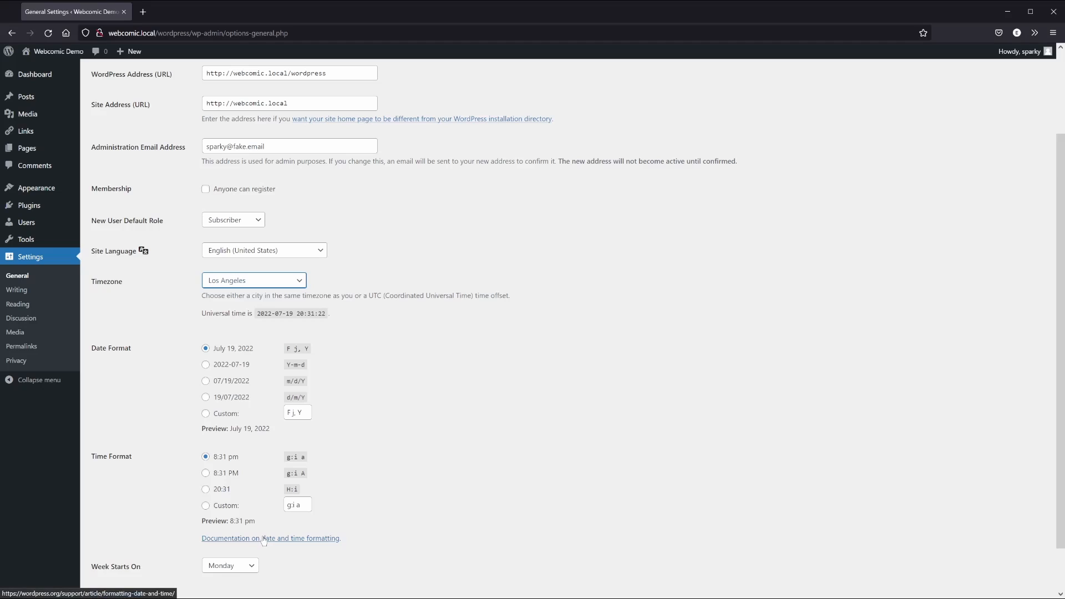
{"action": "scroll", "coordinate": [517, 424], "scroll_direction": "down", "scroll_amount": 2}
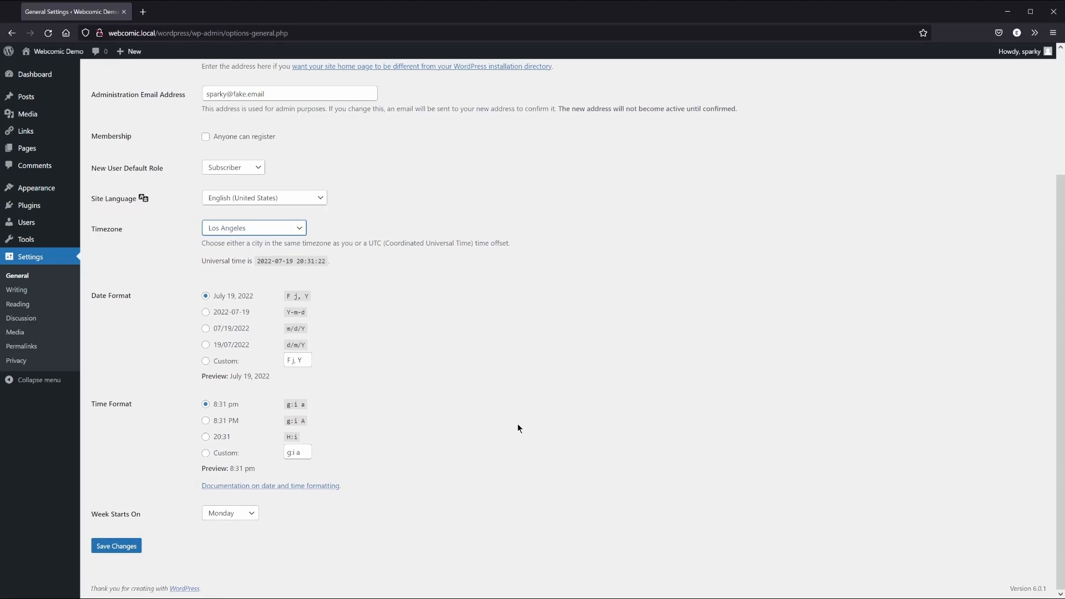
{"action": "left_click", "coordinate": [240, 519]}
{"action": "left_click", "coordinate": [230, 419]}
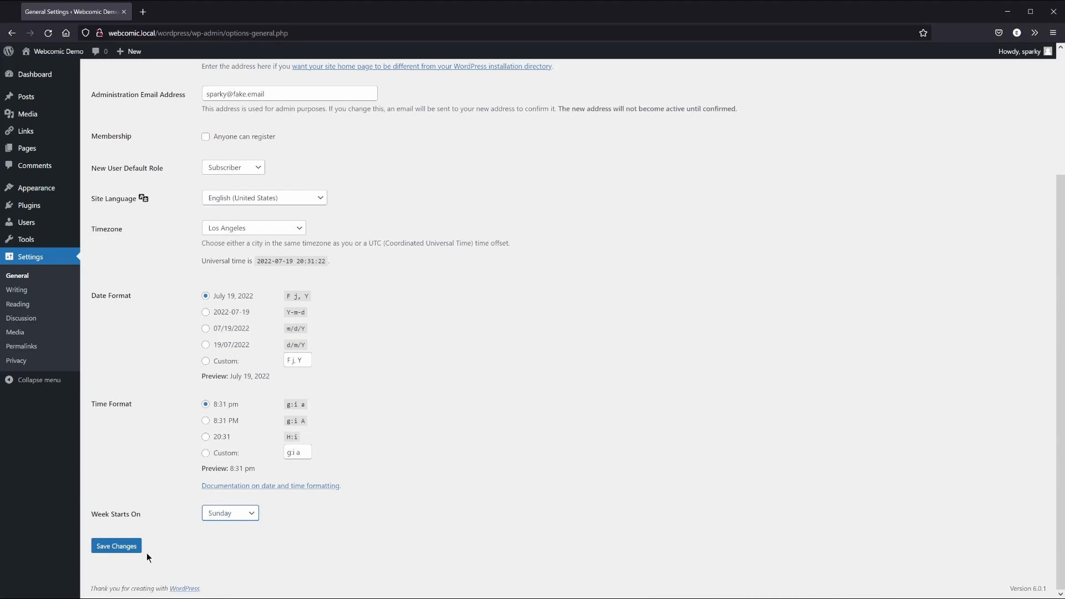
{"action": "left_click", "coordinate": [116, 546]}
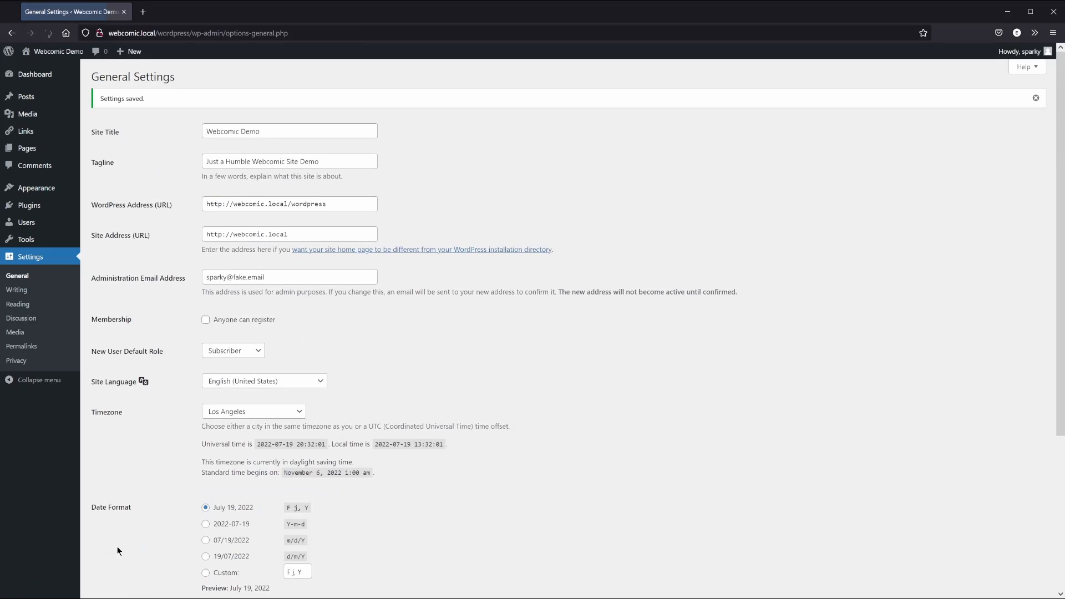
Look over the Writing Settings, then view the Reading Settings
{"action": "left_click", "coordinate": [27, 294]}
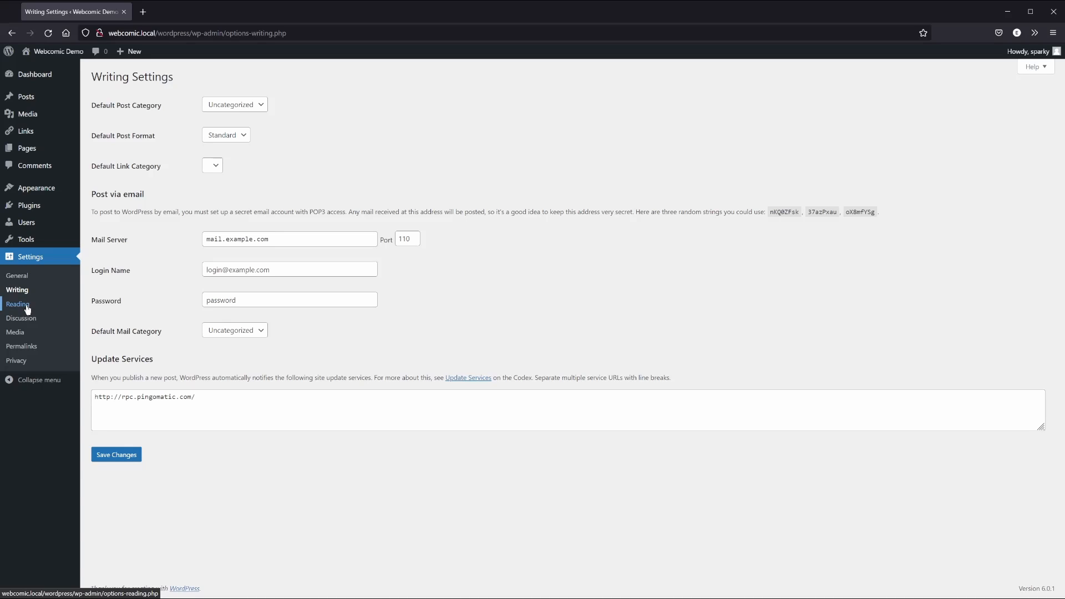
{"action": "left_click", "coordinate": [27, 305]}
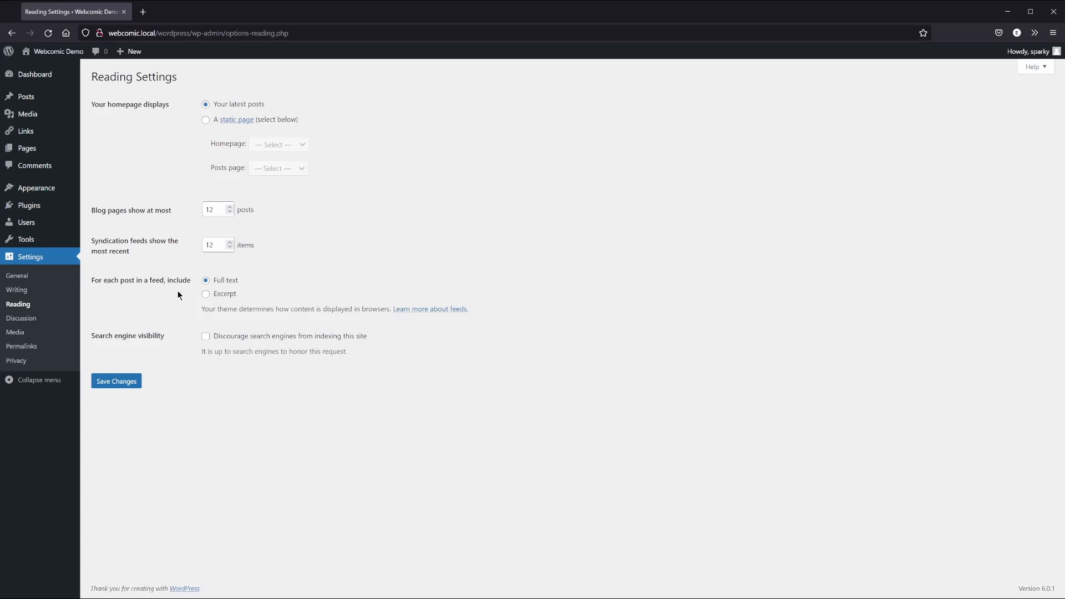
Save reading settings with 12 posts per page and 12 feed items, then review Discussion and Media settings
{"action": "left_click", "coordinate": [116, 383]}
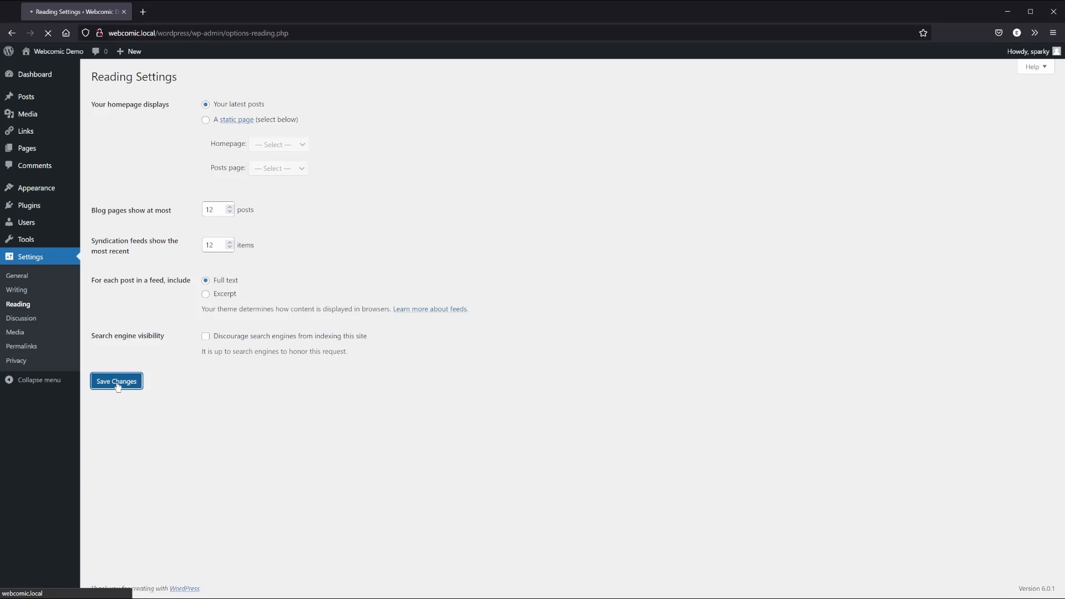
{"action": "left_click", "coordinate": [30, 322]}
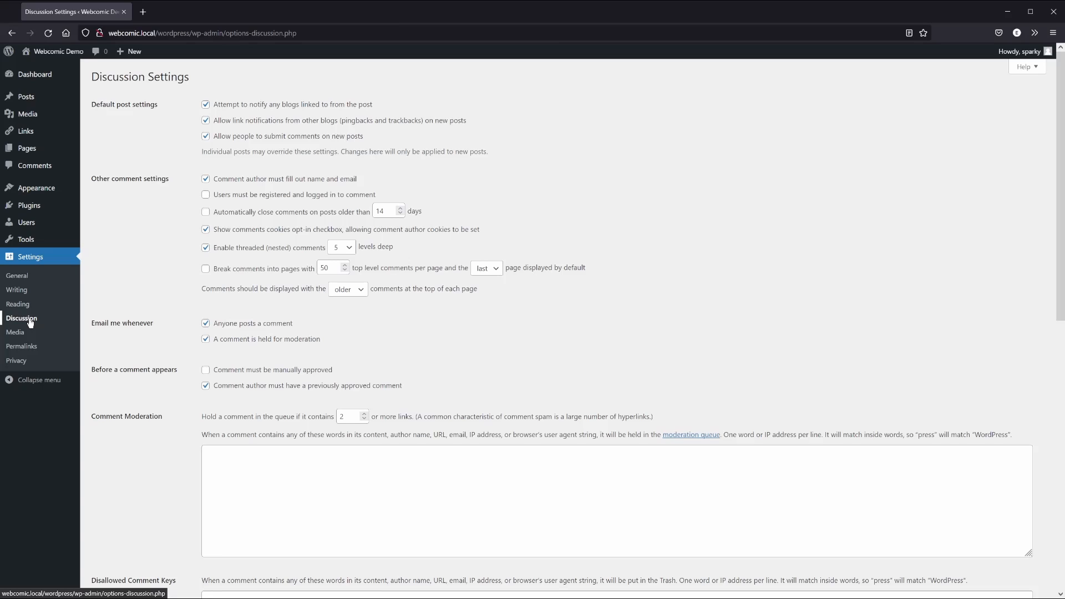
{"action": "left_click", "coordinate": [22, 334]}
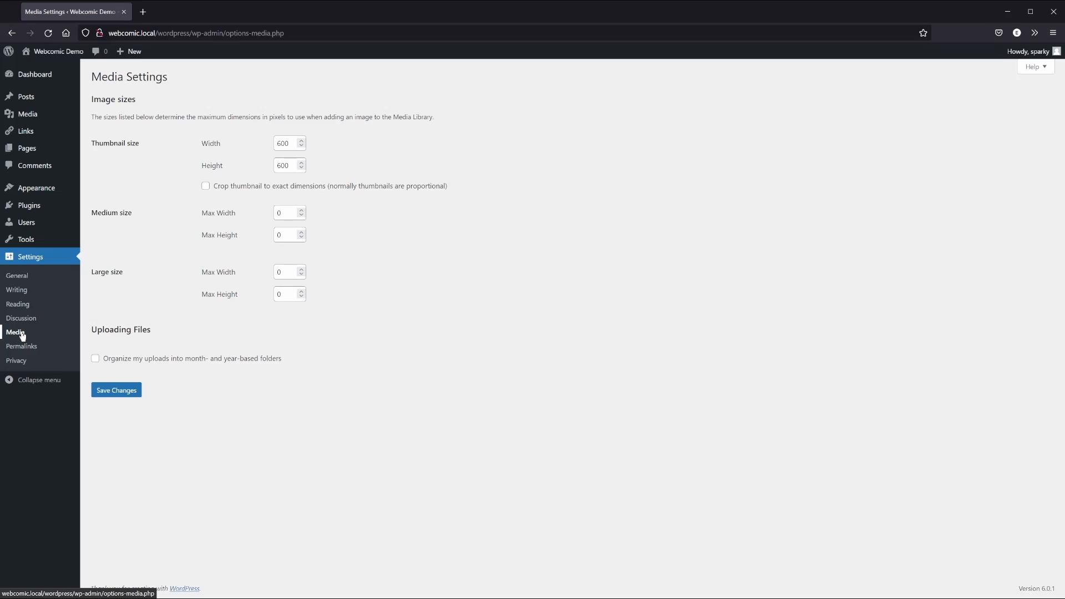
Save the Post name permalink structure (/%postname%/), then view the Privacy settings
{"action": "left_click", "coordinate": [26, 349]}
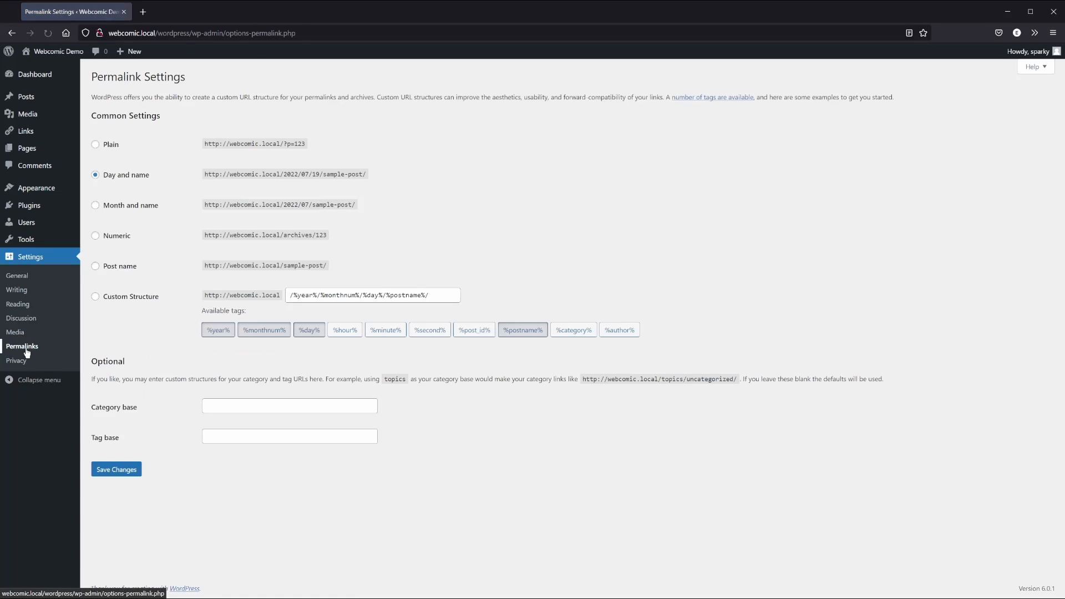
{"action": "left_click", "coordinate": [96, 267]}
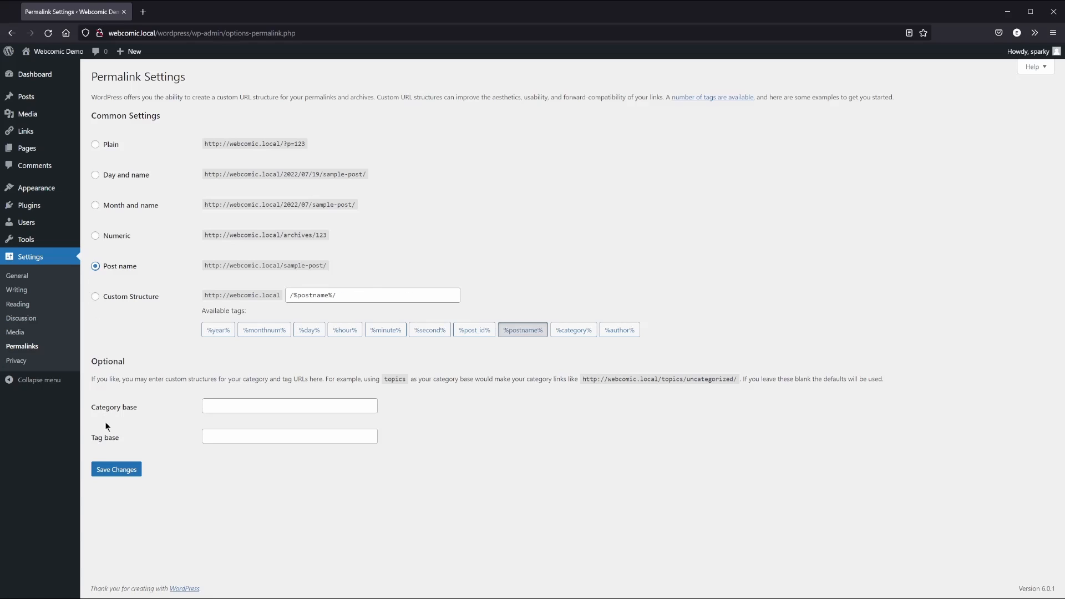
{"action": "left_click", "coordinate": [116, 469]}
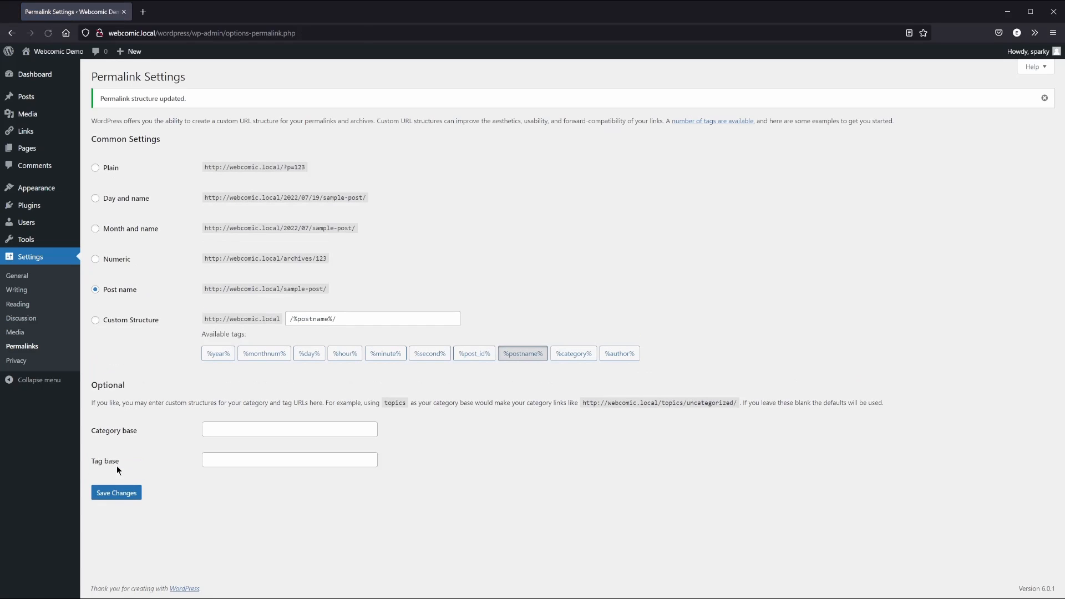
{"action": "left_click", "coordinate": [21, 363]}
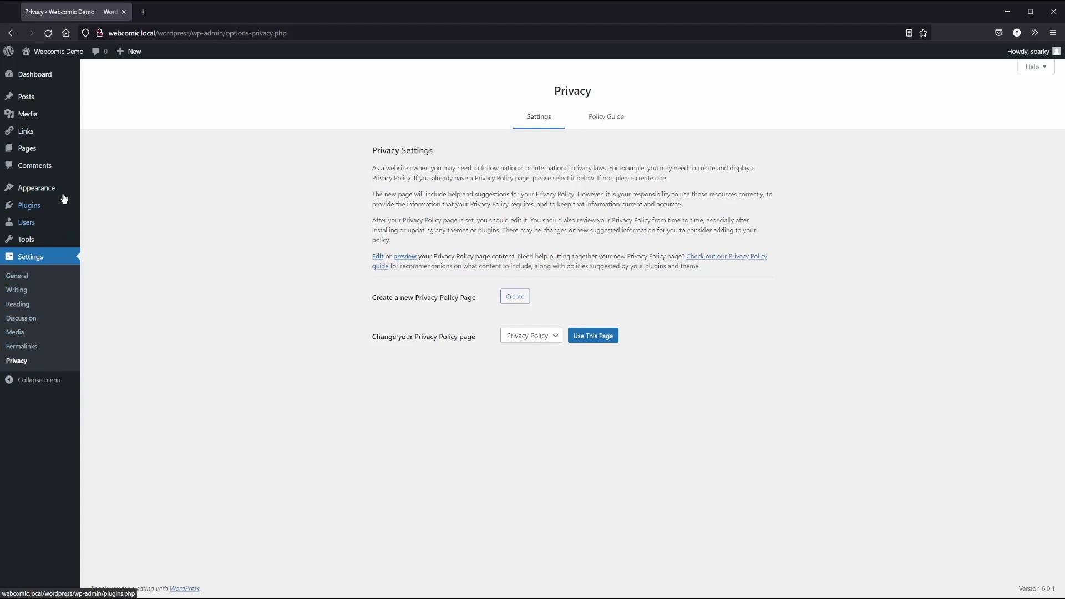
Trash the Privacy Policy page and open Sample Page for editing
{"action": "mouse_move", "coordinate": [28, 151]}
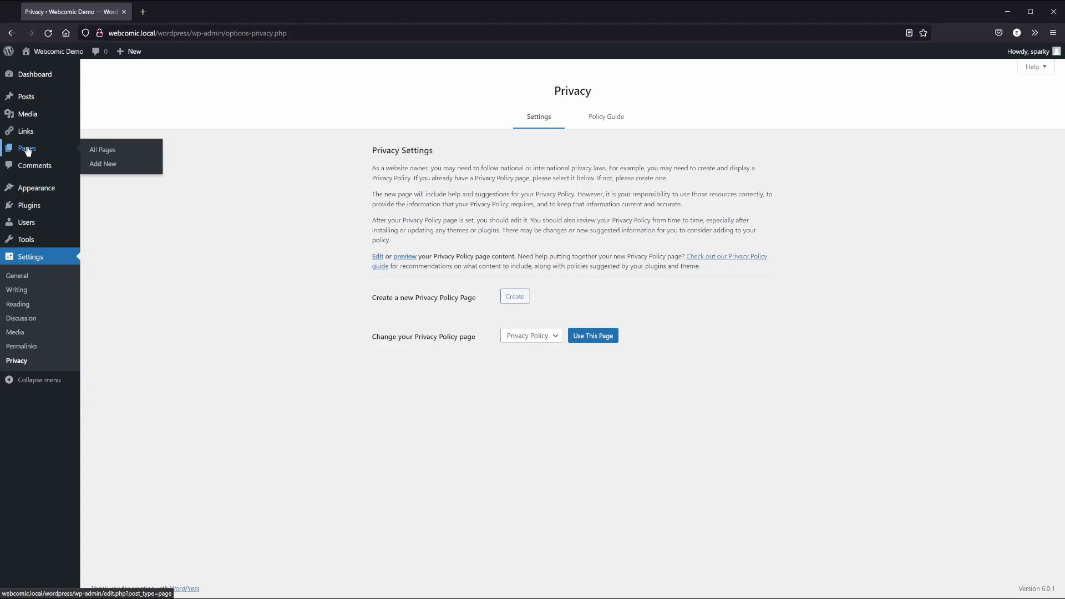
{"action": "left_click", "coordinate": [110, 154]}
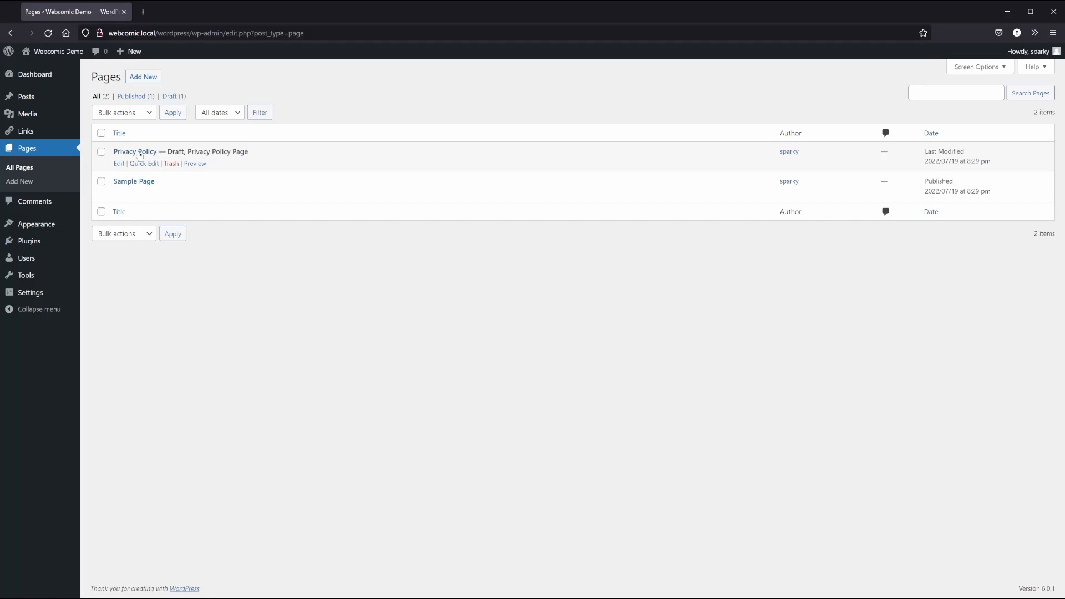
{"action": "left_click", "coordinate": [171, 163]}
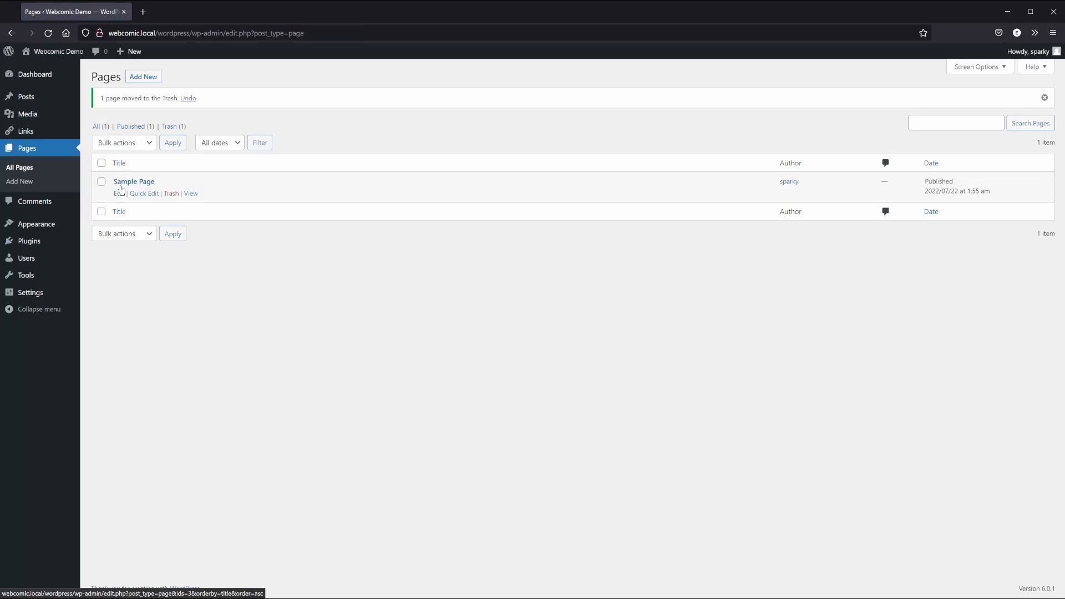
{"action": "left_click", "coordinate": [119, 195]}
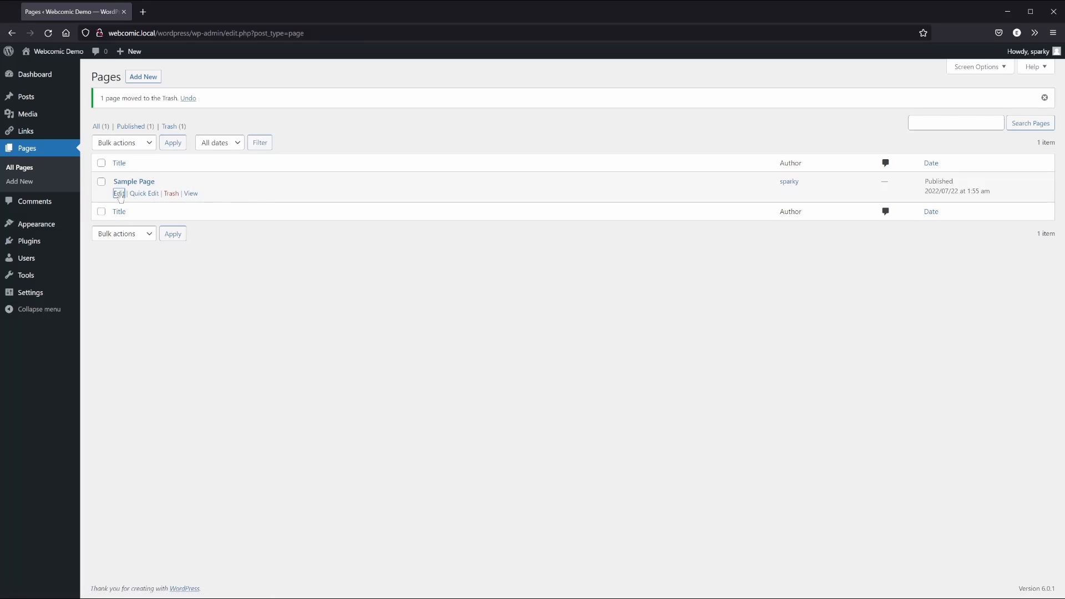
Rename Sample Page to 'About' with the URL slug 'about'
{"action": "left_click_drag", "start_coordinate": [182, 100], "coordinate": [89, 98]}
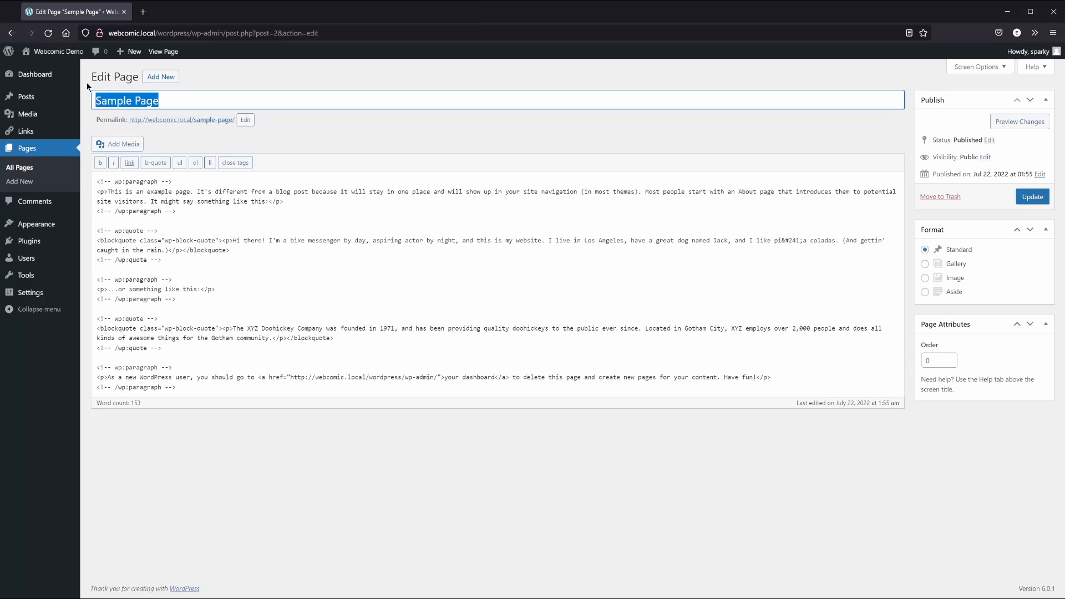
{"action": "type", "text": "About"}
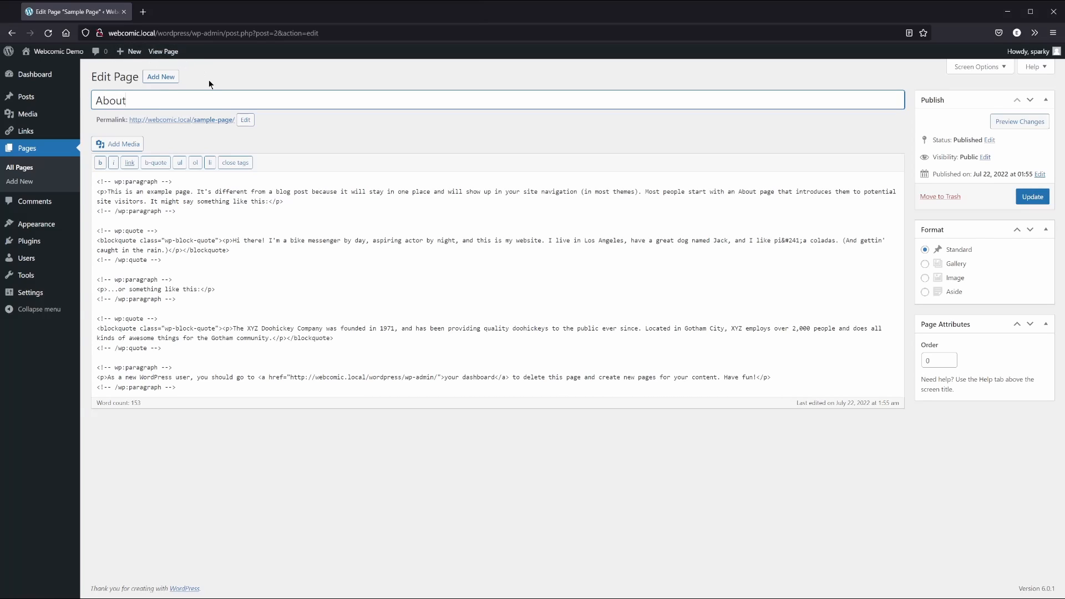
{"action": "left_click", "coordinate": [246, 120]}
{"action": "left_click_drag", "start_coordinate": [245, 121], "coordinate": [175, 120]}
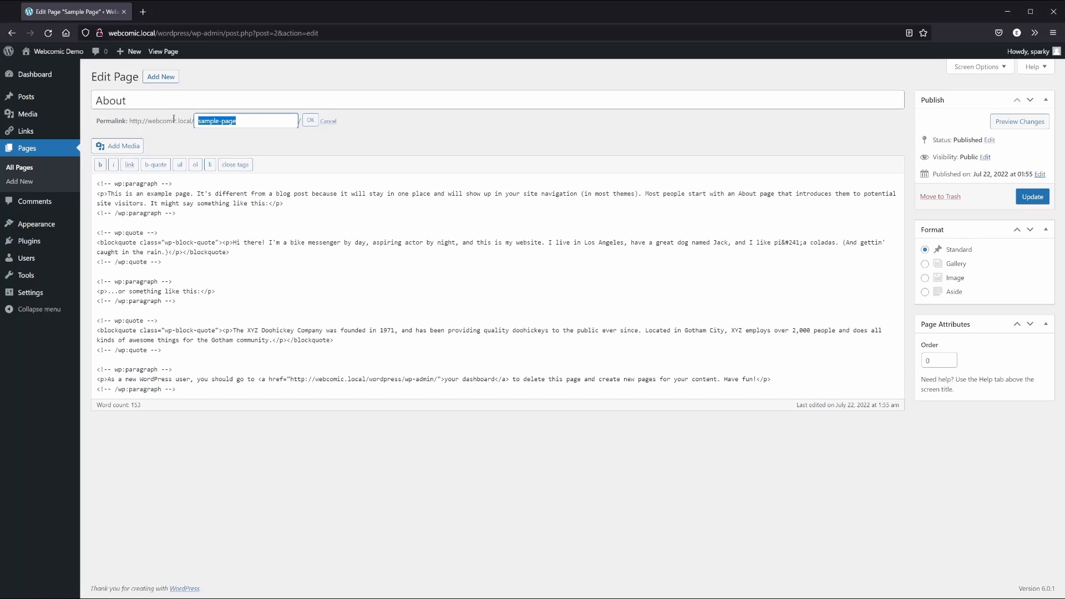
{"action": "type", "text": "about"}
{"action": "left_click", "coordinate": [310, 123]}
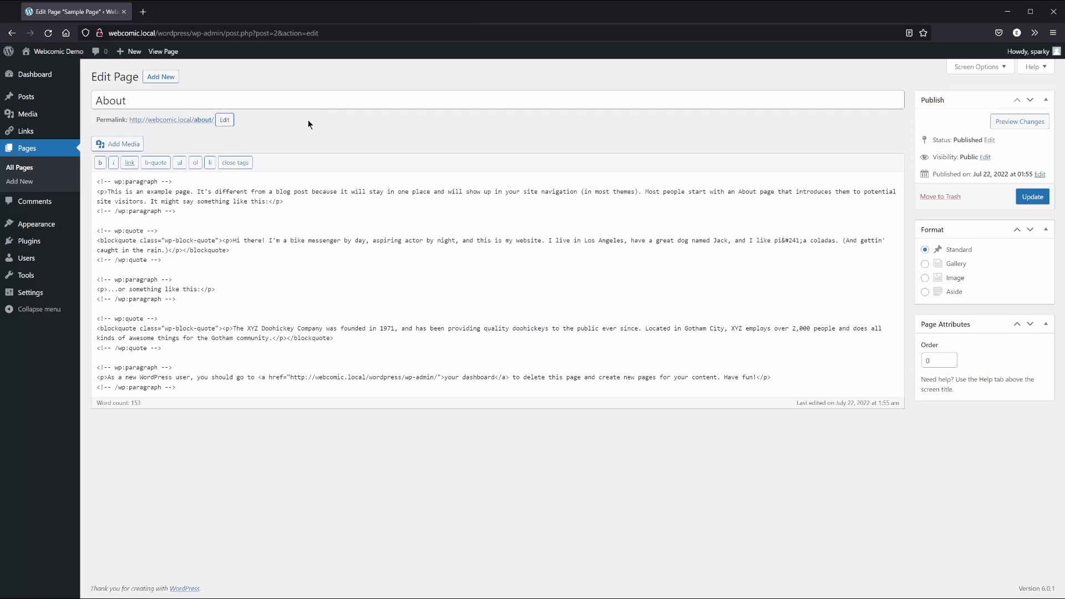
Replace the page text with 'Greetings and welcome to my webcomics site demo!'
{"action": "left_click", "coordinate": [281, 220]}
{"action": "key", "text": "ctrl+a"}
{"action": "key", "text": "BackSpace"}
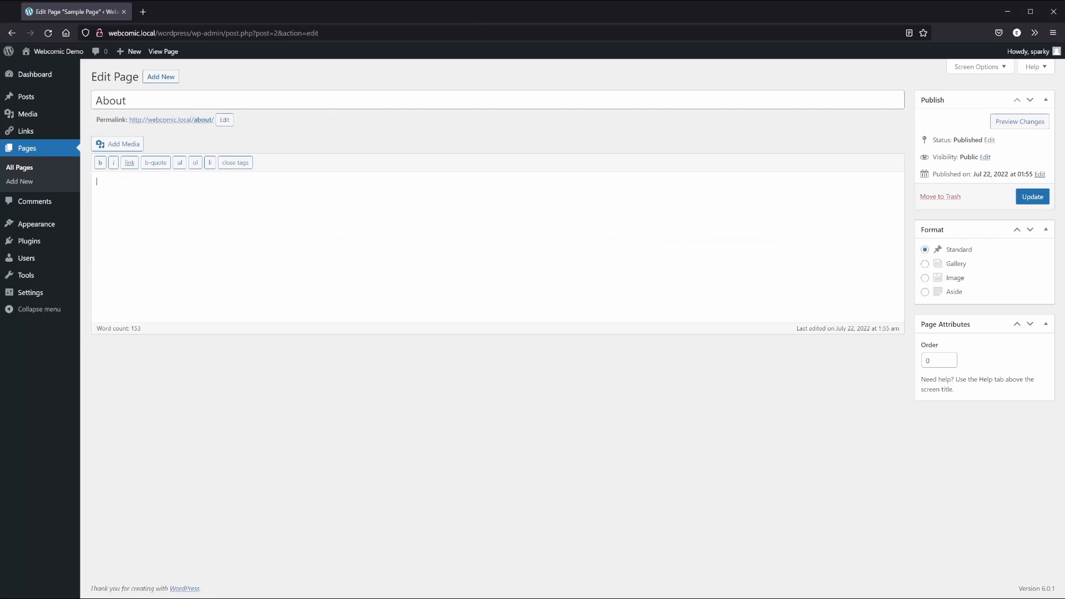
{"action": "type", "text": "Greetings and welcome to my webcomics site demo!"}
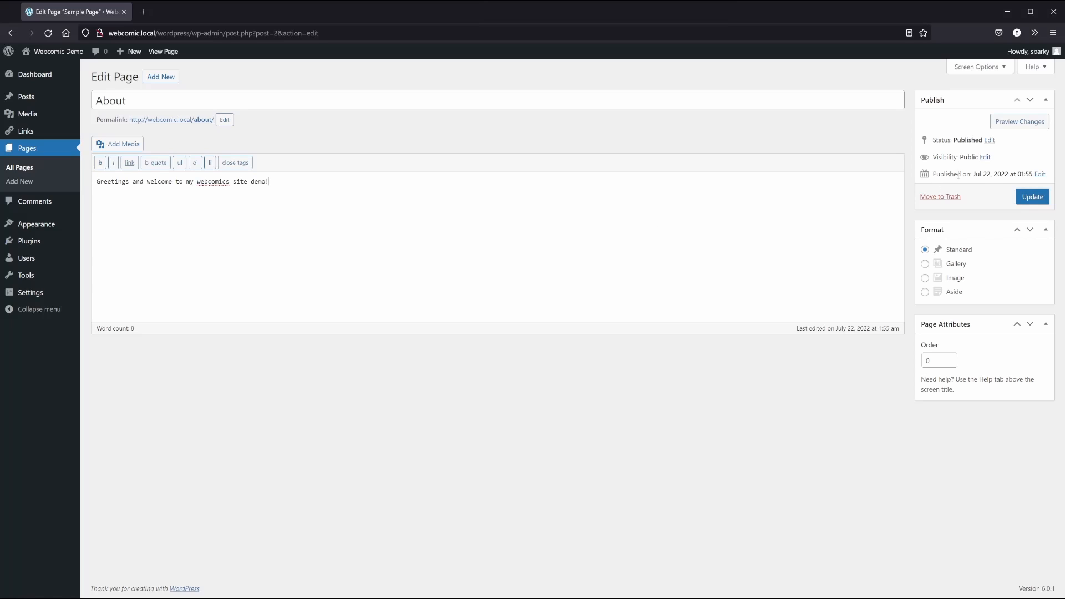
Set the publish date to Jun 30, 2022 and update the About page
{"action": "left_click", "coordinate": [1040, 175]}
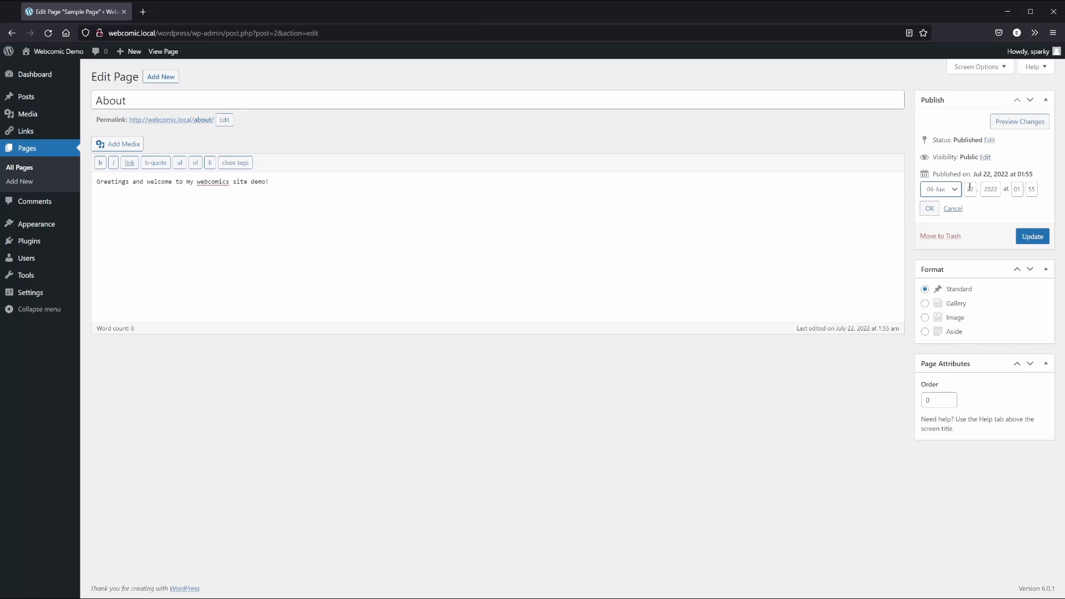
{"action": "key", "text": "Up"}
{"action": "key", "text": "Tab"}
{"action": "type", "text": "30"}
{"action": "key", "text": "Tab"}
{"action": "key", "text": "Tab"}
{"action": "type", "text": "00"}
{"action": "key", "text": "Tab"}
{"action": "type", "text": "00"}
{"action": "left_click", "coordinate": [929, 210]}
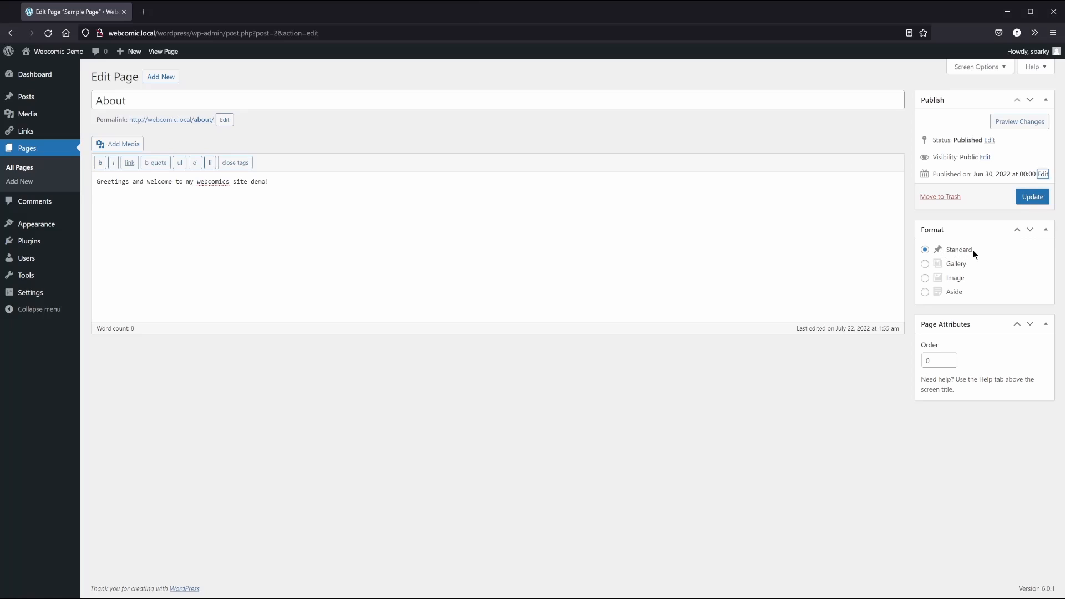
{"action": "left_click", "coordinate": [1033, 198]}
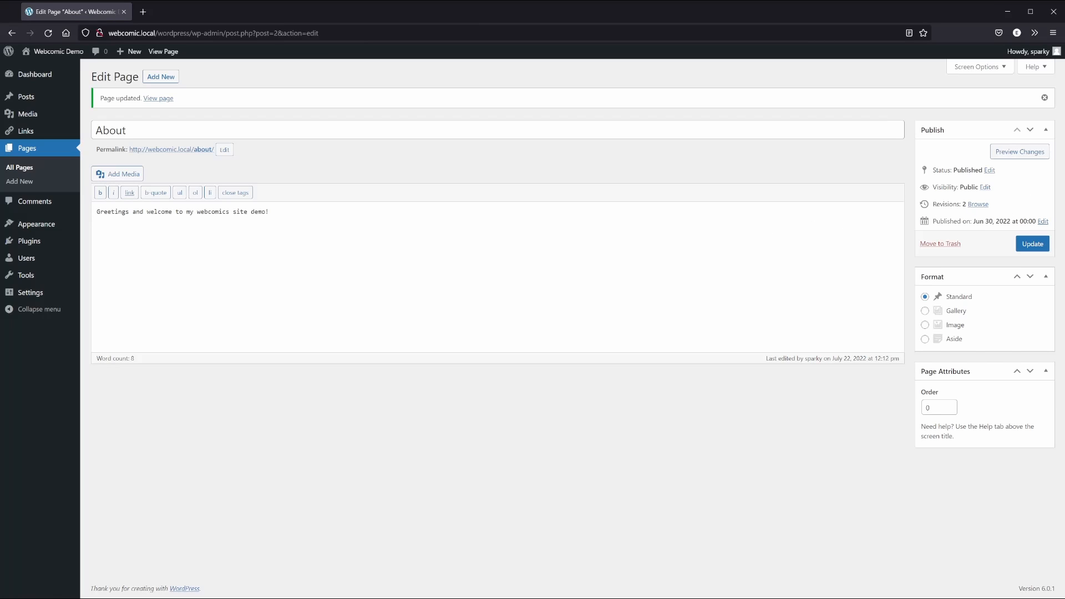
{"action": "mouse_move", "coordinate": [57, 57]}
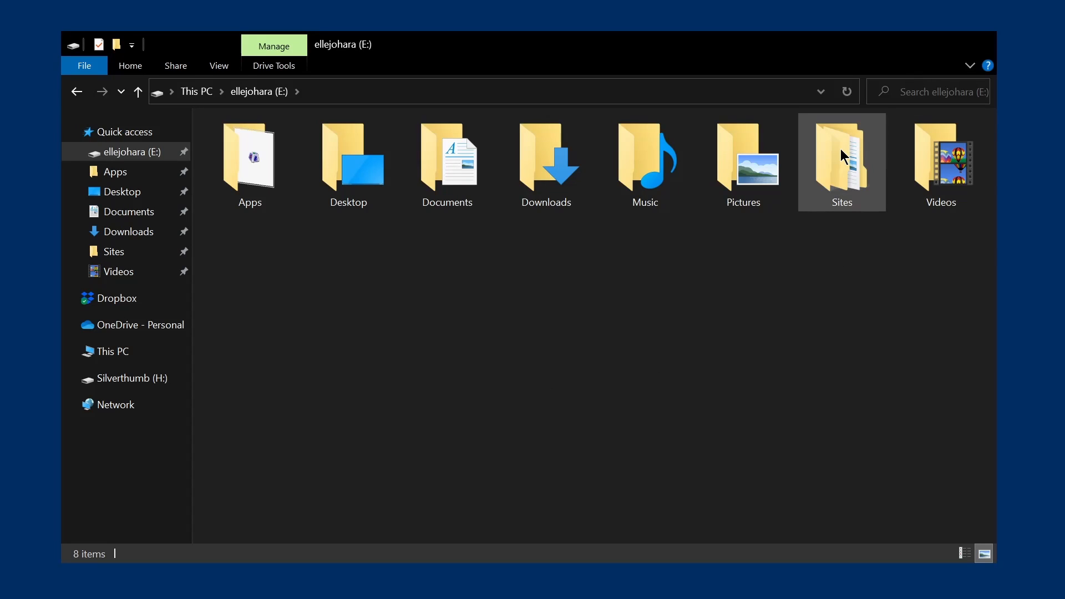
Copy index.php from E:\Sites\webcomic\wordpress up into the webcomic folder
{"action": "left_click", "coordinate": [840, 149]}
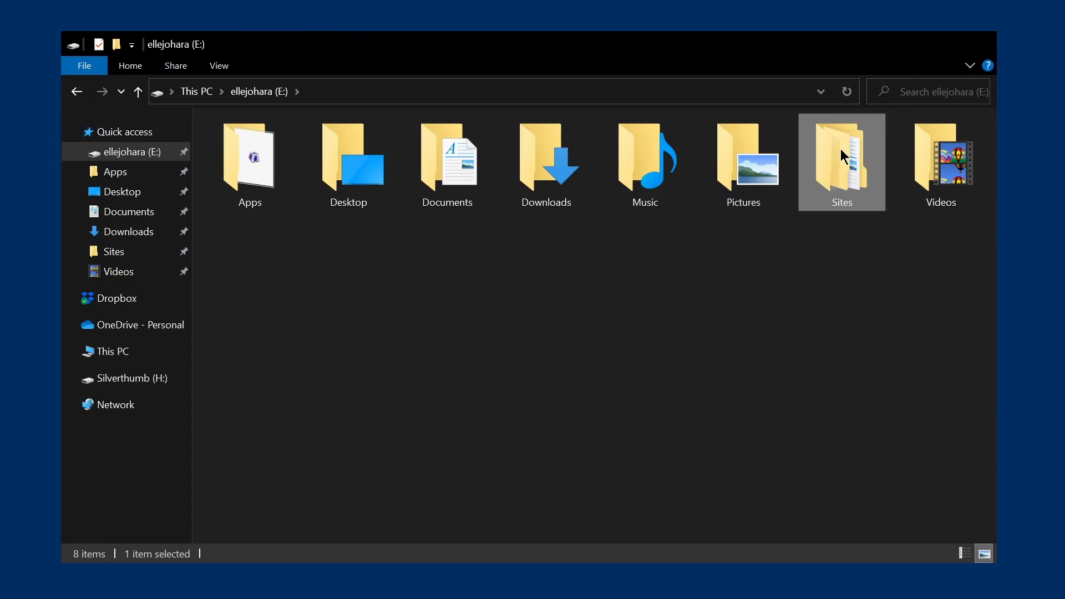
{"action": "double_click", "coordinate": [840, 148]}
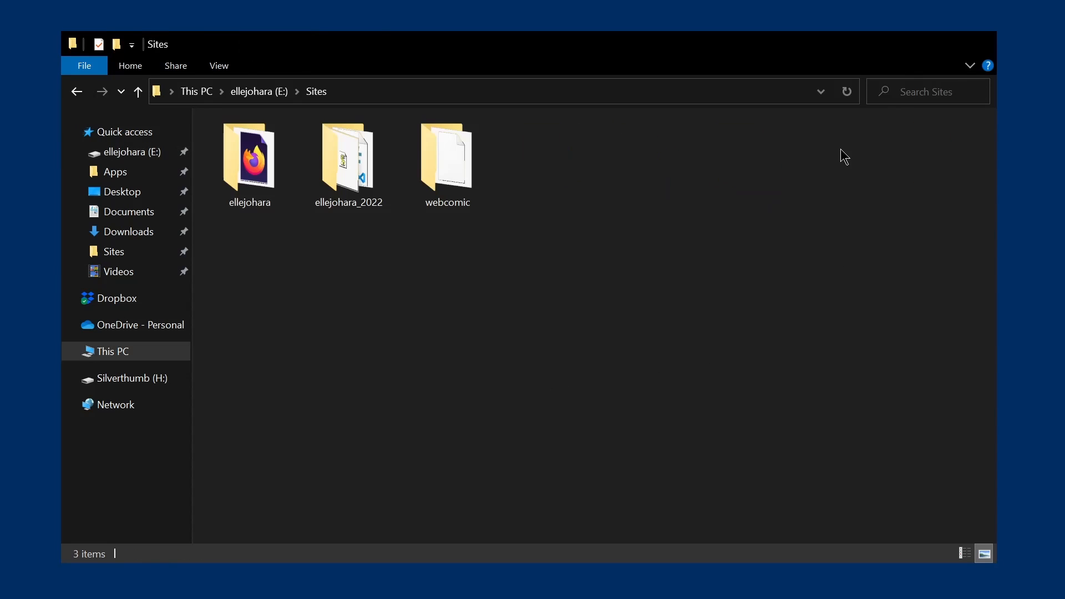
{"action": "double_click", "coordinate": [446, 160]}
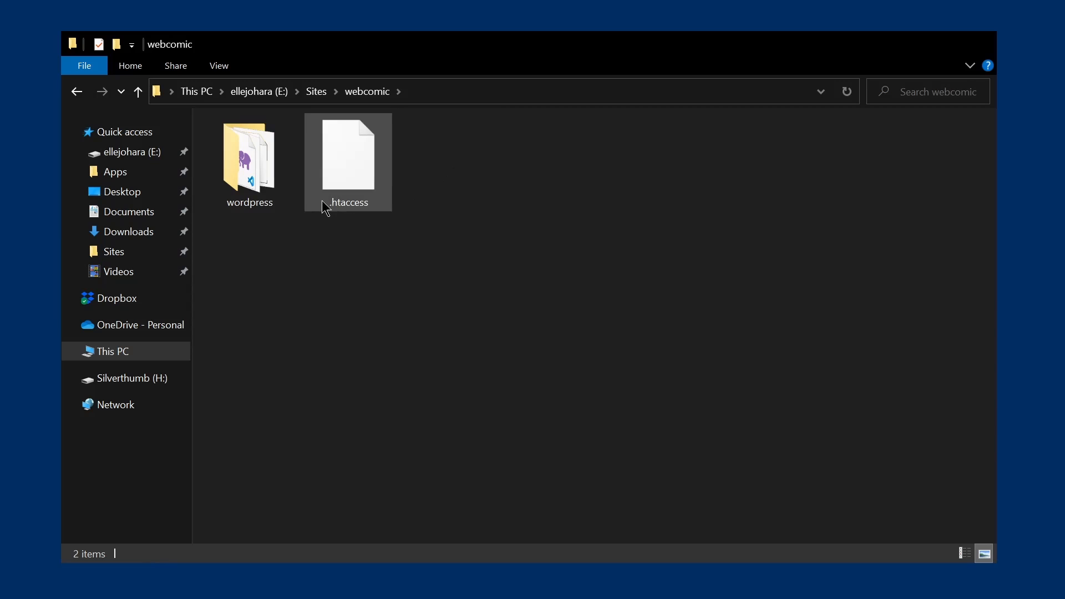
{"action": "double_click", "coordinate": [242, 173]}
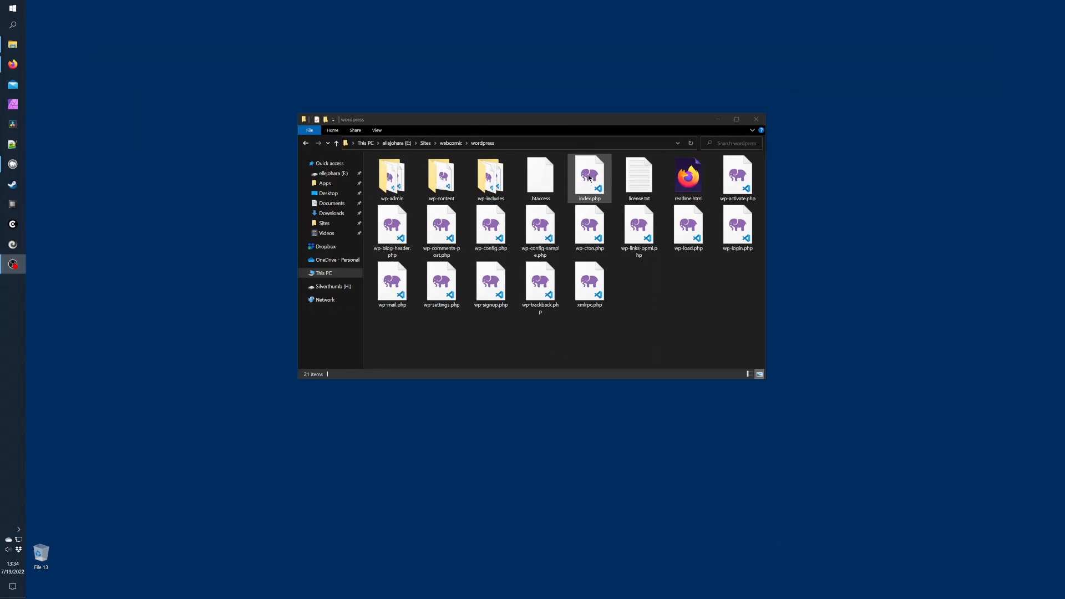
{"action": "right_click", "coordinate": [642, 159]}
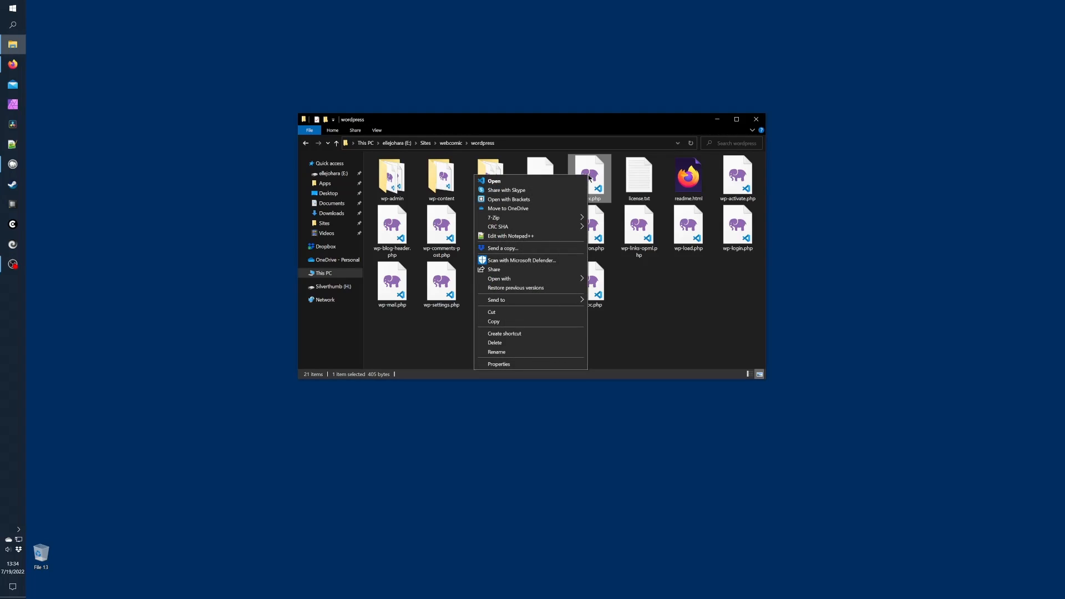
{"action": "left_click", "coordinate": [538, 322]}
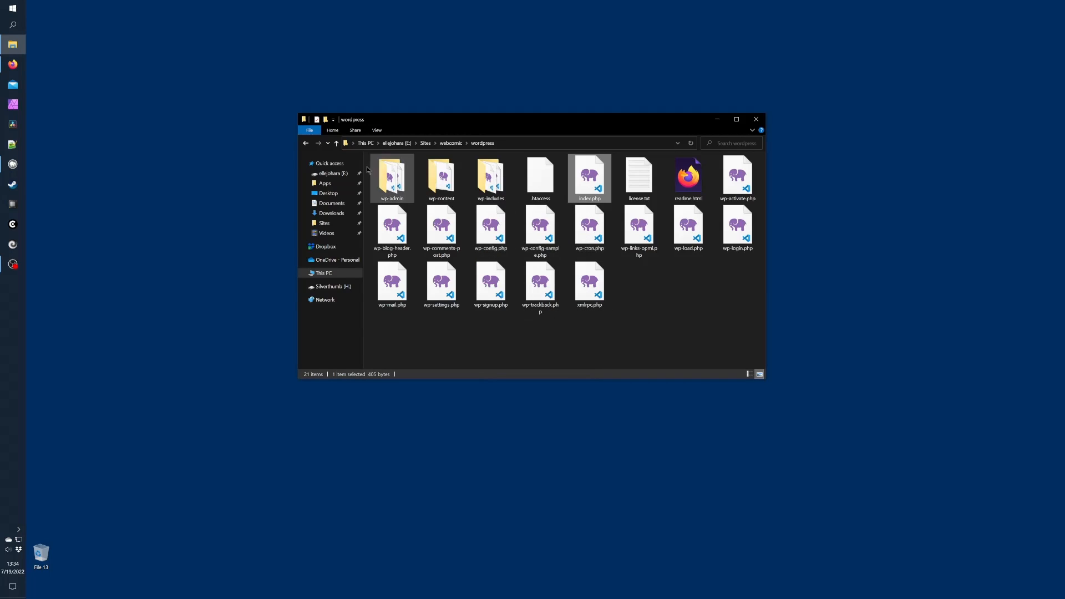
{"action": "left_click", "coordinate": [309, 146]}
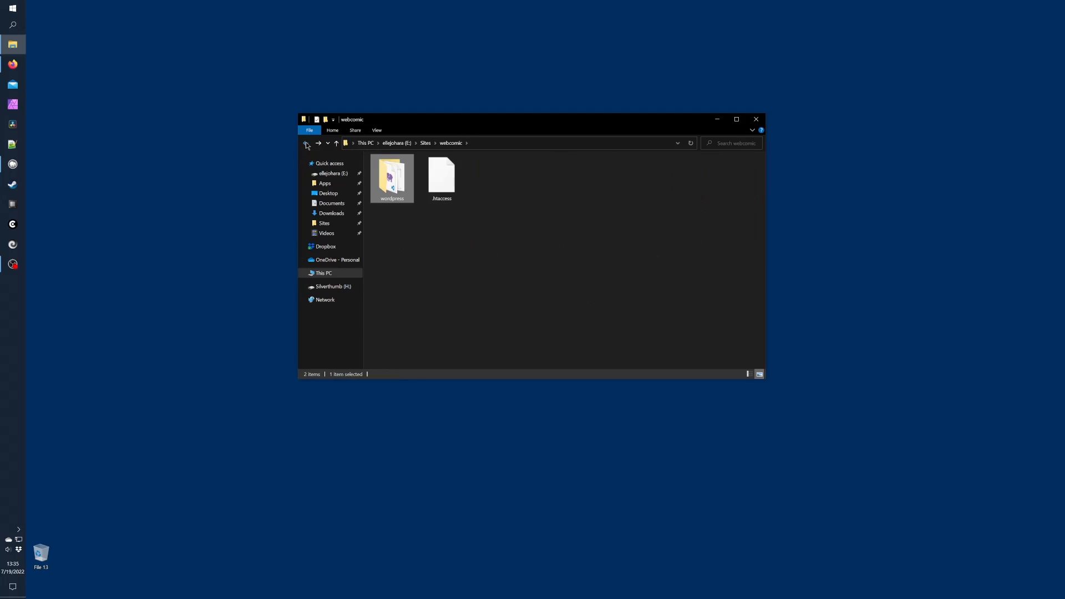
{"action": "right_click", "coordinate": [472, 218]}
{"action": "left_click", "coordinate": [452, 285]}
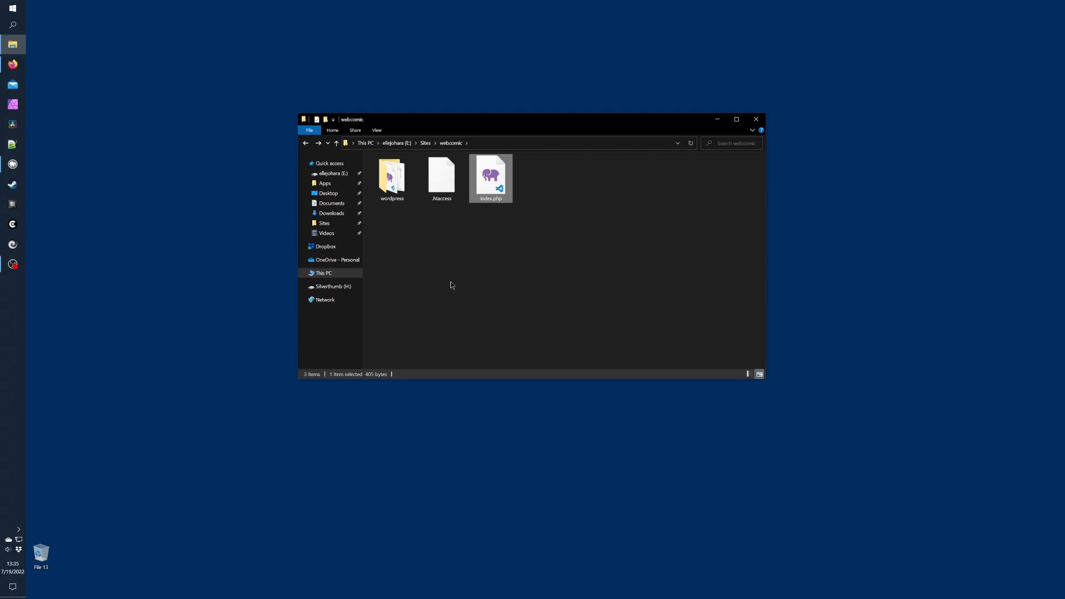
{"action": "right_click", "coordinate": [493, 177]}
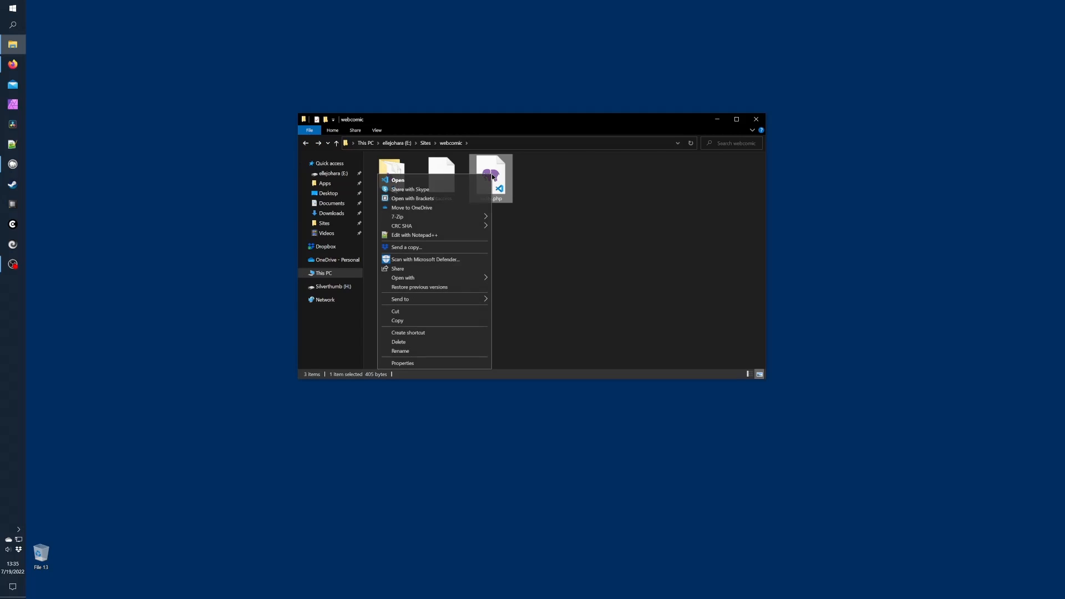
In Notepad++, make line 17 require '/wordpress/wp-blog-header.php', then save and close the file
{"action": "left_click", "coordinate": [456, 238]}
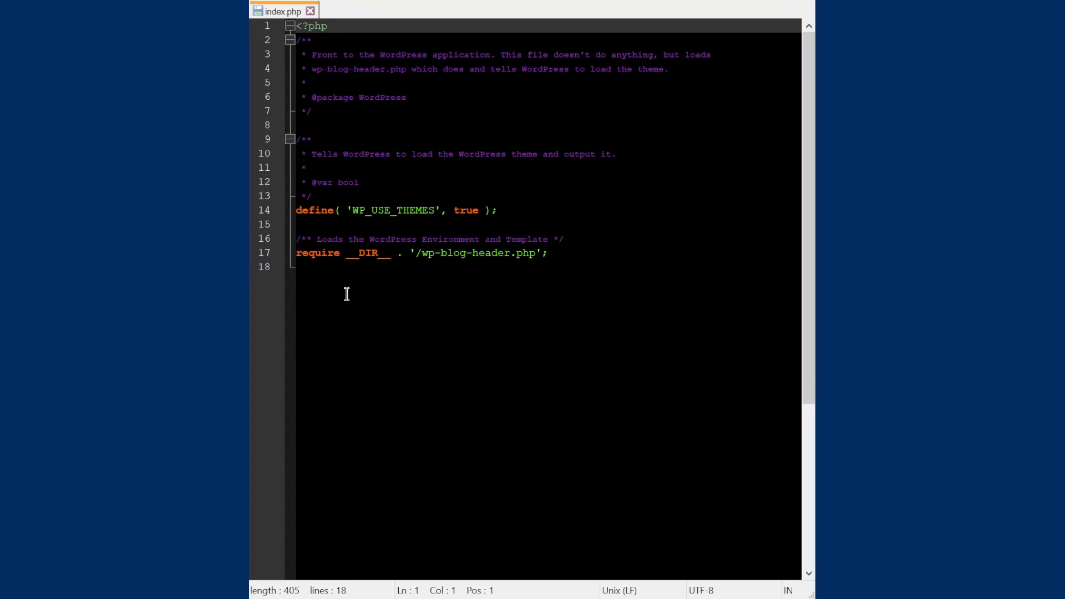
{"action": "left_click", "coordinate": [421, 252]}
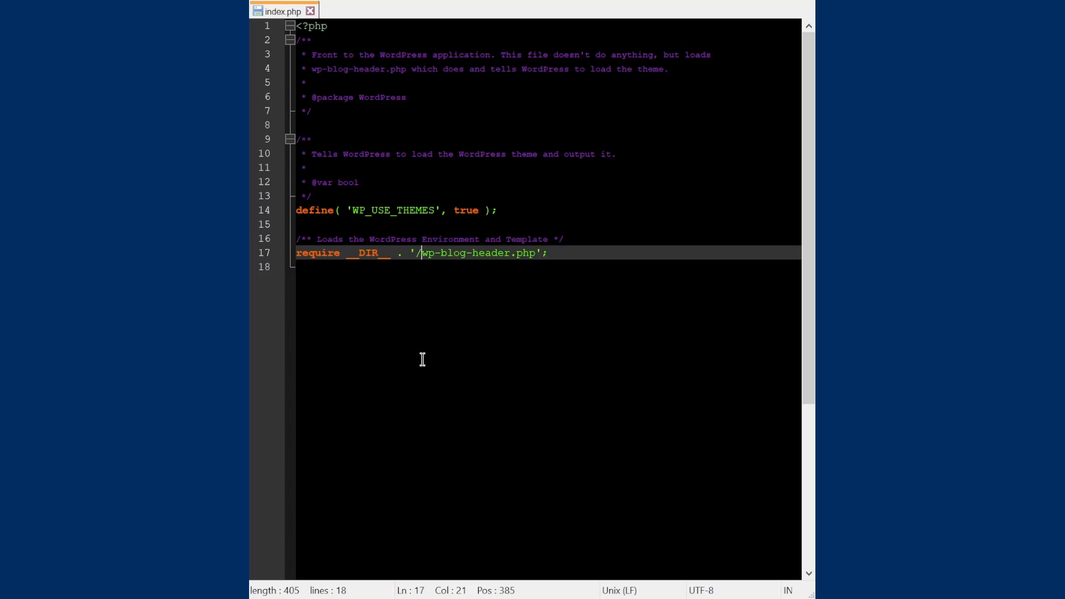
{"action": "type", "text": "wordpress/"}
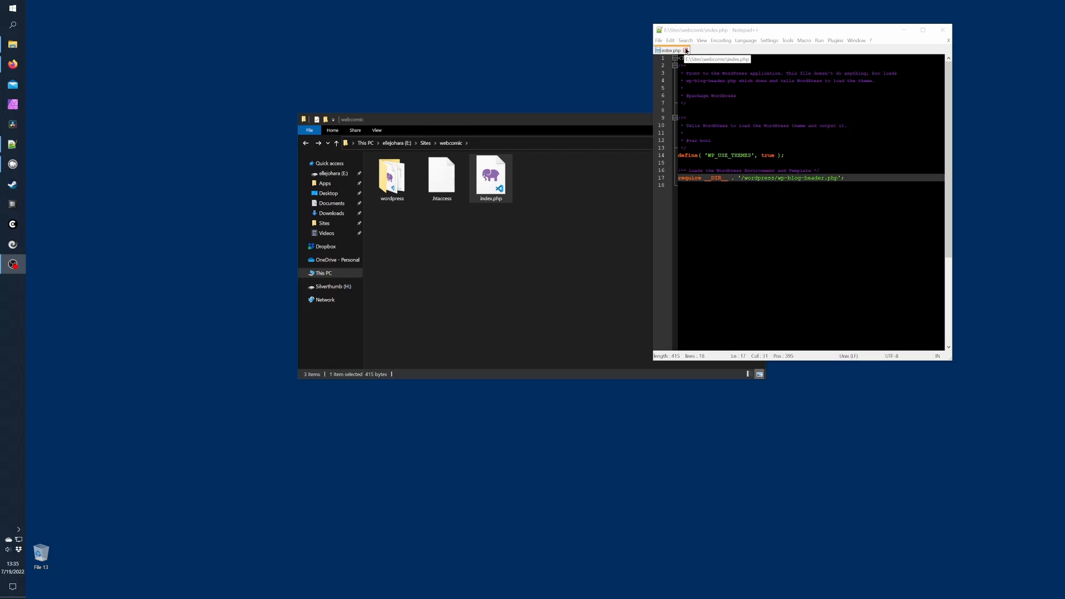
{"action": "key", "text": "alt+F4"}
Reload webcomic.local to show the Generic Webcomic theme and view its About page
{"action": "left_click", "coordinate": [13, 65]}
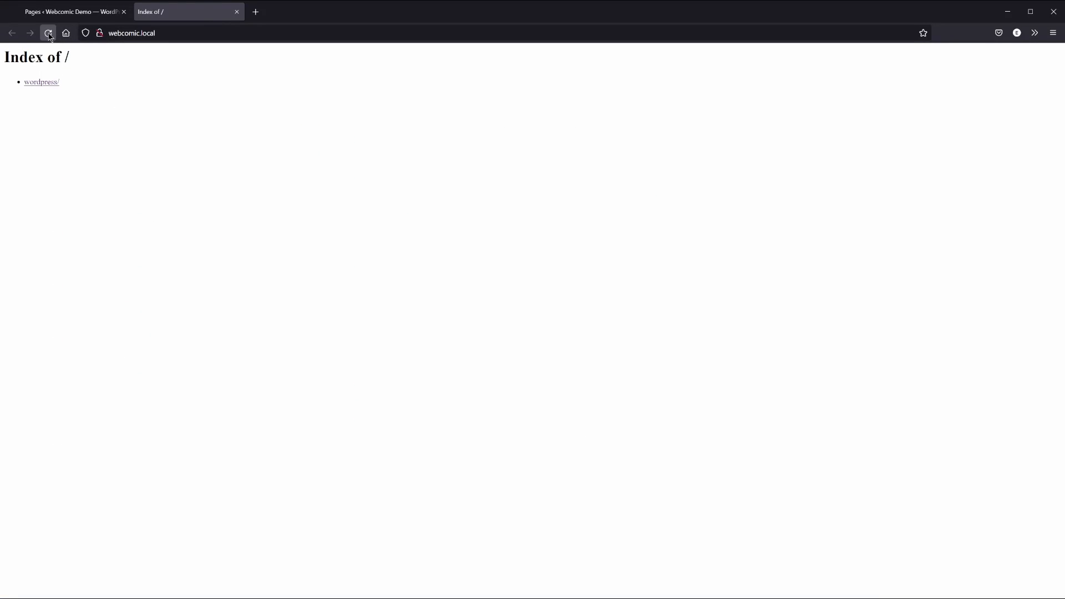
{"action": "left_click", "coordinate": [48, 33]}
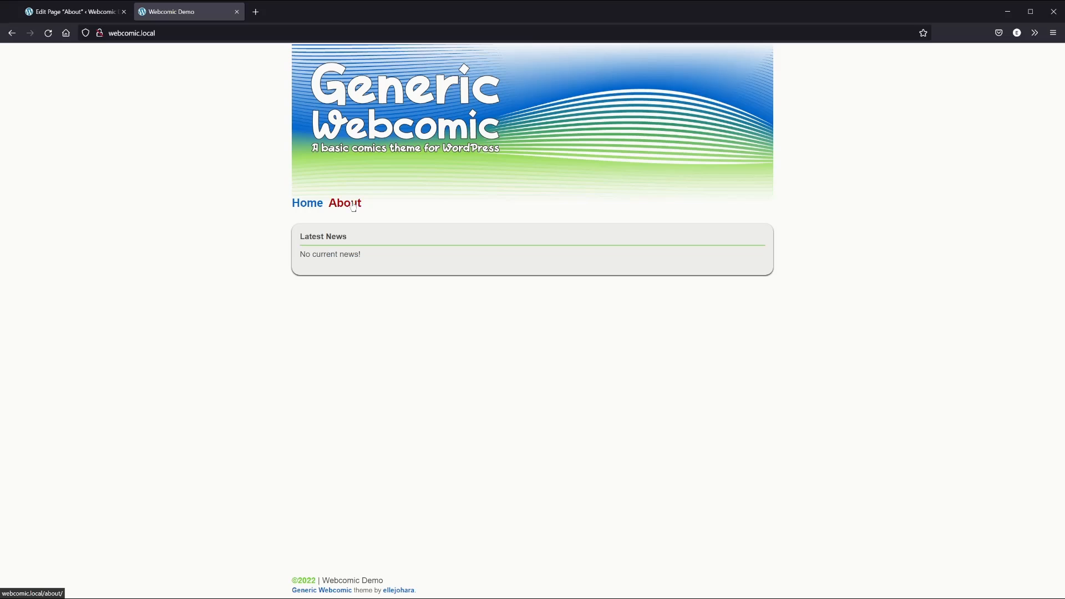
{"action": "left_click", "coordinate": [353, 205]}
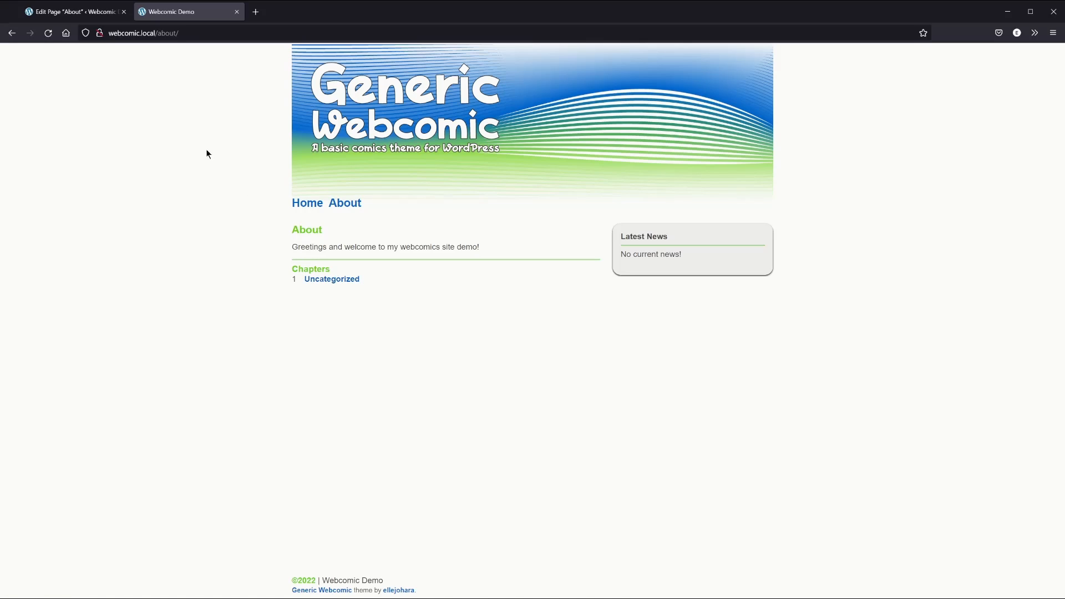
Rename the Uncategorized post category to 'Chapter 1' with slug 'chapter-1' and check the posts list
{"action": "left_click", "coordinate": [69, 15]}
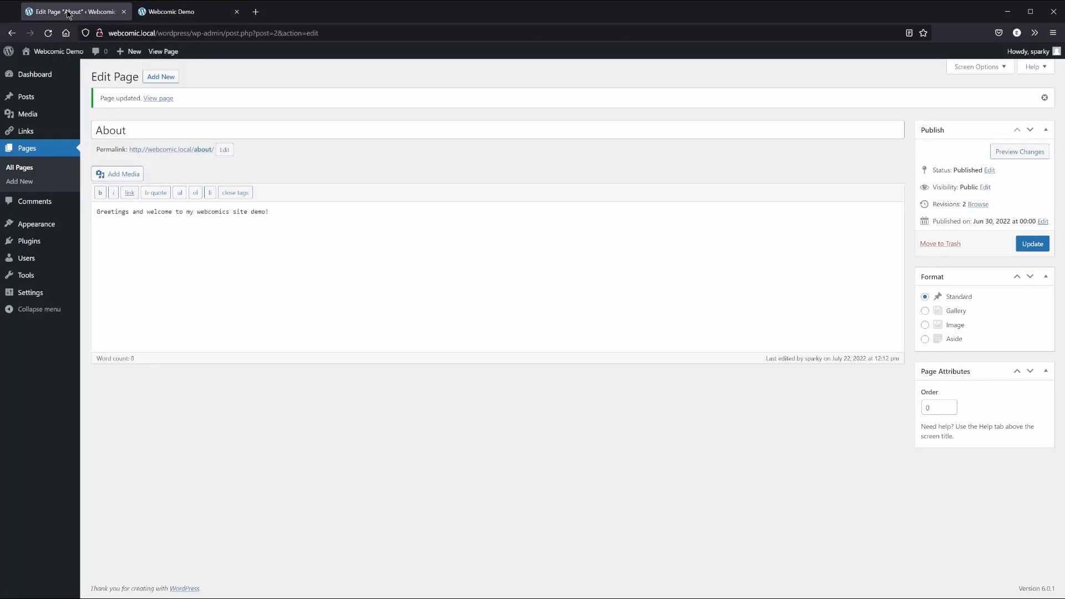
{"action": "left_click", "coordinate": [34, 100]}
{"action": "left_click", "coordinate": [31, 147]}
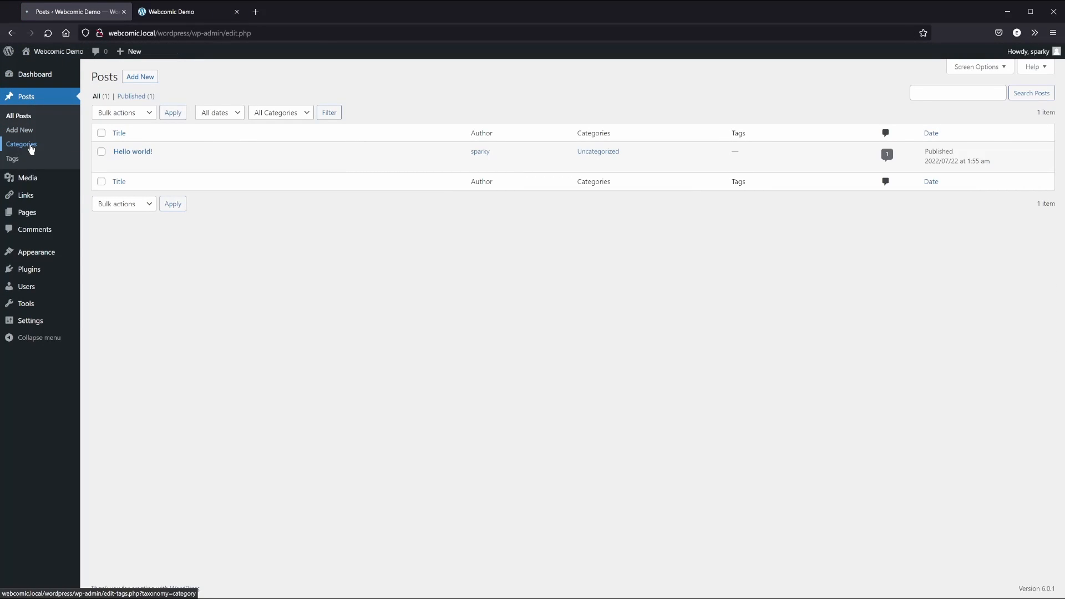
{"action": "mouse_move", "coordinate": [475, 164]}
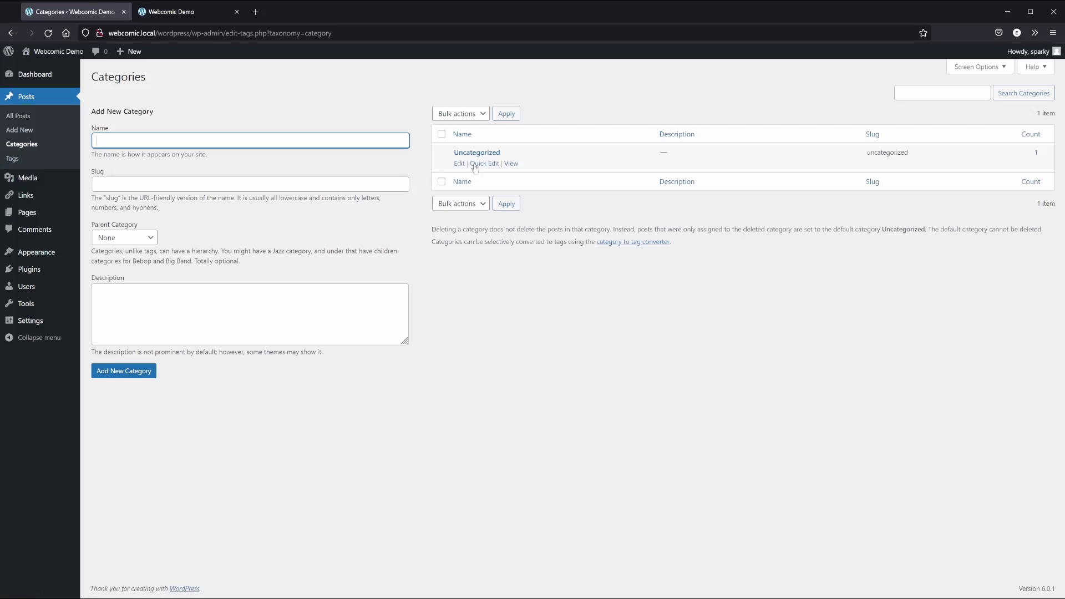
{"action": "left_click", "coordinate": [460, 163]}
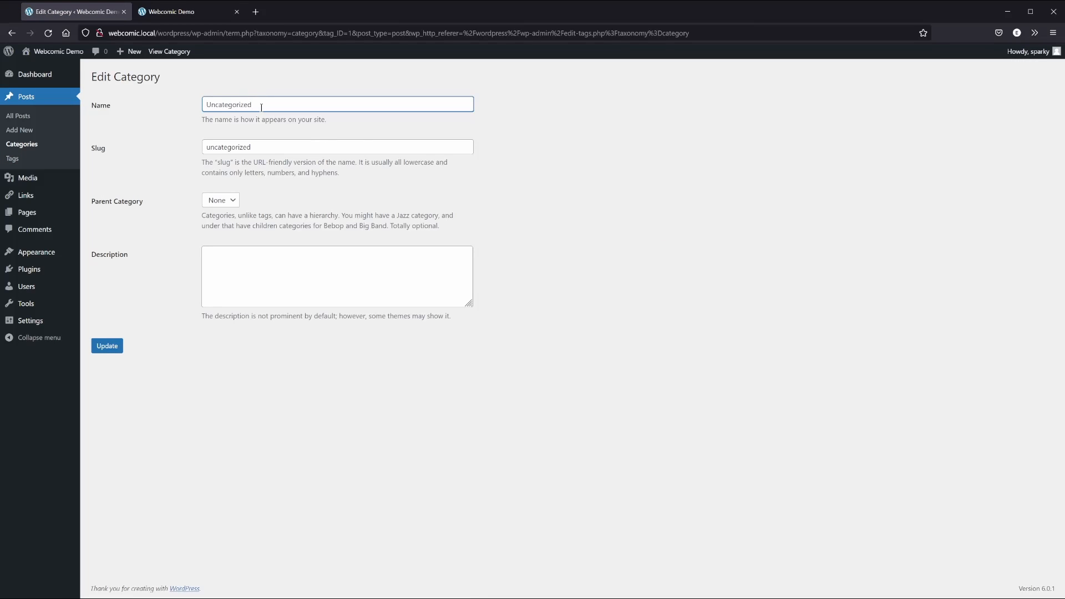
{"action": "left_click_drag", "start_coordinate": [253, 104], "coordinate": [178, 100]}
{"action": "type", "text": "Chapter 1"}
{"action": "key", "text": "Tab"}
{"action": "type", "text": "chapter-1"}
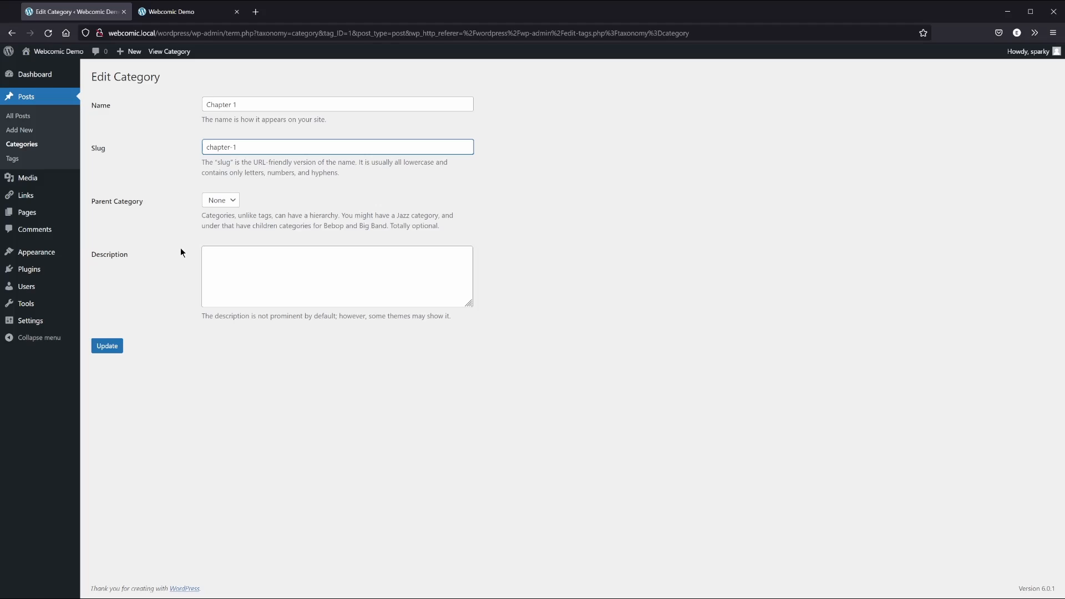
{"action": "left_click", "coordinate": [109, 346]}
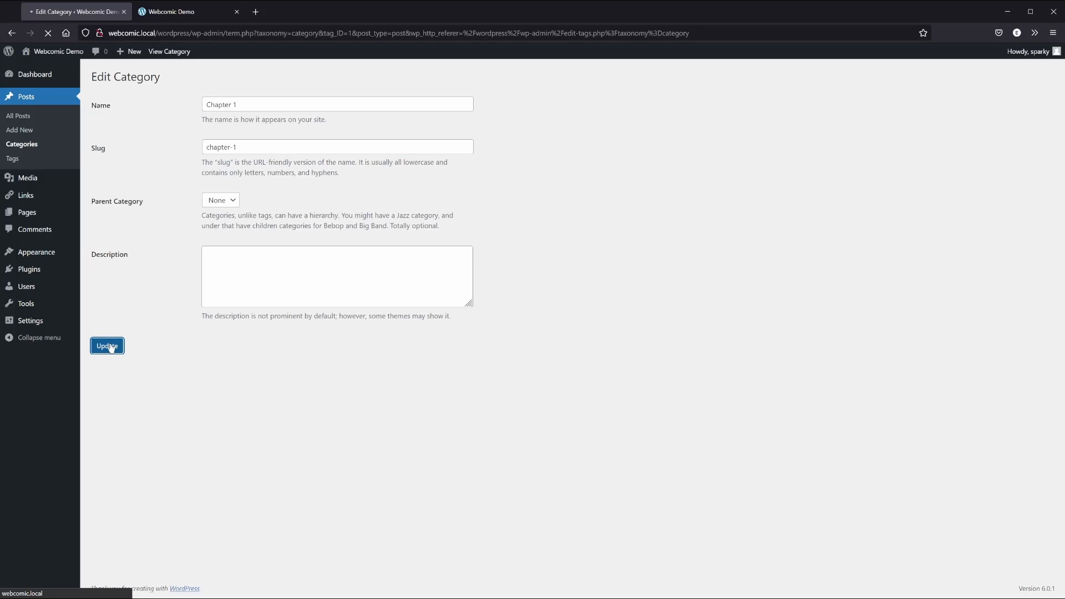
{"action": "left_click", "coordinate": [16, 116]}
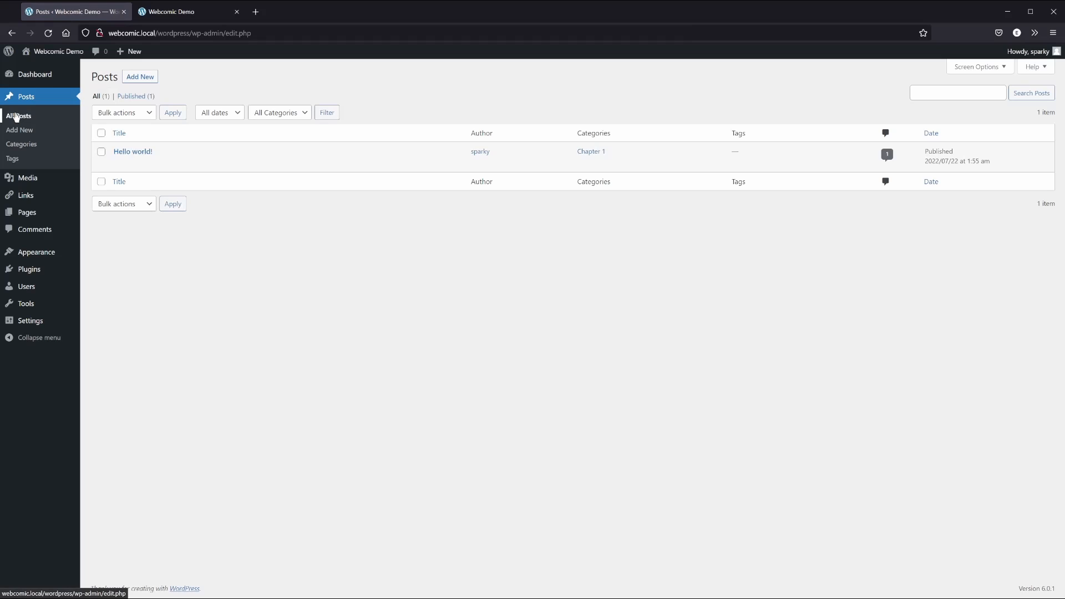
{"action": "left_click", "coordinate": [163, 16]}
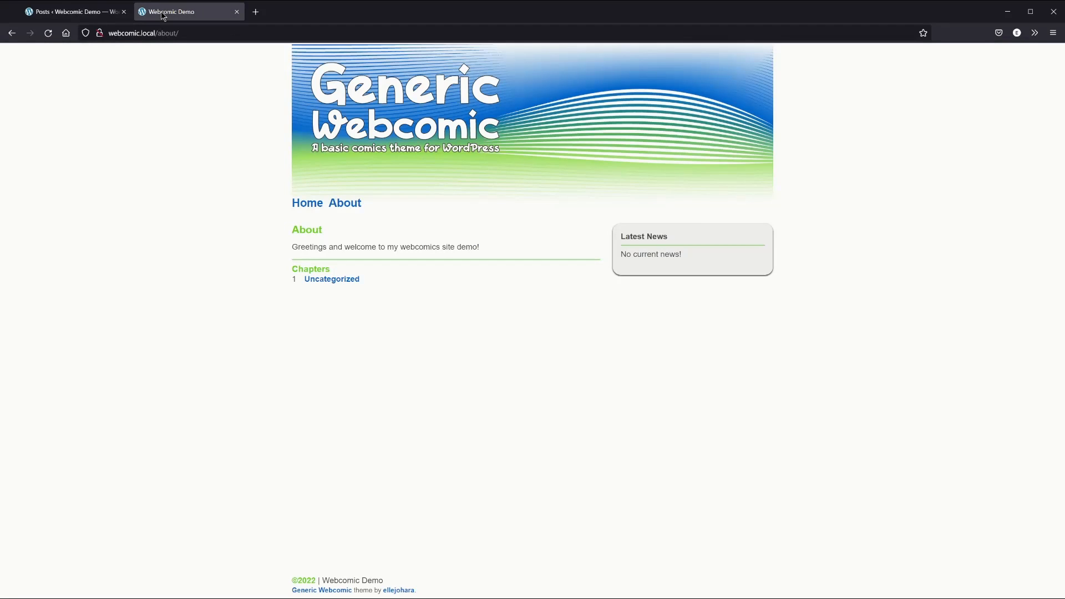
{"action": "left_click", "coordinate": [48, 34]}
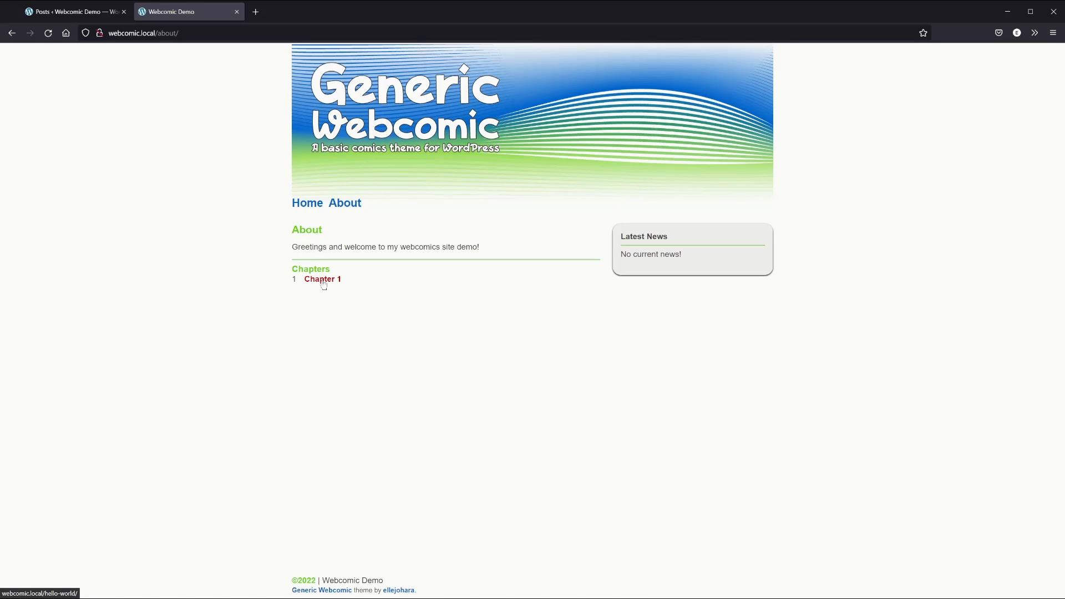
{"action": "left_click", "coordinate": [324, 282]}
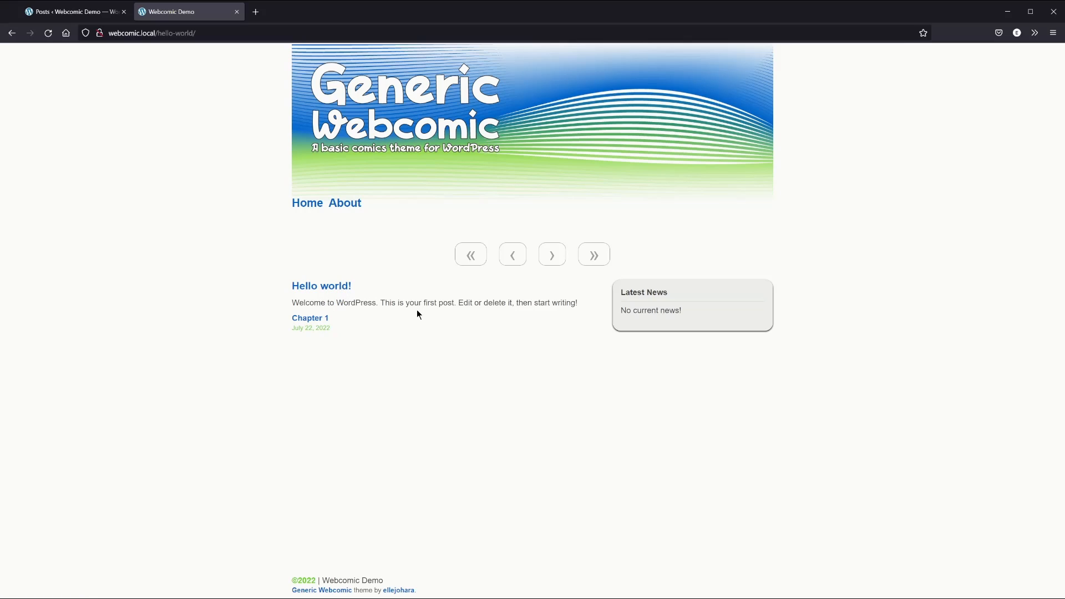
{"action": "left_click", "coordinate": [65, 14]}
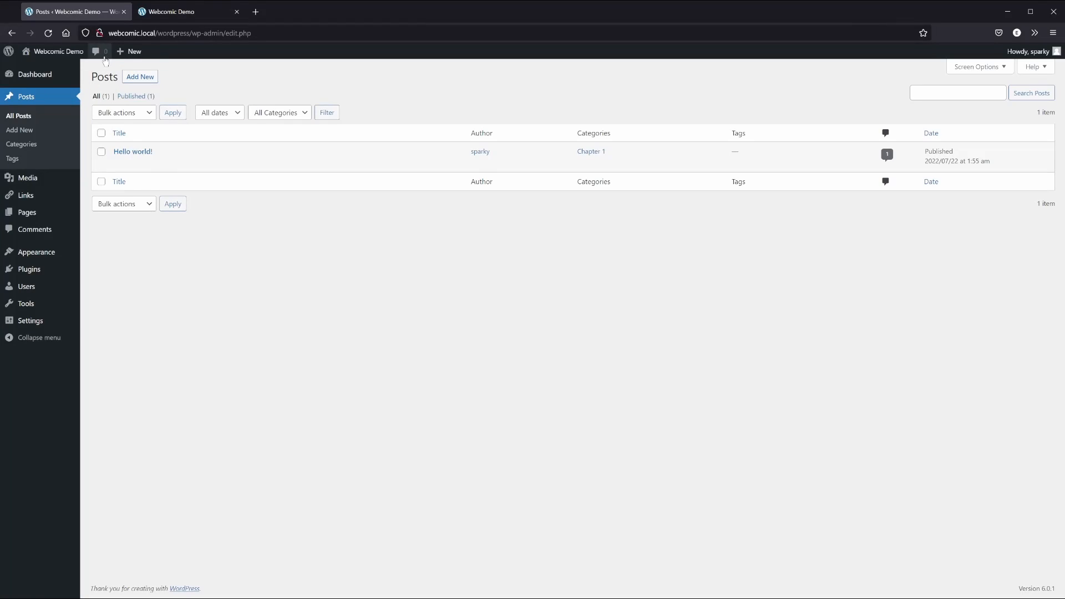
Retitle the Hello world! post 'Page 1' with permalink slug page-1
{"action": "mouse_move", "coordinate": [130, 161]}
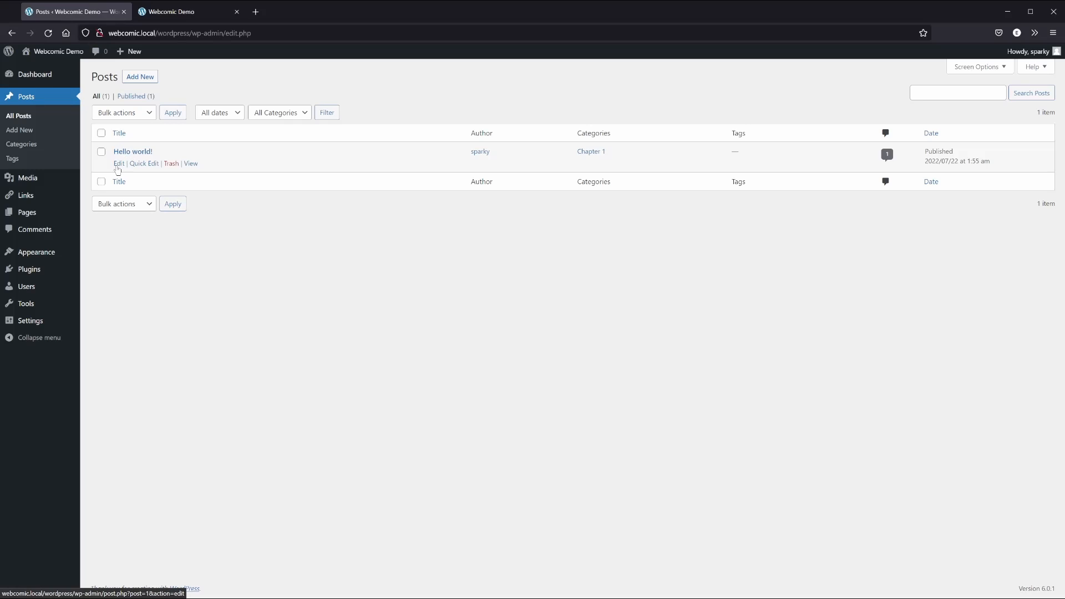
{"action": "left_click", "coordinate": [119, 164]}
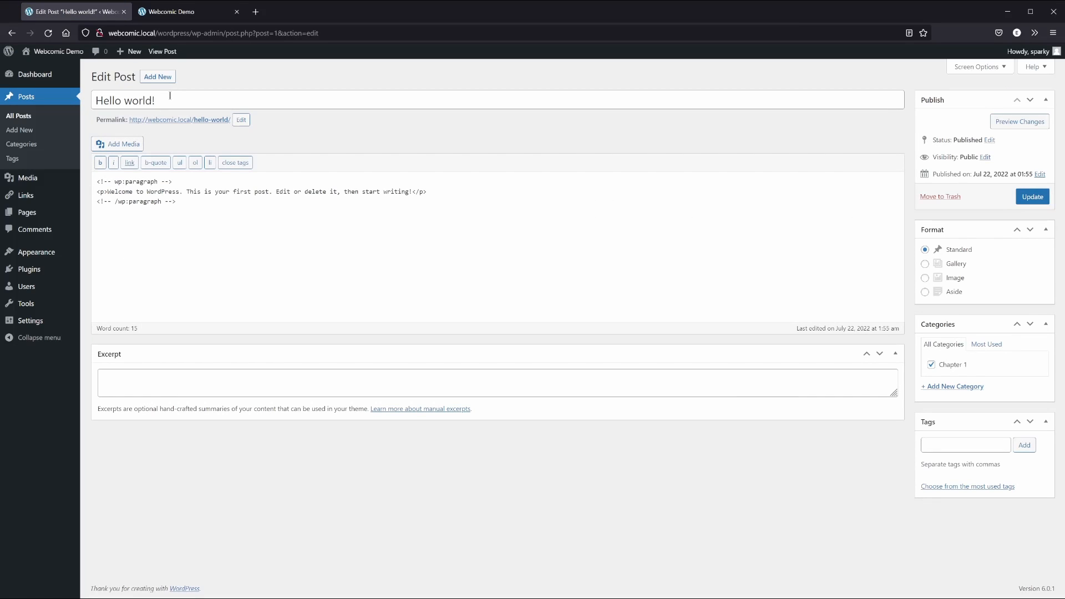
{"action": "left_click_drag", "start_coordinate": [169, 100], "coordinate": [87, 105]}
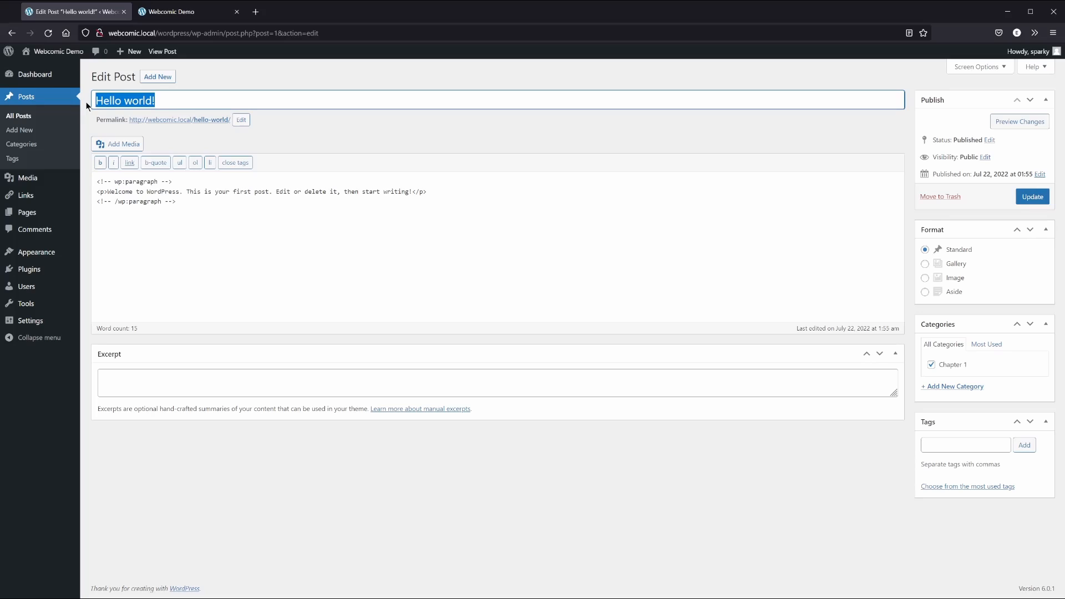
{"action": "type", "text": "Page "}
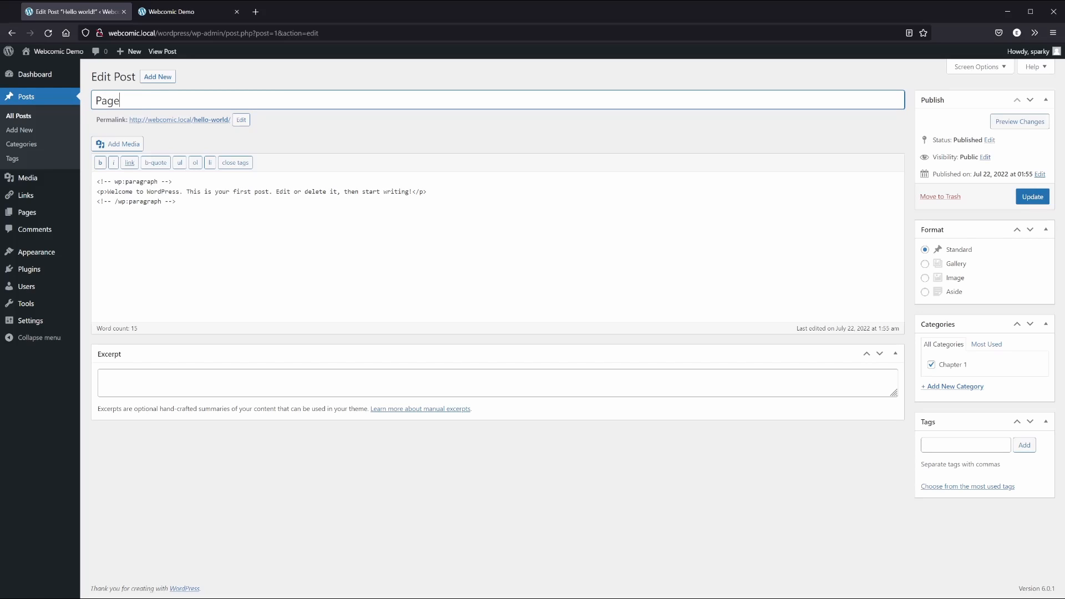
{"action": "type", "text": "1"}
{"action": "left_click", "coordinate": [242, 119]}
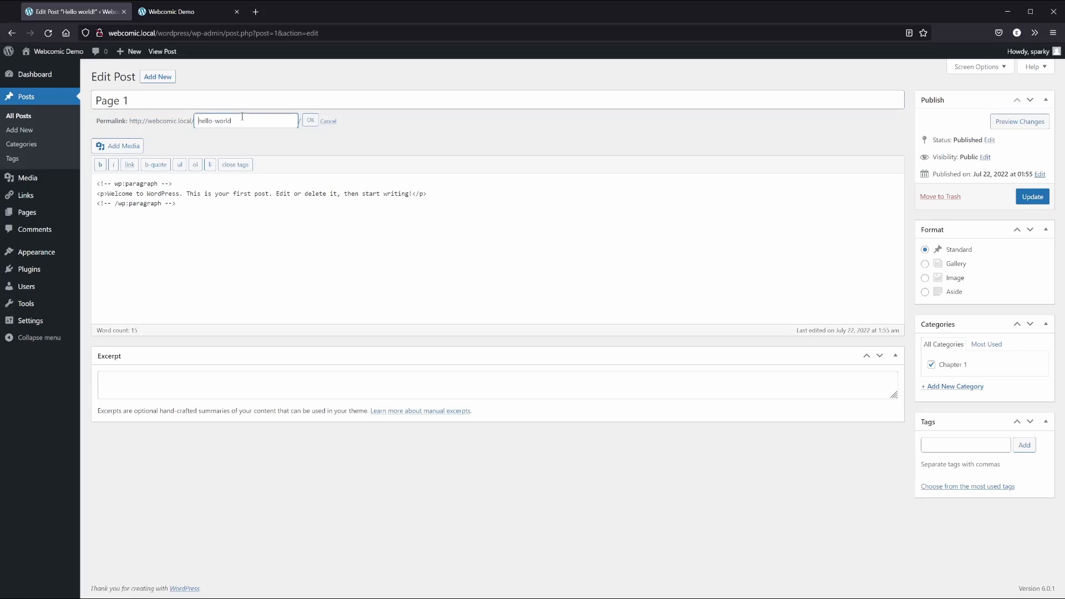
{"action": "left_click_drag", "start_coordinate": [230, 120], "coordinate": [168, 125]}
{"action": "type", "text": "page-1"}
{"action": "left_click", "coordinate": [310, 120]}
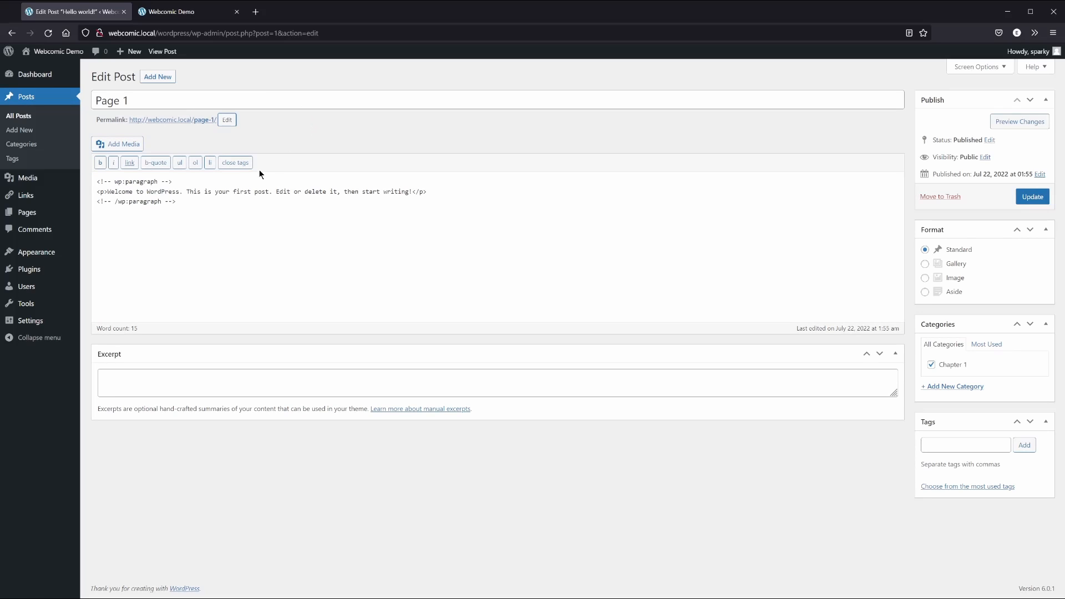
Clear the sample body text and set the post format to Image
{"action": "left_click_drag", "start_coordinate": [176, 221], "coordinate": [82, 170]}
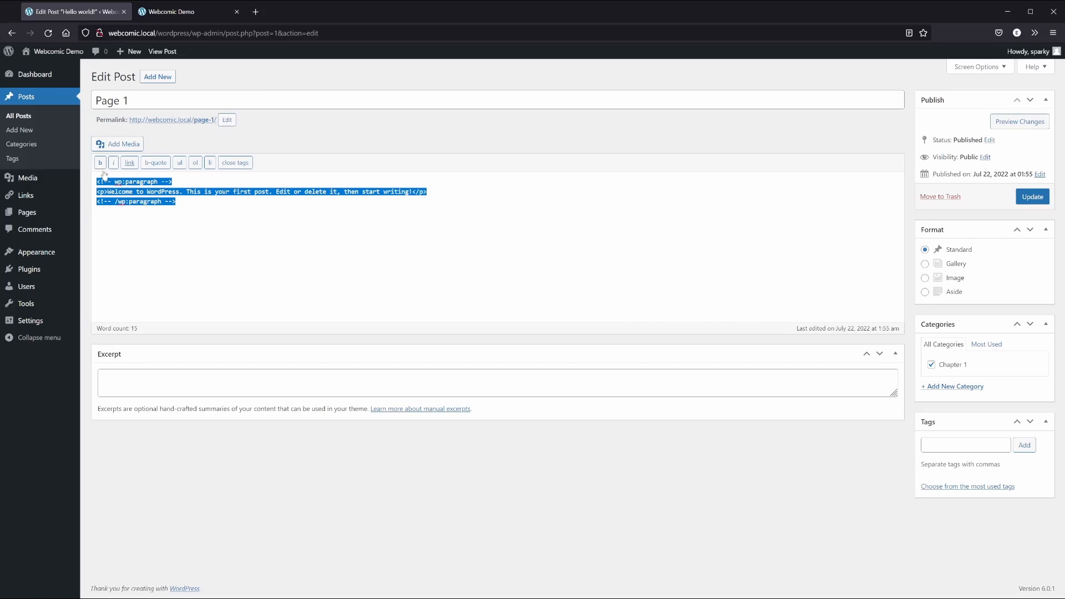
{"action": "key", "text": "Delete"}
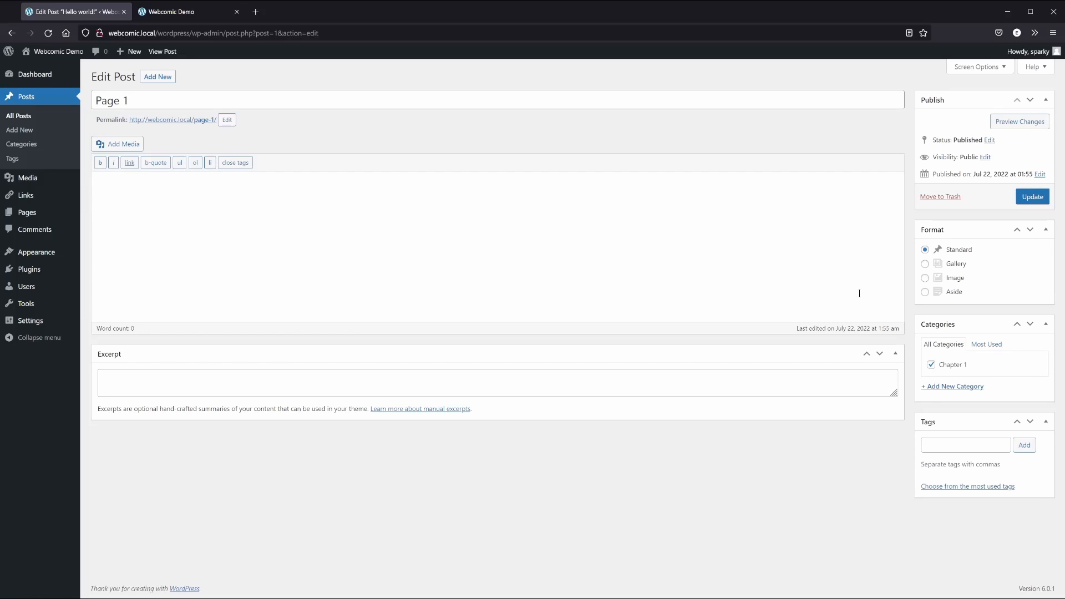
{"action": "left_click", "coordinate": [925, 278]}
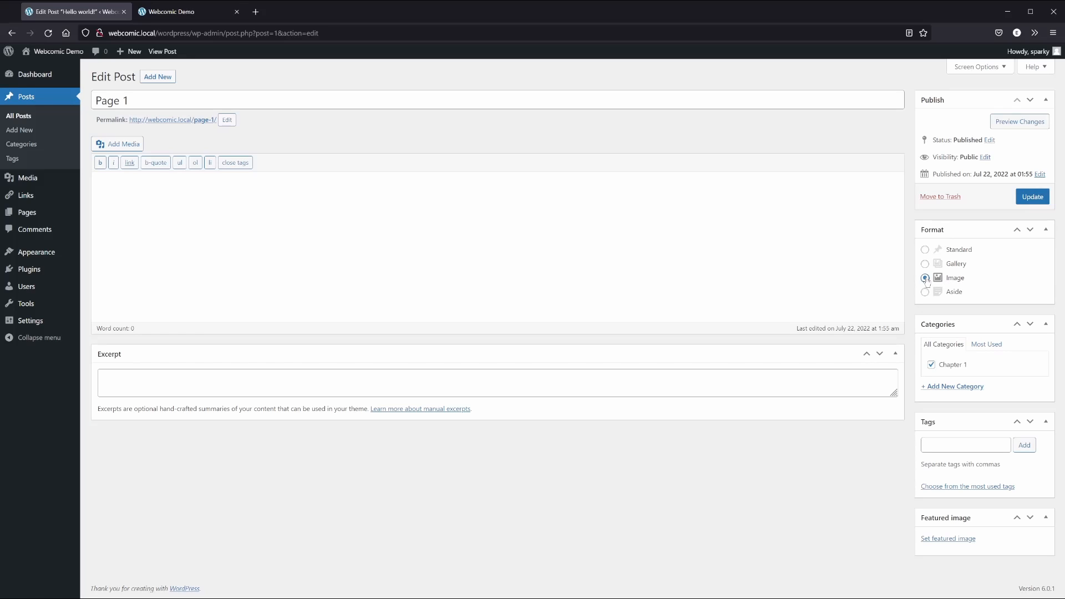
Upload 001.jpg from the comic images folder and set it as Page 1's featured image
{"action": "left_click", "coordinate": [950, 539]}
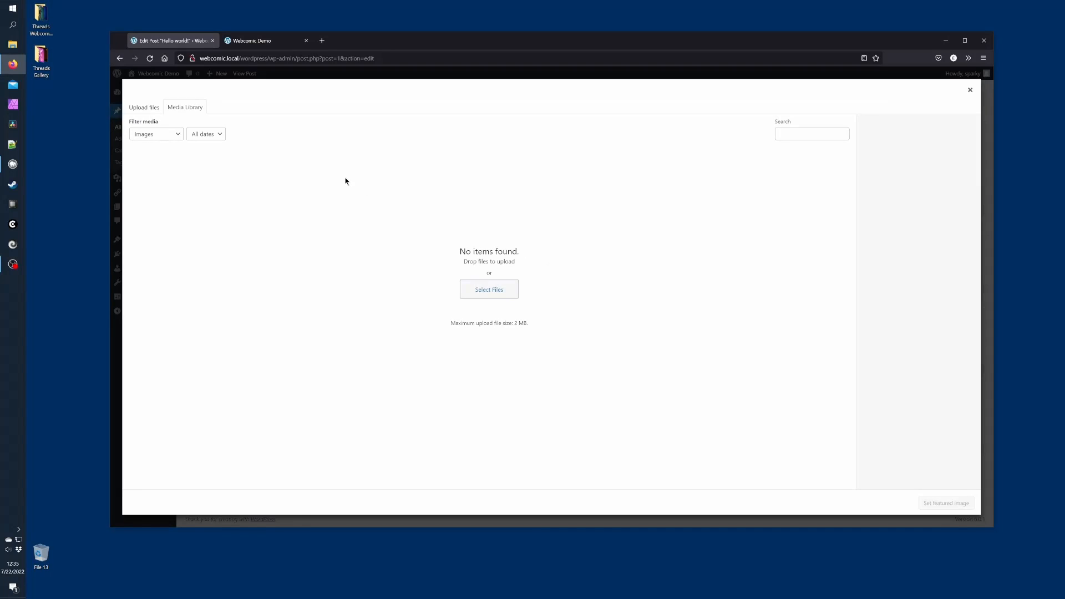
{"action": "double_click", "coordinate": [44, 18]}
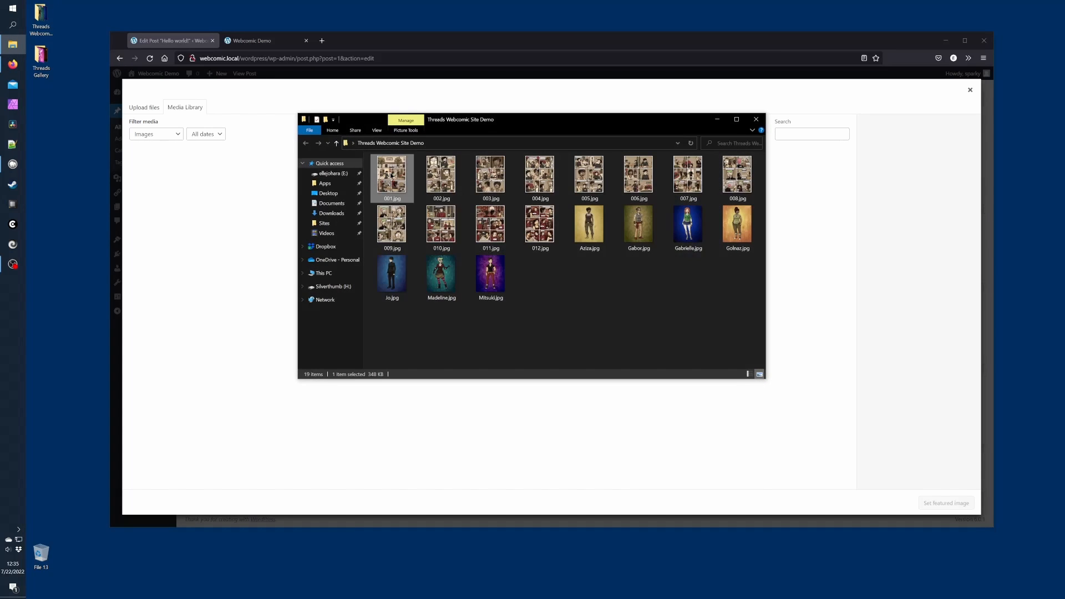
{"action": "left_click_drag", "start_coordinate": [392, 177], "coordinate": [255, 188]}
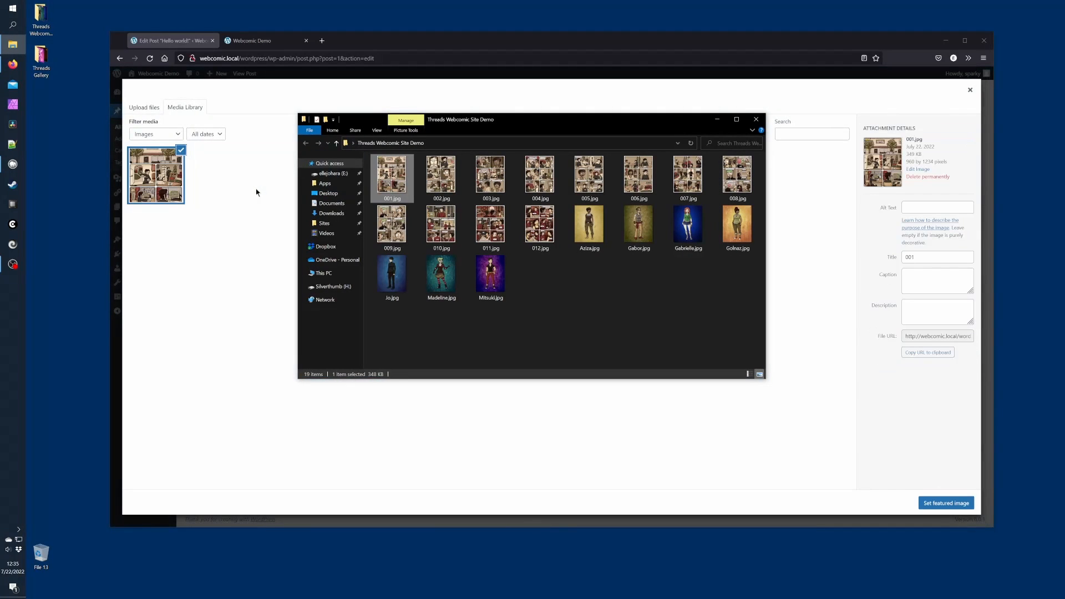
{"action": "left_click", "coordinate": [451, 42]}
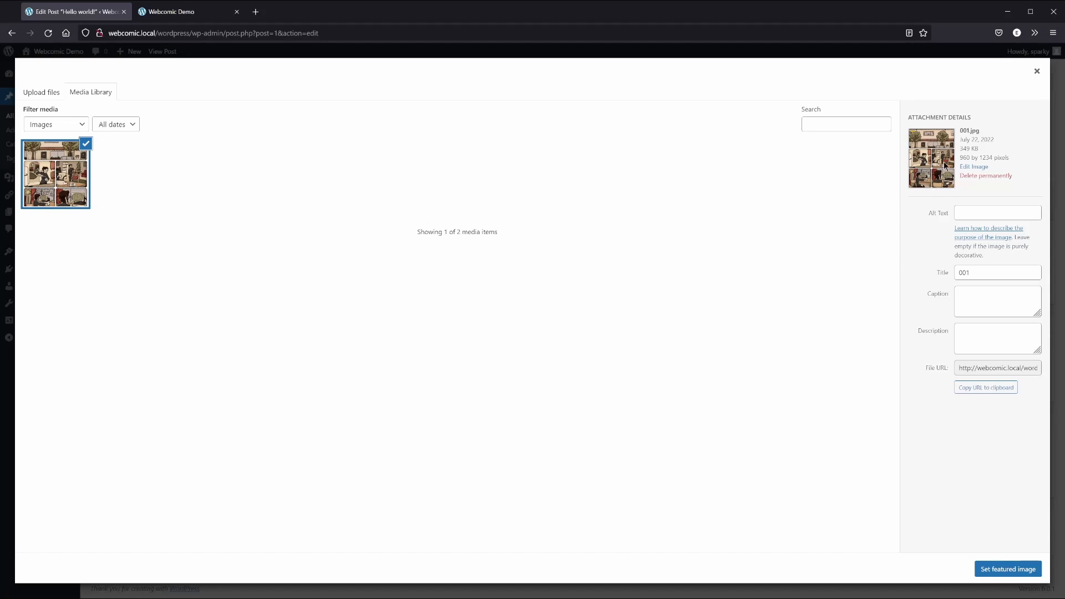
{"action": "left_click", "coordinate": [997, 571]}
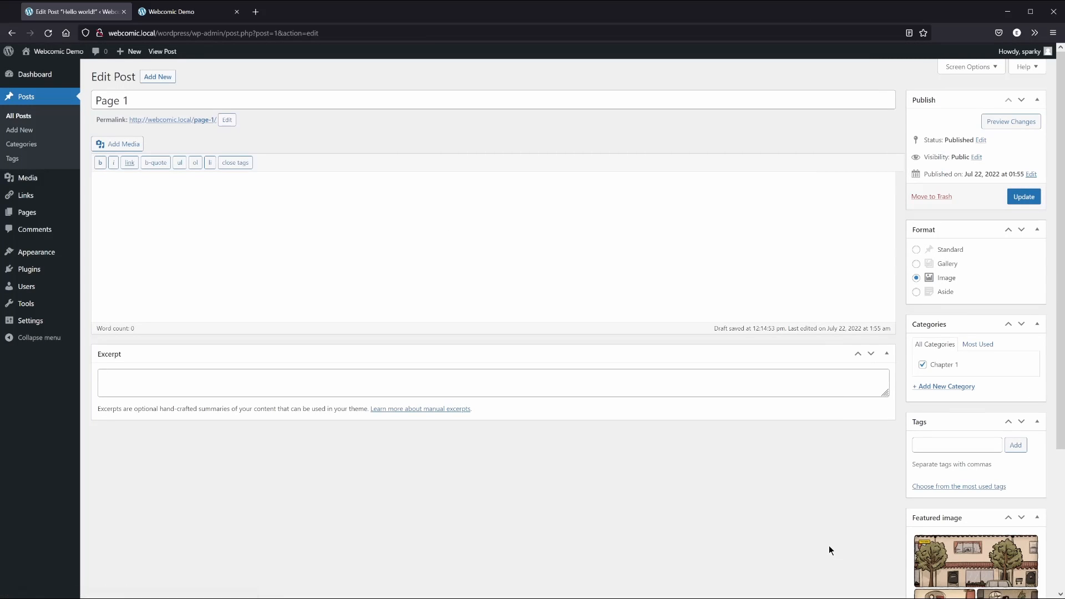
Tag Page 1 'jo' and add the body line 'Jo pours herself a beverage and sits down to do some writing.'
{"action": "scroll", "coordinate": [829, 544], "scroll_direction": "down", "scroll_amount": 3}
{"action": "scroll", "coordinate": [830, 545], "scroll_direction": "down", "scroll_amount": 2}
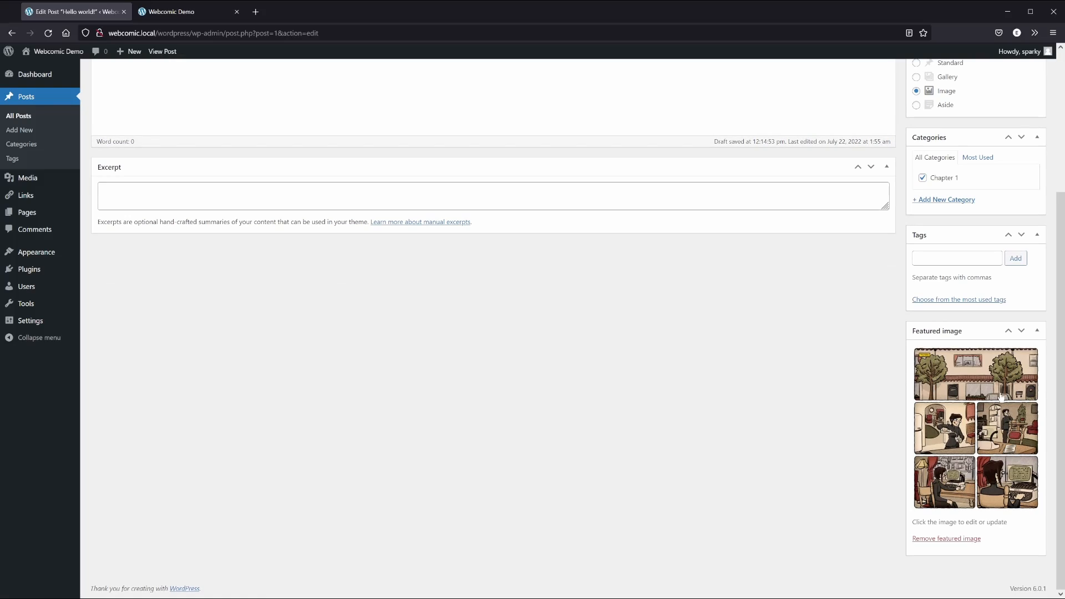
{"action": "left_click", "coordinate": [939, 257]}
{"action": "type", "text": "jo"}
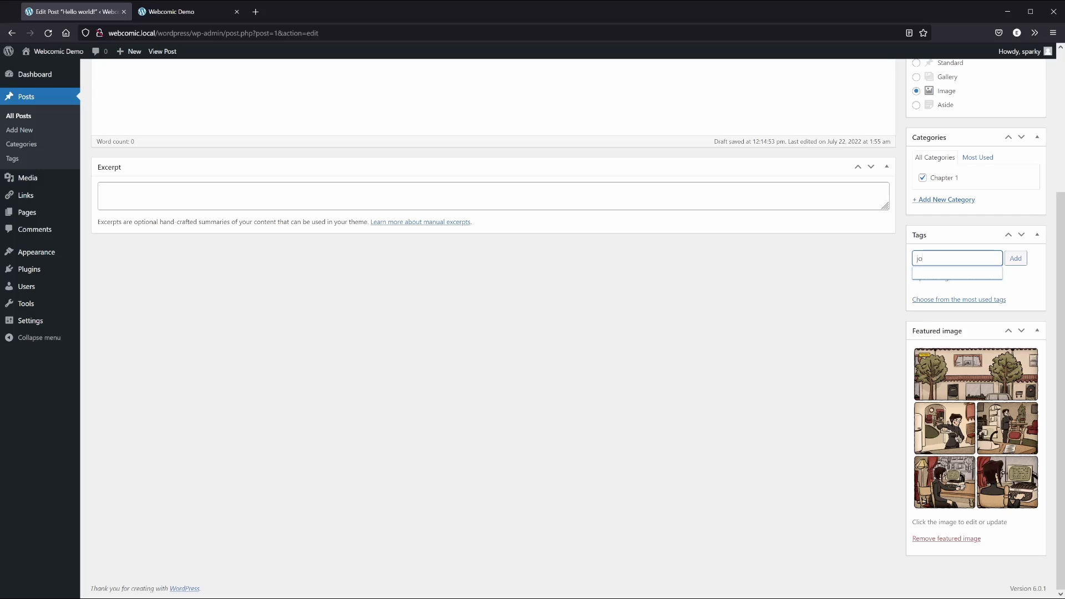
{"action": "left_click", "coordinate": [1014, 259]}
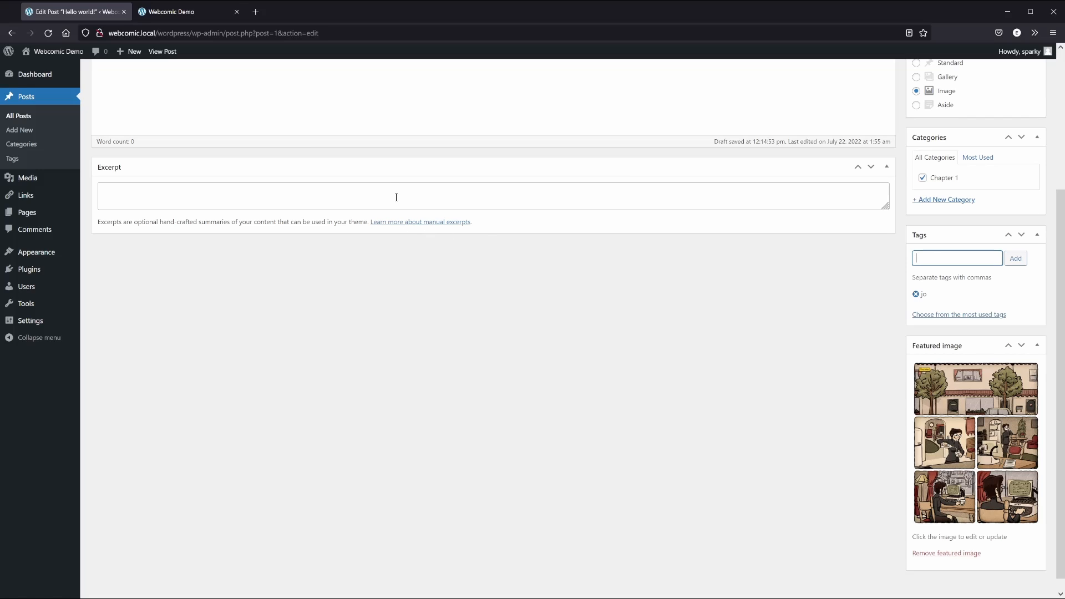
{"action": "scroll", "coordinate": [396, 197], "scroll_direction": "up", "scroll_amount": 3}
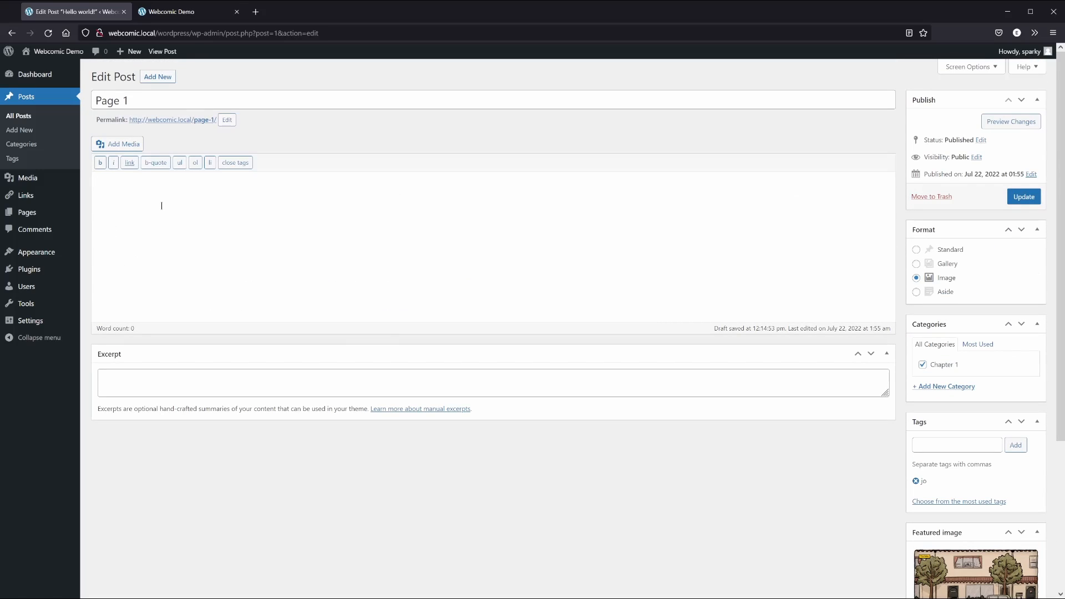
{"action": "type", "text": "Jo pours herself a beverage and sits down to do some writing."}
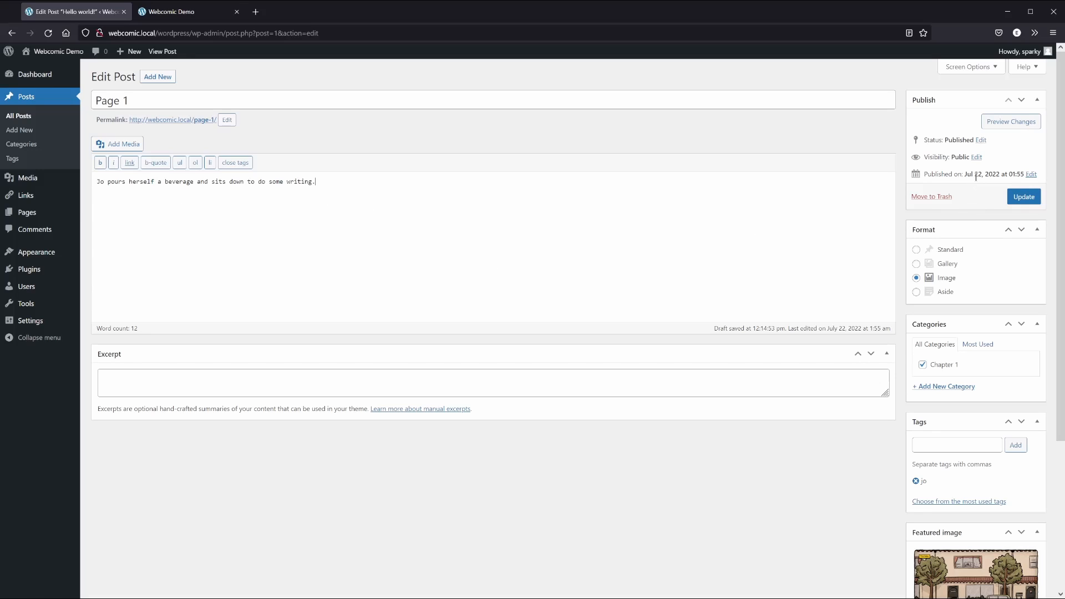
Set the publish date to Jul 1, 2022 00:00 and update the post
{"action": "left_click", "coordinate": [1031, 176]}
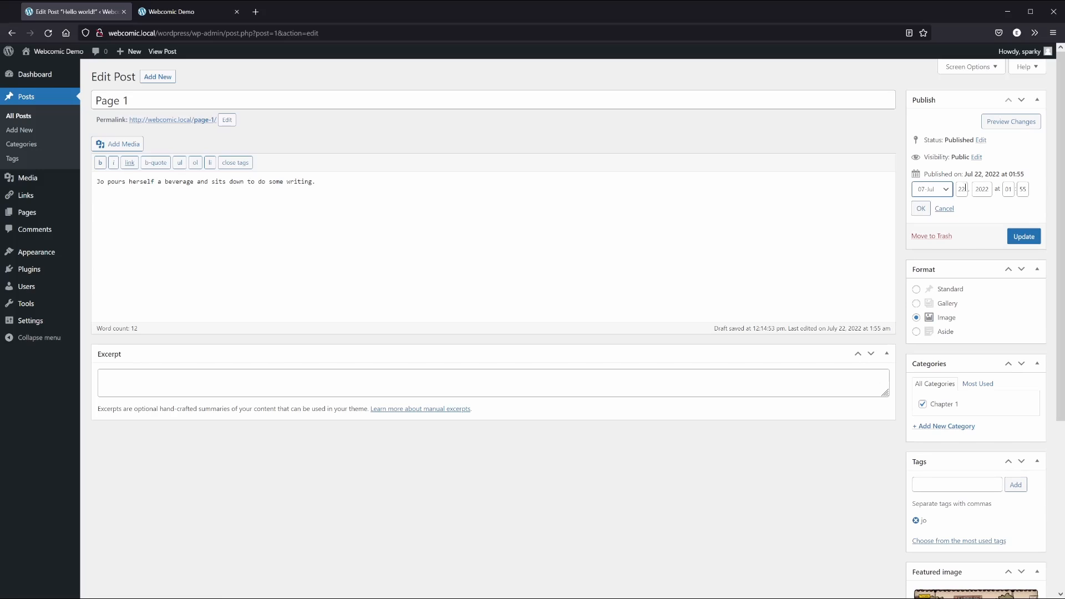
{"action": "key", "text": "Tab"}
{"action": "type", "text": "1"}
{"action": "key", "text": "Tab"}
{"action": "key", "text": "Tab"}
{"action": "type", "text": "0"}
{"action": "key", "text": "Tab"}
{"action": "type", "text": "00"}
{"action": "left_click", "coordinate": [921, 209]}
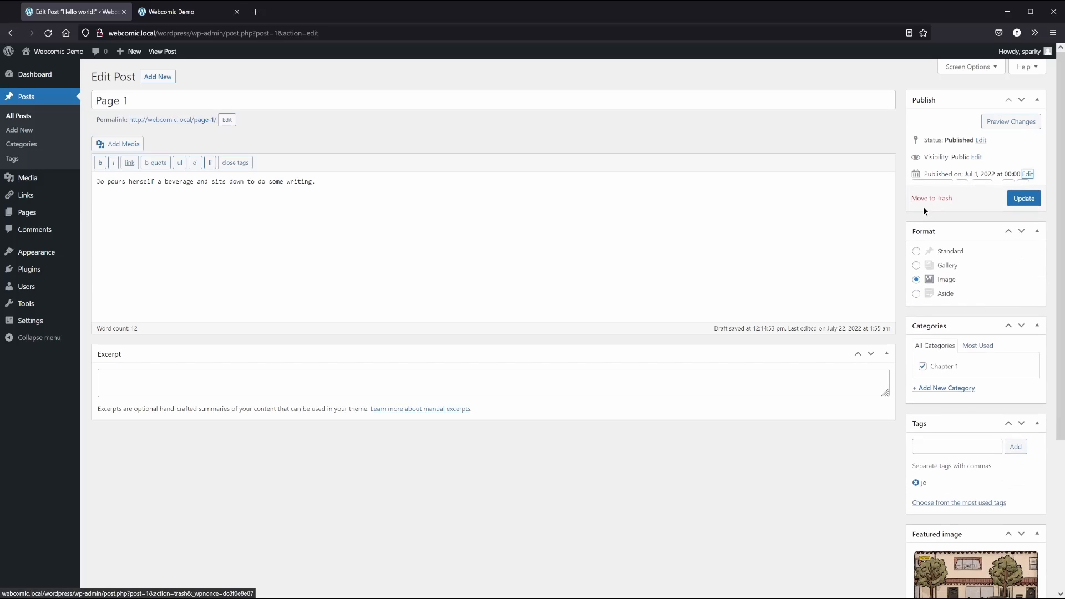
{"action": "left_click", "coordinate": [1024, 200]}
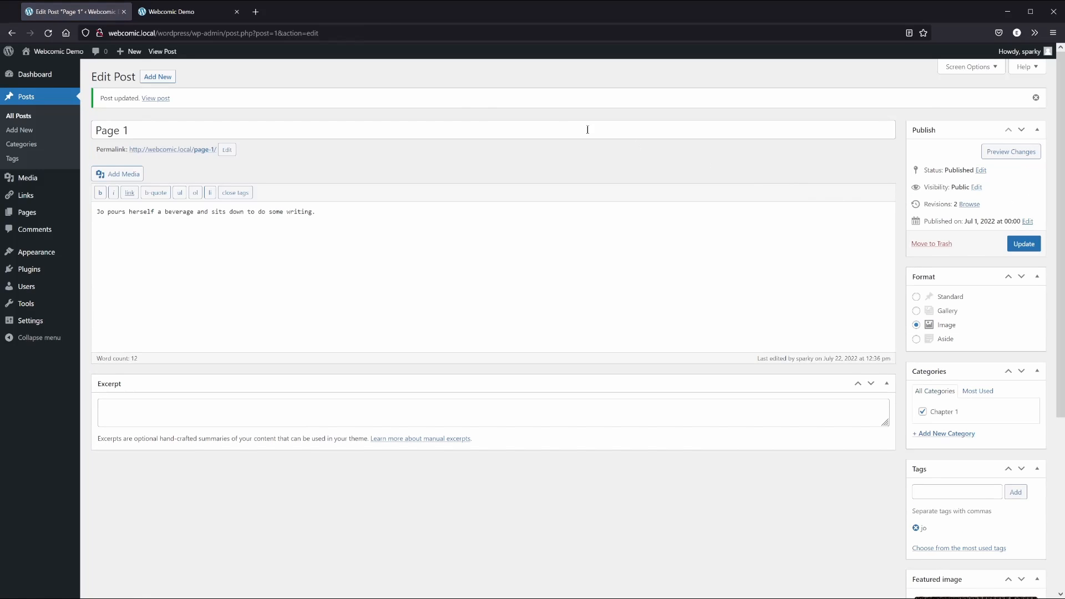
Check the live /page-1/ post with its comic, caption and date, then return to the editor
{"action": "left_click", "coordinate": [179, 12]}
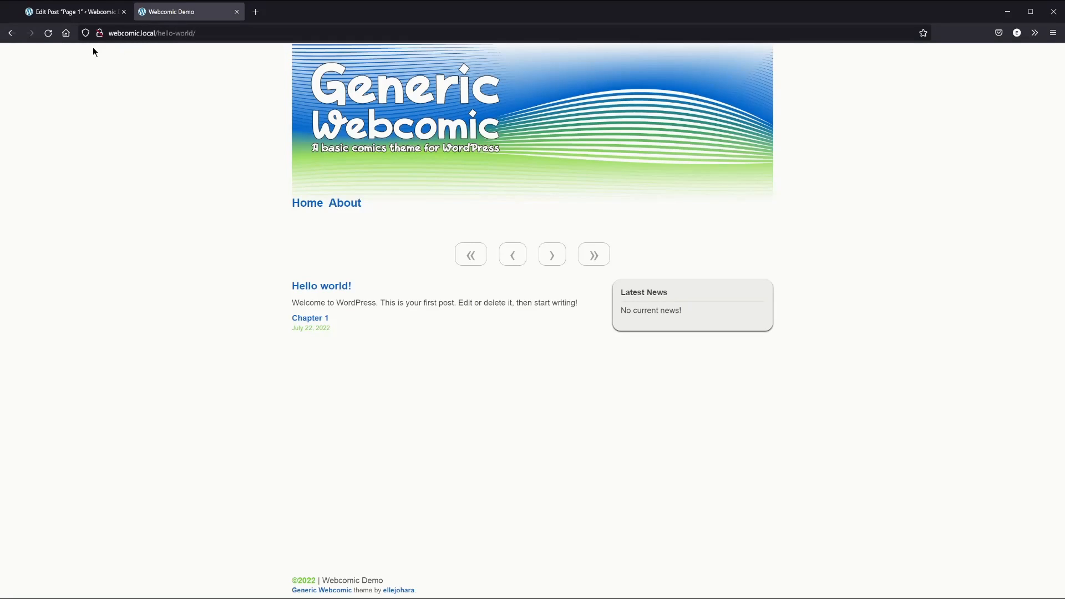
{"action": "left_click", "coordinate": [48, 33]}
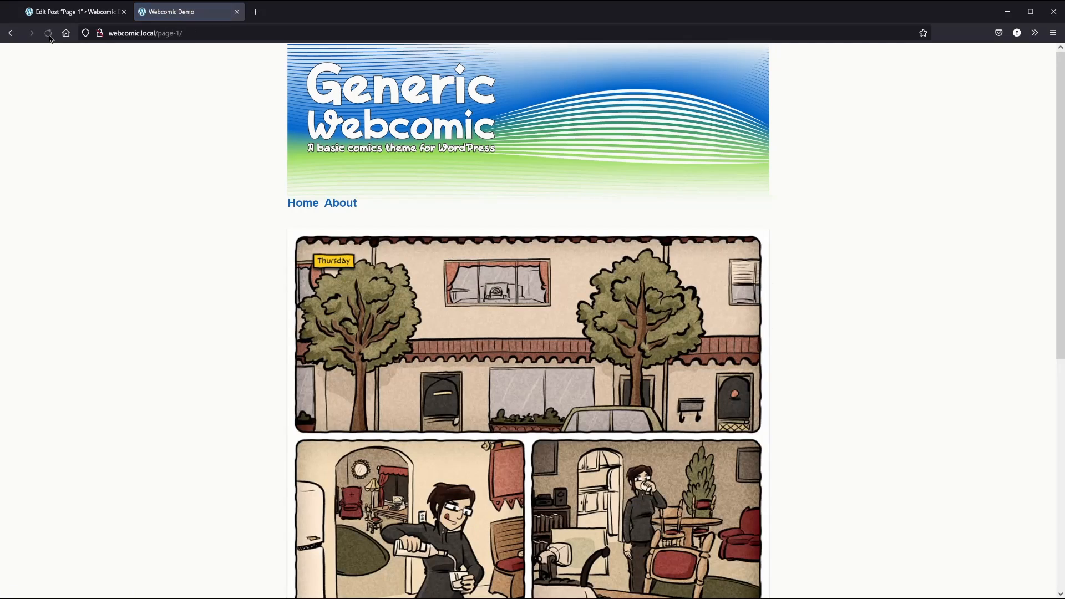
{"action": "scroll", "coordinate": [180, 254], "scroll_direction": "down", "scroll_amount": 7}
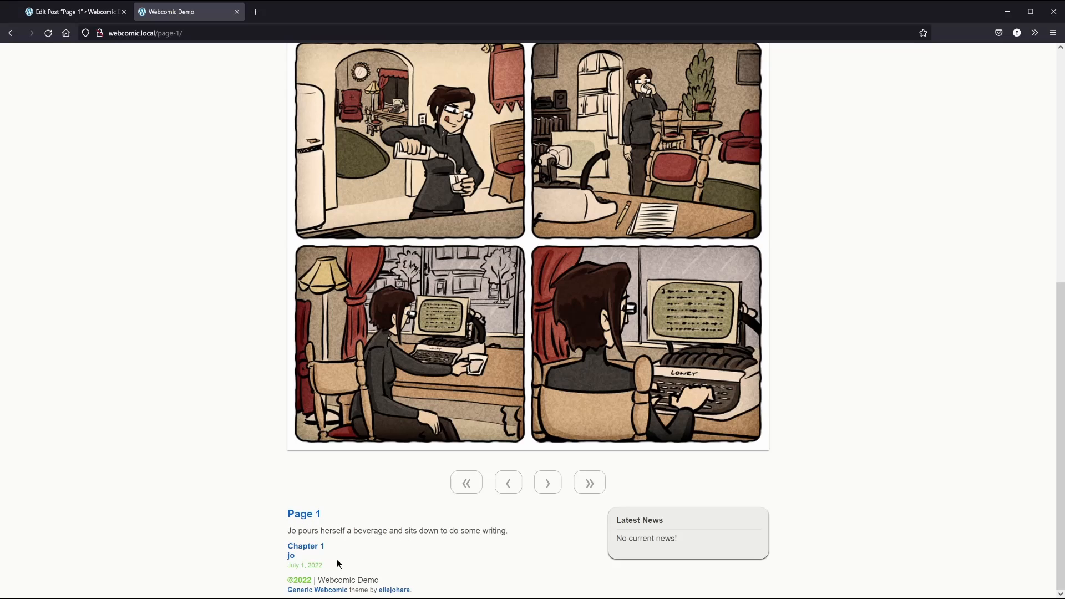
{"action": "key", "text": "ctrl+shift+Tab"}
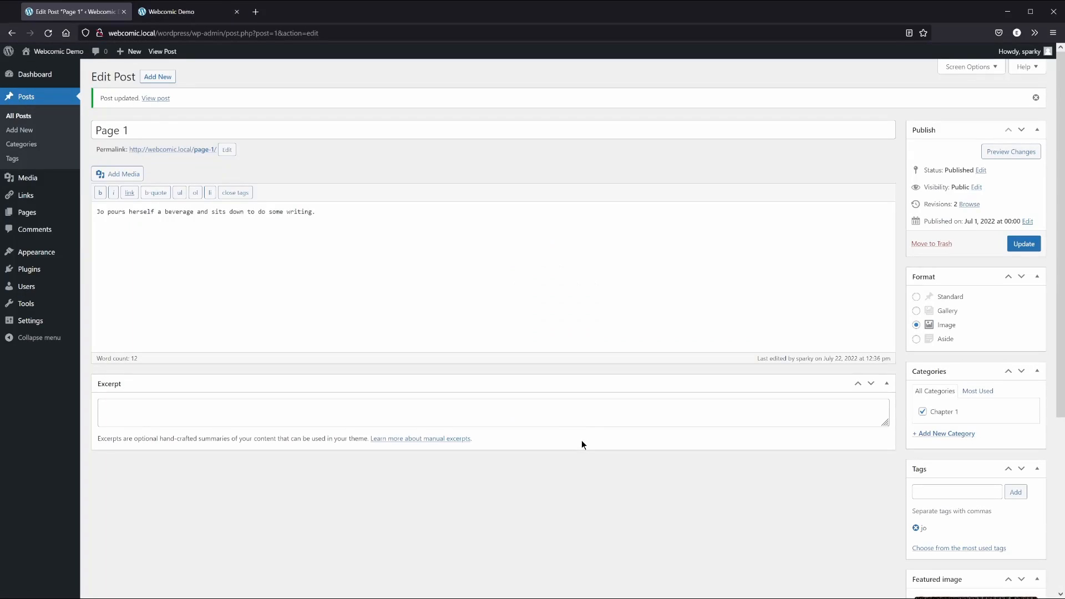
Create a new post titled 'Page 2' with body 'Jo's computer unexpectedly dies.' in Image format
{"action": "left_click", "coordinate": [162, 79]}
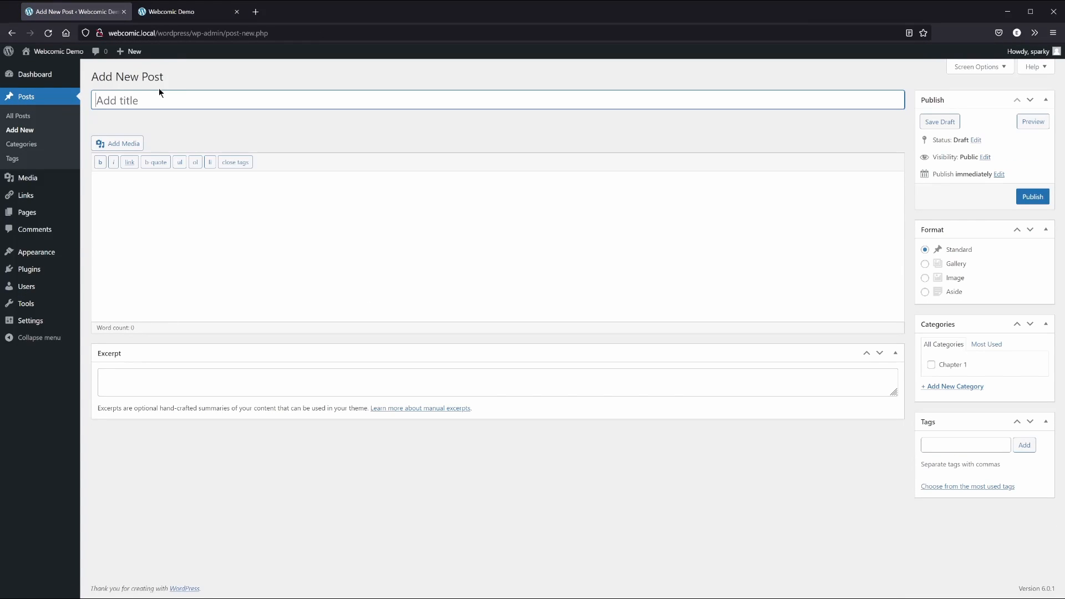
{"action": "type", "text": "Page 2"}
{"action": "key", "text": "Tab"}
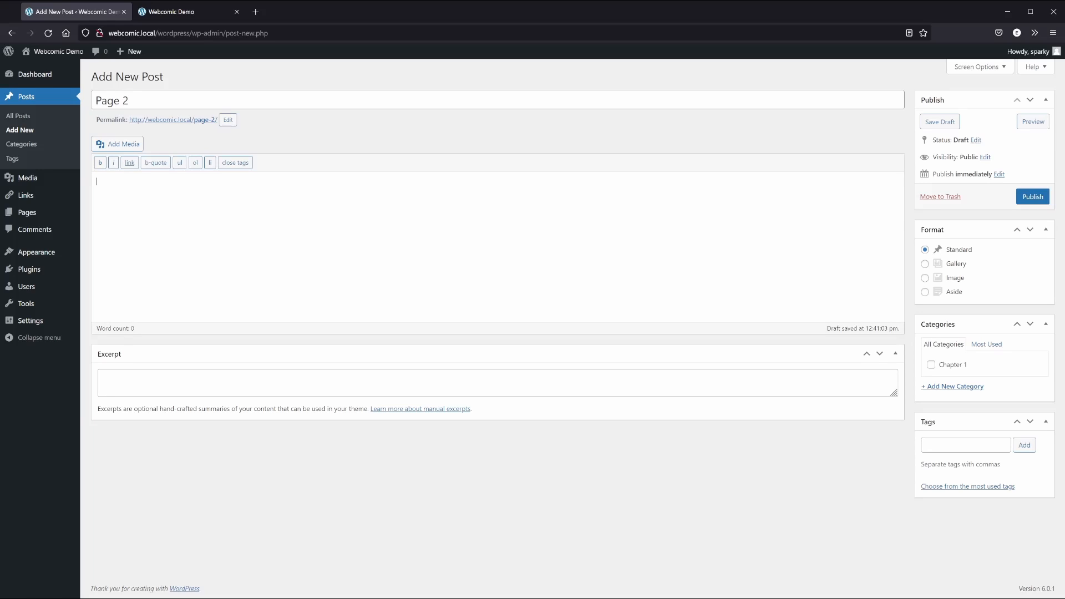
{"action": "type", "text": "Jo's computer unexpectedly dies."}
{"action": "left_click", "coordinate": [925, 278]}
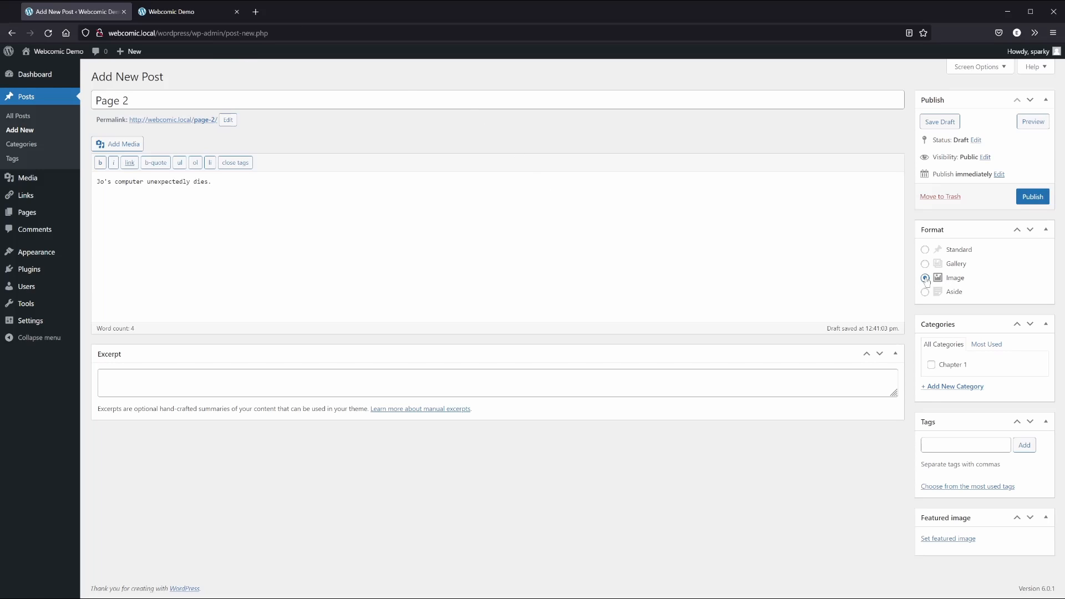
Upload 002.jpg as Page 2's featured image and file the post under Chapter 1
{"action": "left_click", "coordinate": [951, 539]}
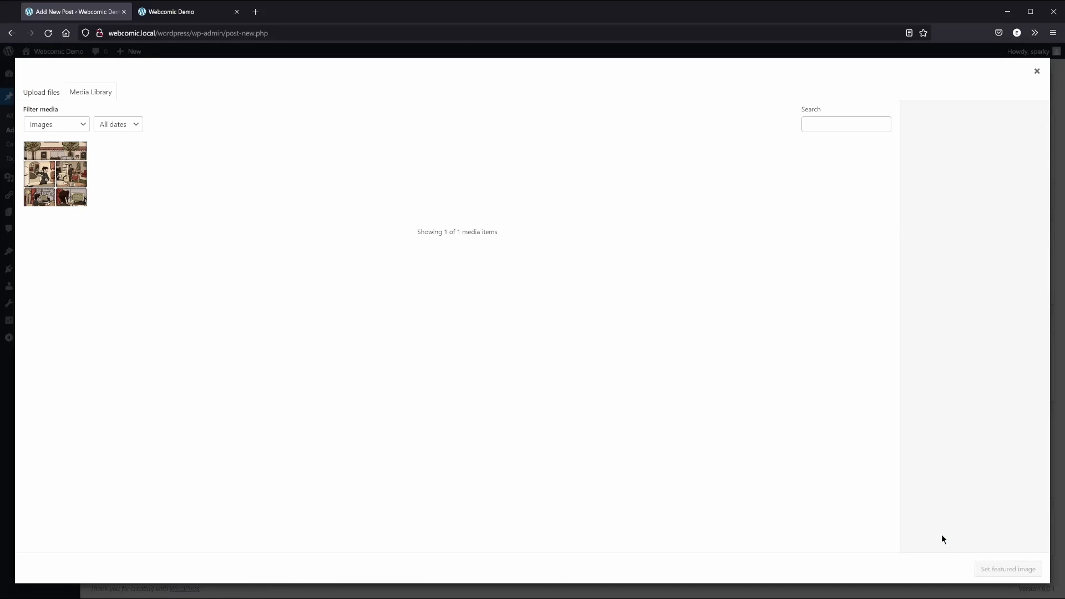
{"action": "key", "text": "alt+Tab"}
{"action": "left_click_drag", "start_coordinate": [444, 180], "coordinate": [248, 191]}
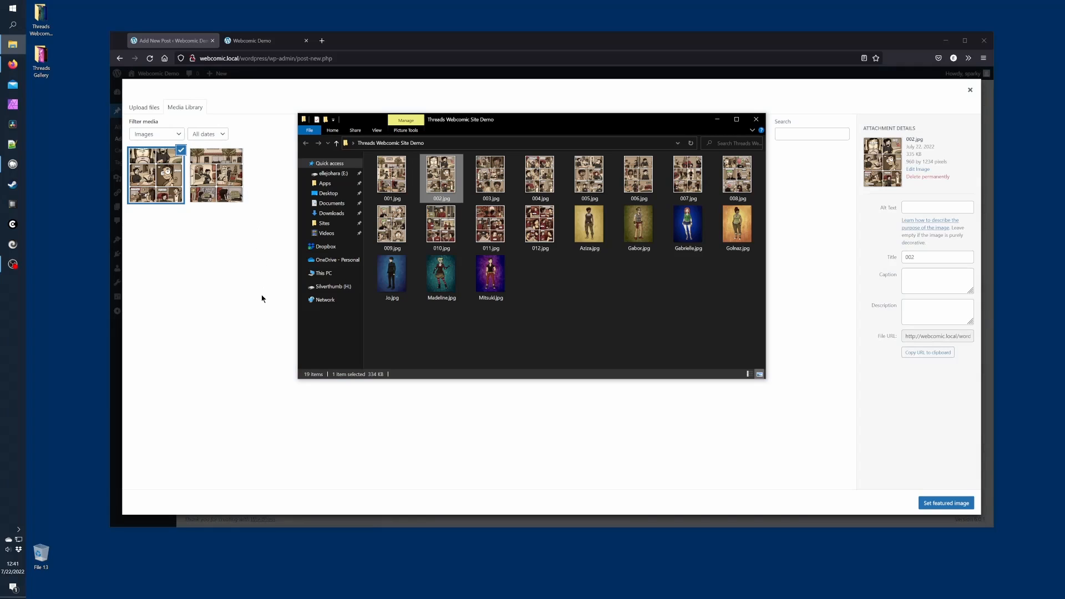
{"action": "left_click", "coordinate": [261, 299]}
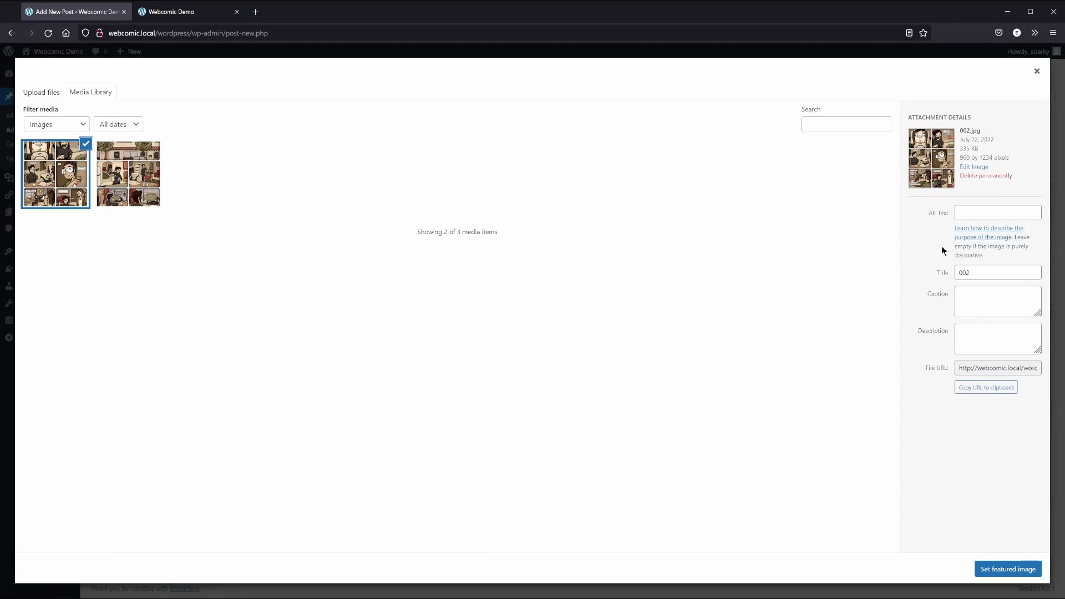
{"action": "left_click", "coordinate": [992, 570]}
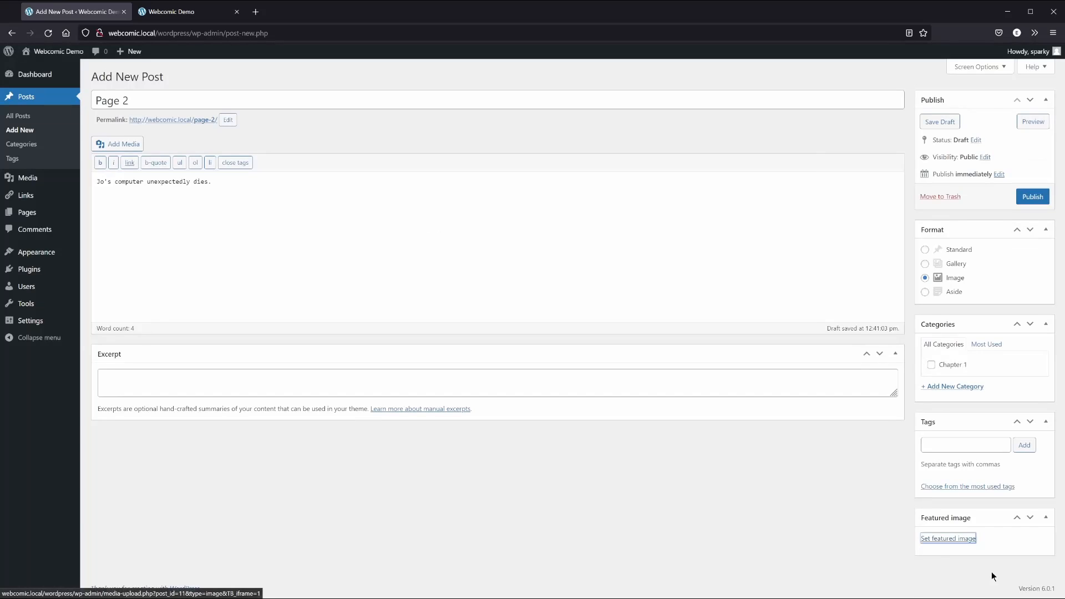
{"action": "left_click", "coordinate": [945, 369]}
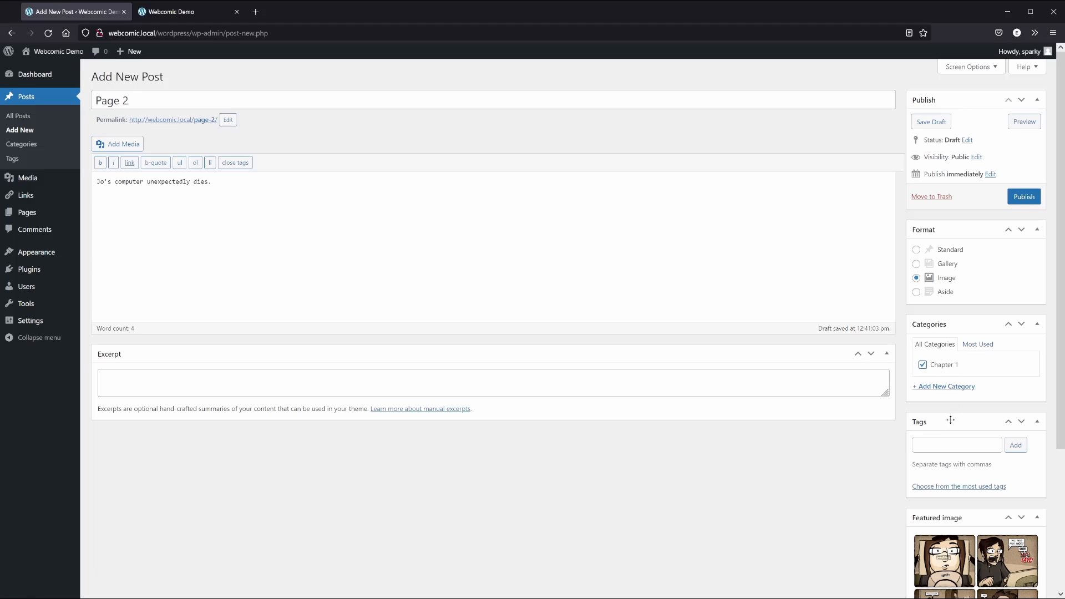
Add the tags 'jo' and 'gabor' to the Page 2 post
{"action": "scroll", "coordinate": [901, 471], "scroll_direction": "down", "scroll_amount": 3}
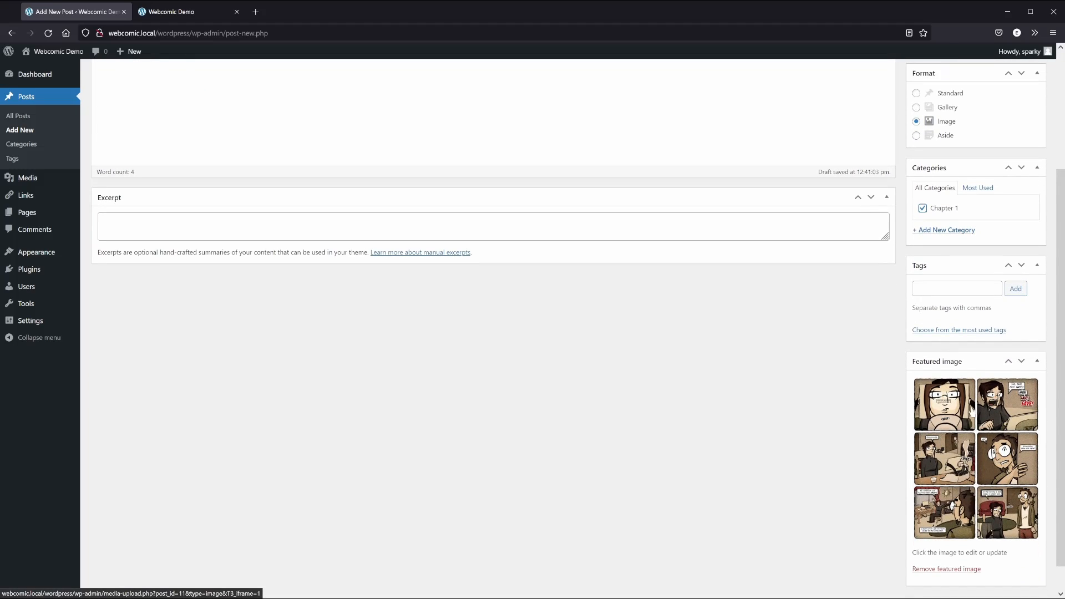
{"action": "left_click", "coordinate": [943, 288]}
{"action": "type", "text": "j"}
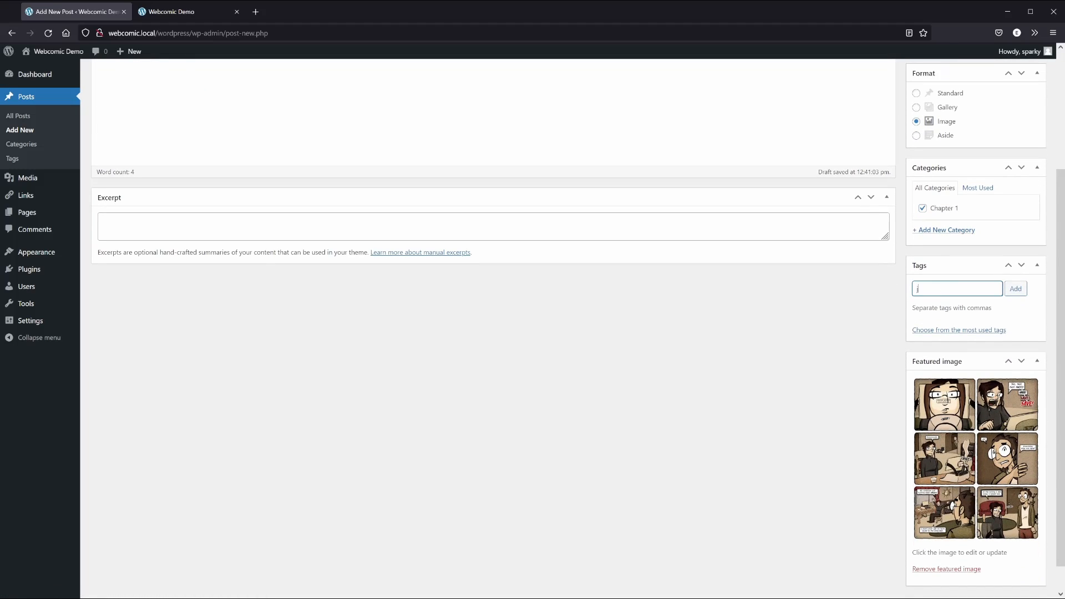
{"action": "type", "text": "o, gabor"}
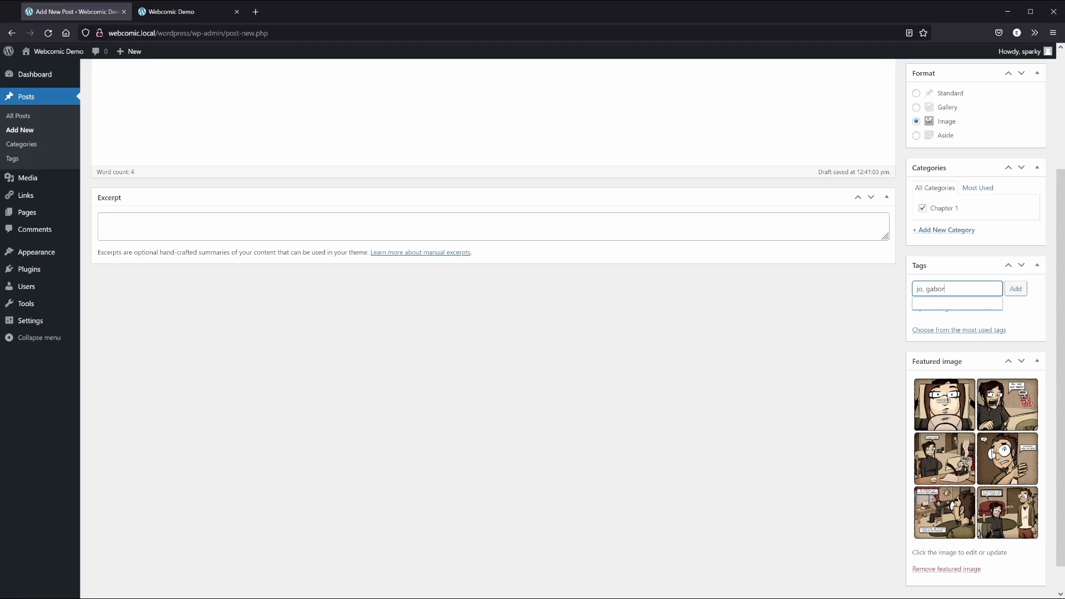
{"action": "left_click", "coordinate": [1016, 289]}
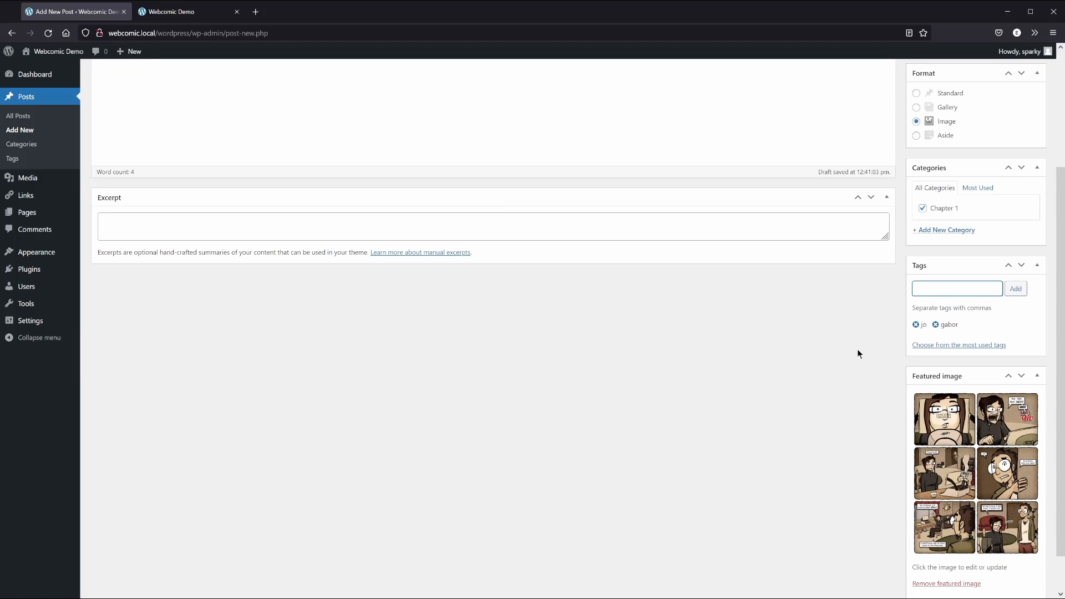
{"action": "scroll", "coordinate": [890, 355], "scroll_direction": "down", "scroll_amount": 2}
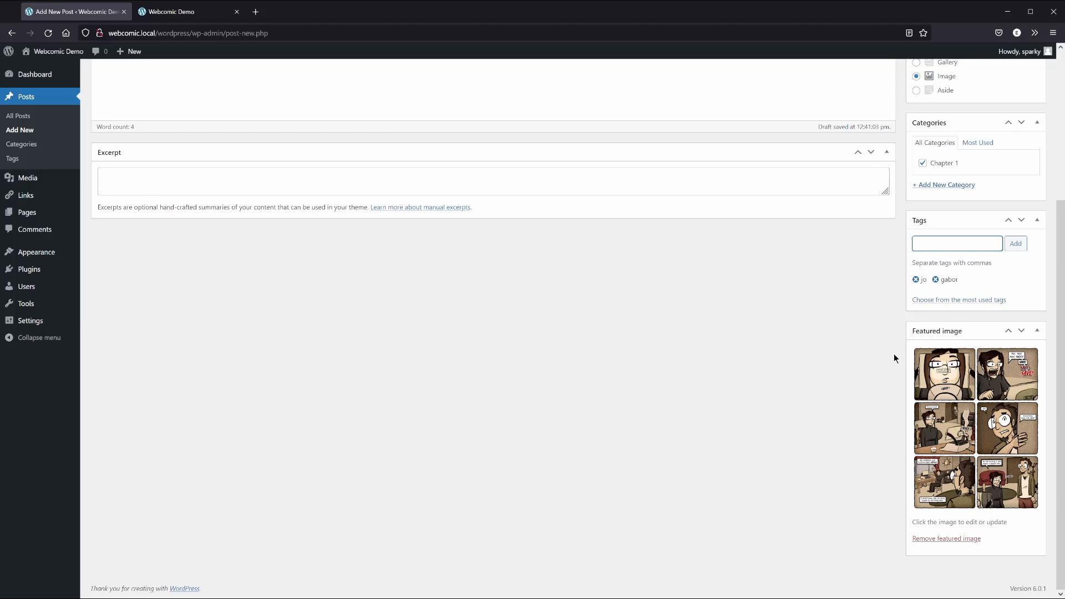
{"action": "scroll", "coordinate": [893, 355], "scroll_direction": "up", "scroll_amount": 4}
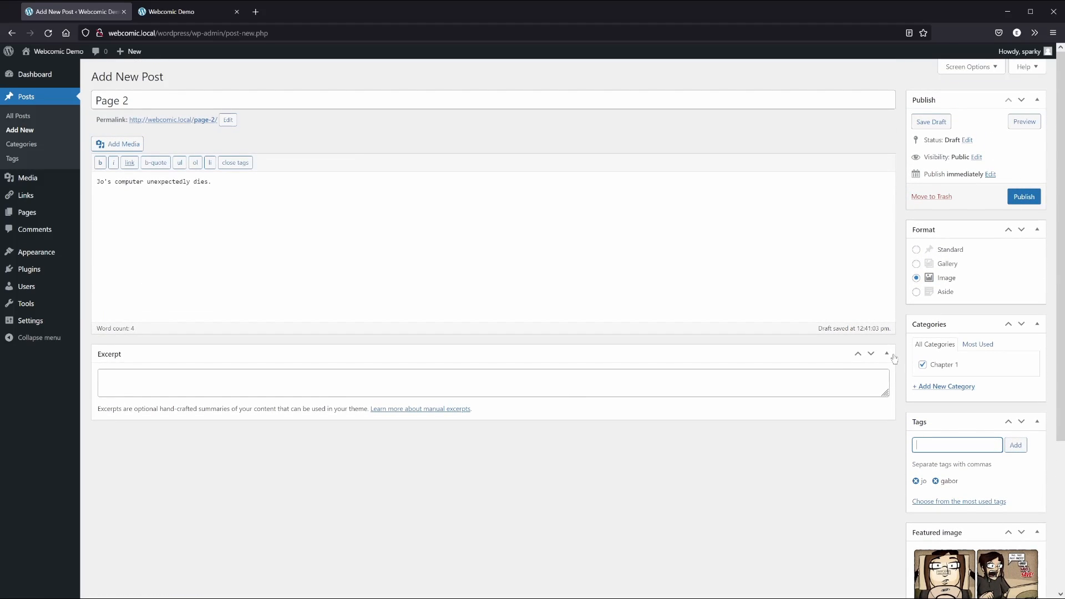
Set Page 2's publish time to 00:00 on Jul 2, 2022 and publish it
{"action": "left_click", "coordinate": [990, 174]}
{"action": "key", "text": "Tab"}
{"action": "key", "text": "Tab"}
{"action": "key", "text": "Tab"}
{"action": "type", "text": "00"}
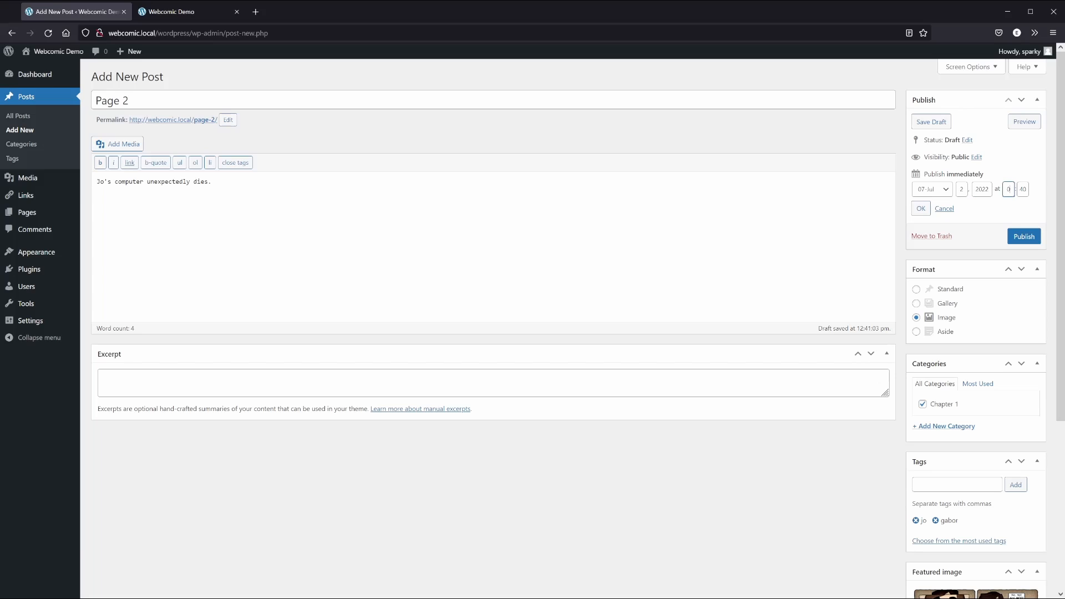
{"action": "key", "text": "Tab"}
{"action": "type", "text": "00"}
{"action": "left_click", "coordinate": [920, 209]}
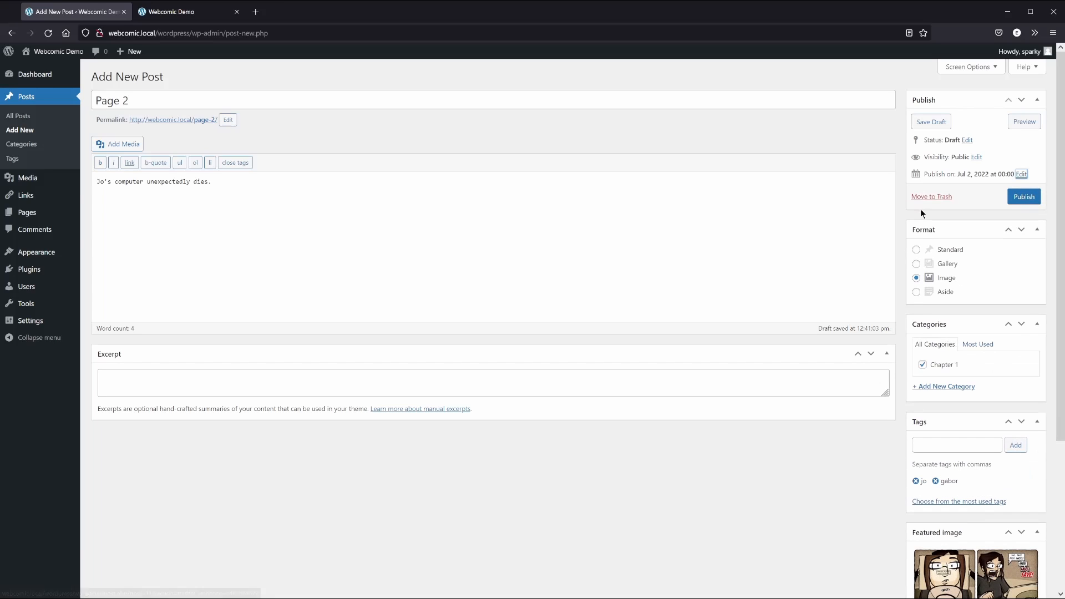
{"action": "left_click", "coordinate": [1022, 197]}
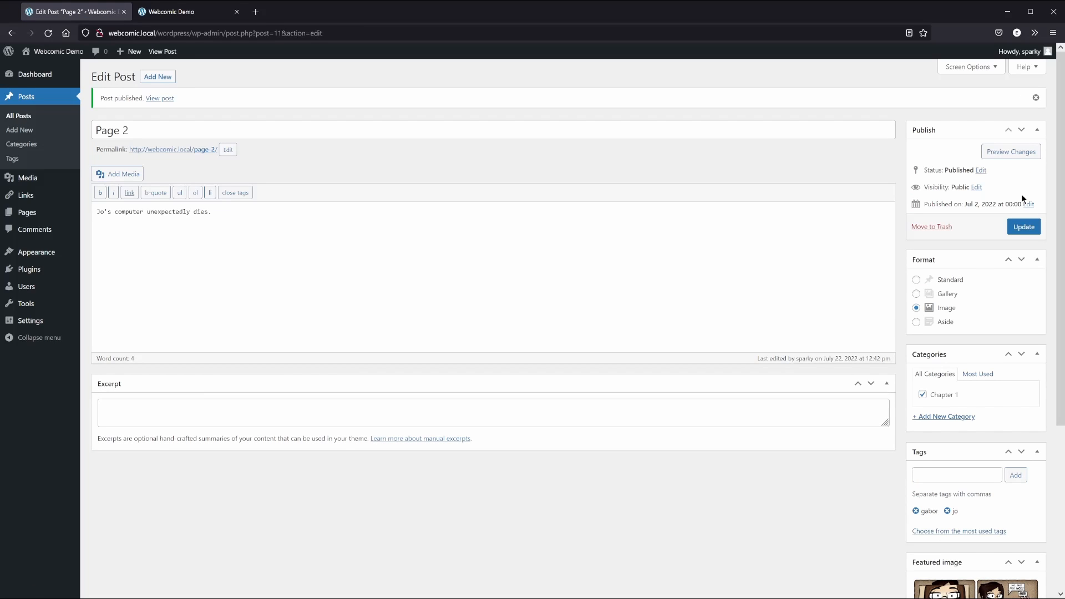
On the Webcomic Demo site, advance from Page 1 to the Page 2 comic and review it
{"action": "left_click", "coordinate": [172, 11]}
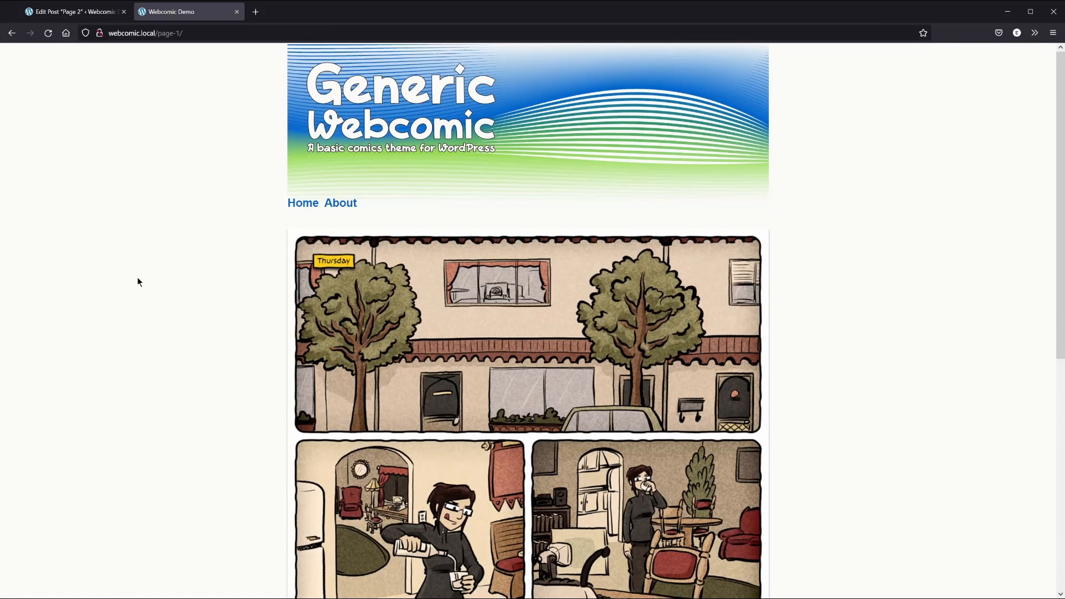
{"action": "scroll", "coordinate": [139, 282], "scroll_direction": "down", "scroll_amount": 6}
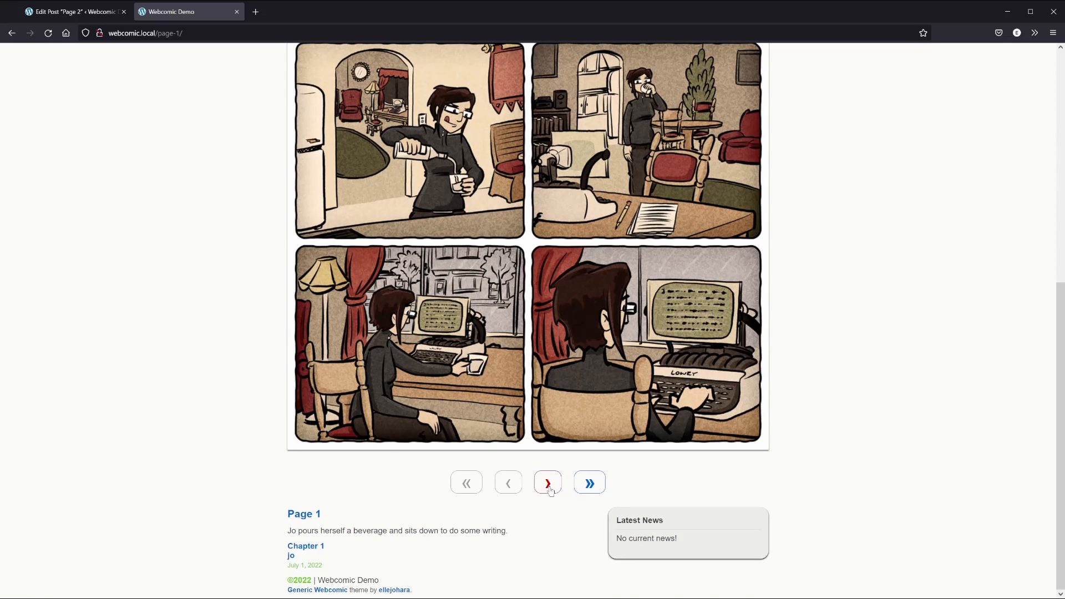
{"action": "left_click", "coordinate": [549, 487]}
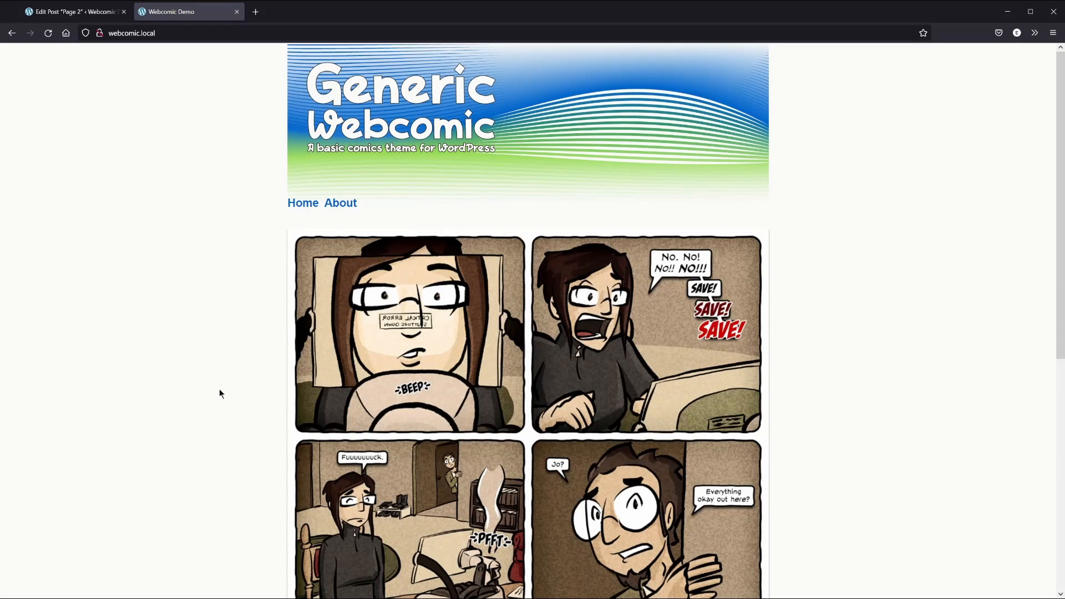
{"action": "scroll", "coordinate": [207, 388], "scroll_direction": "down", "scroll_amount": 3}
{"action": "scroll", "coordinate": [208, 386], "scroll_direction": "down", "scroll_amount": 4}
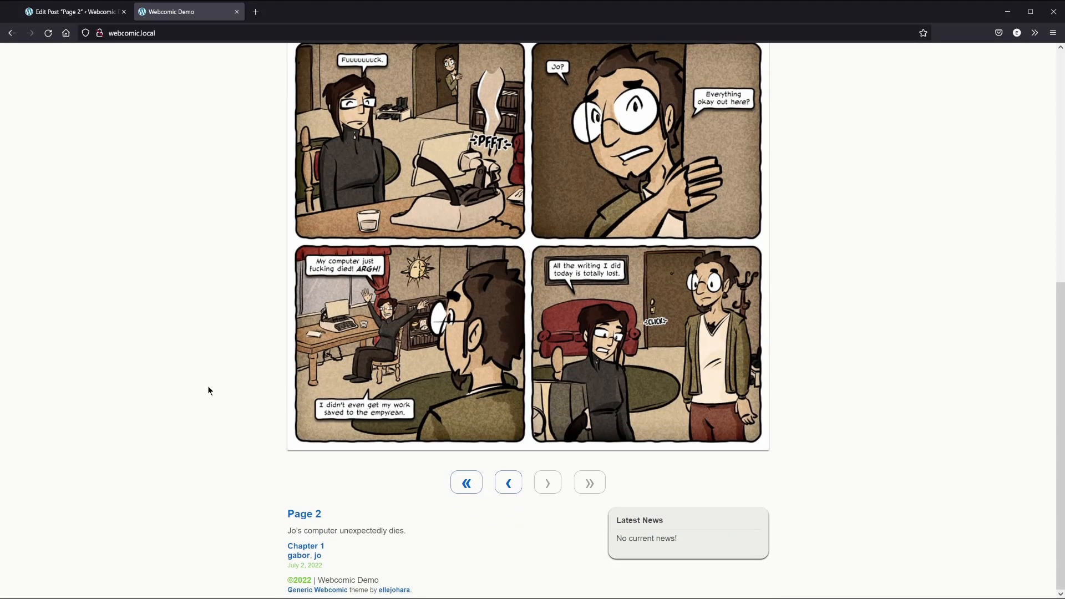
{"action": "scroll", "coordinate": [208, 387], "scroll_direction": "up", "scroll_amount": 7}
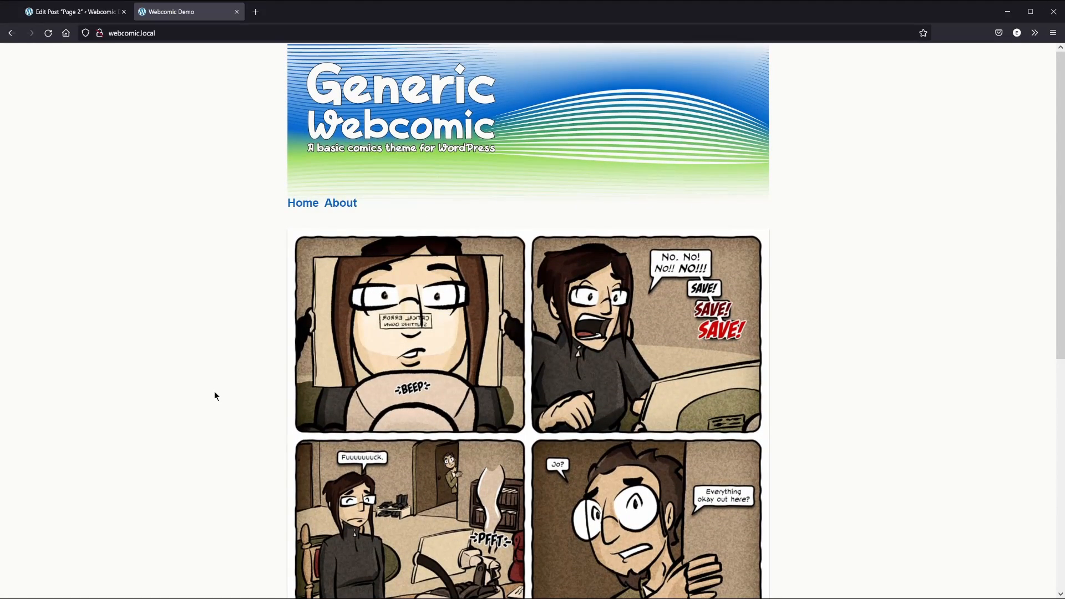
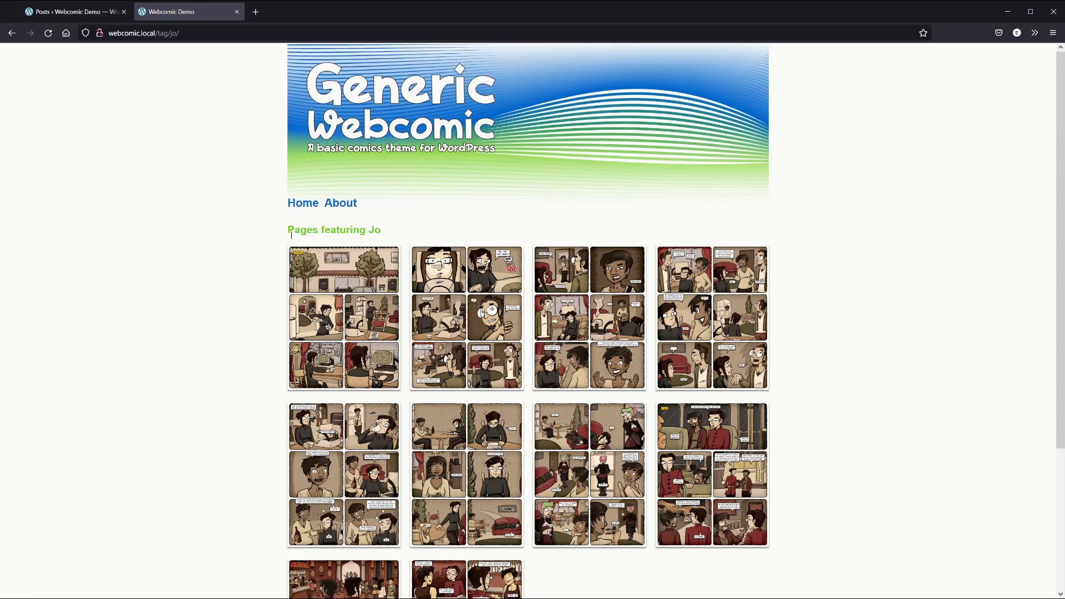
Leave the public Jo tag page and go back to the WordPress admin Posts list
{"action": "scroll", "coordinate": [272, 276], "scroll_direction": "down", "scroll_amount": 3}
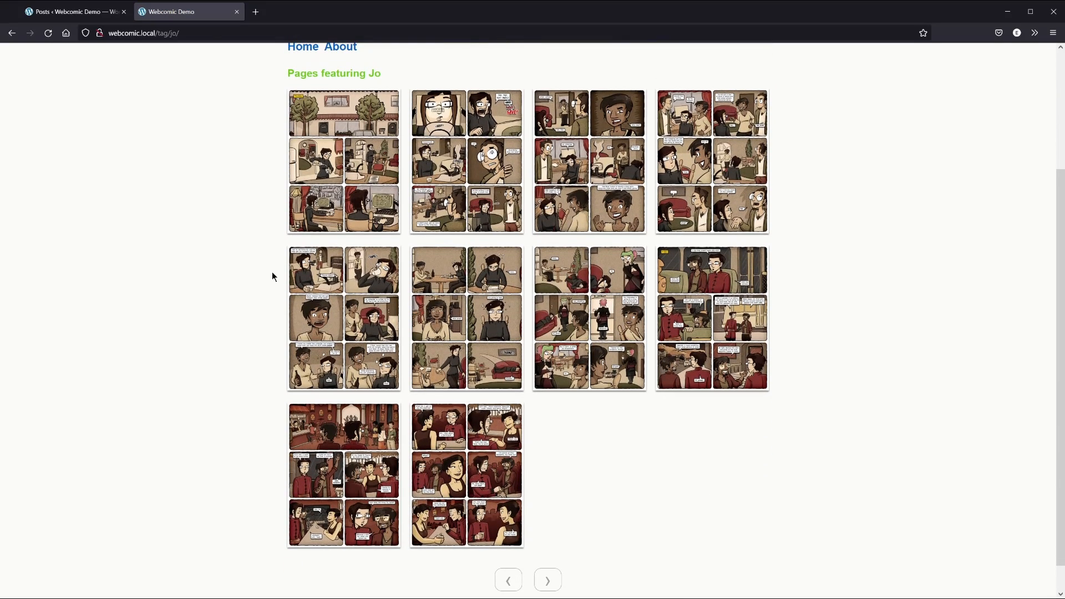
{"action": "scroll", "coordinate": [276, 276], "scroll_direction": "up", "scroll_amount": 3}
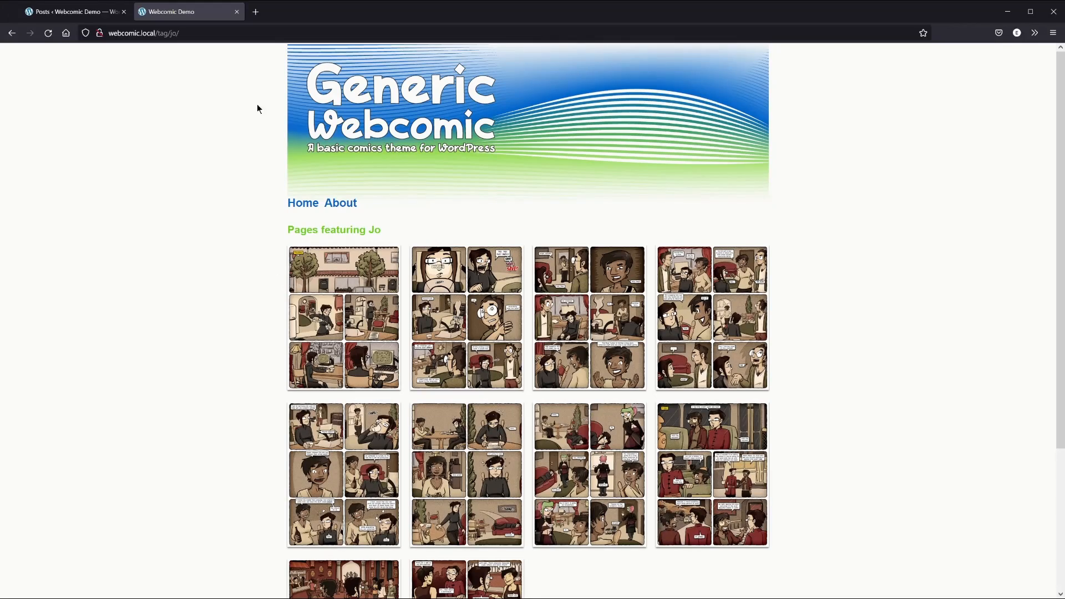
{"action": "left_click", "coordinate": [82, 17]}
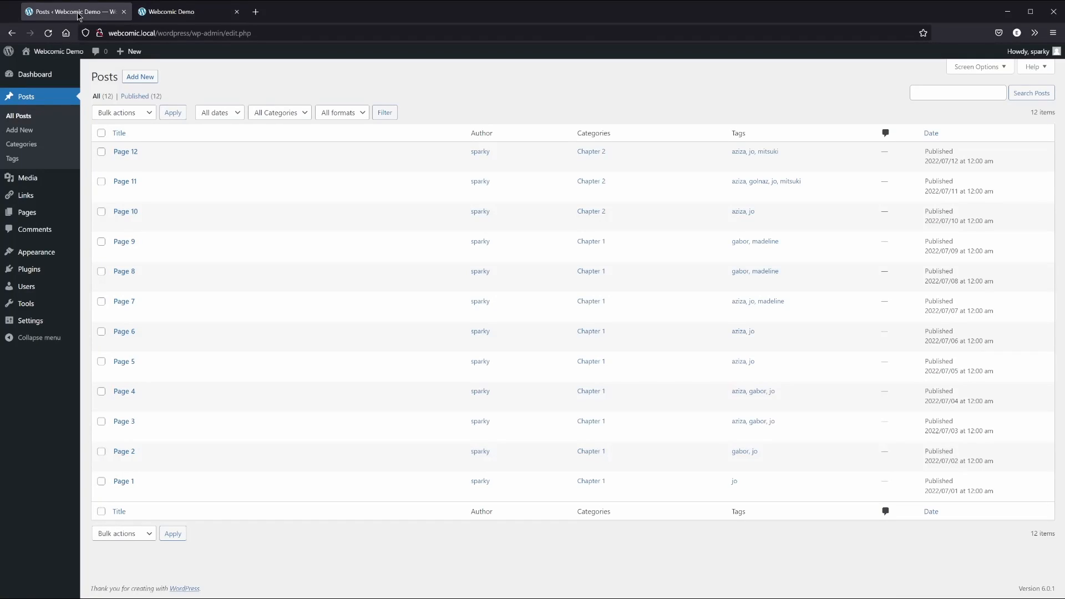
Create a new page titled 'Characters' in Gallery format and bring up Add Media
{"action": "left_click", "coordinate": [38, 214]}
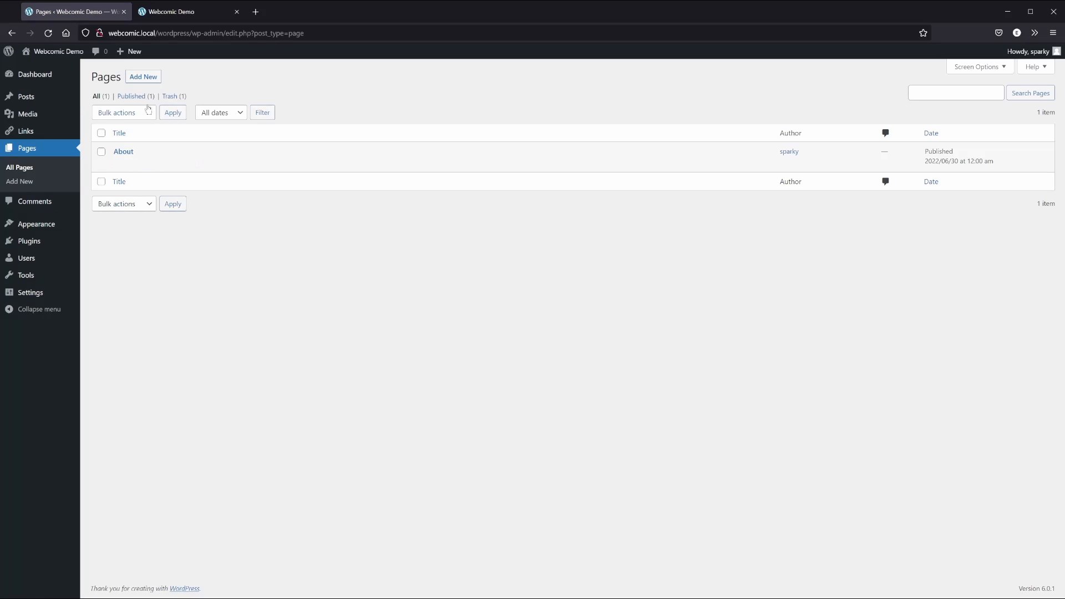
{"action": "left_click", "coordinate": [150, 77]}
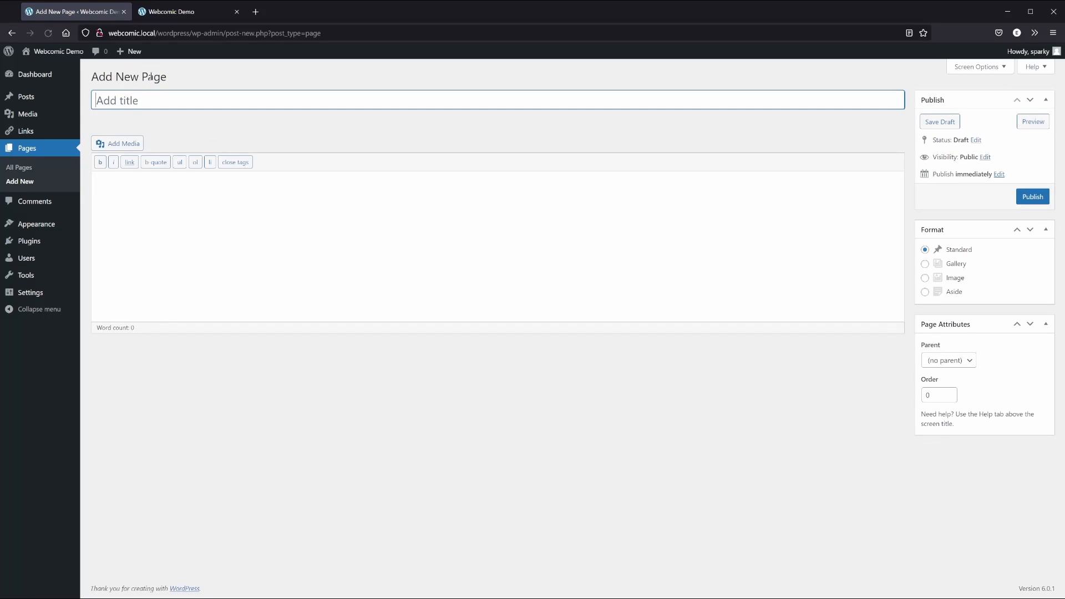
{"action": "type", "text": "Characters"}
{"action": "key", "text": "Tab"}
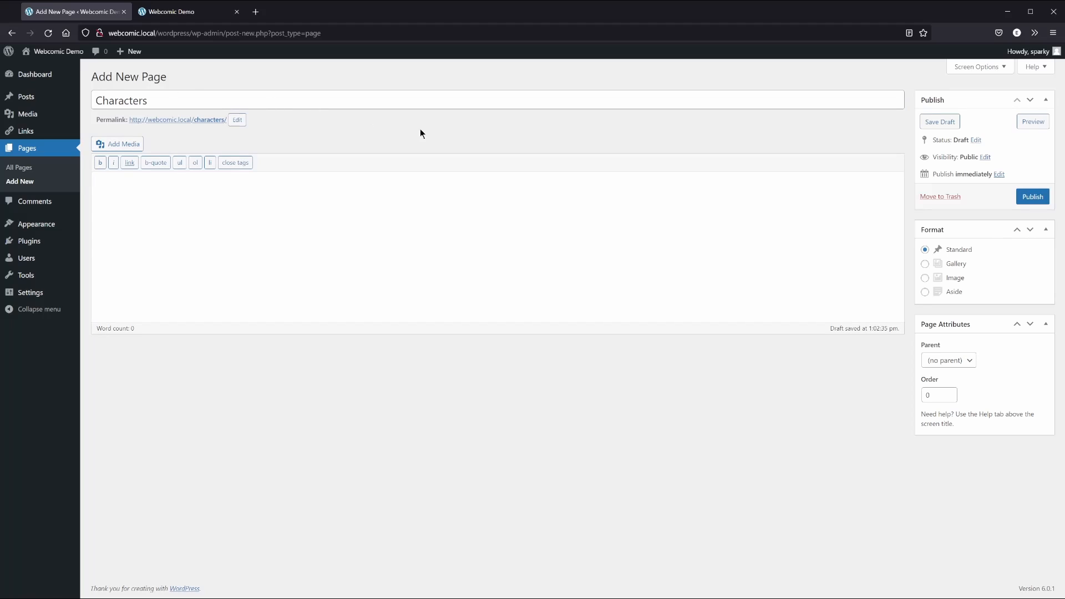
{"action": "left_click", "coordinate": [924, 264]}
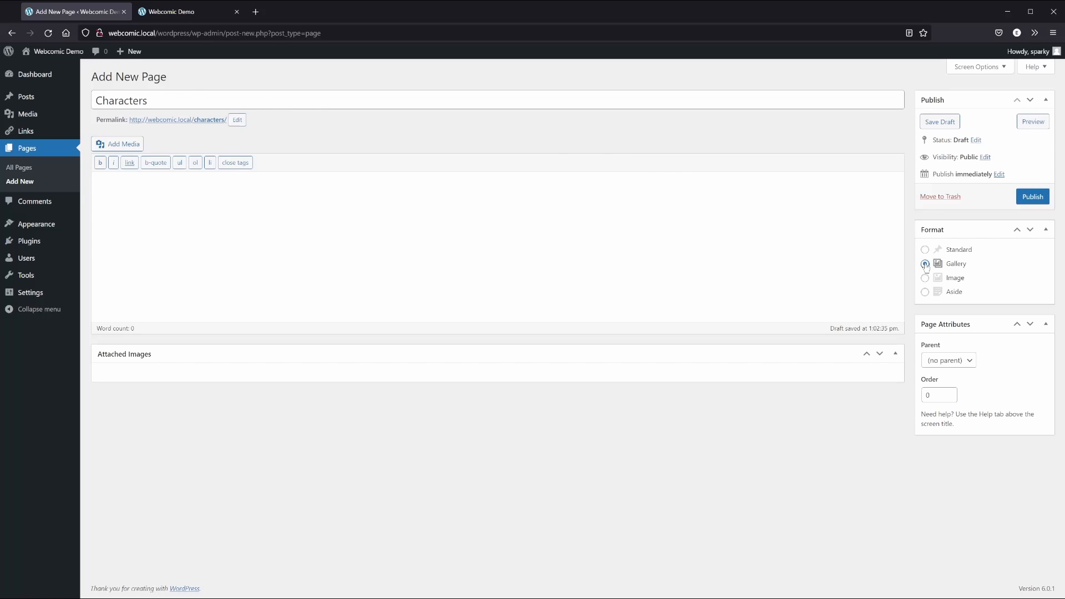
{"action": "left_click", "coordinate": [124, 144]}
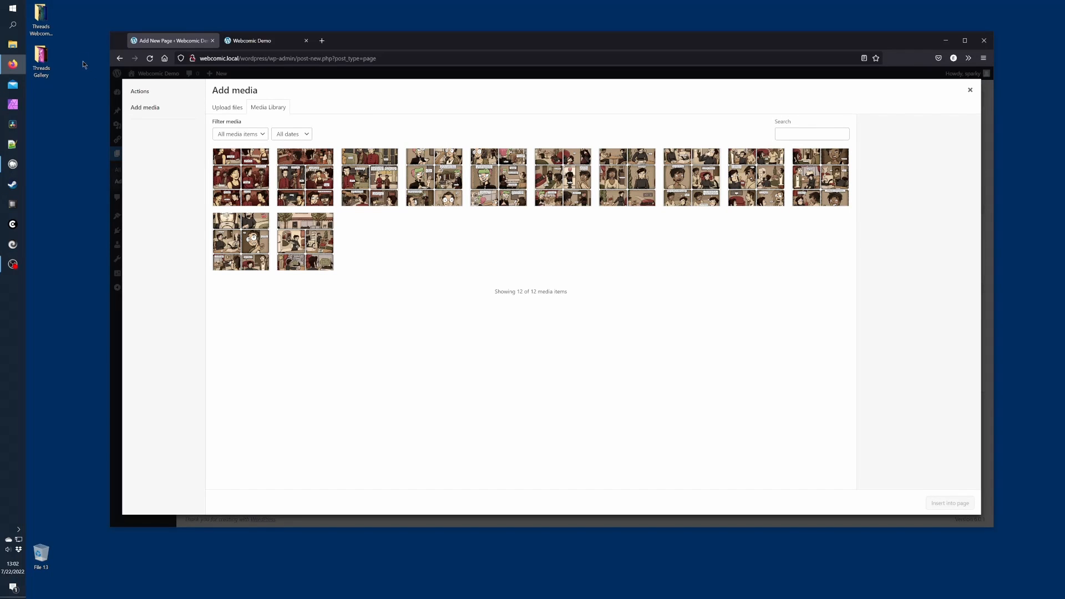
Upload Jo.jpg from the desktop site-files folder into the media library
{"action": "double_click", "coordinate": [42, 16]}
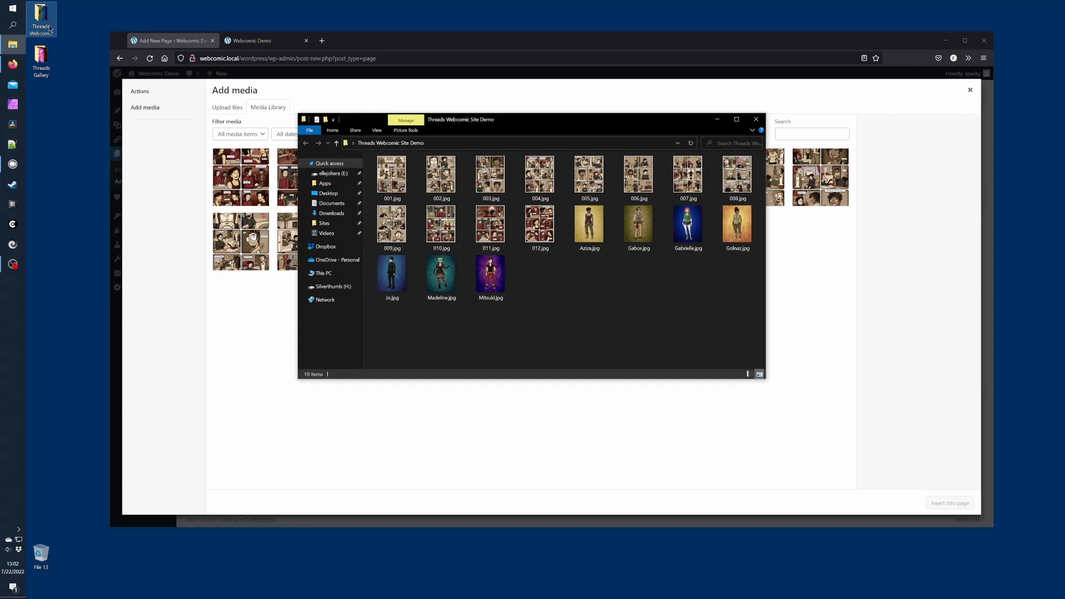
{"action": "left_click_drag", "start_coordinate": [391, 273], "coordinate": [248, 336]}
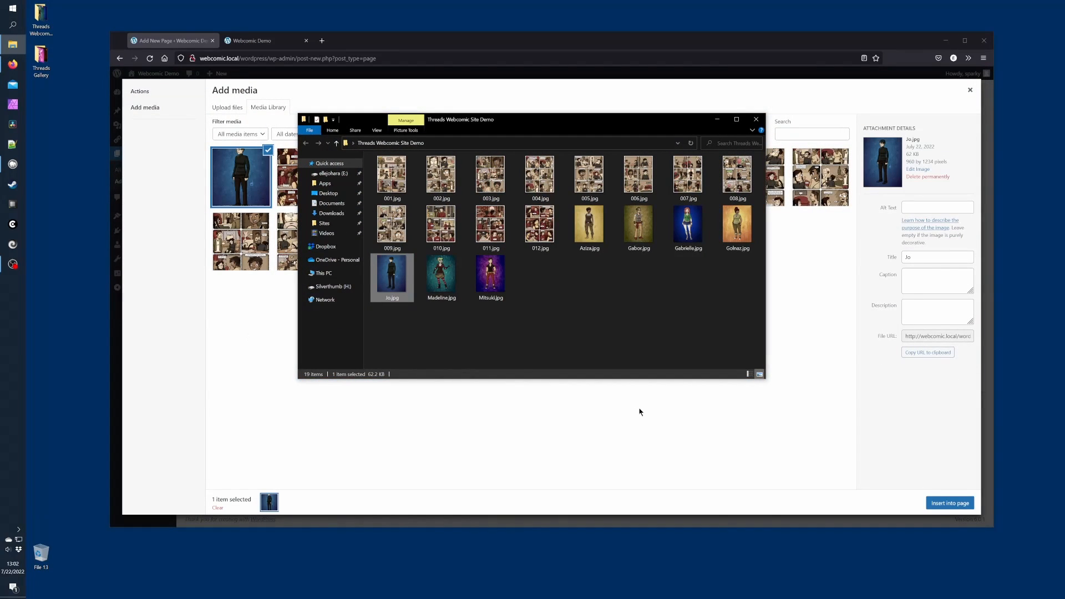
{"action": "left_click", "coordinate": [907, 414]}
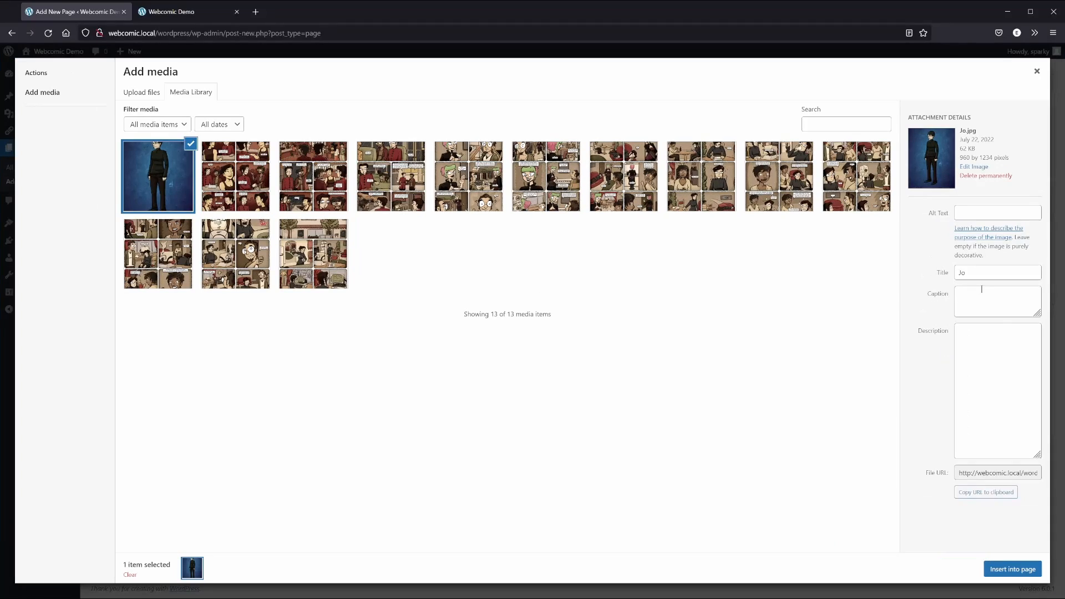
Give Jo.jpg her full-name caption, a backstory description and alt text 'Jo is dressed all in black, to match her bleak soul.'
{"action": "left_click", "coordinate": [976, 302]}
{"action": "type", "text": "Jo Kirchherr"}
{"action": "key", "text": "Tab"}
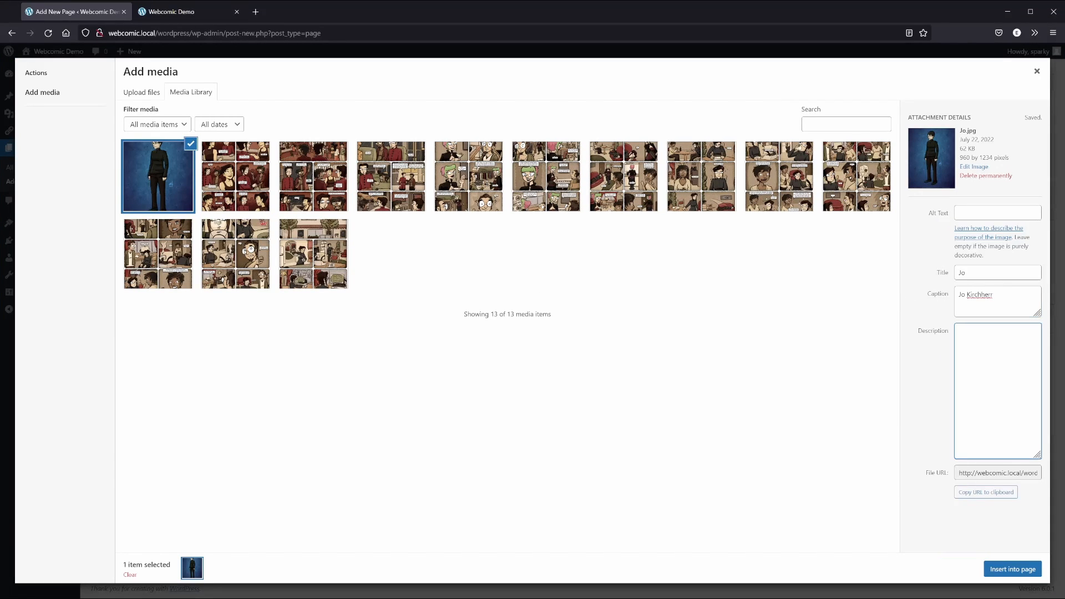
{"action": "type", "text": "Jo is a jaded freelance writer who moved to Isifni"}
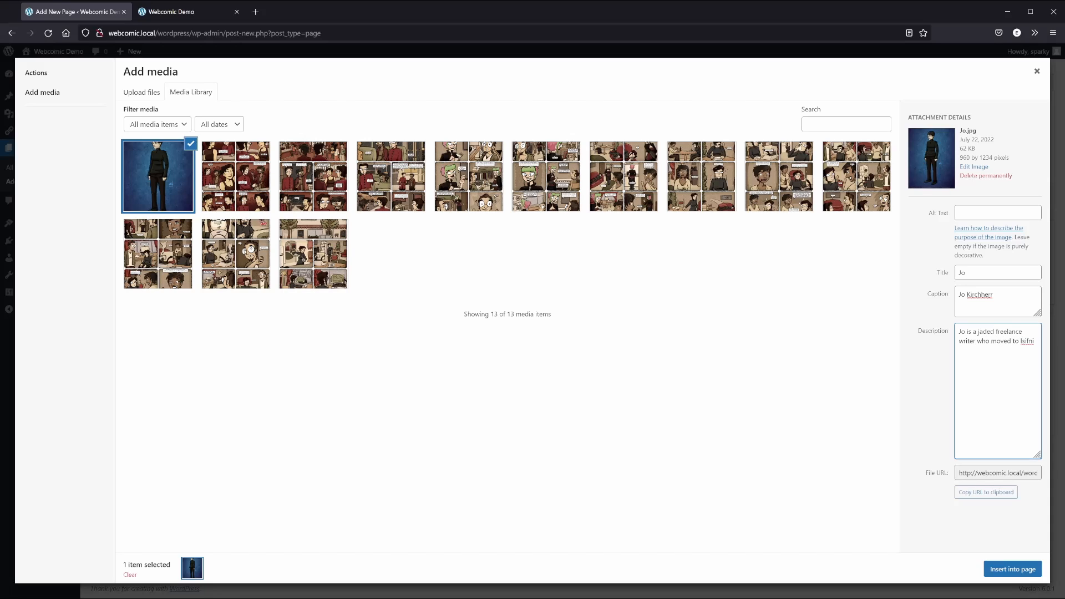
{"action": "type", "text": " from Germany with her best friend, Aziza."}
{"action": "left_click", "coordinate": [982, 212]}
{"action": "type", "text": "Jo "}
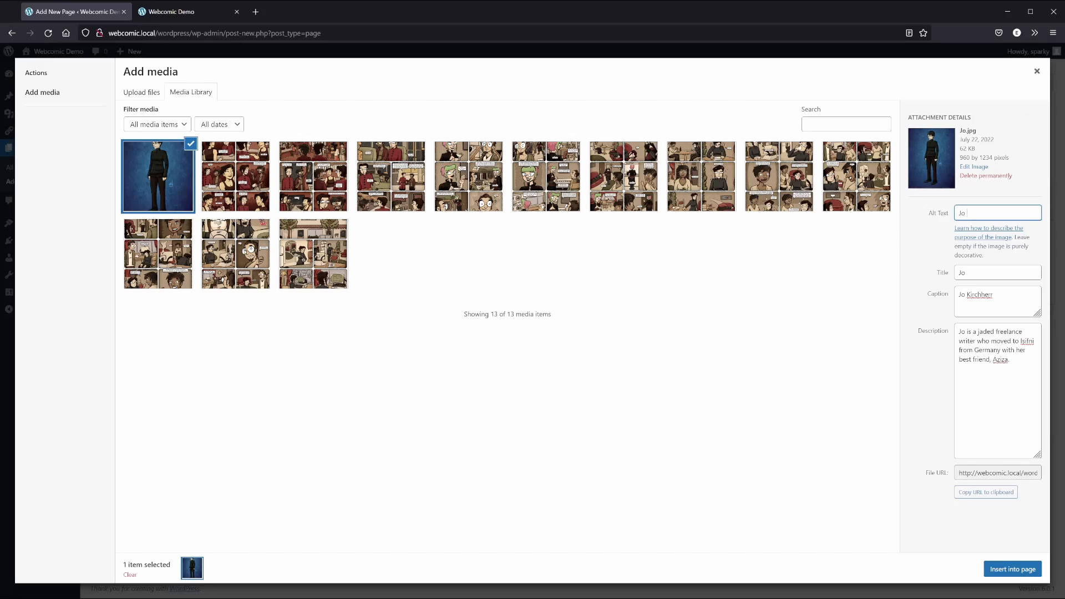
{"action": "type", "text": "is dressed all in black, to match he"}
{"action": "type", "text": "r"}
{"action": "type", "text": " bleak soul."}
{"action": "key", "text": "Tab"}
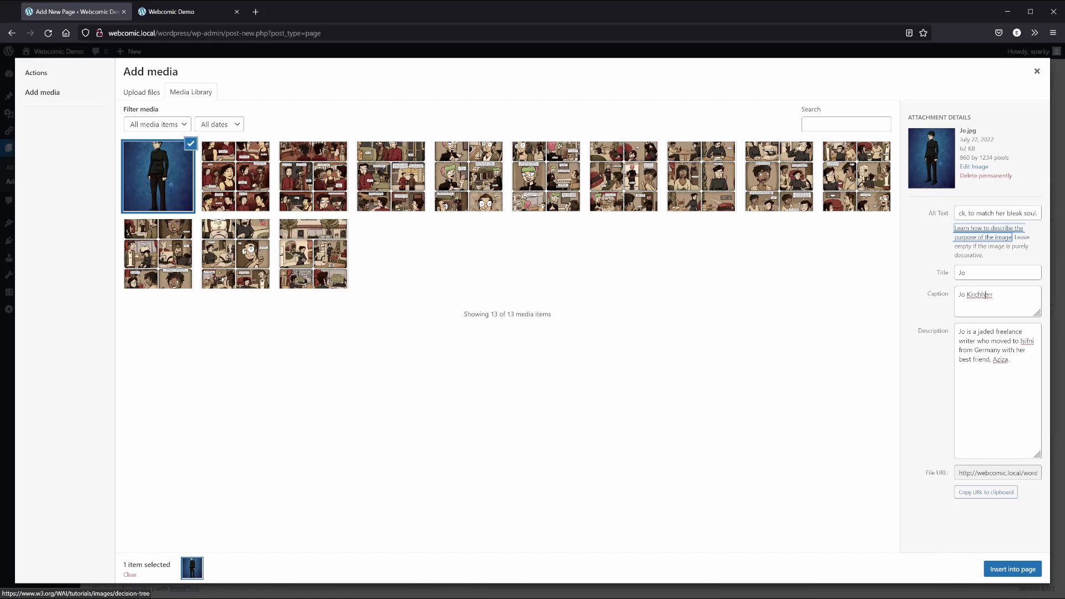
{"action": "left_click", "coordinate": [1036, 73]}
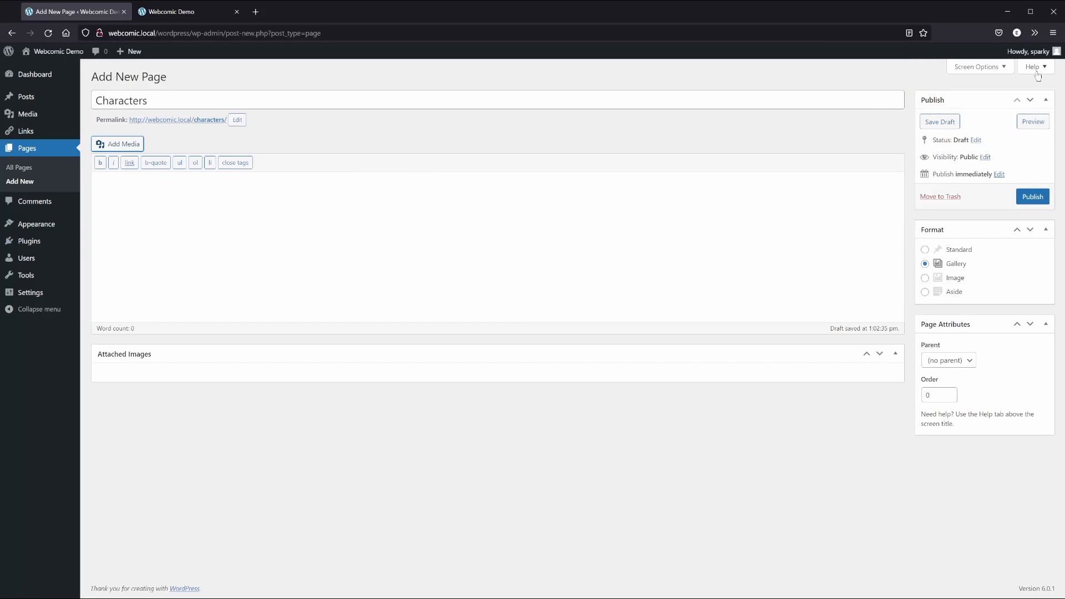
Publish the Characters page
{"action": "left_click", "coordinate": [1027, 197]}
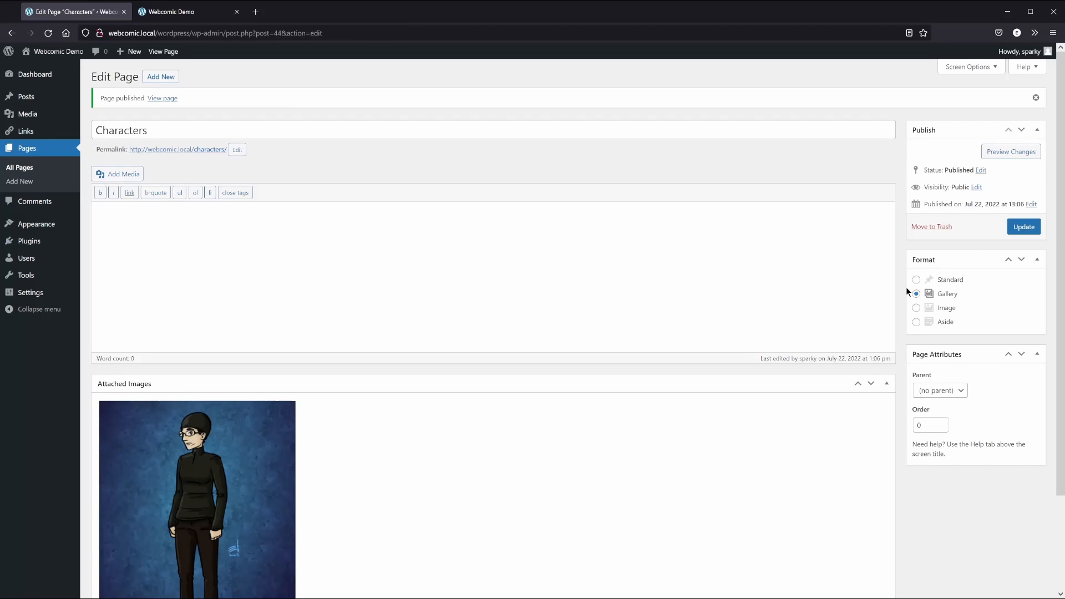
{"action": "scroll", "coordinate": [900, 301], "scroll_direction": "down", "scroll_amount": 3}
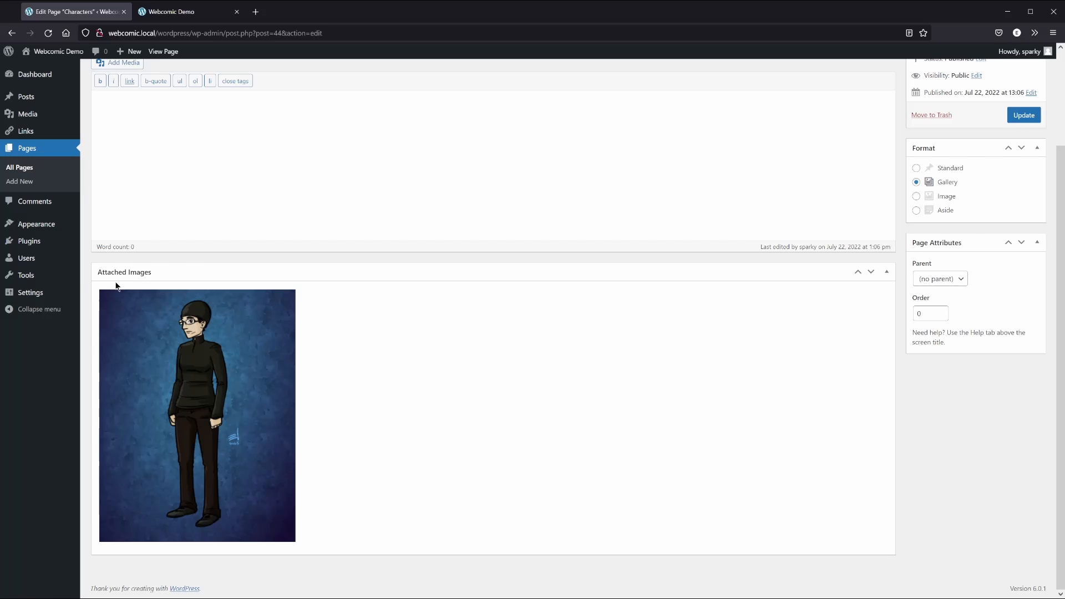
{"action": "scroll", "coordinate": [180, 282], "scroll_direction": "up", "scroll_amount": 3}
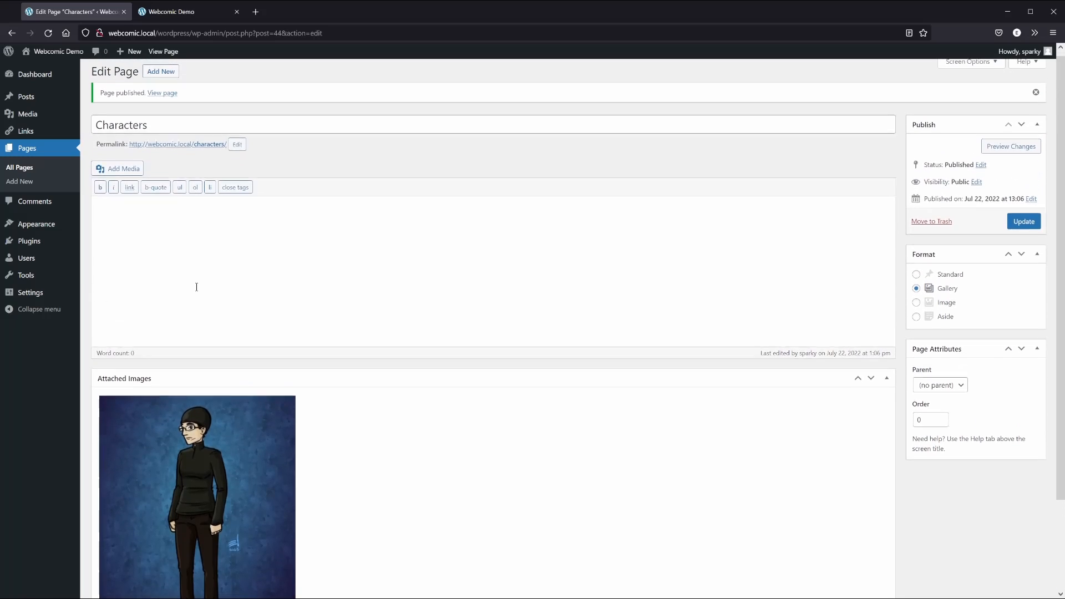
Add a test sentence asking whether body text shows on the Characters page, and update it
{"action": "left_click", "coordinate": [251, 250]}
{"action": "type", "text": "But what abou"}
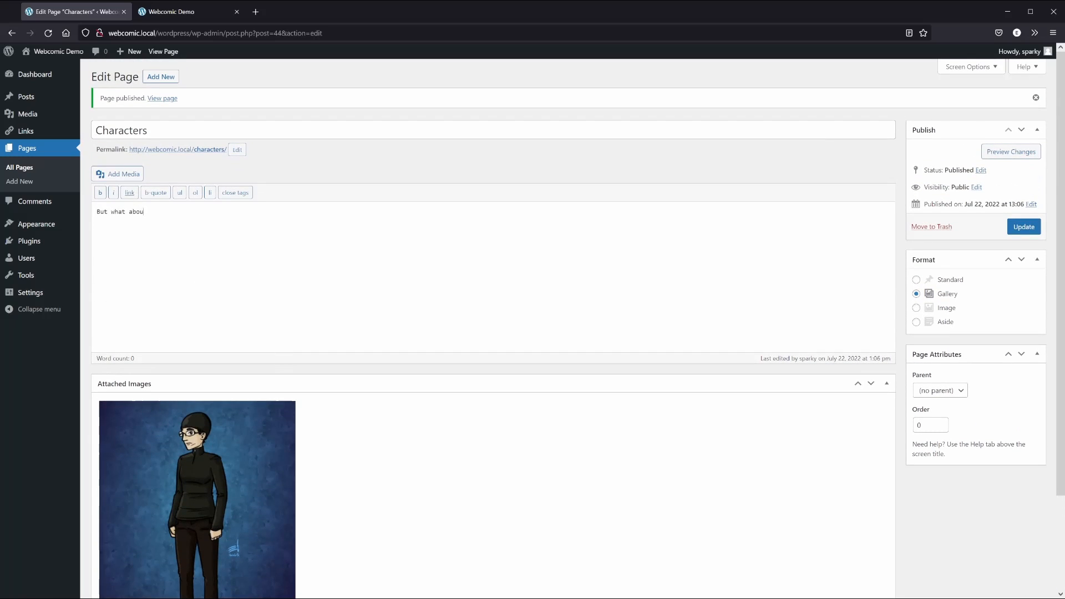
{"action": "type", "text": "t the text box here? If I write something, will it show up on the Characters page?"}
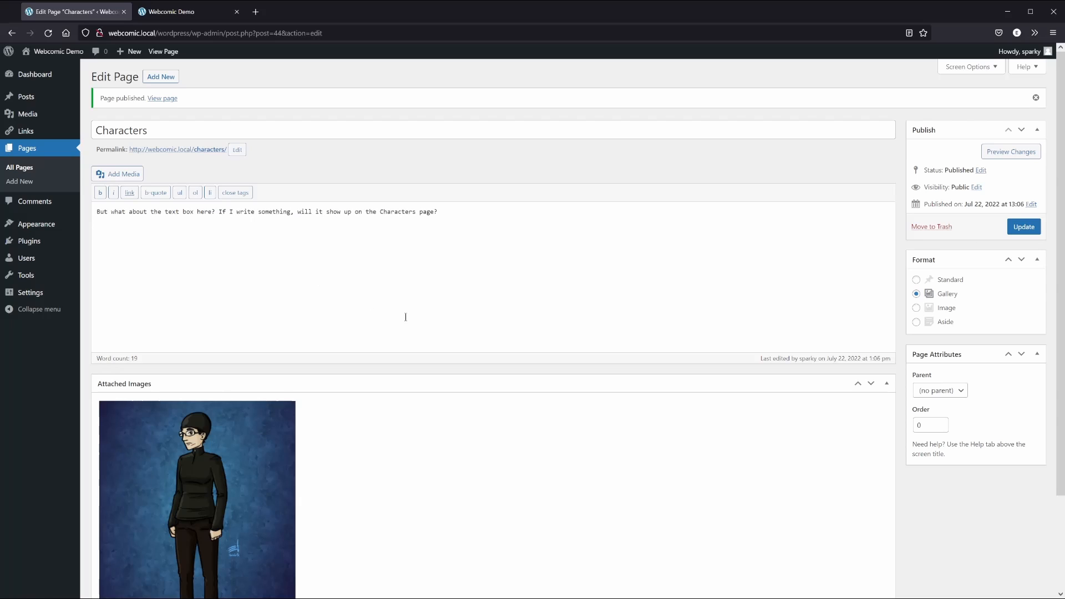
{"action": "left_click", "coordinate": [1018, 228]}
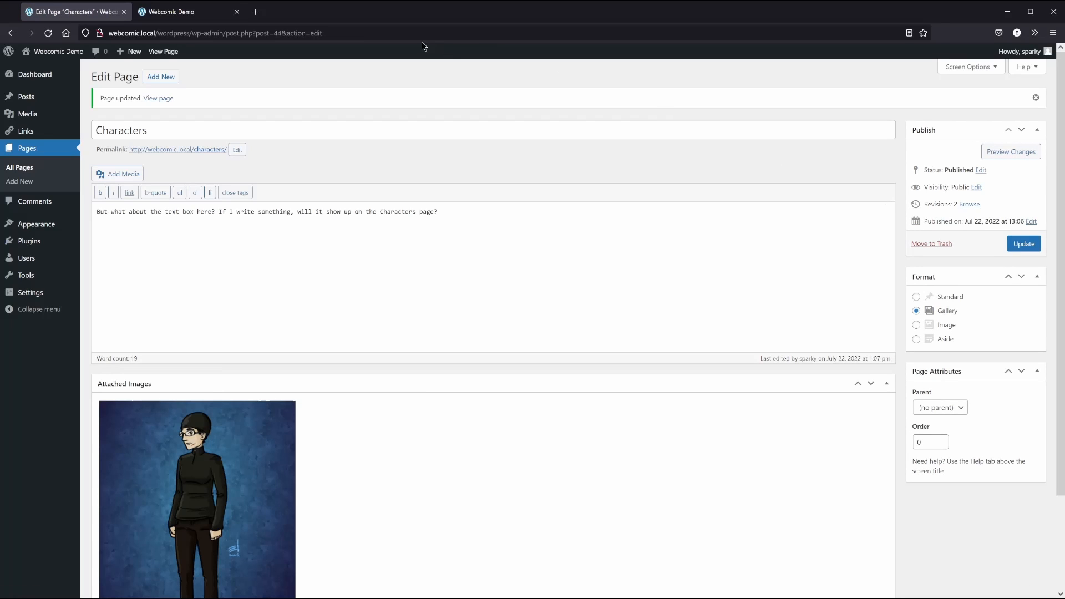
{"action": "left_click", "coordinate": [190, 17]}
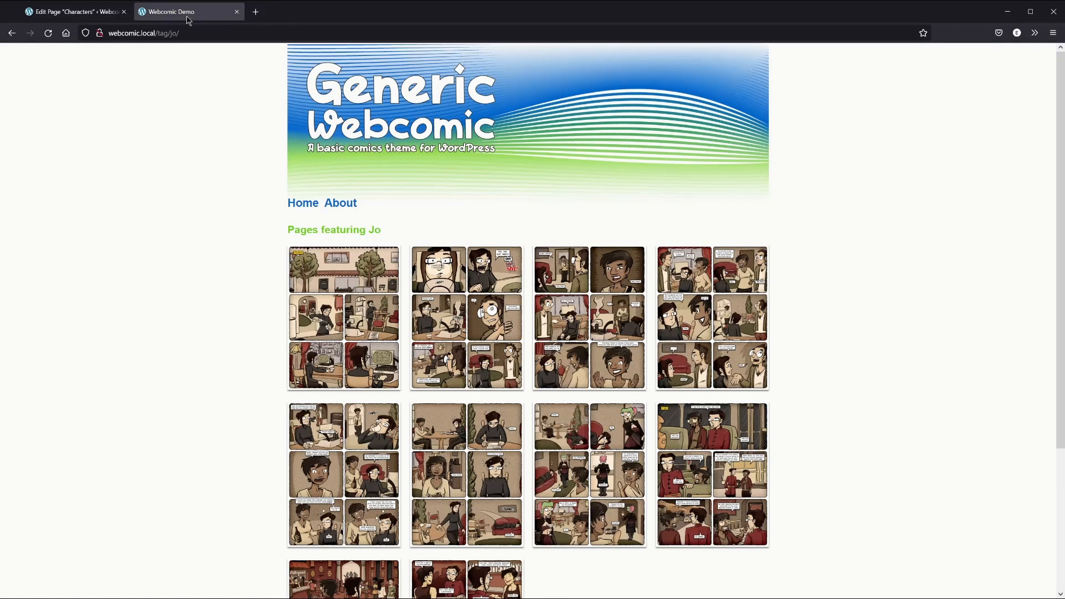
Reload the live site, view Jo's character page, then return to Characters and the Dashboard
{"action": "left_click", "coordinate": [48, 35]}
{"action": "left_click", "coordinate": [374, 232]}
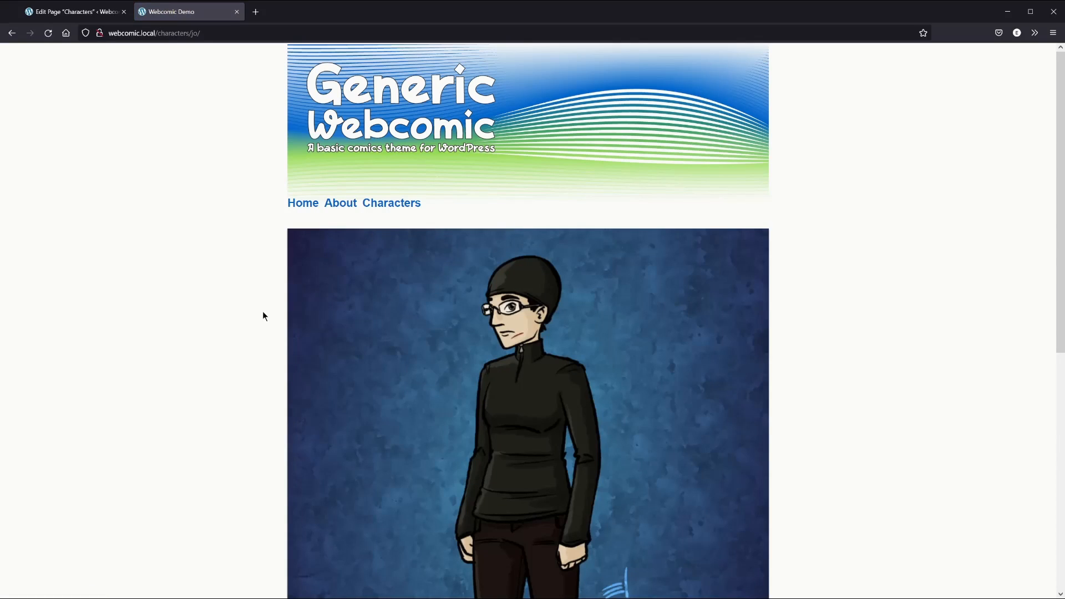
{"action": "scroll", "coordinate": [229, 342], "scroll_direction": "down", "scroll_amount": 7}
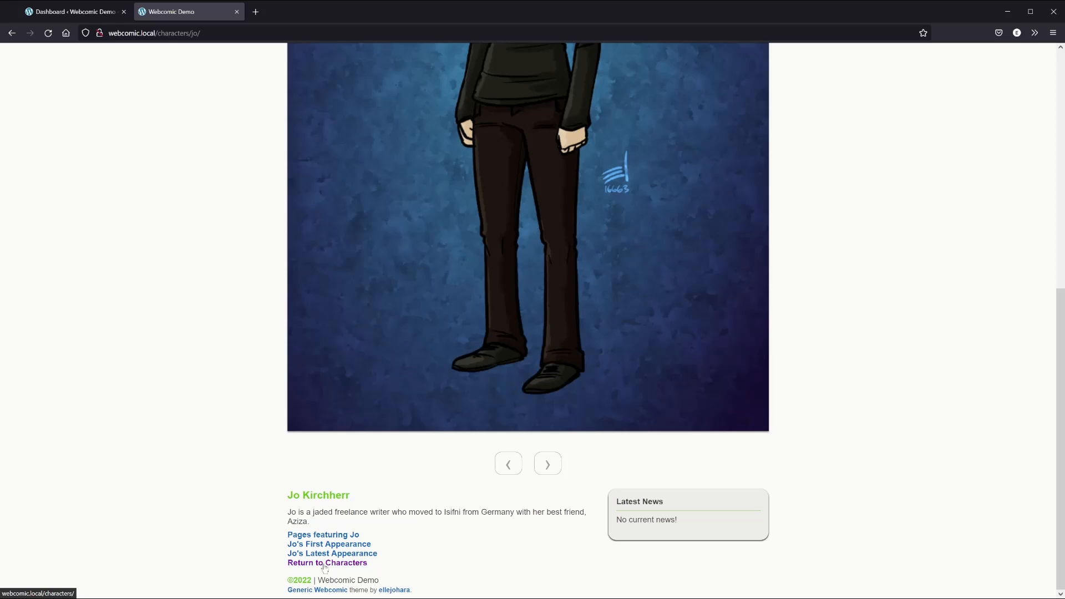
{"action": "left_click", "coordinate": [361, 563]}
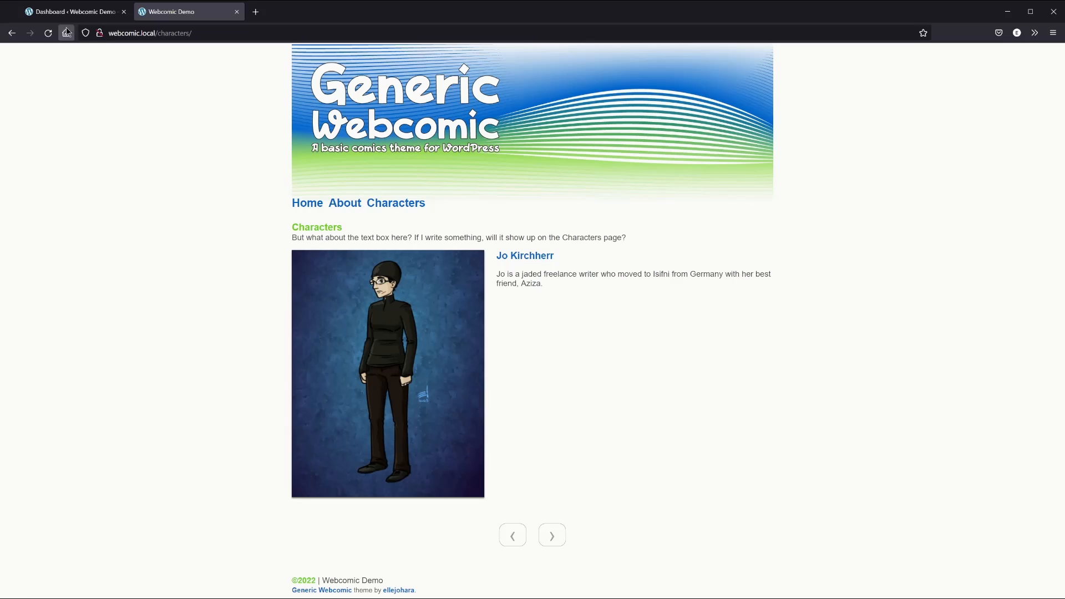
{"action": "left_click", "coordinate": [71, 11]}
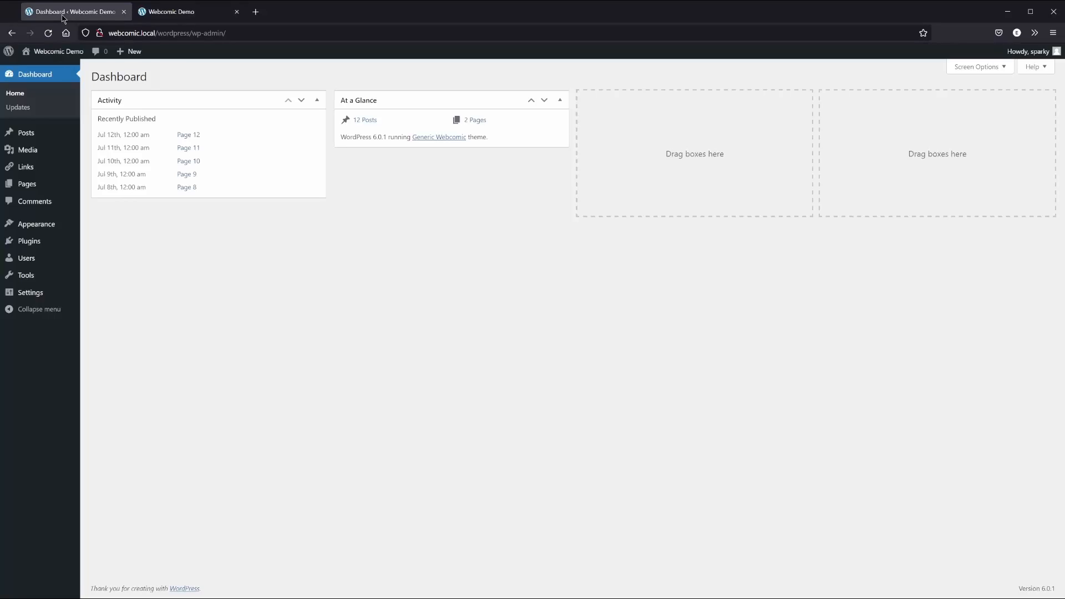
Replace the Characters page text with 'The main cast of Threads from the Blue Rock Tapestry' and update
{"action": "left_click", "coordinate": [33, 184]}
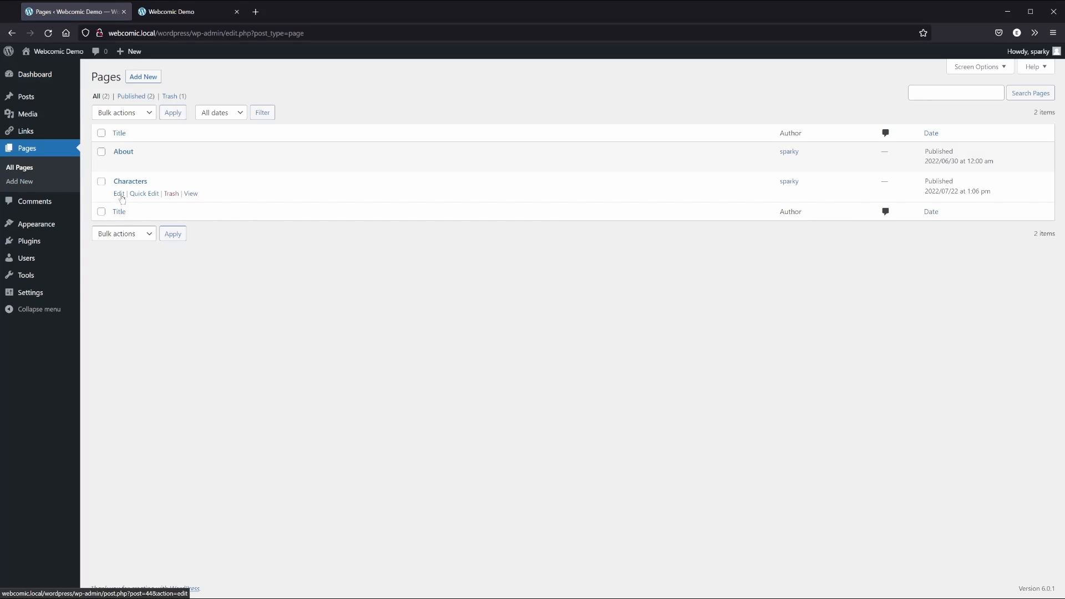
{"action": "left_click", "coordinate": [118, 194]}
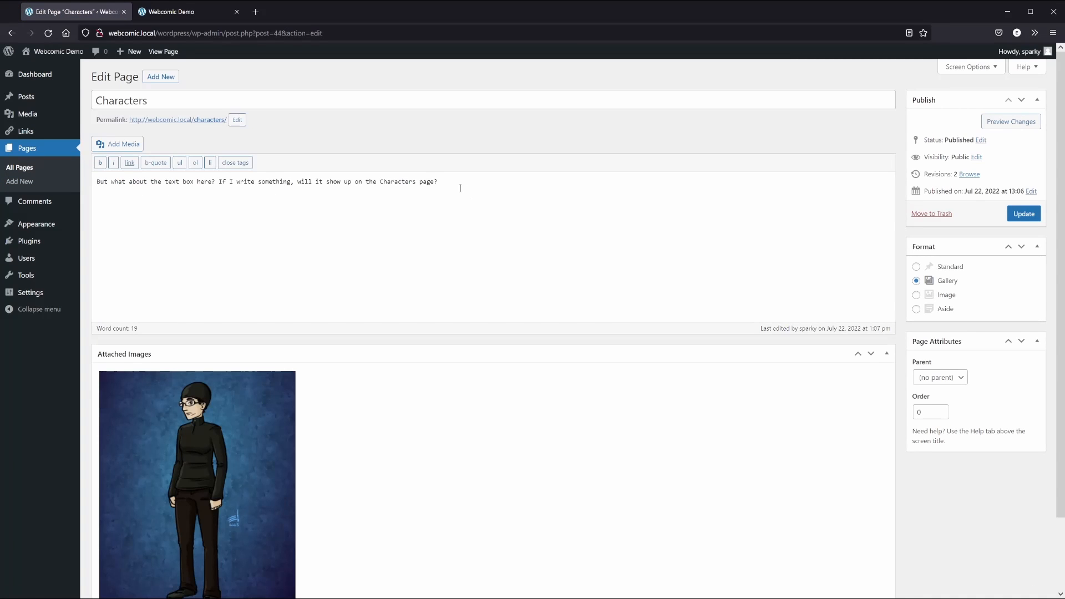
{"action": "left_click_drag", "start_coordinate": [459, 185], "coordinate": [77, 167]}
{"action": "key", "text": "BackSpace"}
{"action": "type", "text": "The "}
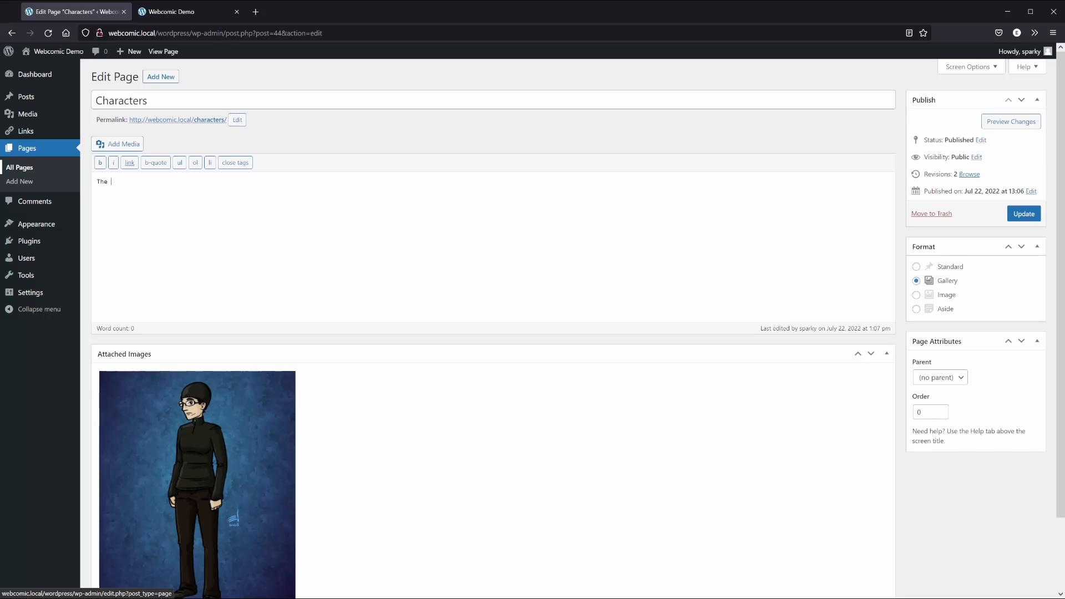
{"action": "type", "text": "main cast of Threads from the Blue Rock Tapestry."}
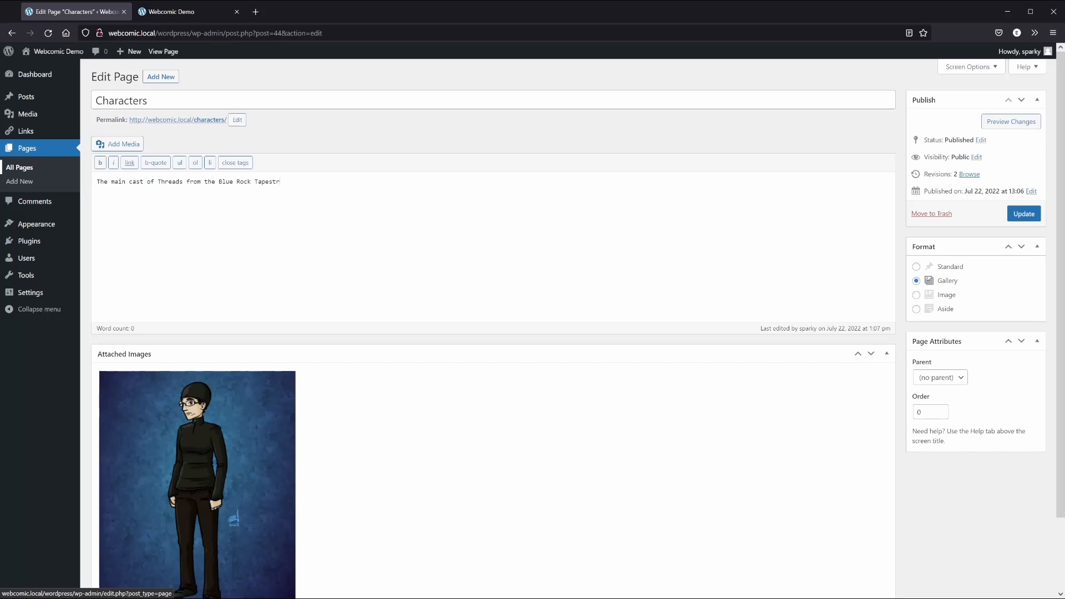
{"action": "left_click", "coordinate": [1027, 213]}
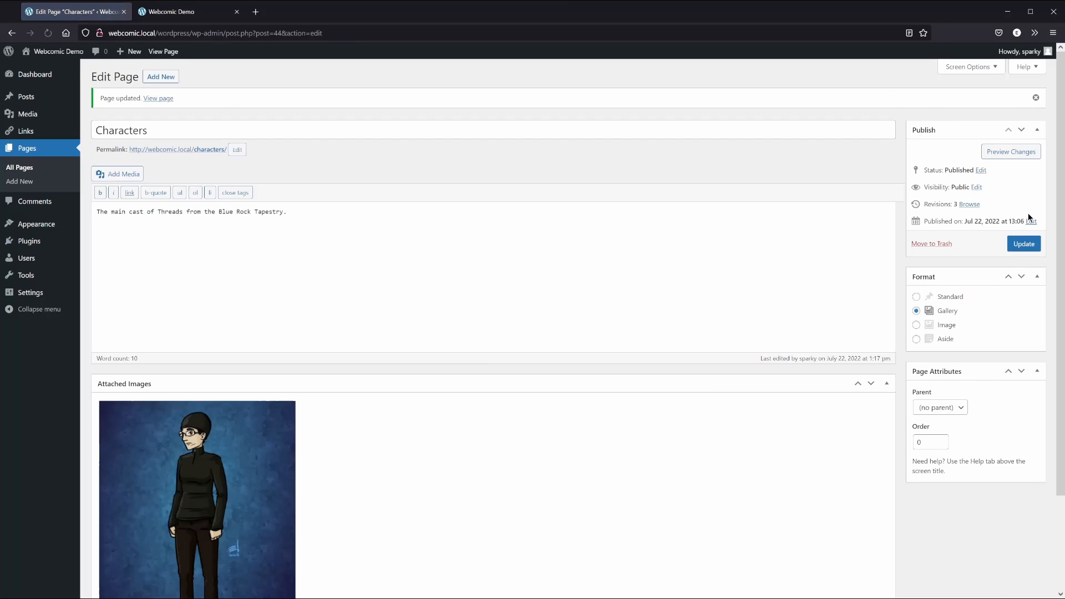
Reload the live site to confirm the new intro, then go back to the editor
{"action": "left_click", "coordinate": [190, 12]}
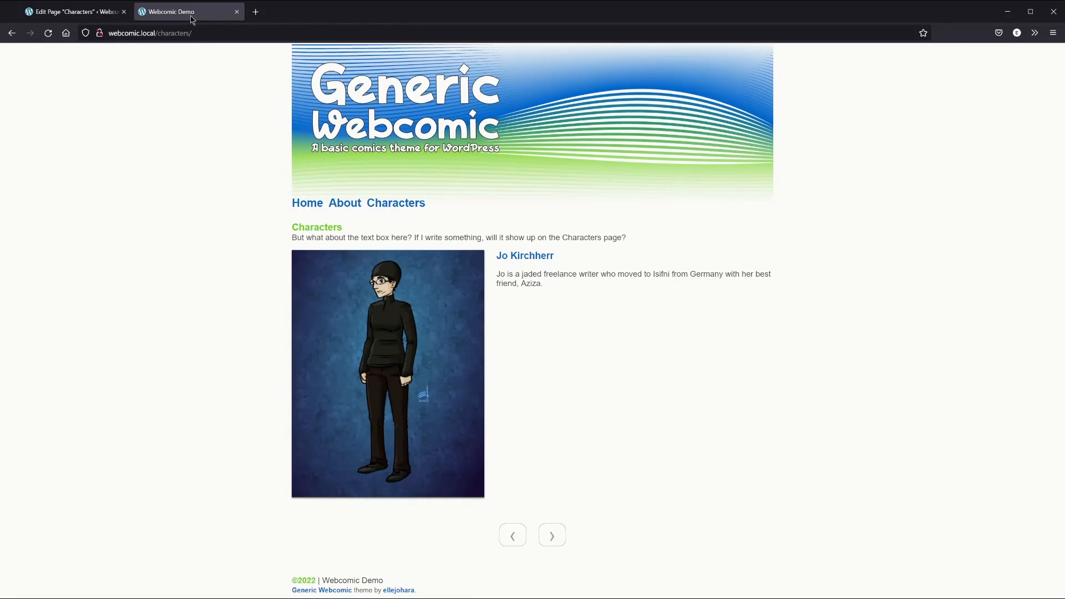
{"action": "left_click", "coordinate": [49, 34]}
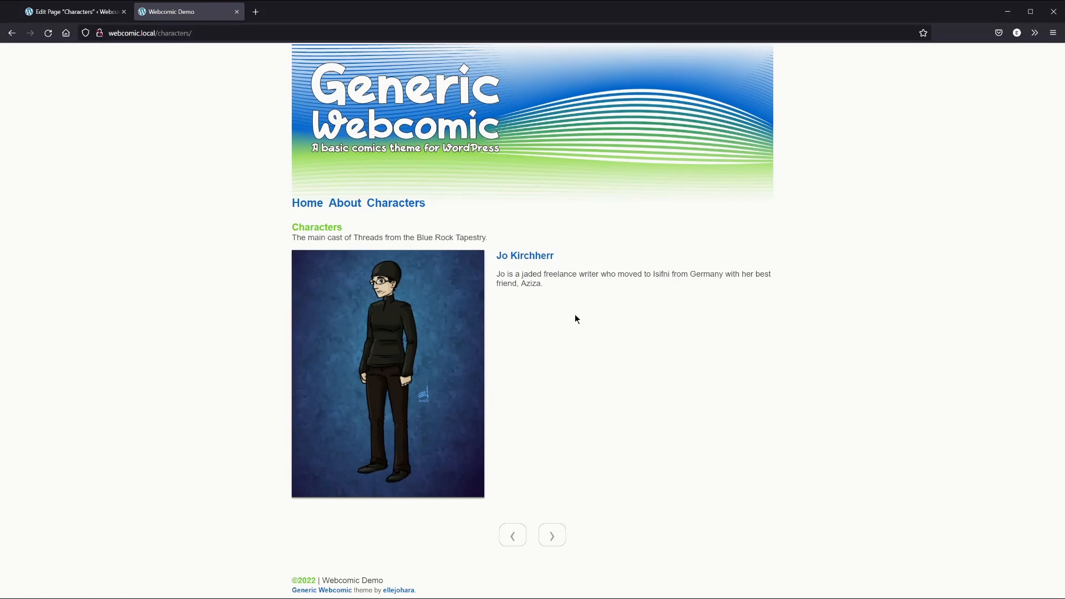
{"action": "key", "text": "ctrl+shift+Tab"}
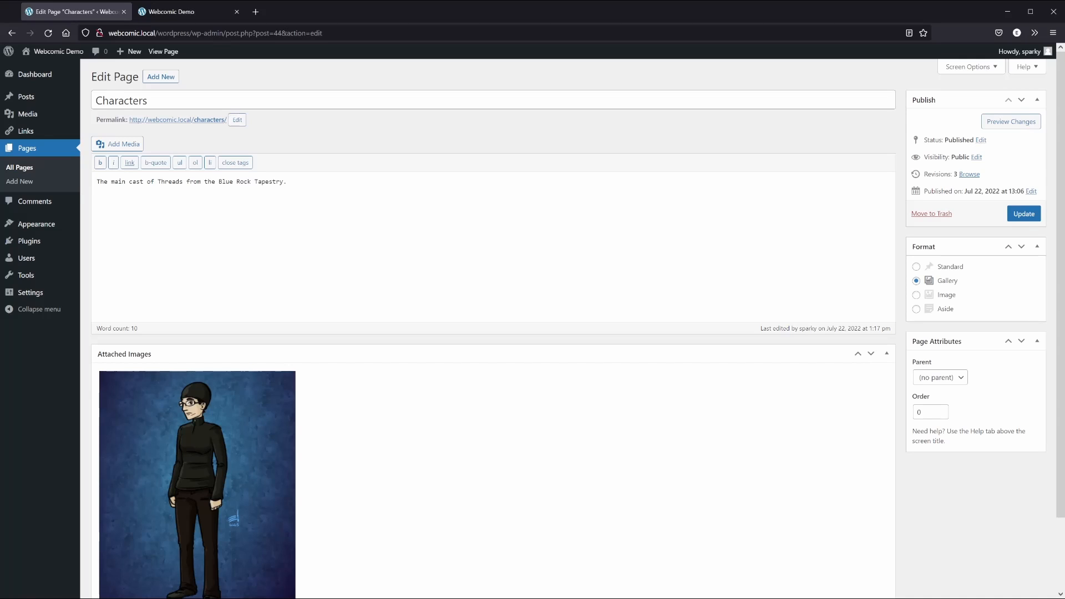
Upload Gabor.jpg, Aziza.jpg and Madeline.jpg into the page's media library
{"action": "left_click", "coordinate": [113, 144]}
{"action": "double_click", "coordinate": [40, 19]}
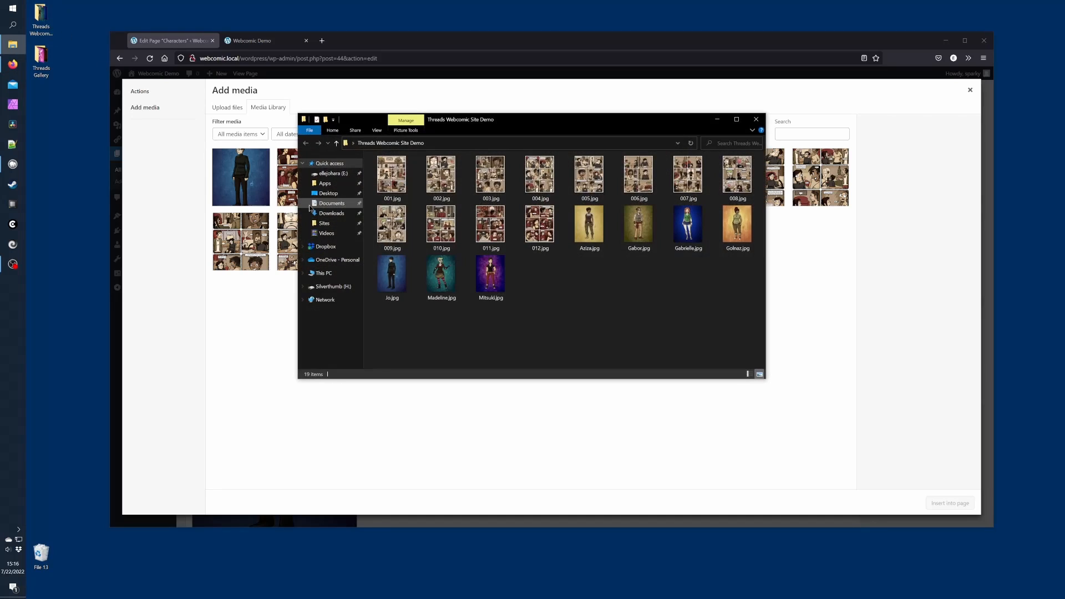
{"action": "left_click_drag", "start_coordinate": [434, 311], "coordinate": [252, 340]}
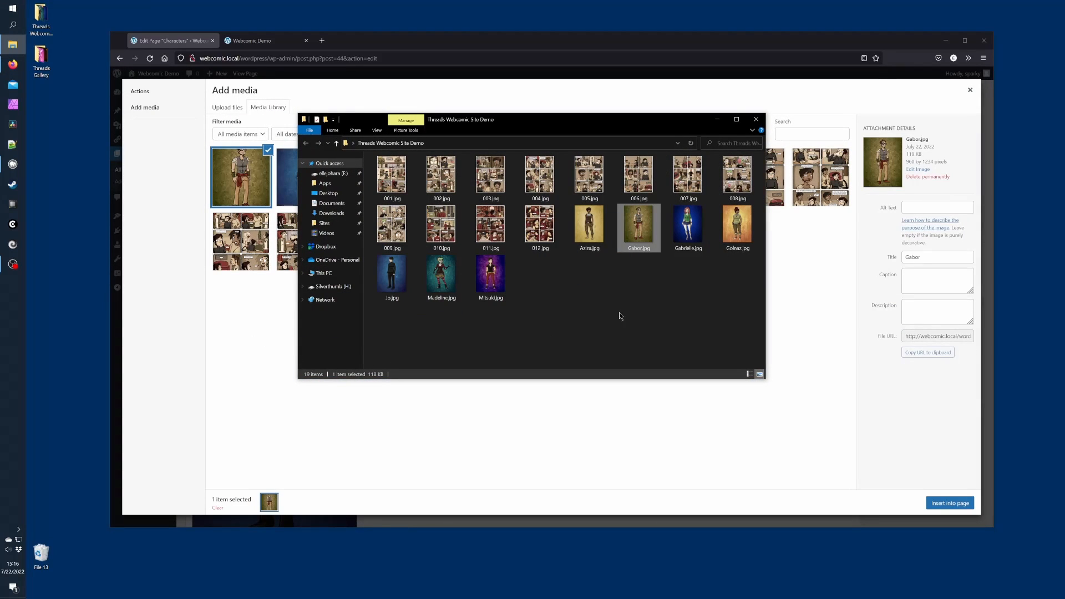
{"action": "left_click_drag", "start_coordinate": [589, 225], "coordinate": [269, 340]}
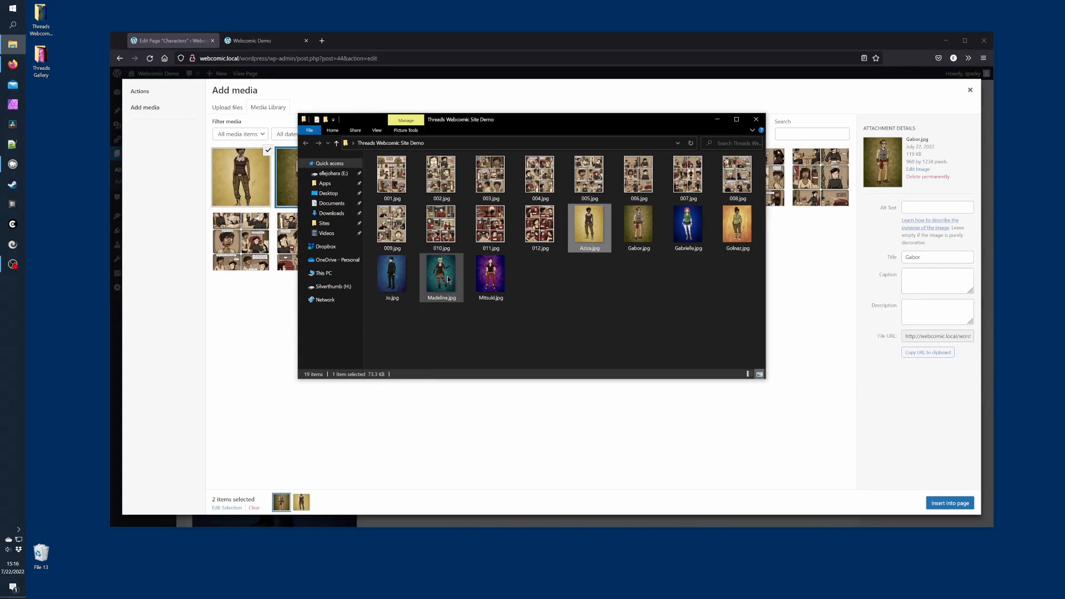
{"action": "left_click_drag", "start_coordinate": [442, 275], "coordinate": [257, 351]}
{"action": "left_click", "coordinate": [257, 350]}
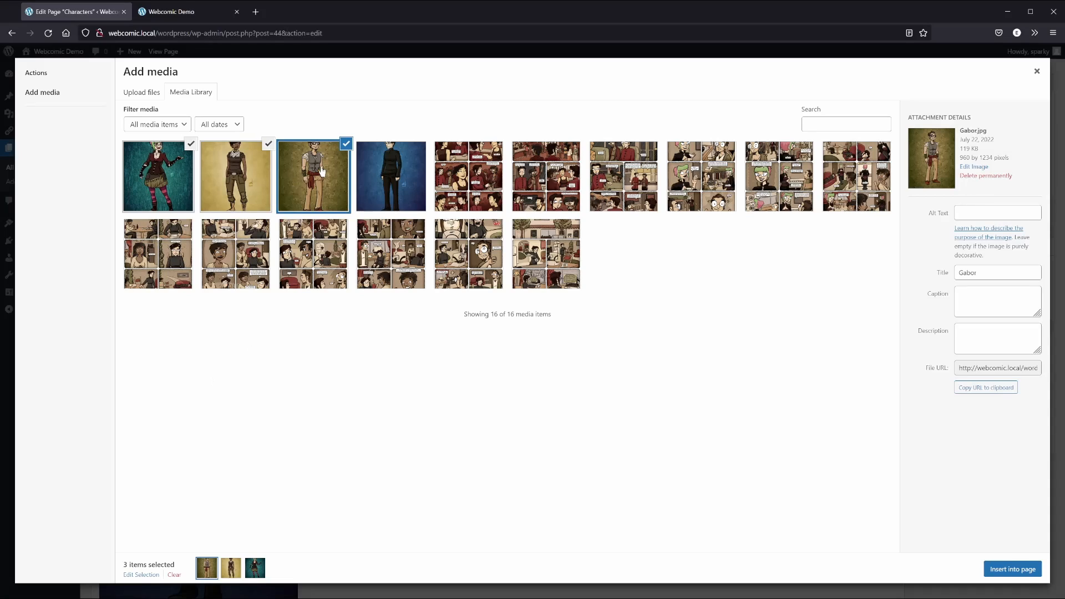
Give Gabor.jpg his full-name caption and a description about making experimental electronic music
{"action": "left_click", "coordinate": [376, 172]}
{"action": "left_click", "coordinate": [981, 299]}
{"action": "type", "text": "Gabor Szabo"}
{"action": "key", "text": "Tab"}
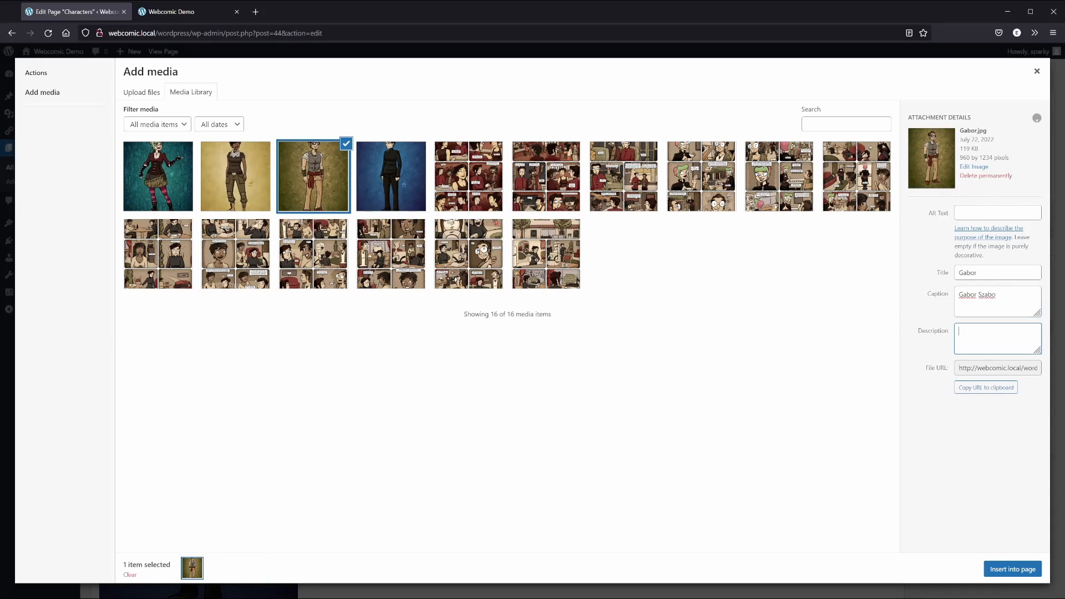
{"action": "type", "text": "Gabor is a"}
{"action": "type", "text": "makes experimental music with old electronic"}
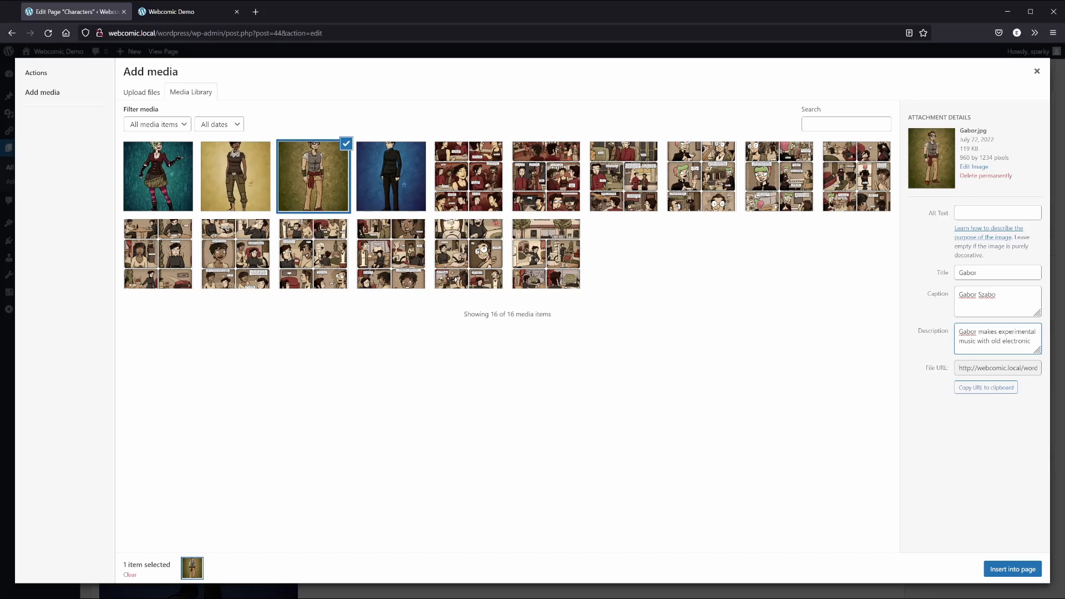
{"action": "type", "text": " equipment."}
Give Aziza.jpg her full-name caption and the description 'Aziza is a graduate student in geology.'
{"action": "left_click", "coordinate": [229, 170]}
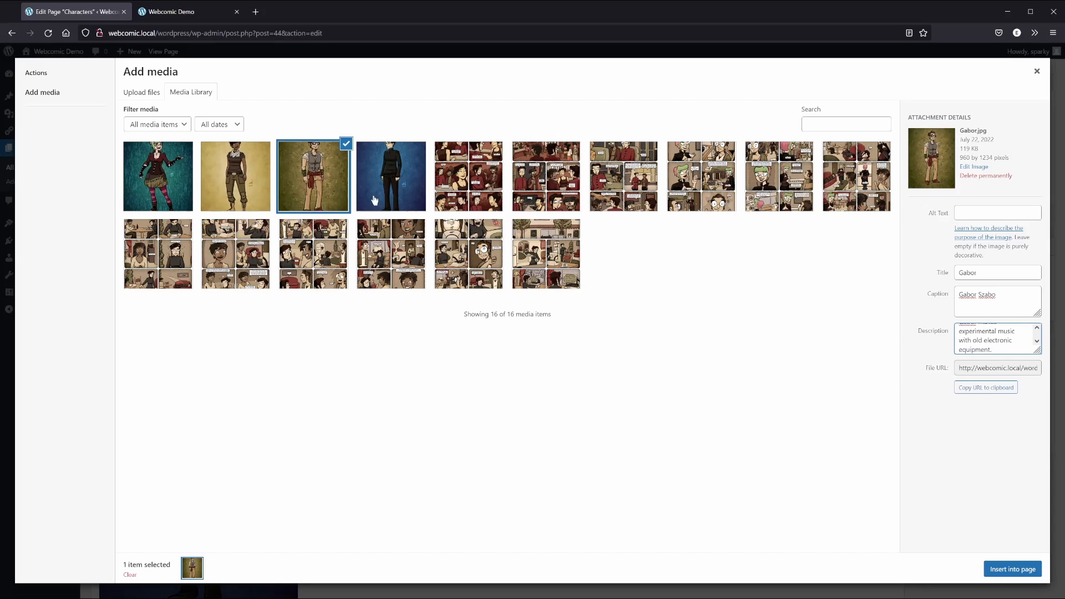
{"action": "left_click", "coordinate": [964, 298]}
{"action": "type", "text": "Aziza Azhar"}
{"action": "key", "text": "Tab"}
{"action": "type", "text": "Aziza is a graduate st"}
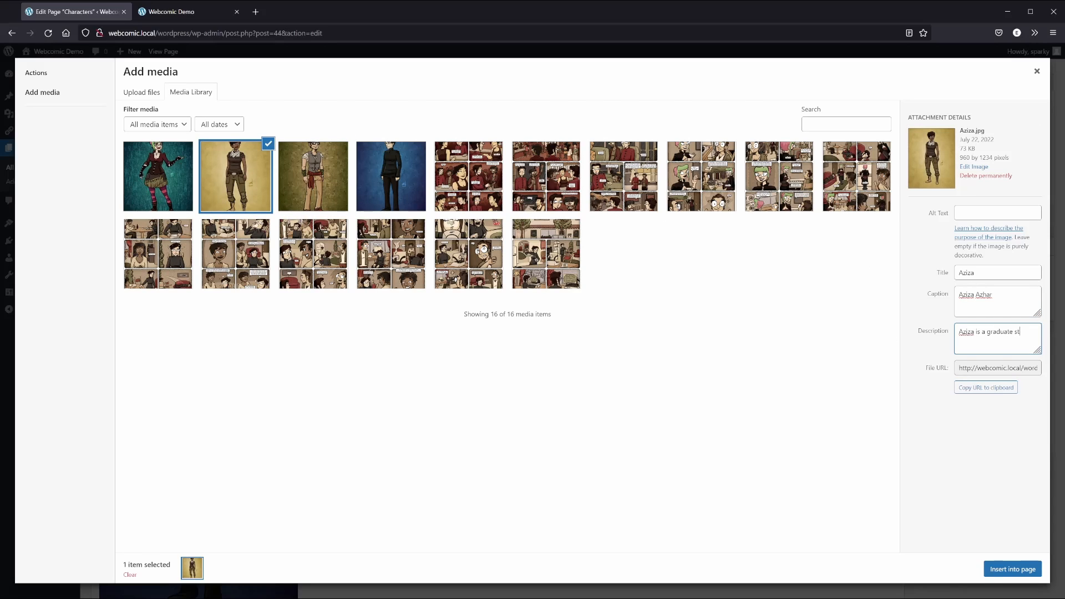
{"action": "type", "text": "udent in geology."}
Give Madeline.jpg her full-name caption and the description 'Madeline is the mystery goth of the apartment roommates.'
{"action": "left_click", "coordinate": [168, 182]}
{"action": "left_click", "coordinate": [968, 297]}
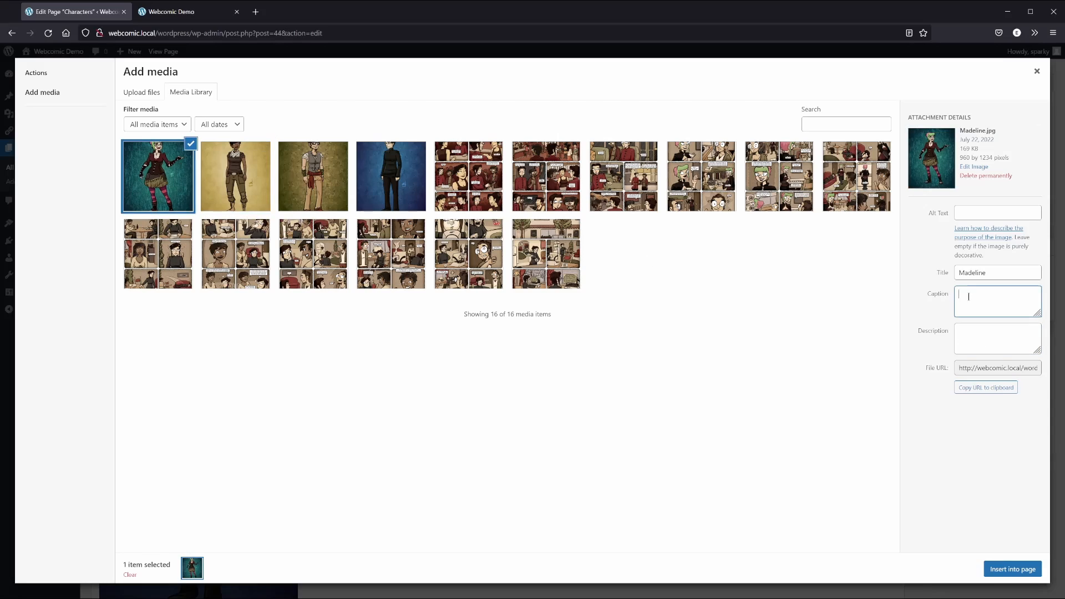
{"action": "type", "text": "Madeline Acier"}
{"action": "key", "text": "Tab"}
{"action": "type", "text": "Madeline"}
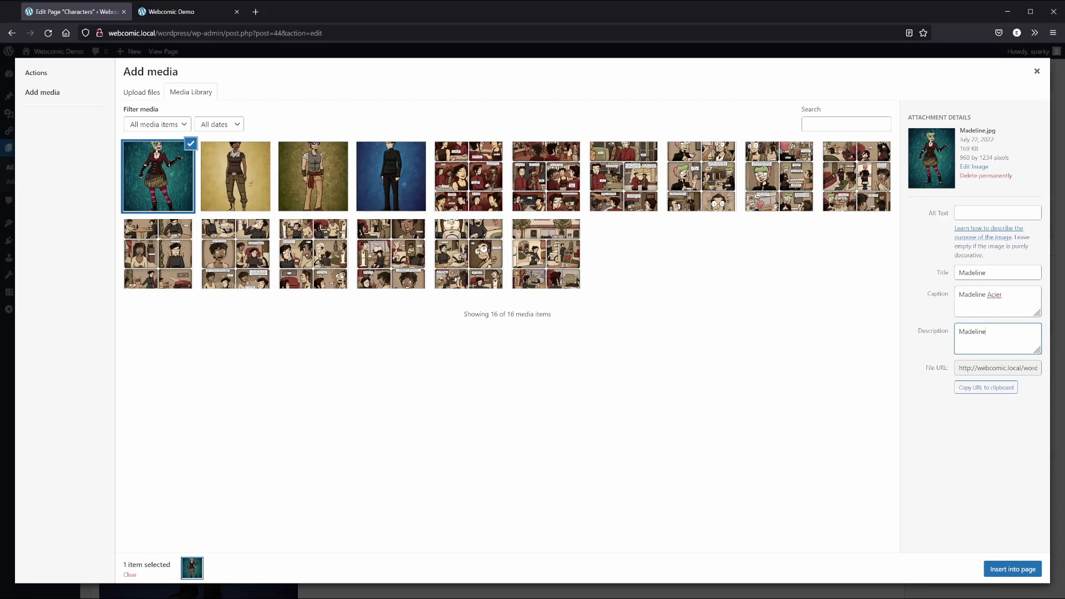
{"action": "type", "text": " is the mystery goth of the apartment roommates."}
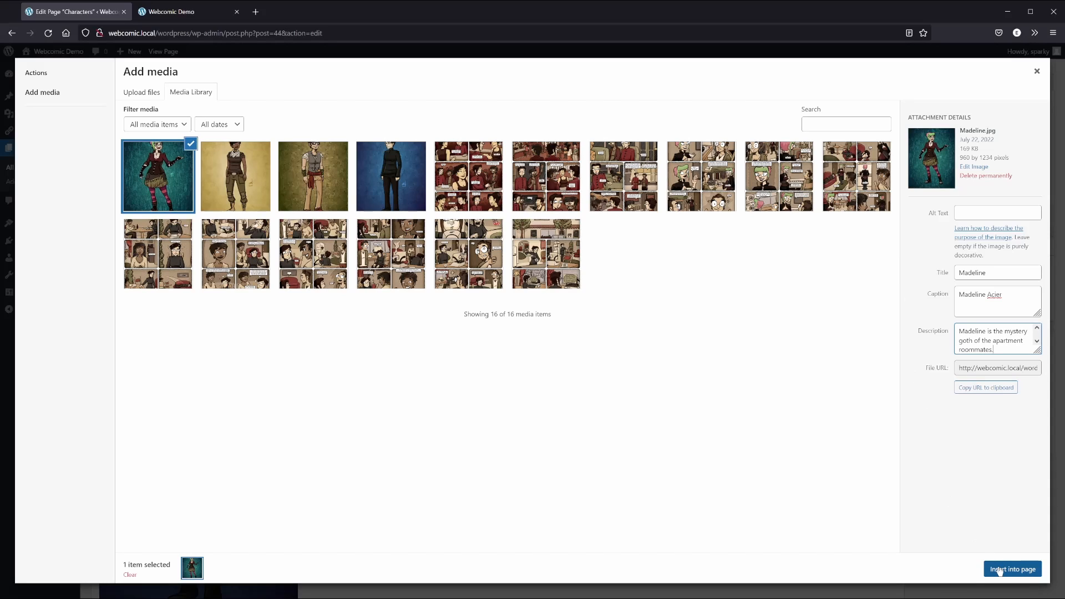
{"action": "key", "text": "Tab"}
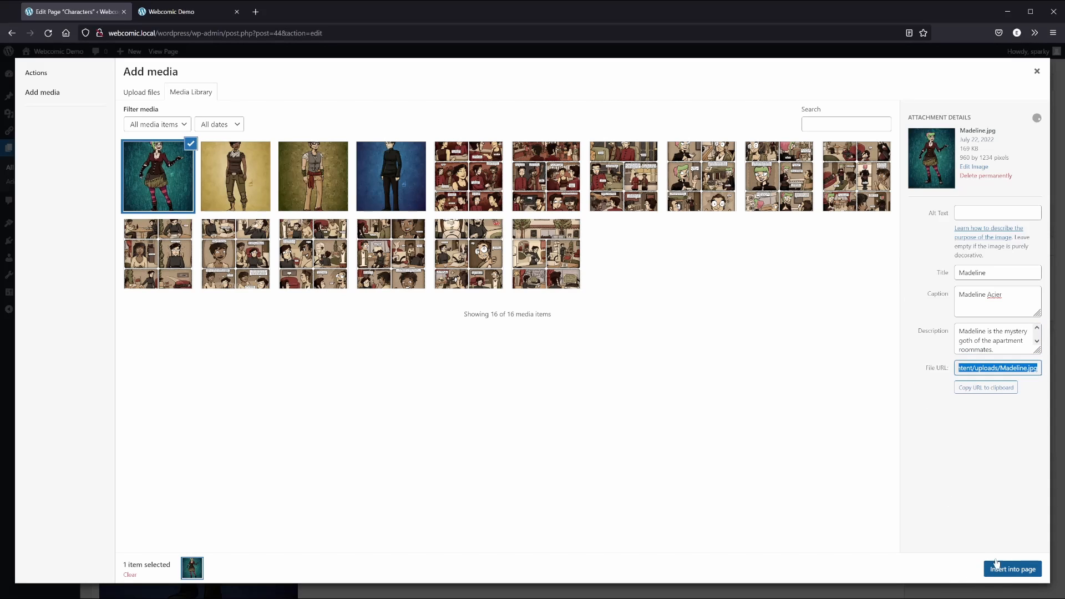
{"action": "left_click", "coordinate": [1036, 71]}
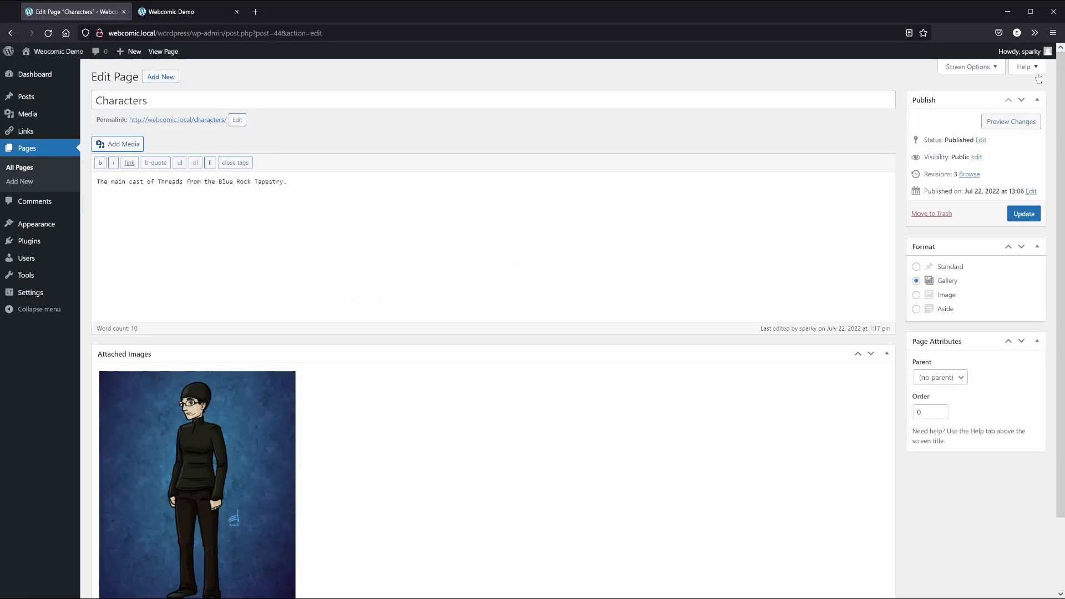
Update the Characters page and reload the live page to review all four character entries
{"action": "left_click", "coordinate": [1019, 216]}
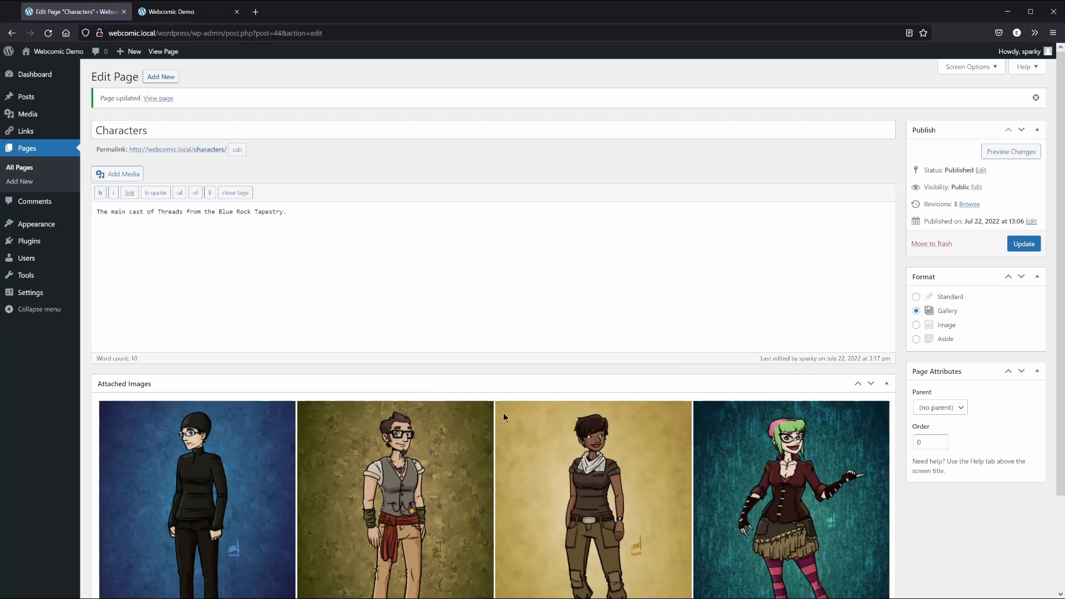
{"action": "left_click", "coordinate": [176, 11]}
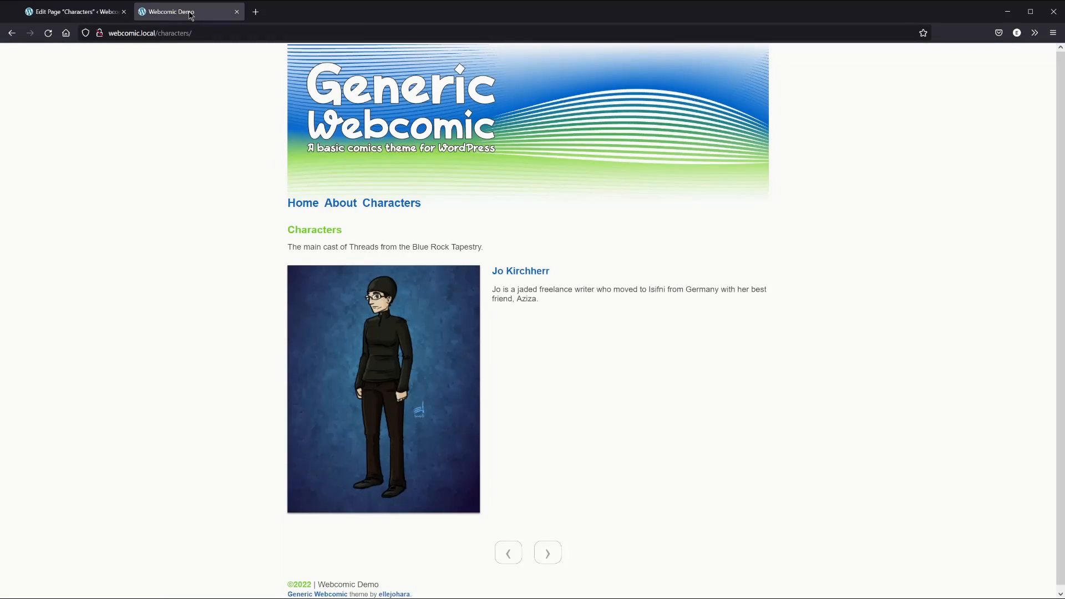
{"action": "left_click", "coordinate": [48, 33]}
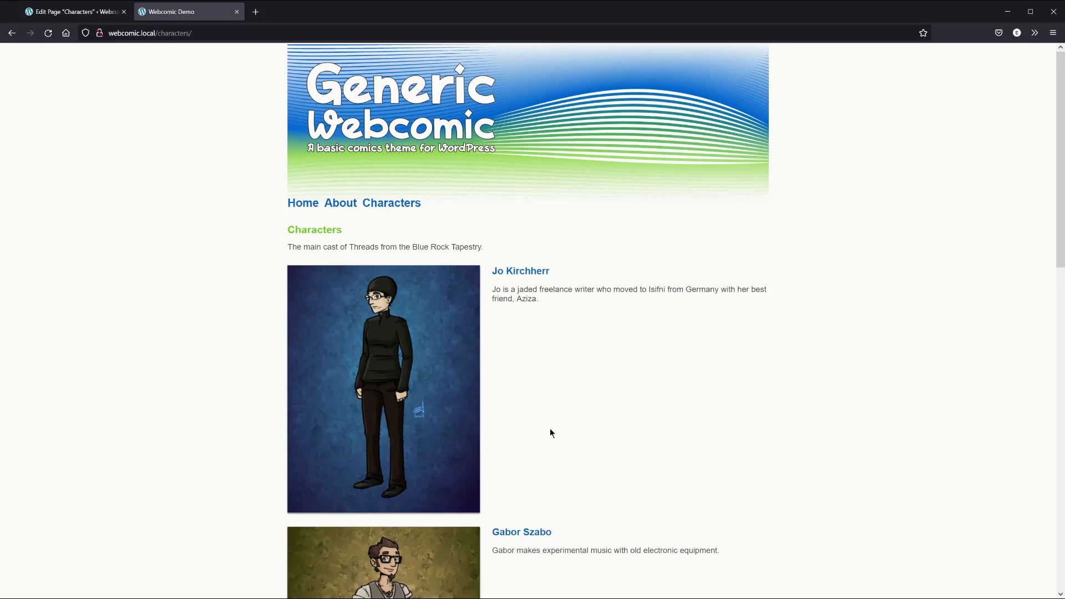
{"action": "scroll", "coordinate": [555, 437], "scroll_direction": "down", "scroll_amount": 8}
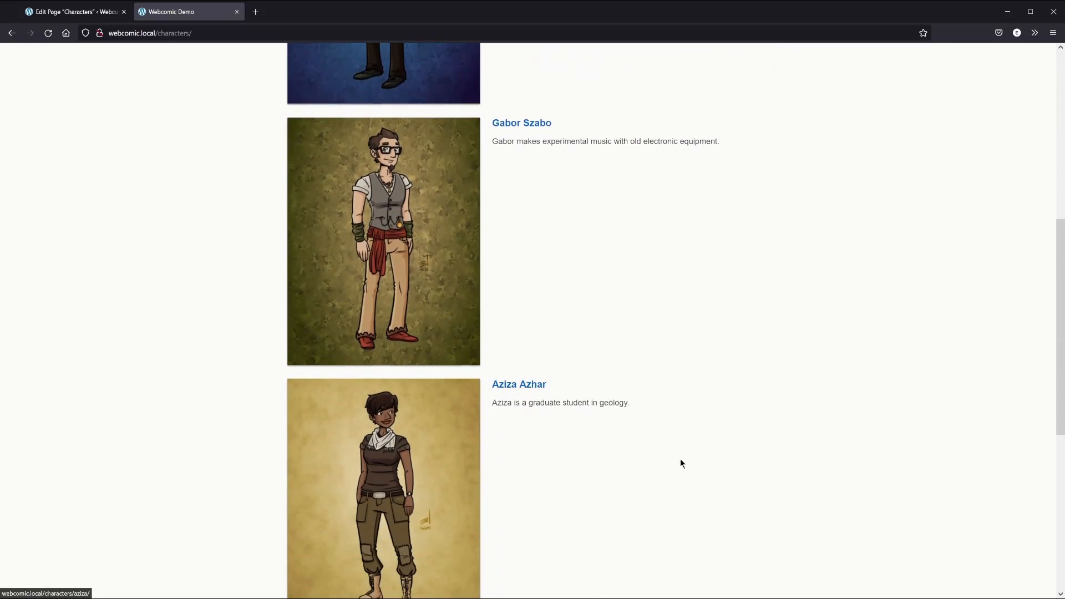
{"action": "scroll", "coordinate": [750, 450], "scroll_direction": "down", "scroll_amount": 5}
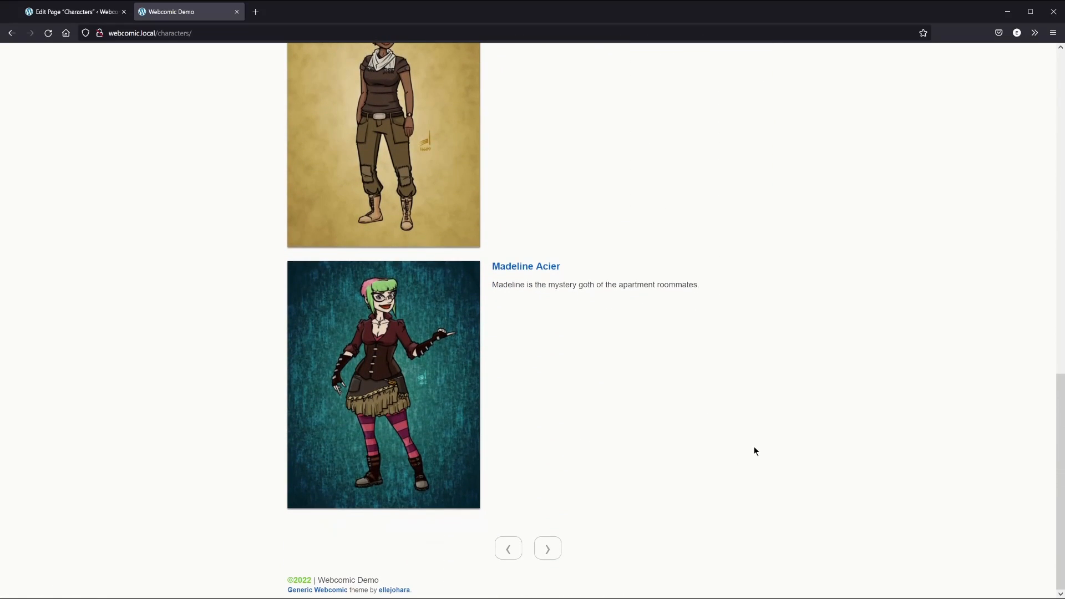
{"action": "scroll", "coordinate": [758, 448], "scroll_direction": "up", "scroll_amount": 8}
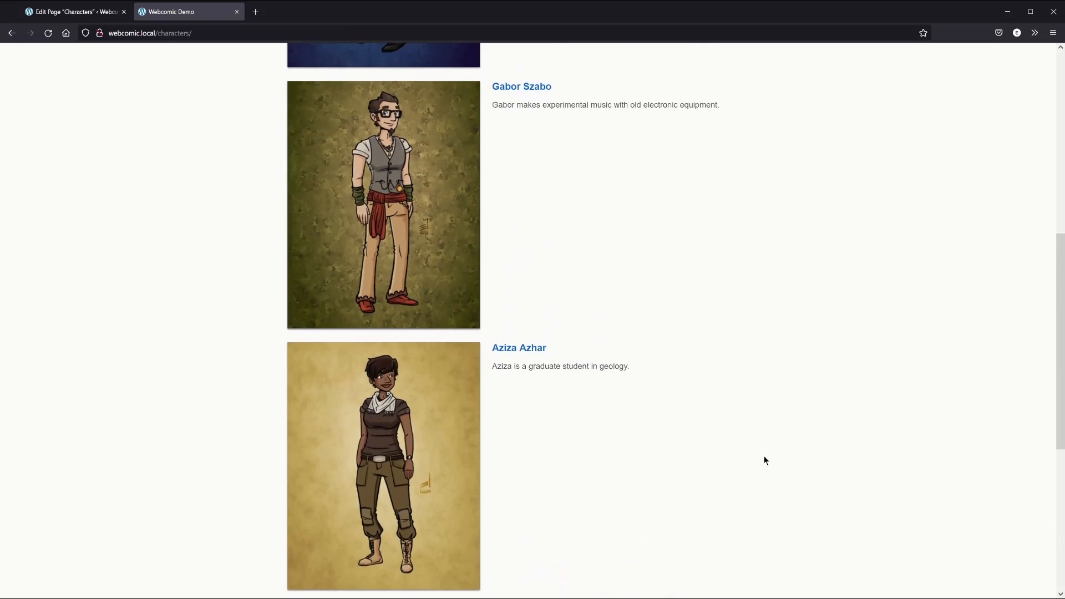
{"action": "scroll", "coordinate": [767, 458], "scroll_direction": "up", "scroll_amount": 6}
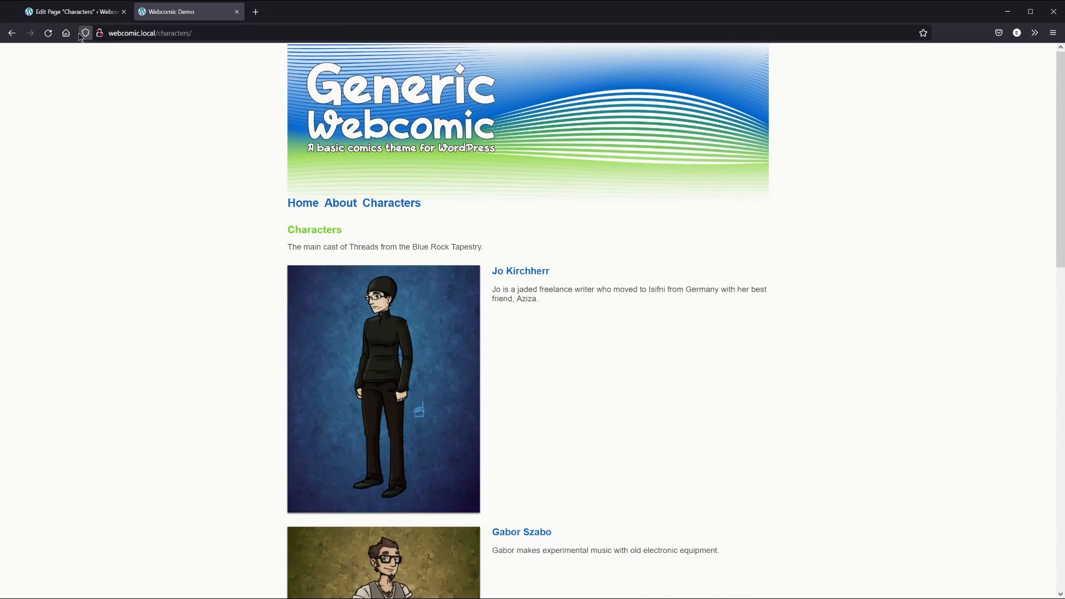
{"action": "left_click", "coordinate": [73, 14]}
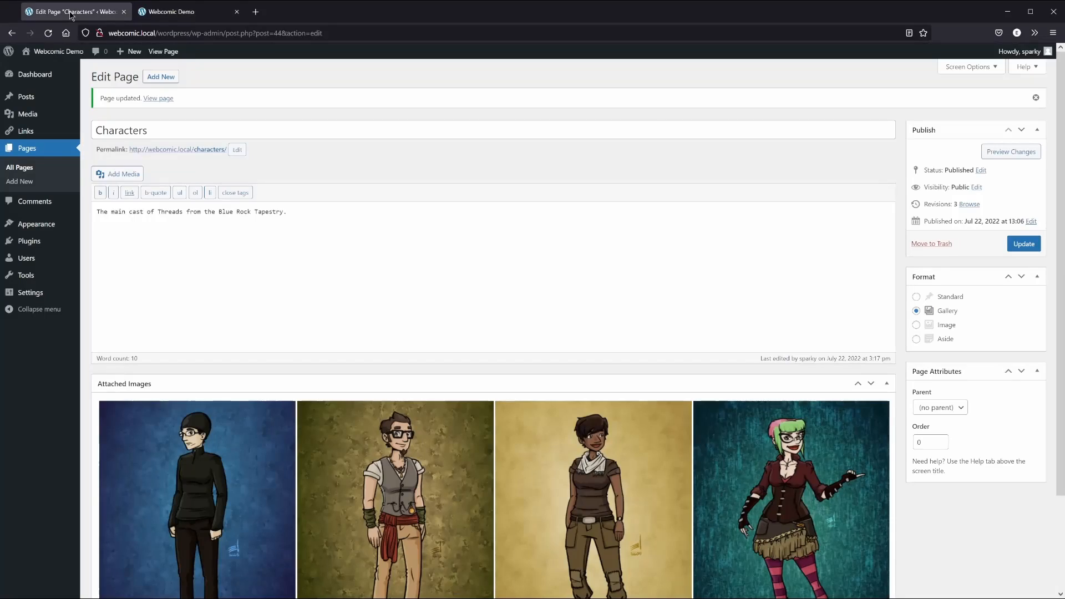
Filter the media library to show only images uploaded to this page
{"action": "left_click", "coordinate": [125, 175]}
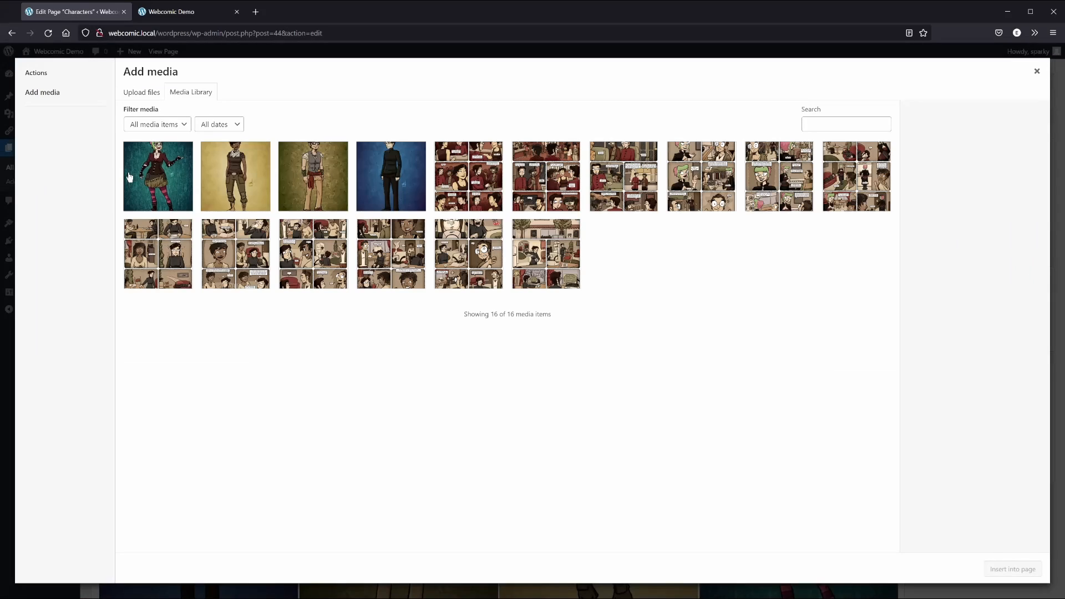
{"action": "left_click", "coordinate": [169, 127]}
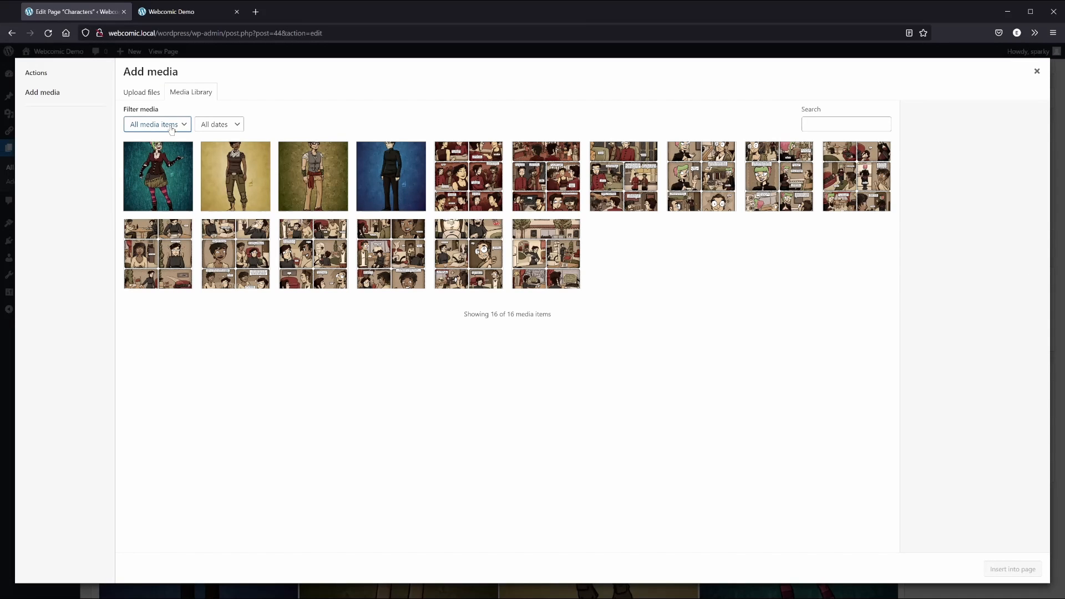
{"action": "left_click", "coordinate": [177, 158]}
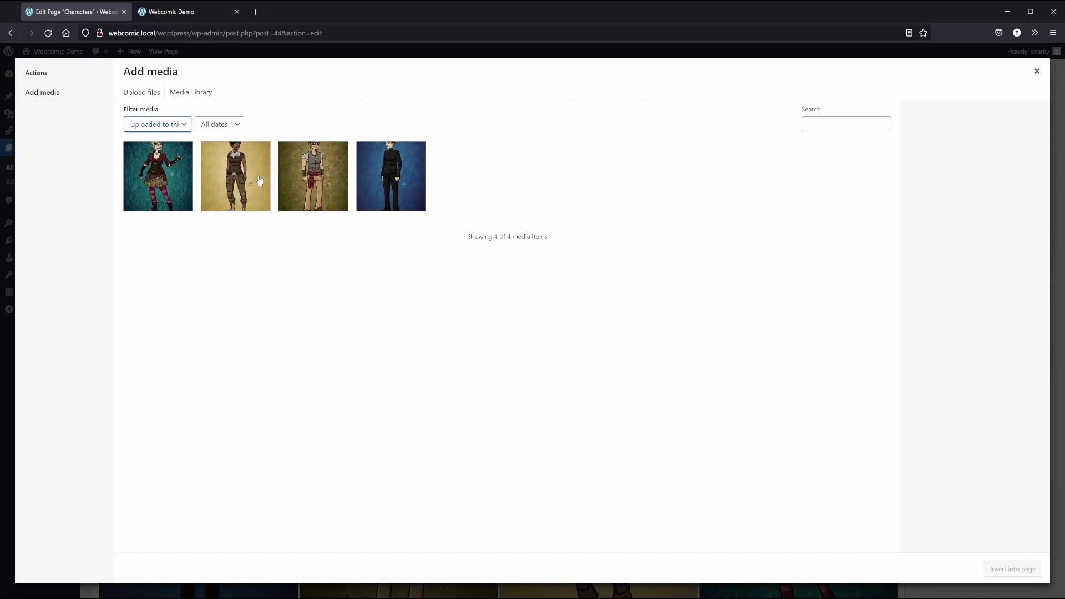
Reorder the attached images with Aziza first and Gabor second, then update the page
{"action": "left_click_drag", "start_coordinate": [259, 181], "coordinate": [178, 183]}
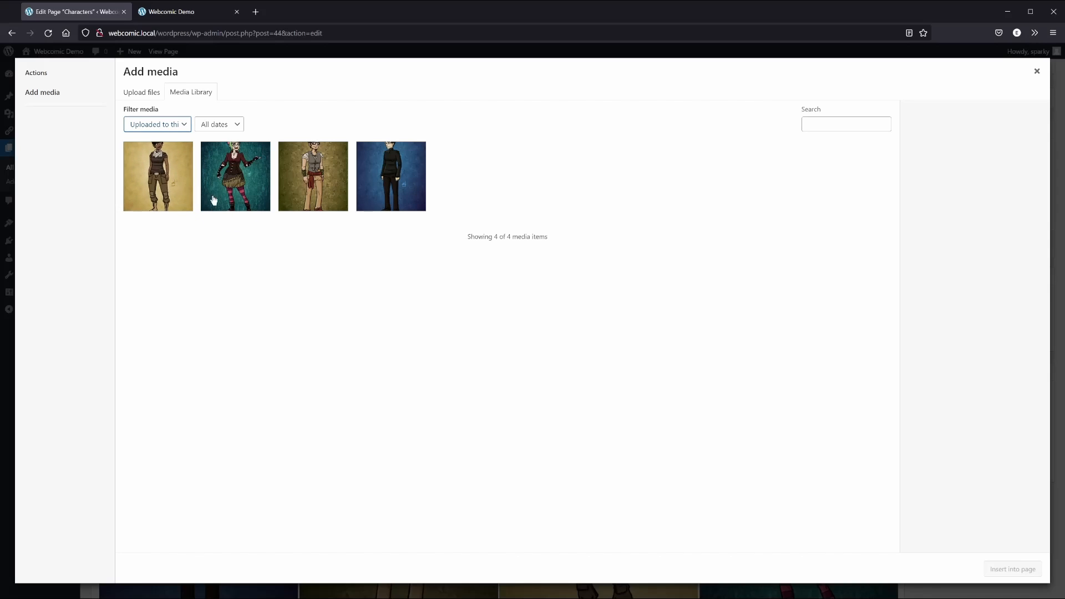
{"action": "left_click_drag", "start_coordinate": [323, 182], "coordinate": [251, 179]}
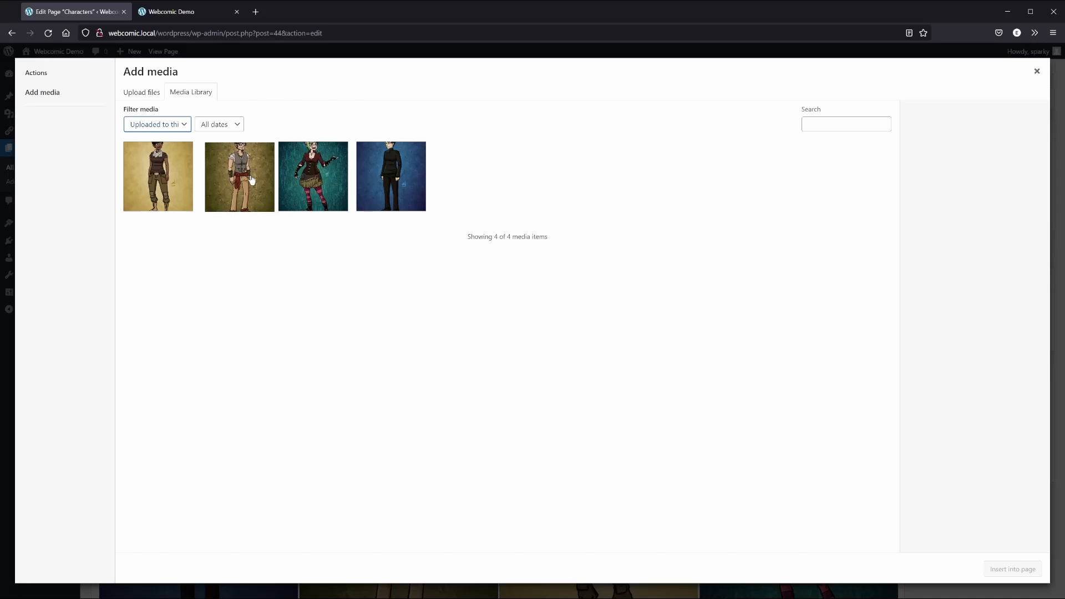
{"action": "left_click_drag", "start_coordinate": [396, 180], "coordinate": [316, 178]}
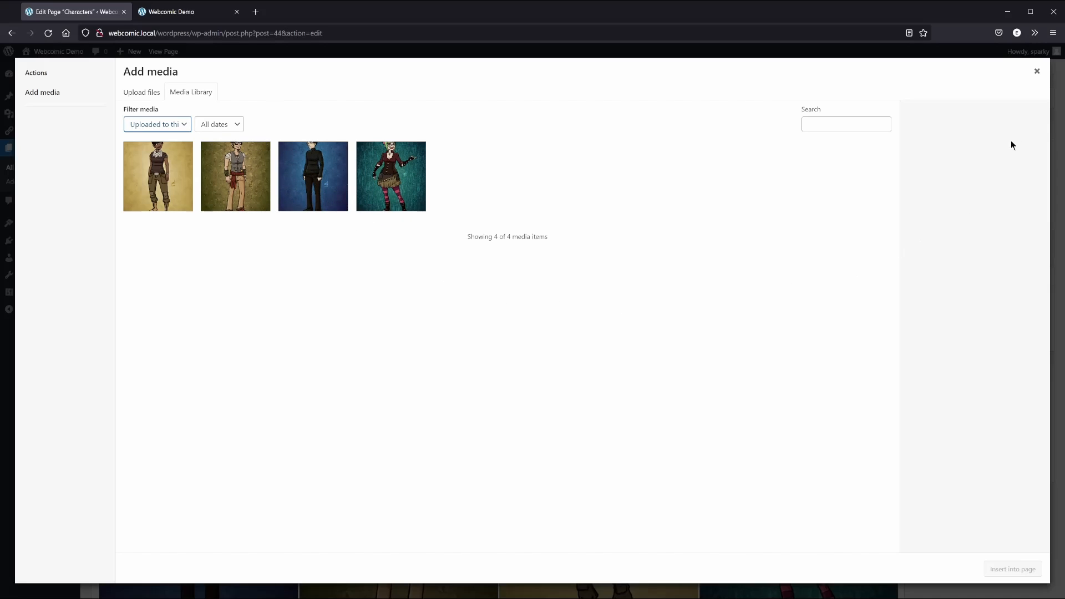
{"action": "left_click", "coordinate": [1036, 72]}
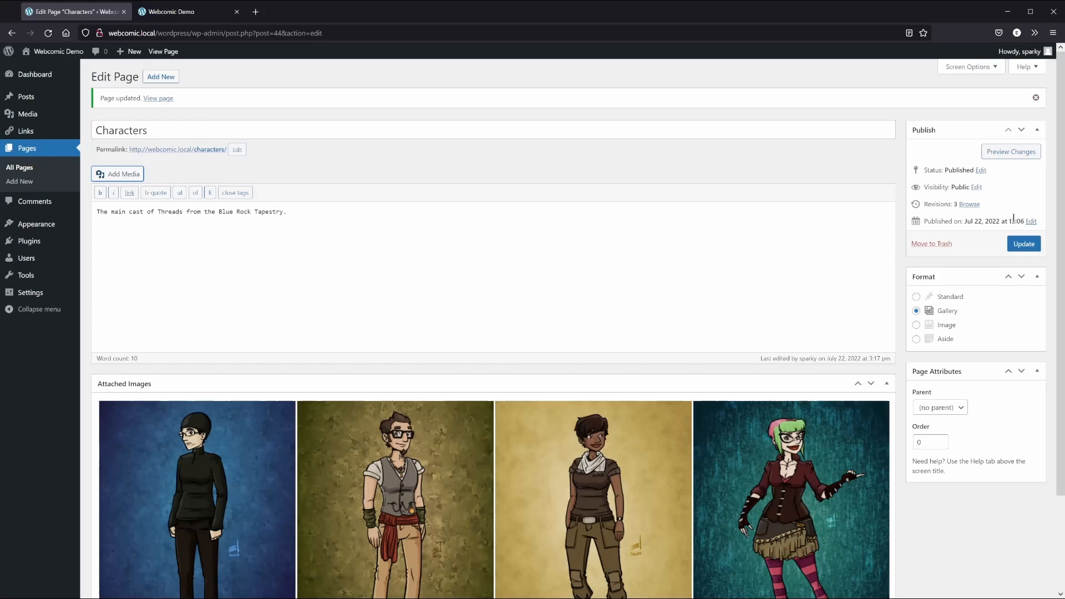
{"action": "left_click", "coordinate": [1023, 243]}
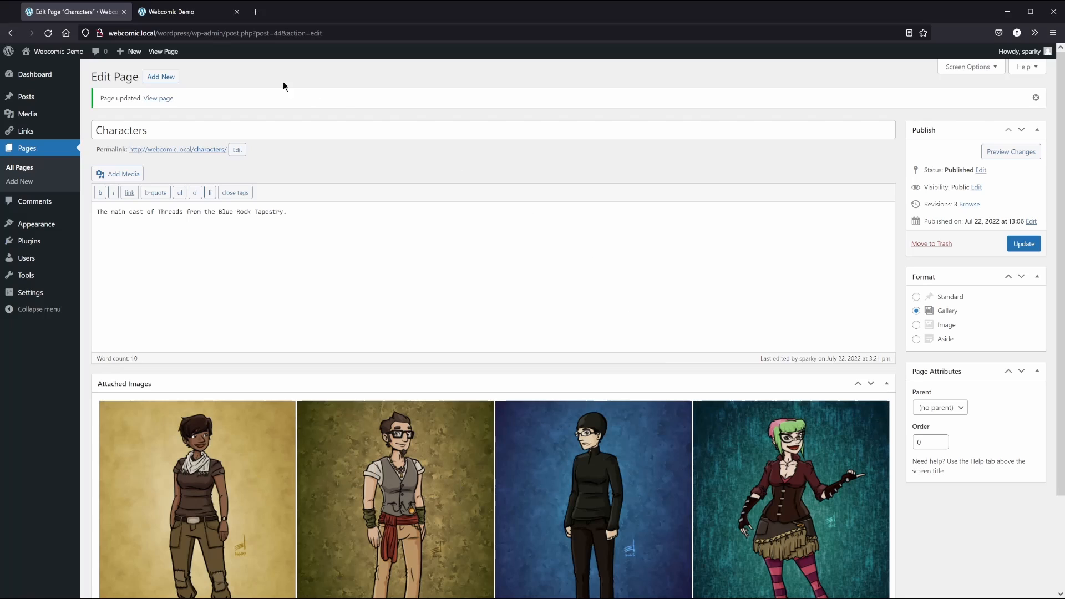
Reload the live Characters page and scroll through the reordered character entries
{"action": "left_click", "coordinate": [186, 17]}
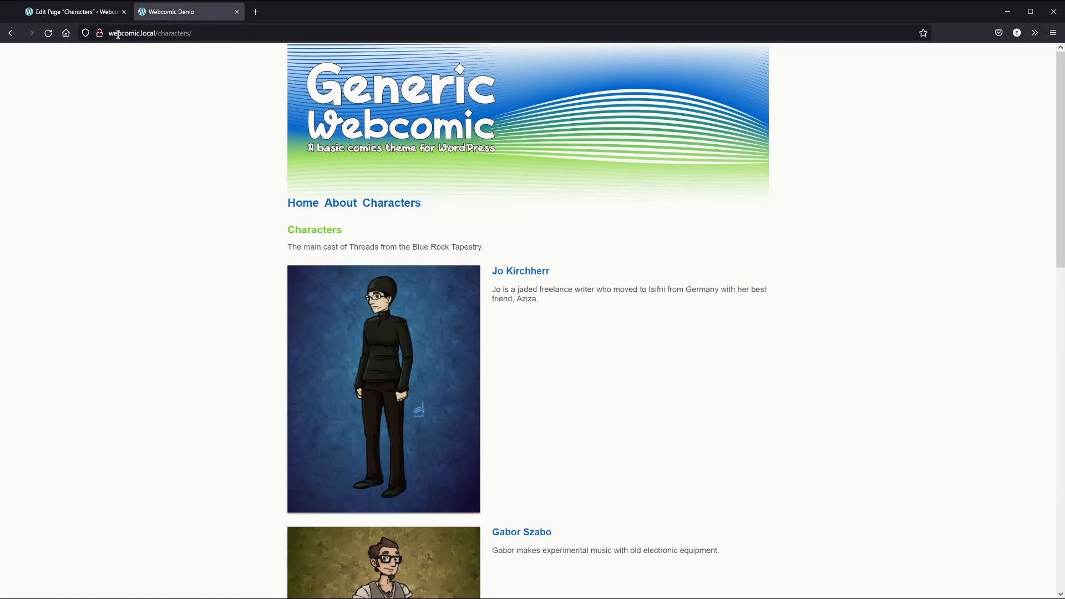
{"action": "left_click", "coordinate": [48, 35]}
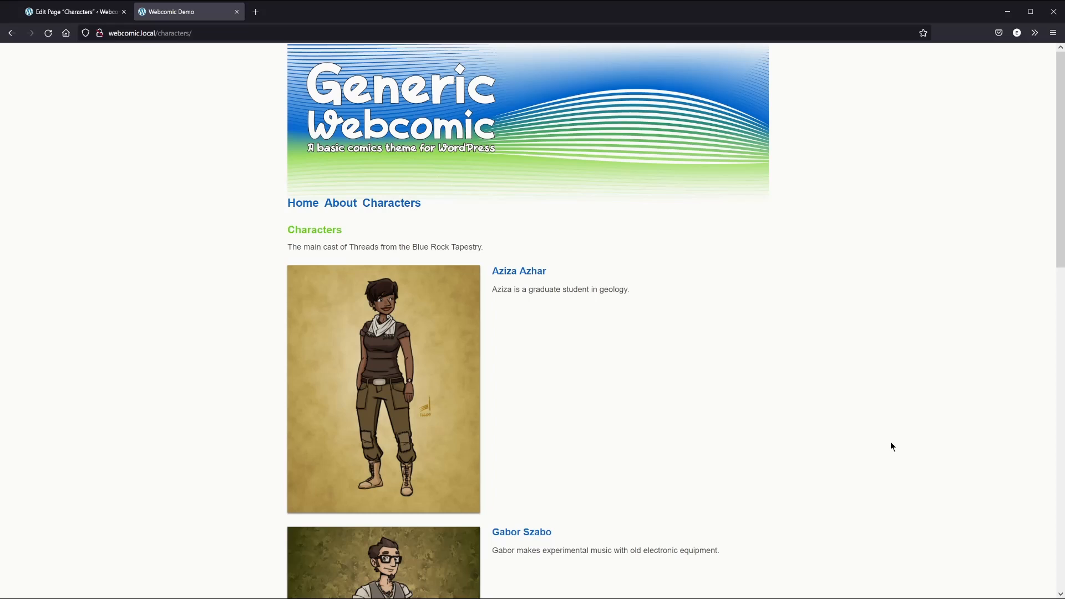
{"action": "scroll", "coordinate": [890, 444], "scroll_direction": "down", "scroll_amount": 6}
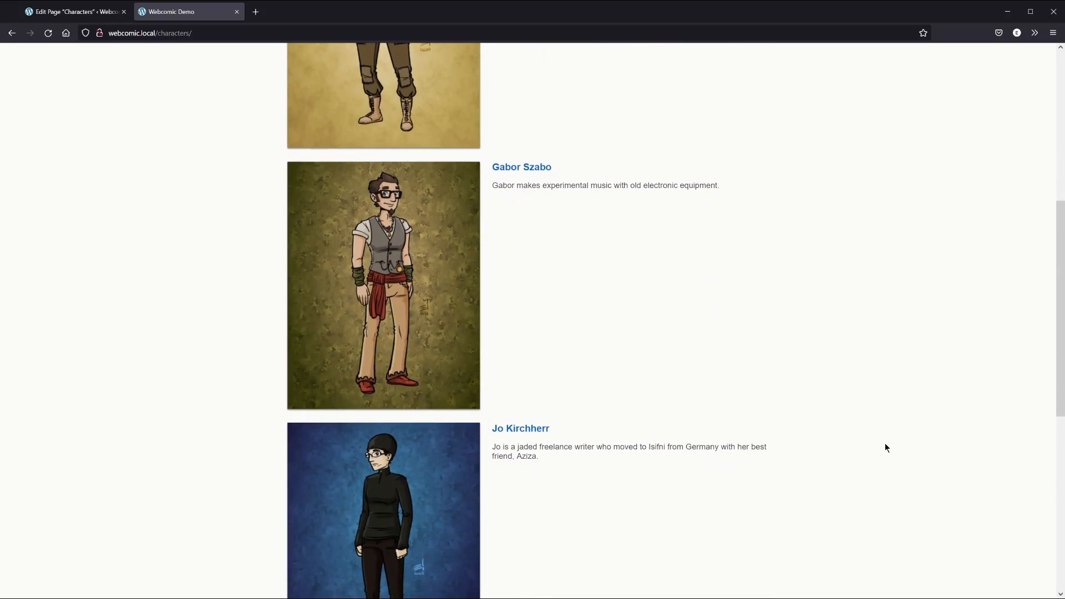
{"action": "scroll", "coordinate": [882, 444], "scroll_direction": "down", "scroll_amount": 7}
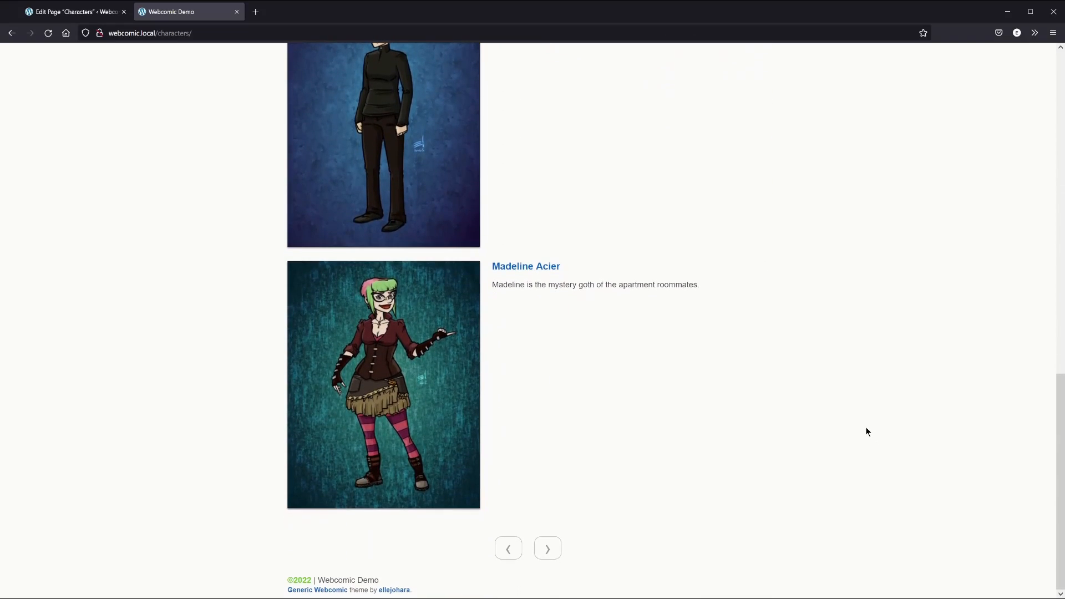
{"action": "scroll", "coordinate": [865, 433], "scroll_direction": "up", "scroll_amount": 13}
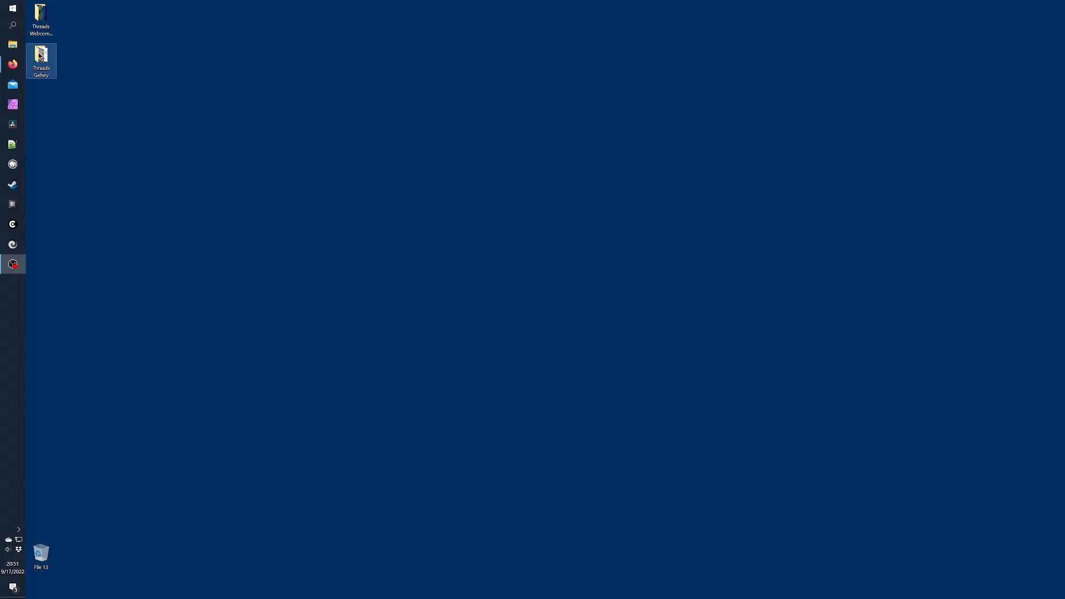
Preview the fan-art PNGs in the Threads Gallery folder, starting from 16222.png
{"action": "double_click", "coordinate": [40, 57]}
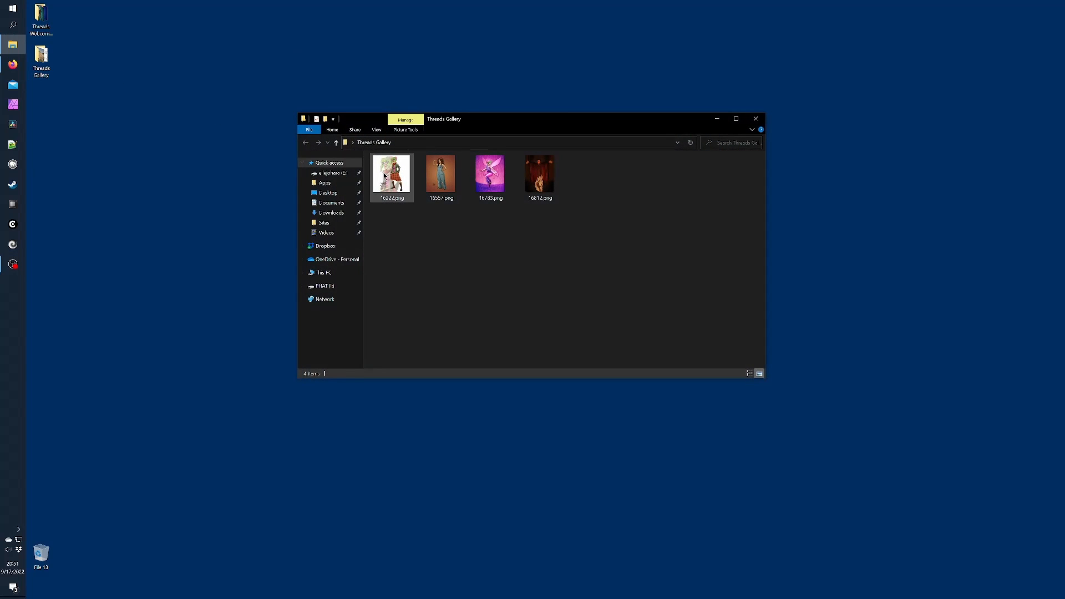
{"action": "double_click", "coordinate": [384, 176]}
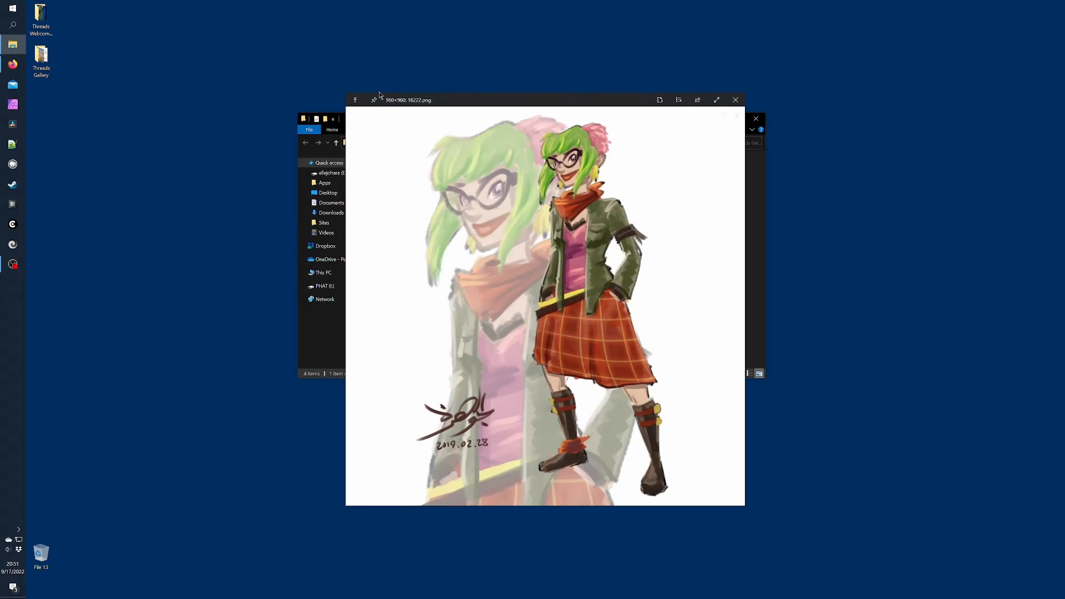
{"action": "key", "text": "Right"}
{"action": "key", "text": "Right"}
{"action": "key", "text": "Right"}
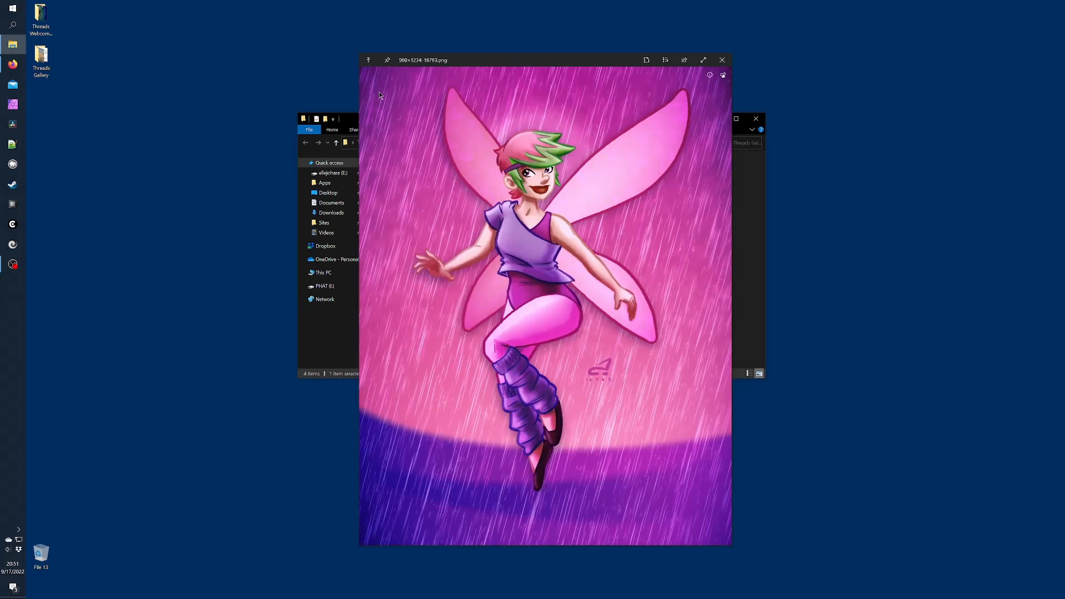
{"action": "key", "text": "Escape"}
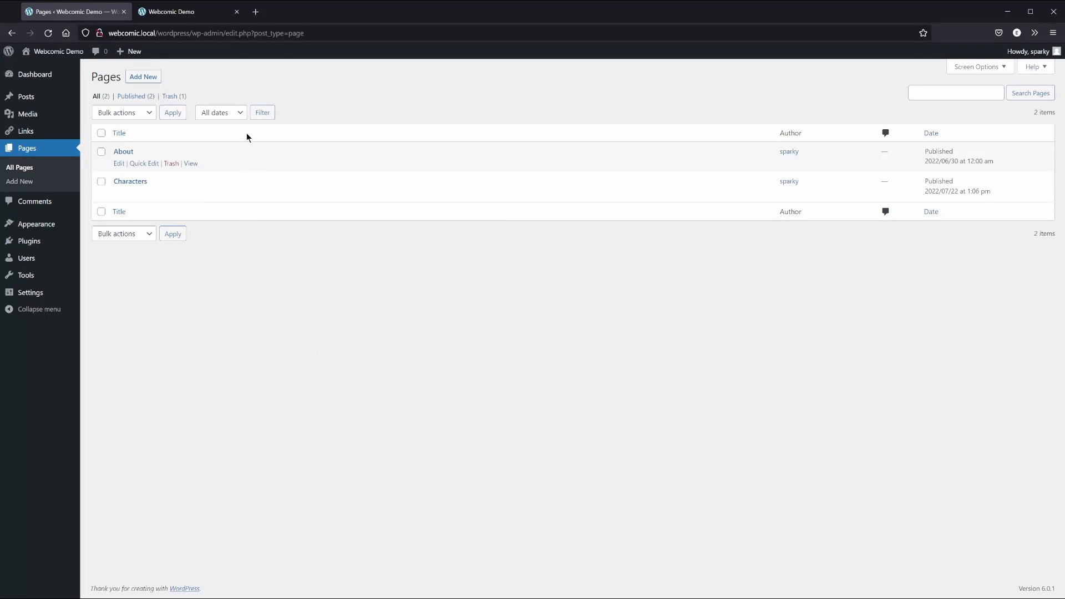
Create a page titled 'Gallery' with a fan-art intro sentence, in Gallery format, and open the media library
{"action": "left_click", "coordinate": [148, 77]}
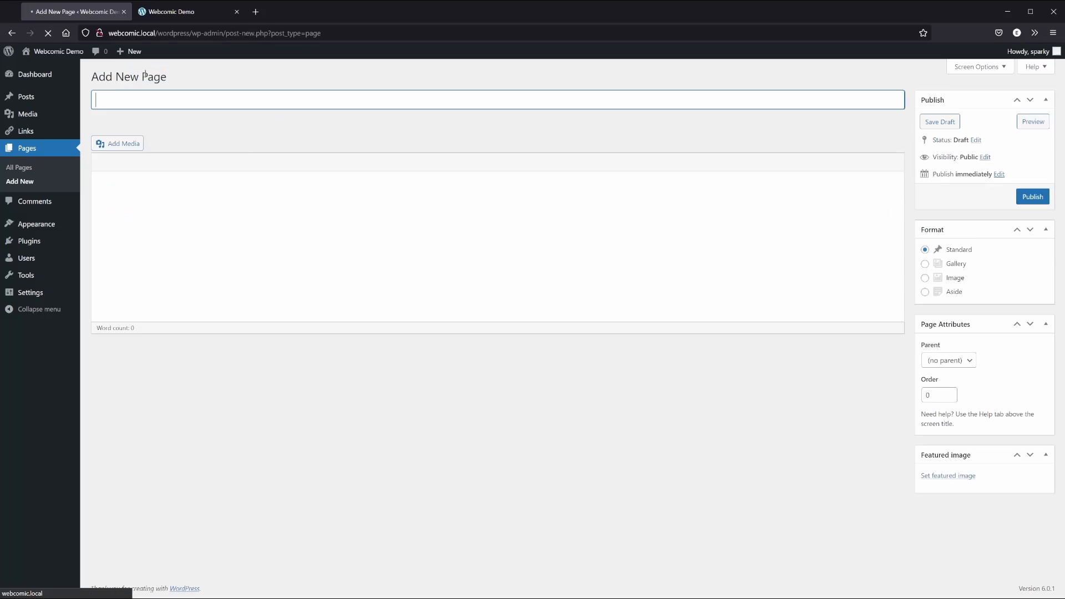
{"action": "type", "text": "Gallery"}
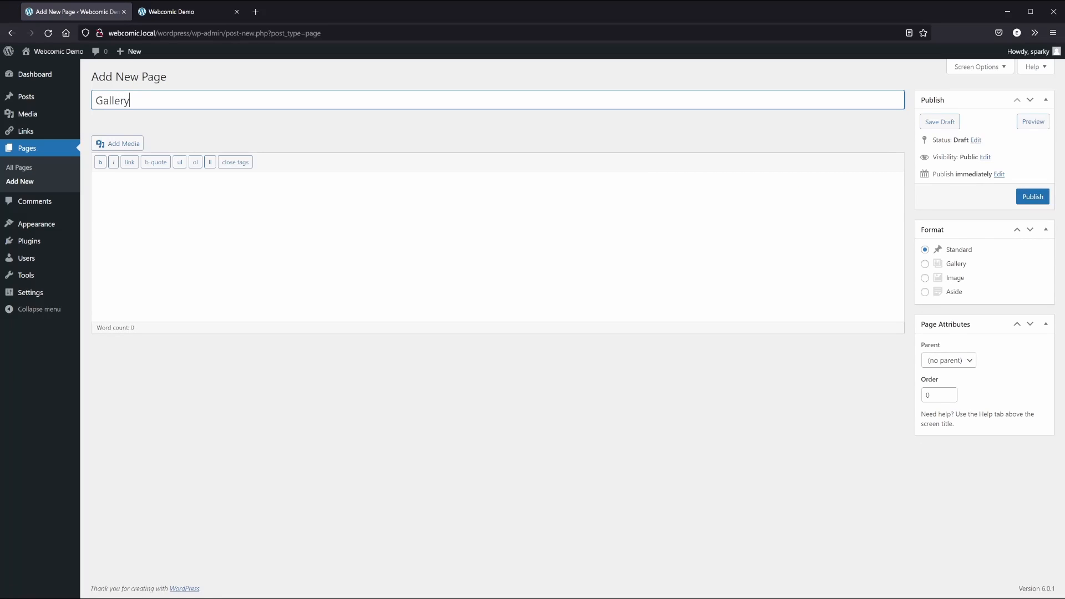
{"action": "key", "text": "Tab"}
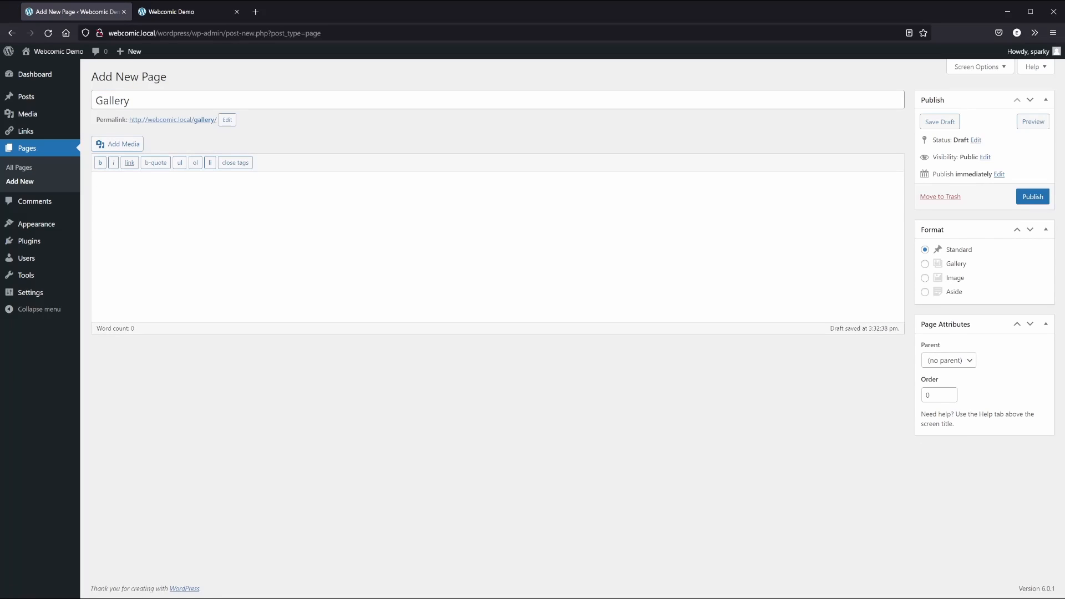
{"action": "type", "text": "Sometimes I make fan art of my characters. And sometimes other people make fan art of my characters."}
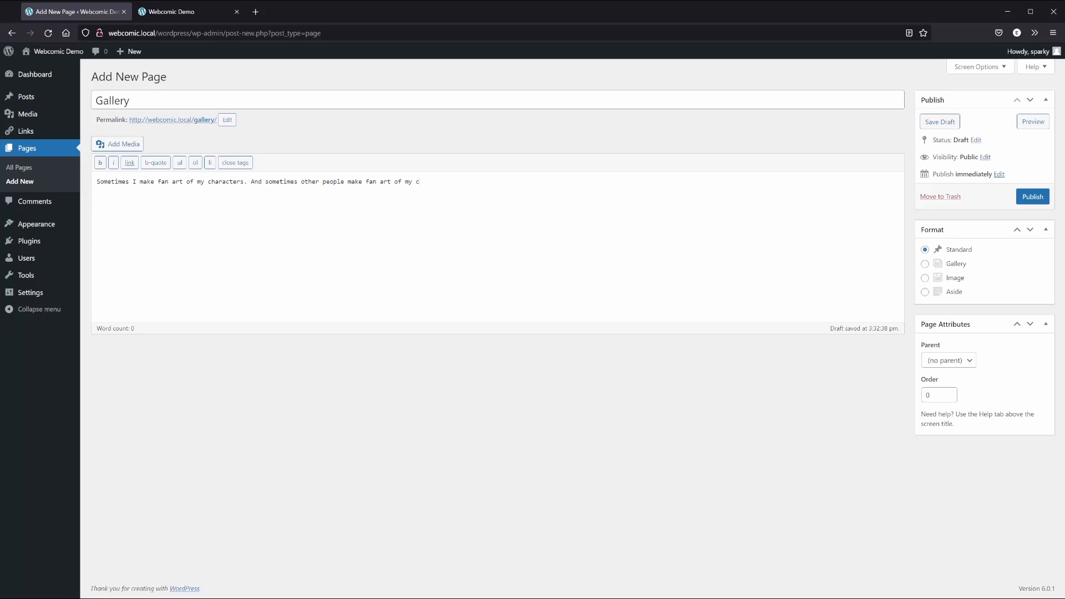
{"action": "left_click", "coordinate": [925, 265]}
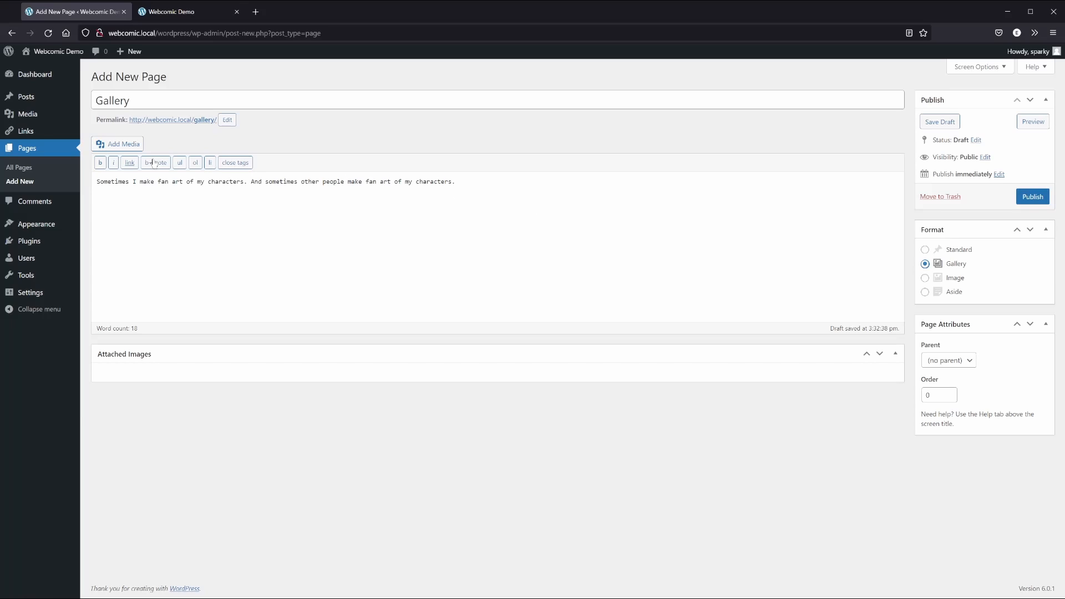
{"action": "left_click", "coordinate": [115, 145]}
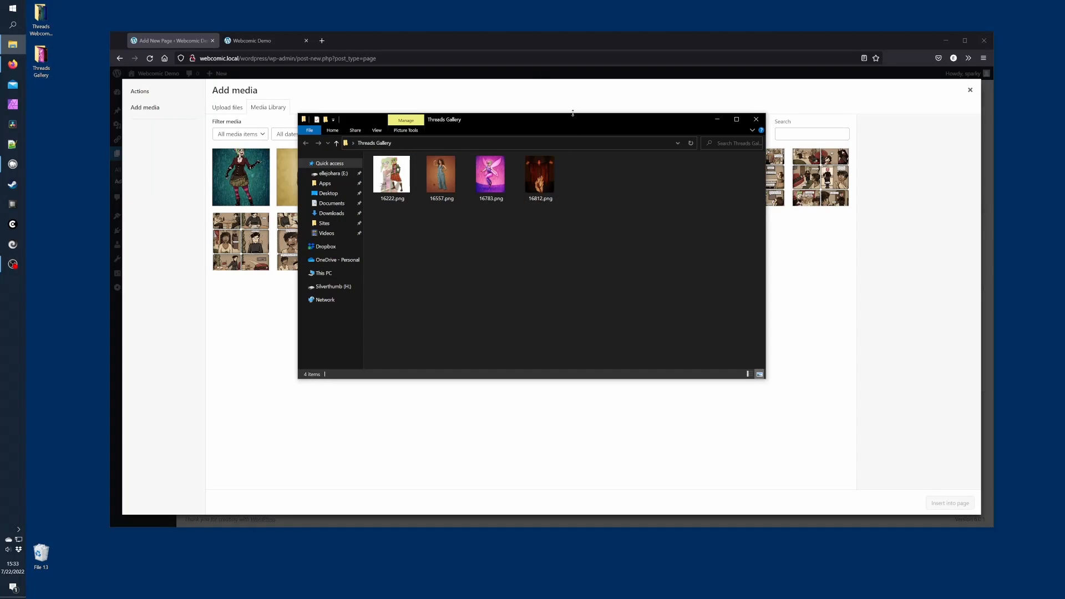
Upload the four fan-art PNGs from Explorer into the Media Library
{"action": "left_click_drag", "start_coordinate": [490, 177], "coordinate": [592, 428]}
{"action": "left_click", "coordinate": [916, 280]}
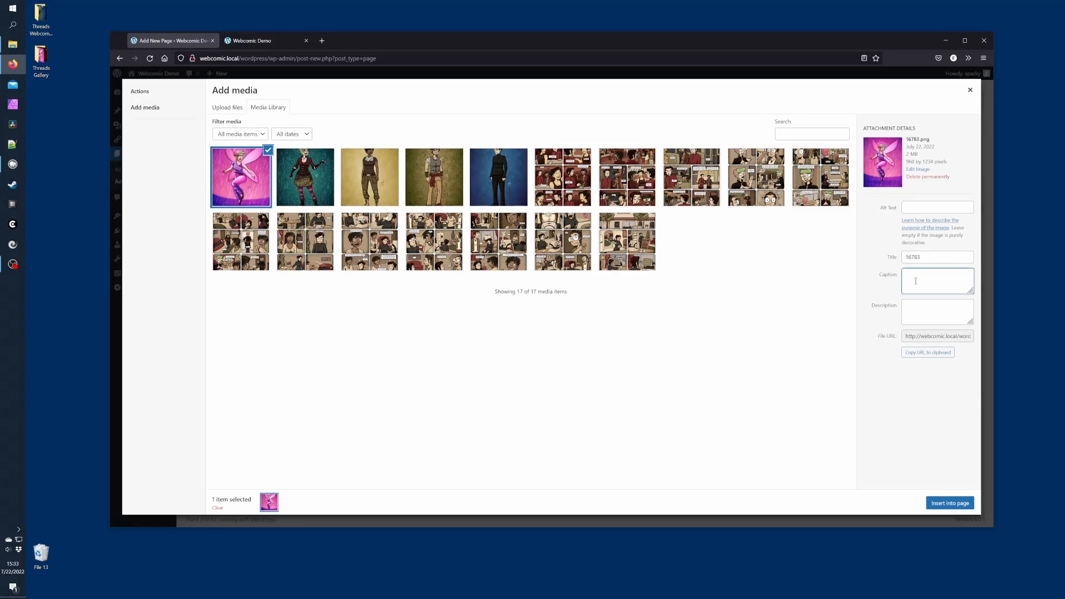
{"action": "key", "text": "alt+Tab"}
{"action": "left_click_drag", "start_coordinate": [540, 177], "coordinate": [640, 439]}
{"action": "left_click_drag", "start_coordinate": [445, 227], "coordinate": [391, 183]}
{"action": "left_click_drag", "start_coordinate": [441, 178], "coordinate": [562, 432]}
{"action": "left_click", "coordinate": [562, 435]}
Caption the fairy image 'Madeline as Glitter' with a description about Kidd Video
{"action": "left_click", "coordinate": [927, 276]}
{"action": "type", "text": "Madeline as Glitter"}
{"action": "key", "text": "Tab"}
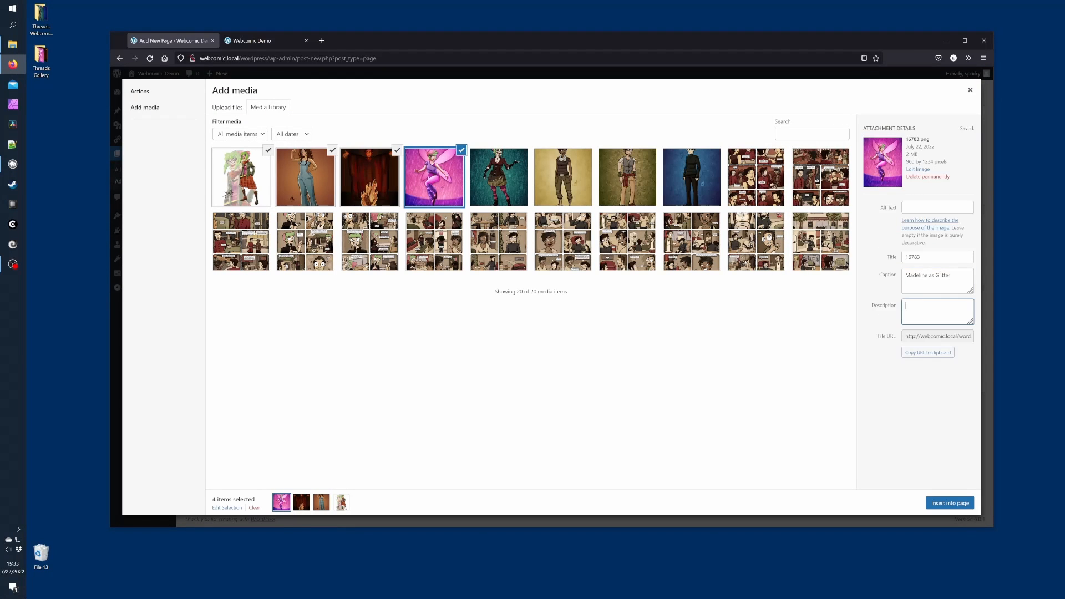
{"action": "type", "text": "One of my favorite cartoons as a child was \"Kidd Video\". I had a bit of a crush on Glitter."}
{"action": "key", "text": "Tab"}
Caption the fire image 'Gabor as Manos' with a description of the Manos costume
{"action": "left_click", "coordinate": [395, 183]}
{"action": "left_click", "coordinate": [927, 275]}
{"action": "type", "text": "Gabor as Manos"}
{"action": "key", "text": "Tab"}
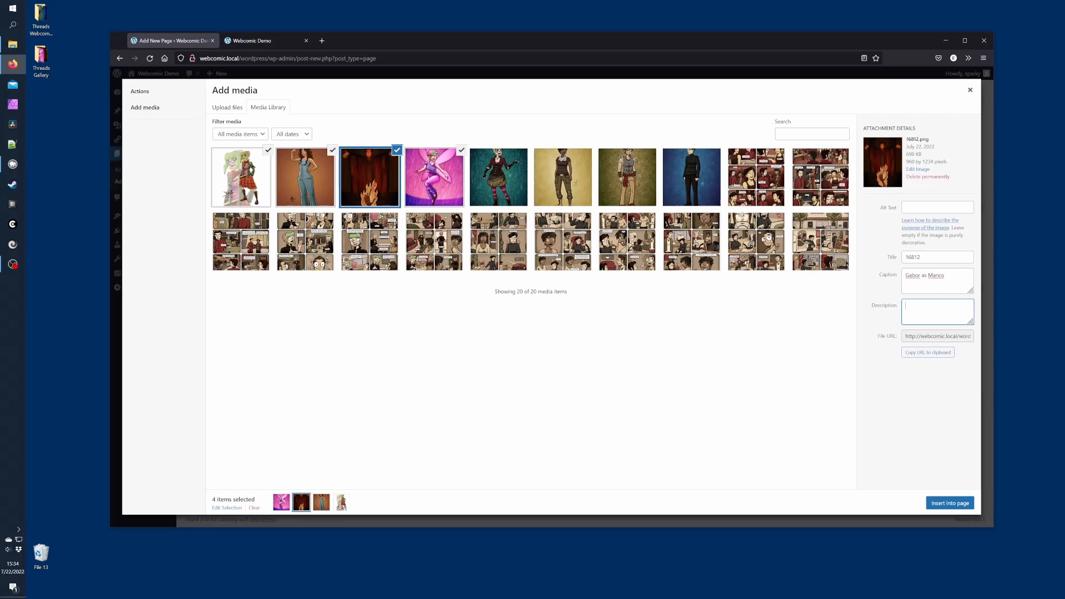
{"action": "type", "text": "Gabor, dressed as the antagonist from the classic \"Manos: Hands of"}
{"action": "key", "text": "Tab"}
Caption the overalls image of Raheema and describe it 'What is that? Shose? Palazzo pants?'
{"action": "left_click", "coordinate": [306, 177]}
{"action": "left_click", "coordinate": [921, 277]}
{"action": "type", "text": "Raheema as Rosie"}
{"action": "key", "text": "Tab"}
{"action": "key", "text": "shift+Tab"}
{"action": "key", "text": "BackSpace"}
{"action": "key", "text": "BackSpace"}
{"action": "key", "text": "BackSpace"}
{"action": "key", "text": "BackSpace"}
{"action": "key", "text": "BackSpace"}
{"action": "key", "text": "BackSpace"}
{"action": "key", "text": "BackSpace"}
{"action": "key", "text": "BackSpace"}
{"action": "key", "text": "BackSpace"}
{"action": "key", "text": "BackSpace"}
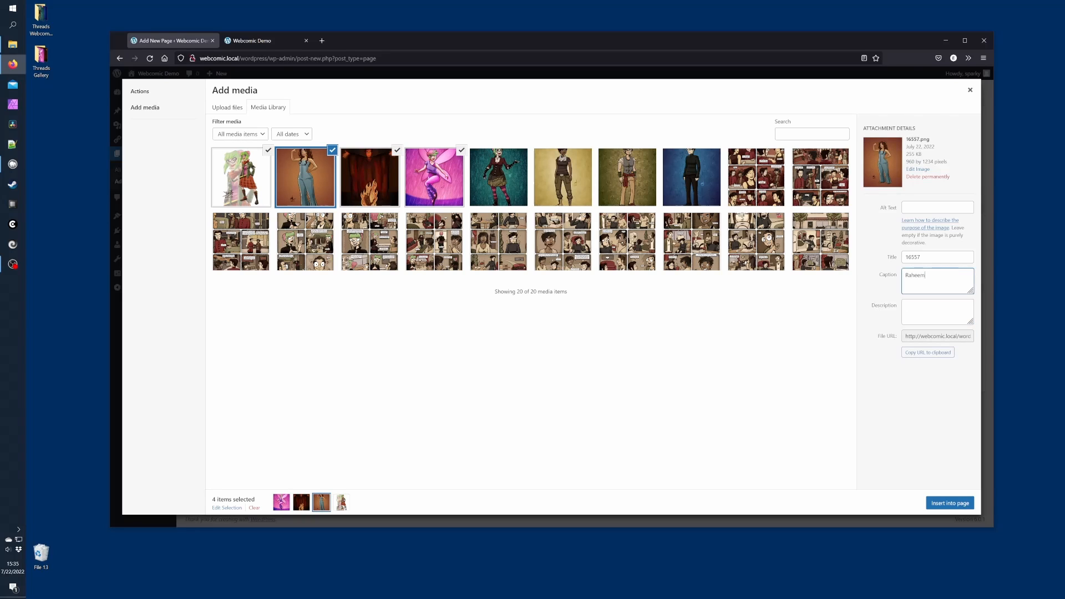
{"action": "type", "text": "a in Couture"}
{"action": "key", "text": "Tab"}
{"action": "type", "text": "What is that? Shose? Palazzo pants?"}
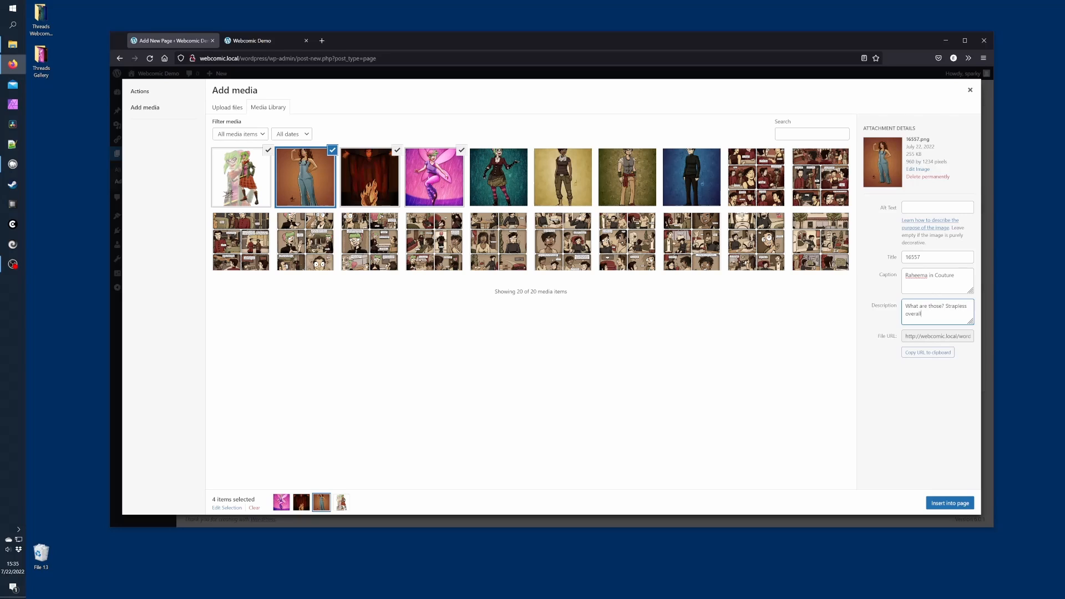
{"action": "key", "text": "Tab"}
Caption the sketch 'Punk Madeline', close the media window and publish the Gallery page
{"action": "left_click", "coordinate": [241, 176]}
{"action": "left_click", "coordinate": [906, 278]}
{"action": "type", "text": "Punk Madeline"}
{"action": "key", "text": "Tab"}
{"action": "type", "text": "One of my favorite scribbles of Madeline."}
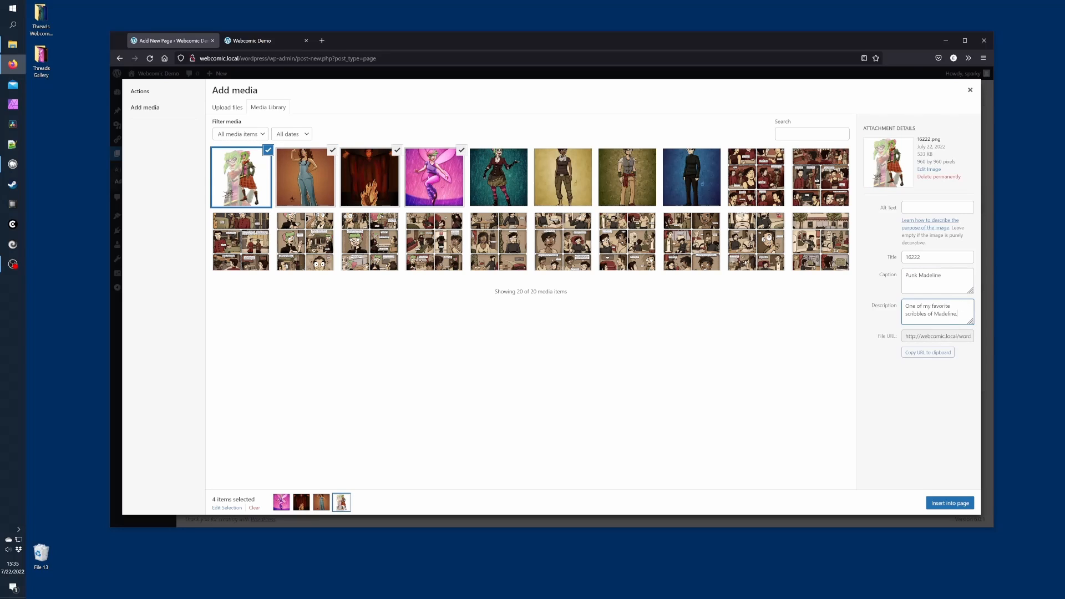
{"action": "key", "text": "Tab"}
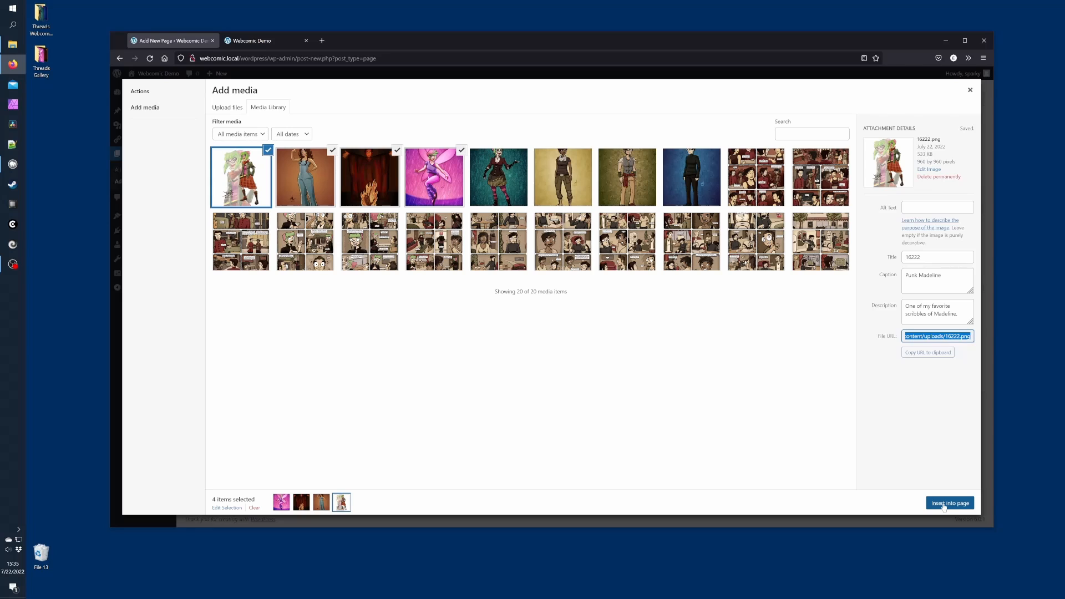
{"action": "left_click", "coordinate": [970, 91]}
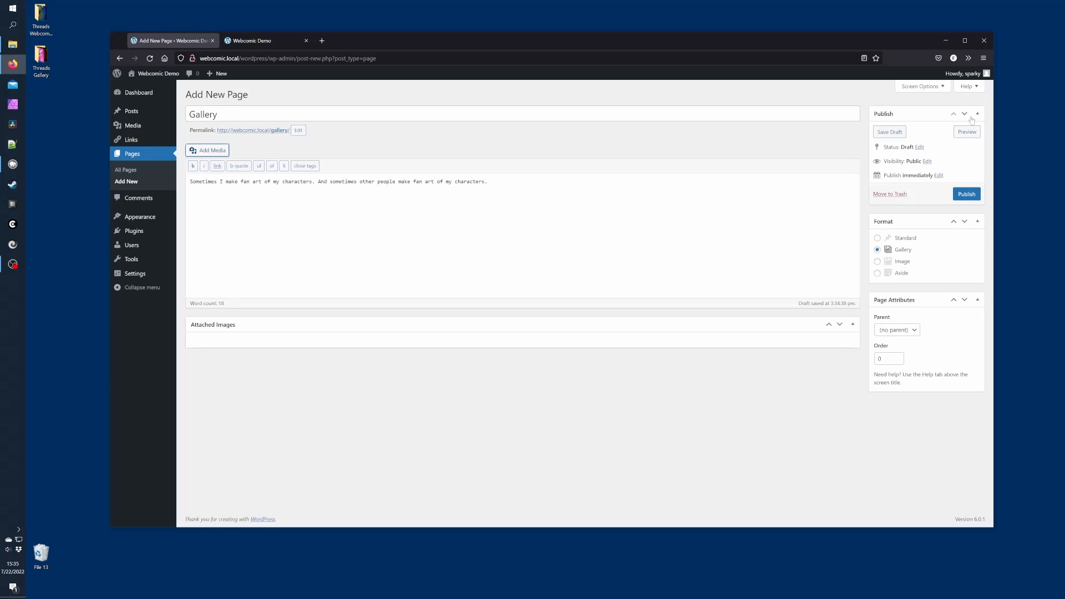
{"action": "left_click", "coordinate": [967, 194]}
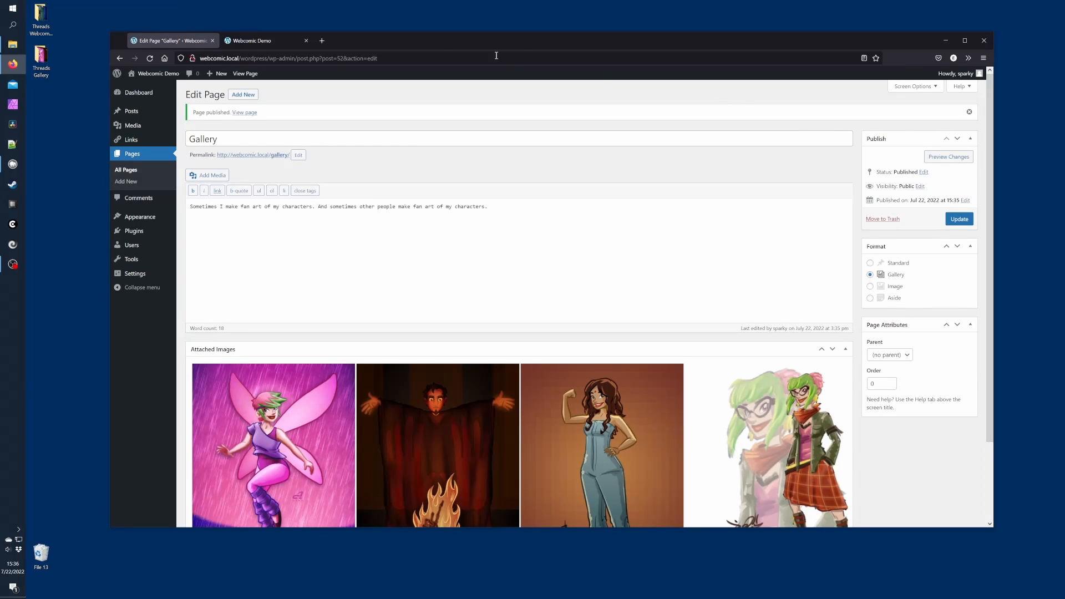
Reload the live site, open the Gallery page and the fairy image's page
{"action": "left_click", "coordinate": [279, 42]}
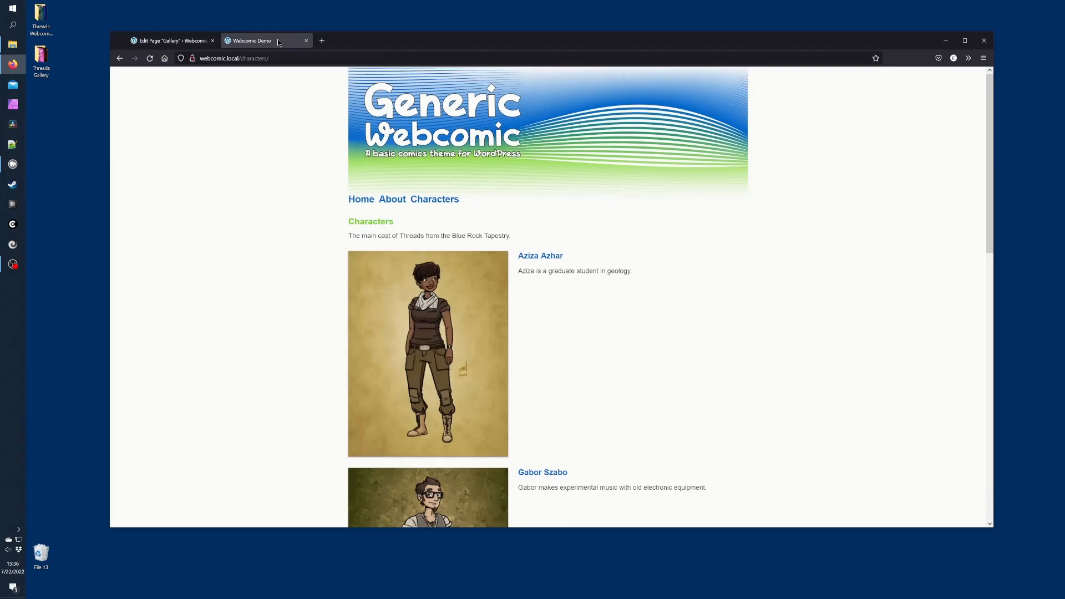
{"action": "left_click", "coordinate": [150, 59]}
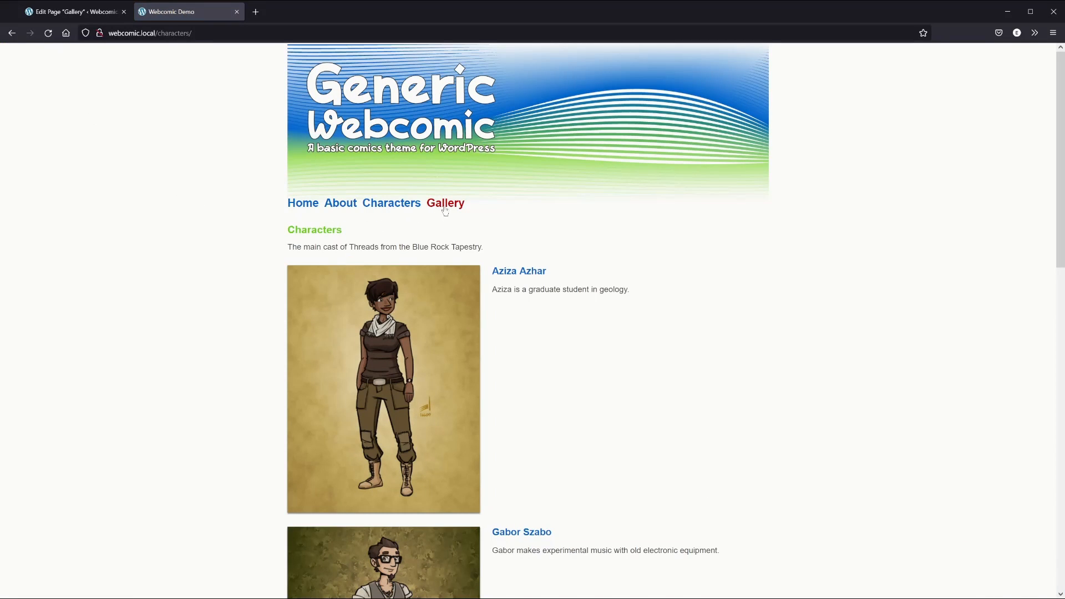
{"action": "left_click", "coordinate": [445, 208]}
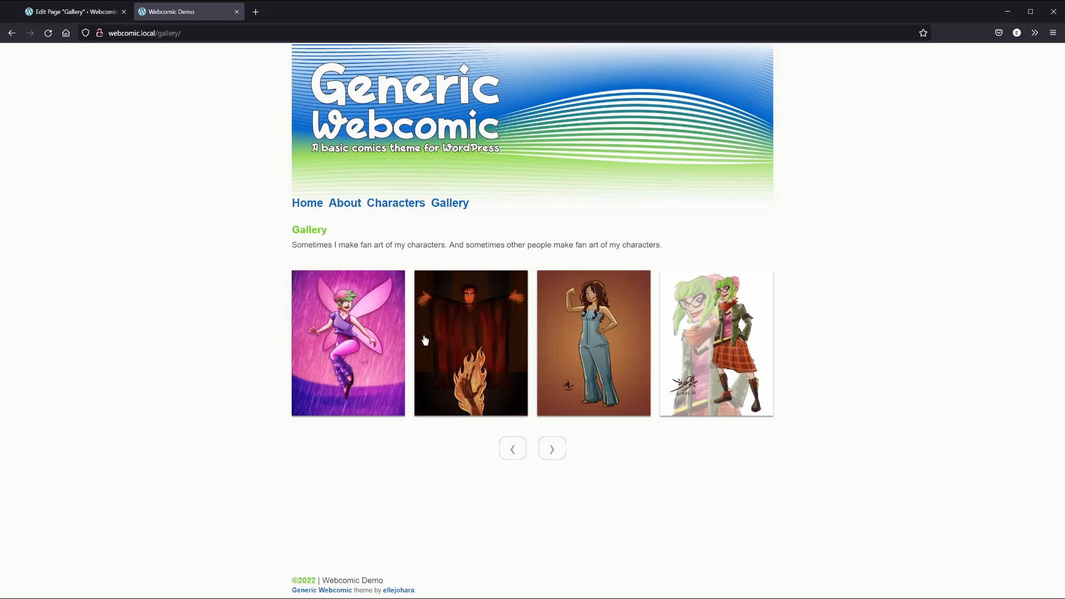
{"action": "left_click", "coordinate": [385, 340]}
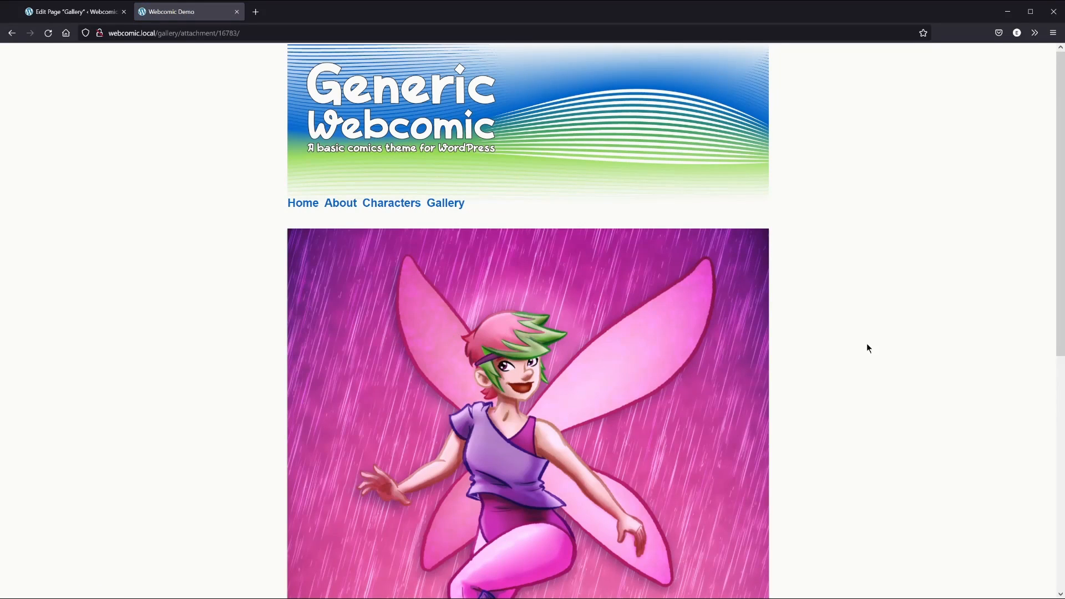
Step through the next gallery images to Punk Madeline, then return to Gallery
{"action": "scroll", "coordinate": [918, 350], "scroll_direction": "down", "scroll_amount": 5}
{"action": "scroll", "coordinate": [918, 348], "scroll_direction": "down", "scroll_amount": 2}
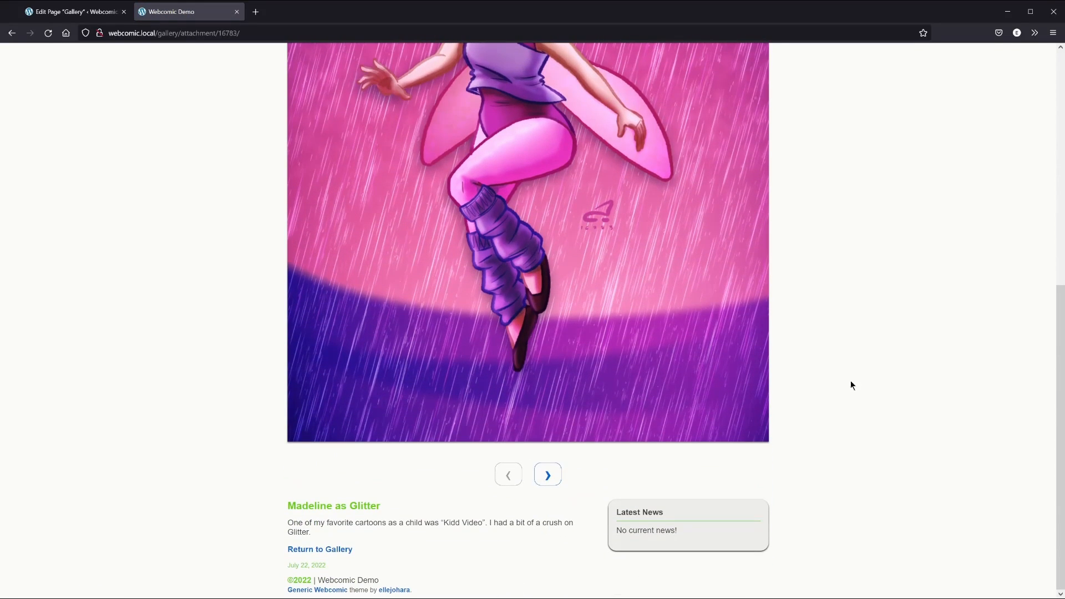
{"action": "left_click", "coordinate": [548, 477]}
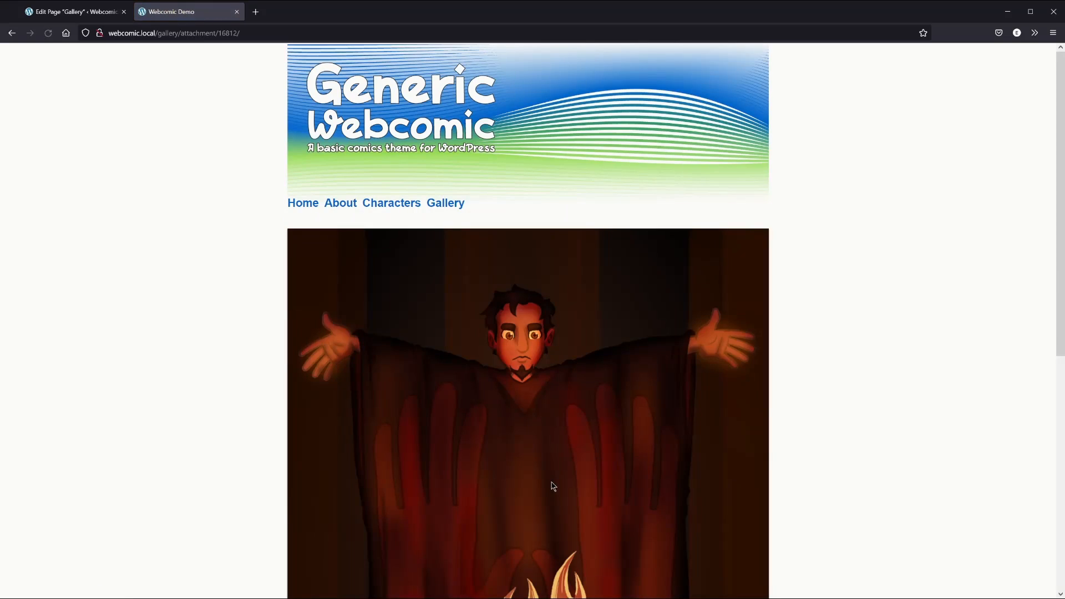
{"action": "scroll", "coordinate": [807, 463], "scroll_direction": "down", "scroll_amount": 8}
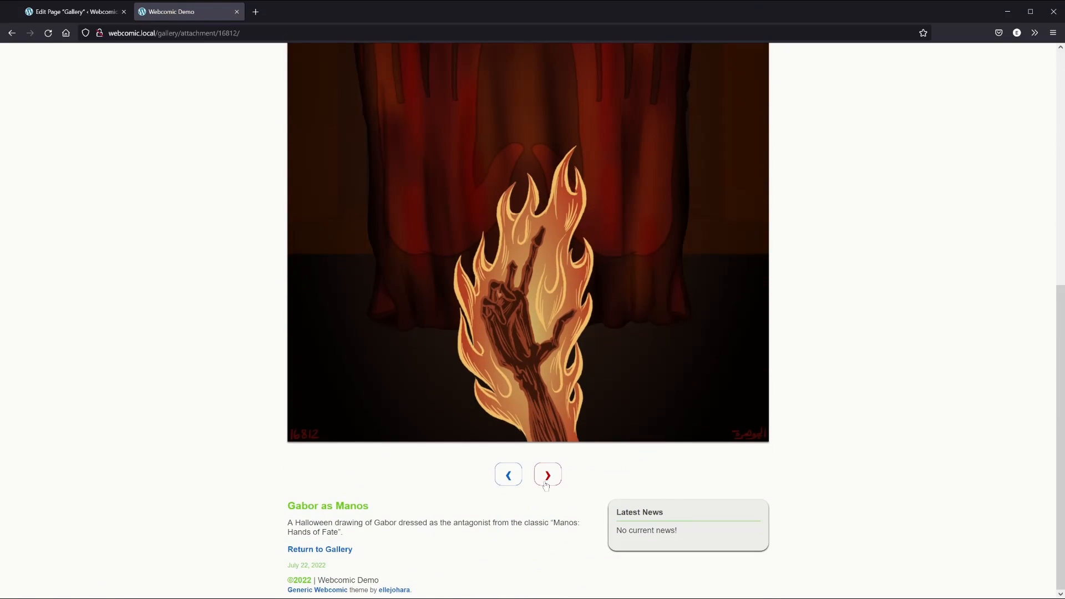
{"action": "left_click", "coordinate": [545, 483]}
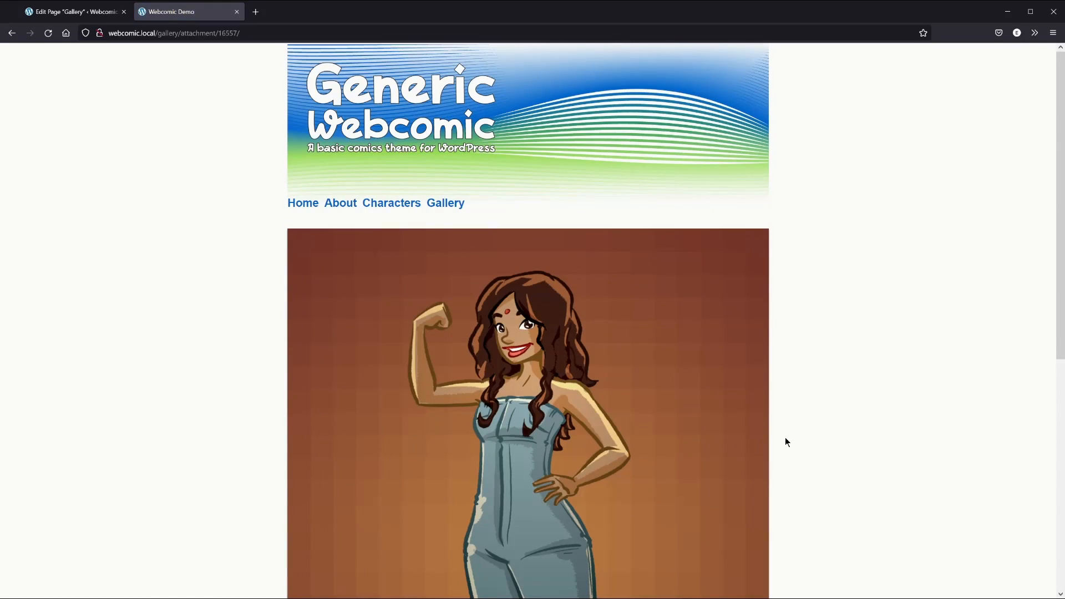
{"action": "scroll", "coordinate": [785, 441], "scroll_direction": "down", "scroll_amount": 8}
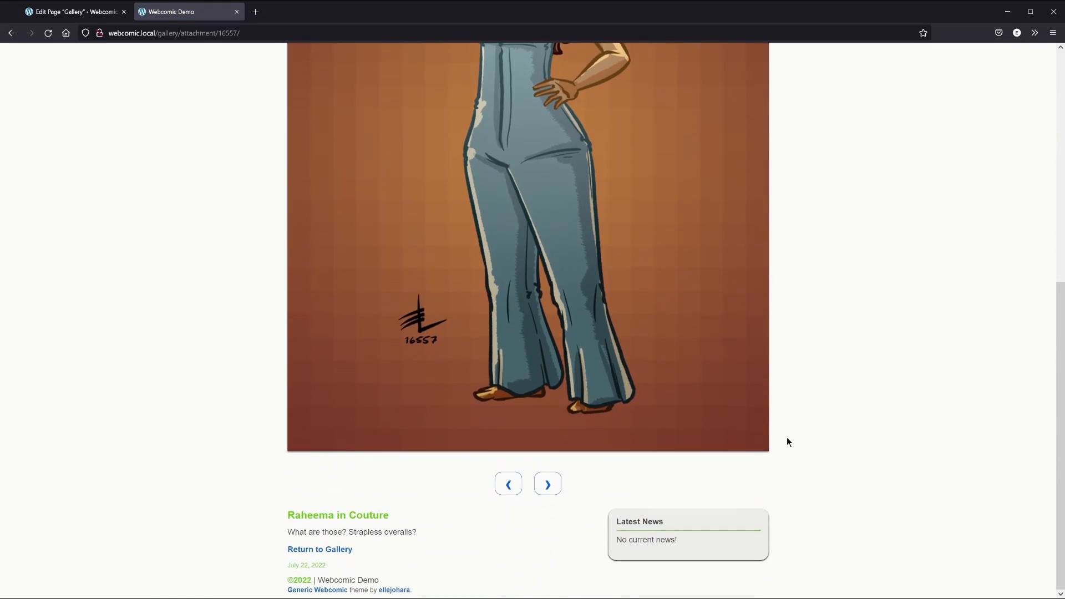
{"action": "left_click", "coordinate": [548, 484]}
{"action": "scroll", "coordinate": [821, 447], "scroll_direction": "down", "scroll_amount": 5}
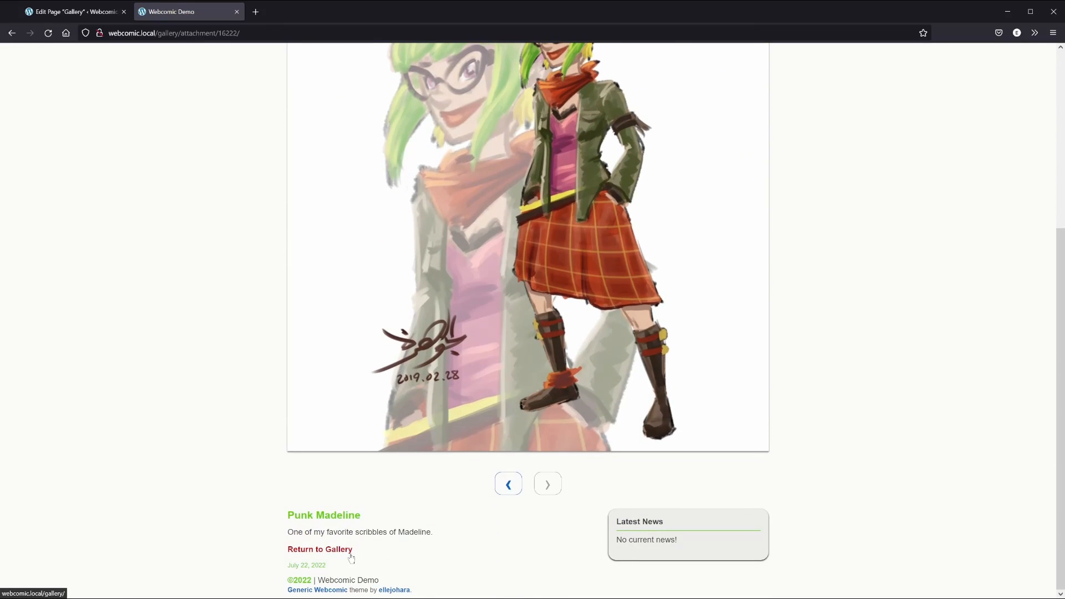
{"action": "left_click", "coordinate": [351, 556]}
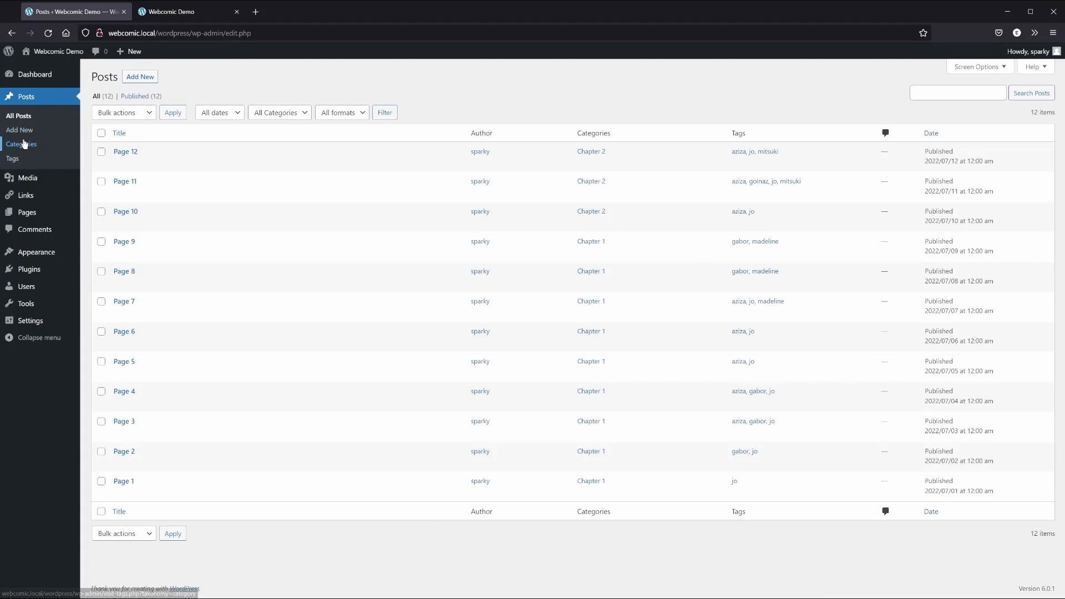
Create a 'News' category with slug 'news', then return to All Posts
{"action": "left_click", "coordinate": [25, 146]}
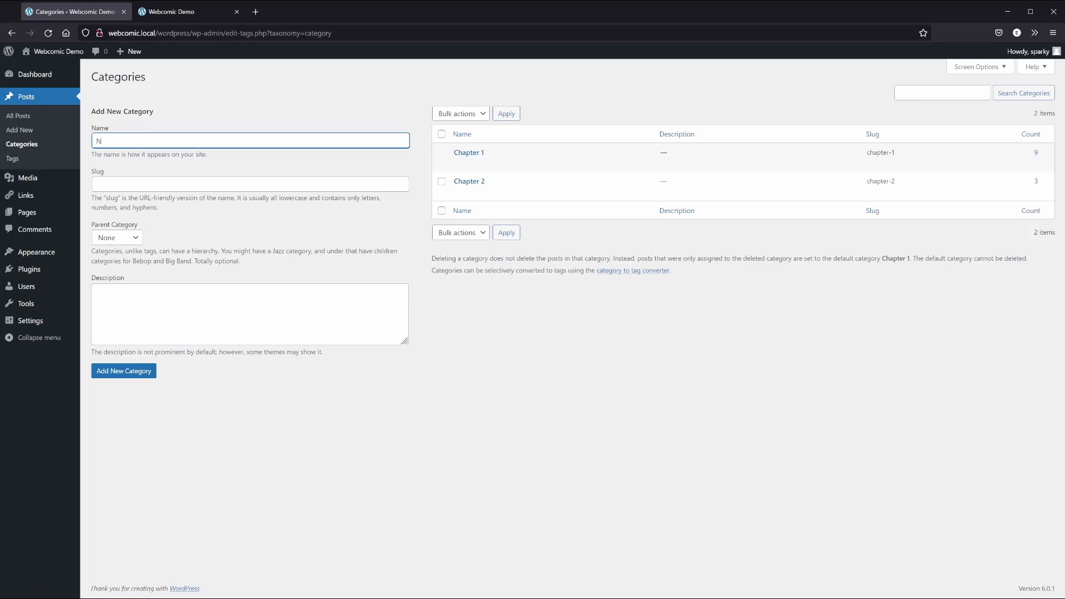
{"action": "left_click", "coordinate": [96, 184]}
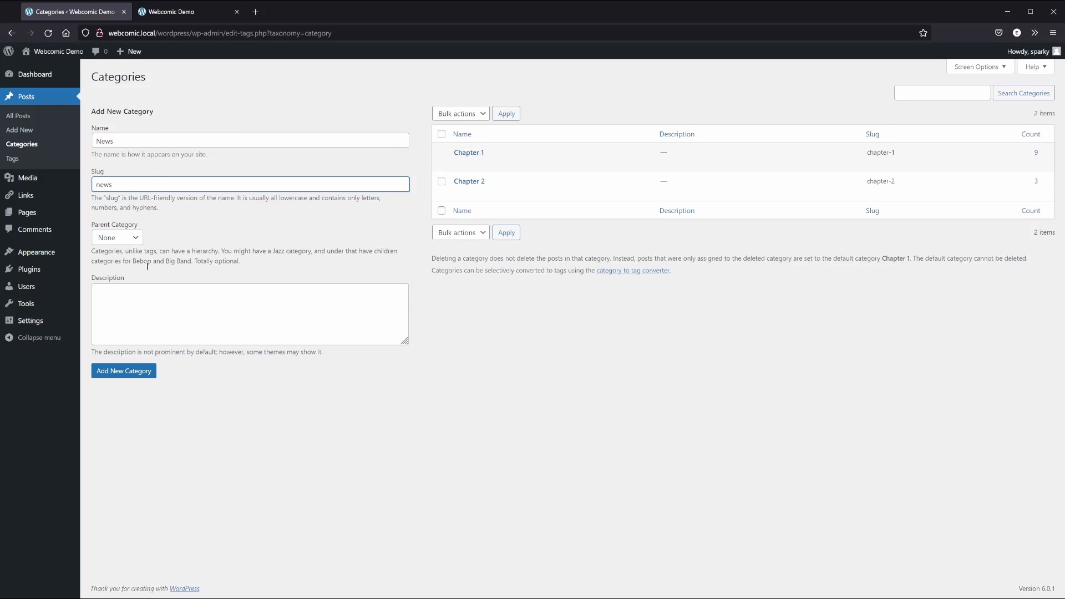
{"action": "left_click", "coordinate": [129, 371]}
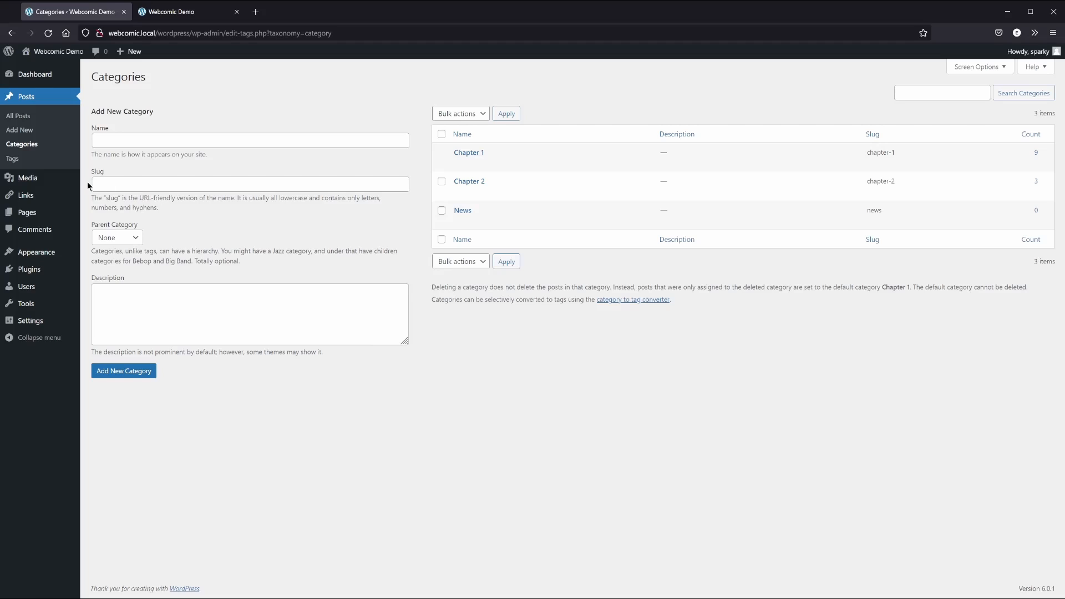
{"action": "left_click", "coordinate": [22, 117]}
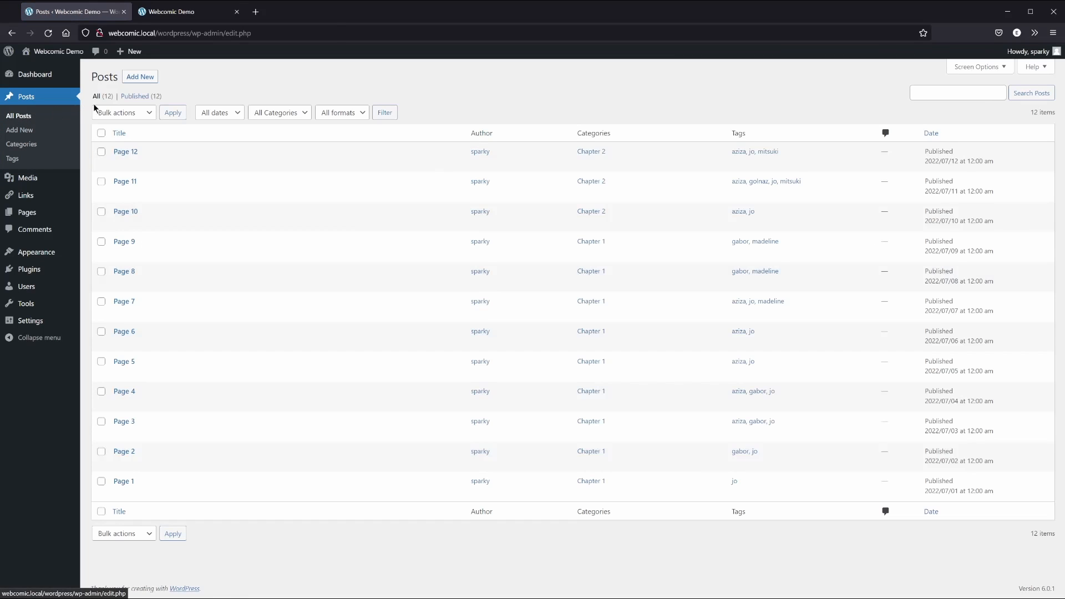
Start a post titled 'Time for a News Update' with body text about unscheduled news updates
{"action": "left_click", "coordinate": [146, 78]}
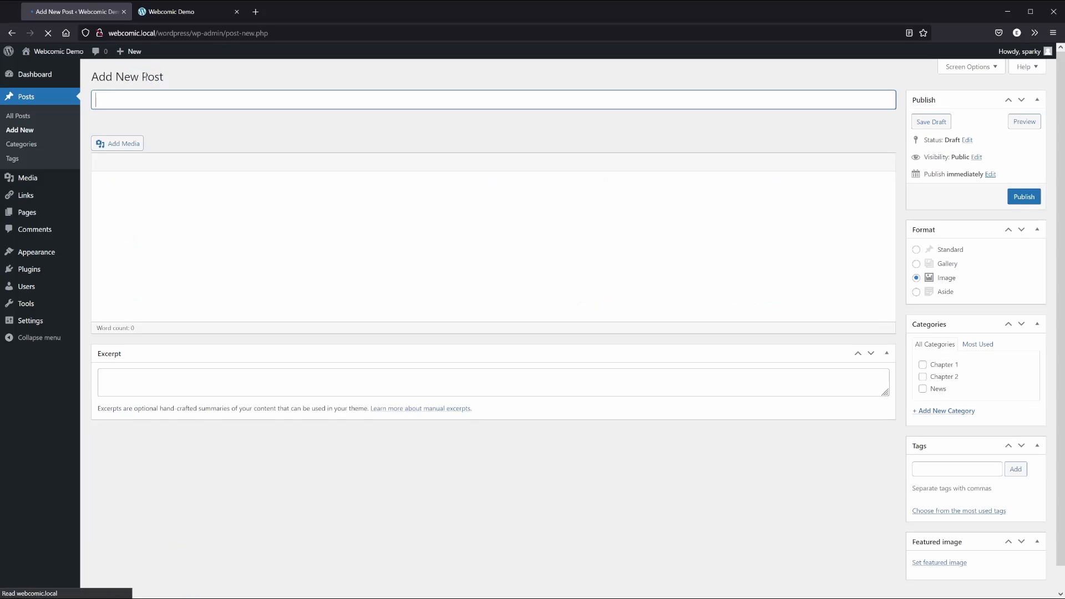
{"action": "left_click", "coordinate": [165, 97]}
{"action": "type", "text": "Tim"}
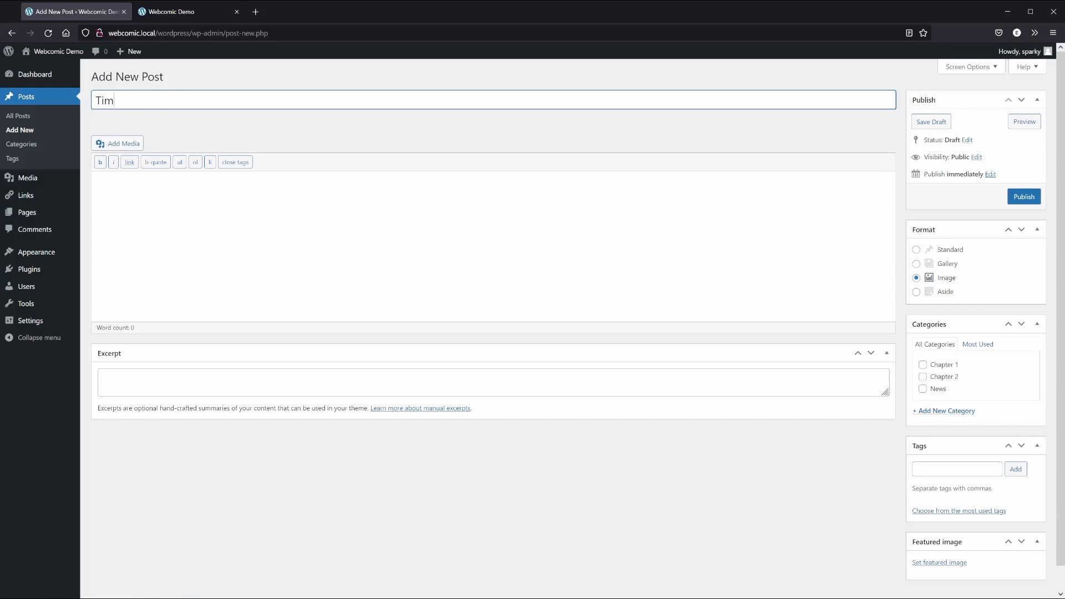
{"action": "type", "text": "e for a News Update"}
{"action": "key", "text": "Tab"}
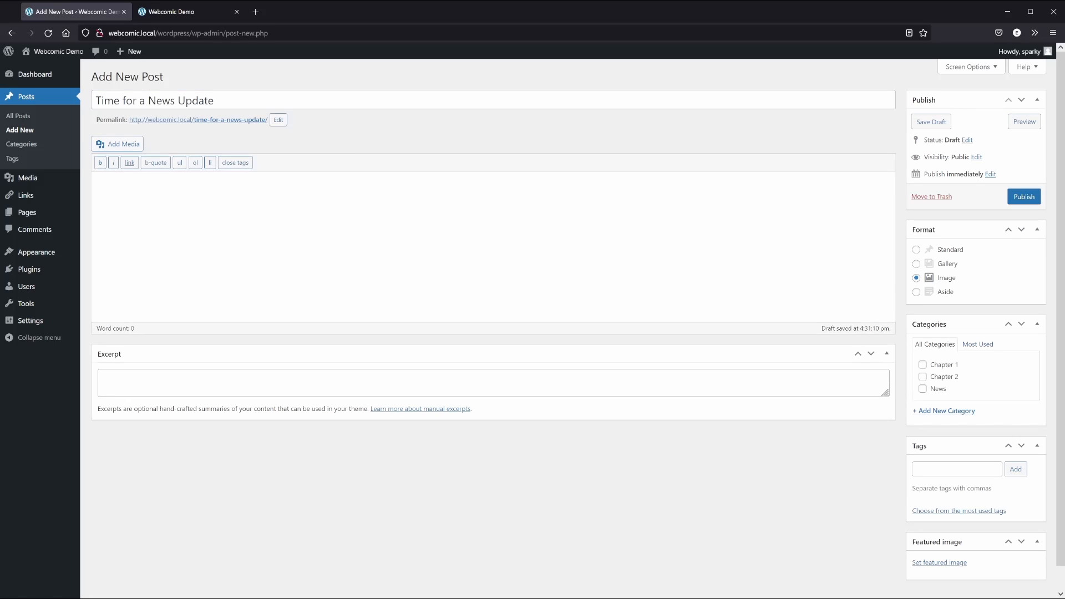
{"action": "type", "text": "Sometimes you might want to post a news update on a d"}
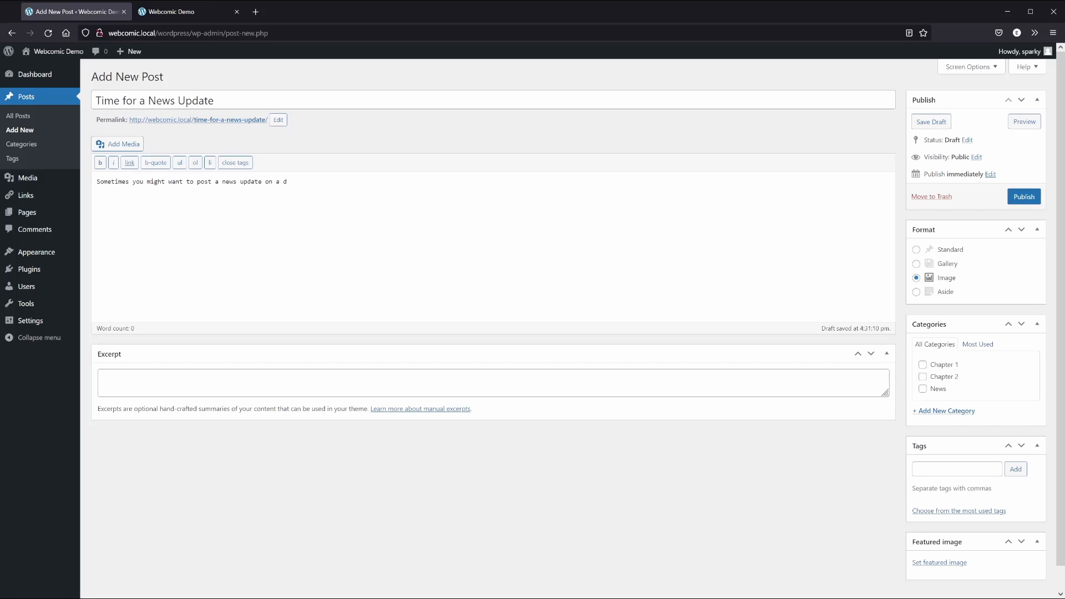
{"action": "type", "text": "ay that isn't your scheduled update day. This is the categ"}
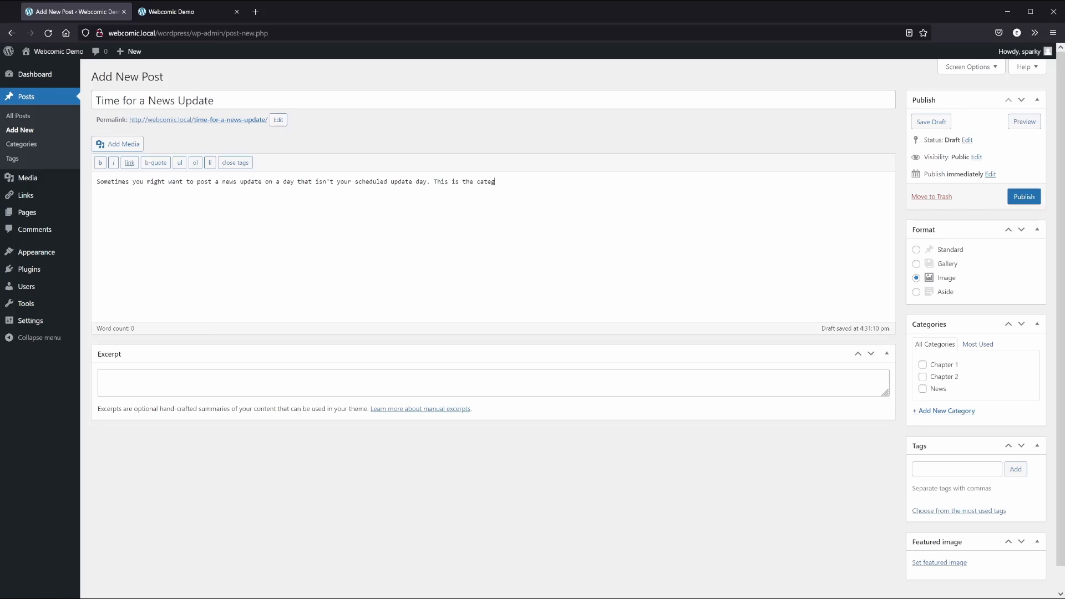
{"action": "type", "text": "ory for that. The catch is you must use the \"As"}
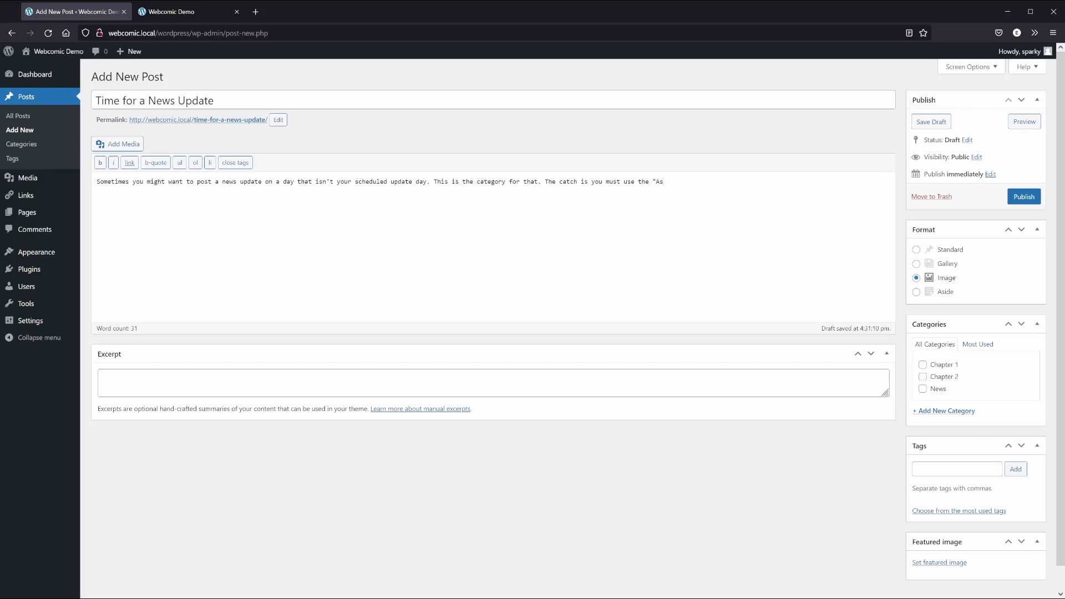
{"action": "type", "text": "ide\" format. Otherwise your news post will show up in your com"}
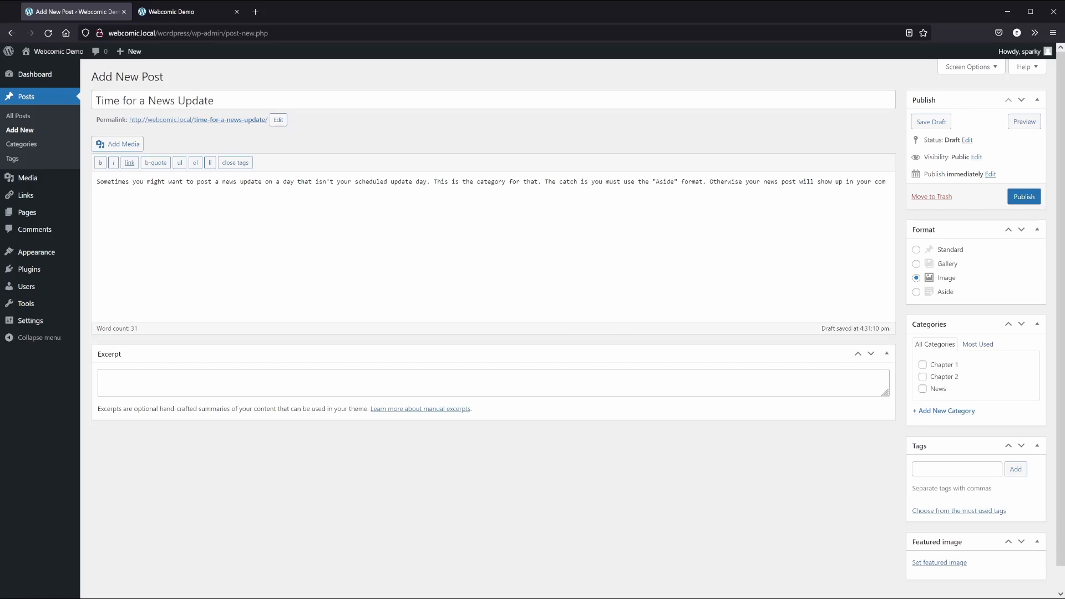
{"action": "type", "text": "ic."}
{"action": "type", "text": "And that would be weird."}
Set the post to Aside format and file it under the News category
{"action": "left_click", "coordinate": [916, 293]}
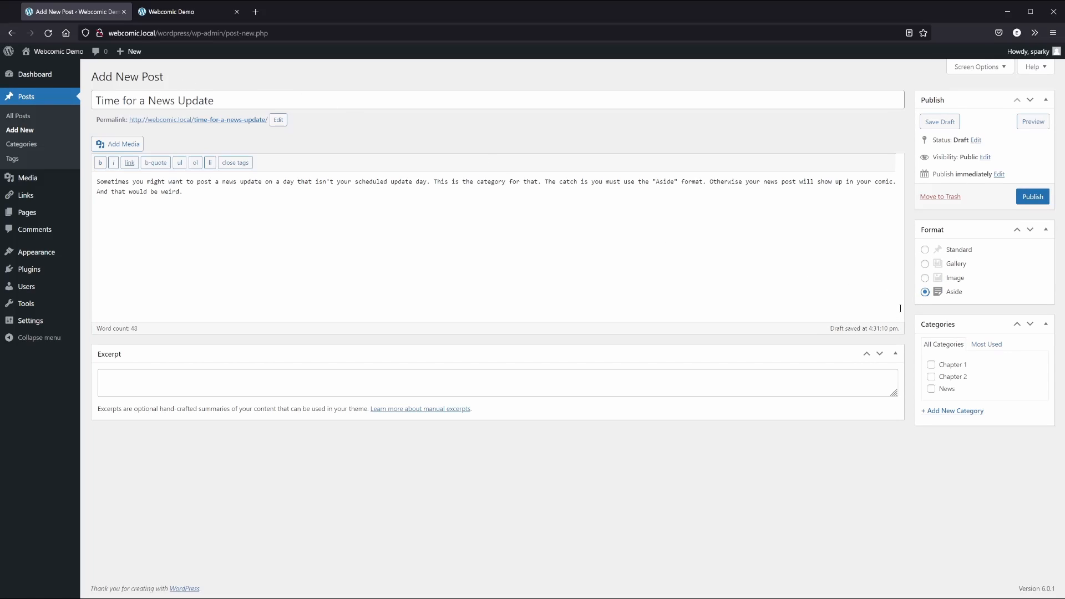
{"action": "left_click", "coordinate": [932, 393]}
{"action": "left_click", "coordinate": [228, 212]}
Insert the Punk Madeline image from the Media Library and publish the news post
{"action": "left_click", "coordinate": [123, 145]}
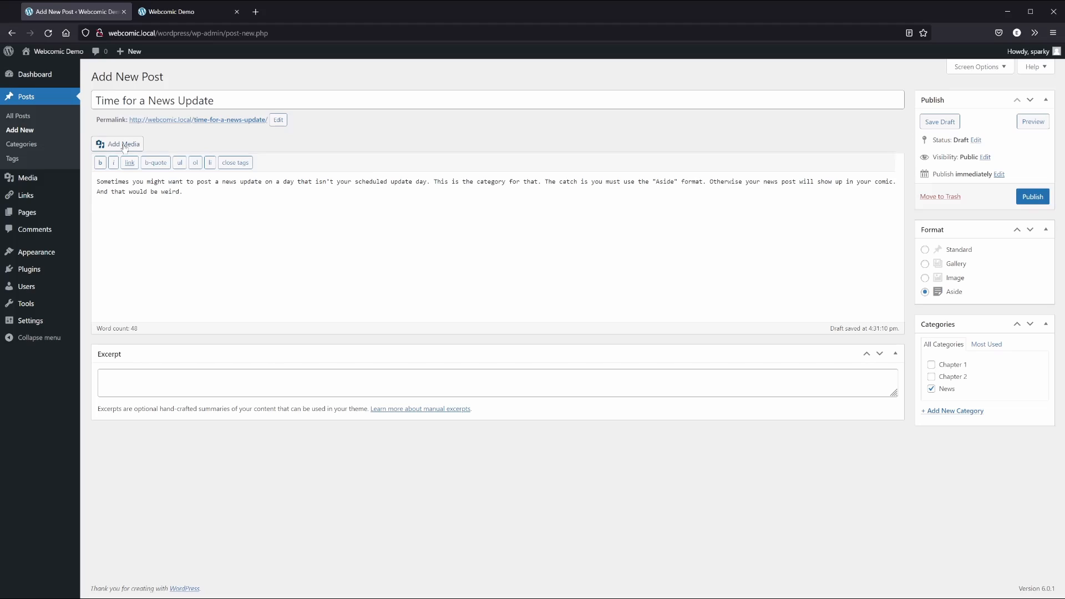
{"action": "left_click", "coordinate": [177, 166]}
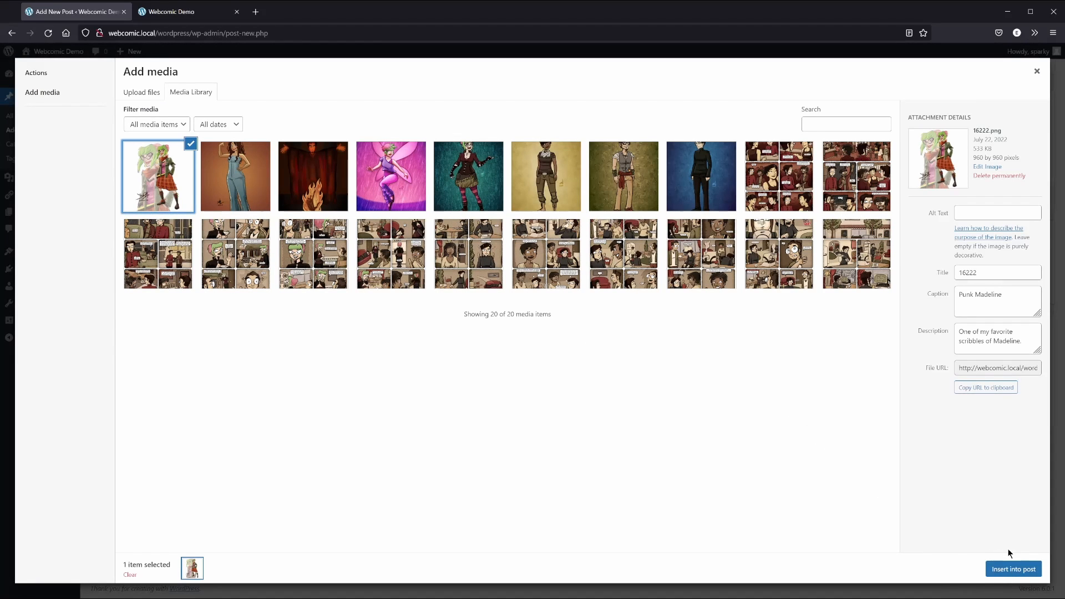
{"action": "left_click", "coordinate": [1013, 569]}
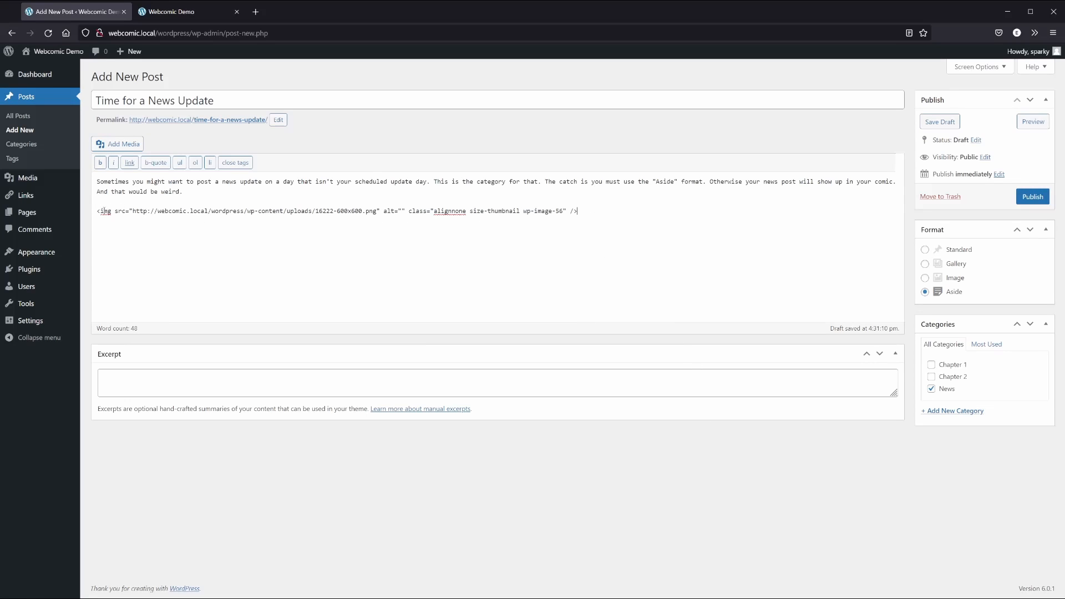
{"action": "left_click", "coordinate": [1031, 198]}
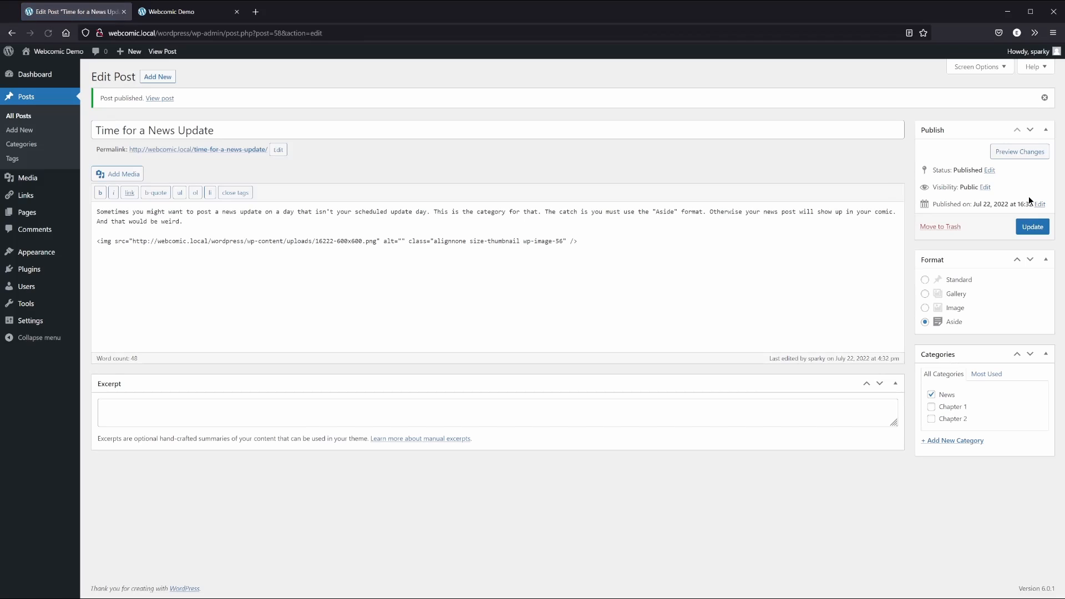
Reload the live site and open 'Time for a News Update' from the Latest News box
{"action": "left_click", "coordinate": [188, 12]}
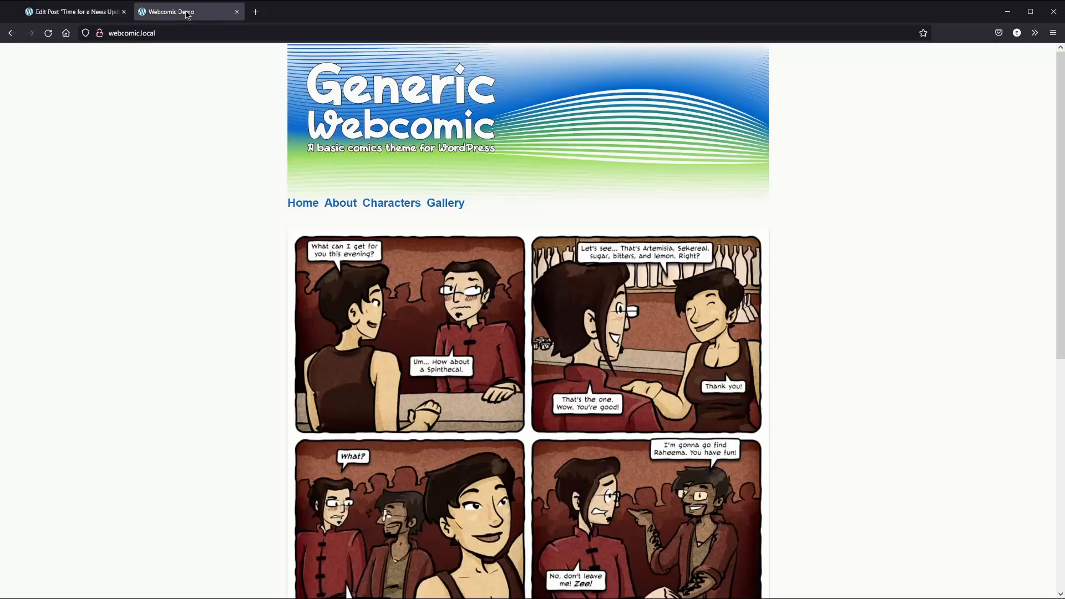
{"action": "left_click", "coordinate": [49, 33]}
{"action": "scroll", "coordinate": [188, 382], "scroll_direction": "down", "scroll_amount": 5}
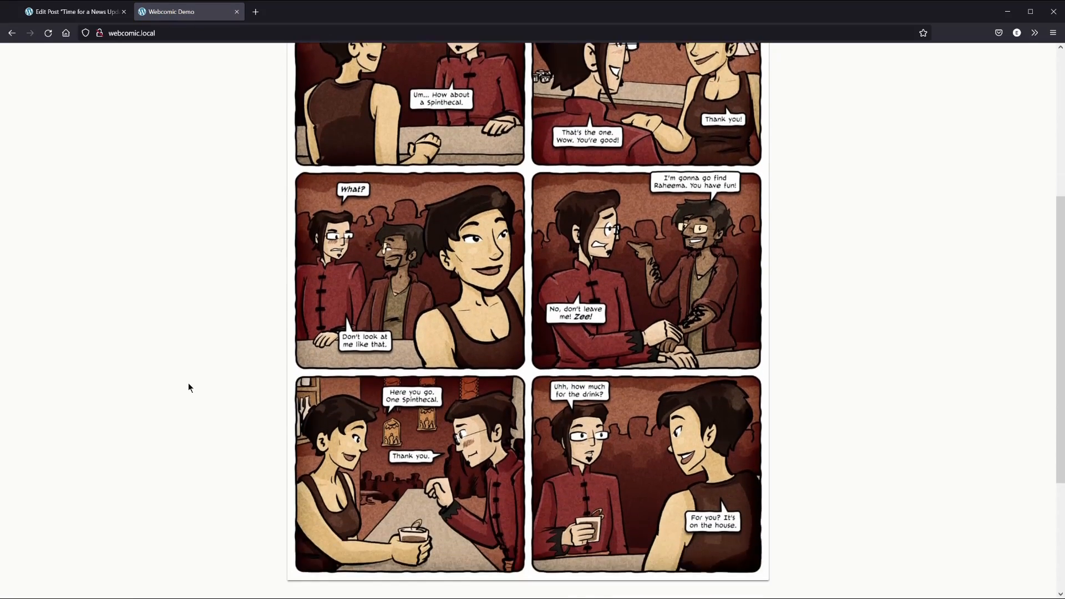
{"action": "scroll", "coordinate": [189, 383], "scroll_direction": "down", "scroll_amount": 3}
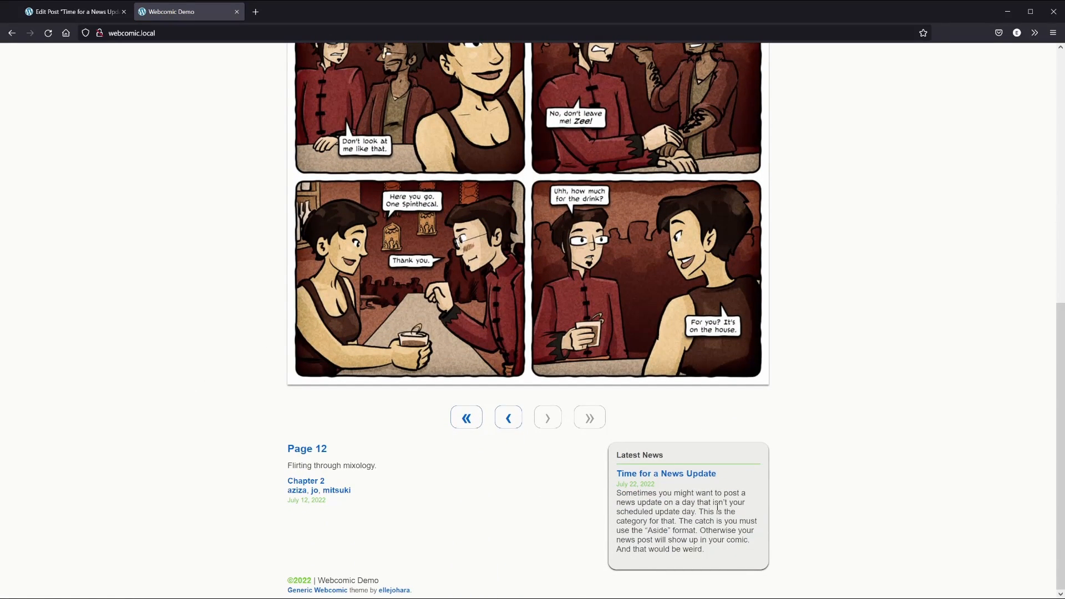
{"action": "left_click", "coordinate": [672, 475]}
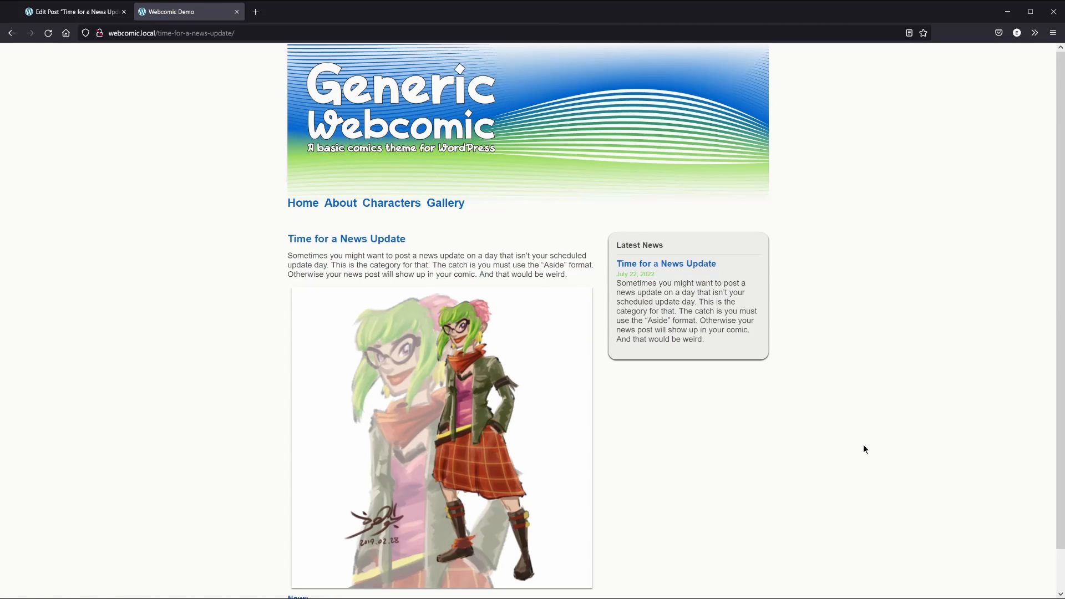
{"action": "scroll", "coordinate": [863, 445], "scroll_direction": "down", "scroll_amount": 2}
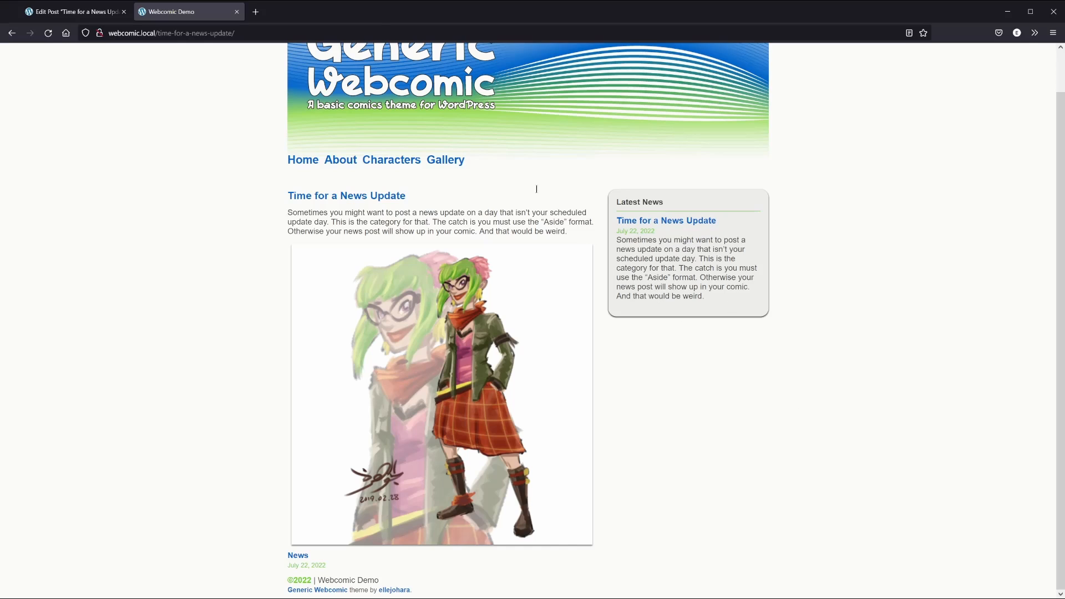
Enter the excerpt 'Use the Excerpt to make a short summary of the news article.'
{"action": "left_click", "coordinate": [75, 12]}
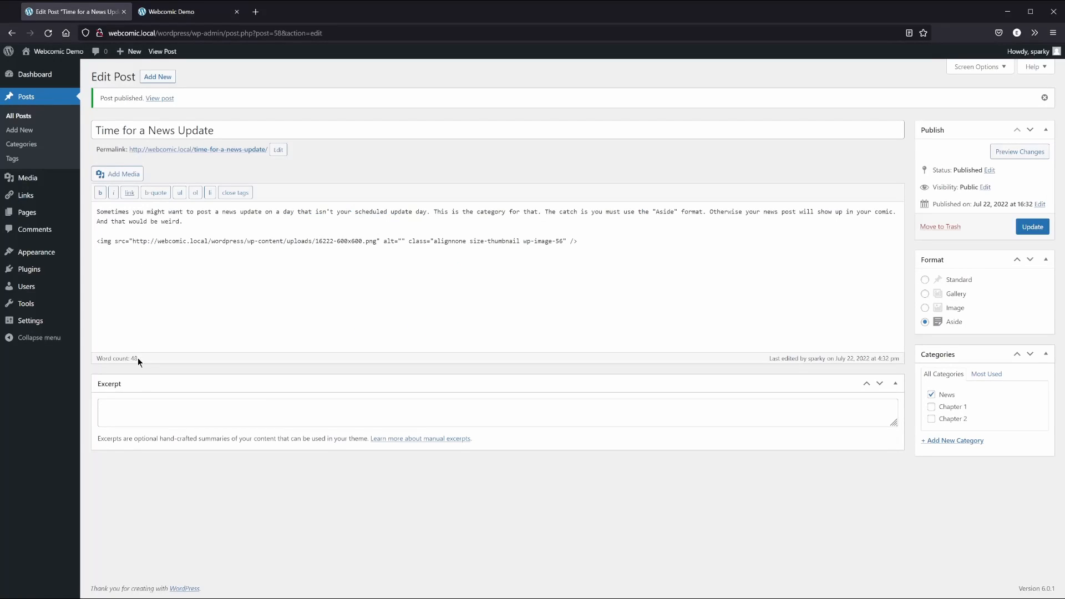
{"action": "left_click", "coordinate": [143, 409]}
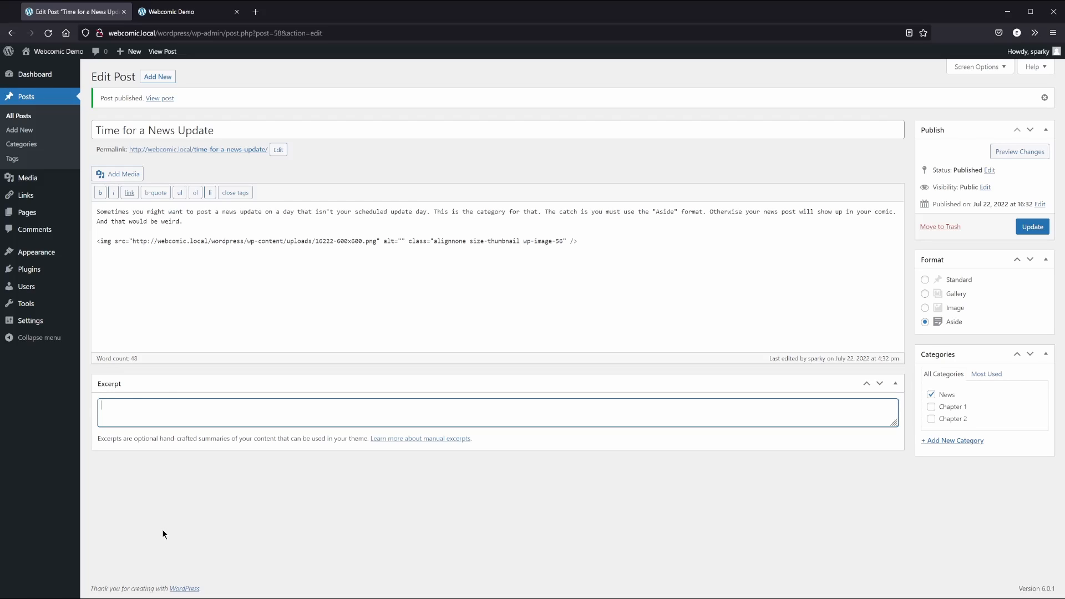
{"action": "type", "text": "Use the Excerpt to make a short summary of the news article."}
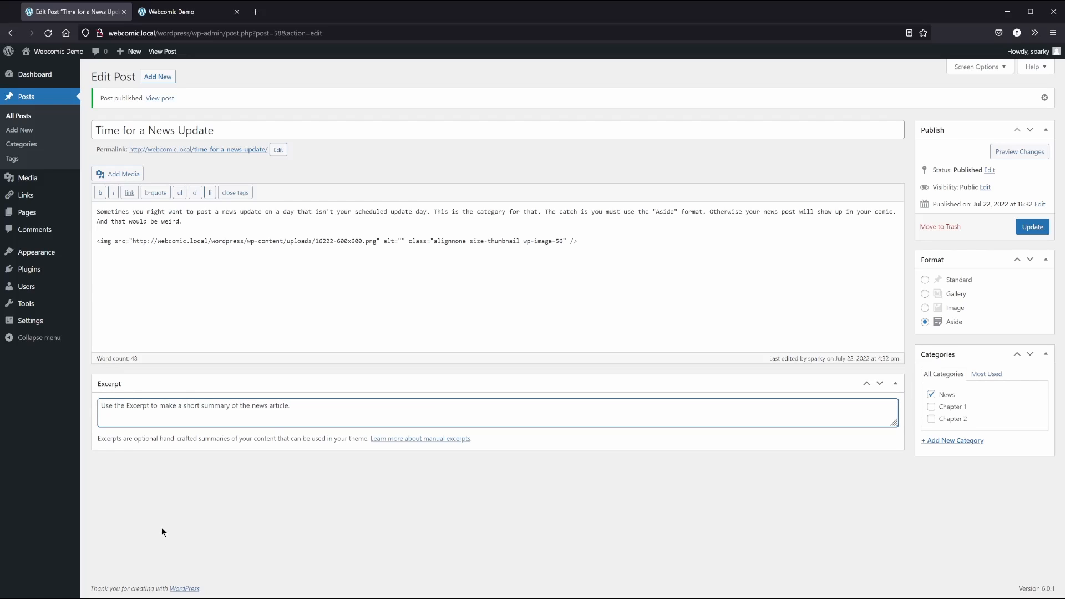
Update the post and reload the live news post to see the new excerpt
{"action": "left_click", "coordinate": [1030, 226]}
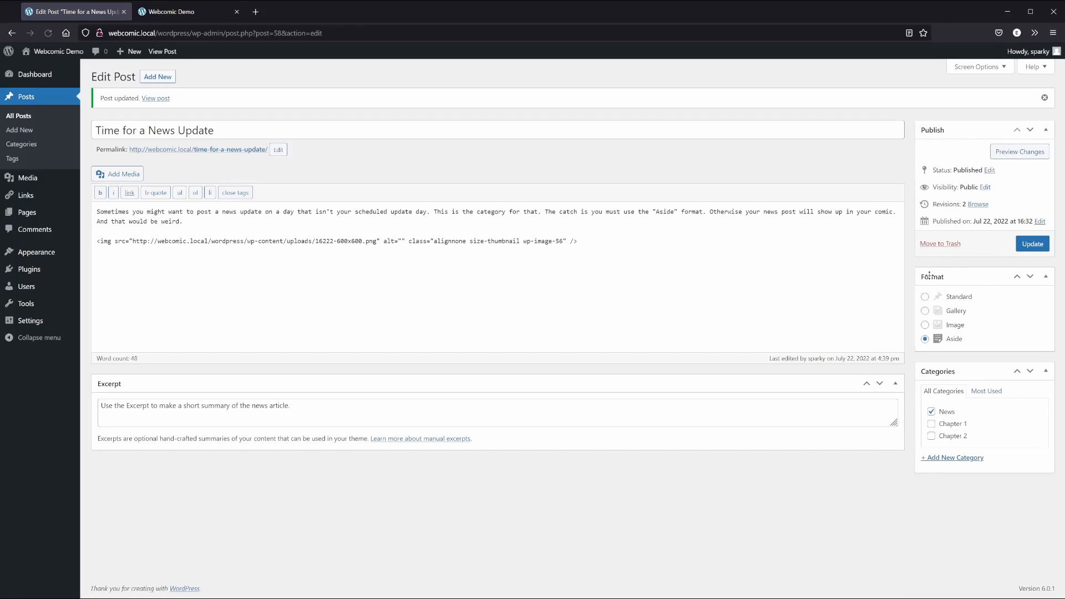
{"action": "left_click", "coordinate": [188, 14]}
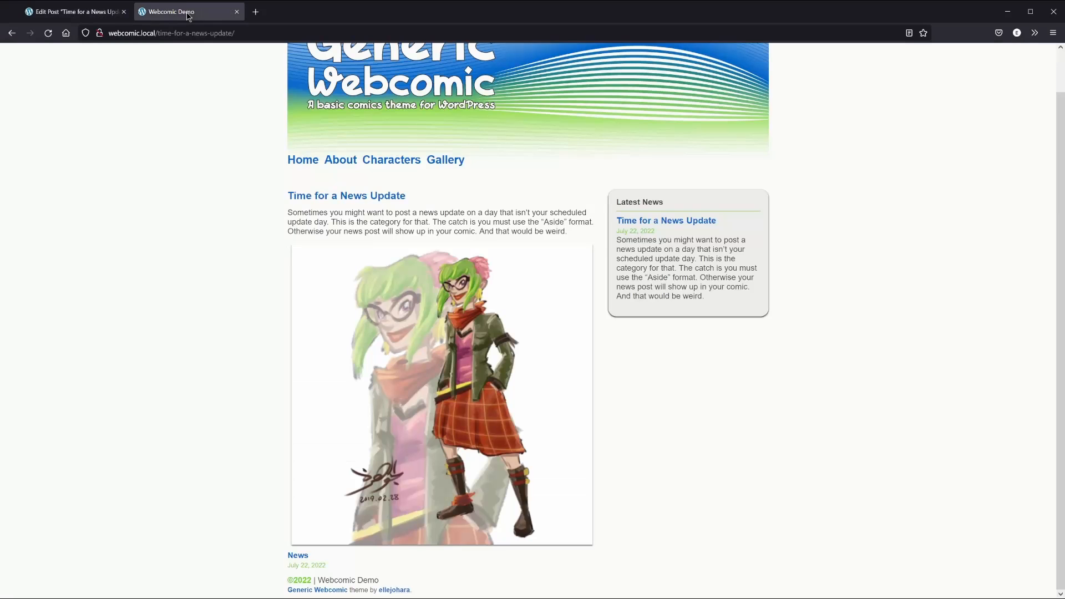
{"action": "left_click", "coordinate": [49, 34]}
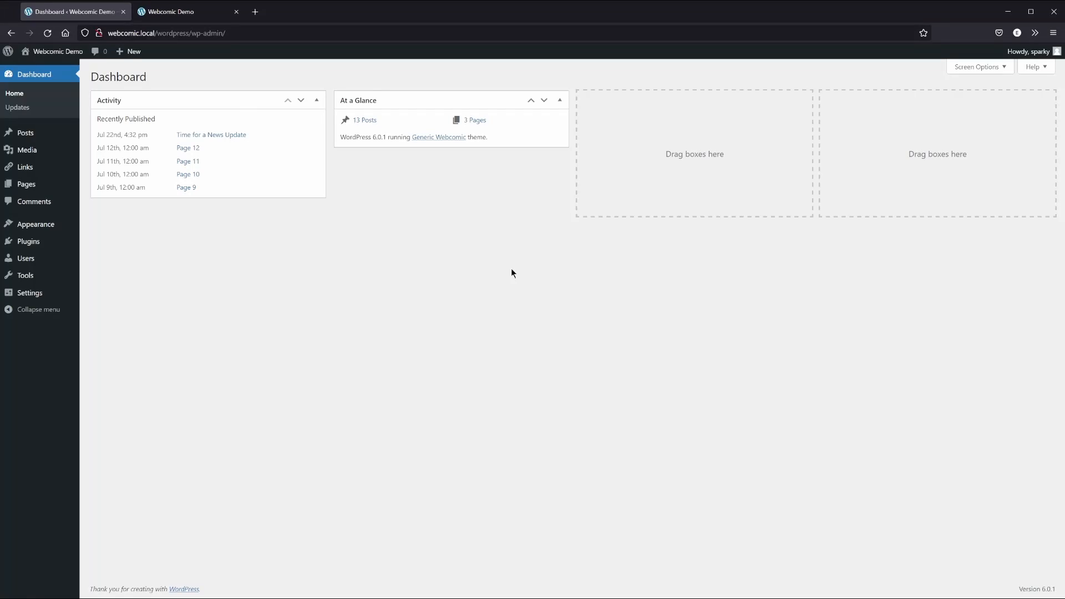
Publish a new Standard-format page titled 'Links' with a short intro about linking to other comics
{"action": "left_click", "coordinate": [18, 185]}
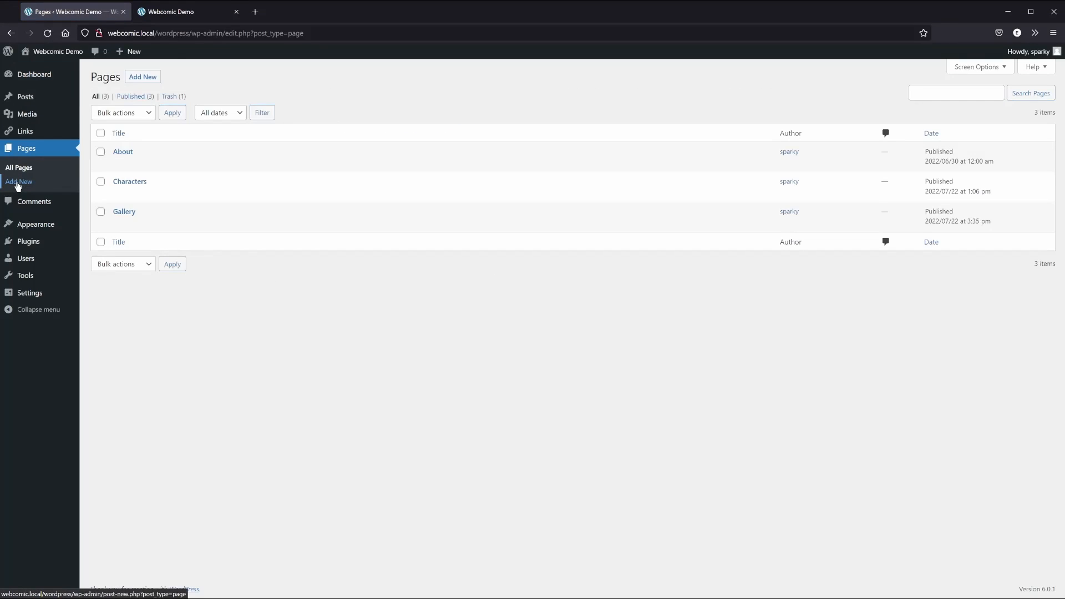
{"action": "left_click", "coordinate": [150, 77]}
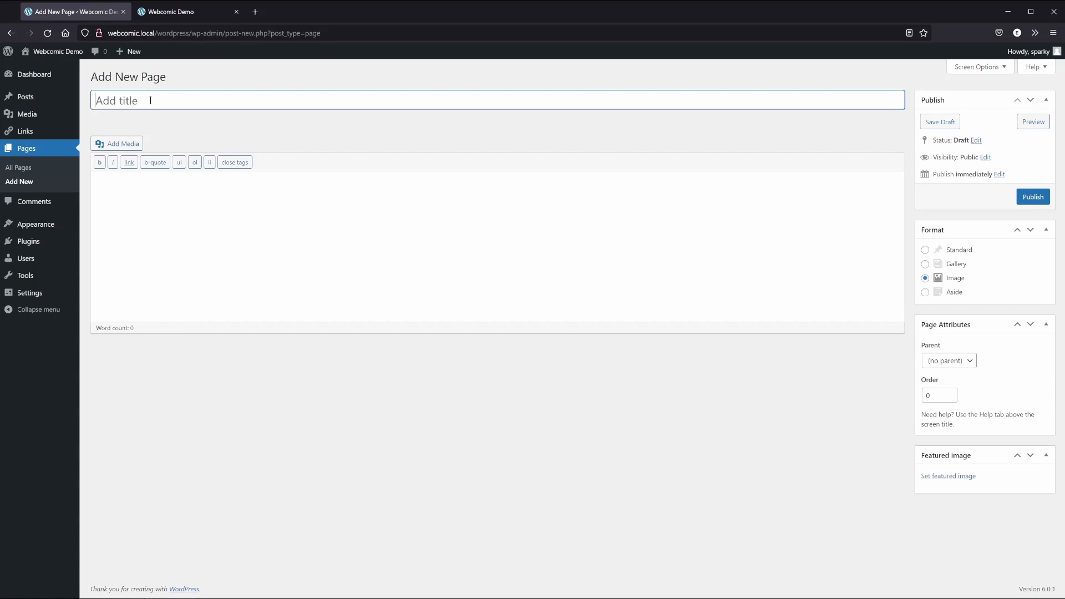
{"action": "type", "text": "Links"}
{"action": "key", "text": "Tab"}
{"action": "type", "text": "Sometimes y"}
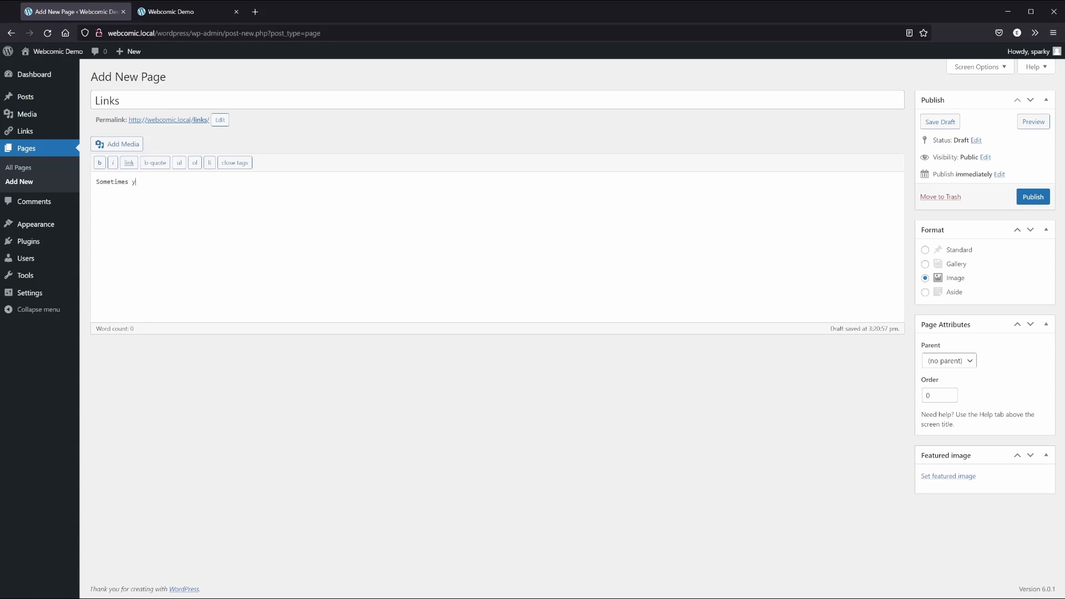
{"action": "type", "text": "ou want to put links to other comics on your own site. This is where y"}
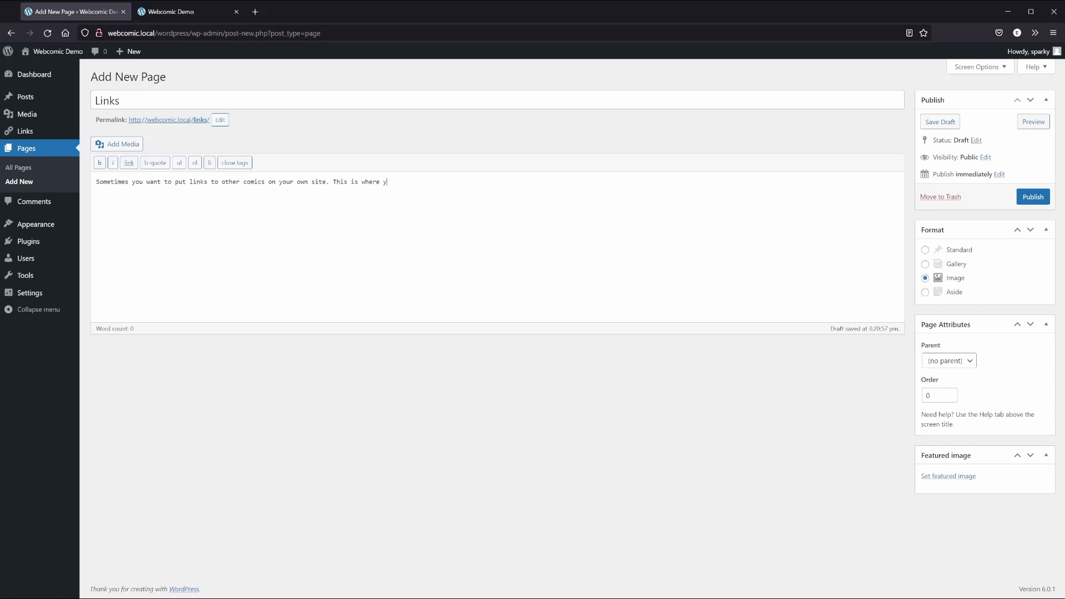
{"action": "type", "text": "ou do it."}
{"action": "left_click", "coordinate": [960, 253]}
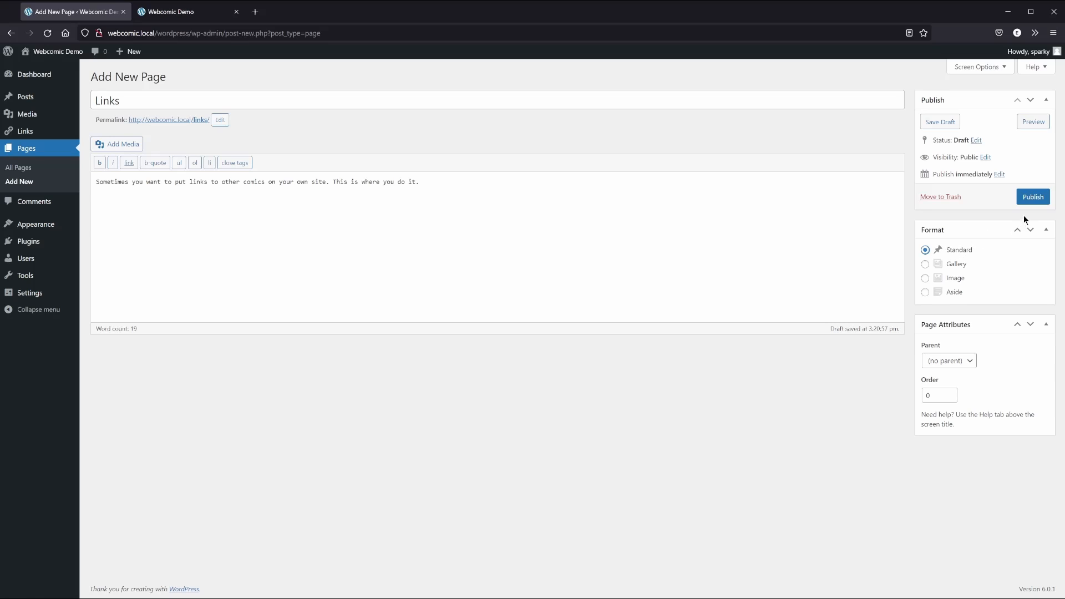
{"action": "left_click", "coordinate": [1033, 200]}
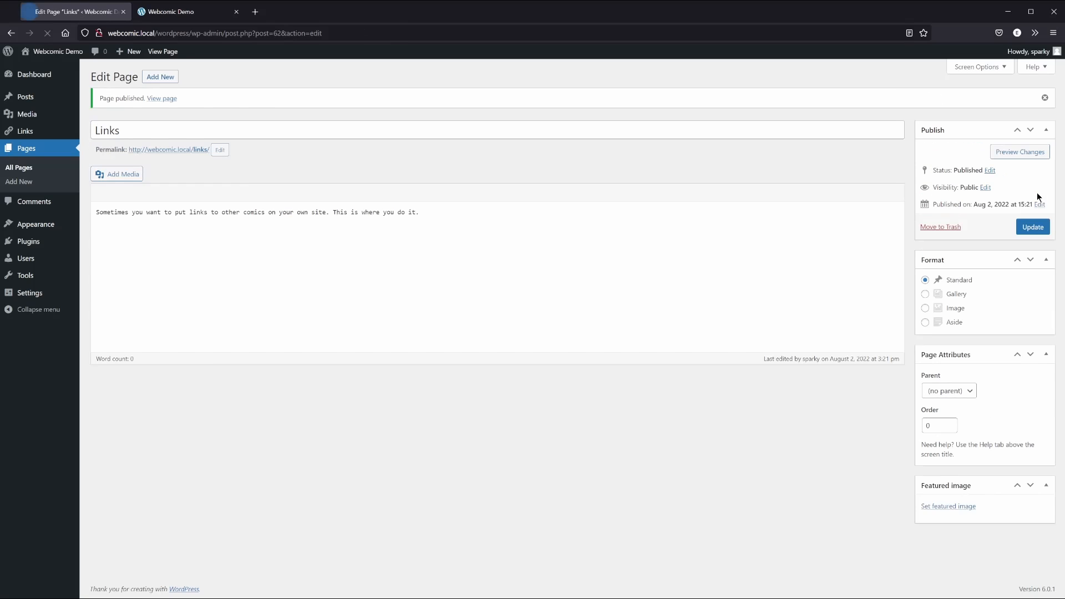
Open the new Links page from the reloaded live site's menu, then go to the admin link manager
{"action": "left_click", "coordinate": [168, 16]}
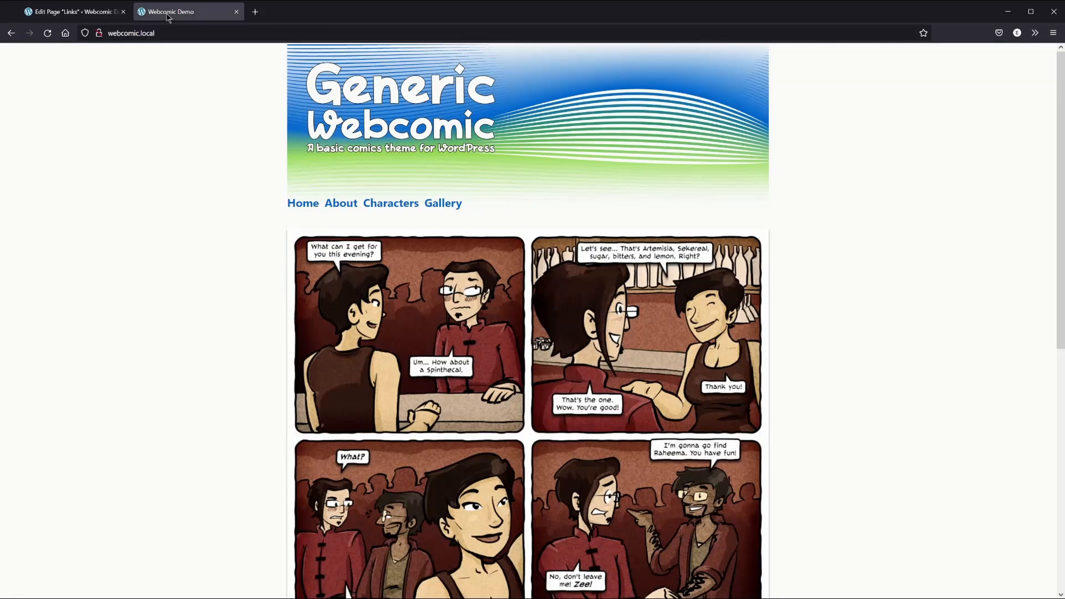
{"action": "left_click", "coordinate": [45, 35]}
{"action": "left_click", "coordinate": [482, 204]}
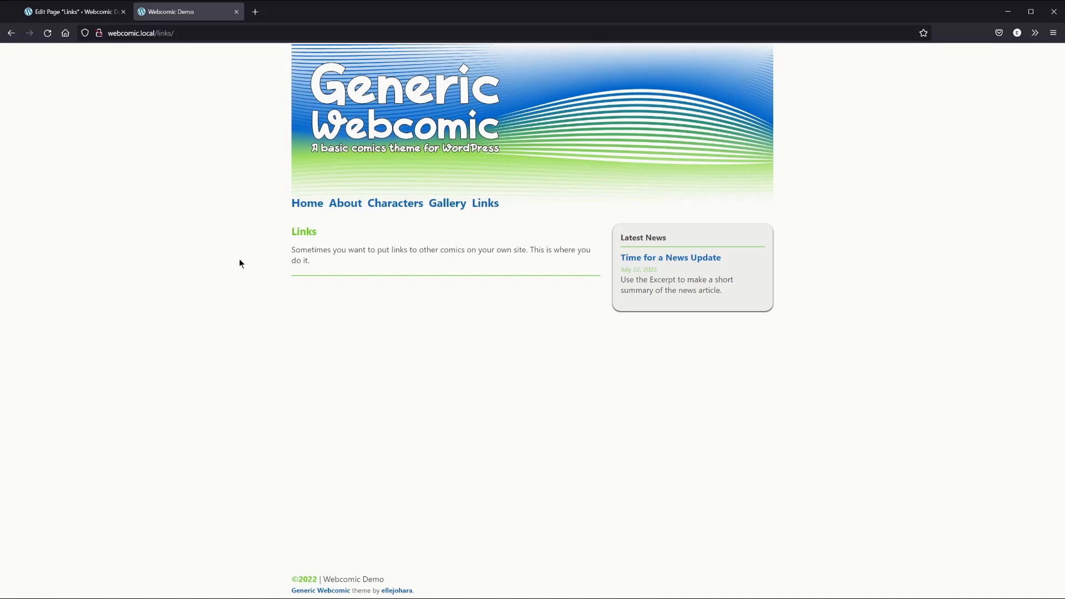
{"action": "left_click", "coordinate": [83, 17]}
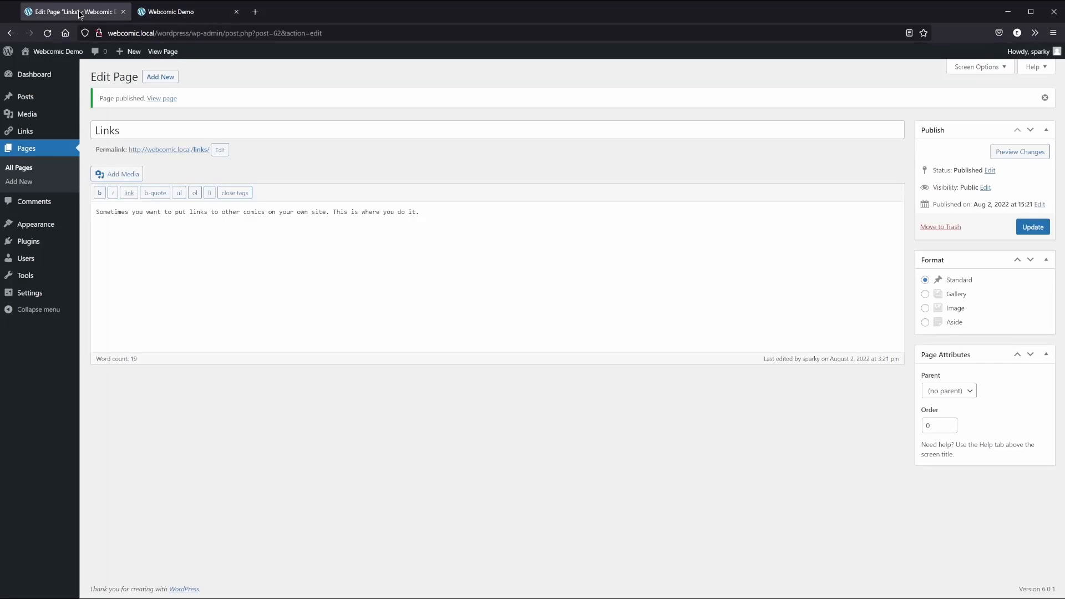
{"action": "left_click", "coordinate": [25, 131]}
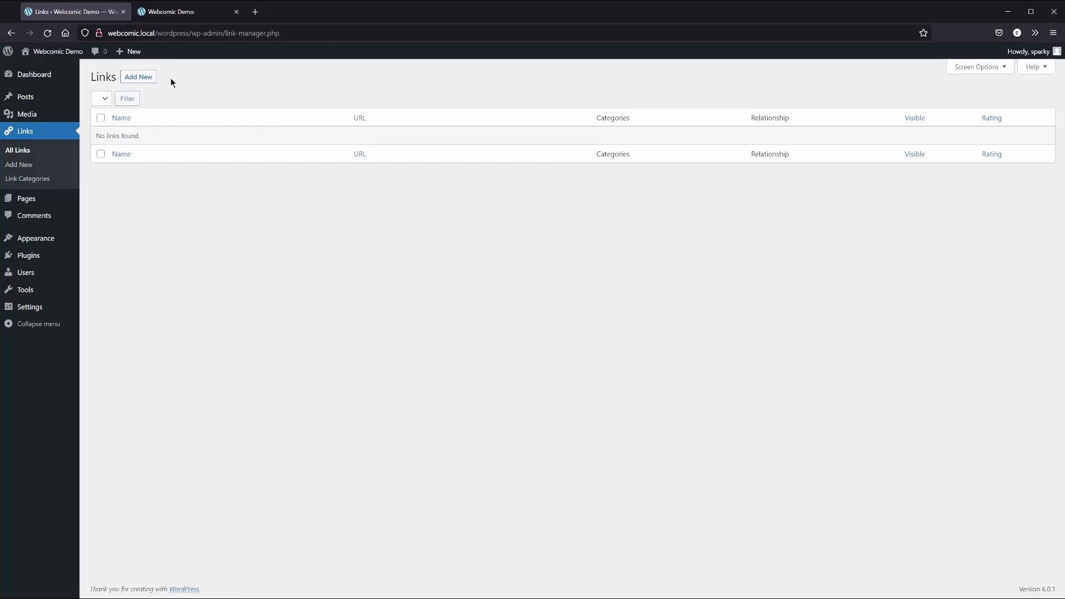
{"action": "left_click", "coordinate": [136, 78]}
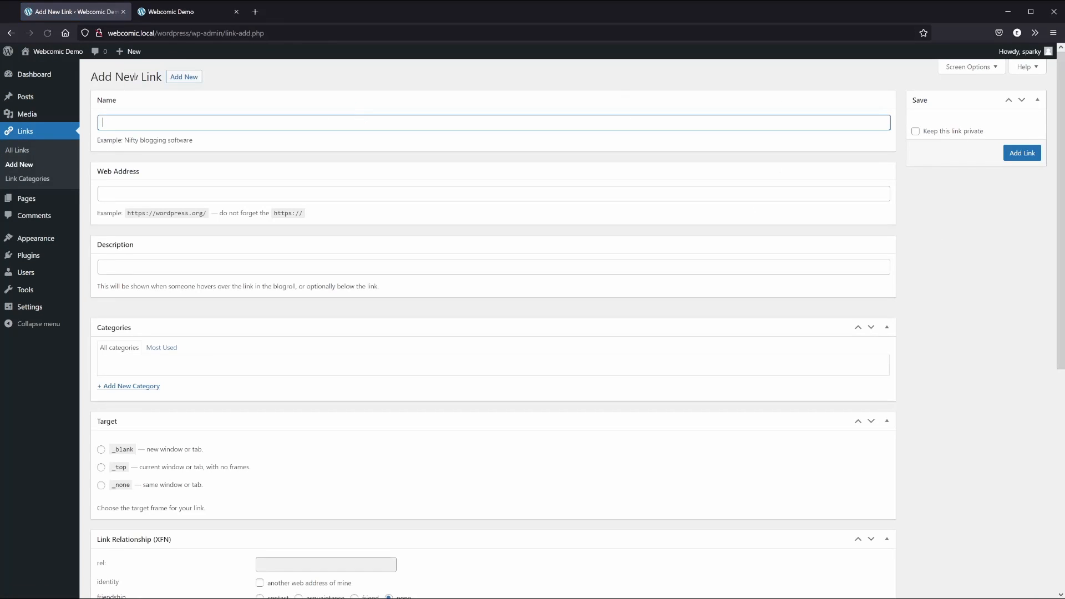
{"action": "type", "text": "Threads from the Blue Rock Tapestry"}
{"action": "key", "text": "Tab"}
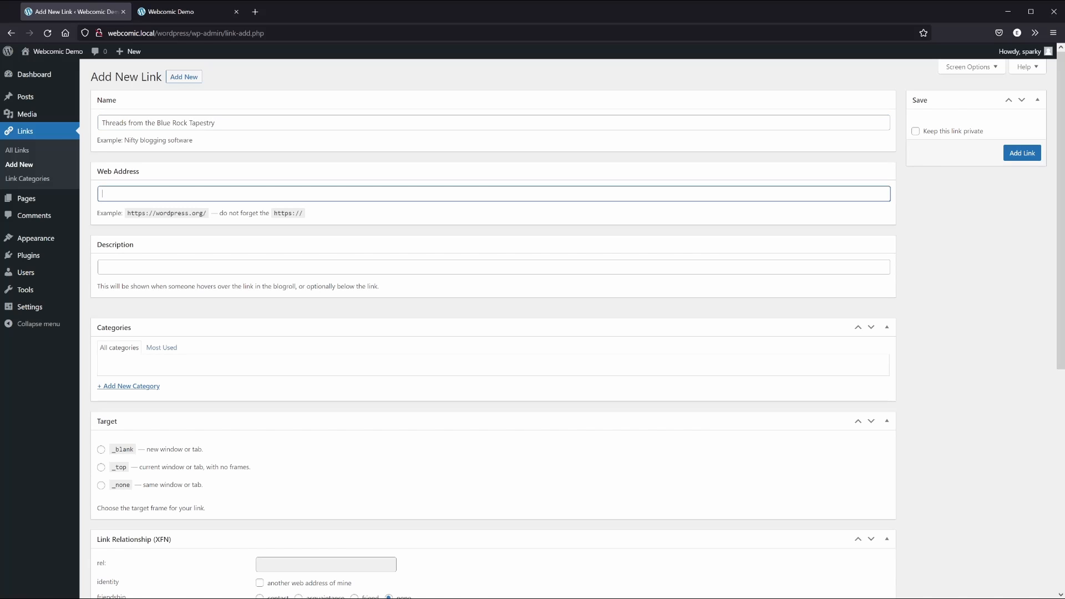
{"action": "type", "text": "http://ellejohara.com/threads/"}
{"action": "key", "text": "Tab"}
{"action": "type", "text": "T"}
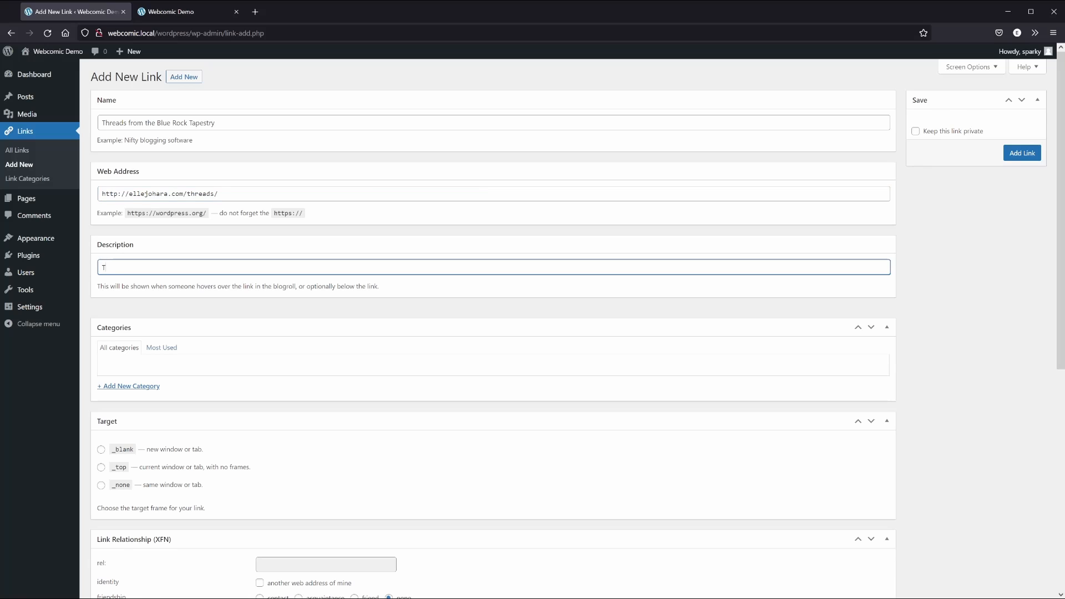
{"action": "type", "text": "his is my webcomic. You should consider reading it!"}
File the link under a new Webcomics category and set it to open in a new window (_blank)
{"action": "left_click", "coordinate": [132, 387]}
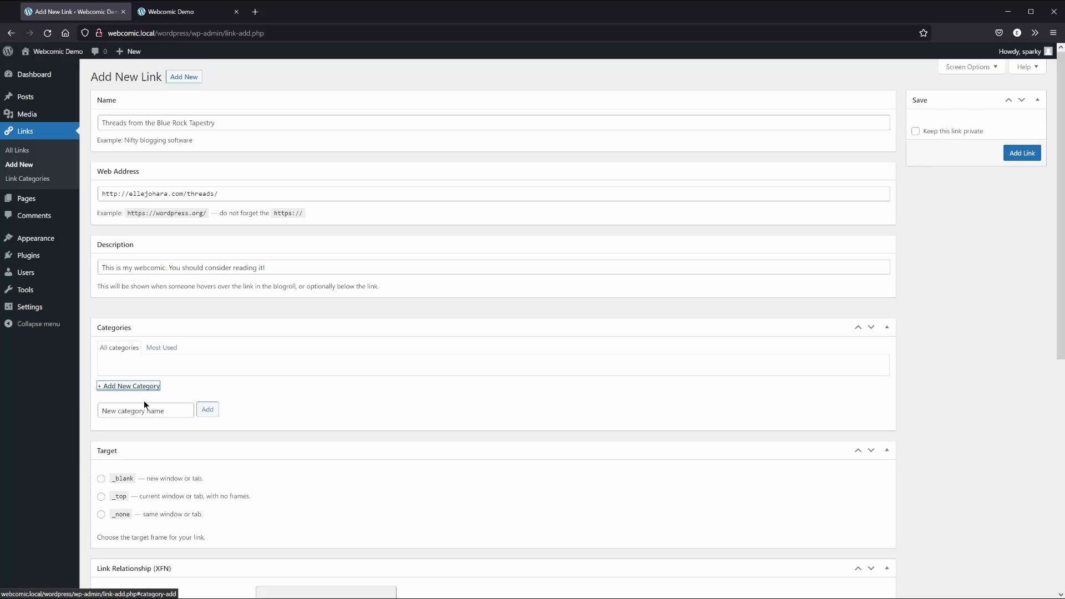
{"action": "left_click", "coordinate": [144, 410]}
{"action": "type", "text": "Webcomics"}
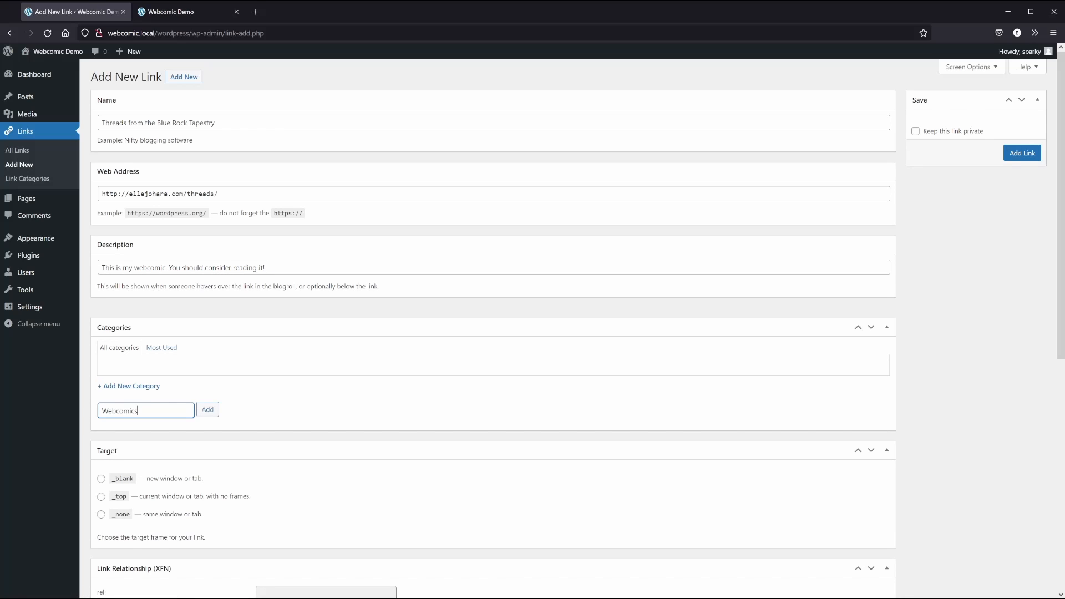
{"action": "left_click", "coordinate": [213, 410]}
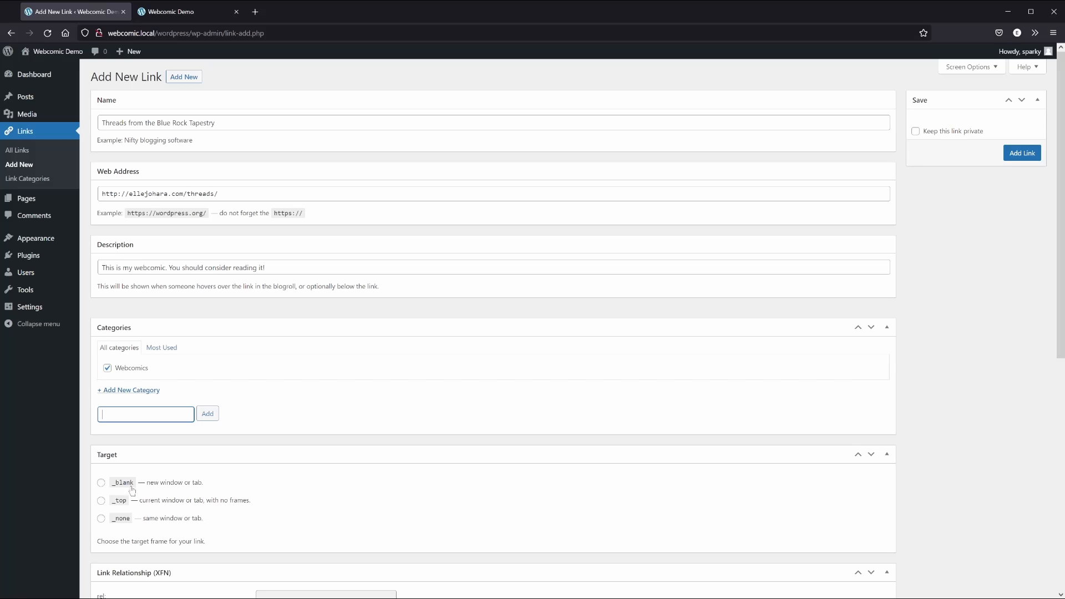
{"action": "left_click", "coordinate": [101, 483]}
{"action": "scroll", "coordinate": [291, 491], "scroll_direction": "down", "scroll_amount": 4}
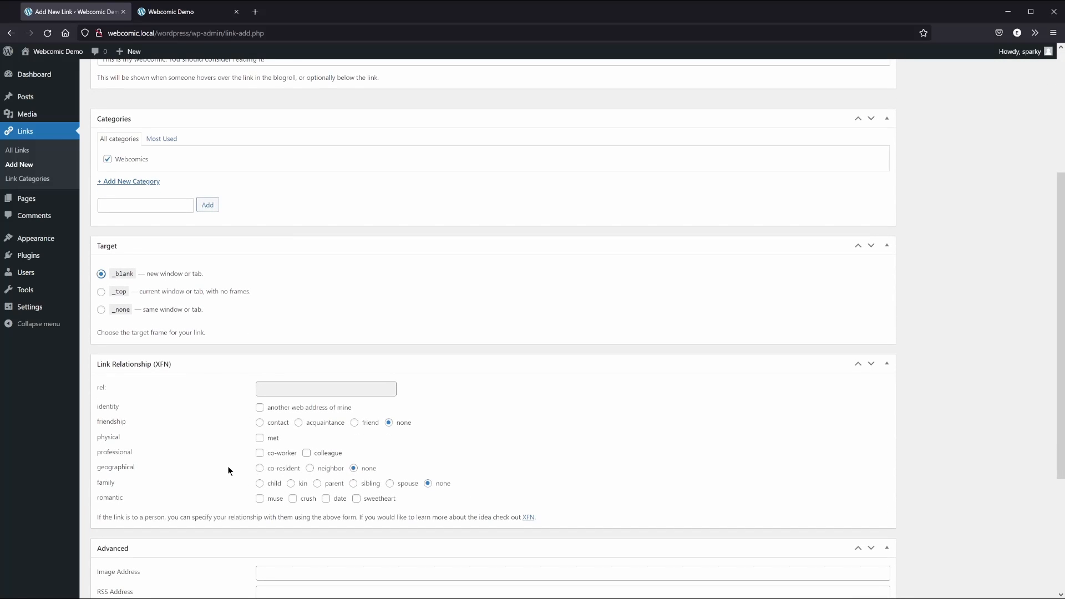
{"action": "left_click", "coordinate": [887, 363]}
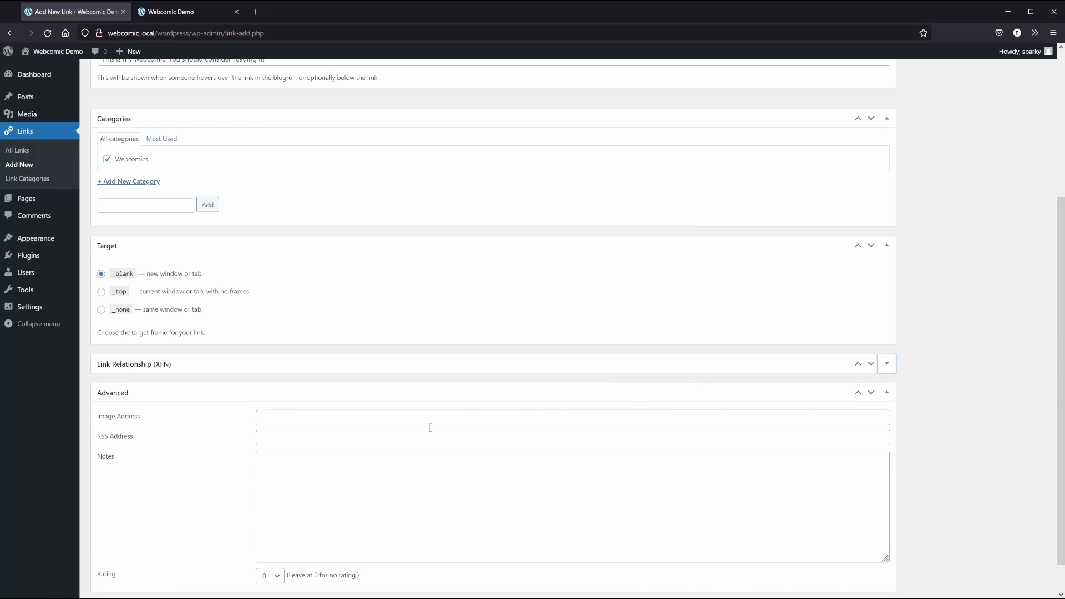
{"action": "scroll", "coordinate": [236, 436], "scroll_direction": "down", "scroll_amount": 1}
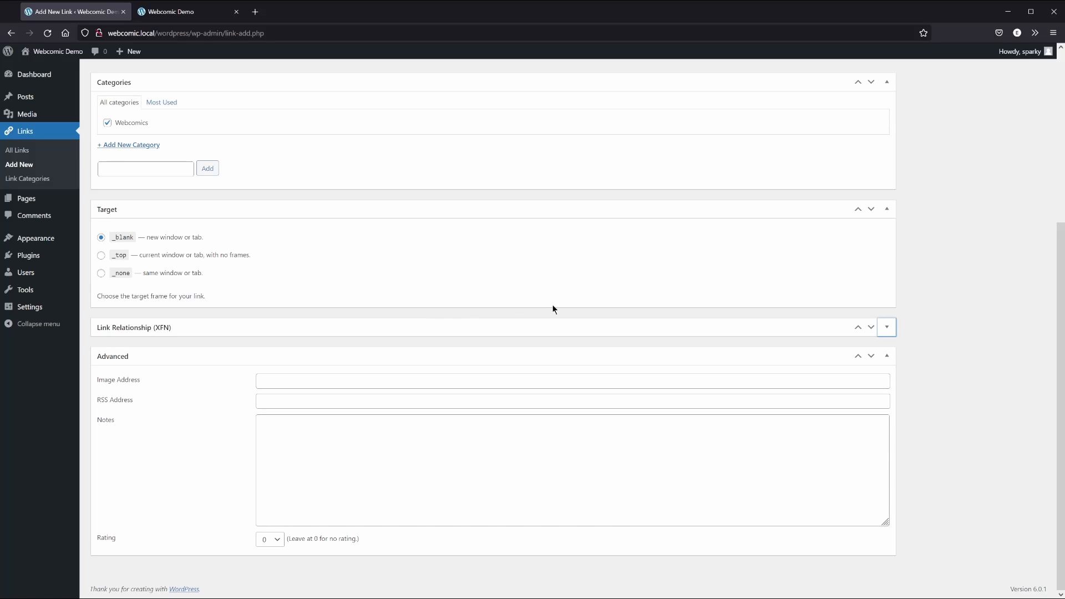
{"action": "scroll", "coordinate": [554, 308], "scroll_direction": "up", "scroll_amount": 5}
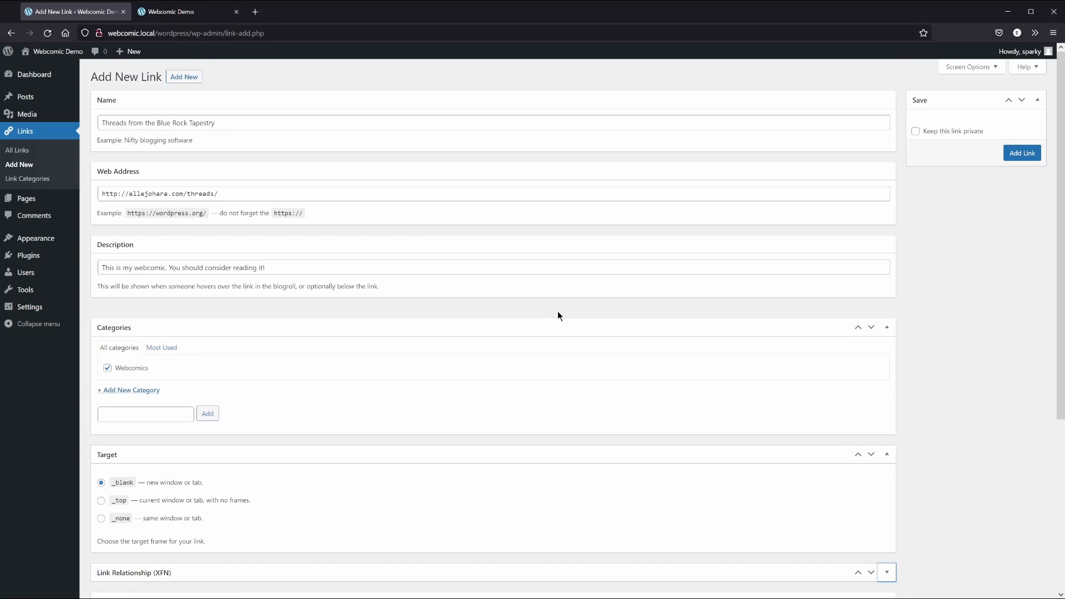
Save the link and reload the live Links page to confirm it is listed
{"action": "left_click", "coordinate": [1022, 153]}
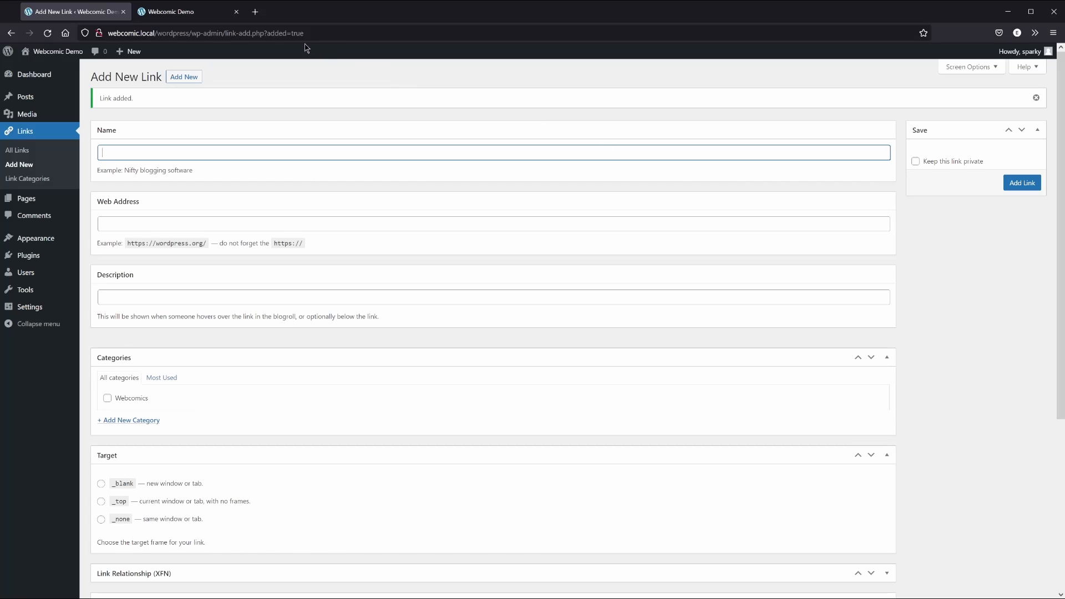
{"action": "left_click", "coordinate": [187, 15]}
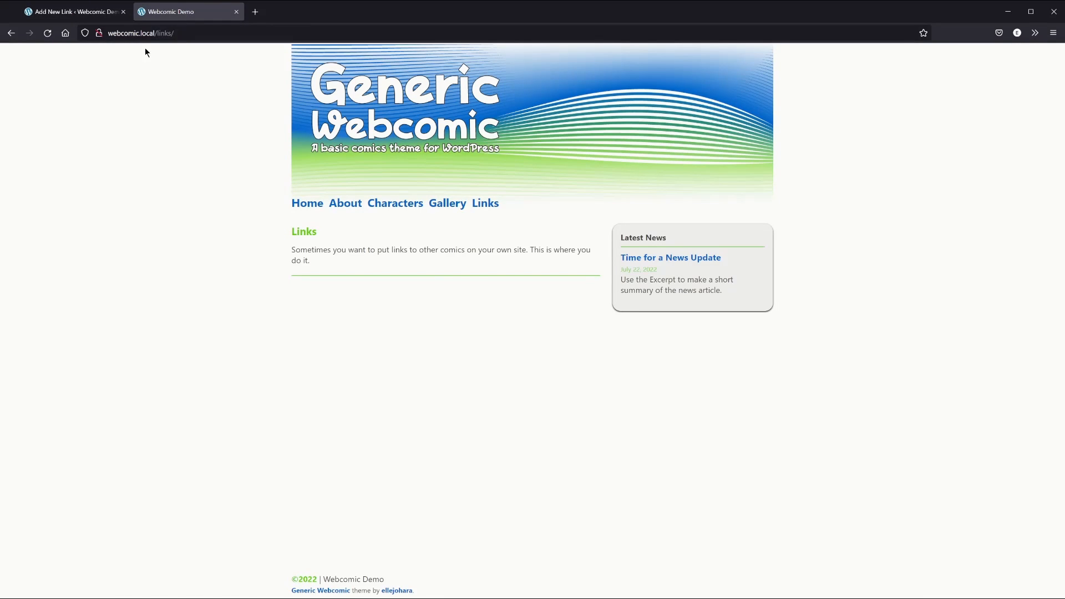
{"action": "left_click", "coordinate": [47, 33]}
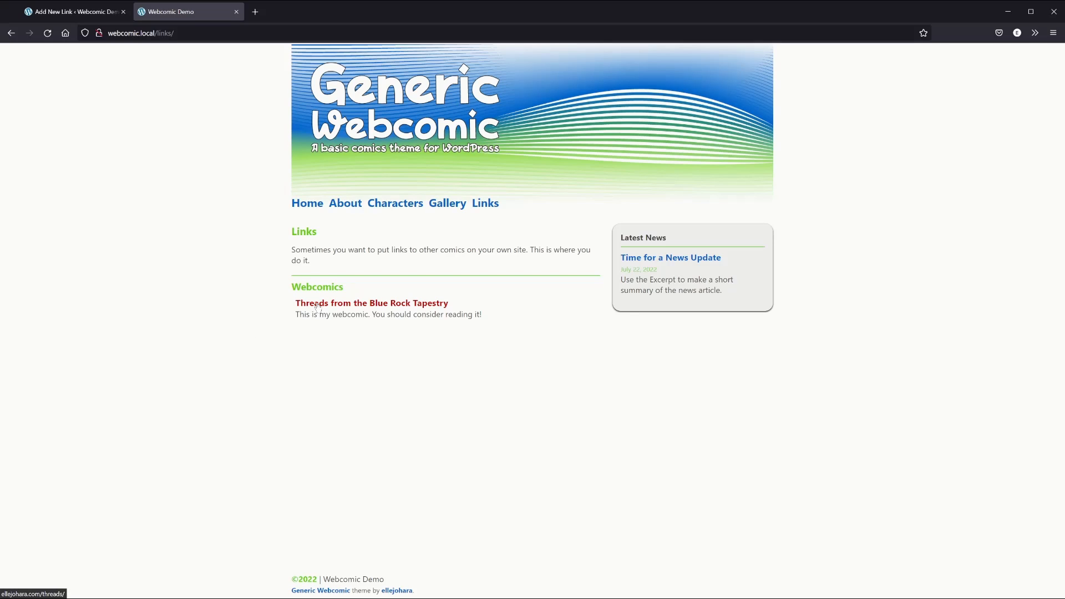
{"action": "left_click", "coordinate": [104, 15]}
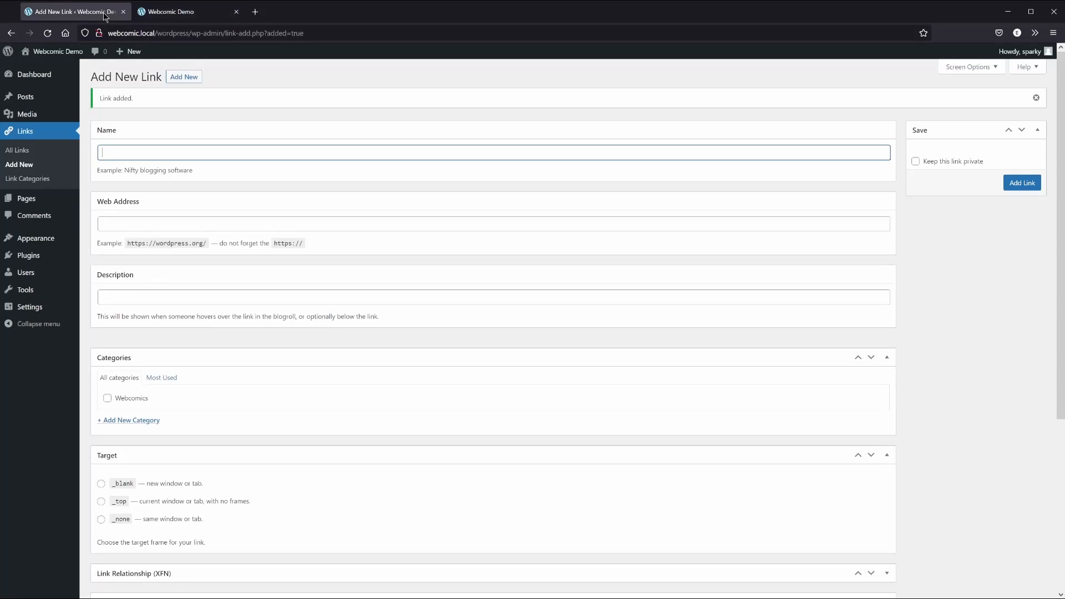
Upload threads_banner-lg.png and threads_banner-sm.png from the Threads Gallery folder into the Media Library
{"action": "left_click", "coordinate": [31, 116]}
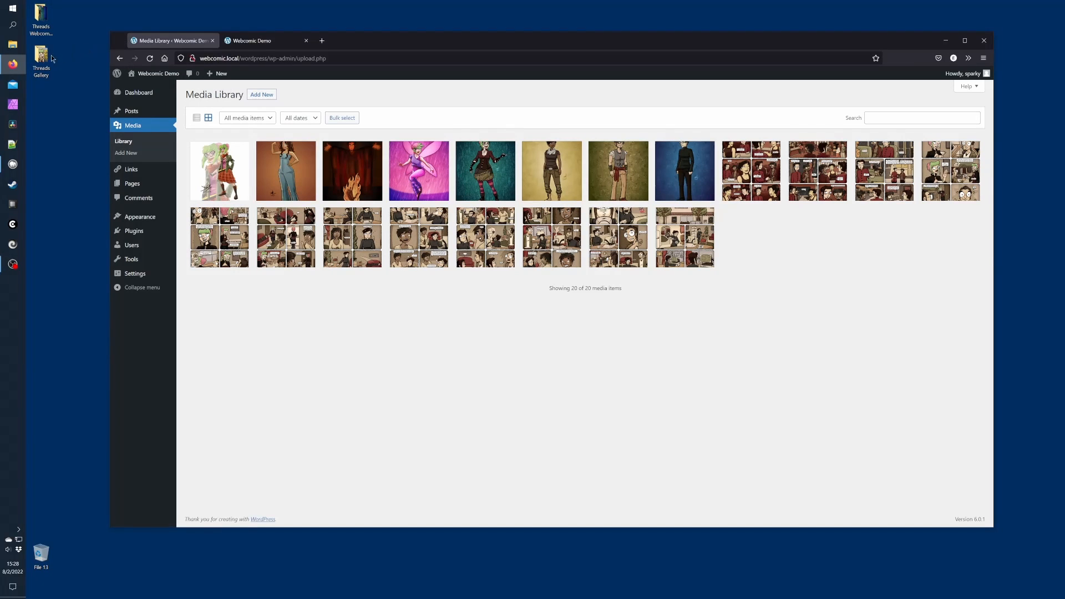
{"action": "double_click", "coordinate": [45, 61]}
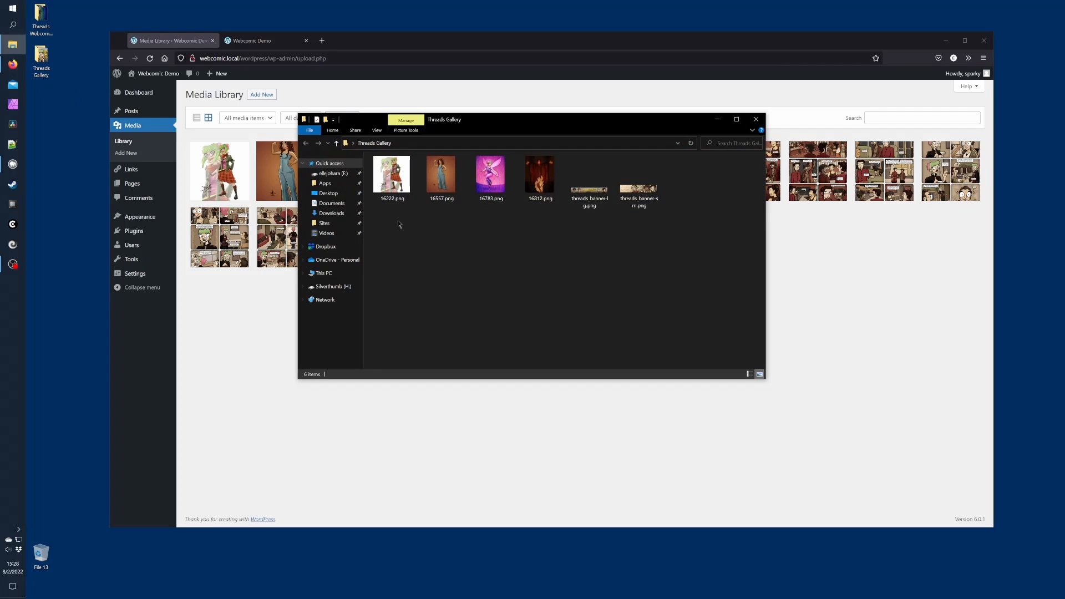
{"action": "left_click_drag", "start_coordinate": [594, 195], "coordinate": [248, 354]}
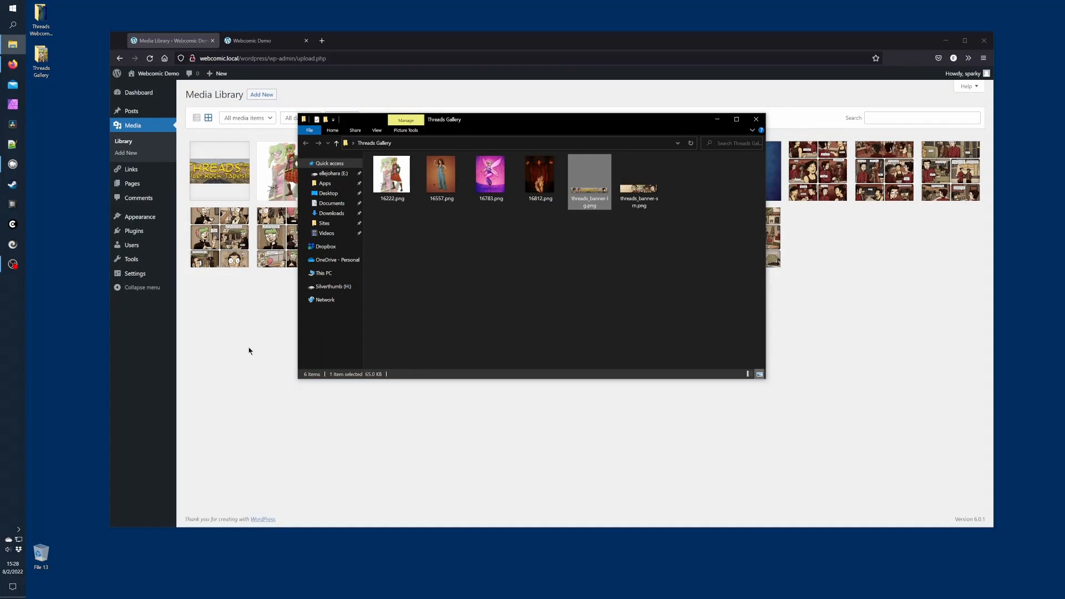
{"action": "left_click_drag", "start_coordinate": [638, 213], "coordinate": [260, 358]}
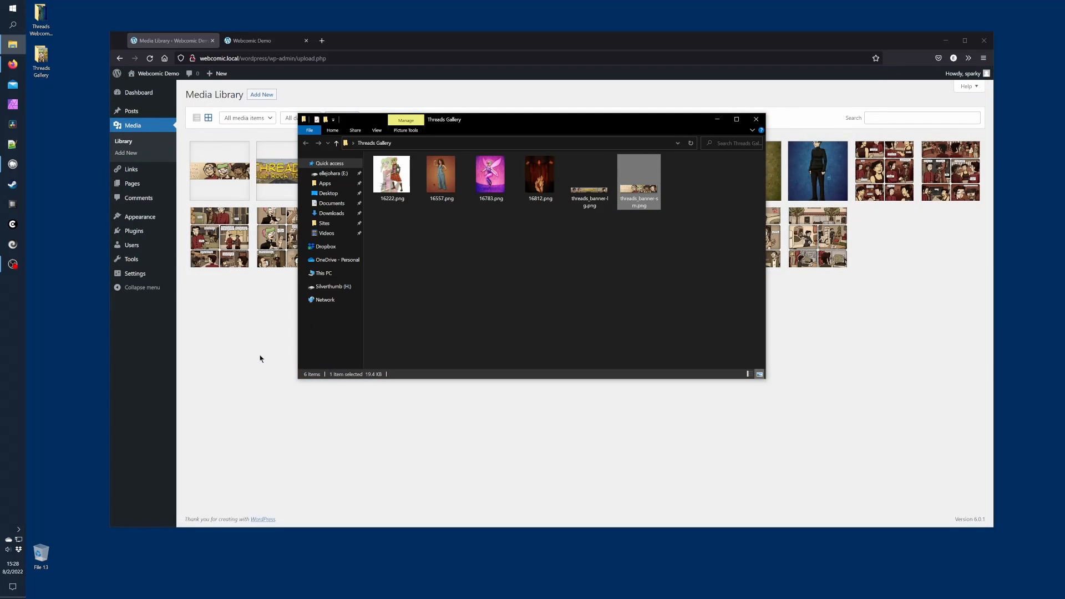
{"action": "left_click", "coordinate": [260, 358]}
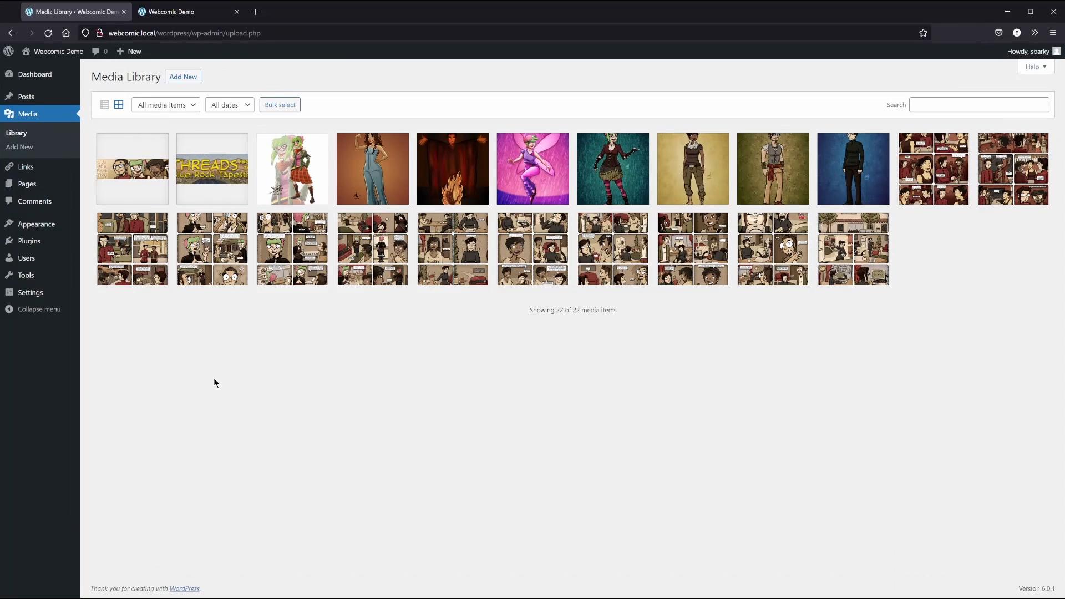
Copy the file URL of the 468 by 60 threads_banner-lg.png image from its attachment details
{"action": "left_click", "coordinate": [205, 172]}
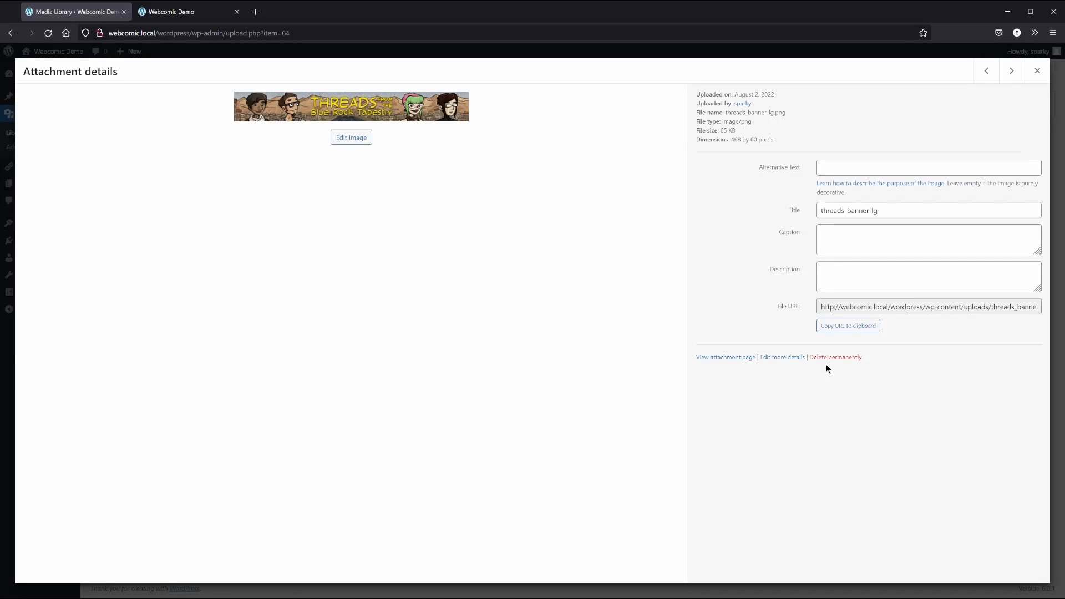
{"action": "left_click", "coordinate": [842, 327]}
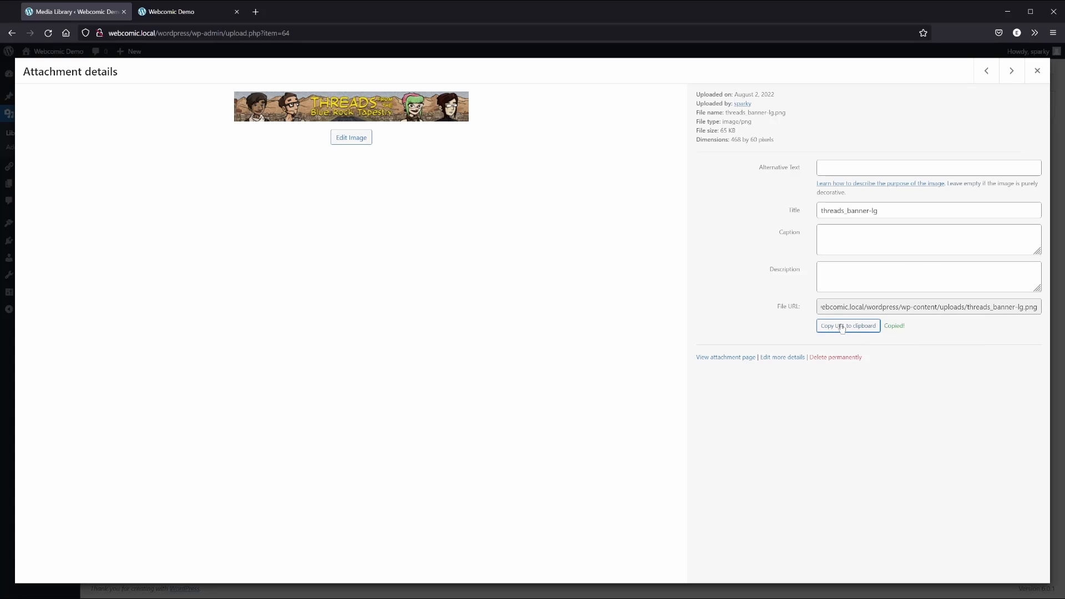
{"action": "left_click", "coordinate": [1036, 72]}
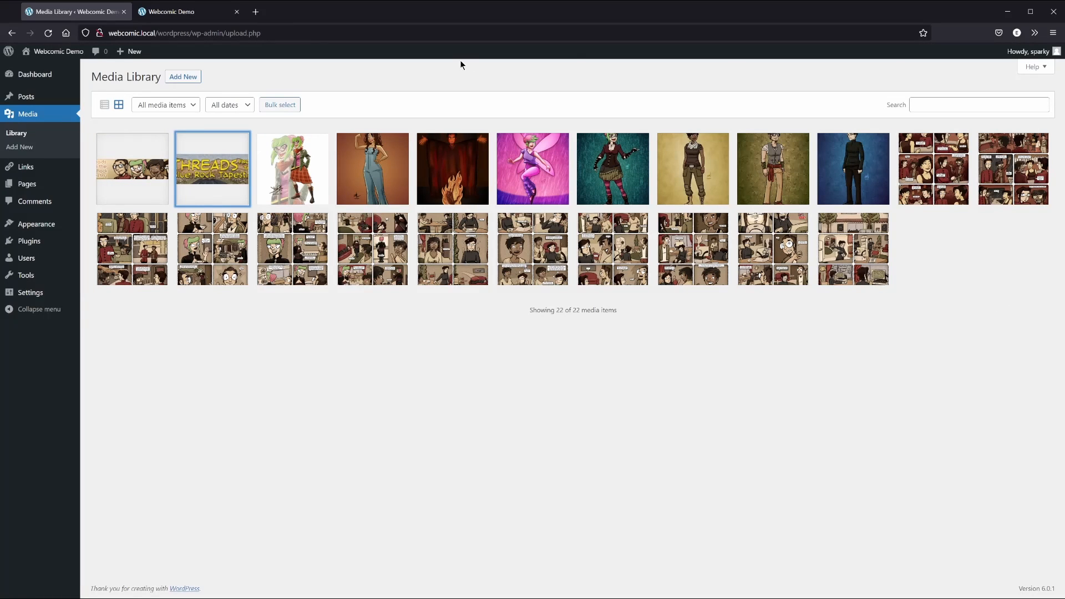
Paste the large banner URL into the Threads link's Image Address field
{"action": "left_click", "coordinate": [28, 169]}
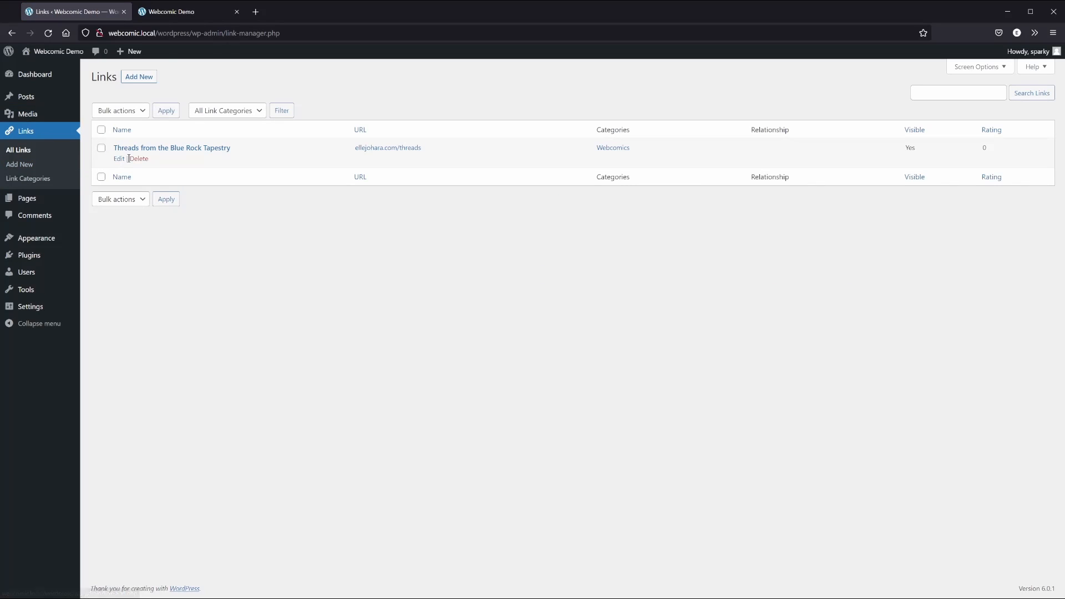
{"action": "left_click", "coordinate": [119, 159]}
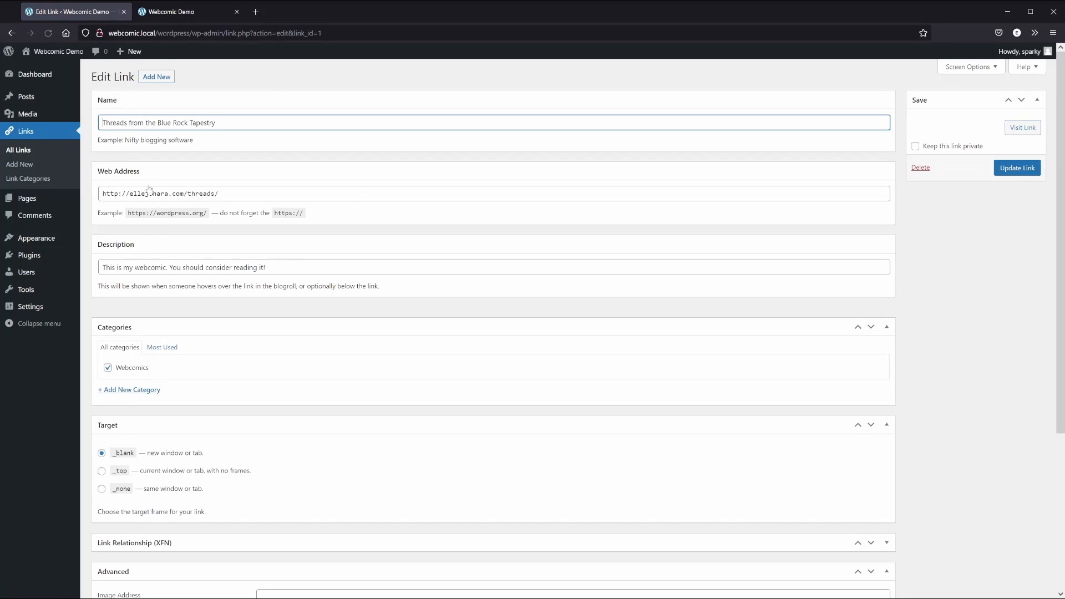
{"action": "scroll", "coordinate": [100, 336], "scroll_direction": "down", "scroll_amount": 4}
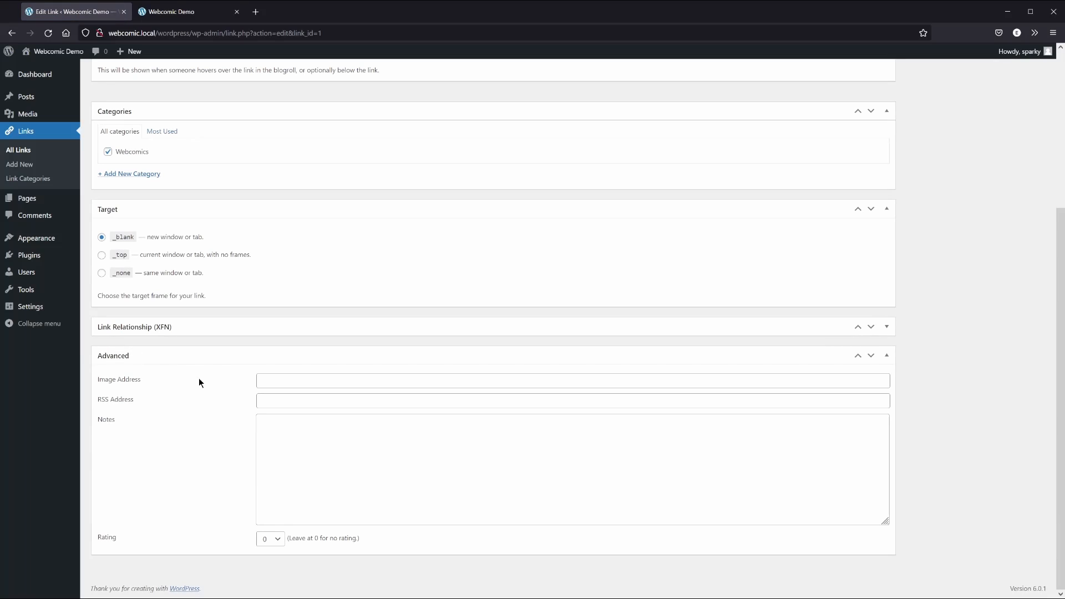
{"action": "left_click", "coordinate": [267, 380]}
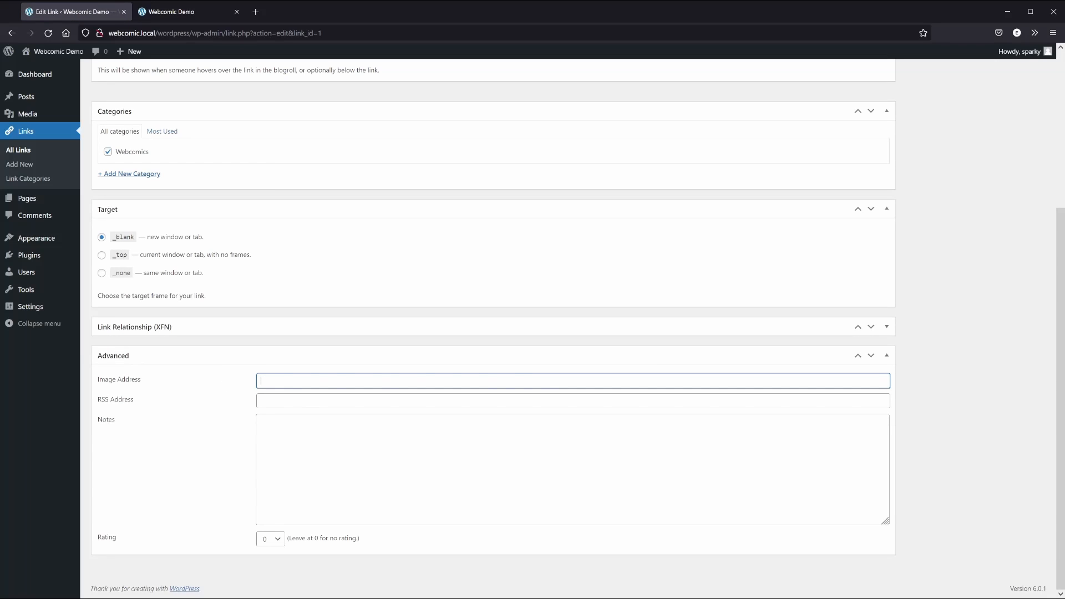
{"action": "type", "text": "http://webcomic.local/wordpress/wp-content/uploads/threads_banner-lg.png"}
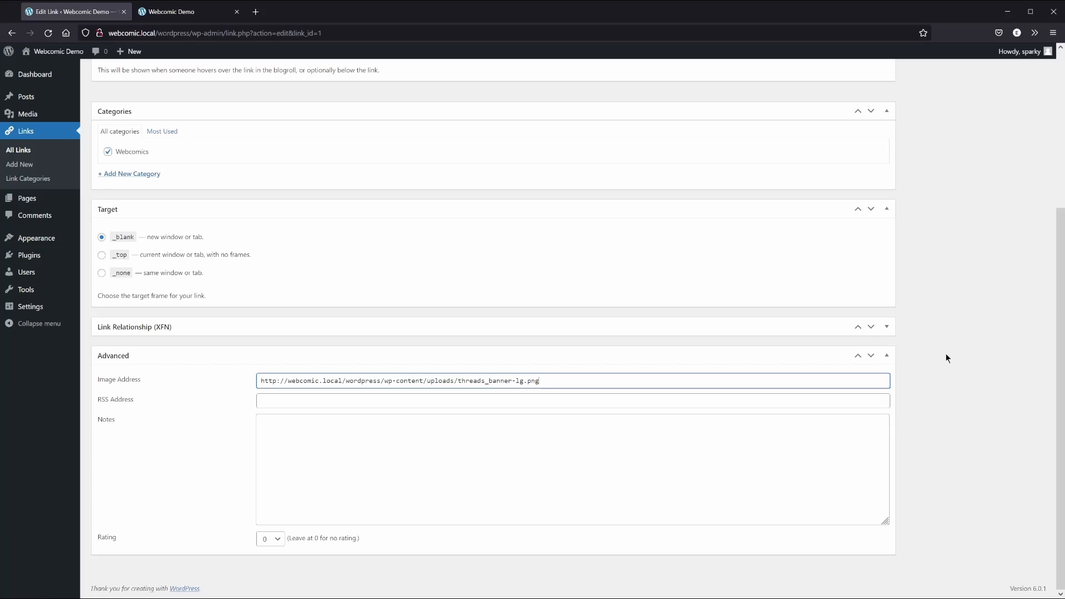
{"action": "scroll", "coordinate": [943, 355], "scroll_direction": "up", "scroll_amount": 4}
Update the Threads link and reload the public Links page to see the banner above it
{"action": "left_click", "coordinate": [1009, 169]}
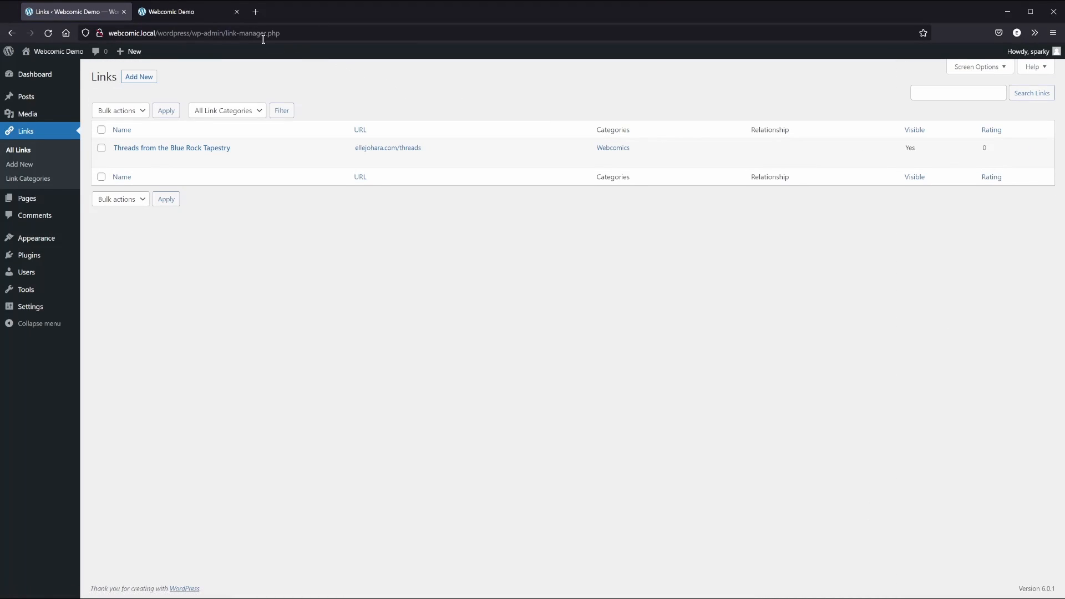
{"action": "left_click", "coordinate": [178, 17]}
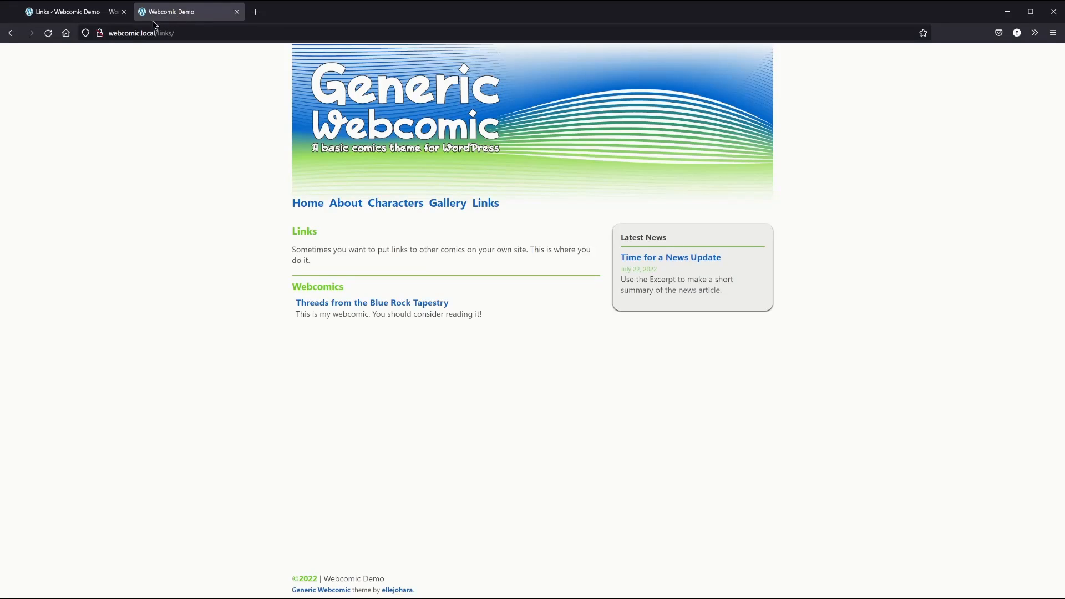
{"action": "left_click", "coordinate": [48, 32]}
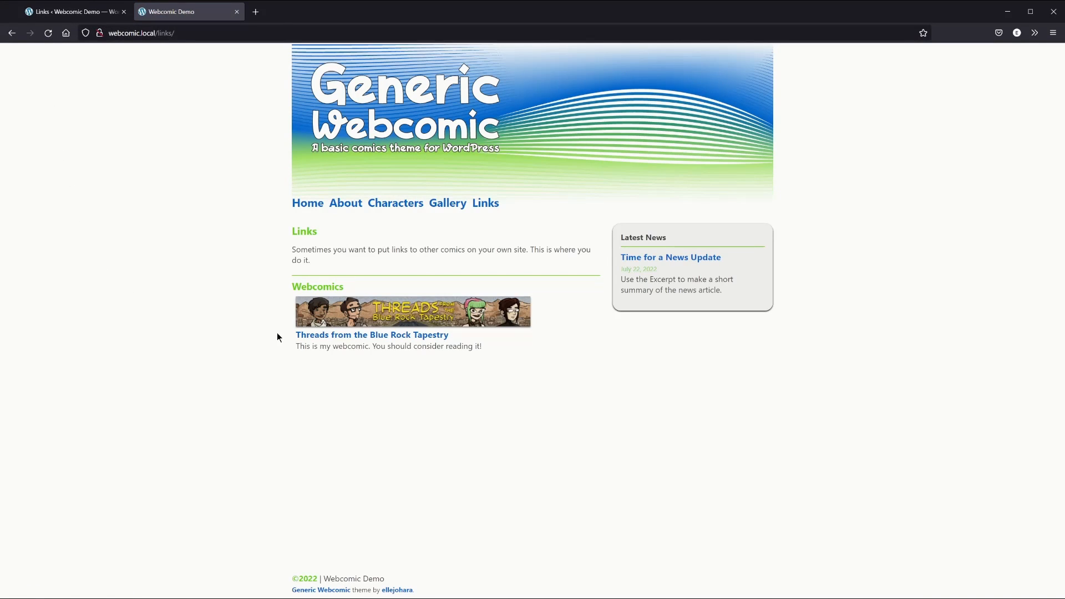
{"action": "left_click", "coordinate": [92, 12]}
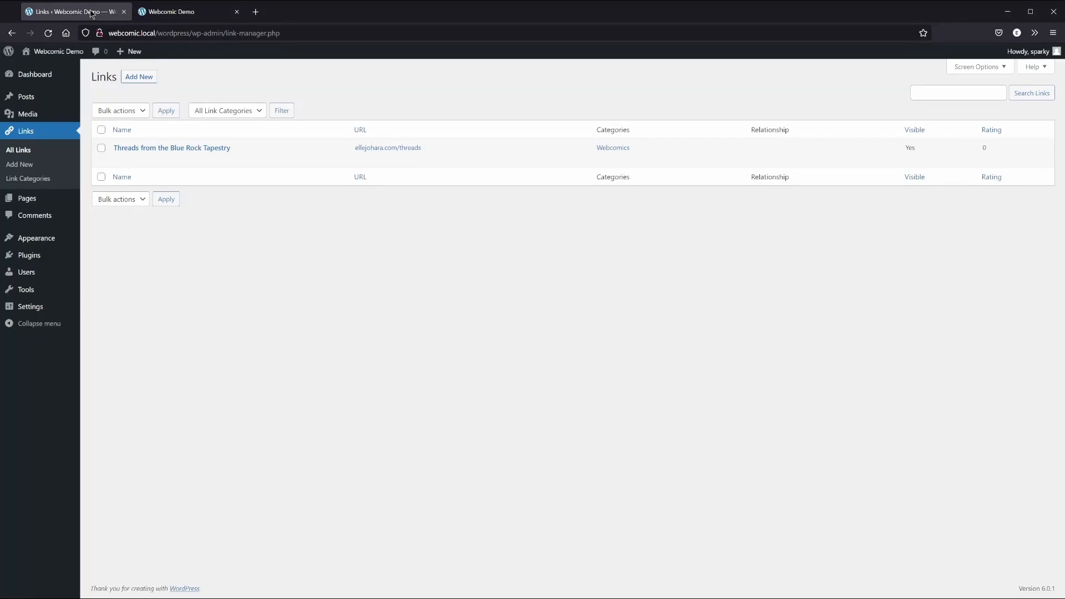
Copy the file URL of threads_banner-sm.png from the Media Library
{"action": "left_click", "coordinate": [27, 115]}
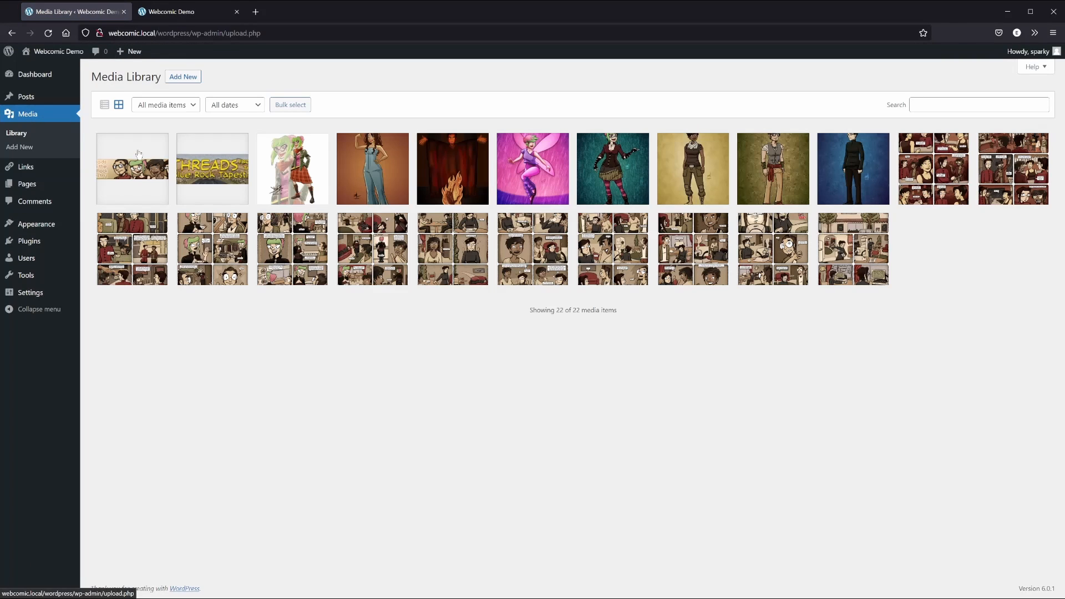
{"action": "left_click", "coordinate": [139, 175]}
{"action": "left_click", "coordinate": [848, 325]}
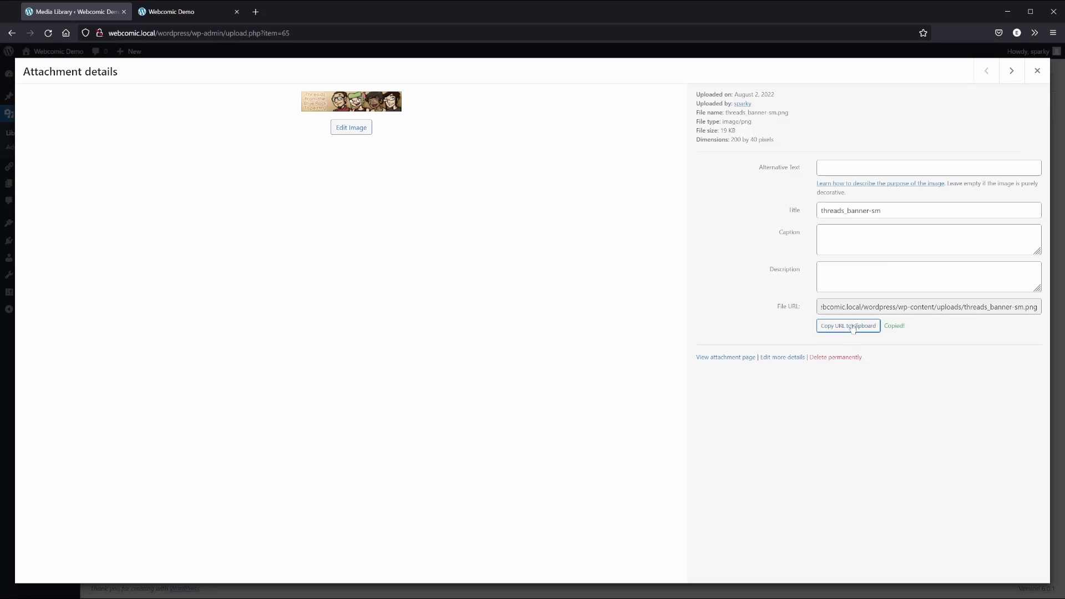
{"action": "left_click", "coordinate": [1037, 70]}
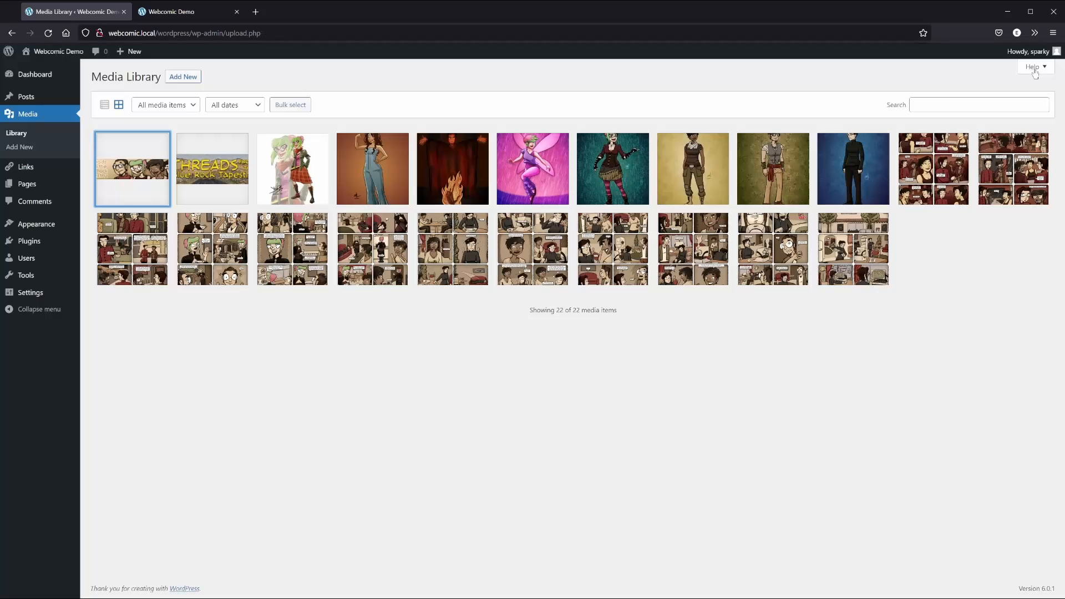
Replace the Threads link's Image Address with the small banner URL and update the link
{"action": "left_click", "coordinate": [31, 167]}
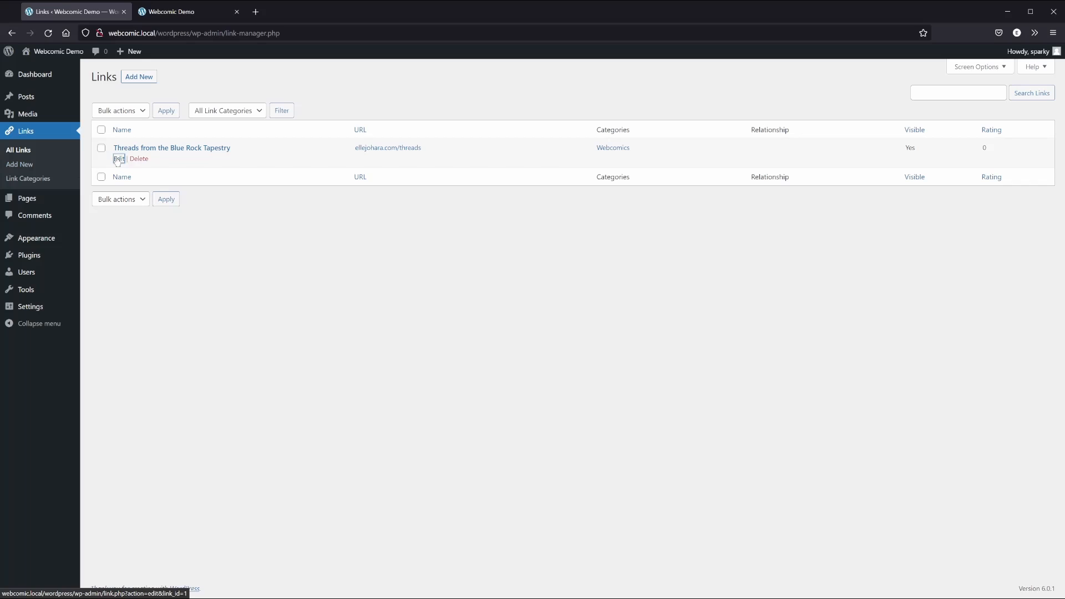
{"action": "left_click", "coordinate": [117, 157]}
{"action": "scroll", "coordinate": [167, 250], "scroll_direction": "down", "scroll_amount": 4}
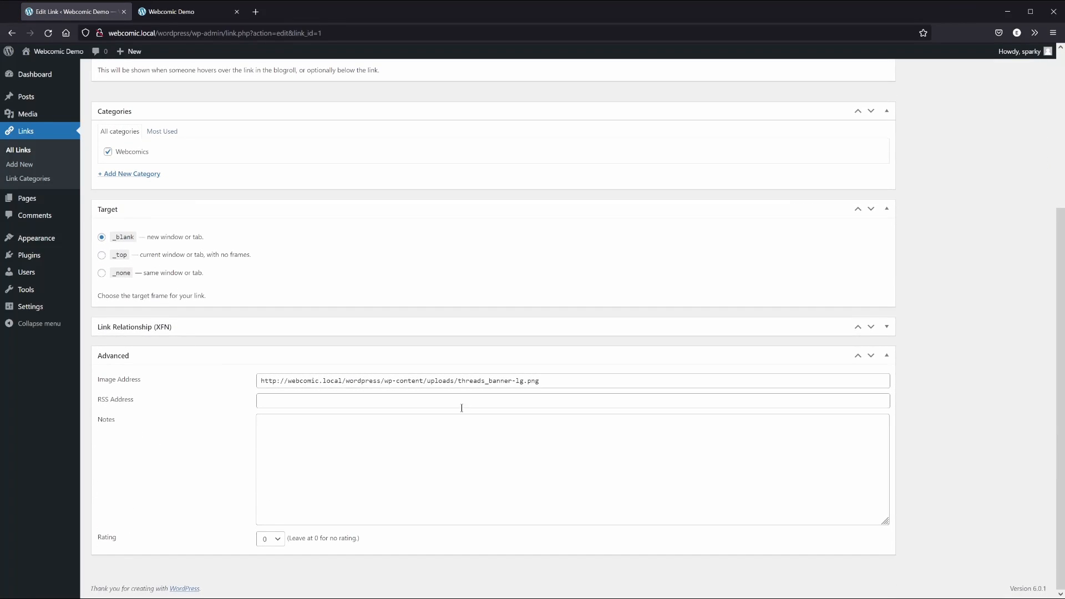
{"action": "left_click_drag", "start_coordinate": [545, 383], "coordinate": [232, 369]}
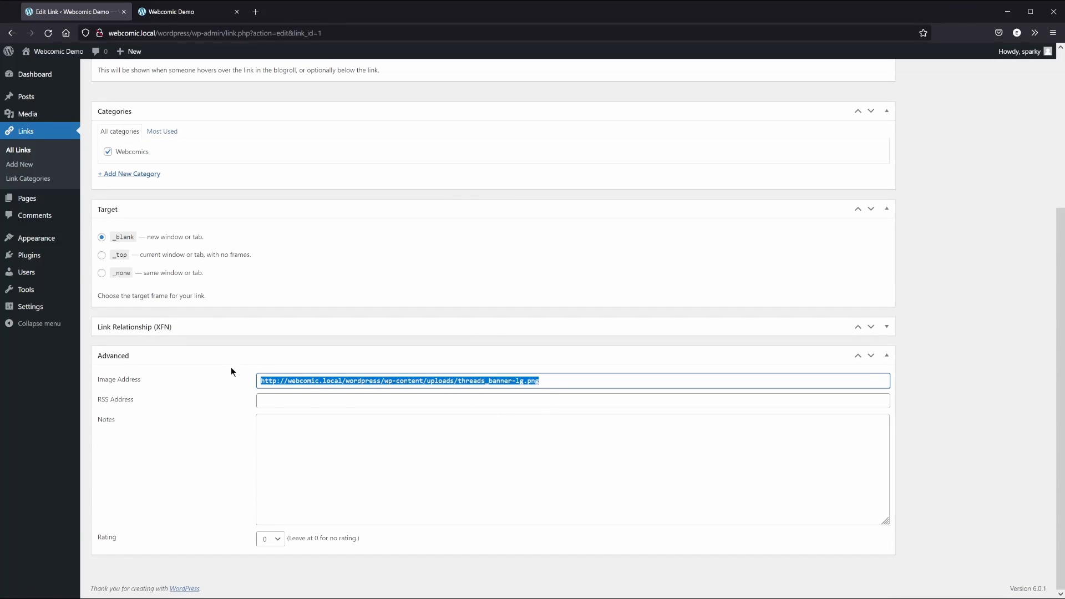
{"action": "key", "text": "ctrl+v"}
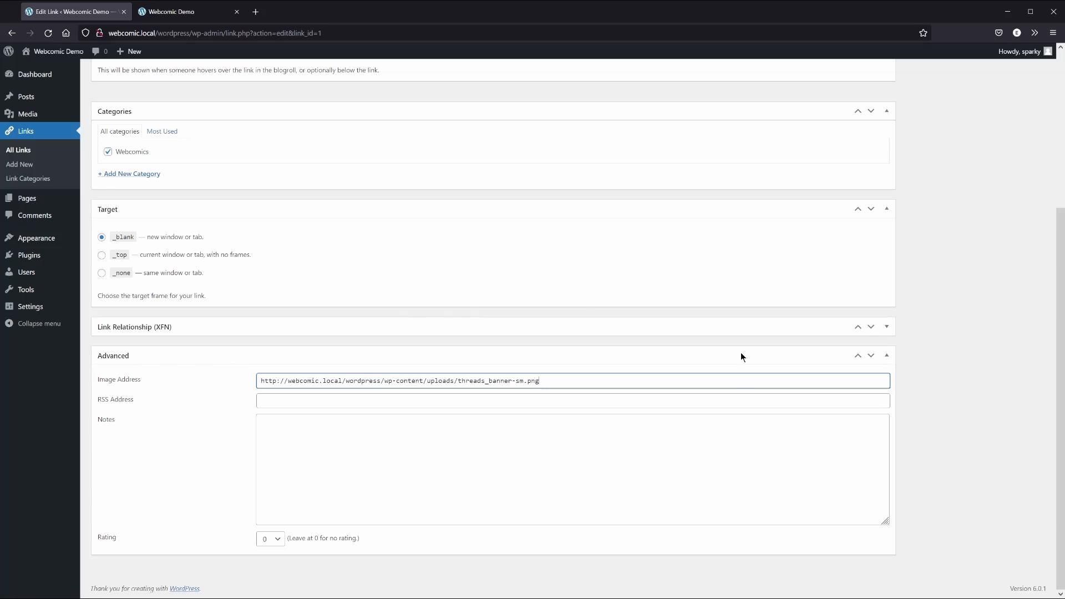
{"action": "scroll", "coordinate": [934, 312], "scroll_direction": "up", "scroll_amount": 4}
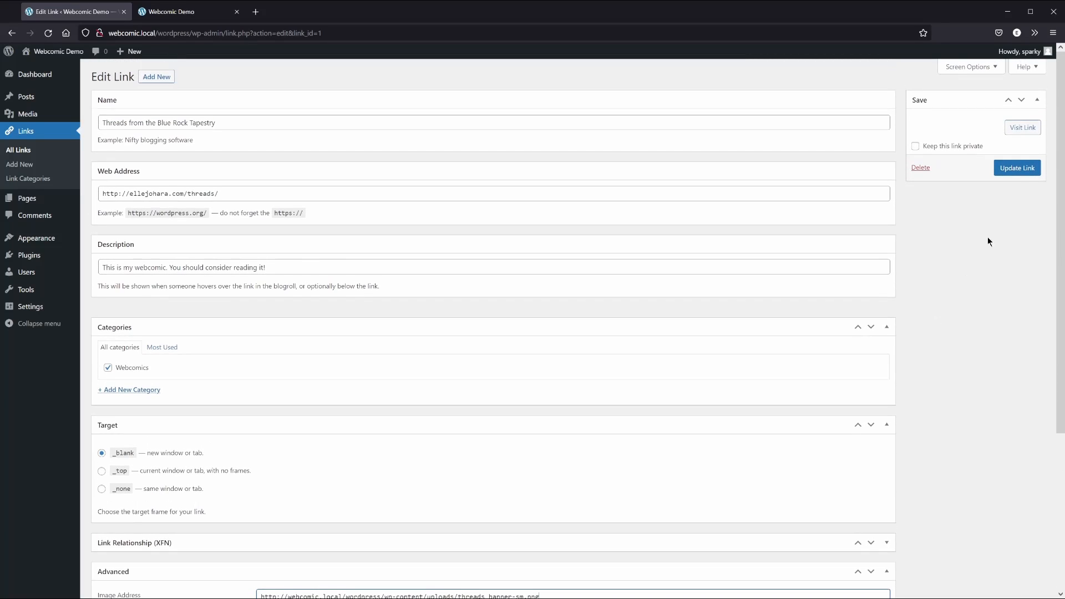
{"action": "left_click", "coordinate": [1020, 167]}
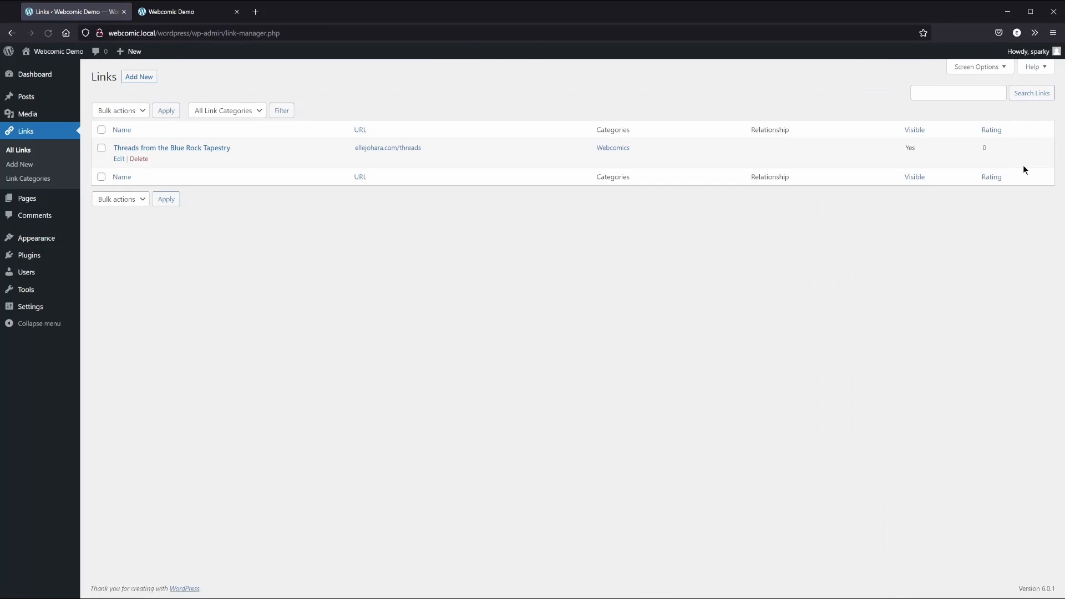
{"action": "left_click", "coordinate": [194, 13]}
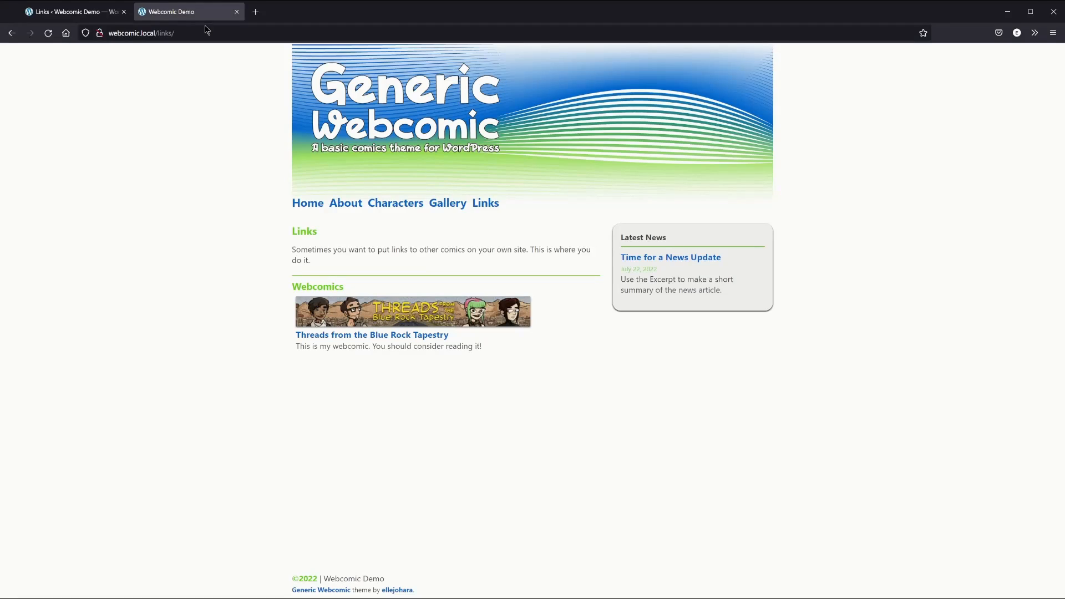
Reload the public Links page to view the smaller banner, visit the home page, then return to admin
{"action": "left_click", "coordinate": [48, 34]}
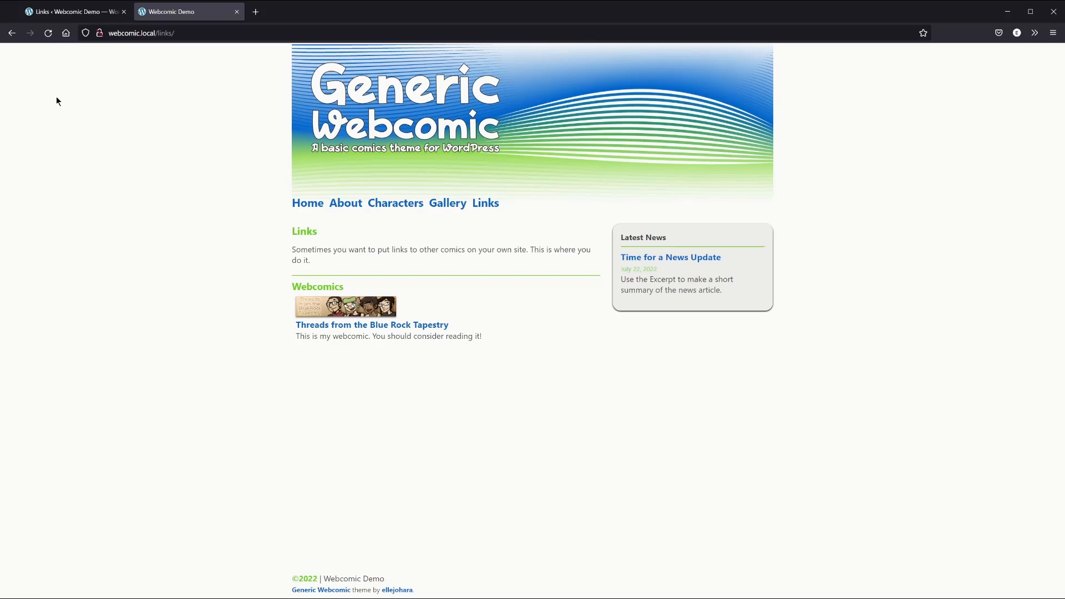
{"action": "left_click", "coordinate": [369, 110]}
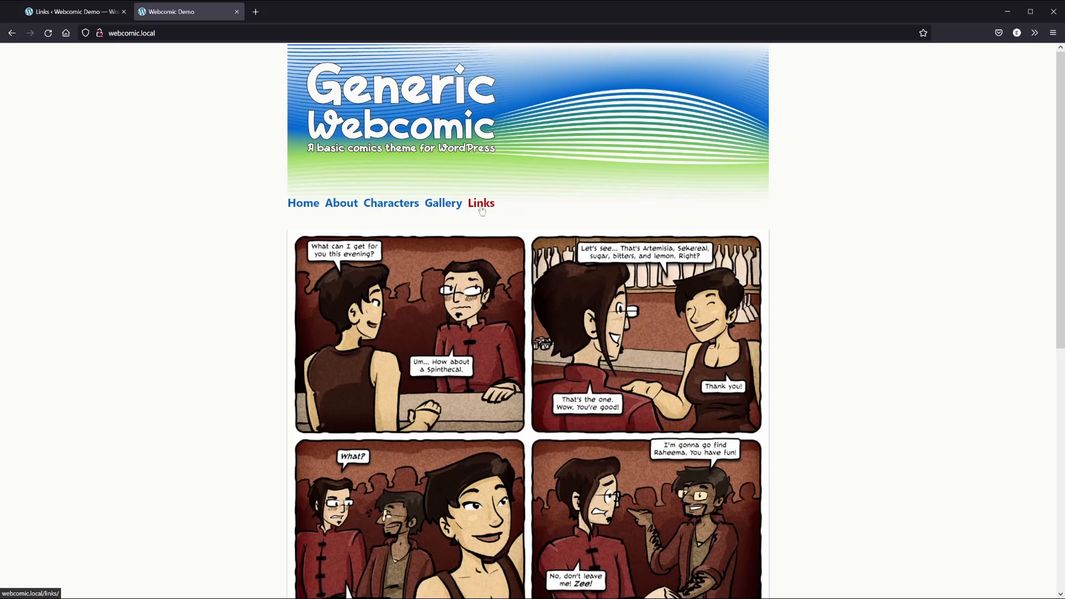
{"action": "left_click", "coordinate": [92, 17]}
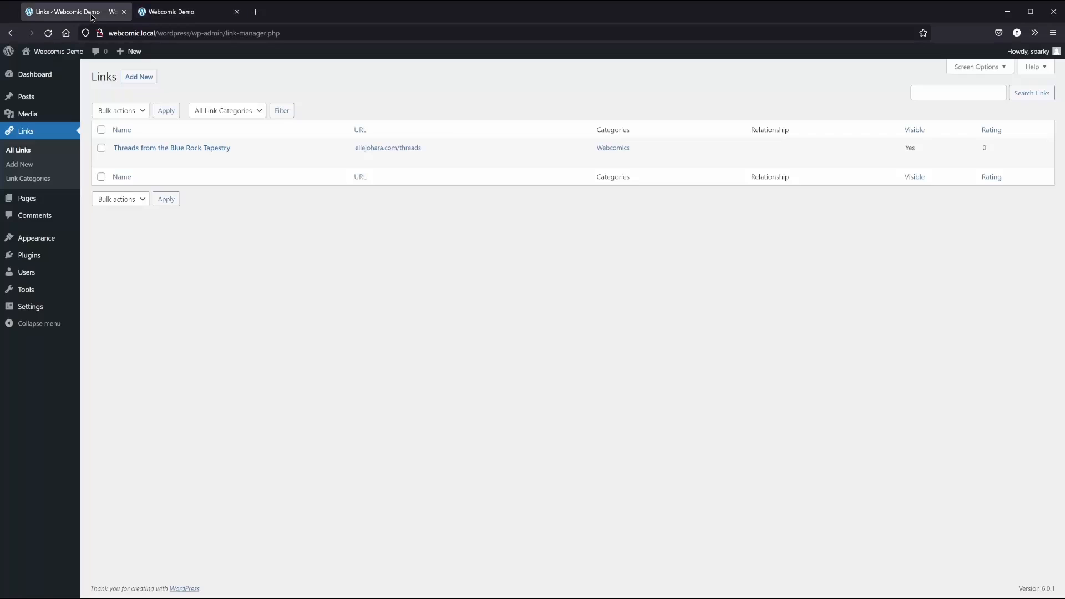
Name a new menu 'Sidebar' and select the Home, About, Characters, Gallery and Links pages
{"action": "left_click", "coordinate": [29, 203]}
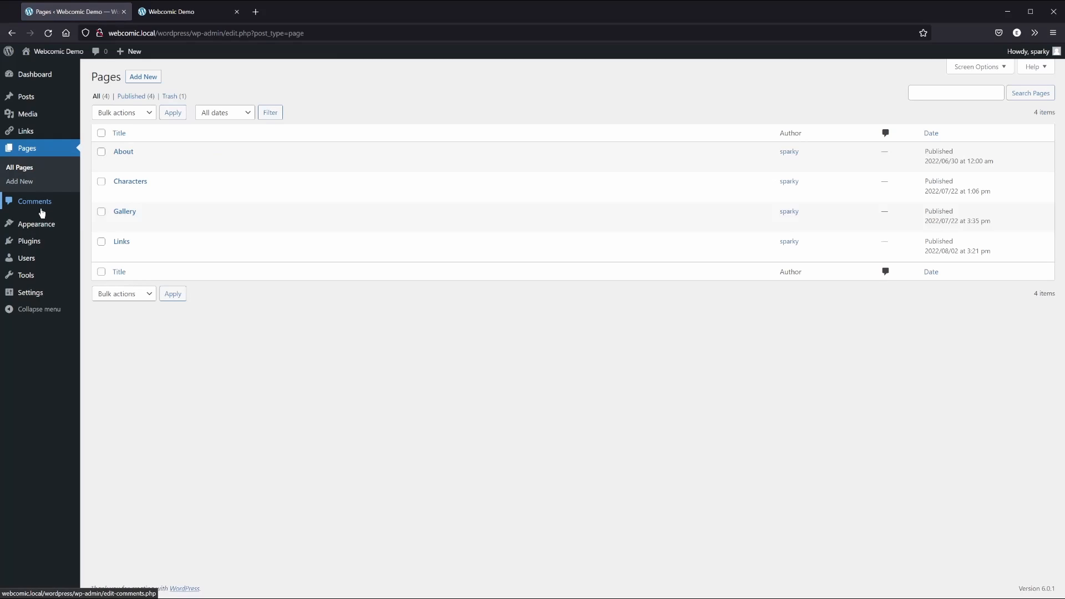
{"action": "mouse_move", "coordinate": [39, 223]}
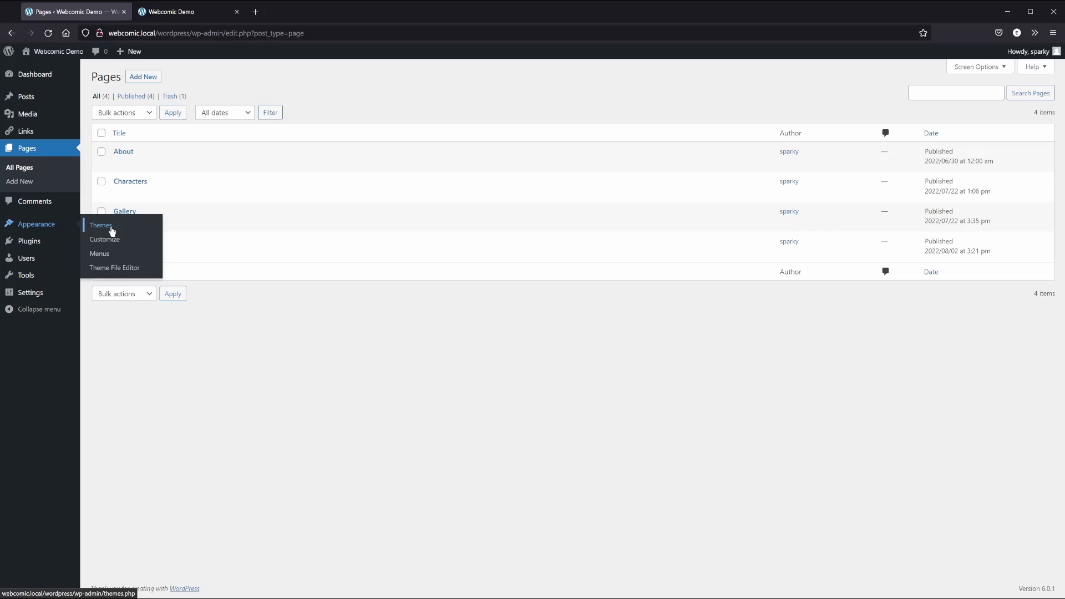
{"action": "left_click", "coordinate": [111, 253]}
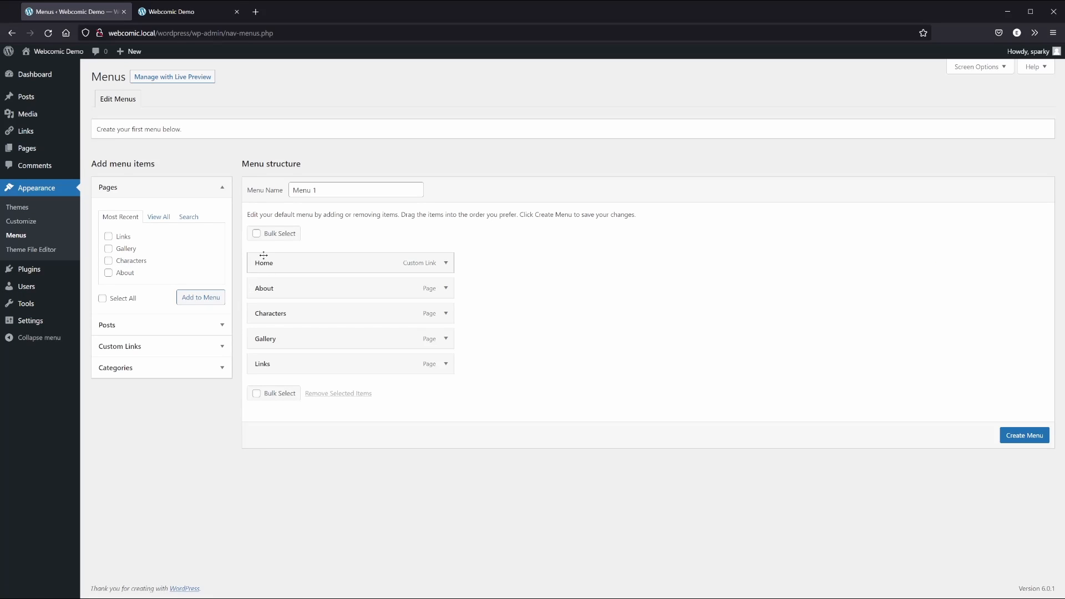
{"action": "left_click", "coordinate": [257, 234]}
{"action": "left_click", "coordinate": [259, 263]}
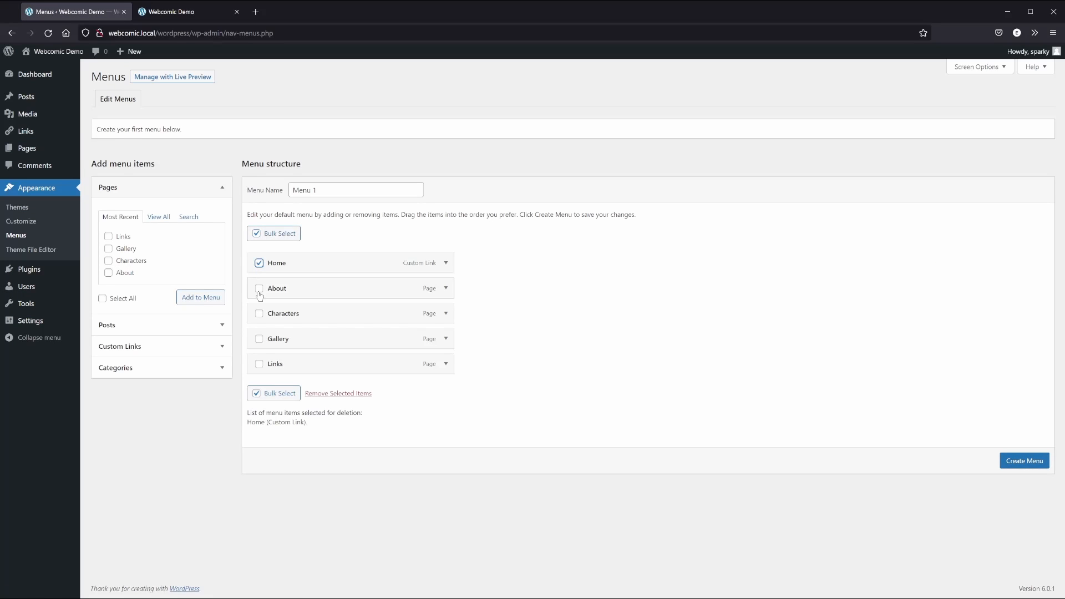
{"action": "left_click", "coordinate": [259, 288]}
{"action": "left_click", "coordinate": [259, 313]}
{"action": "left_click", "coordinate": [259, 339]}
{"action": "left_click", "coordinate": [259, 364]}
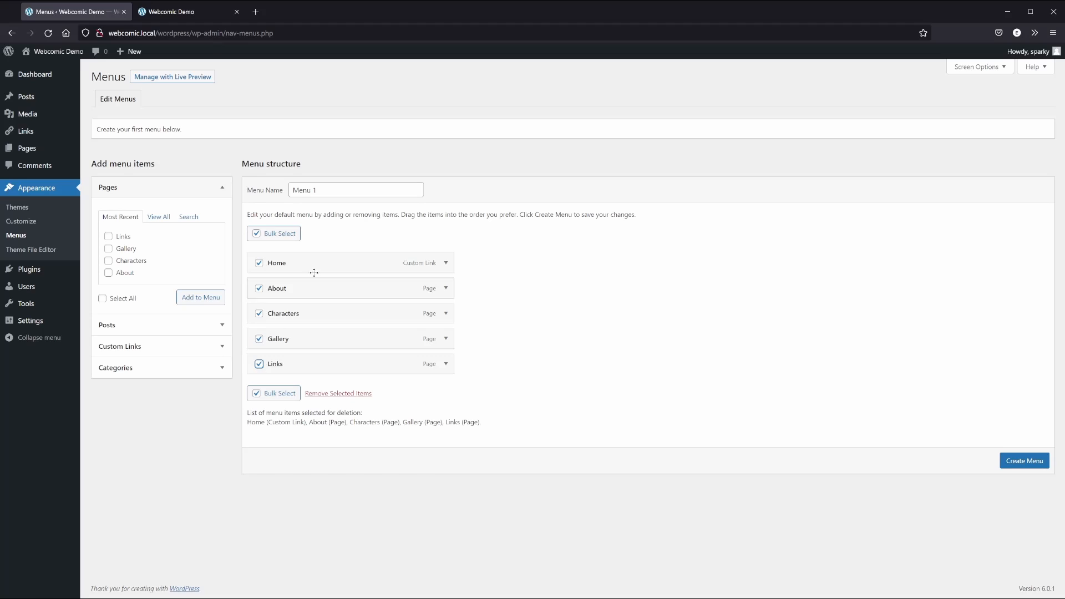
{"action": "left_click_drag", "start_coordinate": [319, 190], "coordinate": [277, 178]}
{"action": "type", "text": "Sidebar"}
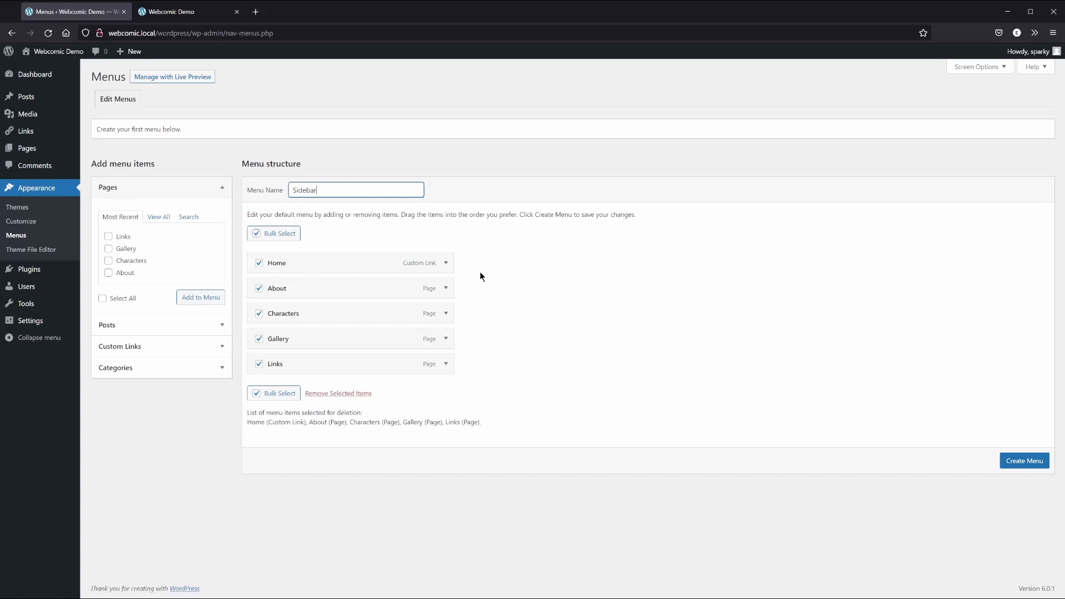
Create the menu, assign it to Sidebar Menu, auto-add new top-level pages, and save it
{"action": "left_click", "coordinate": [1018, 464]}
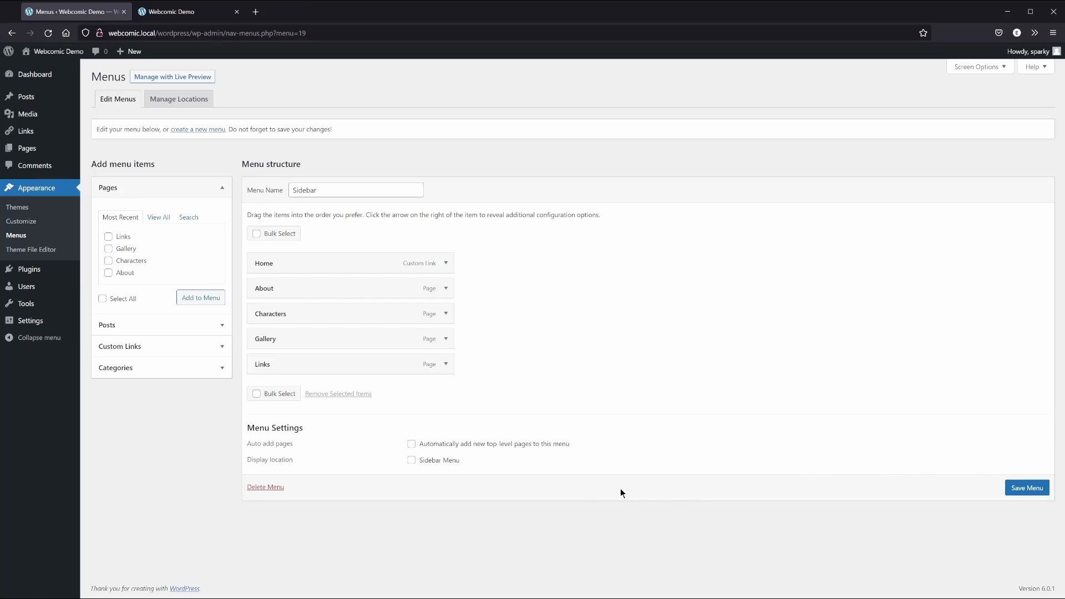
{"action": "left_click", "coordinate": [422, 463]}
{"action": "left_click", "coordinate": [442, 446]}
{"action": "left_click", "coordinate": [1027, 488]}
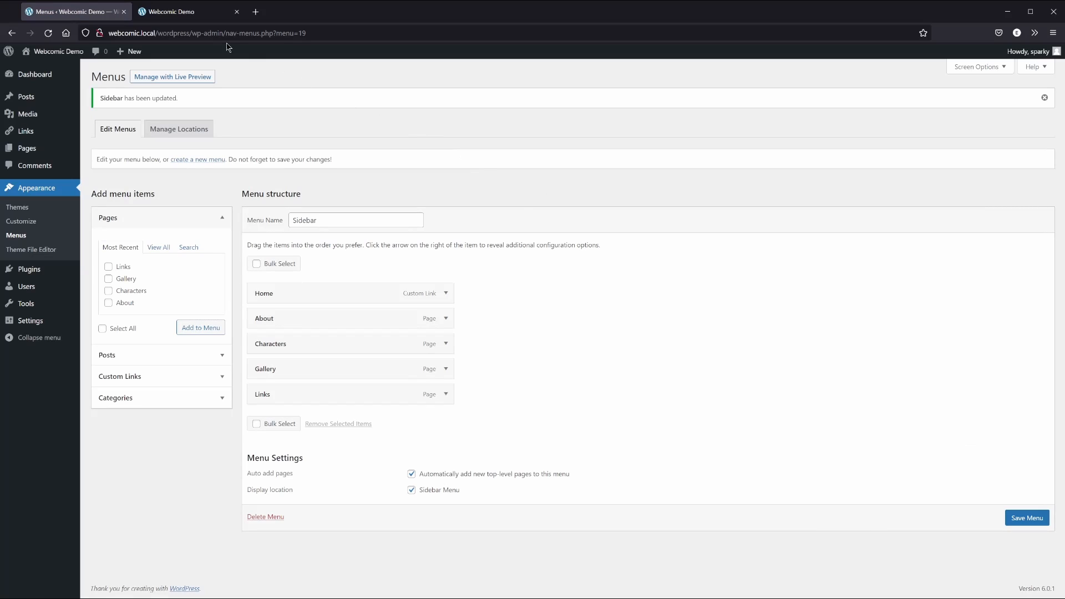
{"action": "left_click", "coordinate": [179, 19]}
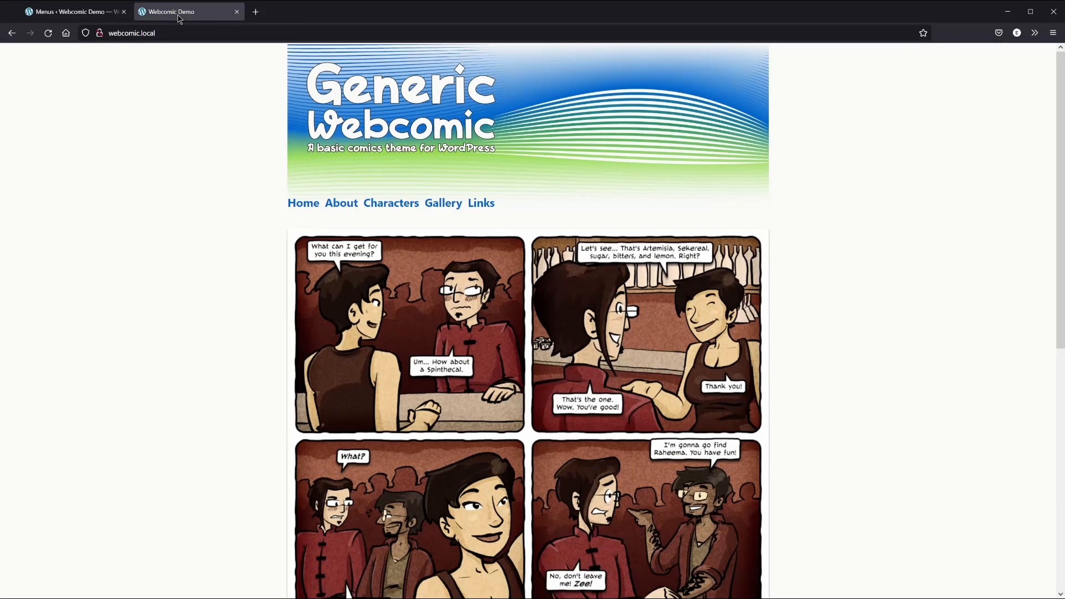
Reload the live site and scroll down to view the new sidebar menu
{"action": "left_click", "coordinate": [48, 32]}
{"action": "scroll", "coordinate": [255, 452], "scroll_direction": "down", "scroll_amount": 8}
{"action": "scroll", "coordinate": [244, 451], "scroll_direction": "down", "scroll_amount": 1}
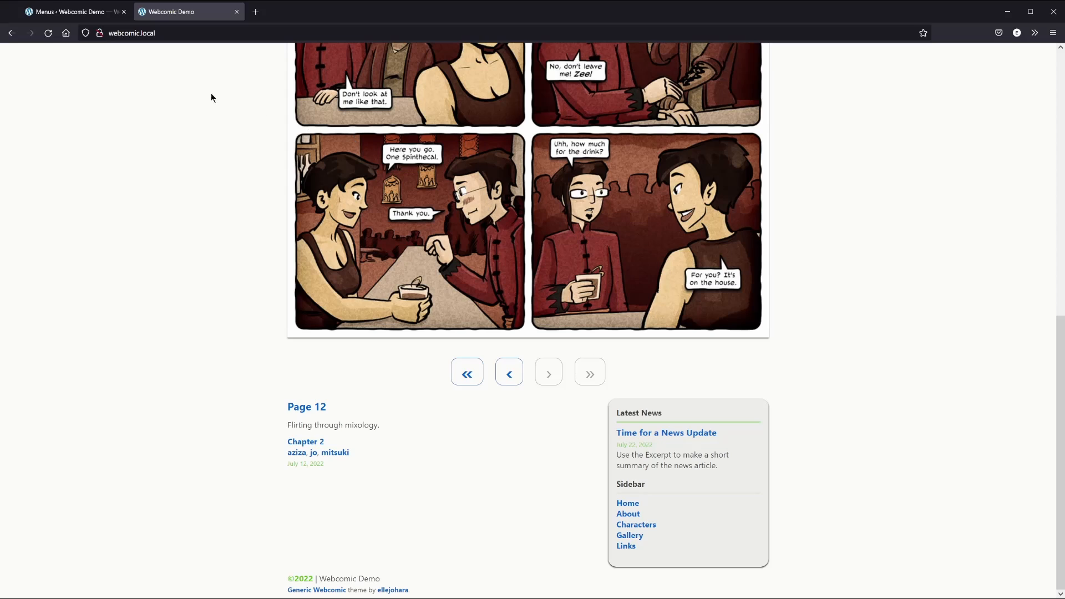
Change the menu name to 'Navigation', save, and reload the site to check the heading
{"action": "left_click", "coordinate": [70, 13]}
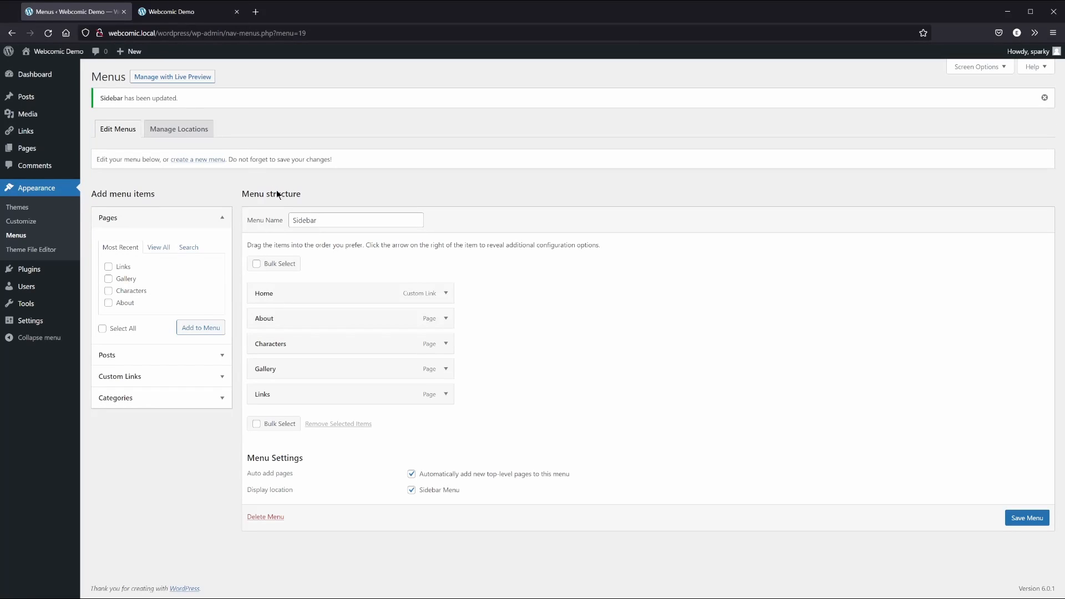
{"action": "left_click_drag", "start_coordinate": [324, 220], "coordinate": [289, 219]}
{"action": "type", "text": "Navigation"}
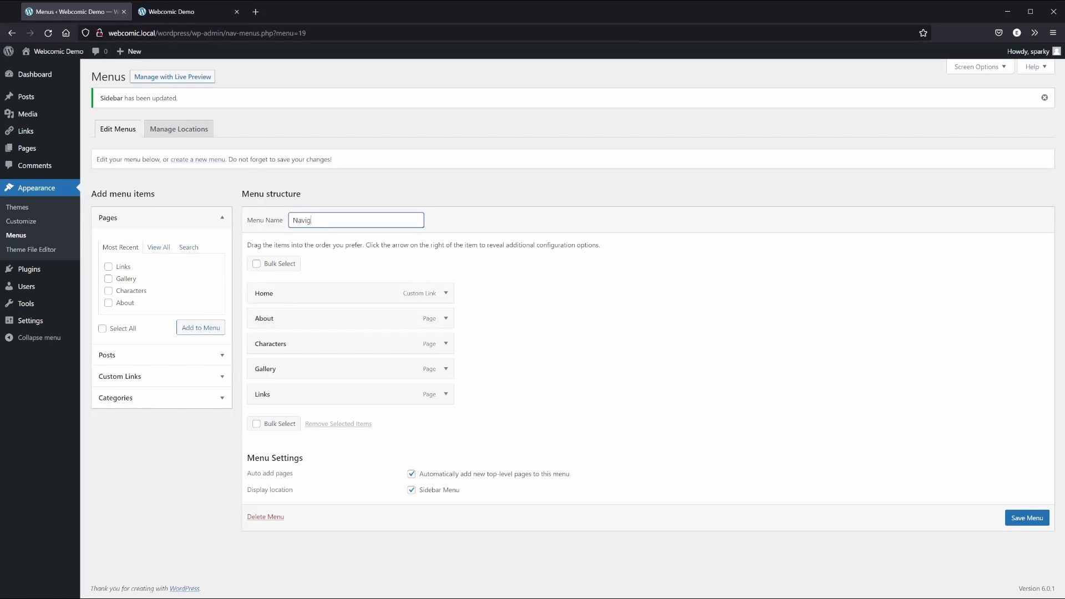
{"action": "left_click", "coordinate": [1024, 519]}
{"action": "left_click", "coordinate": [168, 12]}
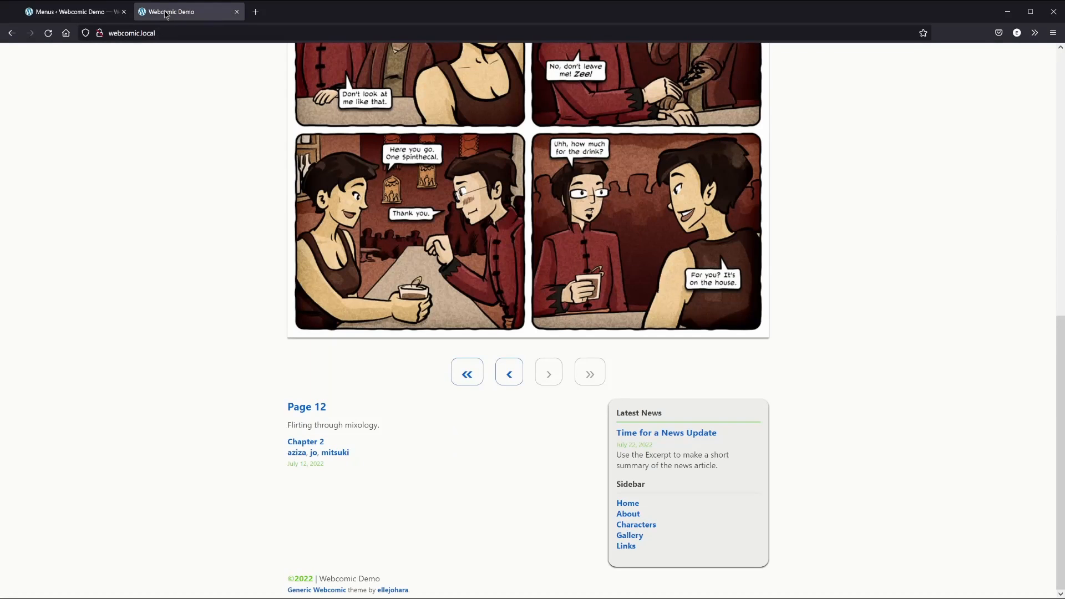
{"action": "left_click", "coordinate": [49, 36]}
{"action": "left_click", "coordinate": [75, 12]}
Publish a Standard-format page titled 'Content' with body text 'Stuff goes here I'm sure. Right?'
{"action": "left_click", "coordinate": [33, 152]}
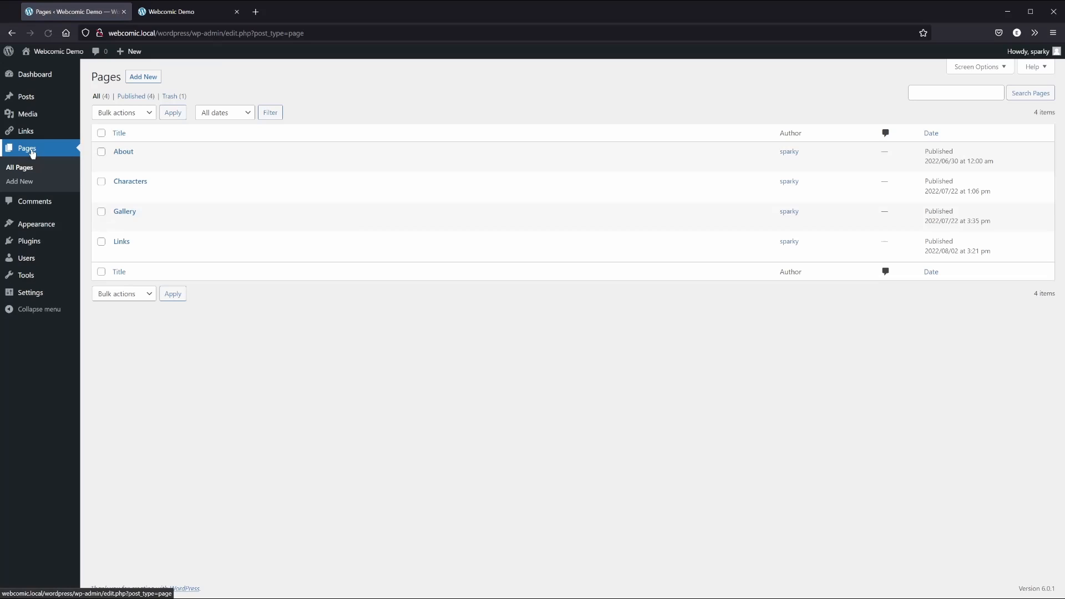
{"action": "left_click", "coordinate": [148, 80]}
{"action": "type", "text": "Content"}
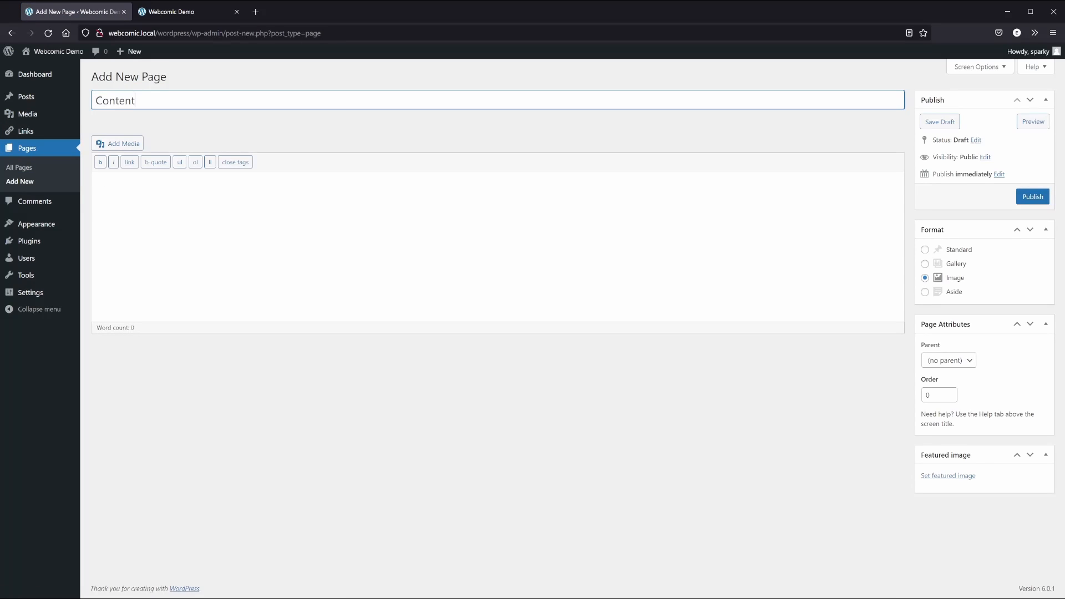
{"action": "key", "text": "Tab"}
{"action": "type", "text": "Stuff goes here "}
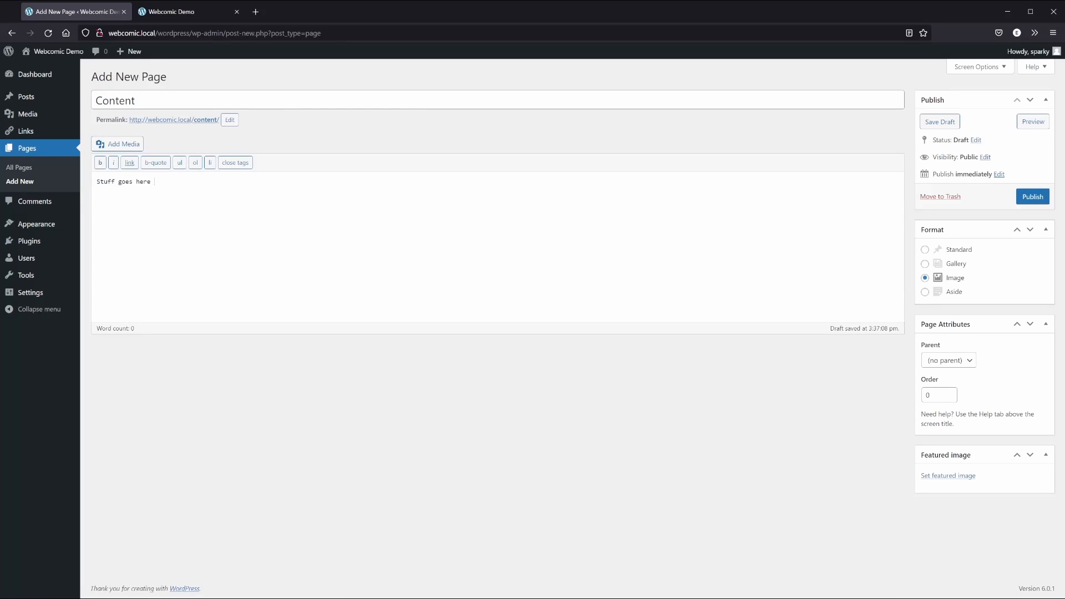
{"action": "type", "text": "I'm sure. Right?"}
{"action": "left_click", "coordinate": [958, 251]}
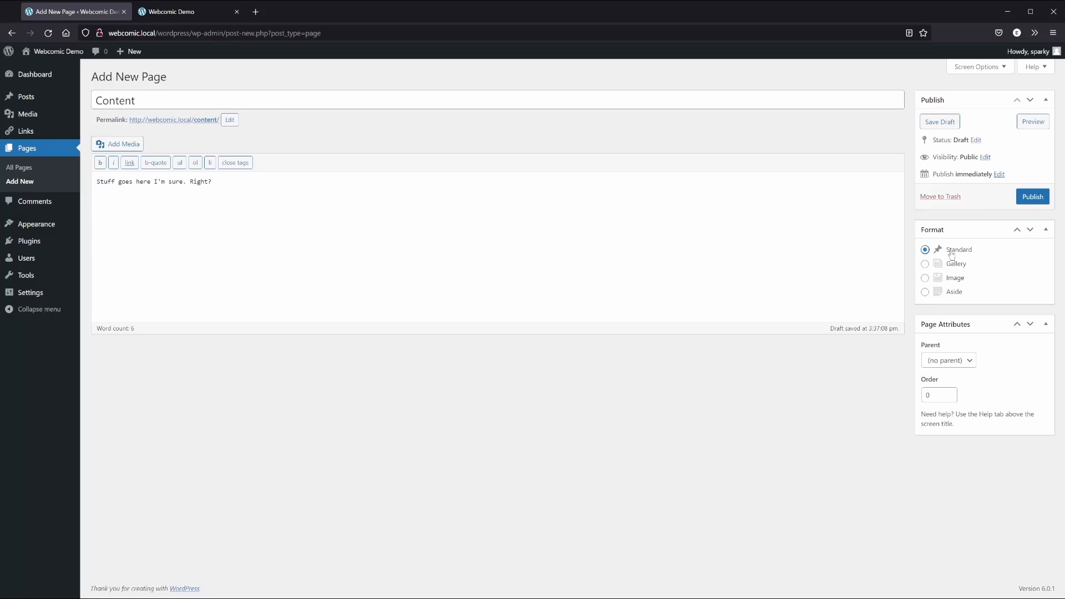
{"action": "left_click", "coordinate": [1033, 197]}
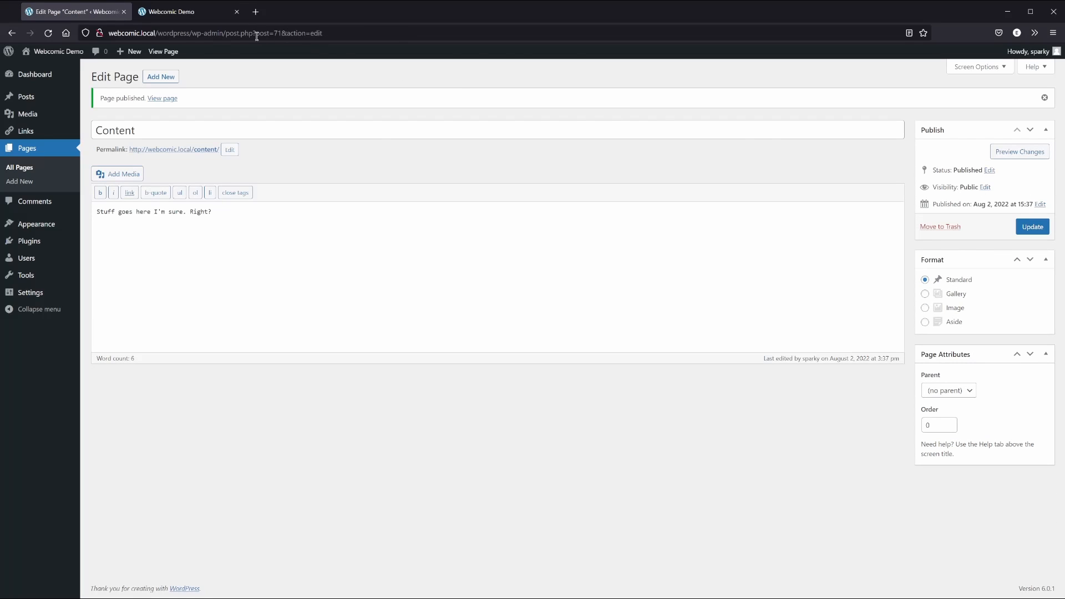
Reload the live site and open the new Content page from its menu
{"action": "left_click", "coordinate": [189, 12]}
{"action": "left_click", "coordinate": [48, 35]}
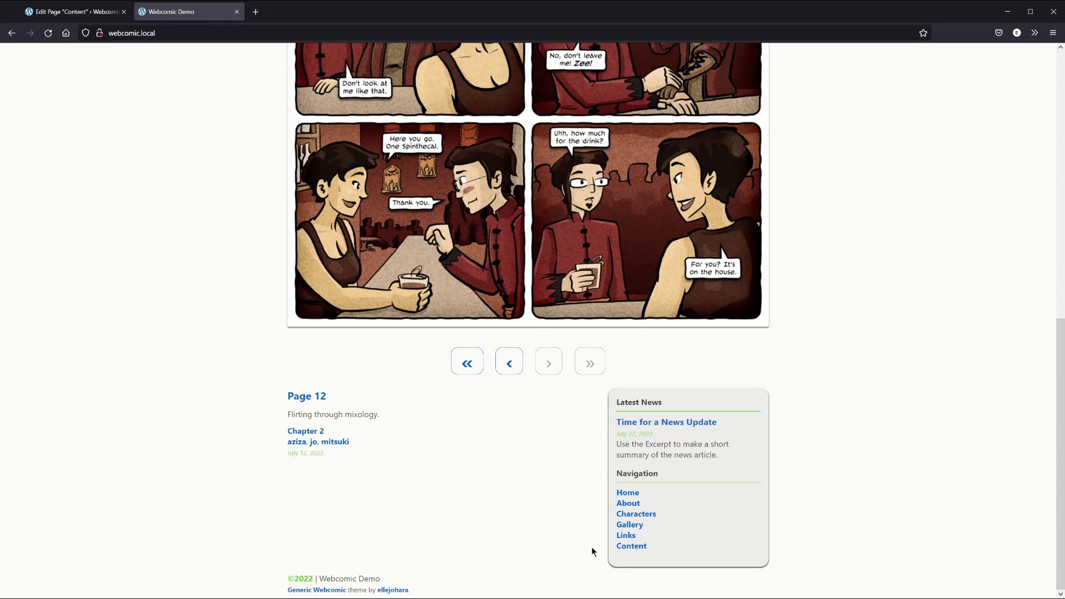
{"action": "left_click", "coordinate": [627, 547]}
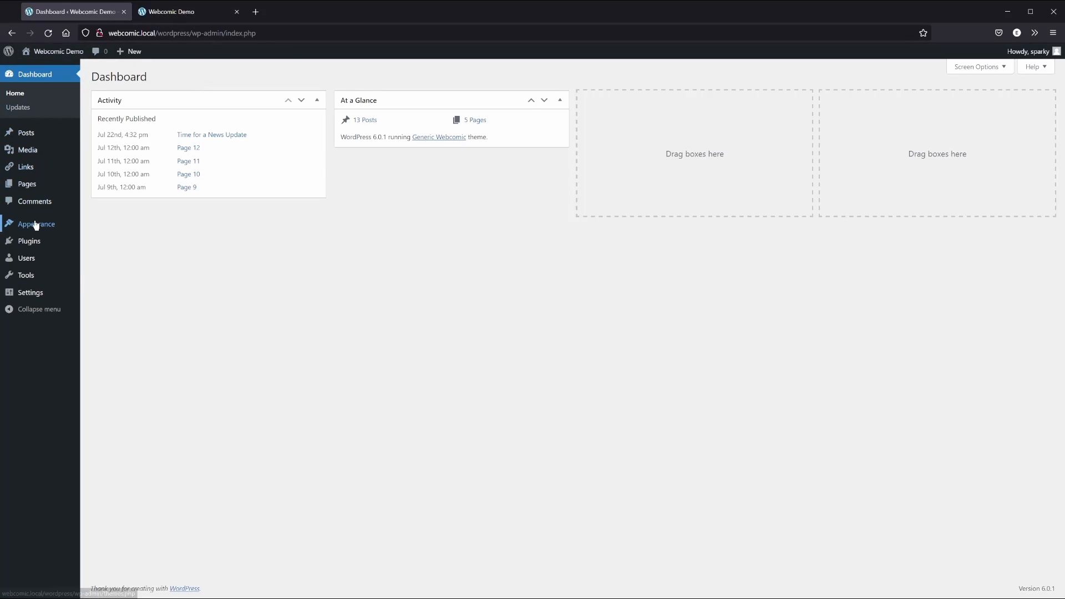
In the Customizer's Header section, set Title Image Alignment to Center after briefly trying Right
{"action": "mouse_move", "coordinate": [67, 224]}
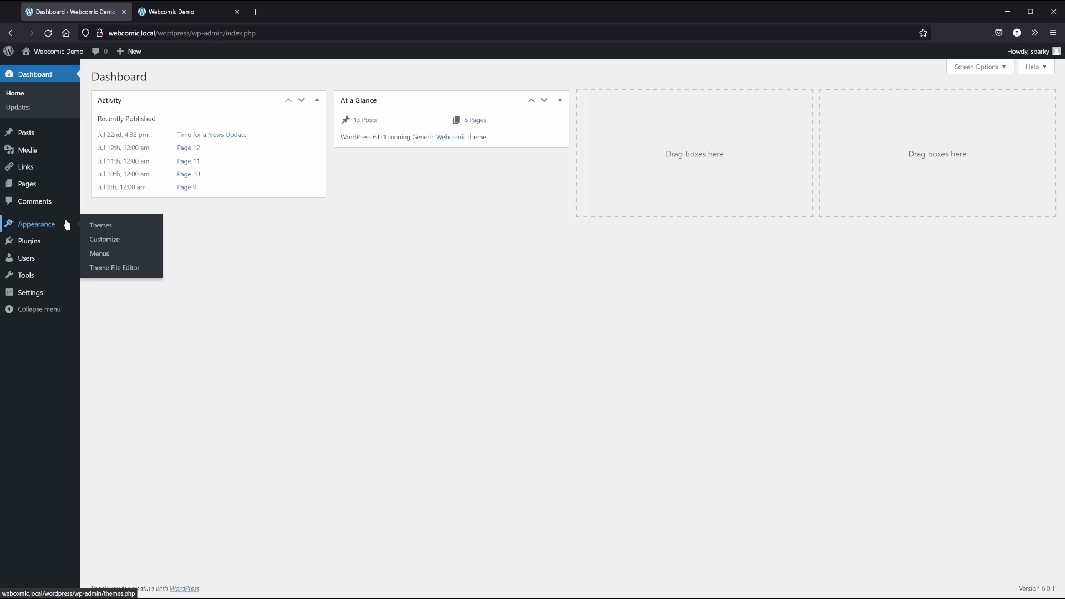
{"action": "left_click", "coordinate": [100, 244]}
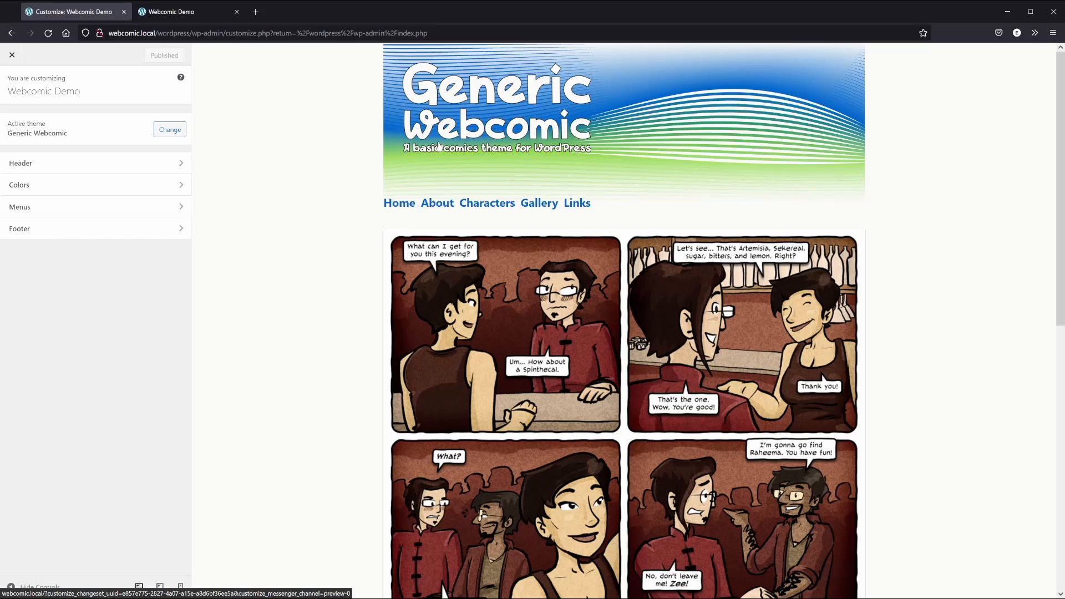
{"action": "left_click", "coordinate": [41, 166]}
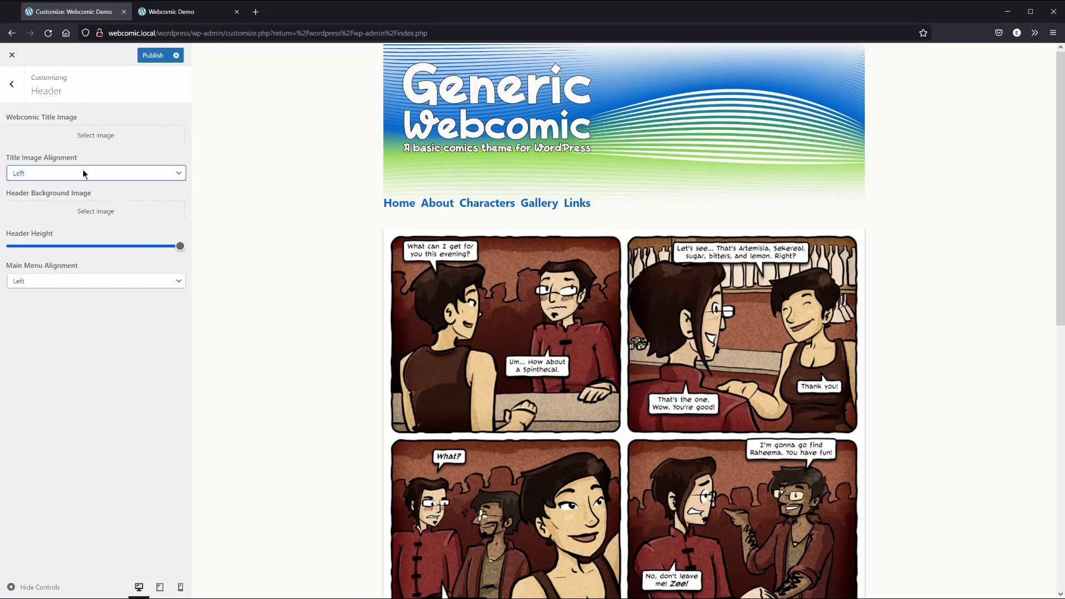
{"action": "left_click", "coordinate": [87, 198]}
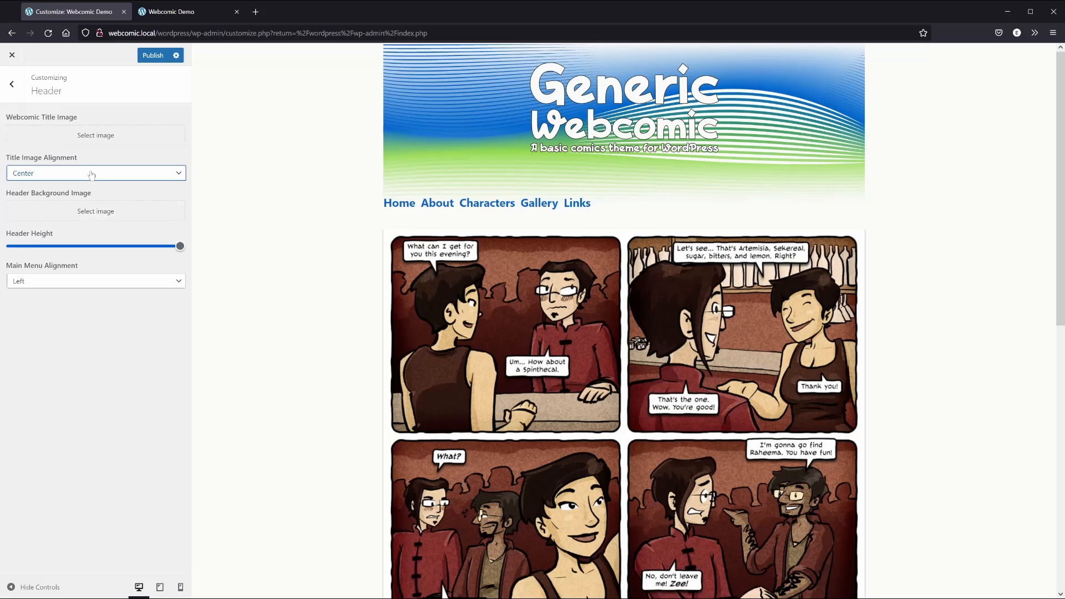
{"action": "key", "text": "Down"}
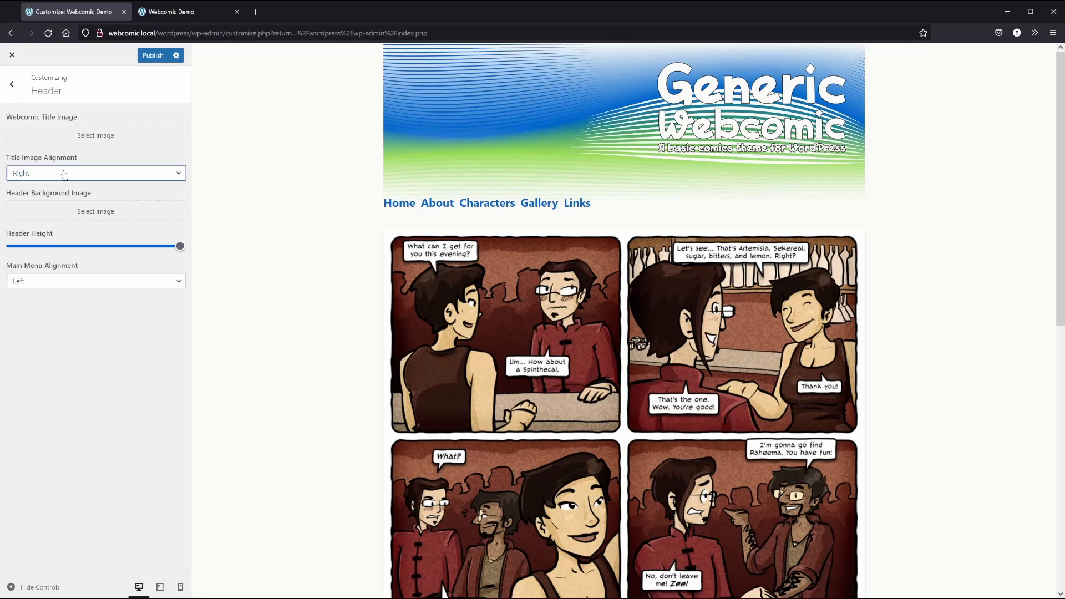
{"action": "key", "text": "Up"}
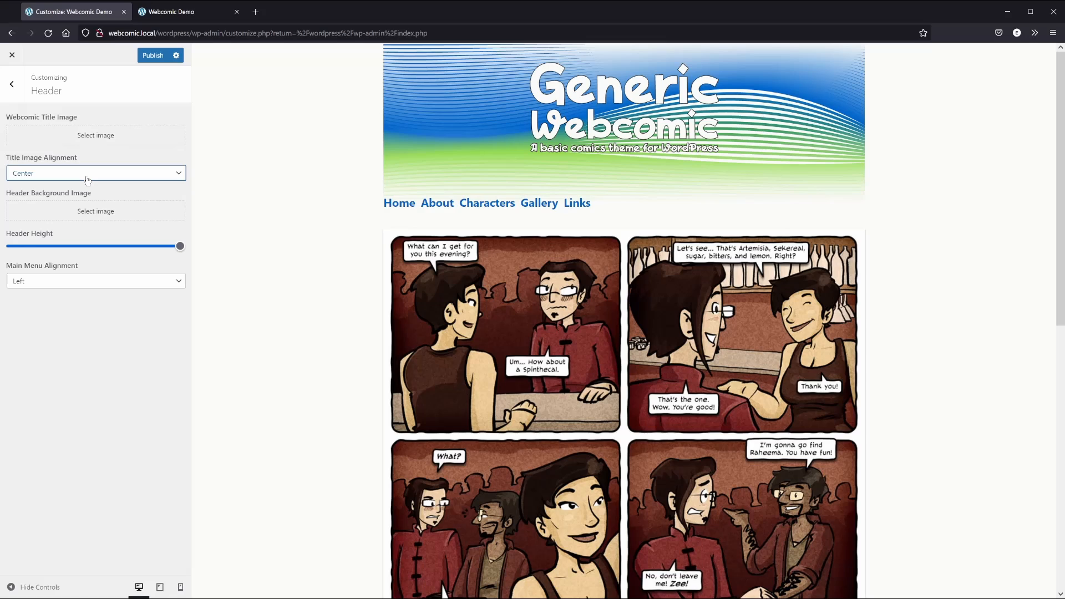
Upload threads-title.png from the Threads Gallery folder and set it as the title image
{"action": "left_click", "coordinate": [111, 141]}
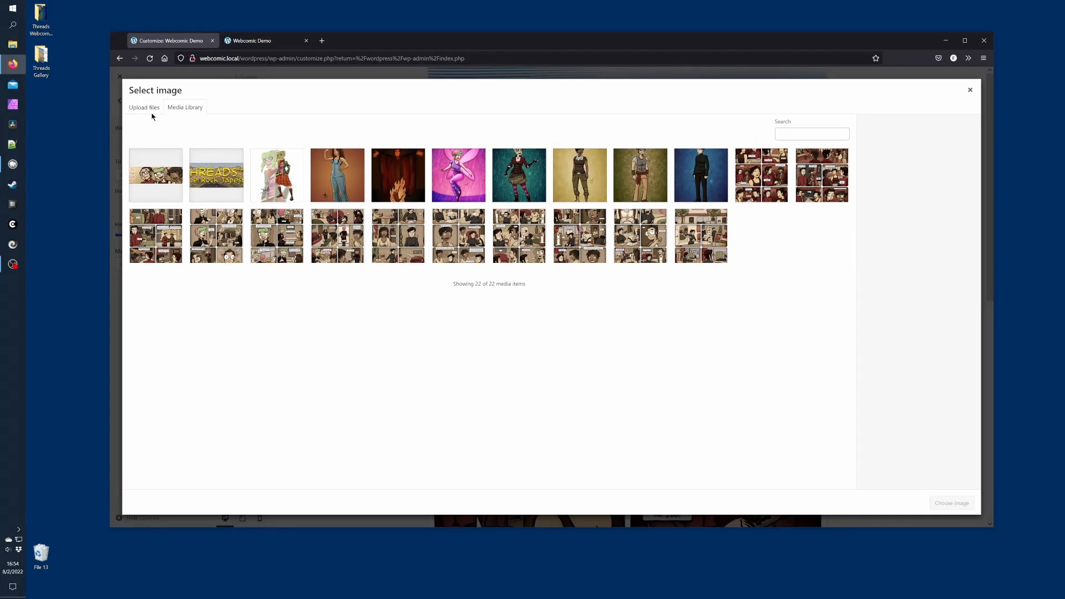
{"action": "double_click", "coordinate": [41, 55]}
{"action": "left_click_drag", "start_coordinate": [687, 192], "coordinate": [228, 319]}
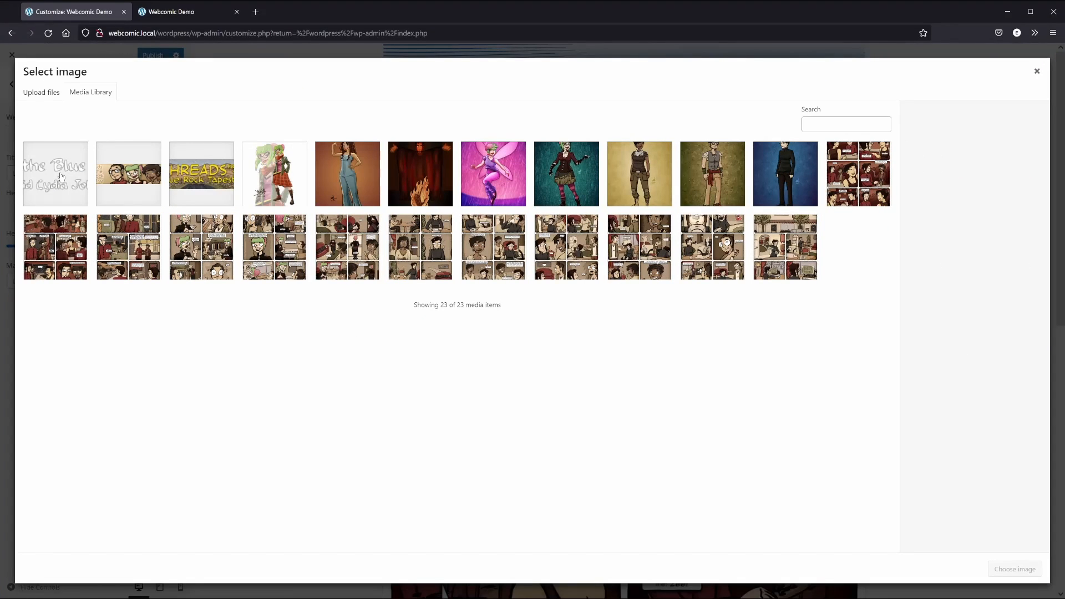
{"action": "left_click", "coordinate": [61, 177]}
{"action": "left_click", "coordinate": [1014, 569]}
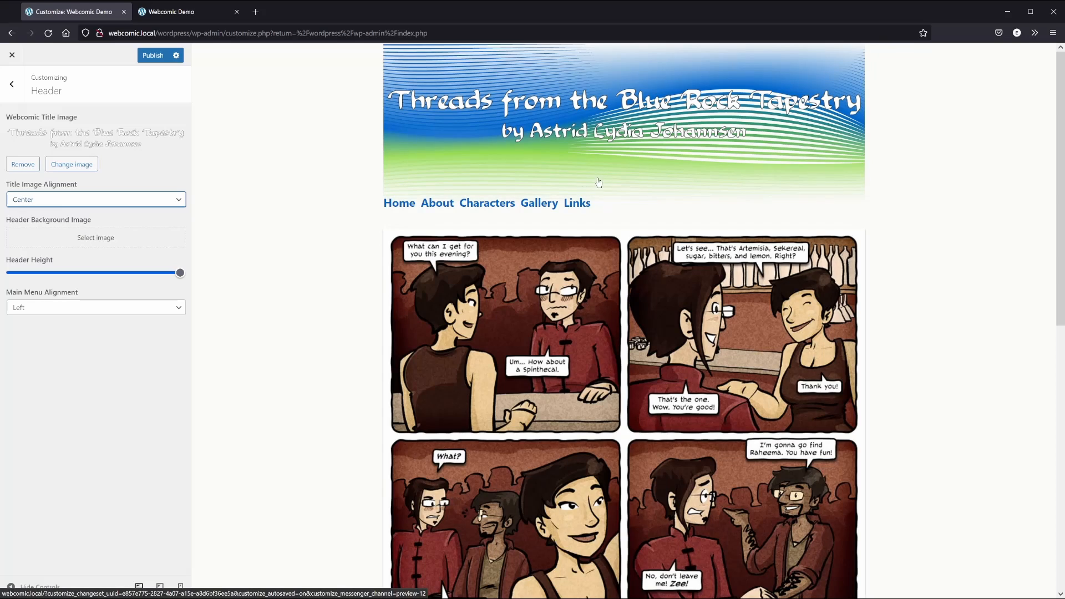
Upload threads-title-bg.jpg and set it as the header background image
{"action": "left_click", "coordinate": [103, 242]}
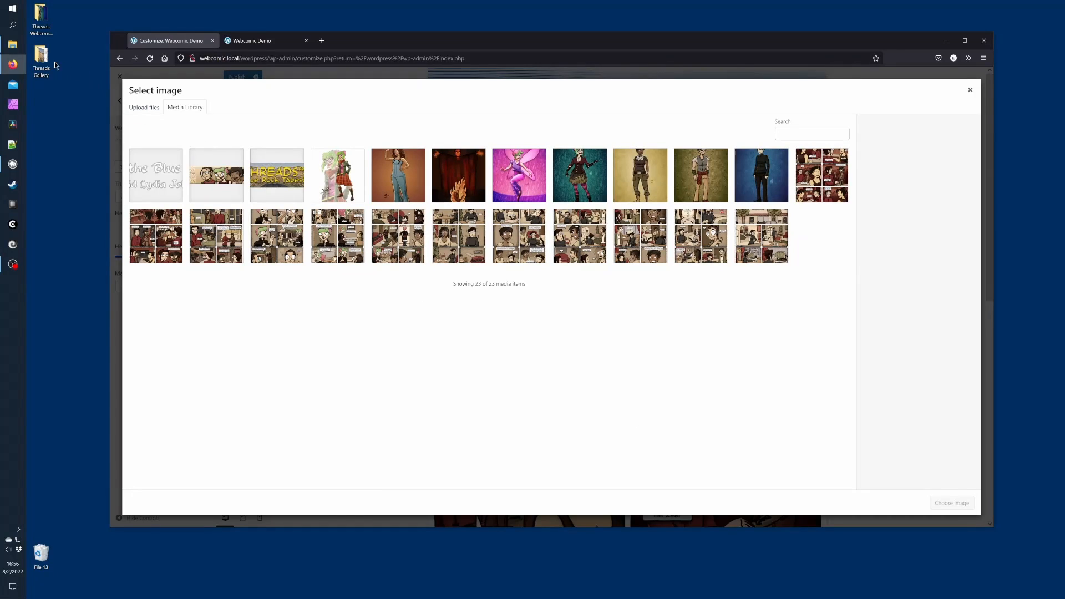
{"action": "double_click", "coordinate": [43, 59]}
{"action": "left_click_drag", "start_coordinate": [738, 178], "coordinate": [253, 315]}
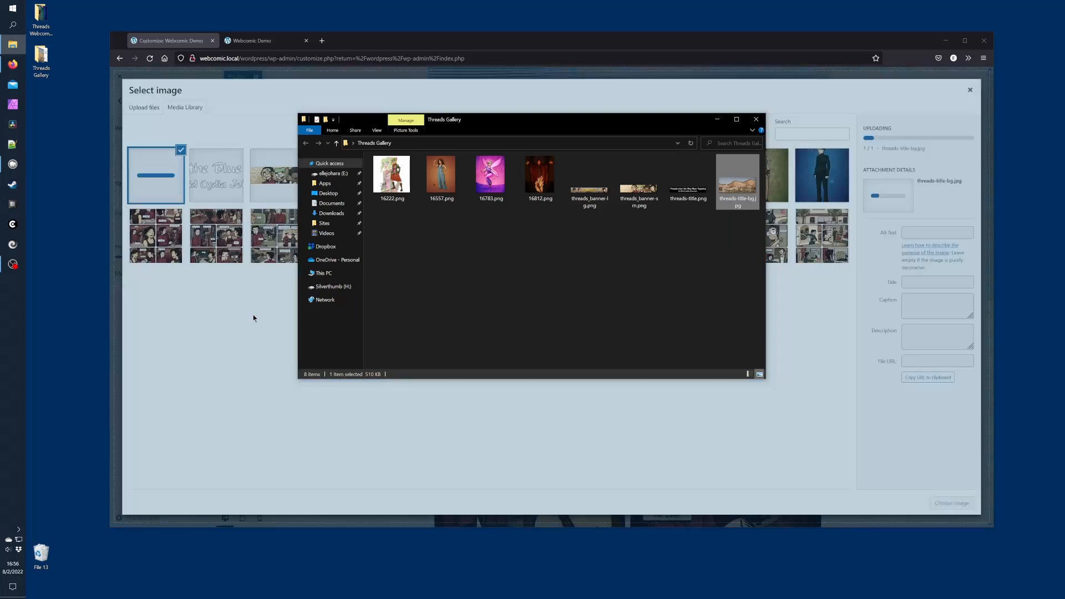
{"action": "left_click", "coordinate": [253, 314]}
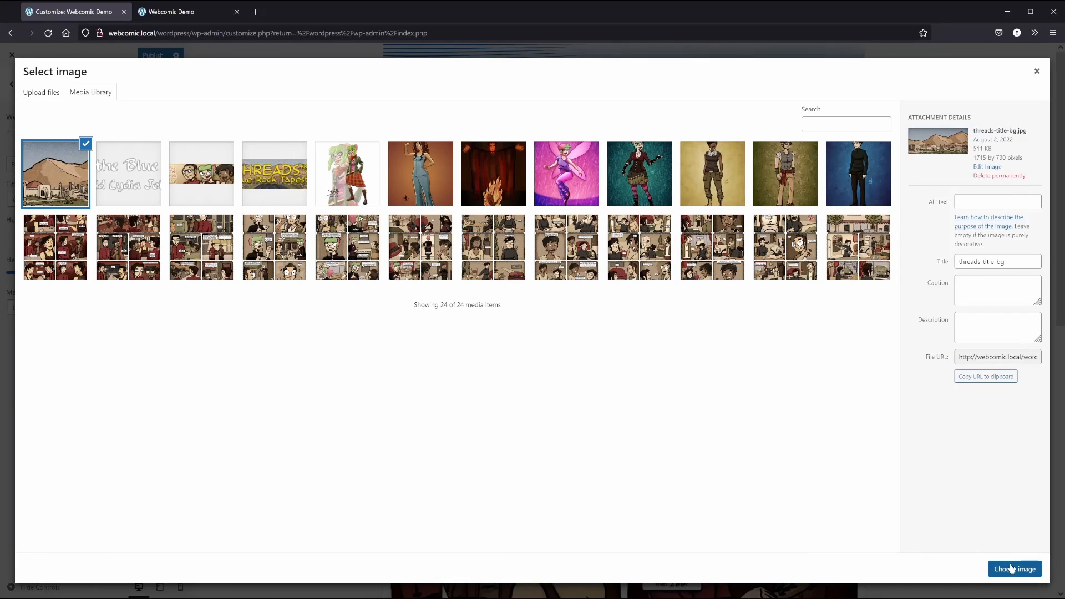
{"action": "left_click", "coordinate": [1012, 575]}
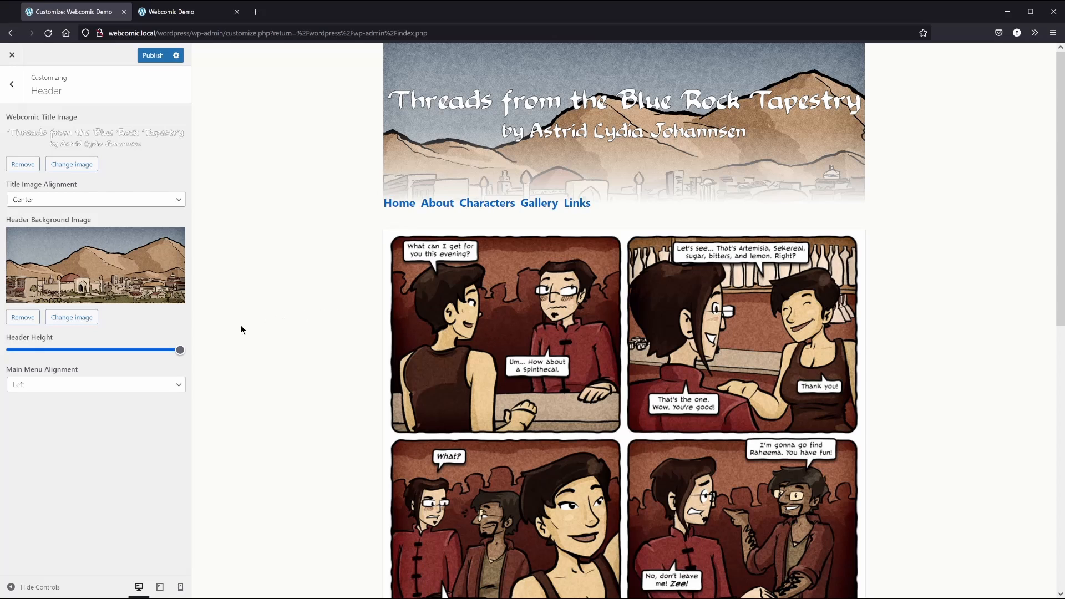
Shrink the header to about 80% height and set Main Menu Alignment to Center after trying Justify
{"action": "left_click_drag", "start_coordinate": [179, 350], "coordinate": [116, 356]}
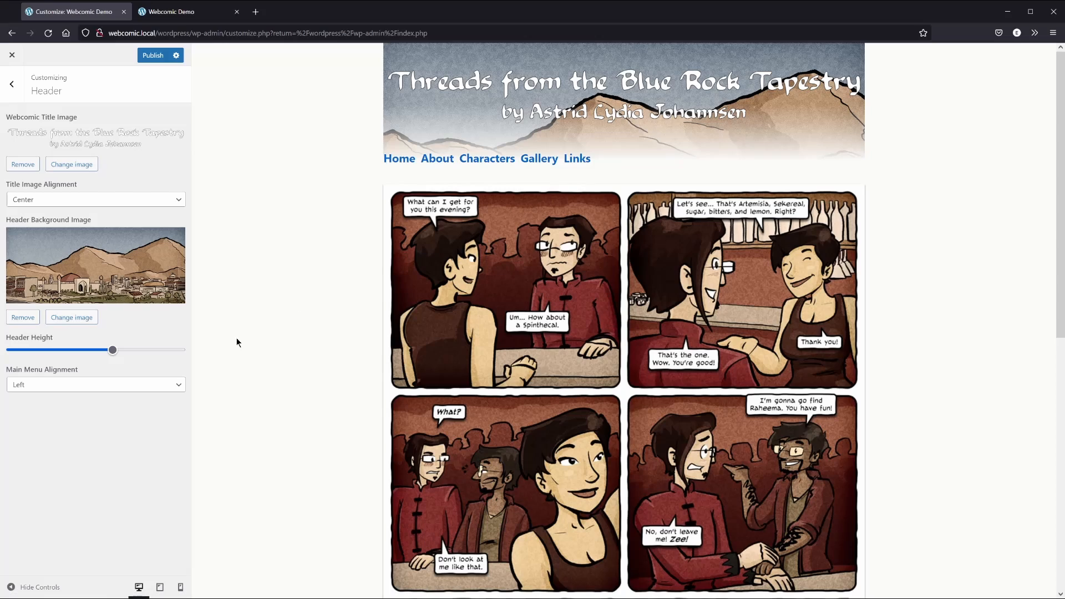
{"action": "left_click", "coordinate": [111, 384]}
{"action": "left_click", "coordinate": [94, 390]}
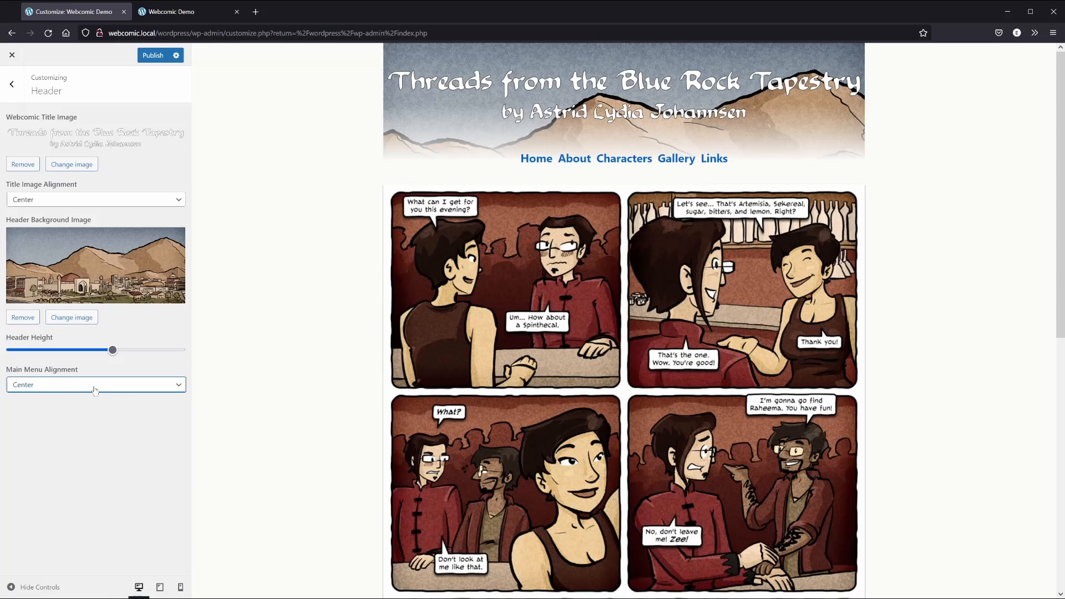
{"action": "left_click", "coordinate": [77, 389]}
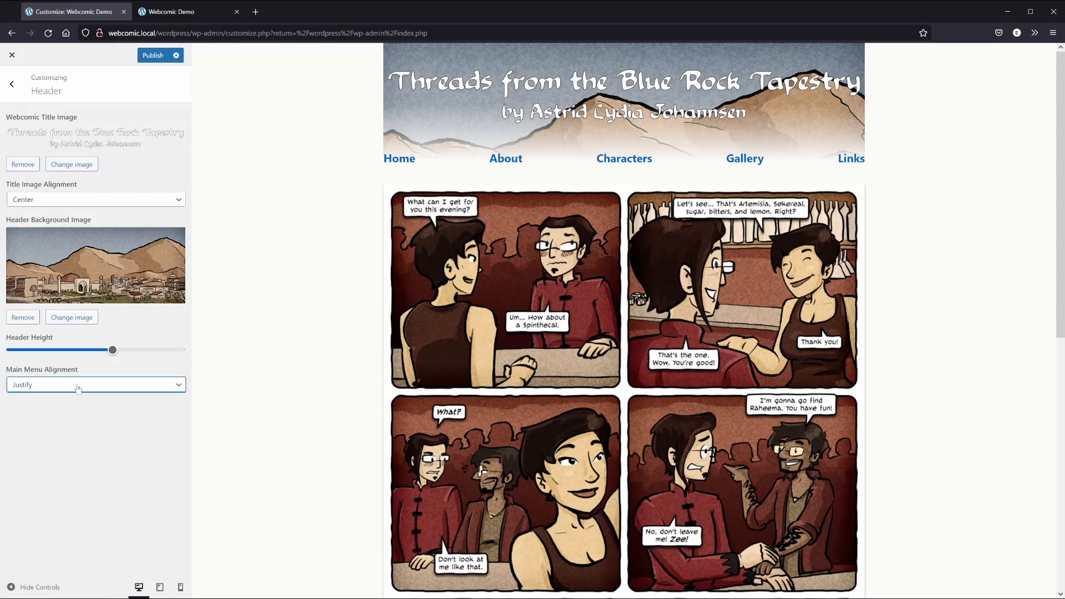
{"action": "left_click", "coordinate": [78, 389]}
{"action": "left_click", "coordinate": [94, 391]}
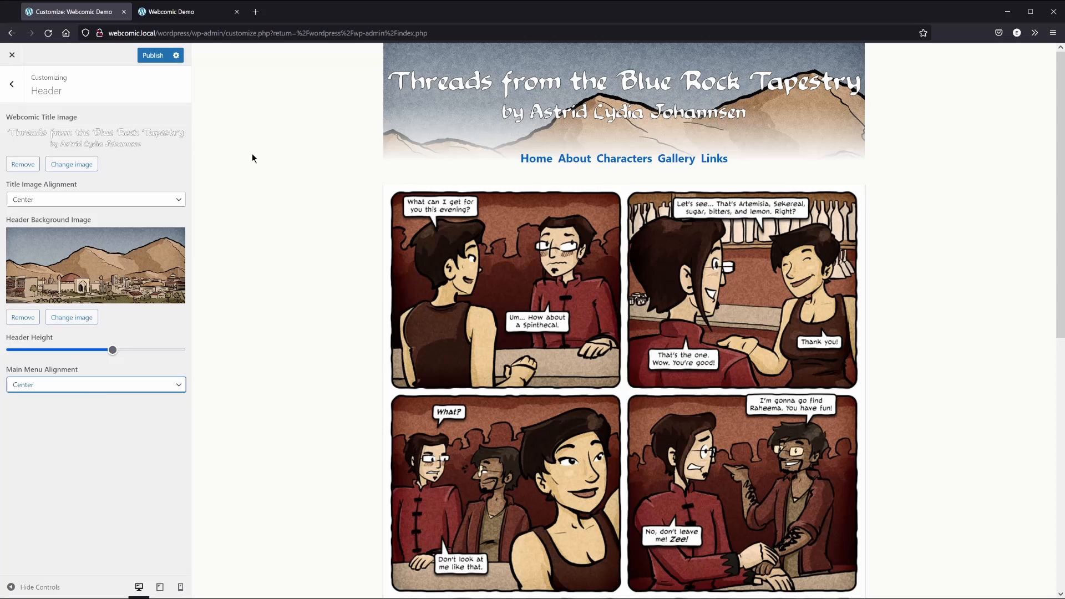
{"action": "left_click", "coordinate": [11, 85]}
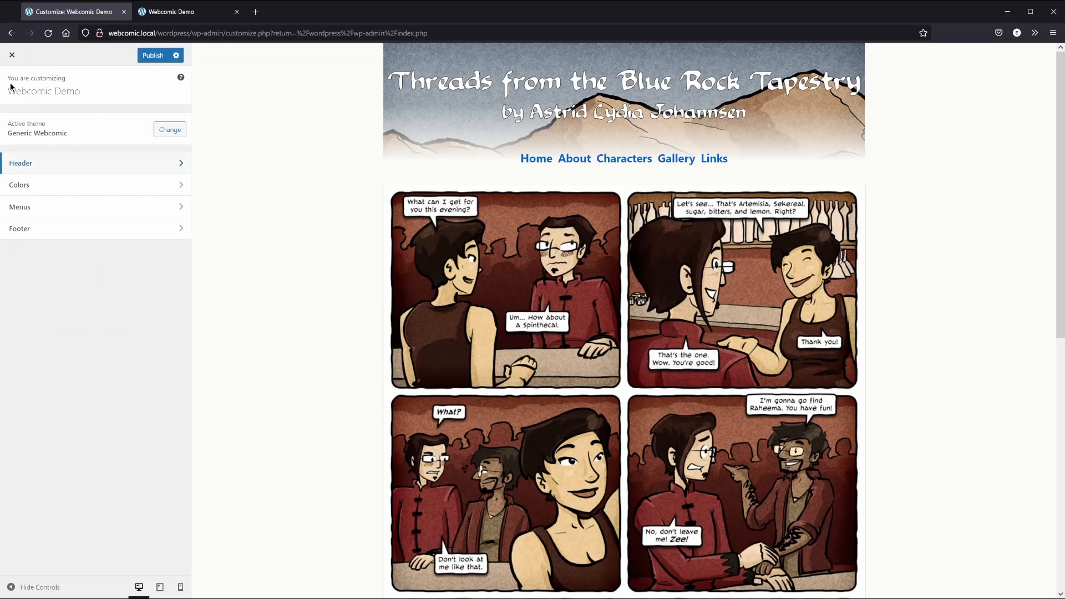
Choose the Dark Roast colour scheme in the Colors section
{"action": "left_click", "coordinate": [62, 187]}
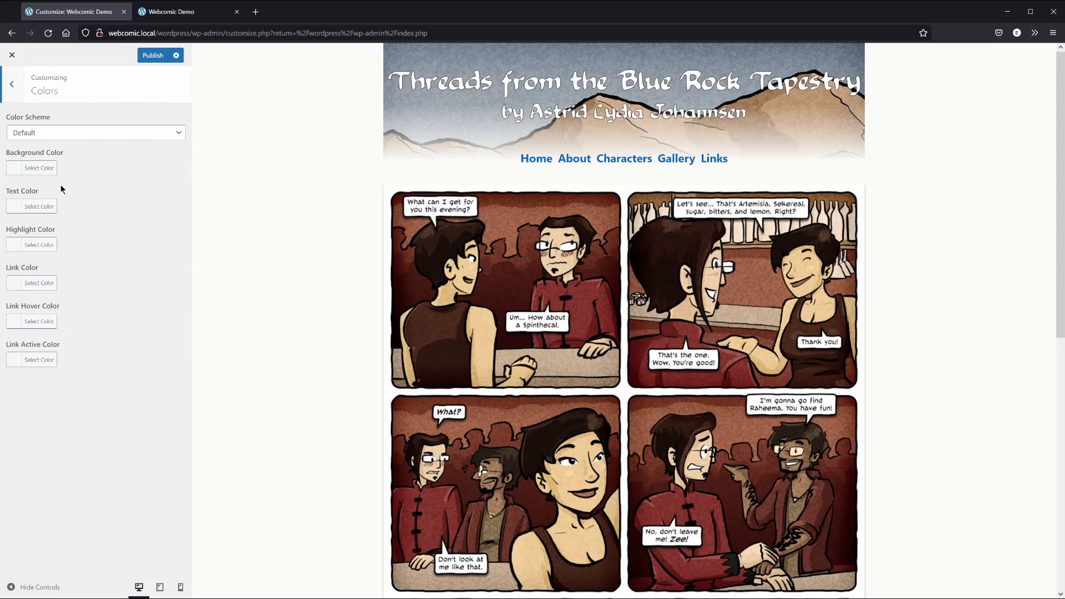
{"action": "left_click", "coordinate": [79, 133]}
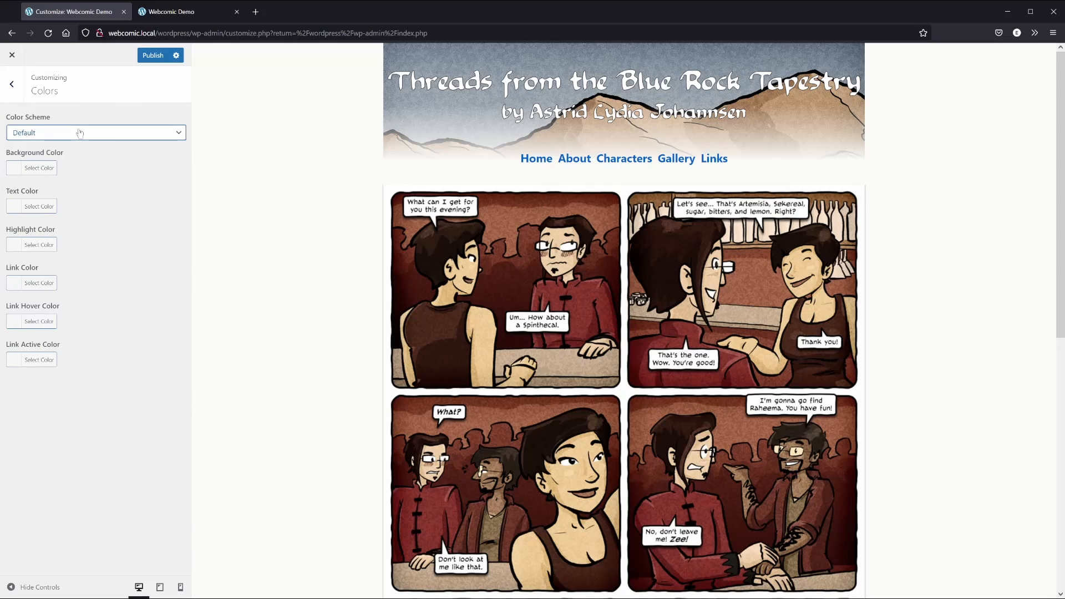
{"action": "key", "text": "Down"}
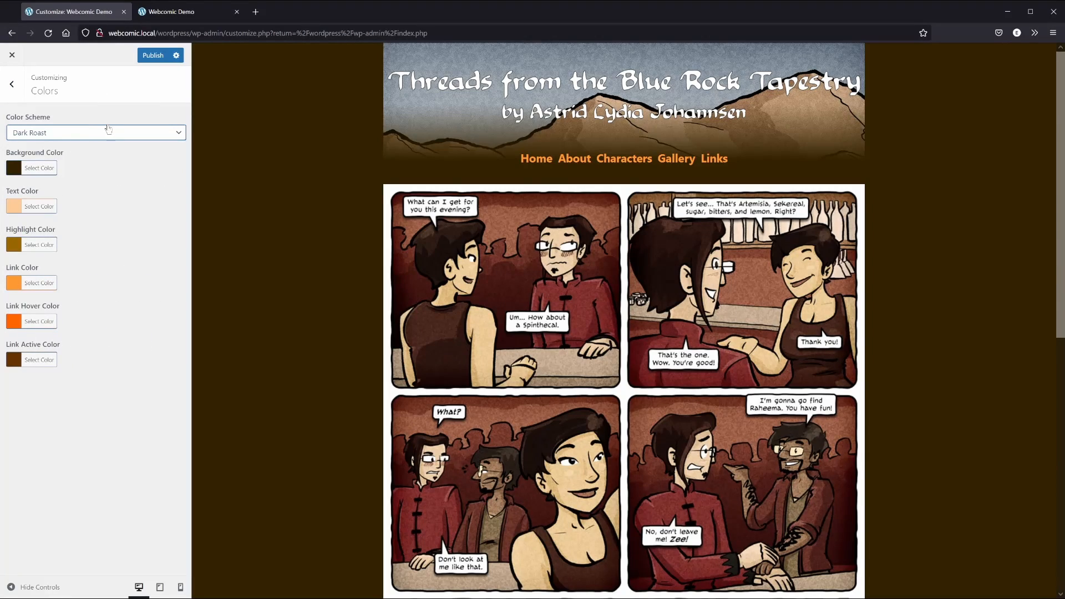
{"action": "left_click", "coordinate": [13, 87]}
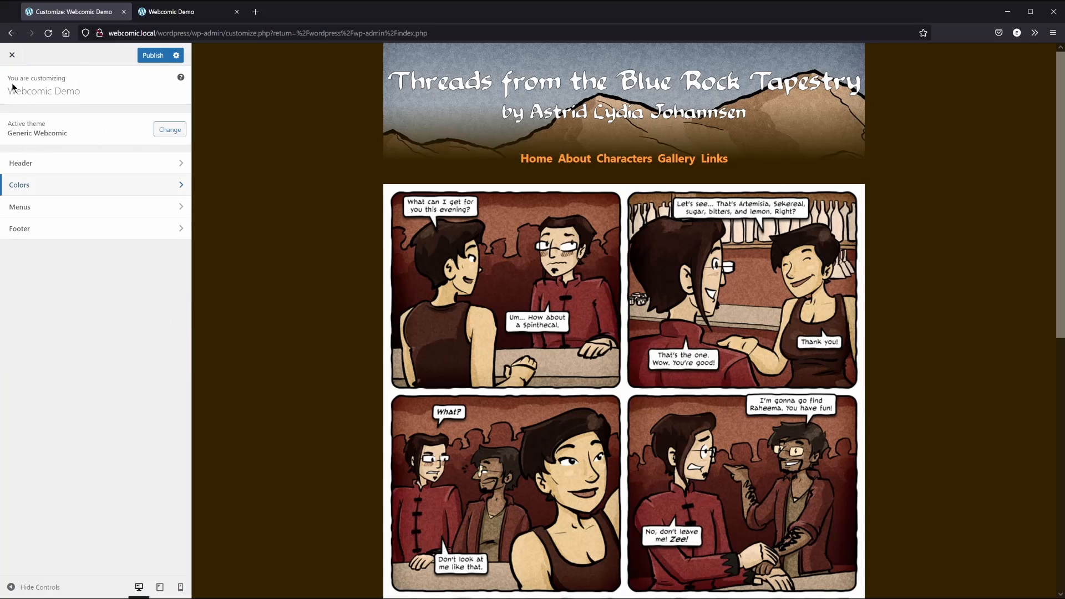
Inspect the Navigation menu's items under Menus, then return to the main Customizer panel
{"action": "left_click", "coordinate": [76, 209]}
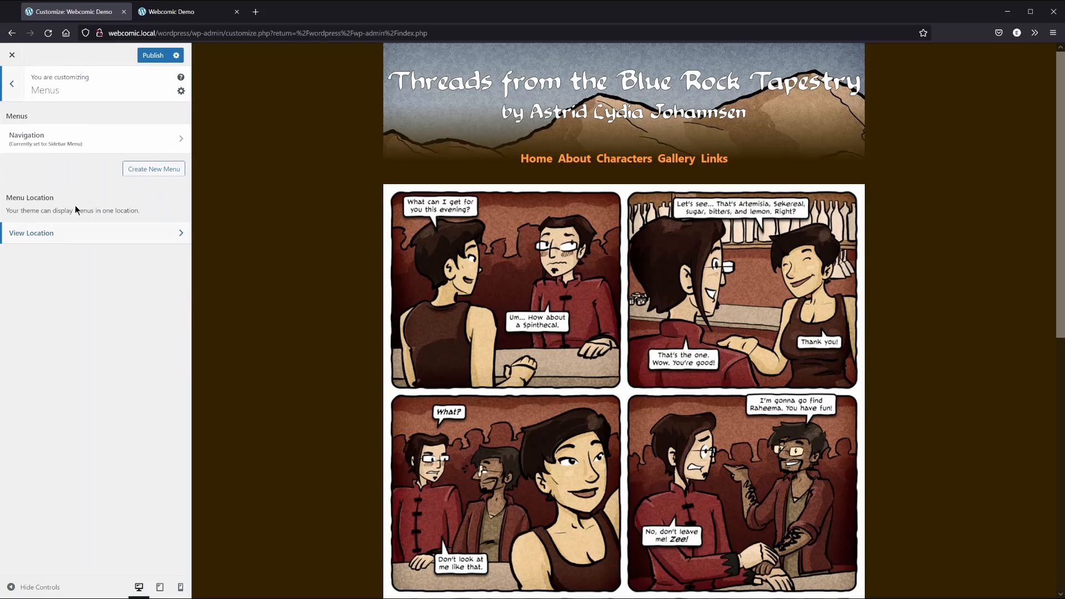
{"action": "left_click", "coordinate": [124, 144]}
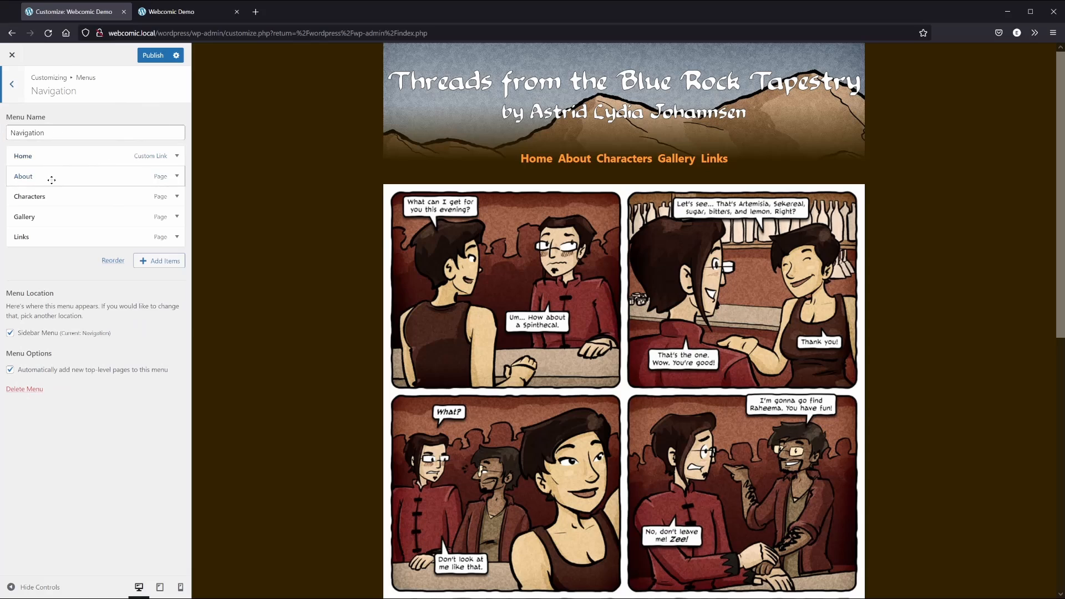
{"action": "left_click", "coordinate": [15, 85]}
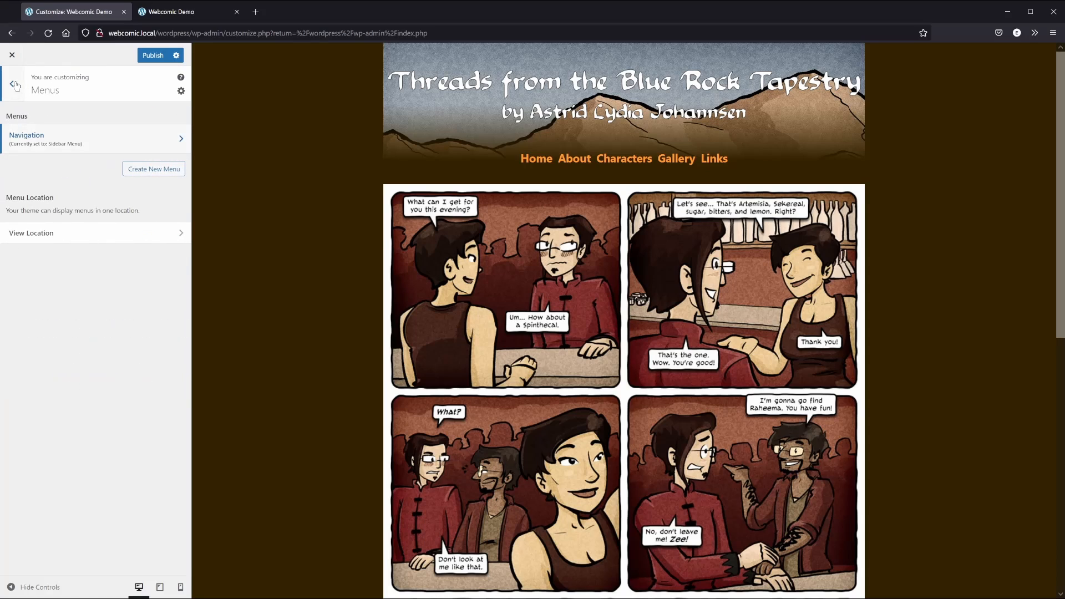
{"action": "left_click", "coordinate": [15, 84]}
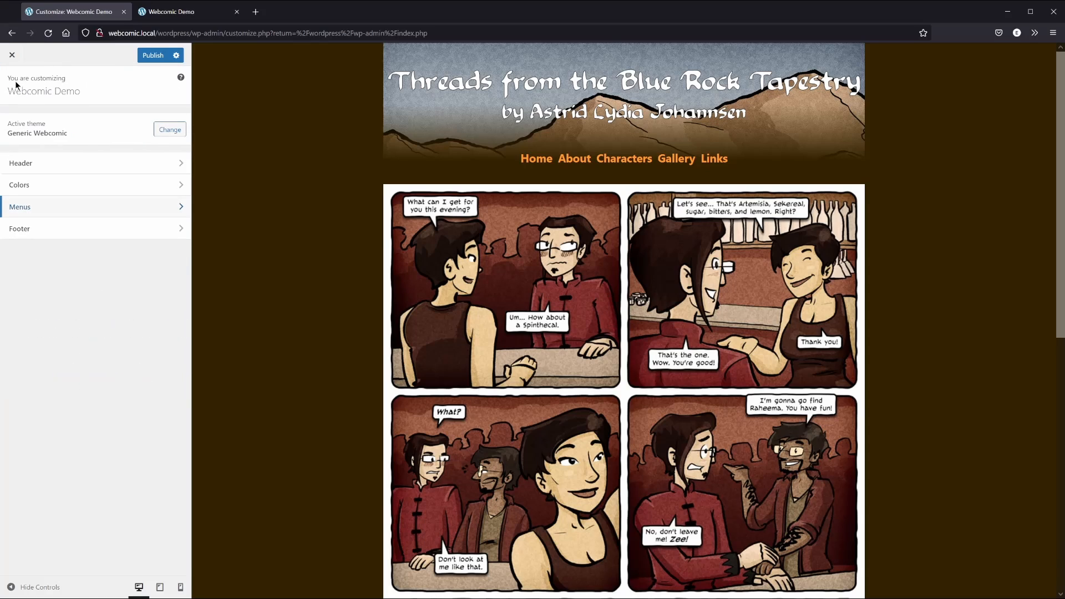
Replace the footer's Copyright Credit text with the artist's full name
{"action": "left_click", "coordinate": [79, 229]}
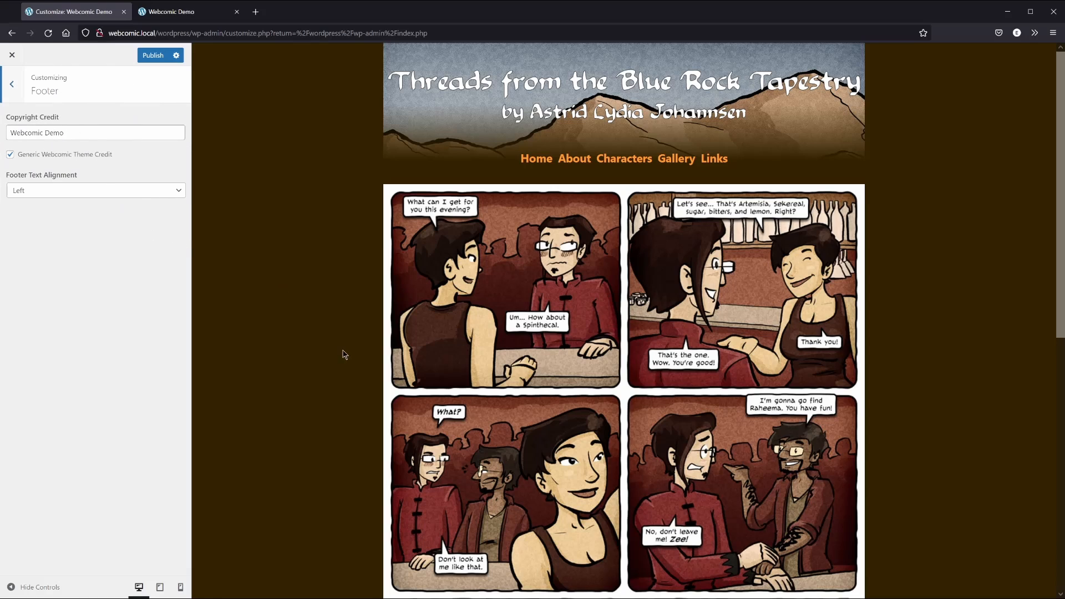
{"action": "scroll", "coordinate": [362, 390], "scroll_direction": "down", "scroll_amount": 8}
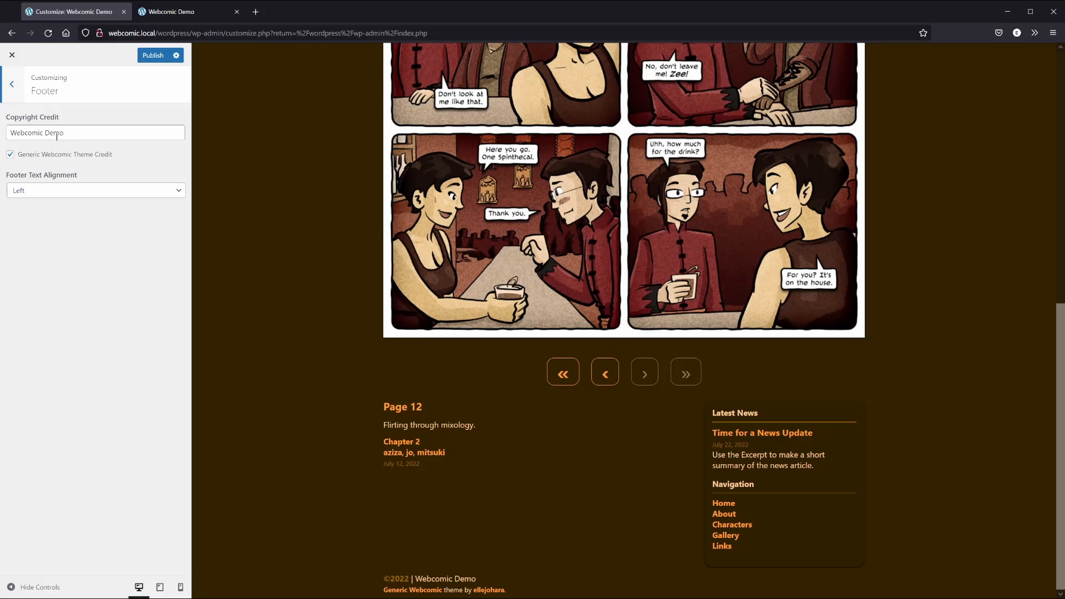
{"action": "left_click", "coordinate": [74, 131]}
{"action": "key", "text": "ctrl+a"}
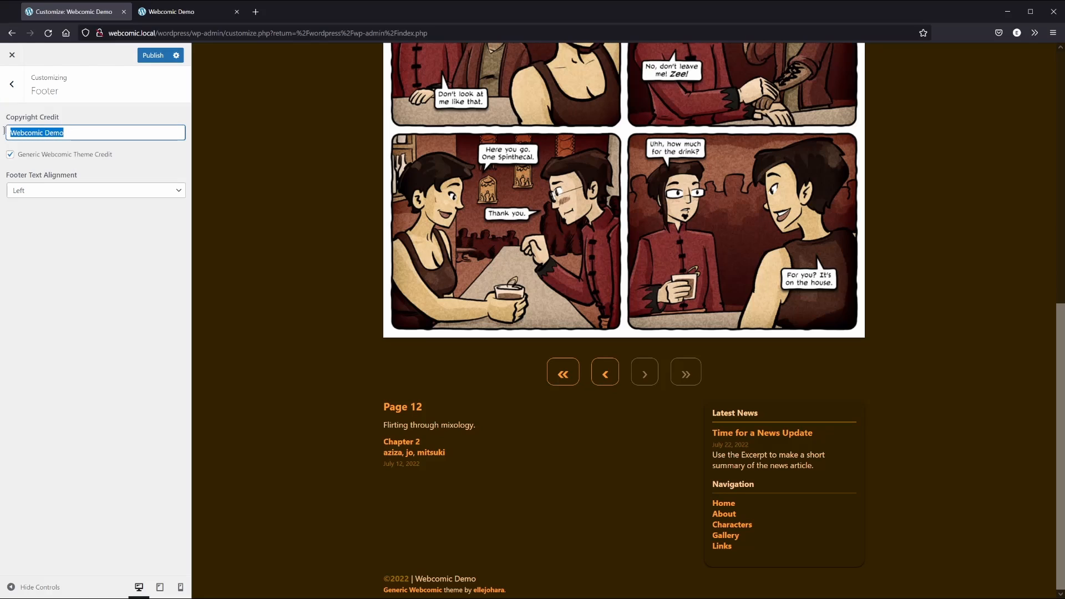
{"action": "type", "text": "Astrid Lydia Johannsen"}
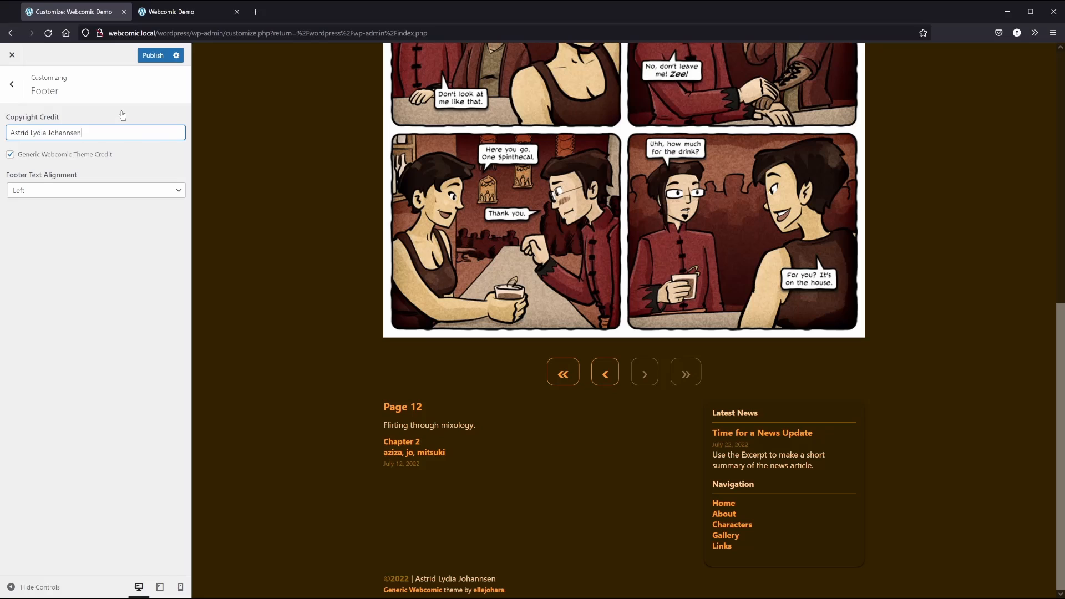
{"action": "key", "text": "Tab"}
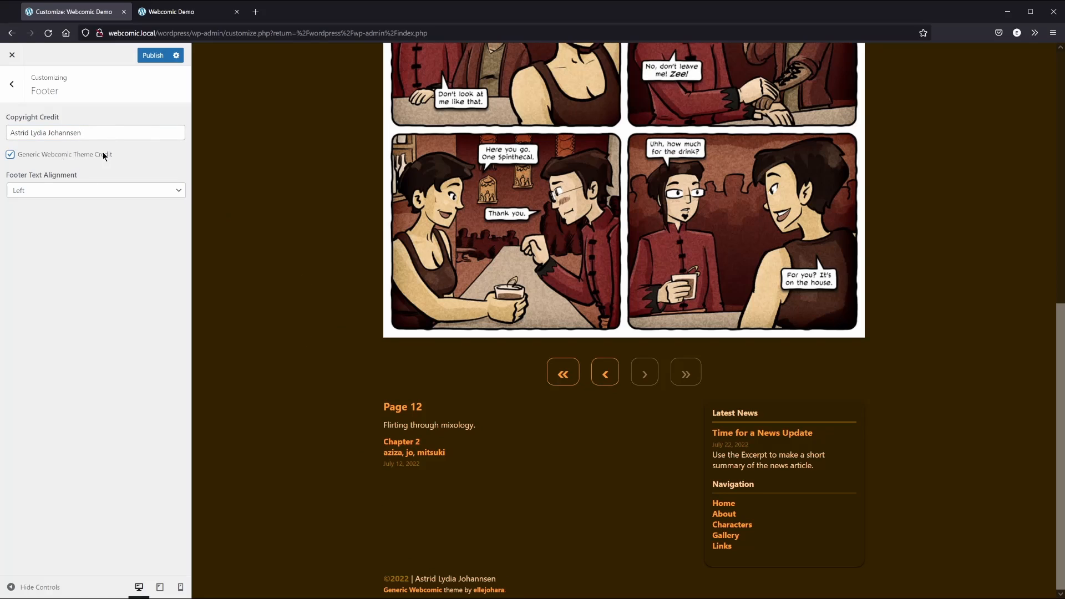
Toggle the theme credit off and back on, centre the footer text, and publish the changes
{"action": "left_click", "coordinate": [37, 154]}
{"action": "left_click", "coordinate": [30, 158]}
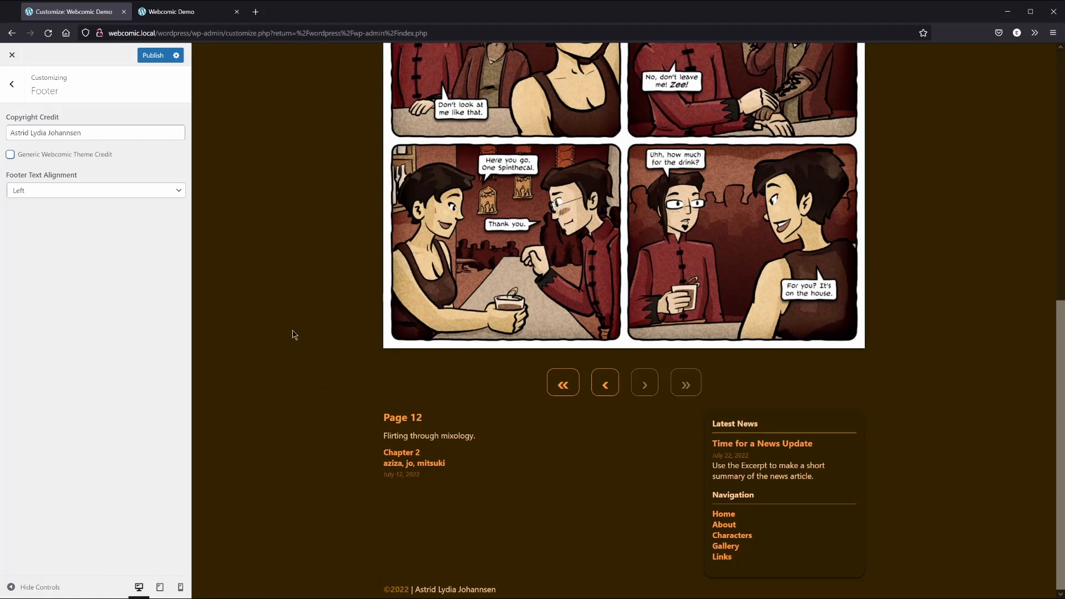
{"action": "left_click", "coordinate": [59, 157]}
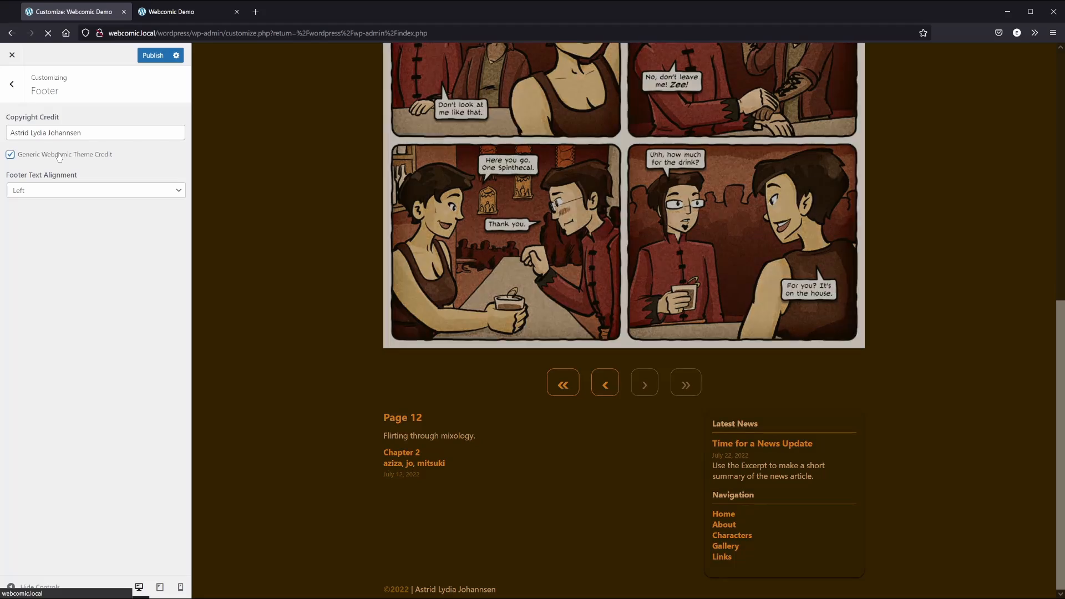
{"action": "left_click", "coordinate": [65, 194]}
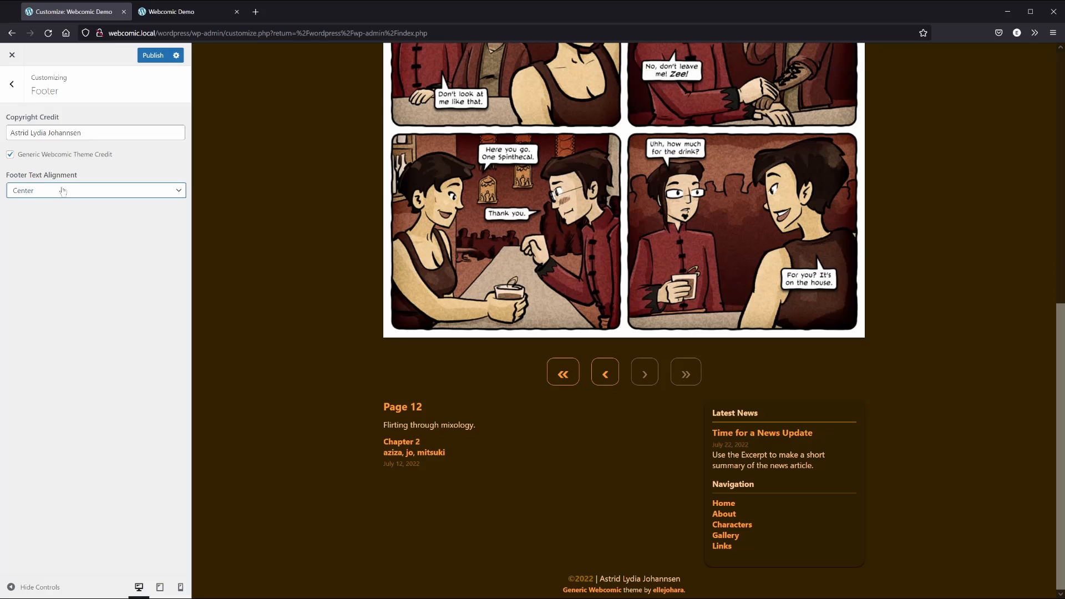
{"action": "left_click", "coordinate": [156, 65]}
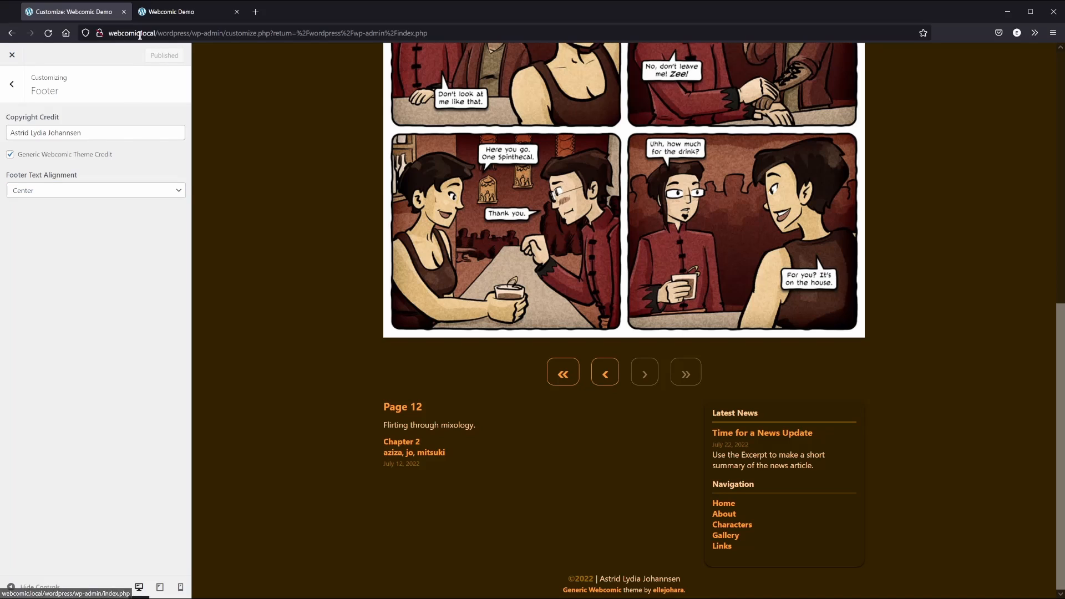
Reload the Webcomic Demo tab and scroll through the restyled homepage to check the new design
{"action": "left_click", "coordinate": [164, 13]}
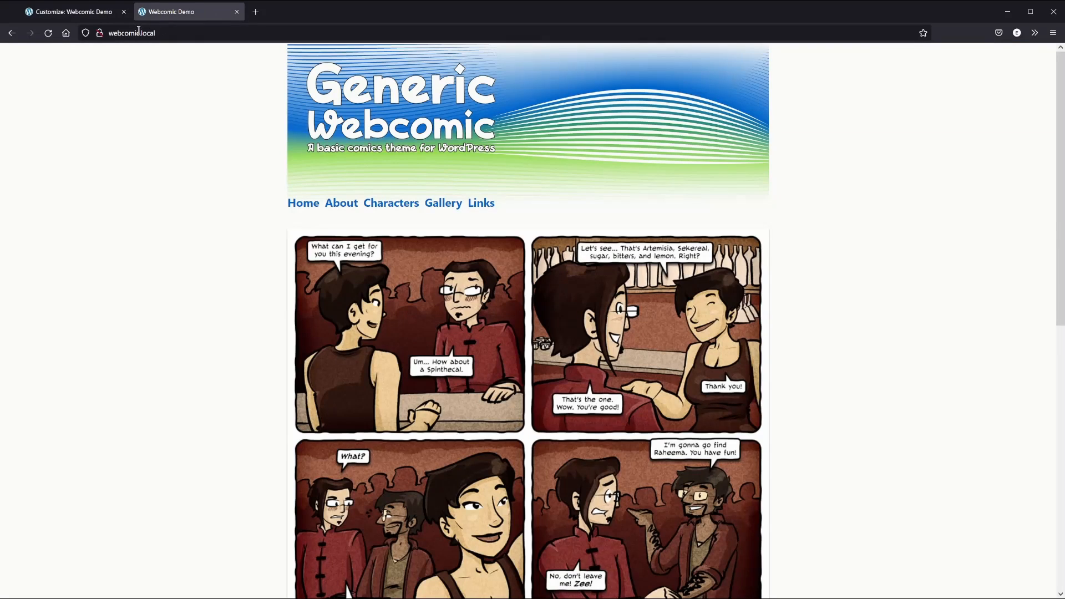
{"action": "left_click", "coordinate": [48, 33]}
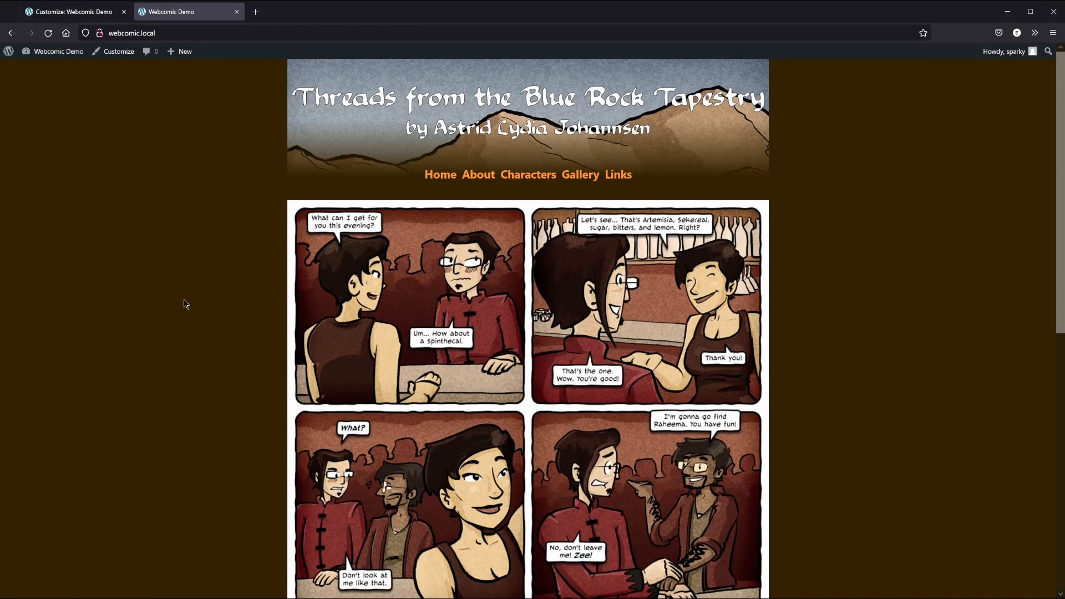
{"action": "scroll", "coordinate": [185, 313], "scroll_direction": "down", "scroll_amount": 8}
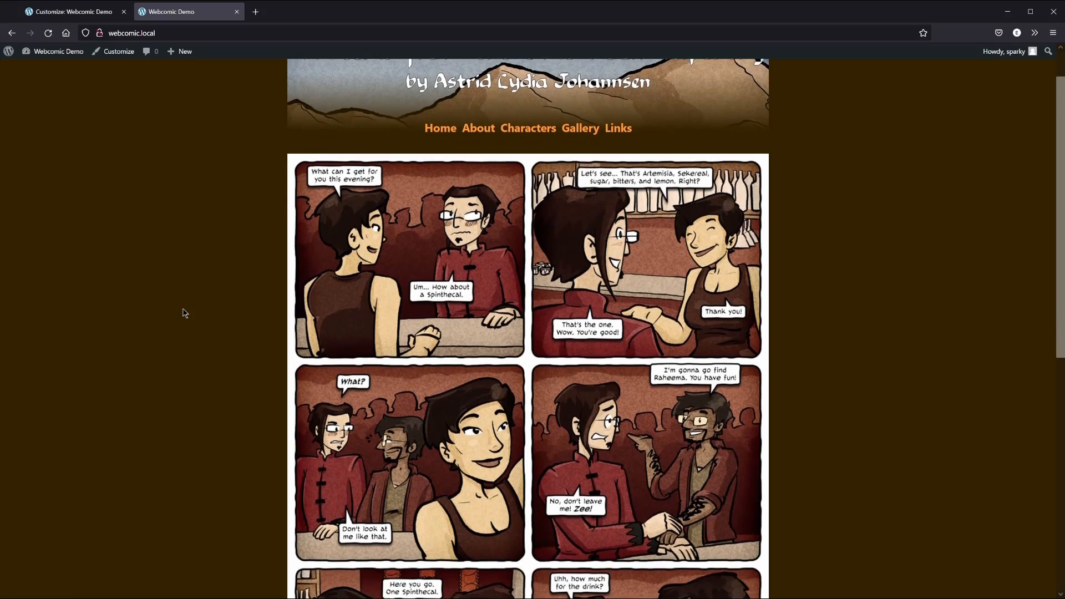
{"action": "scroll", "coordinate": [185, 312], "scroll_direction": "down", "scroll_amount": 1}
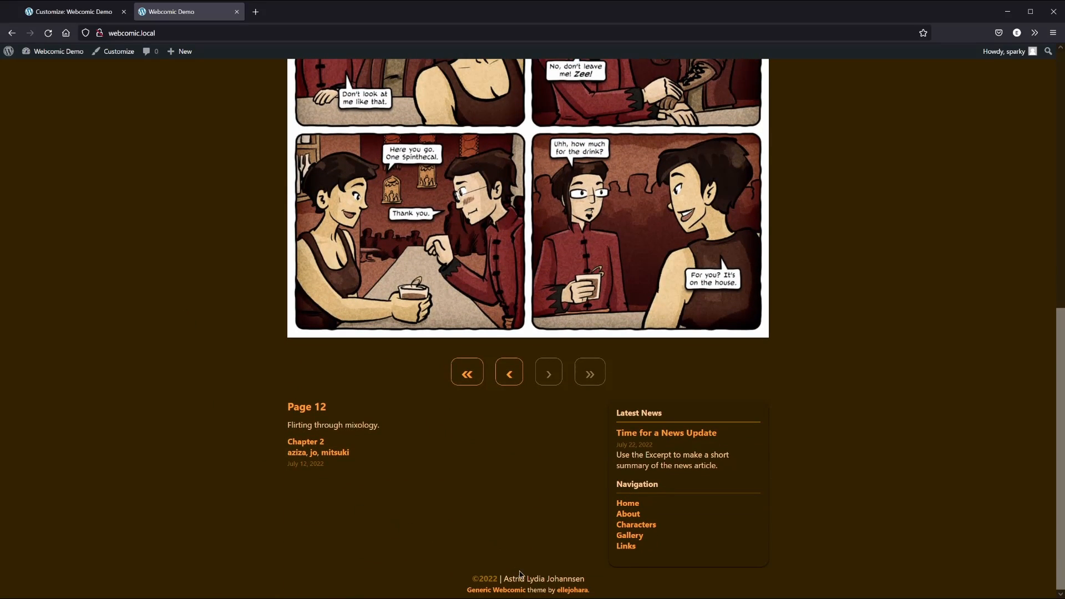
{"action": "scroll", "coordinate": [205, 263], "scroll_direction": "up", "scroll_amount": 10}
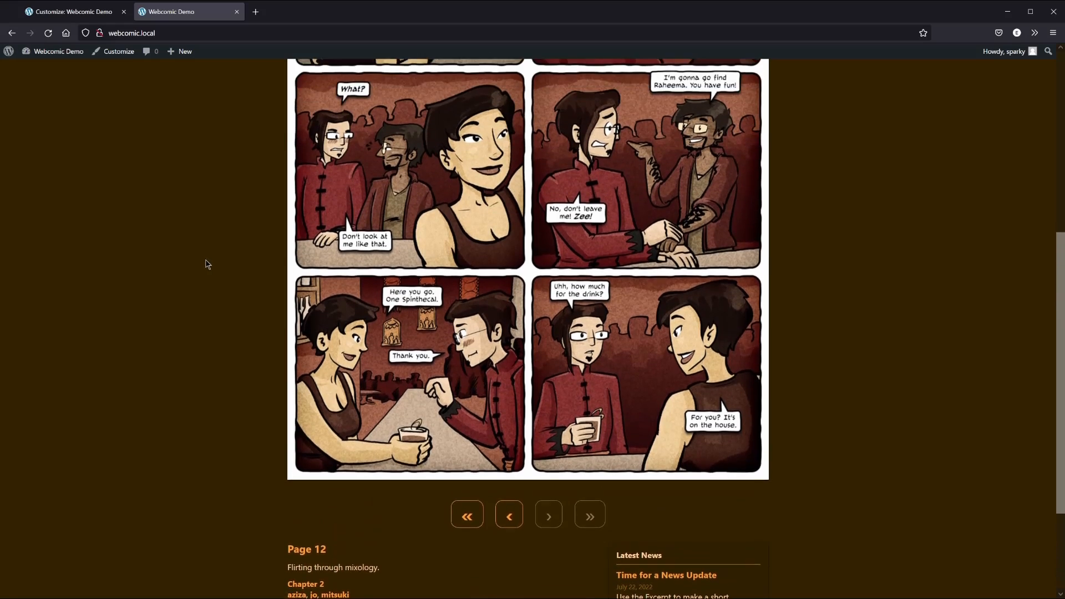
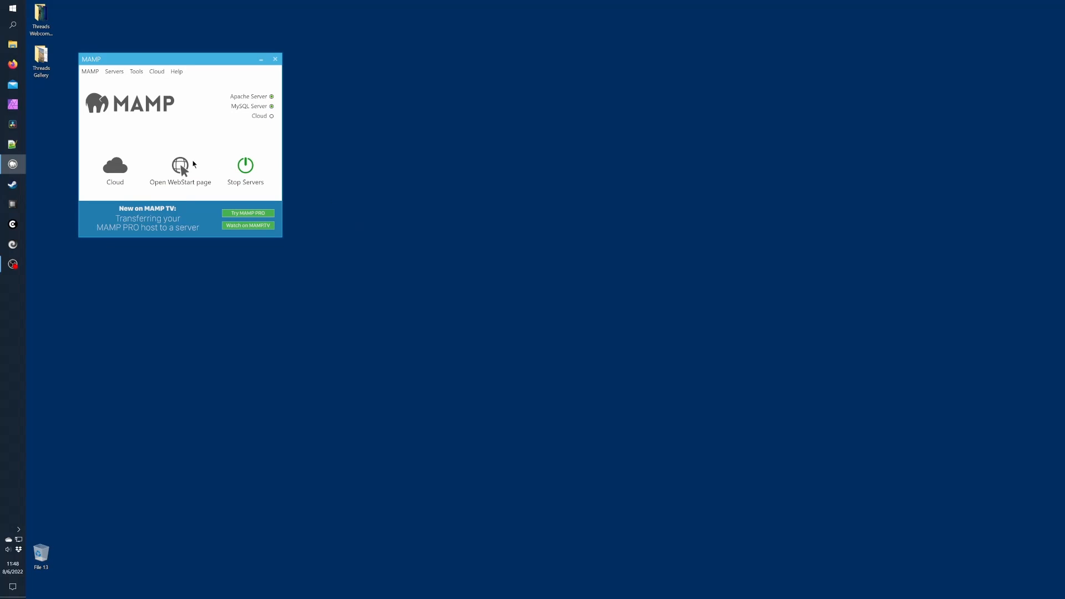
From MAMP's WebStart page, export the webcomic database in phpMyAdmin as a quick SQL download
{"action": "left_click", "coordinate": [181, 168]}
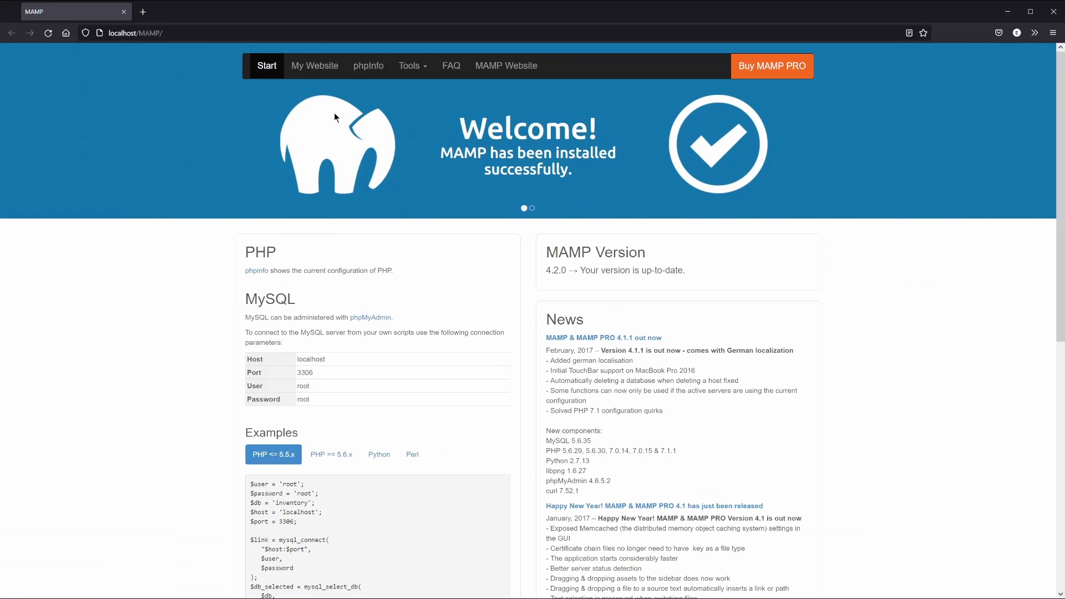
{"action": "left_click", "coordinate": [456, 87]}
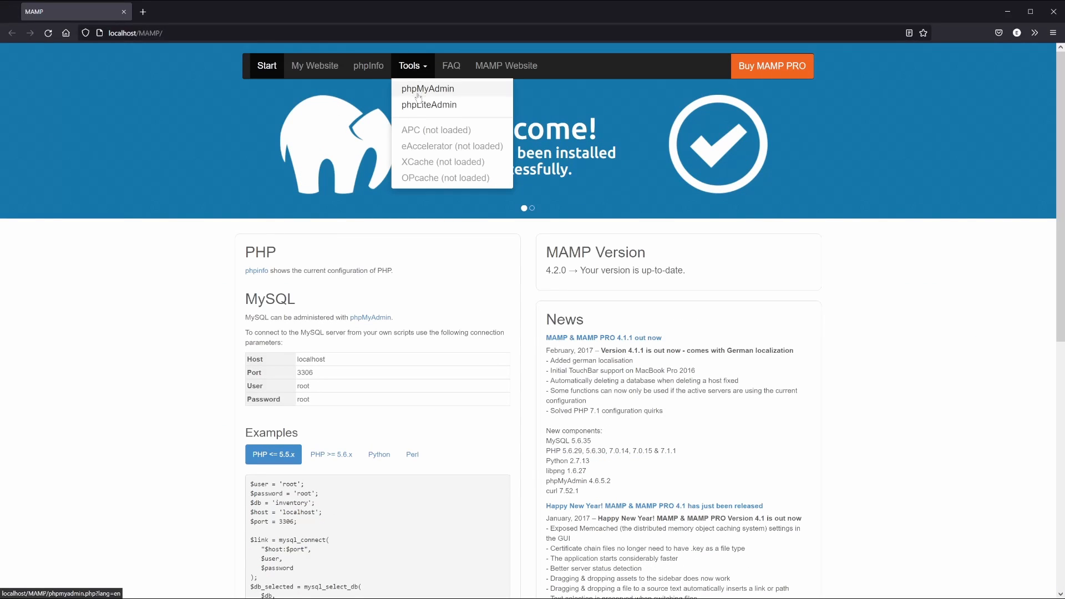
{"action": "left_click", "coordinate": [418, 95]}
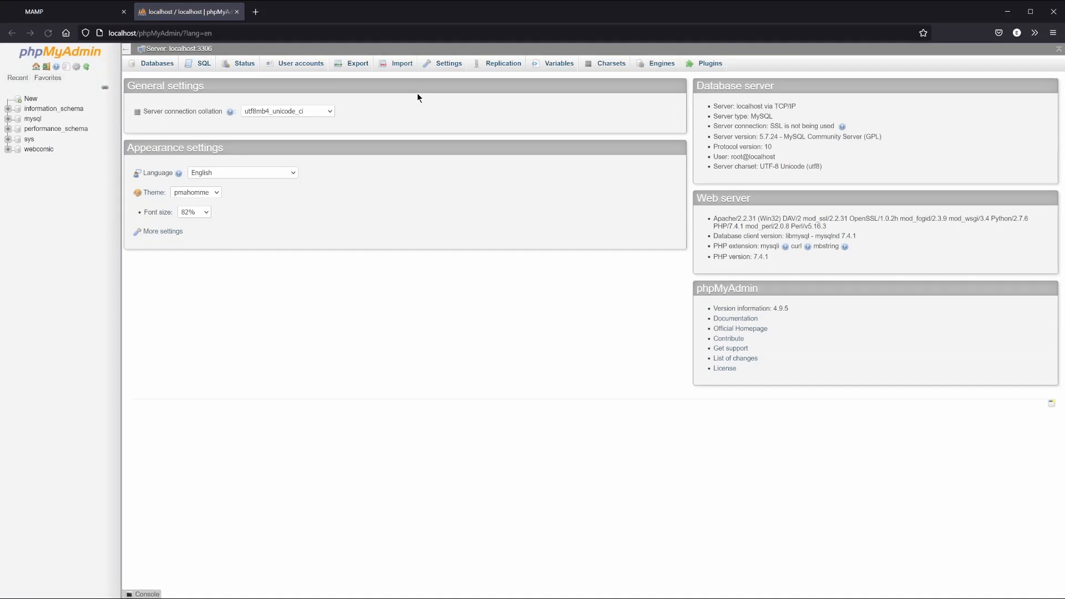
{"action": "left_click", "coordinate": [45, 150]}
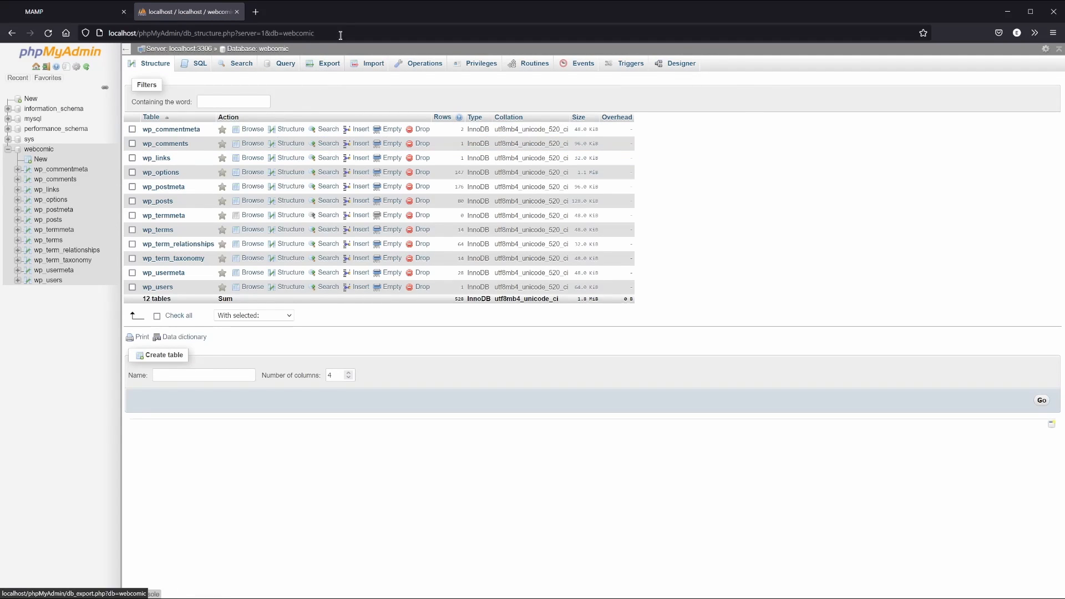
{"action": "left_click", "coordinate": [330, 64]}
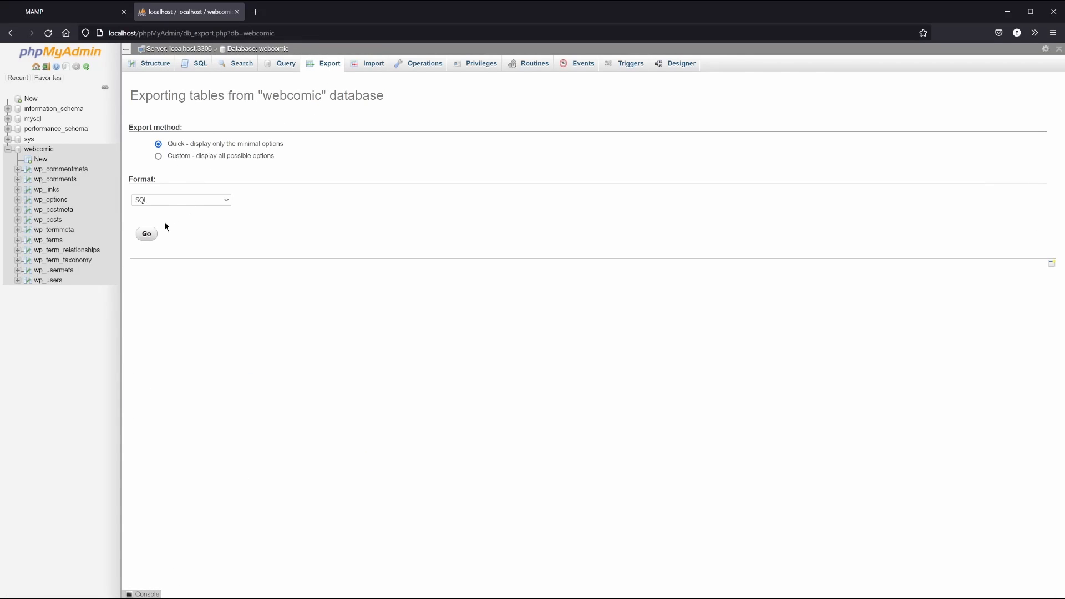
{"action": "left_click", "coordinate": [147, 235]}
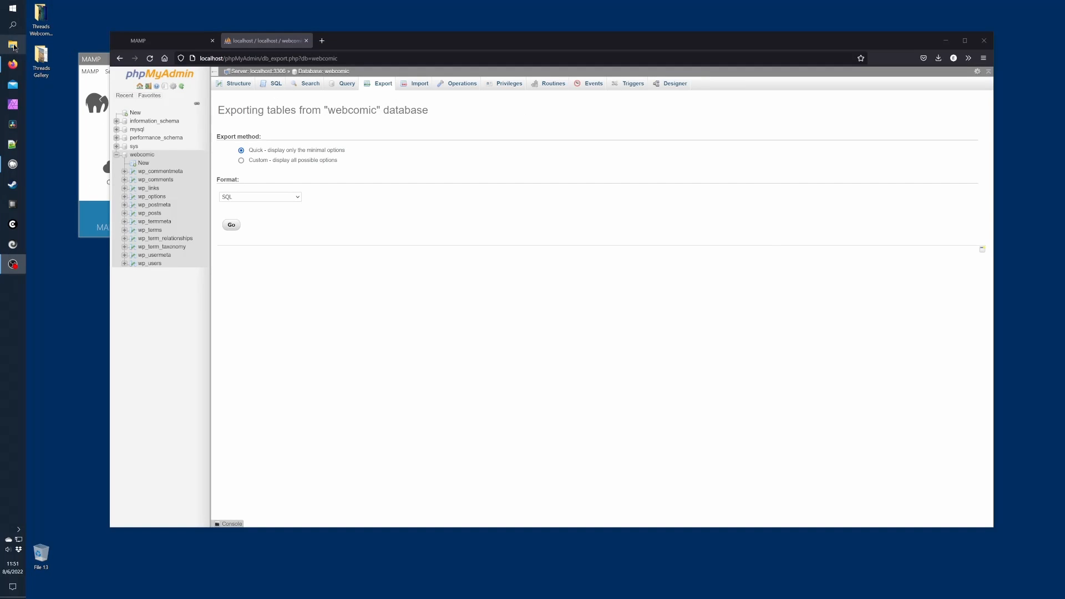
Open webcomic.sql from the Downloads folder in Notepad++
{"action": "left_click", "coordinate": [12, 44]}
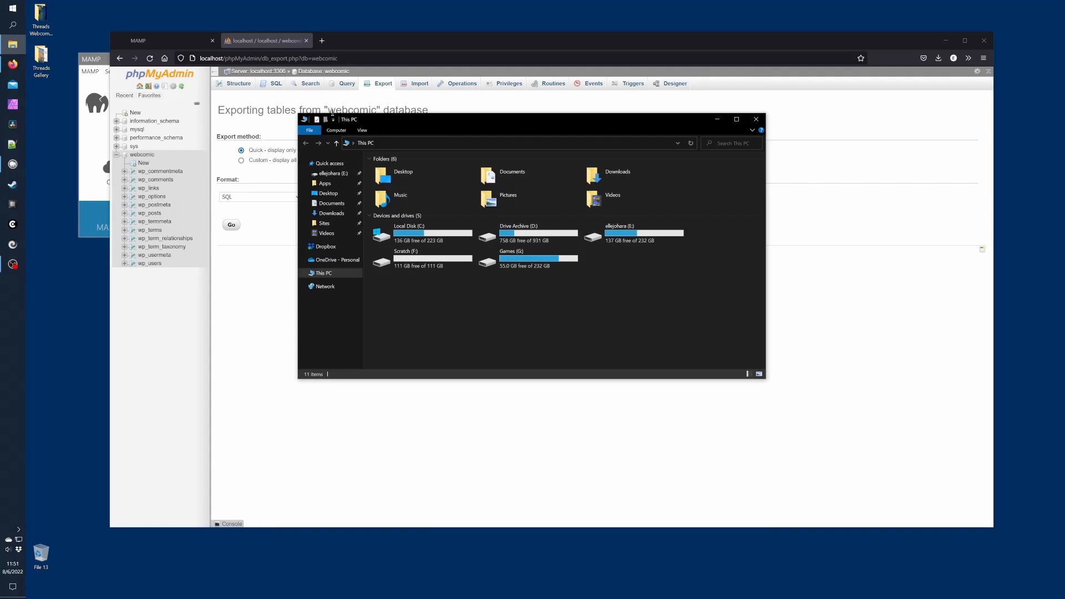
{"action": "double_click", "coordinate": [595, 177]}
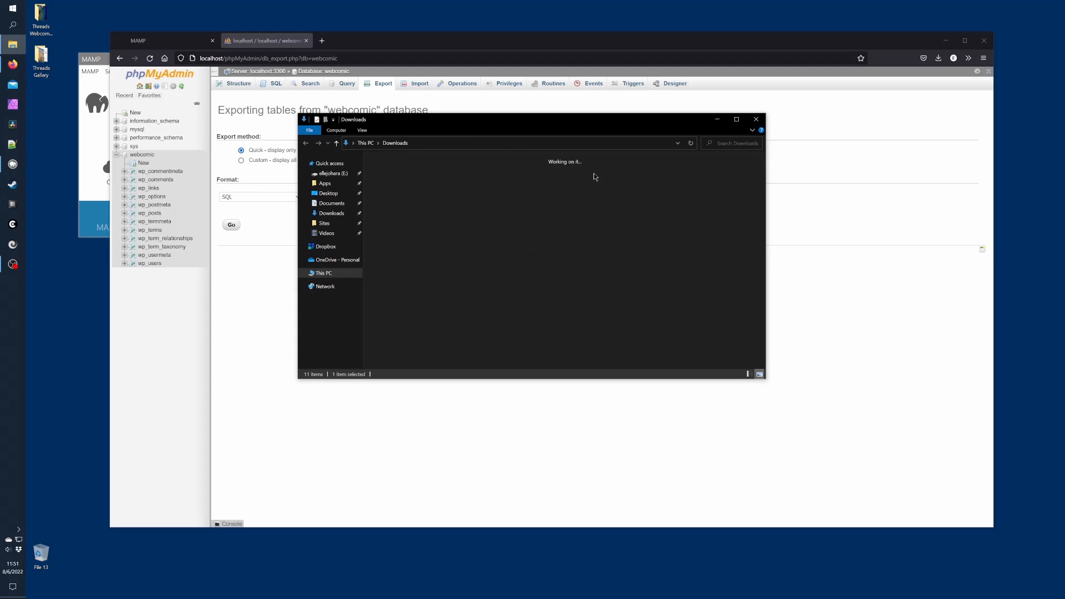
{"action": "right_click", "coordinate": [541, 179]}
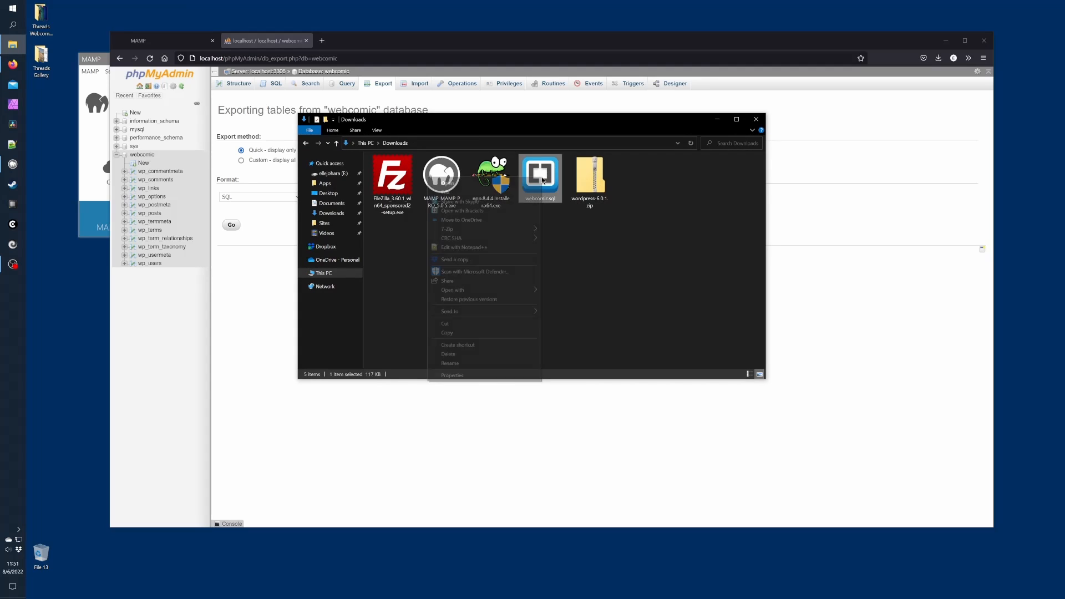
{"action": "left_click", "coordinate": [491, 249]}
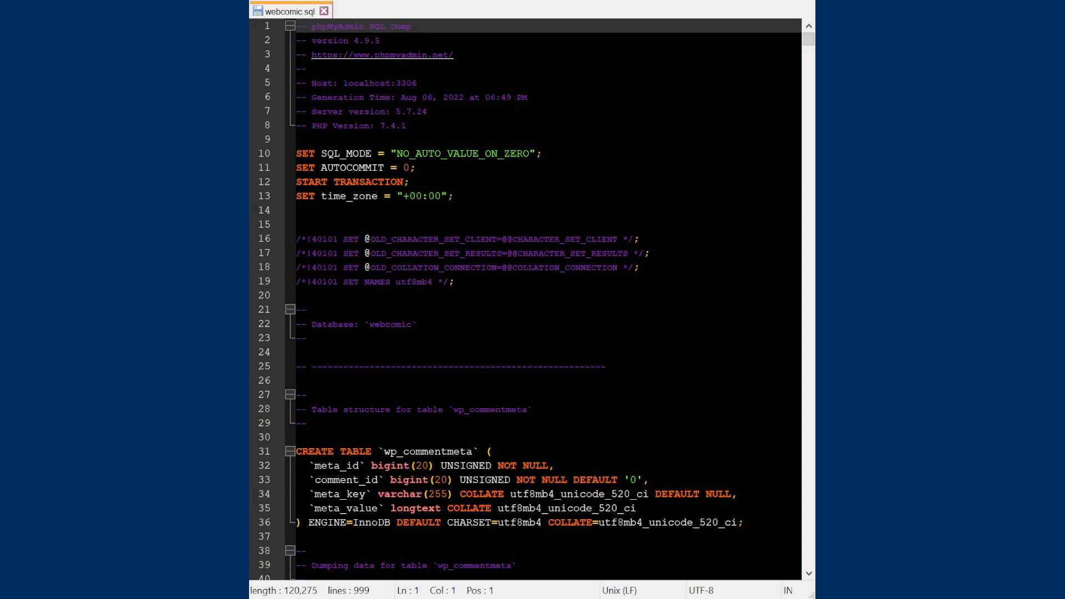
Replace all occurrences of webcomic.local with yourwebsitename.com in webcomic.sql
{"action": "key", "text": "ctrl+f"}
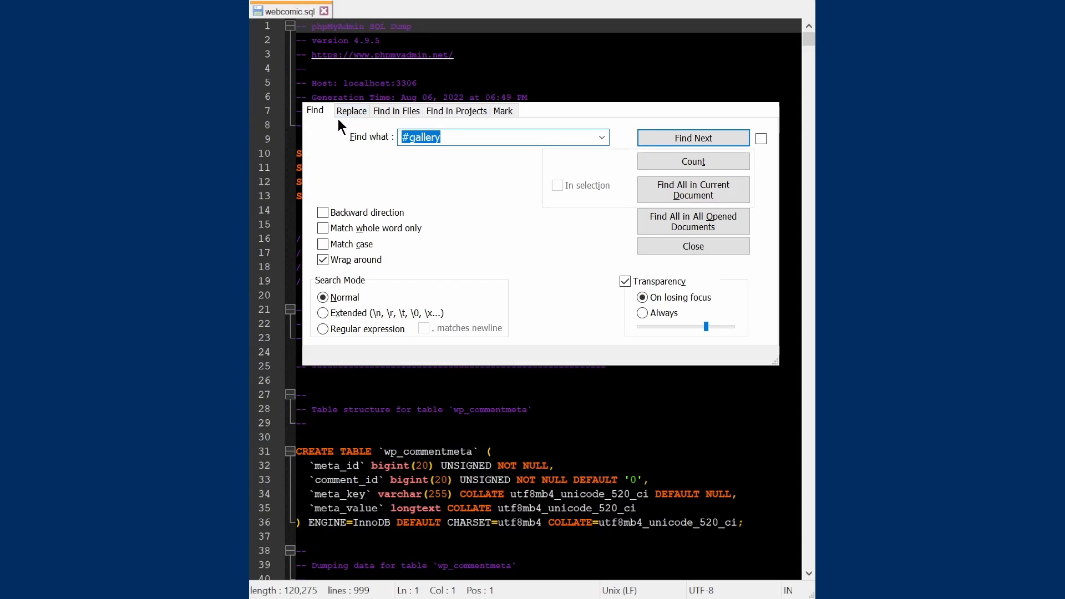
{"action": "left_click", "coordinate": [351, 112]}
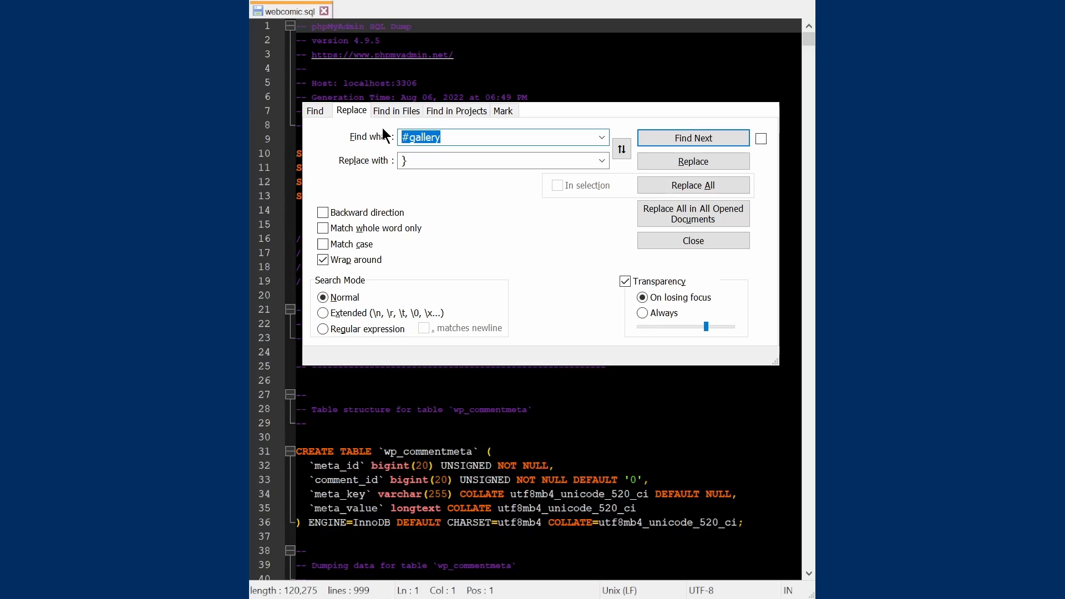
{"action": "type", "text": "webcomic.local"}
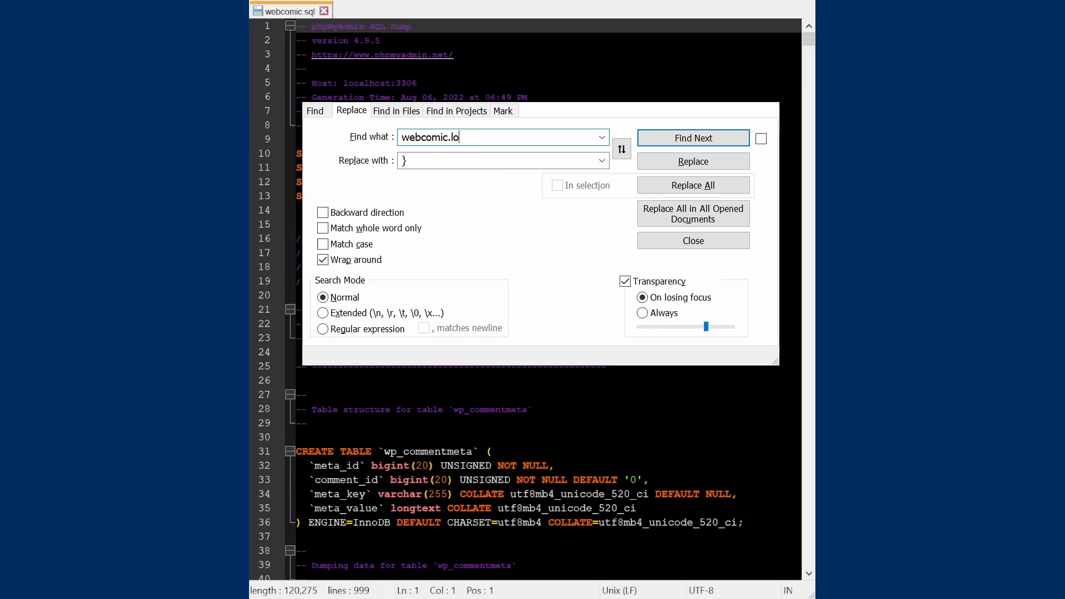
{"action": "key", "text": "Tab"}
{"action": "type", "text": "yourwe"}
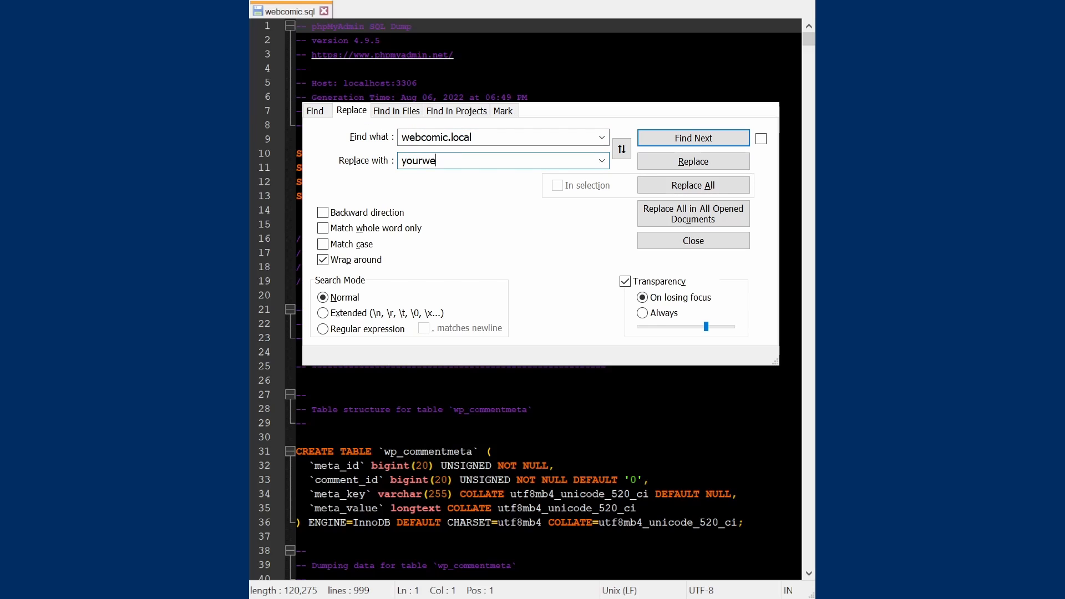
{"action": "type", "text": "bsitename.com"}
{"action": "left_click", "coordinate": [670, 185]}
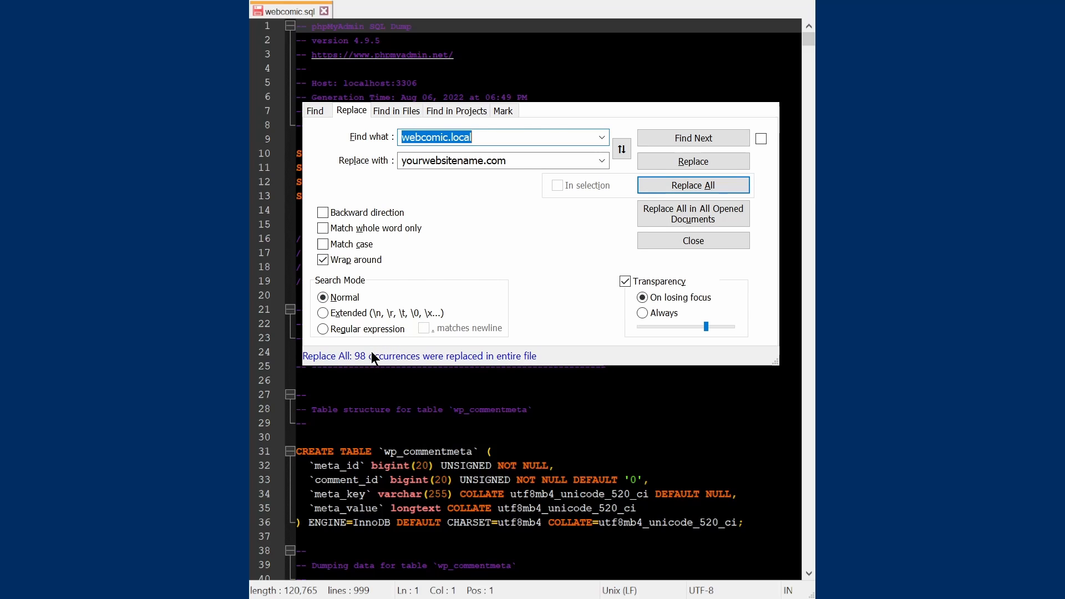
{"action": "key", "text": "Escape"}
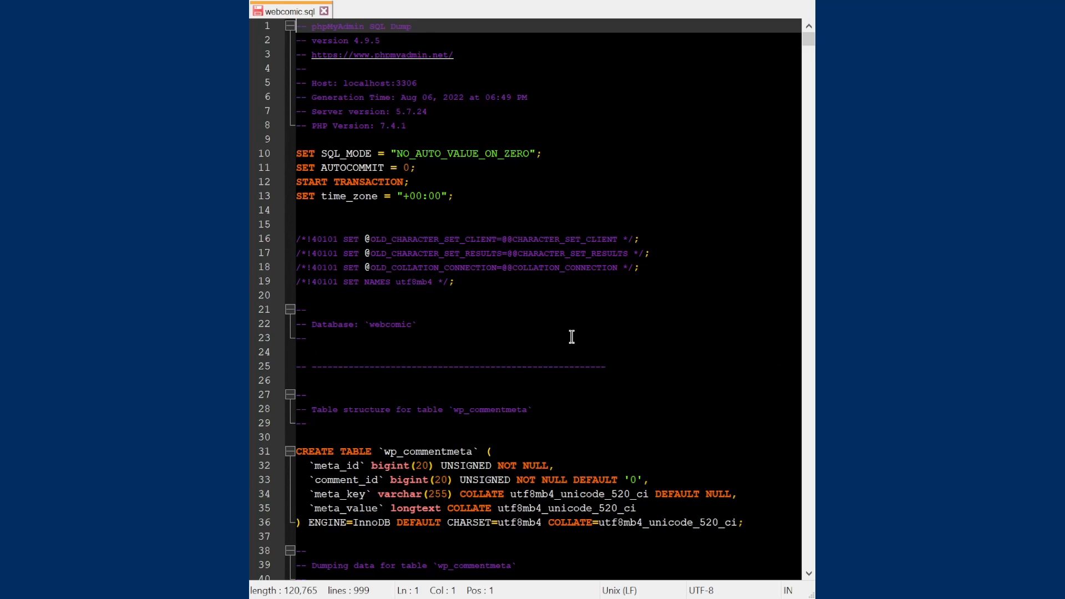
Review the edited dump, then save and close webcomic.sql and return to the browser
{"action": "scroll", "coordinate": [575, 337], "scroll_direction": "down", "scroll_amount": 4}
{"action": "scroll", "coordinate": [575, 337], "scroll_direction": "down", "scroll_amount": 10}
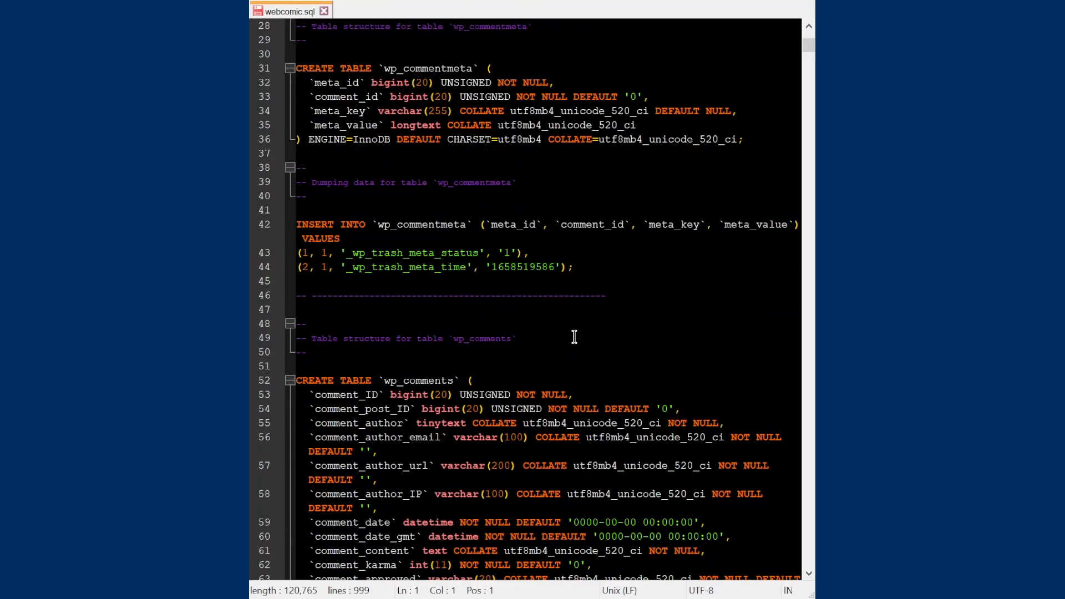
{"action": "scroll", "coordinate": [574, 336], "scroll_direction": "down", "scroll_amount": 5}
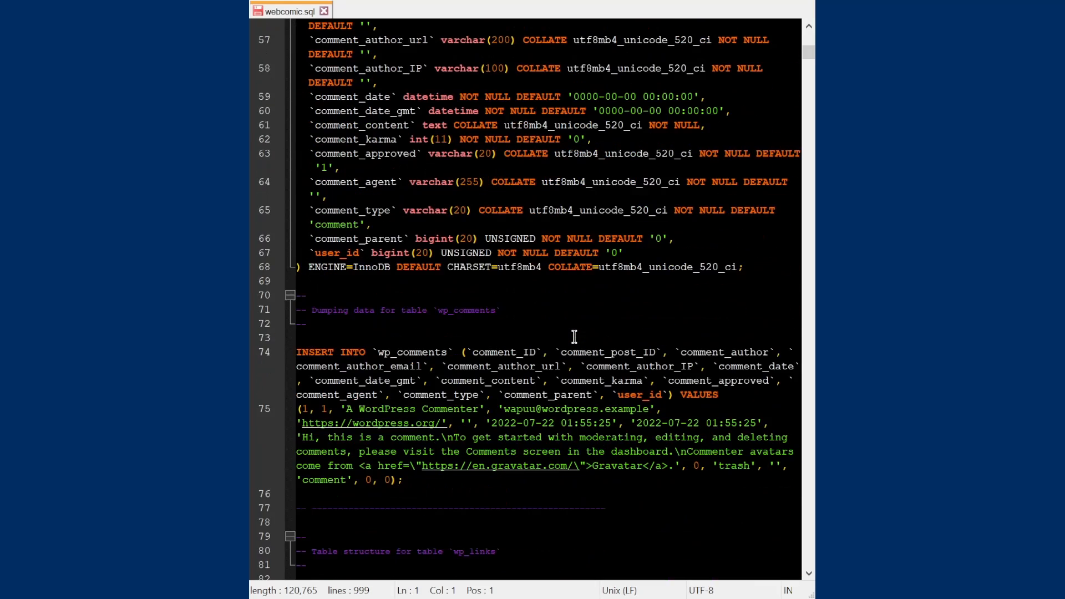
{"action": "scroll", "coordinate": [571, 341], "scroll_direction": "down", "scroll_amount": 9}
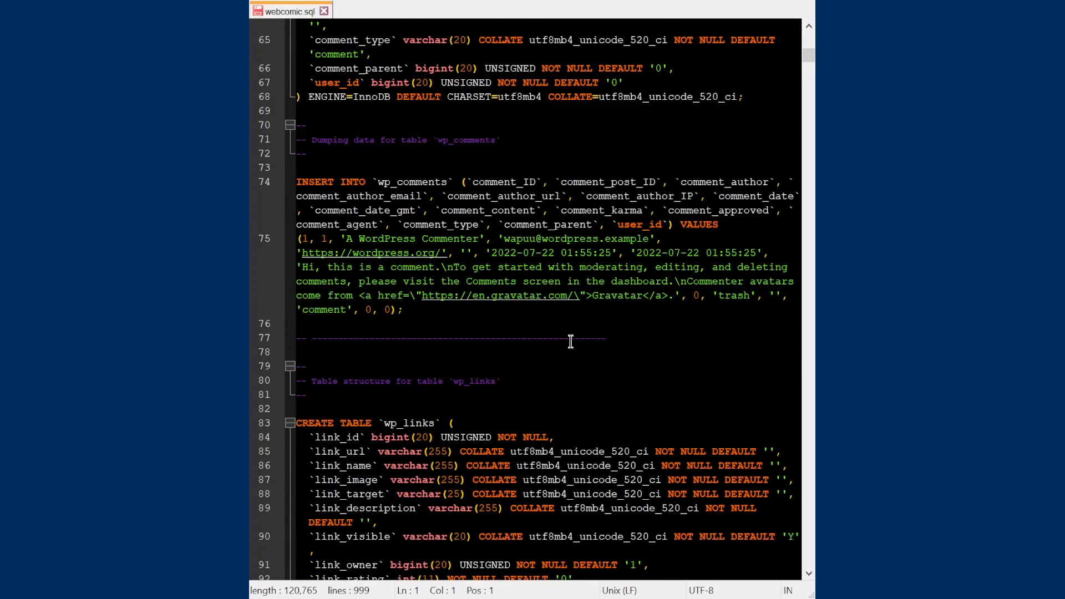
{"action": "scroll", "coordinate": [571, 341], "scroll_direction": "down", "scroll_amount": 2}
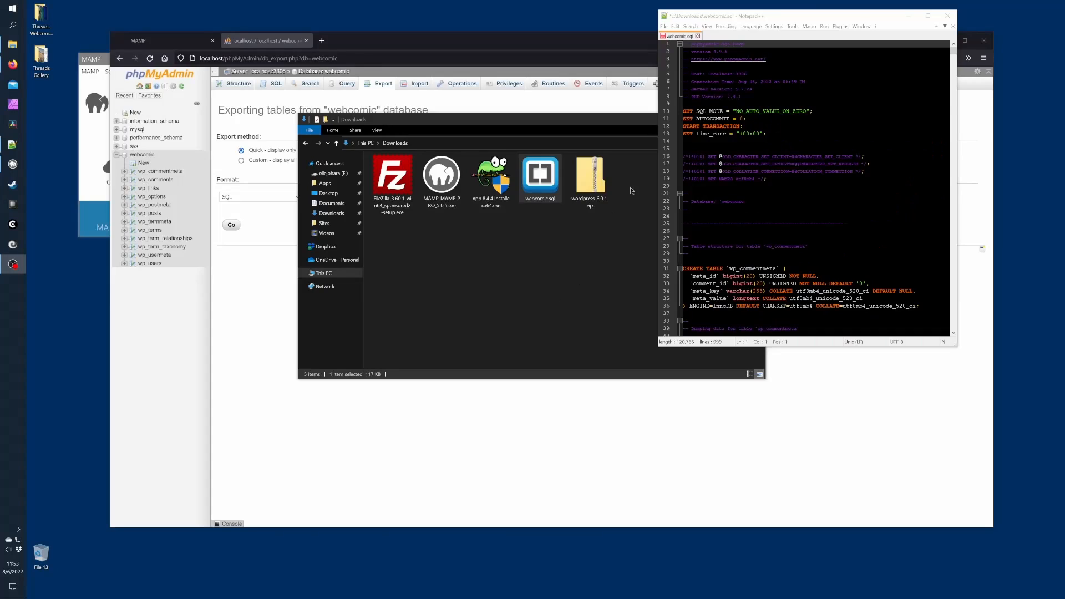
{"action": "left_click", "coordinate": [663, 27]}
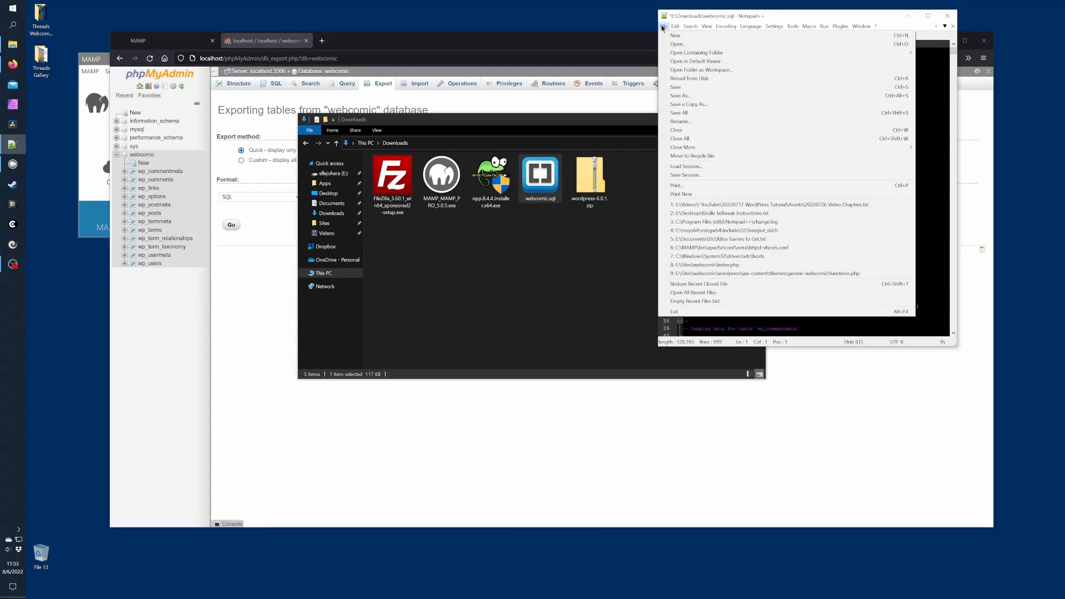
{"action": "left_click", "coordinate": [686, 87]}
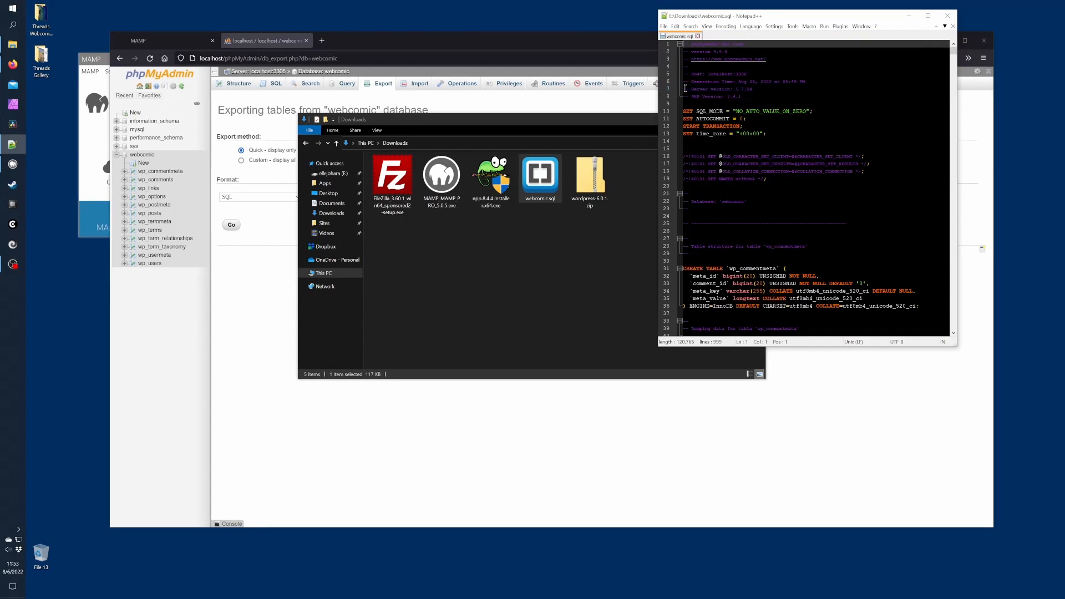
{"action": "left_click", "coordinate": [699, 36]}
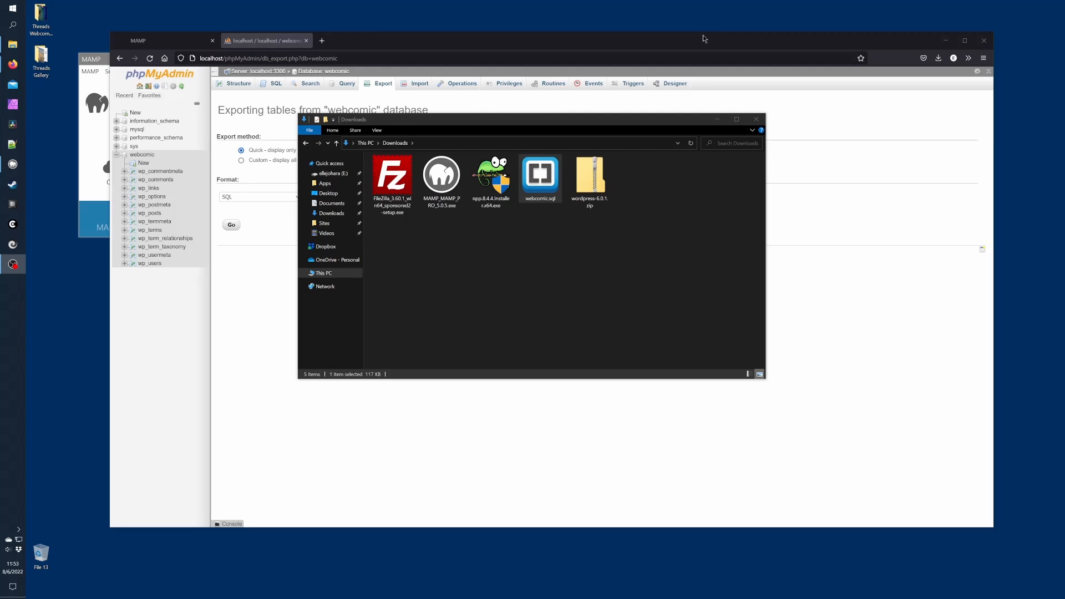
{"action": "left_click", "coordinate": [773, 105]}
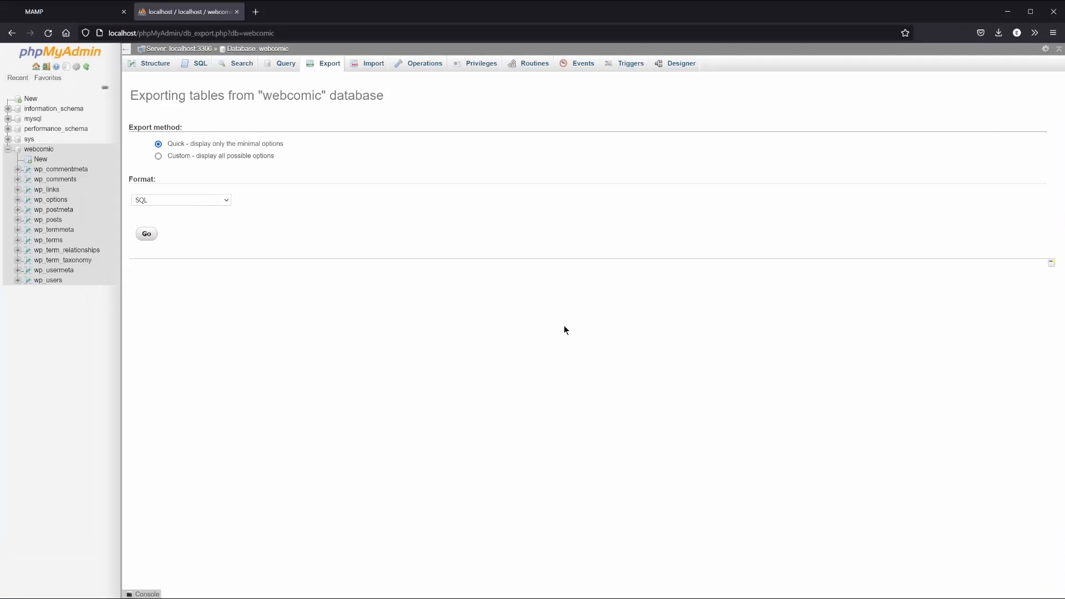
Collapse the webcomic database's table list in phpMyAdmin's navigation panel
{"action": "left_click", "coordinate": [8, 150]}
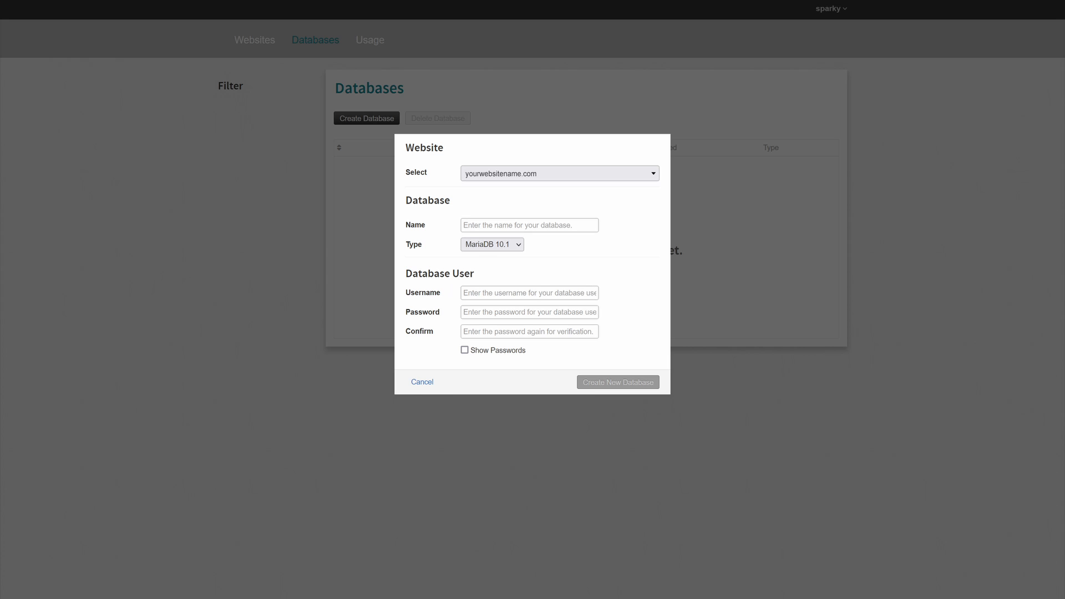
Enter 123456_webcomic as the new hosting database name
{"action": "type", "text": "123456_webcomic"}
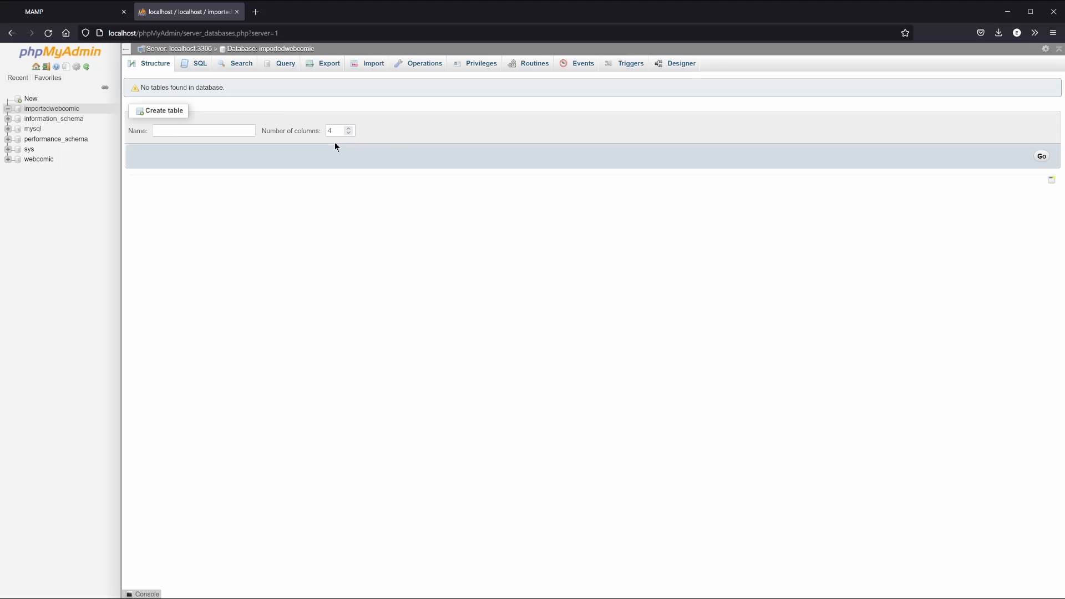
Import webcomic.sql from Downloads into the importedwebcomic database
{"action": "left_click", "coordinate": [373, 64]}
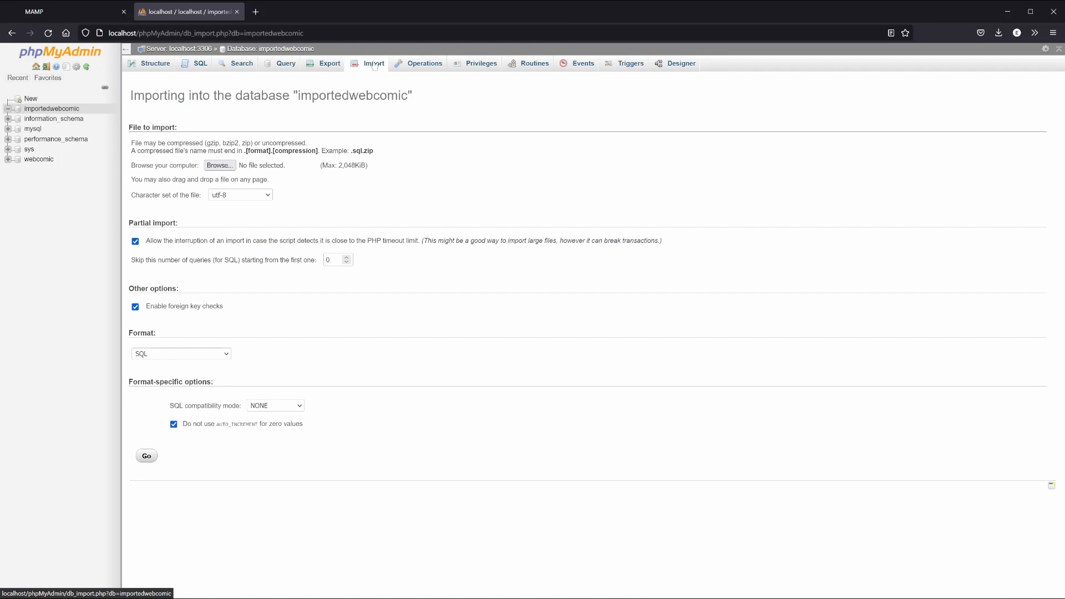
{"action": "left_click", "coordinate": [216, 165]}
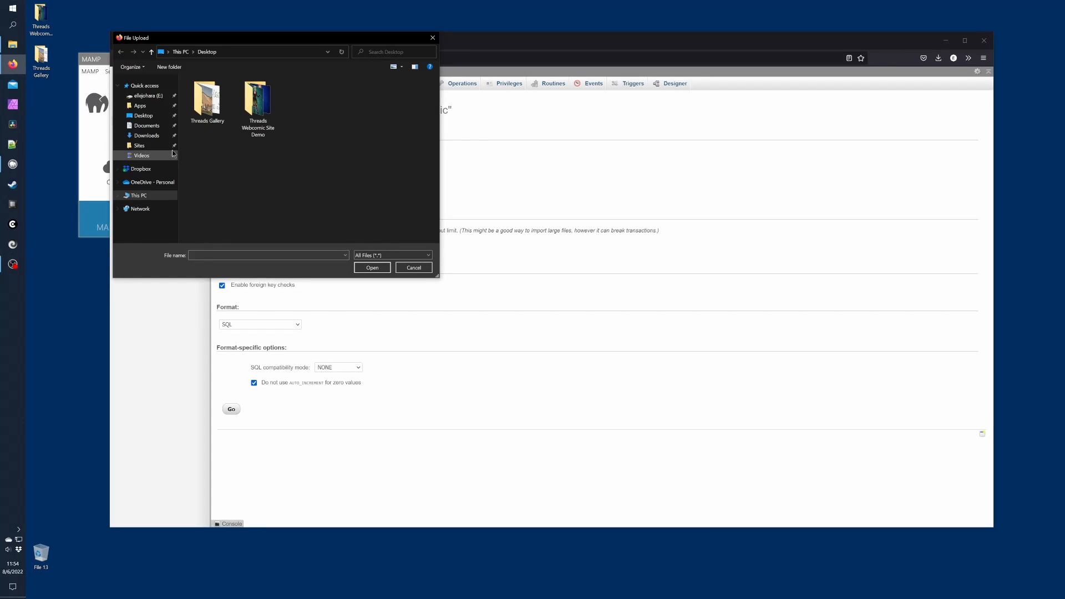
{"action": "left_click", "coordinate": [146, 135]}
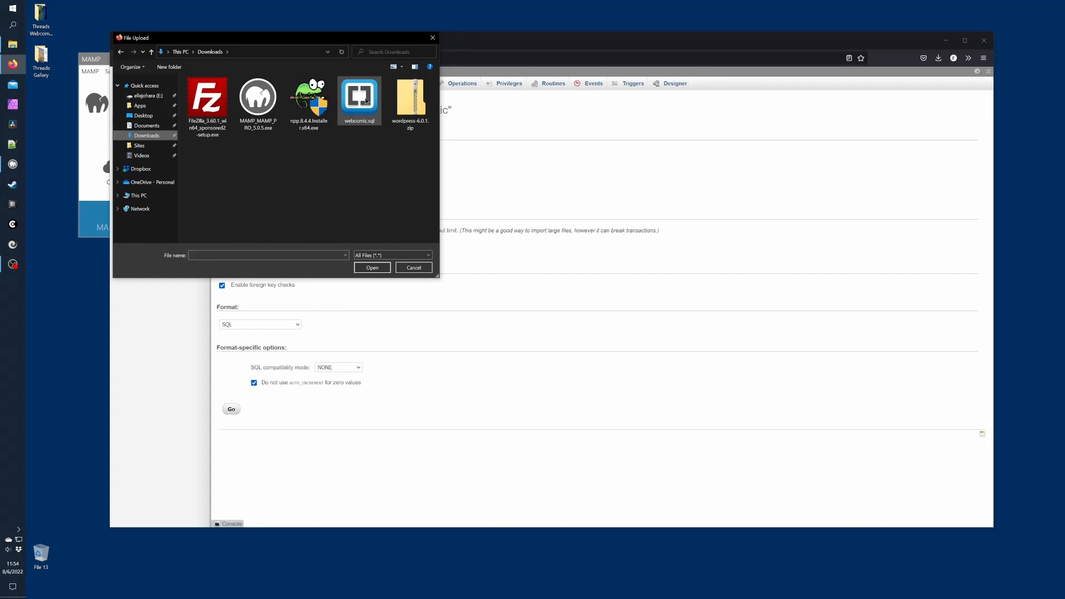
{"action": "left_click", "coordinate": [366, 101]}
{"action": "left_click", "coordinate": [372, 267]}
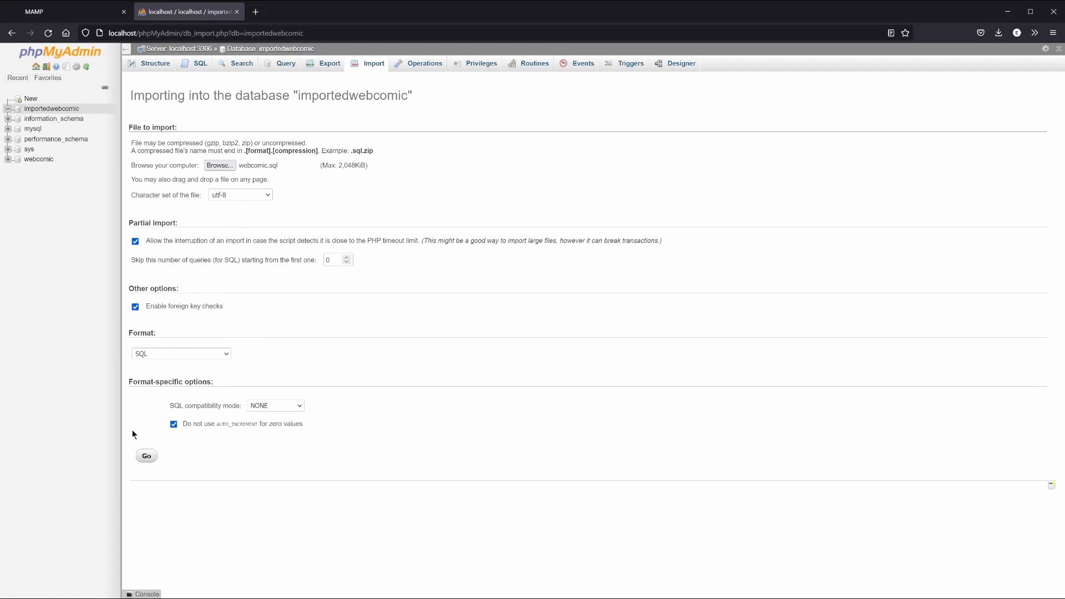
{"action": "left_click", "coordinate": [145, 458]}
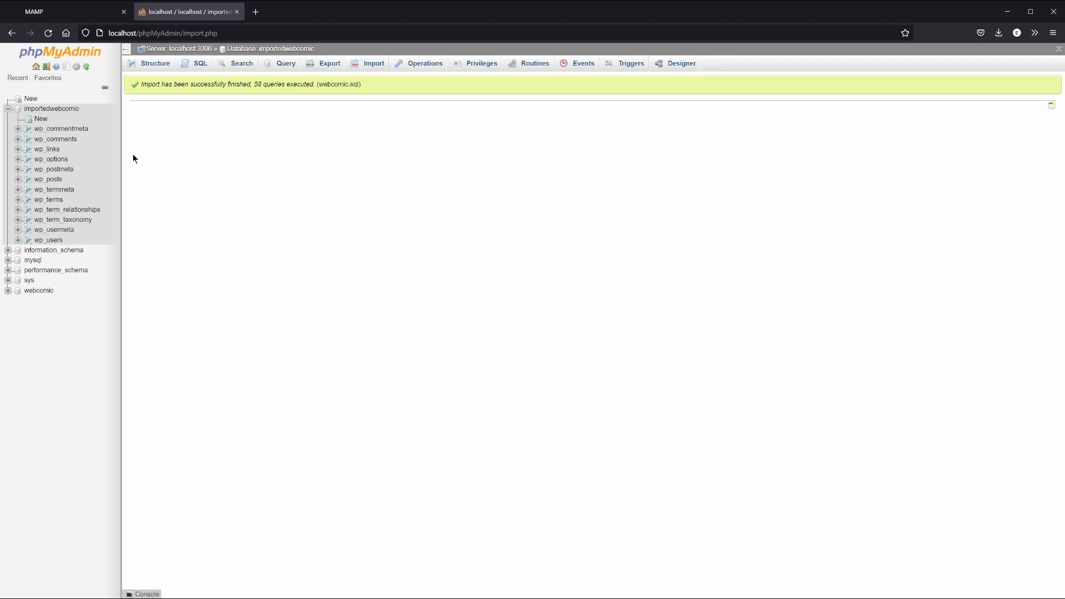
Browse the wp_options tables of importedwebcomic and webcomic to compare their siteurl and home values
{"action": "left_click", "coordinate": [46, 110]}
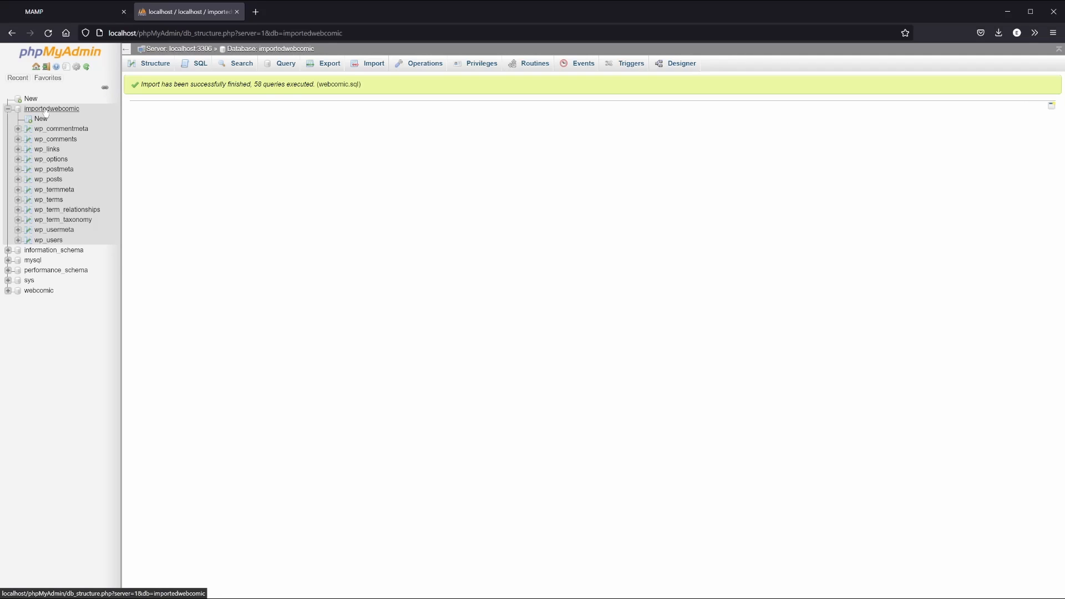
{"action": "left_click", "coordinate": [40, 290]}
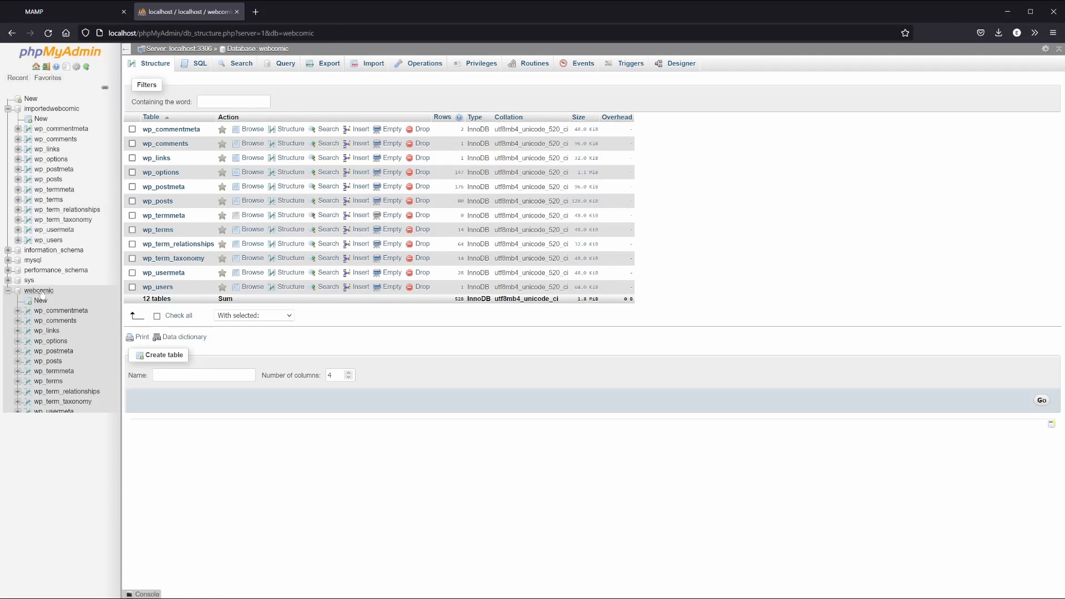
{"action": "left_click", "coordinate": [40, 161]}
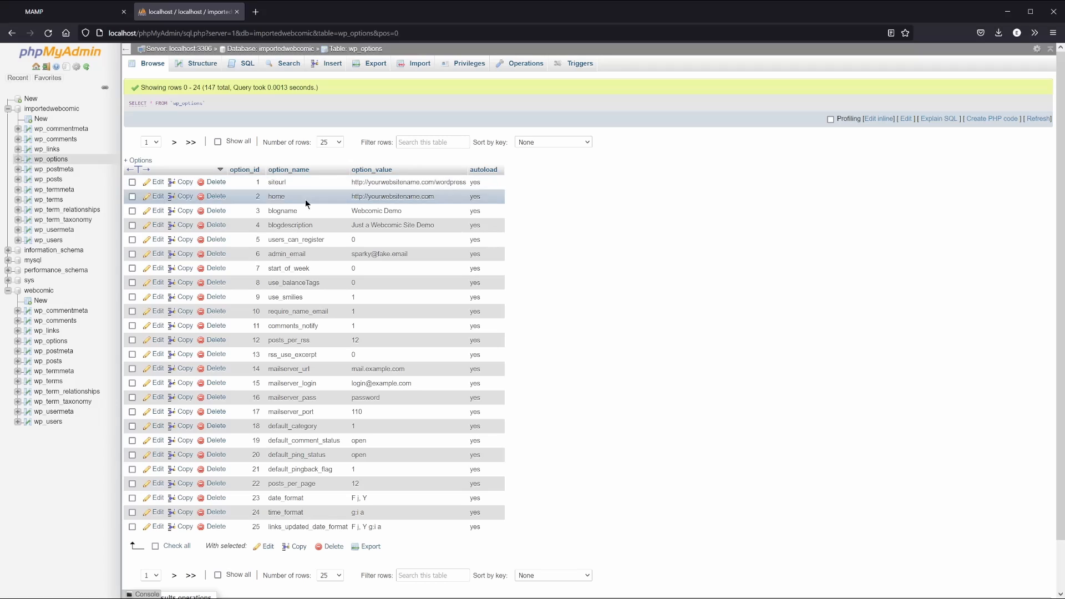
{"action": "left_click", "coordinate": [48, 343]}
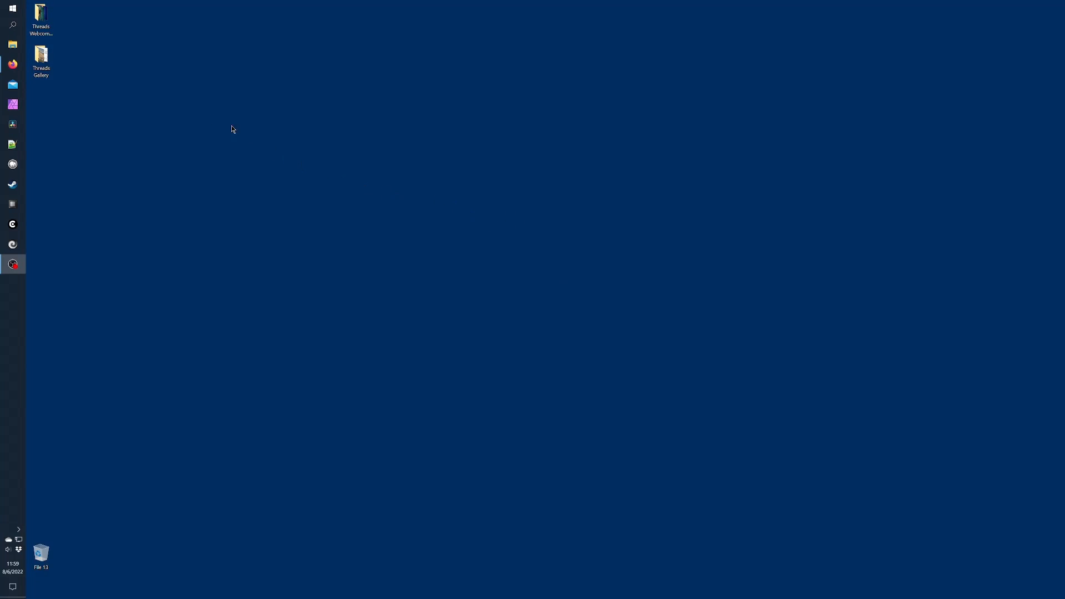
Duplicate wp-config.php in Sites > webcomic > wordpress as a backup copy
{"action": "left_click", "coordinate": [13, 44]}
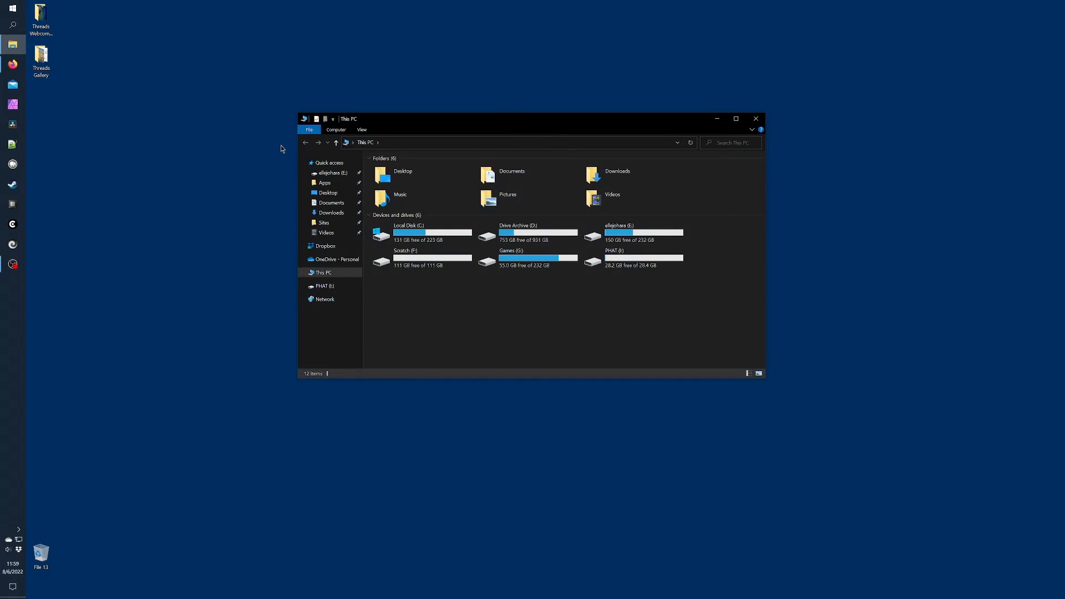
{"action": "left_click", "coordinate": [326, 222]}
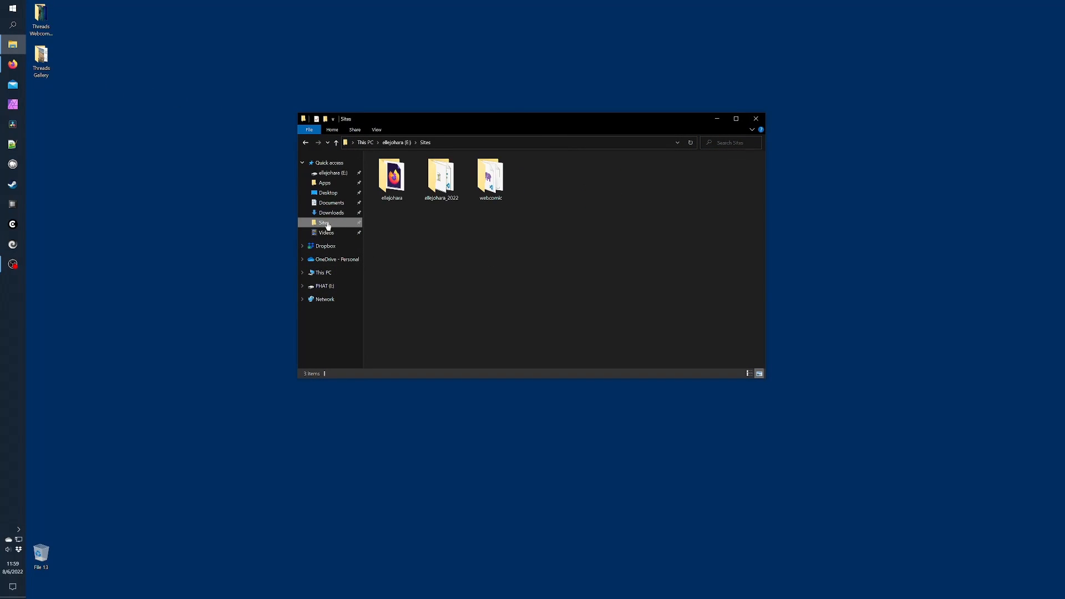
{"action": "double_click", "coordinate": [489, 176]}
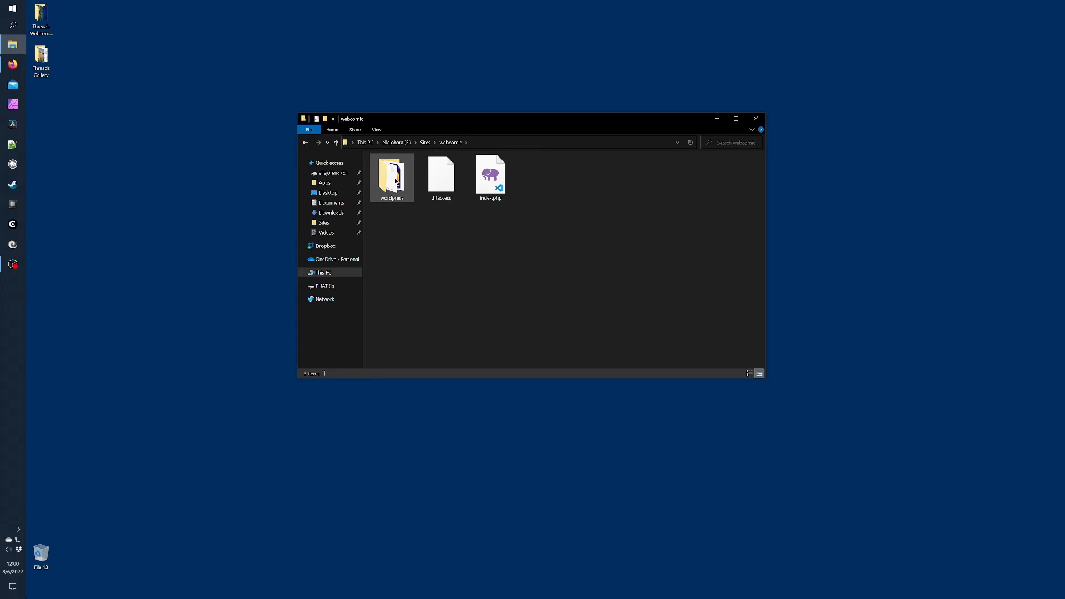
{"action": "double_click", "coordinate": [393, 183]}
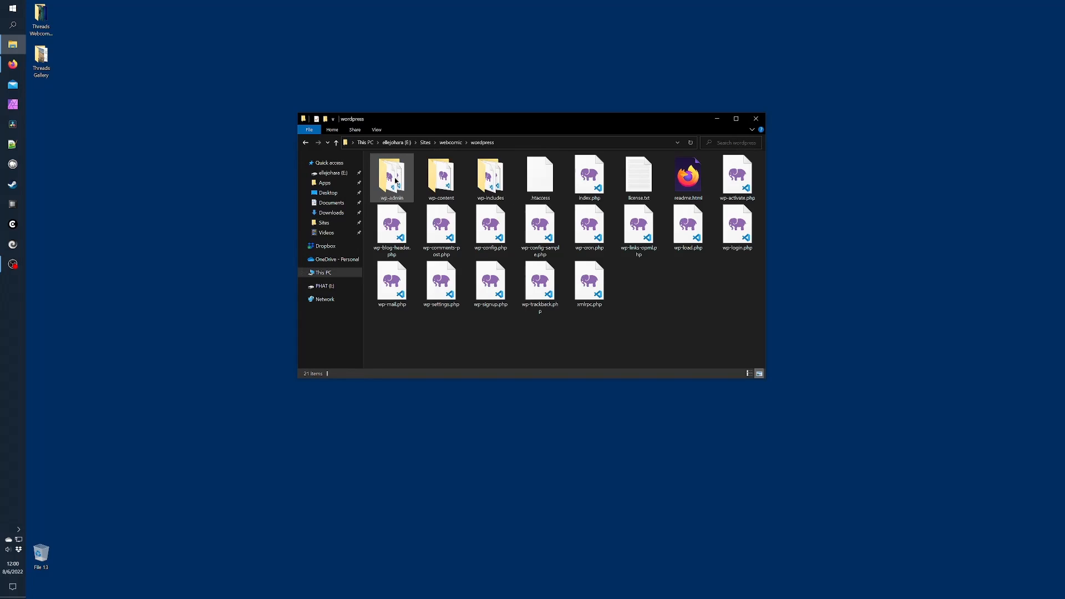
{"action": "right_click", "coordinate": [493, 224]}
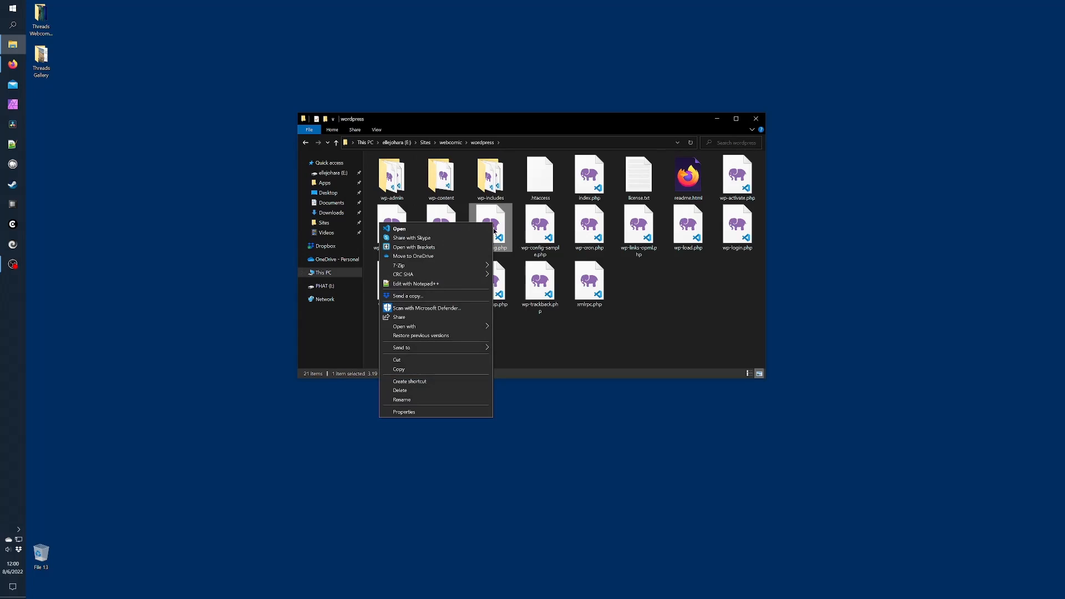
{"action": "left_click", "coordinate": [458, 370]}
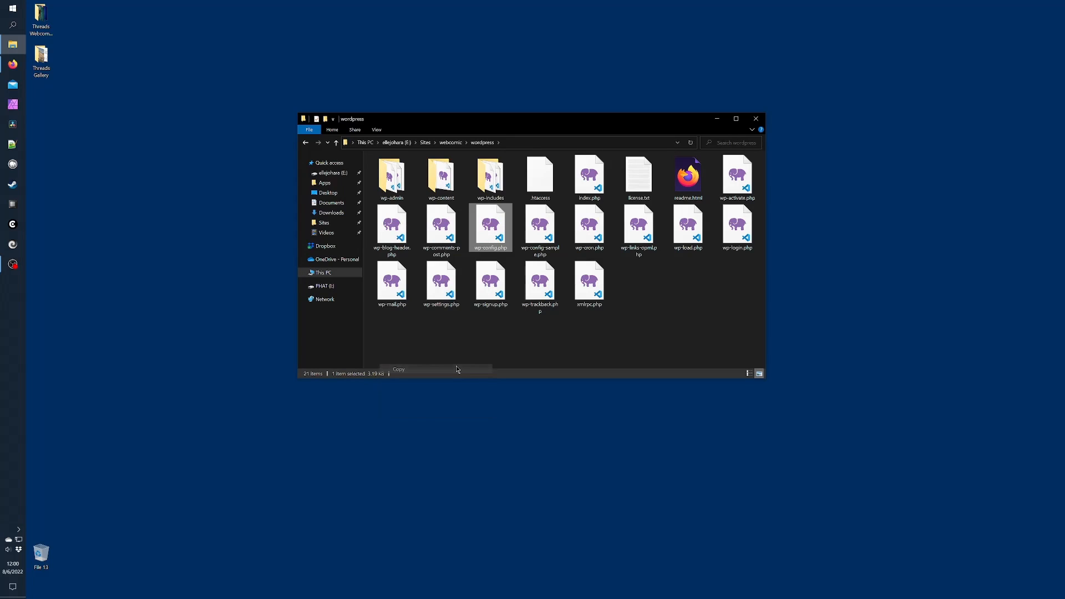
{"action": "right_click", "coordinate": [474, 340]}
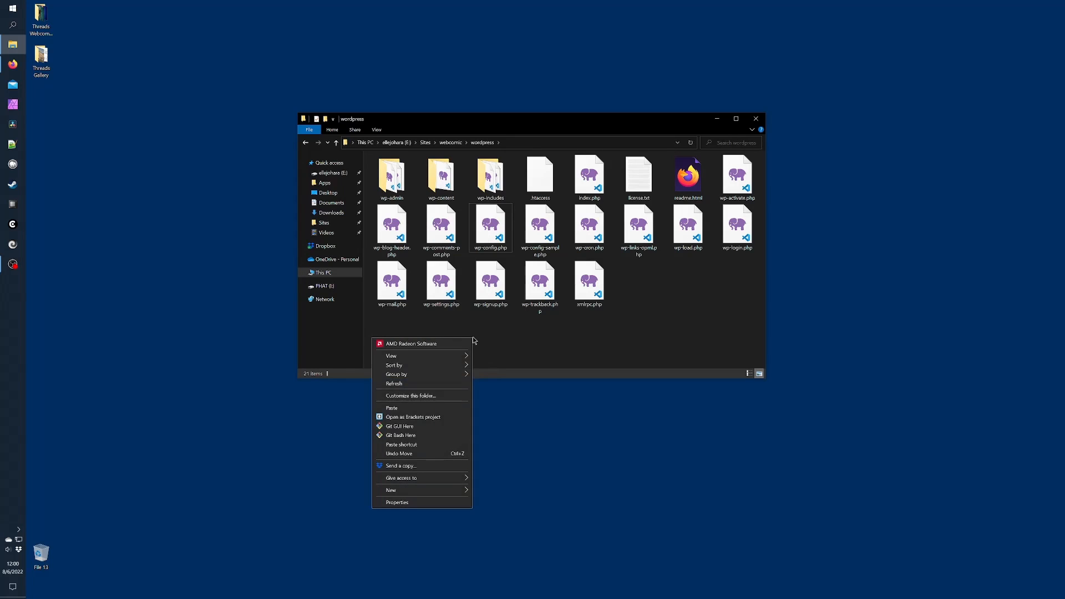
{"action": "left_click", "coordinate": [430, 410]}
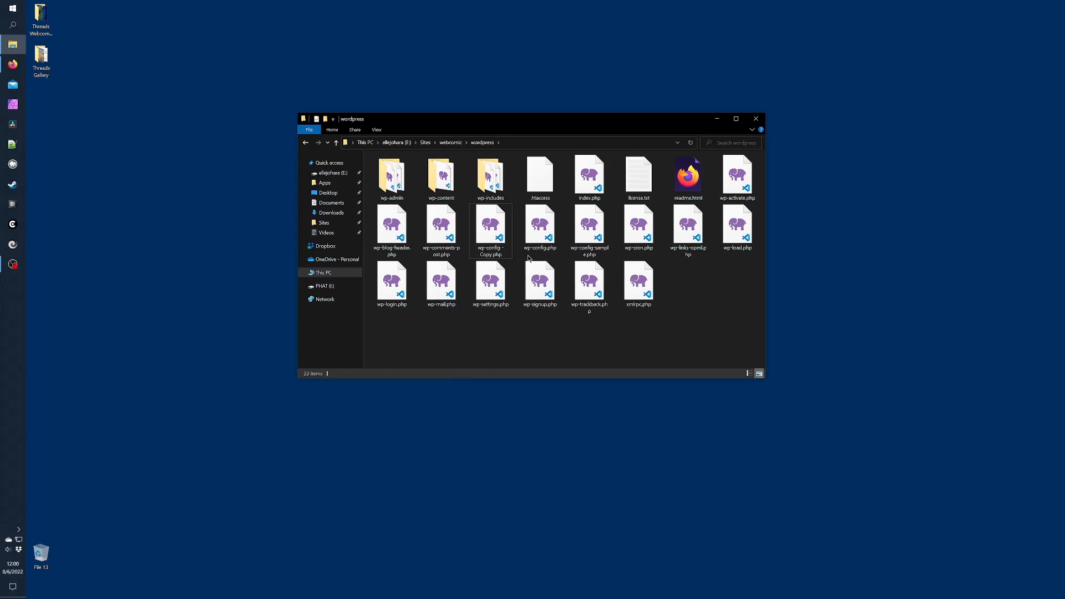
Open the original wp-config.php in Notepad++
{"action": "left_click", "coordinate": [535, 231]}
{"action": "right_click", "coordinate": [536, 232]}
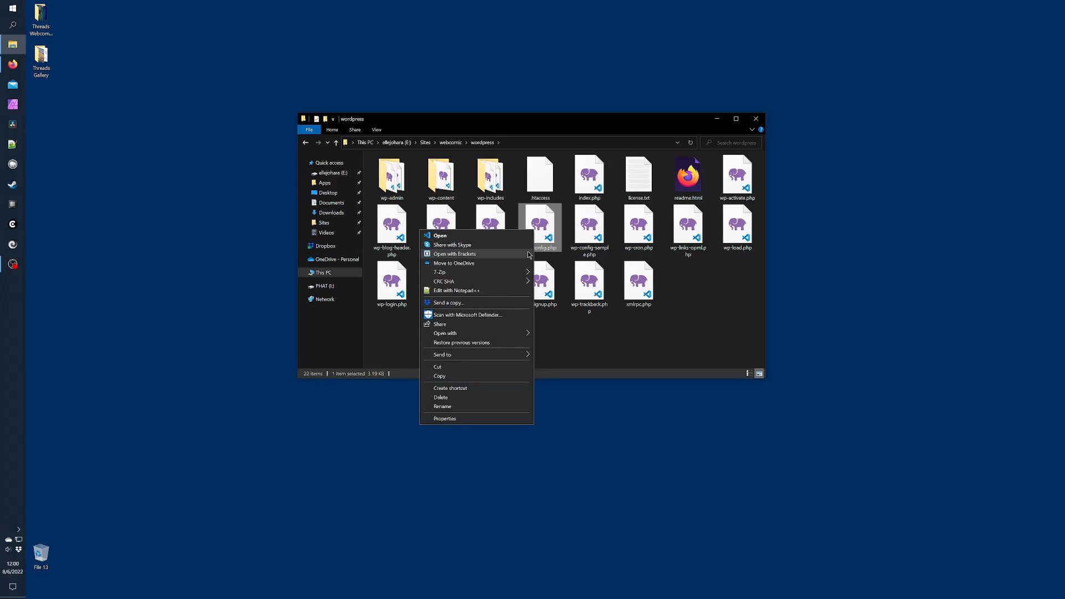
{"action": "left_click", "coordinate": [517, 291]}
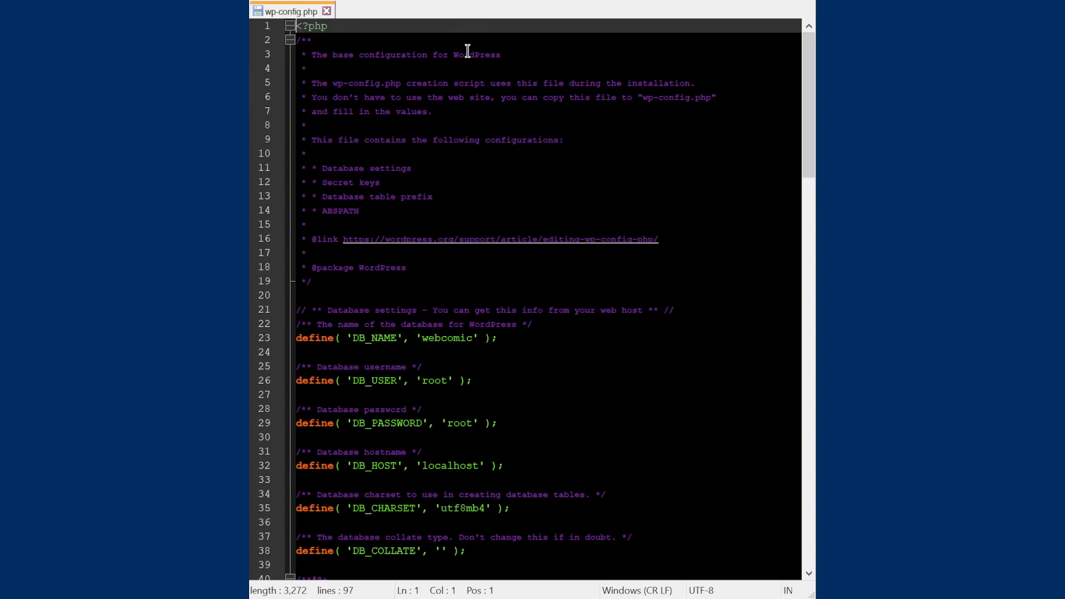
Change DB_NAME to 123456_webcomic and DB_USER to the hosting database user
{"action": "left_click", "coordinate": [420, 339]}
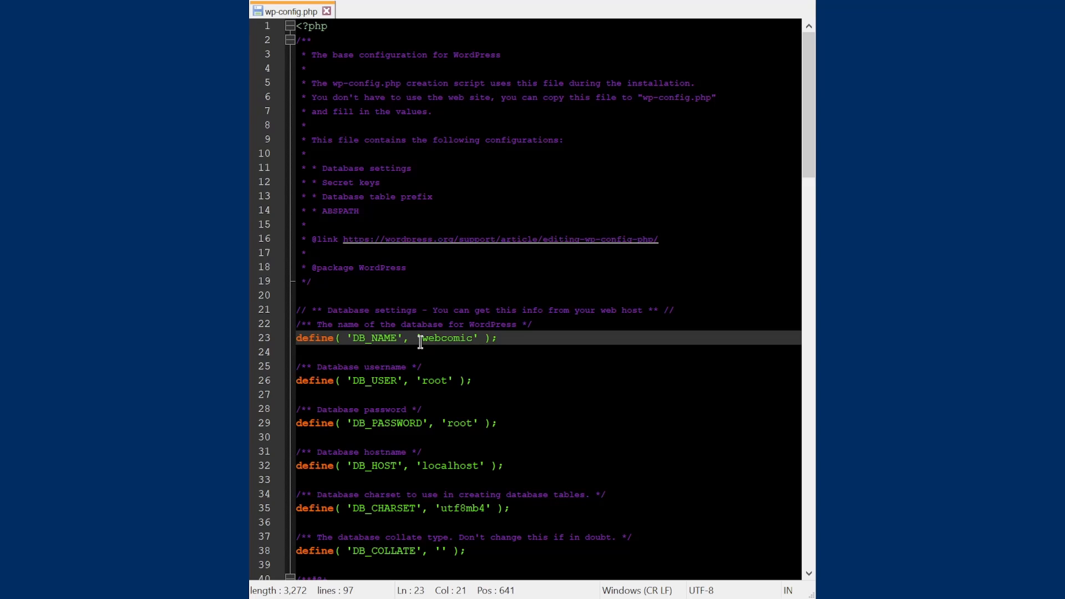
{"action": "type", "text": "123456_"}
{"action": "left_click", "coordinate": [442, 380]}
{"action": "double_click", "coordinate": [441, 379]}
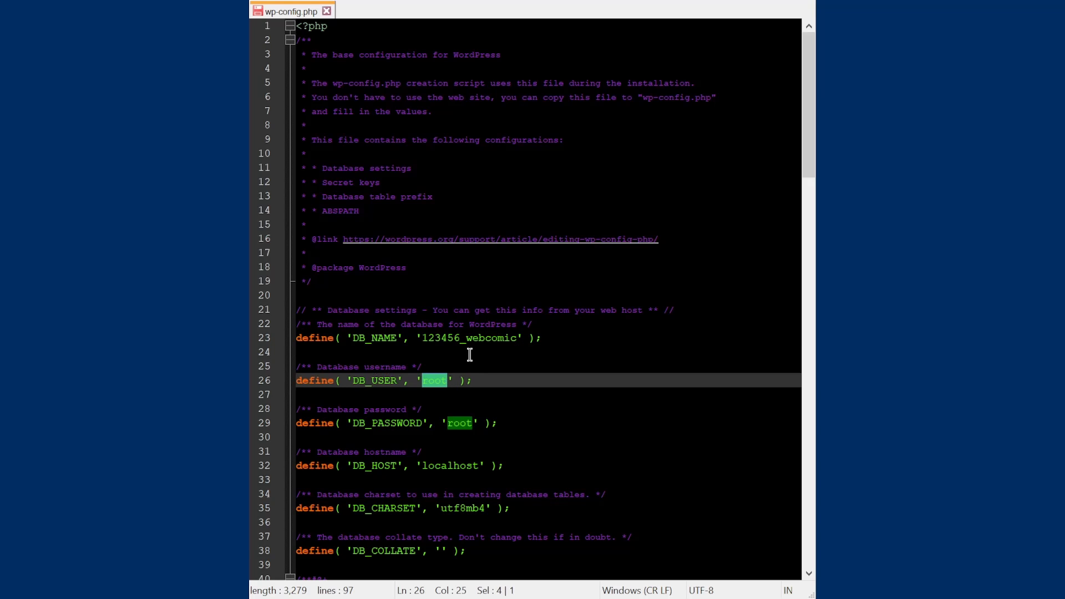
{"action": "type", "text": "123456"}
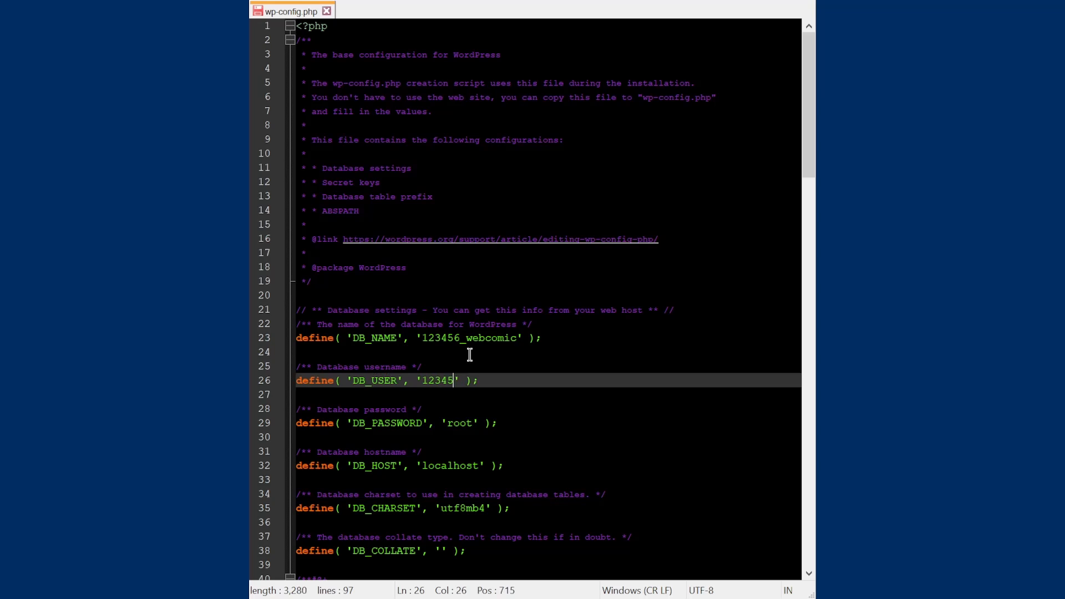
{"action": "type", "text": "_sparky"}
Set DB_PASSWORD to the hosting password and DB_HOST to mariadb-001.ab1.abc1.databasethingy.com, then save and close
{"action": "left_click", "coordinate": [458, 424]}
{"action": "double_click", "coordinate": [458, 425]}
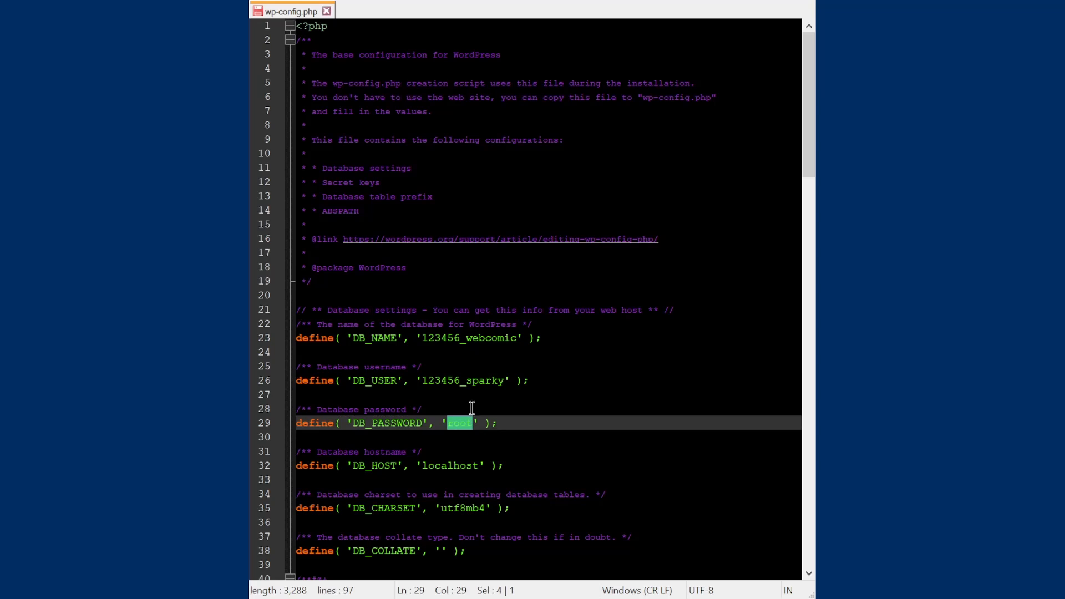
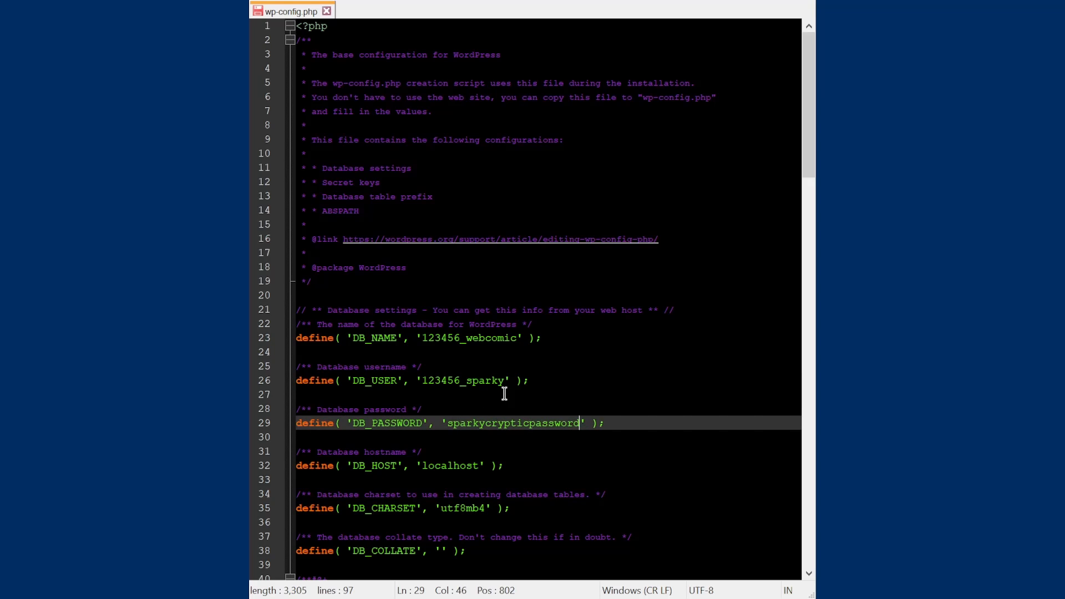
{"action": "double_click", "coordinate": [450, 465]}
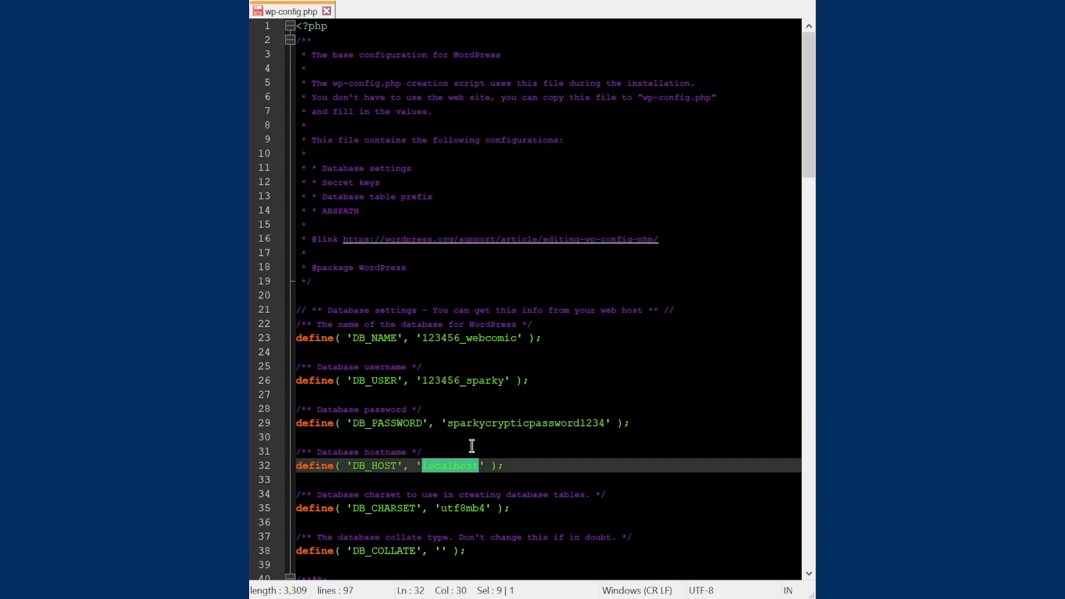
{"action": "type", "text": "mariadb-00"}
{"action": "type", "text": "1.ab1.abc1.databas"}
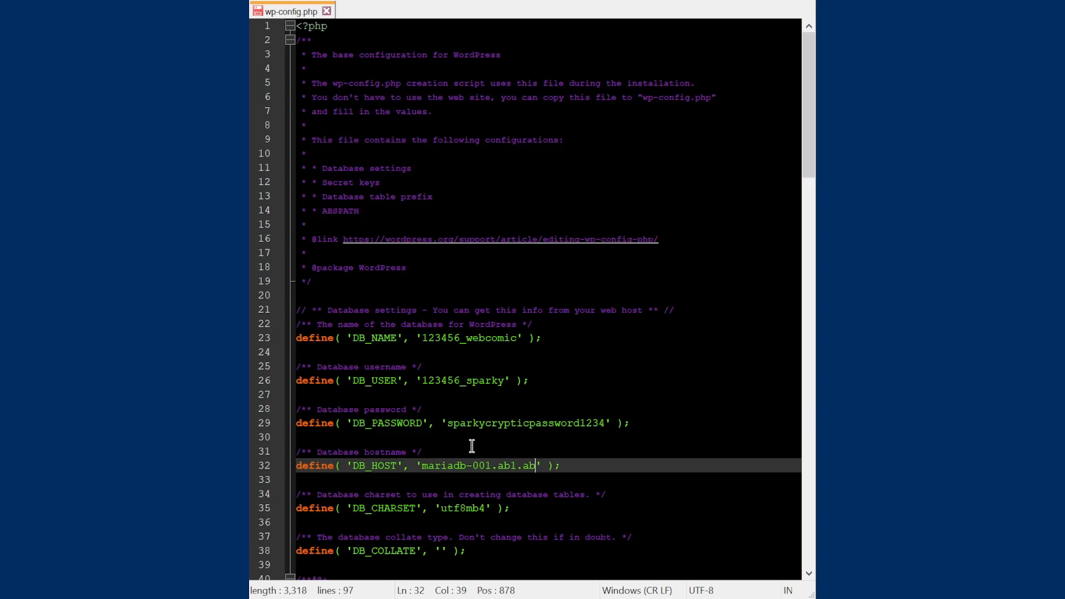
{"action": "type", "text": "ethingy.com"}
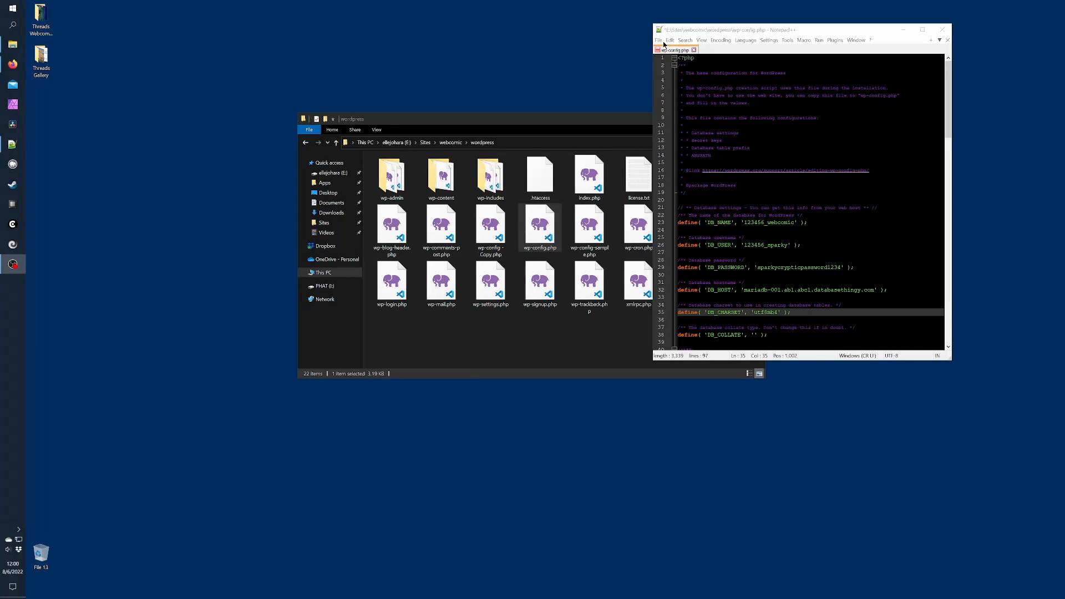
{"action": "left_click", "coordinate": [659, 40]}
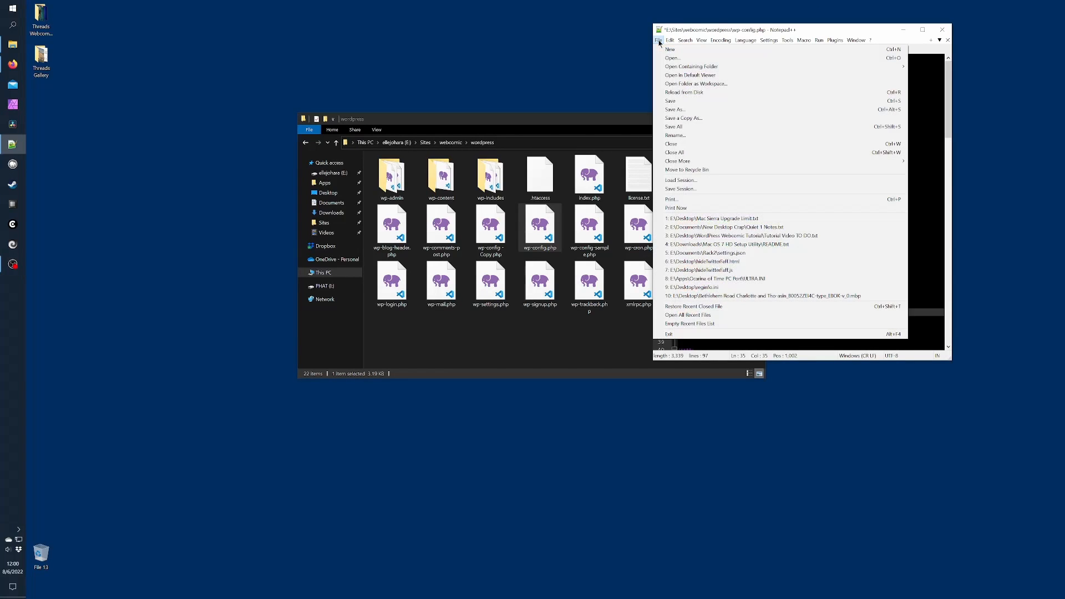
{"action": "left_click", "coordinate": [680, 102]}
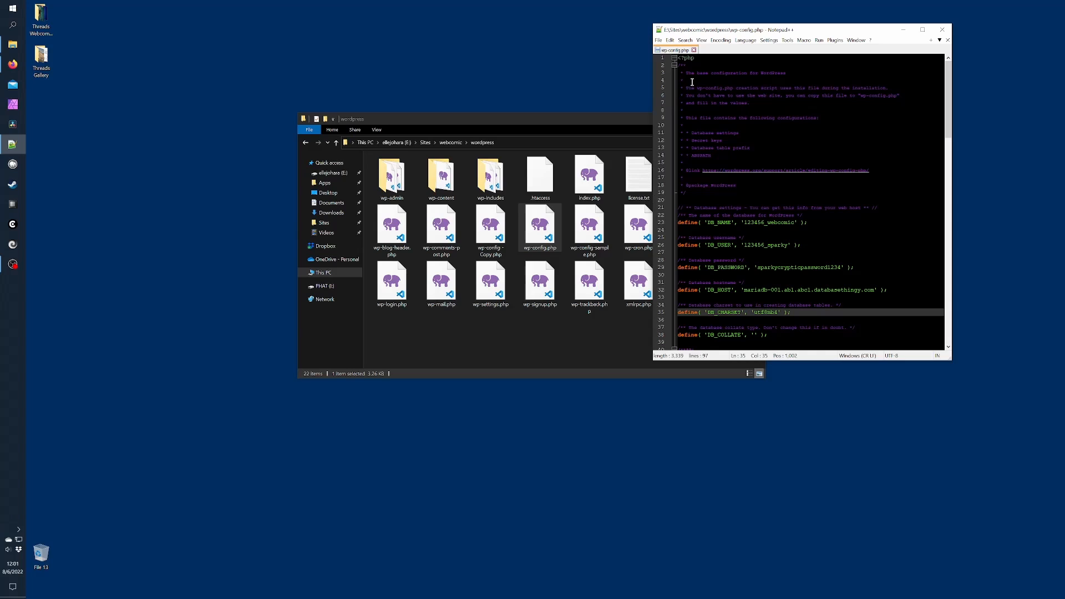
{"action": "left_click", "coordinate": [694, 50]}
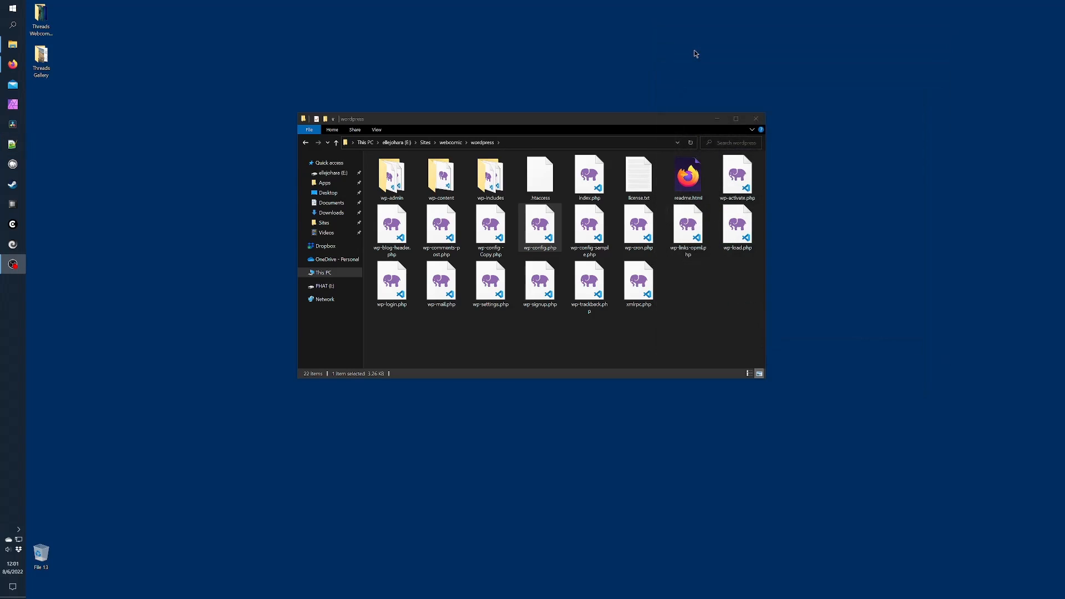
Drag the wp-config - Copy.php backup out of the wordpress folder
{"action": "left_click", "coordinate": [685, 288]}
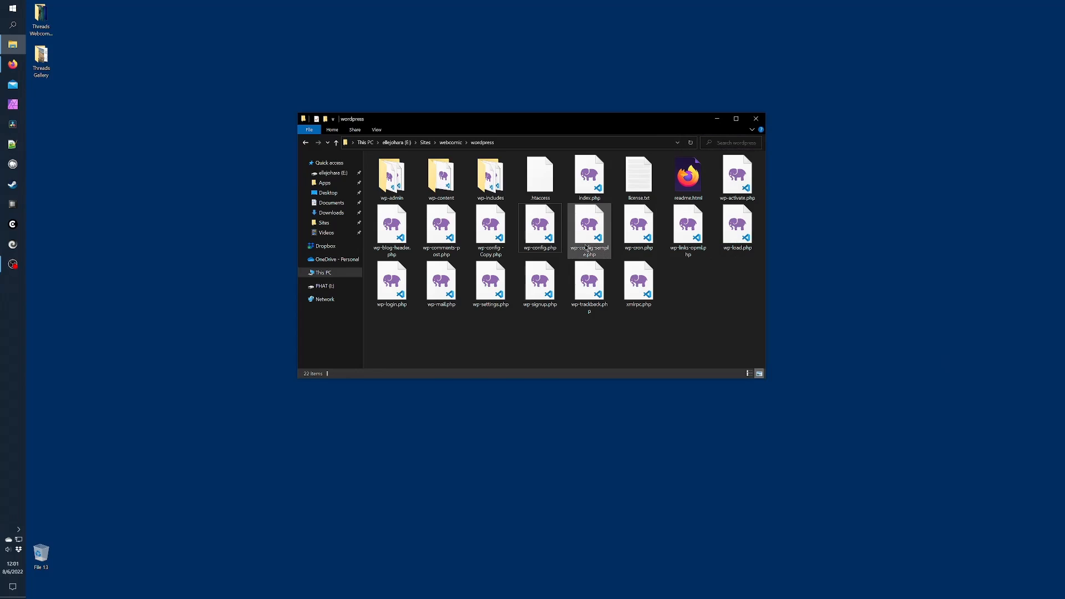
{"action": "left_click_drag", "start_coordinate": [490, 227], "coordinate": [487, 84]}
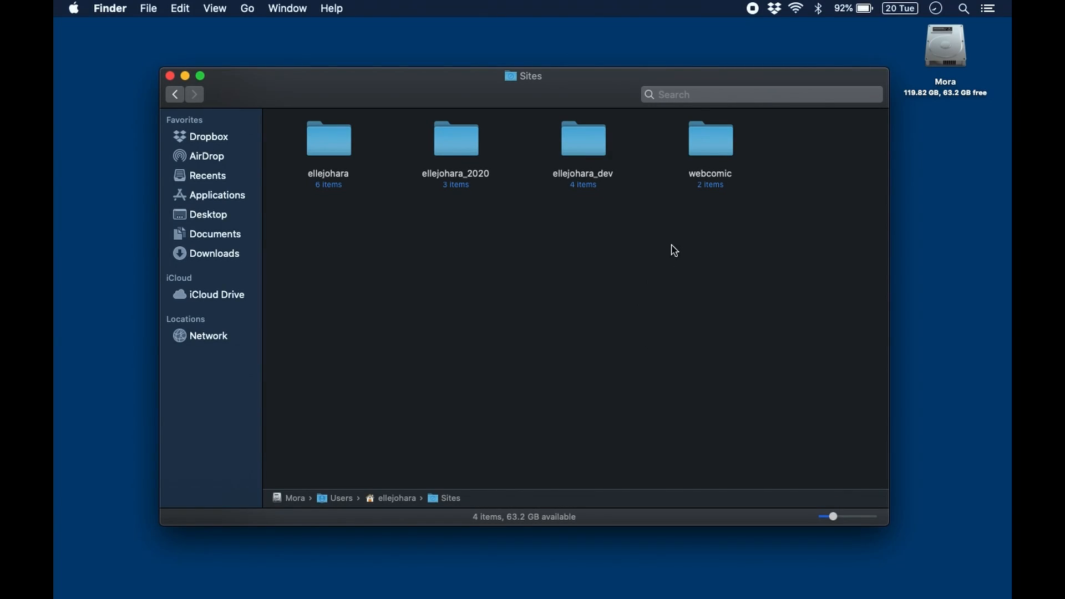
Show hidden files in the webcomic folder to select .htaccess, then search Windows for 'file' to find FileZilla
{"action": "double_click", "coordinate": [717, 143]}
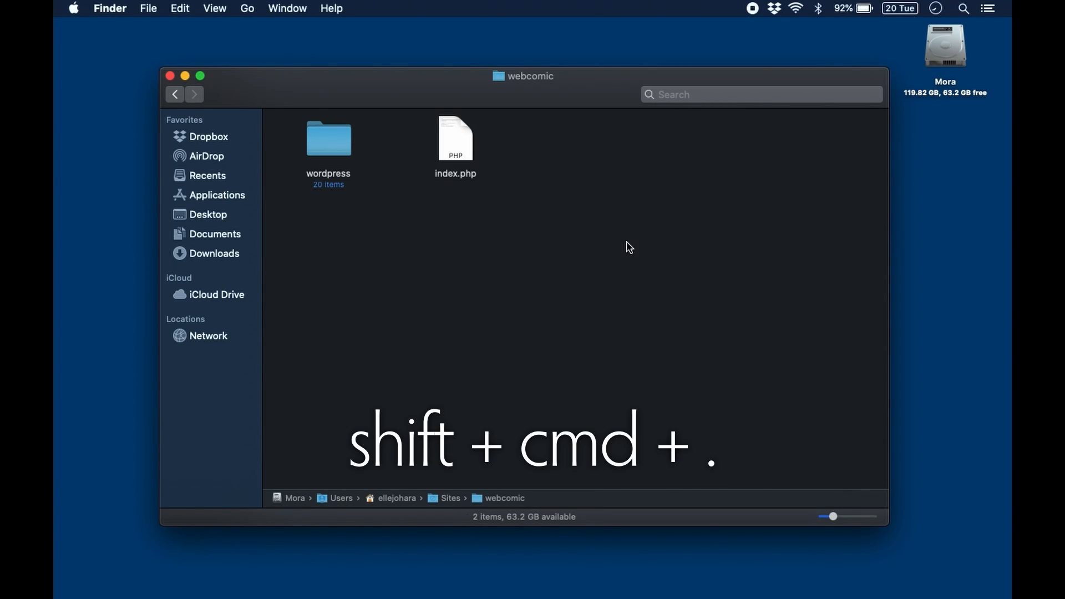
{"action": "key", "text": "super+shift+period"}
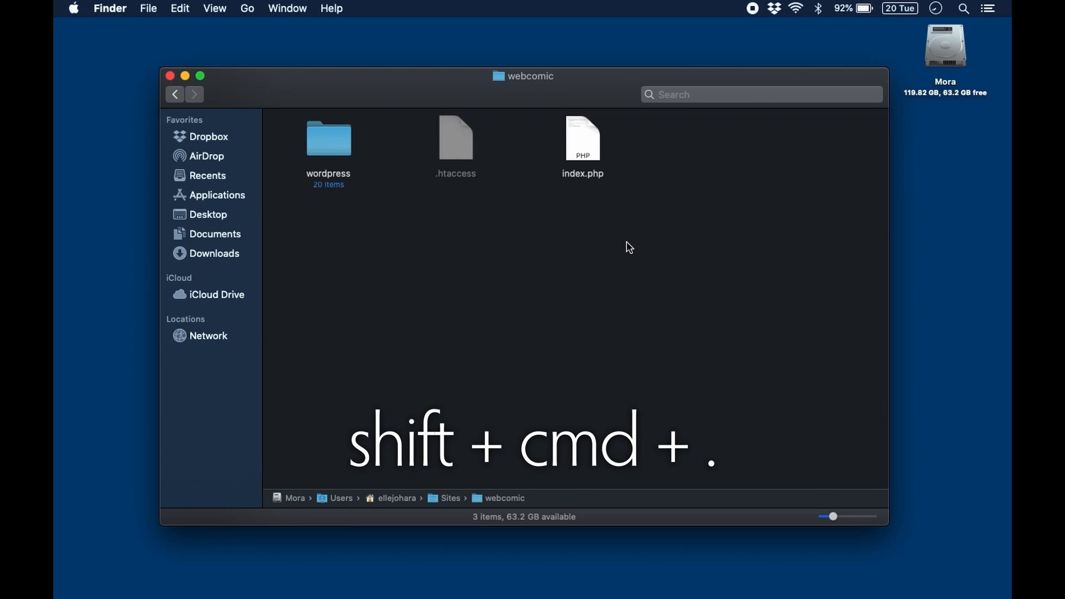
{"action": "left_click", "coordinate": [454, 133]}
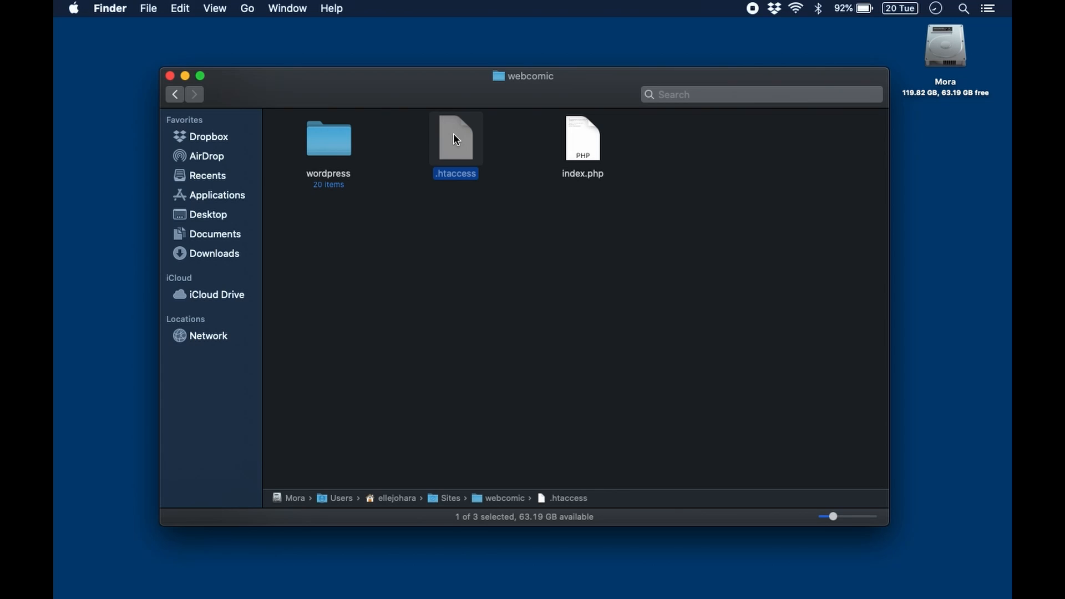
{"action": "left_click", "coordinate": [11, 10]}
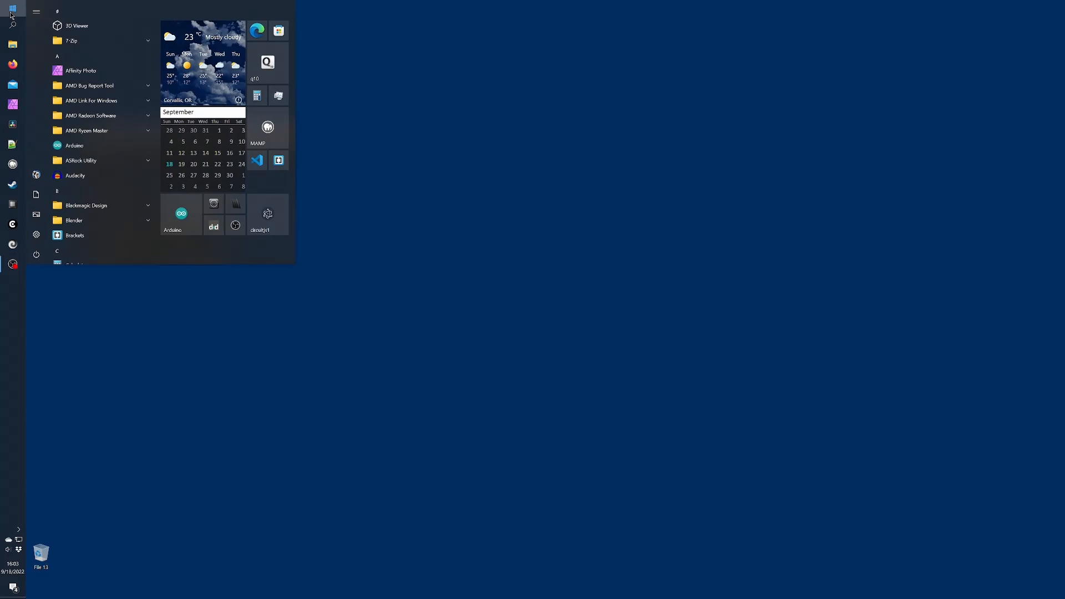
{"action": "type", "text": "file"}
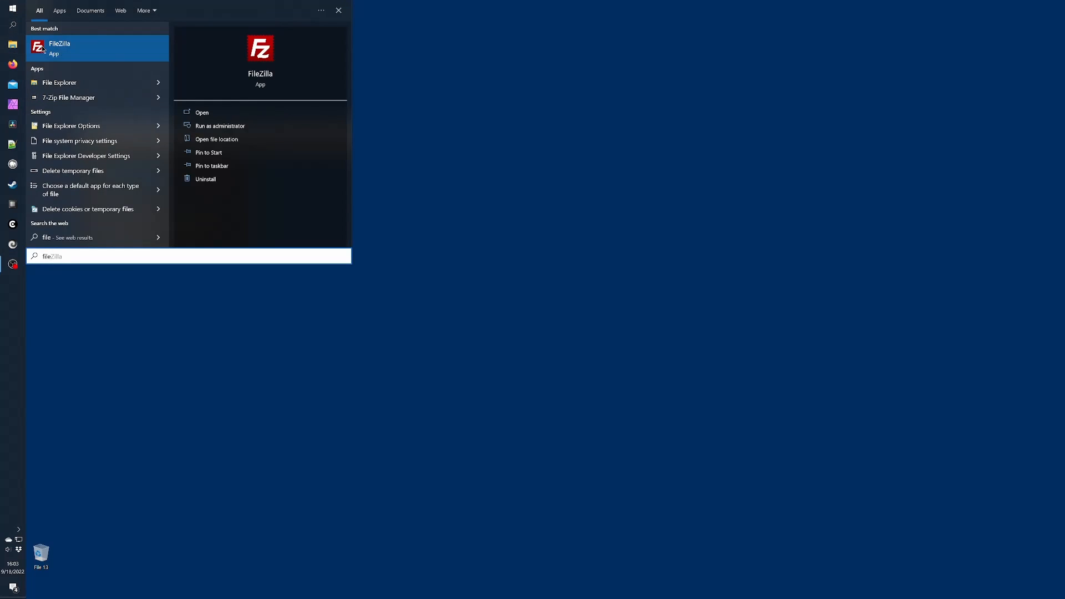
Launch FileZilla and quickconnect to host ourwebsitename.com with the account password
{"action": "key", "text": "Return"}
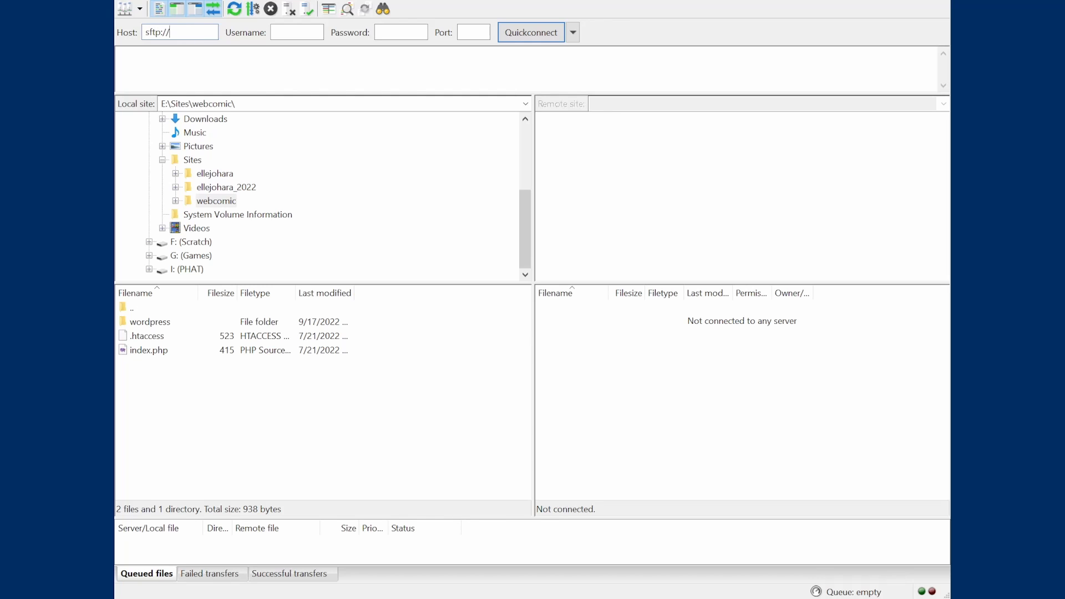
{"action": "type", "text": "ourwebsitename.com"}
{"action": "key", "text": "Tab"}
{"action": "type", "text": "••••••••••"}
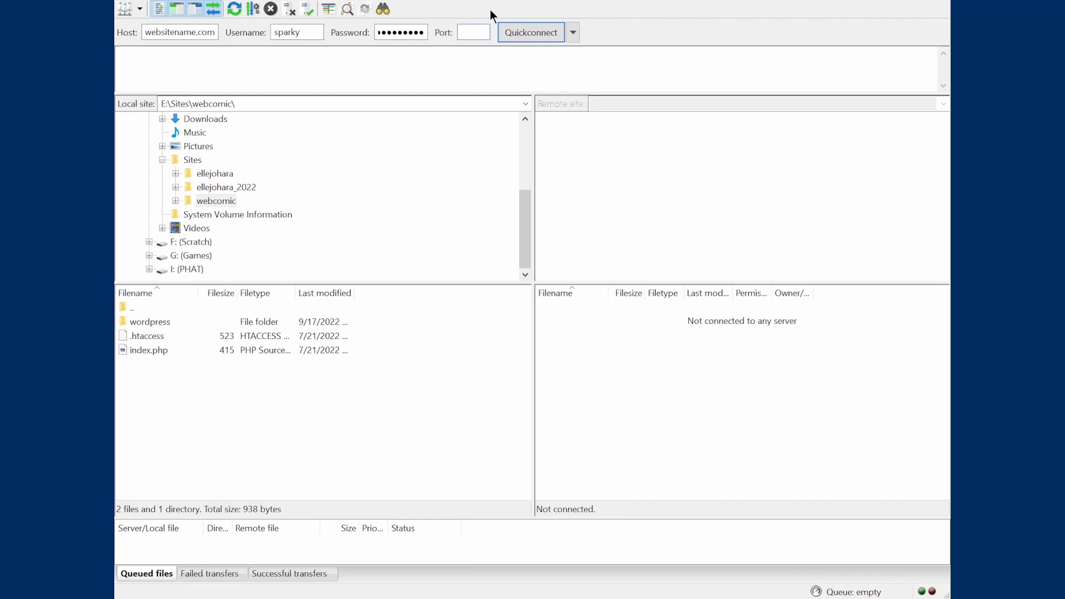
{"action": "left_click", "coordinate": [537, 32]}
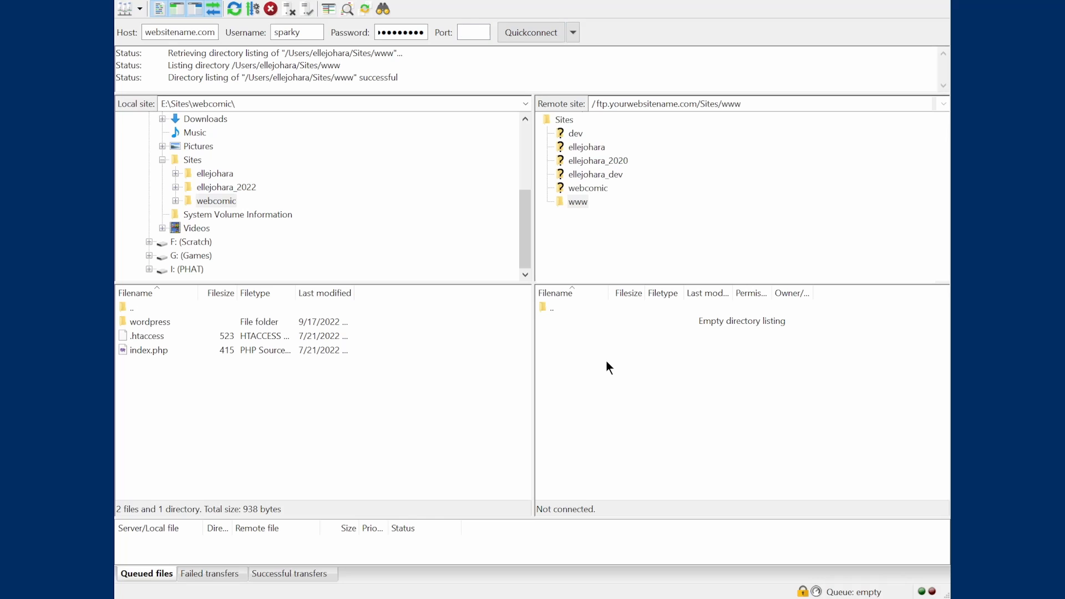
Upload wordpress, .htaccess and index.php into the server's www folder, then close FileZilla
{"action": "left_click_drag", "start_coordinate": [250, 418], "coordinate": [585, 385]}
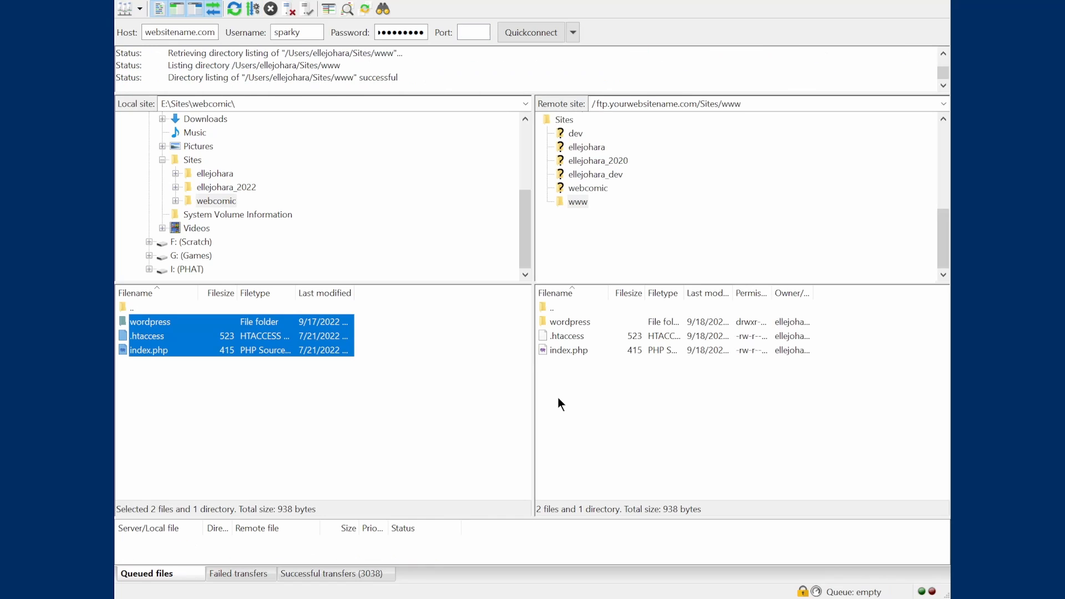
{"action": "left_click", "coordinate": [399, 411]}
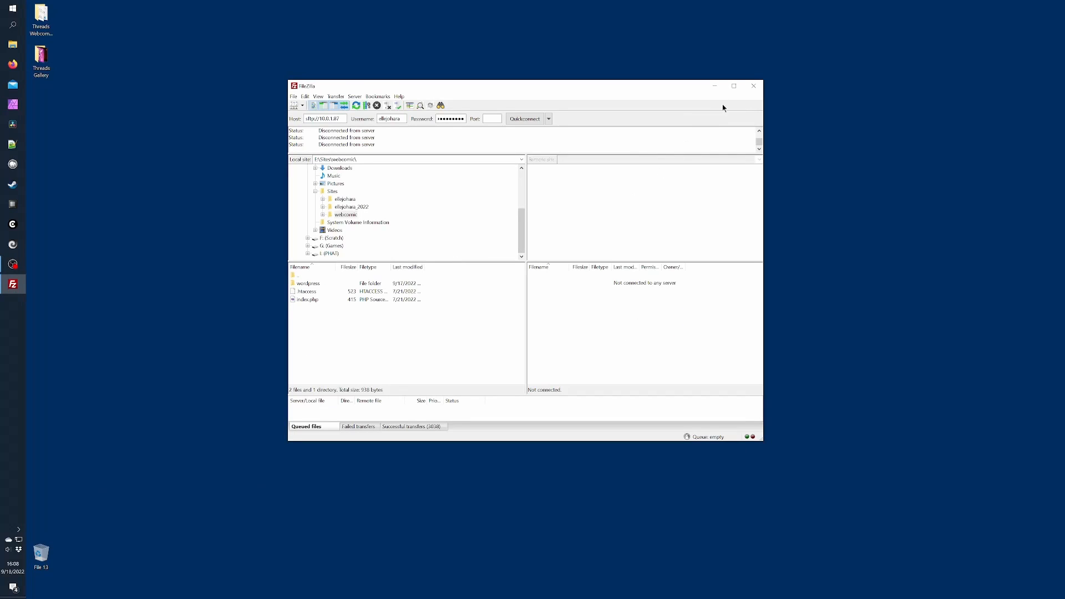
{"action": "left_click", "coordinate": [751, 83]}
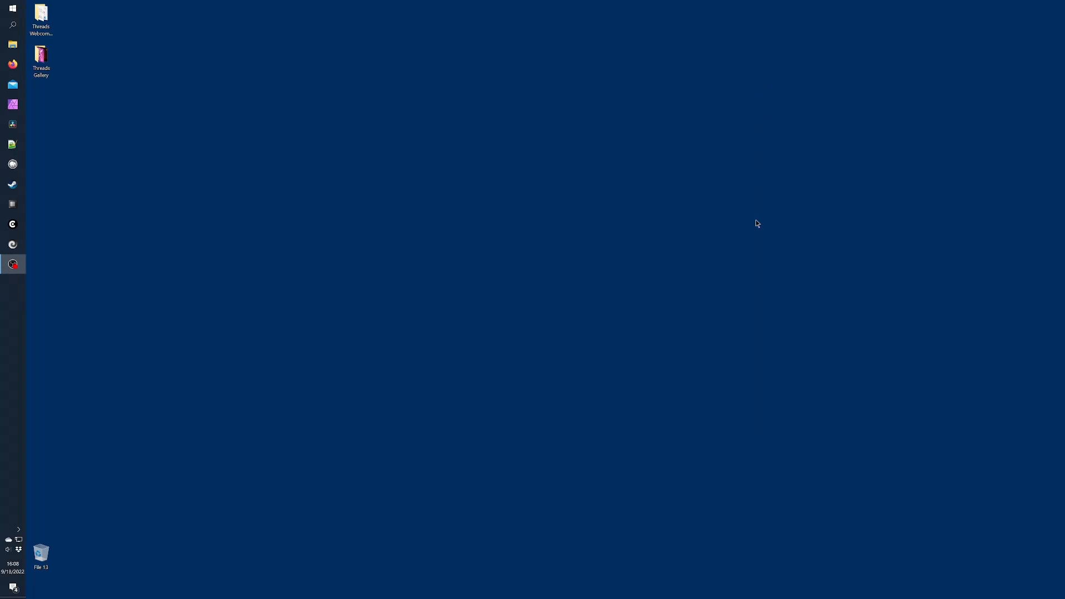
{"action": "left_click", "coordinate": [13, 64]}
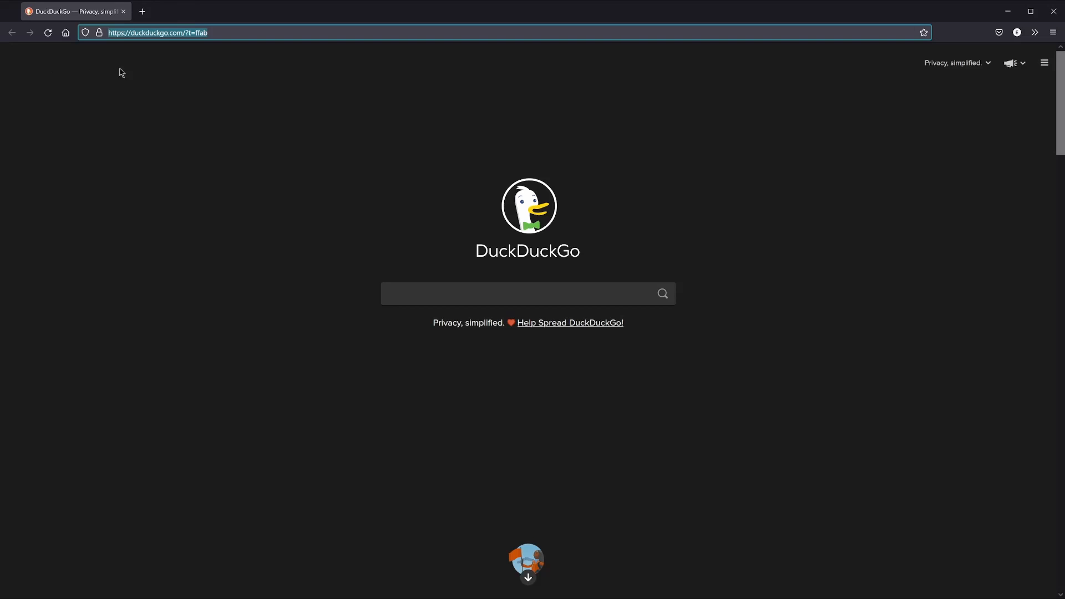
{"action": "type", "text": "h"}
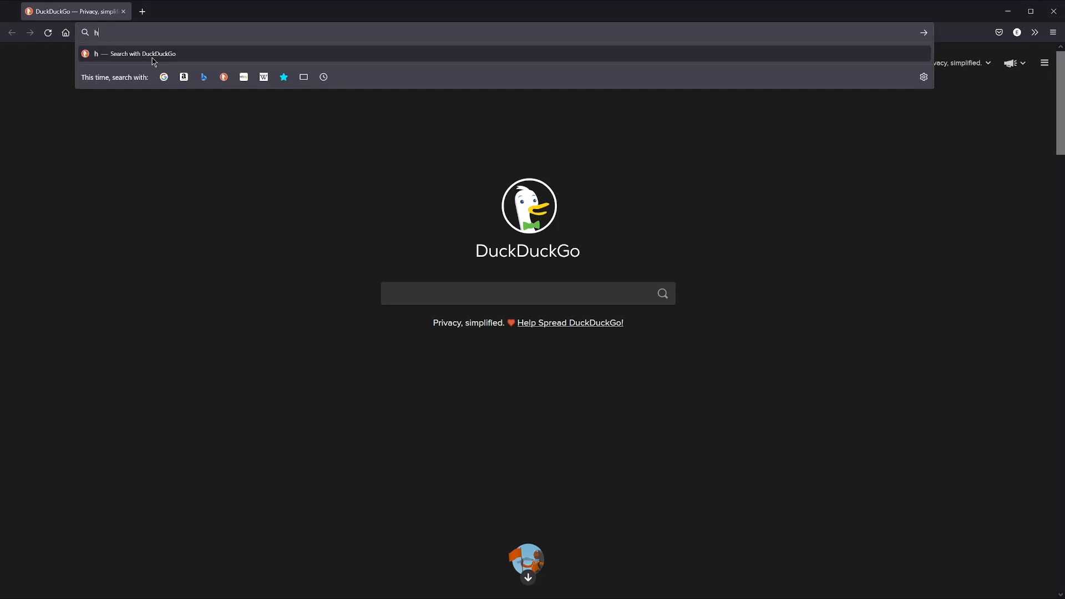
{"action": "type", "text": "ttp://yourwebsitename.mora/"}
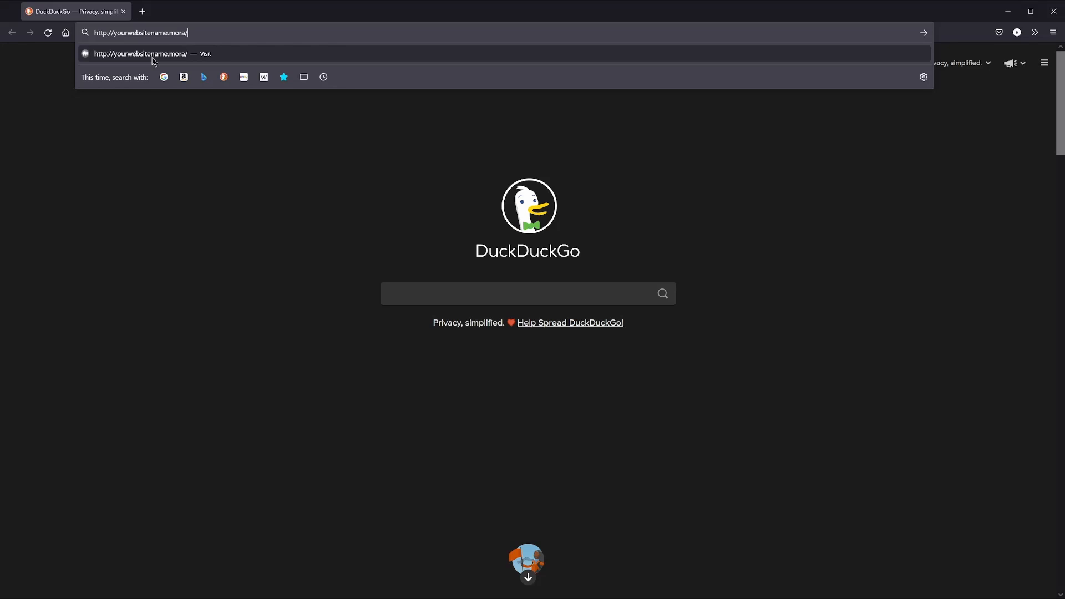
{"action": "key", "text": "Return"}
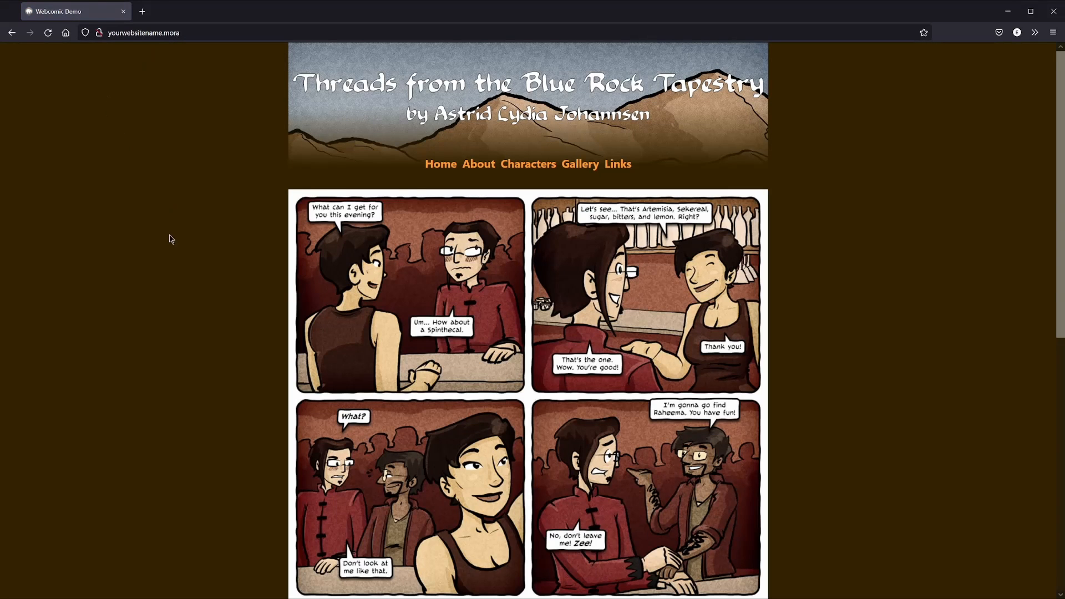
Visit the 'Time for a News Update' post and then the site's About page
{"action": "scroll", "coordinate": [206, 280], "scroll_direction": "down", "scroll_amount": 5}
{"action": "scroll", "coordinate": [206, 280], "scroll_direction": "down", "scroll_amount": 4}
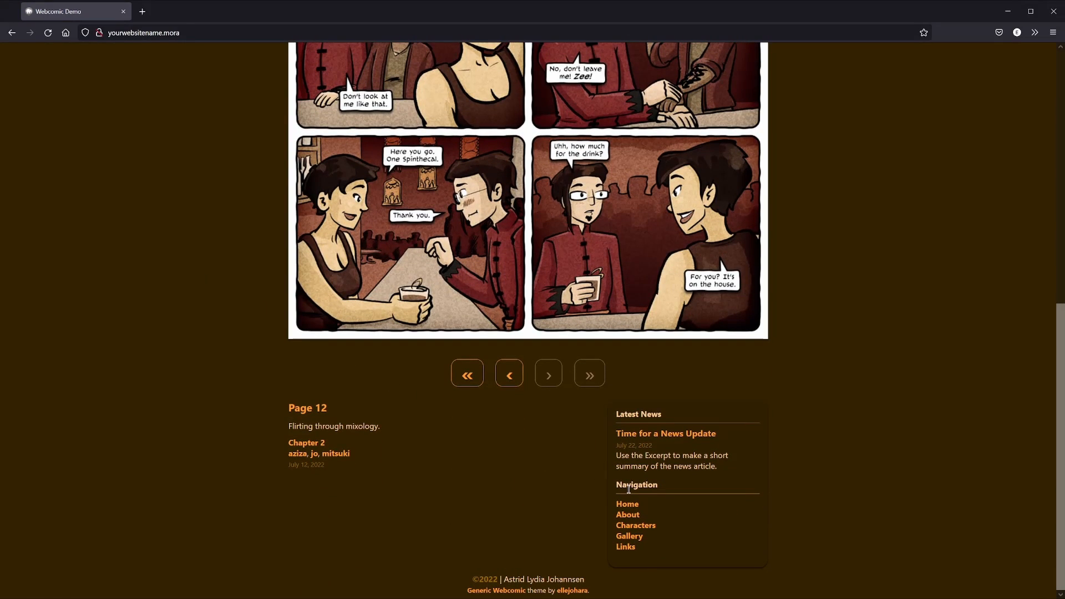
{"action": "left_click", "coordinate": [666, 434]}
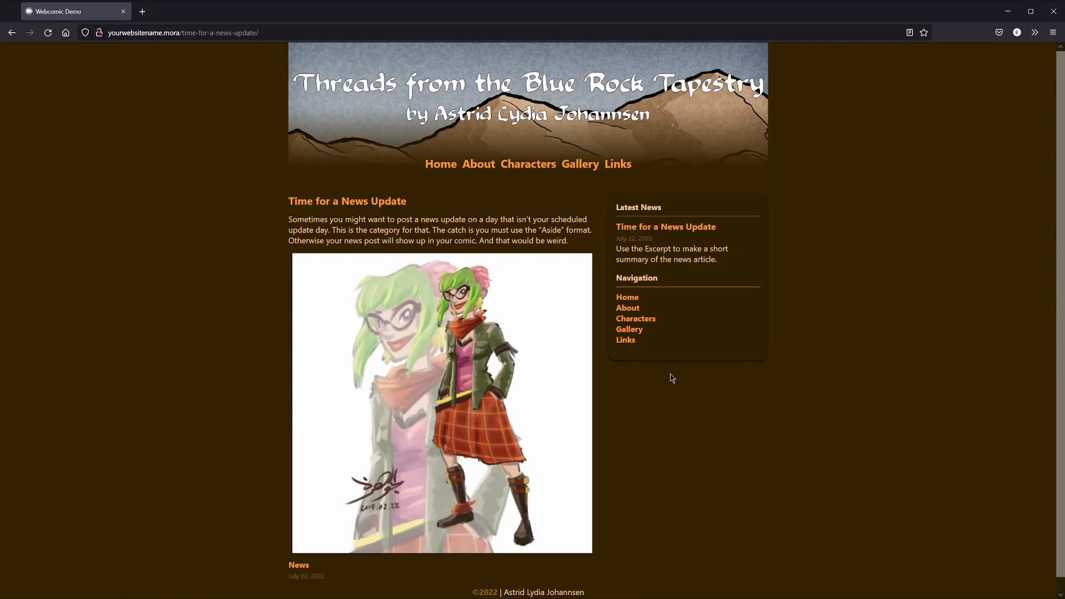
{"action": "left_click", "coordinate": [631, 309]}
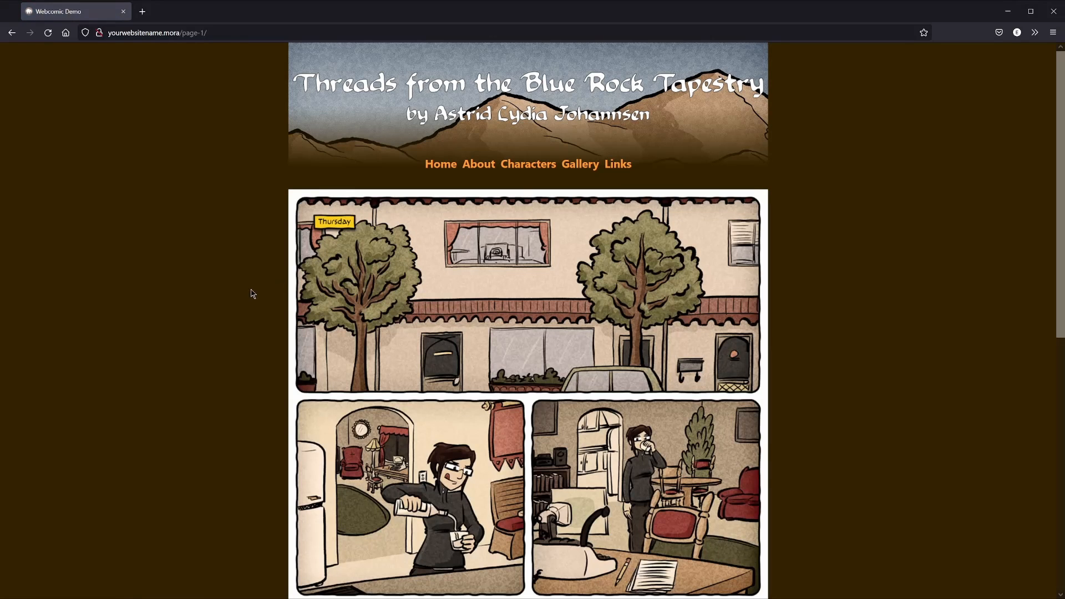
Go to the next comic page and open the archive of pages tagged jo
{"action": "scroll", "coordinate": [249, 294], "scroll_direction": "down", "scroll_amount": 5}
{"action": "scroll", "coordinate": [249, 304], "scroll_direction": "down", "scroll_amount": 3}
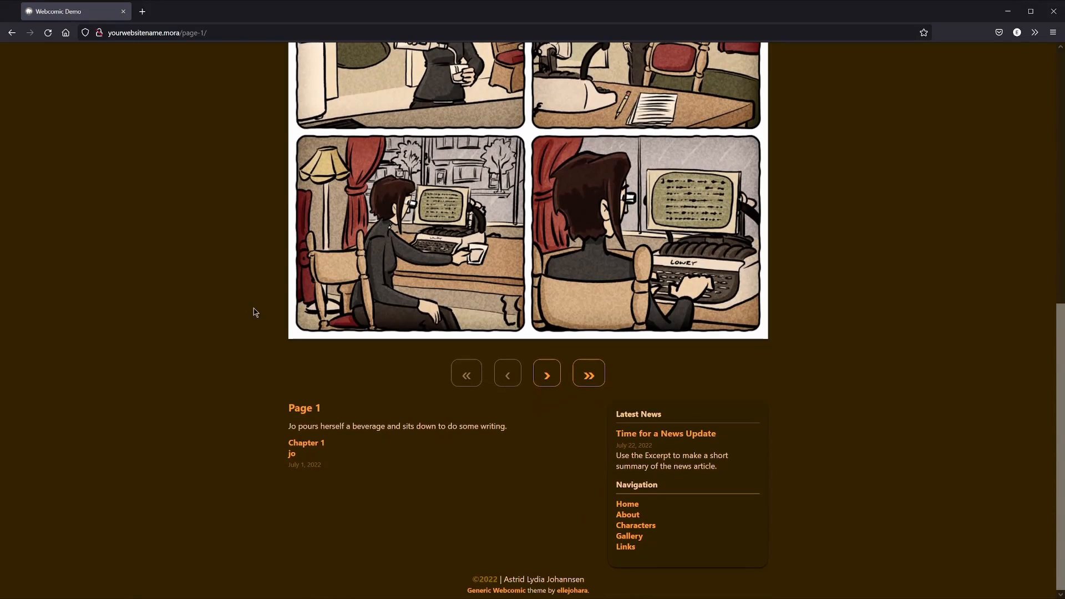
{"action": "left_click", "coordinate": [538, 383]}
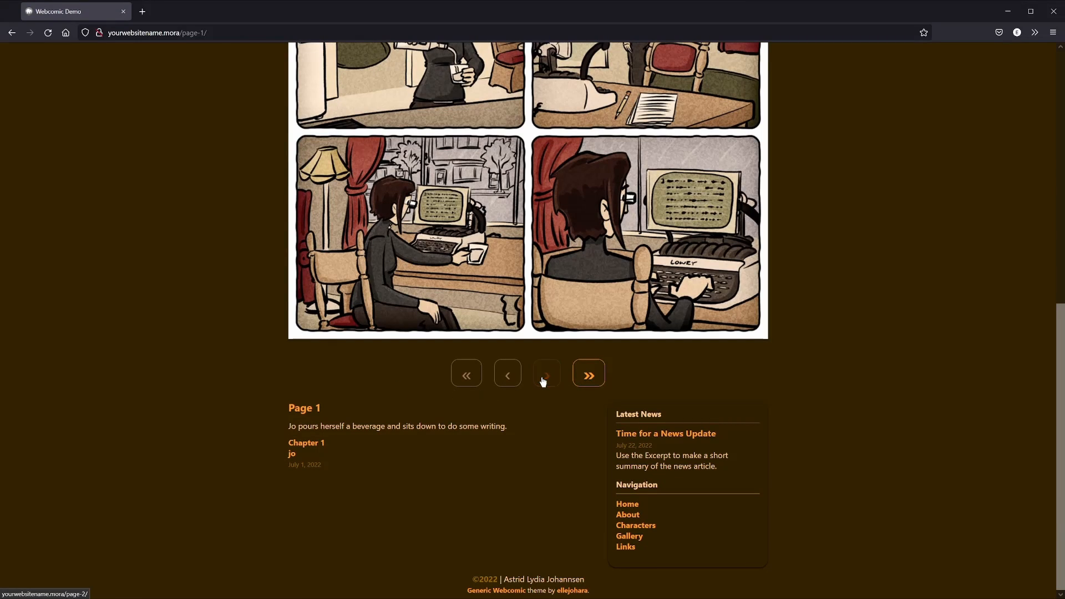
{"action": "scroll", "coordinate": [542, 382], "scroll_direction": "down", "scroll_amount": 8}
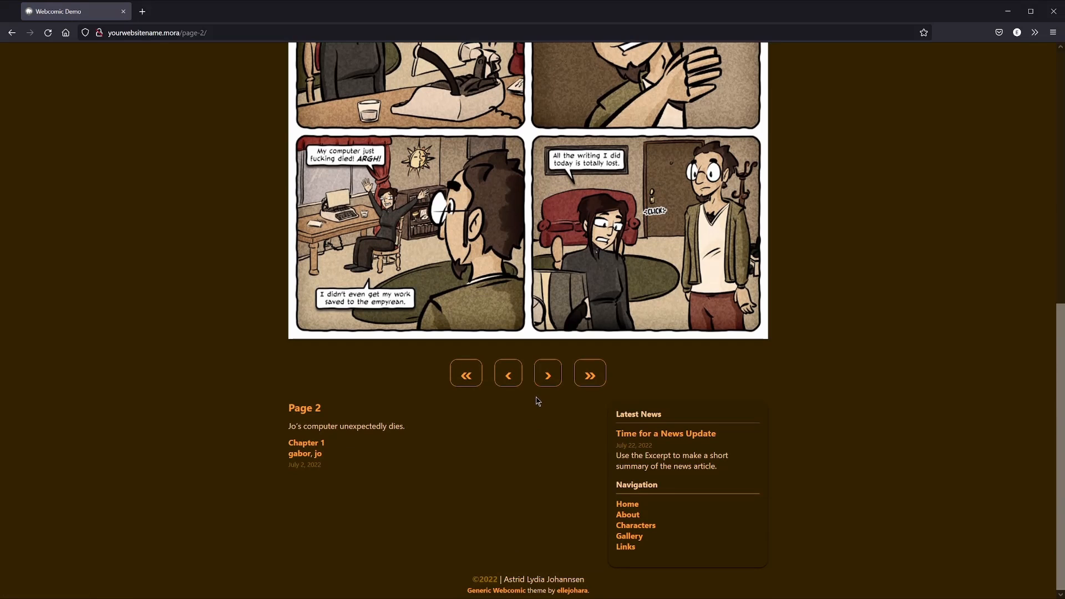
{"action": "left_click", "coordinate": [319, 455]}
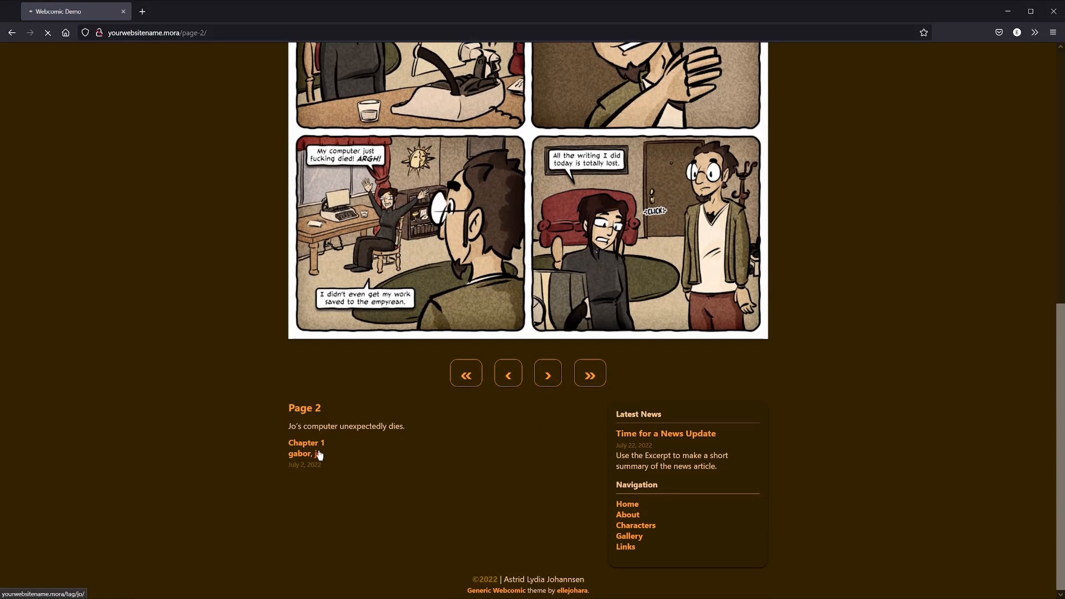
{"action": "scroll", "coordinate": [264, 425], "scroll_direction": "down", "scroll_amount": 3}
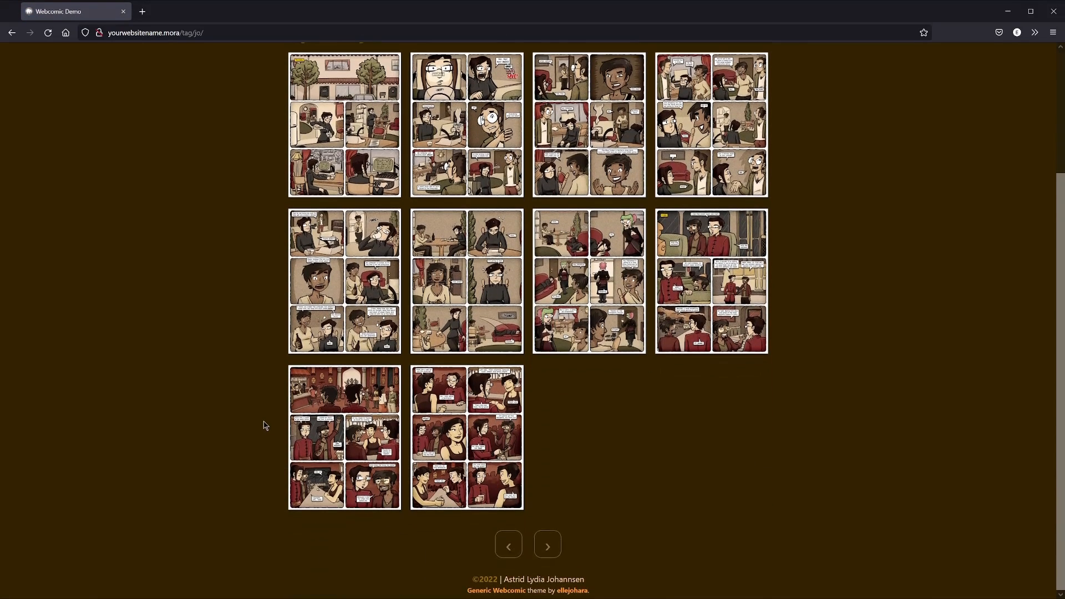
{"action": "scroll", "coordinate": [264, 426], "scroll_direction": "up", "scroll_amount": 3}
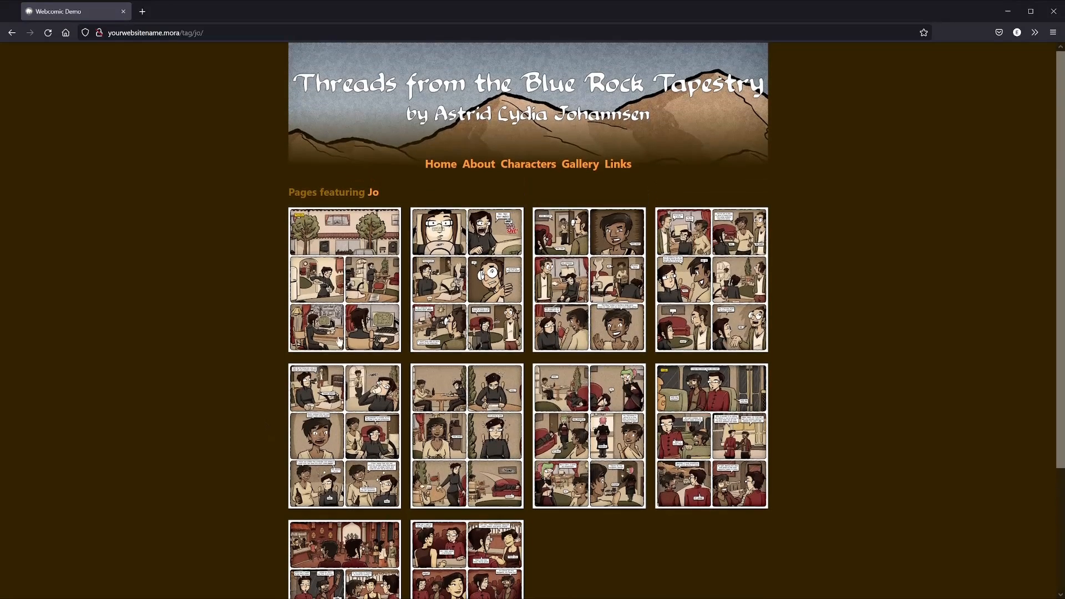
Open Jo's character page, return to the Characters list, then go back Home
{"action": "left_click", "coordinate": [377, 194]}
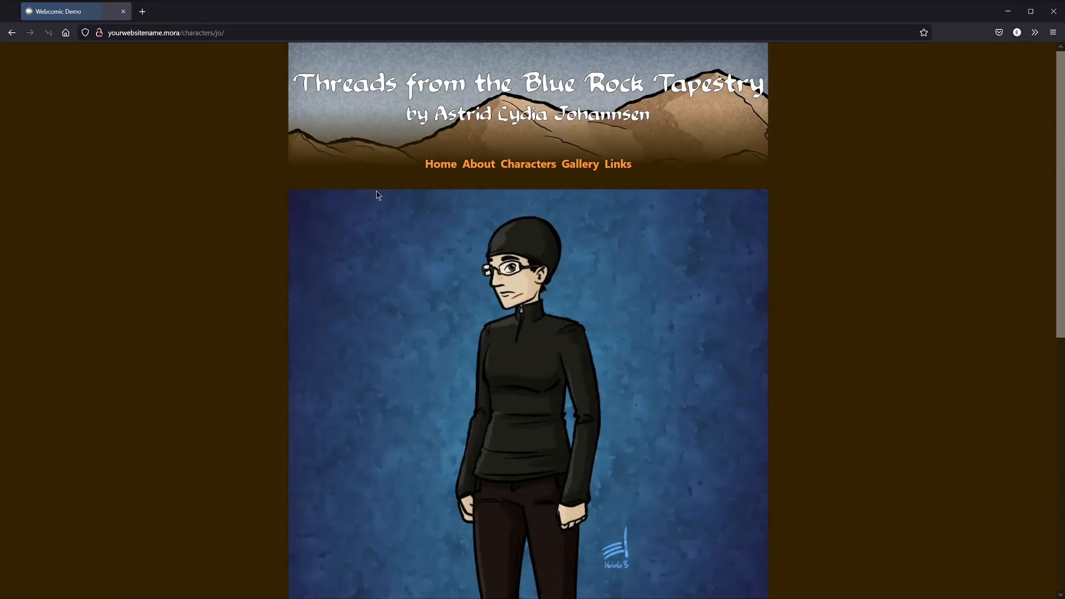
{"action": "scroll", "coordinate": [208, 341], "scroll_direction": "down", "scroll_amount": 1}
{"action": "scroll", "coordinate": [208, 341], "scroll_direction": "down", "scroll_amount": 6}
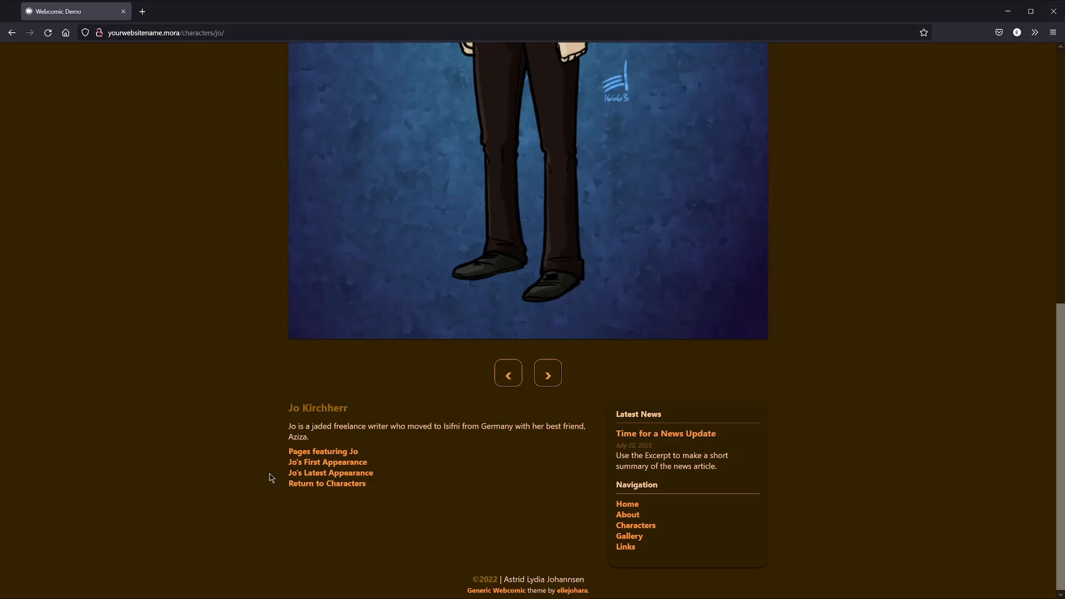
{"action": "left_click", "coordinate": [320, 485]}
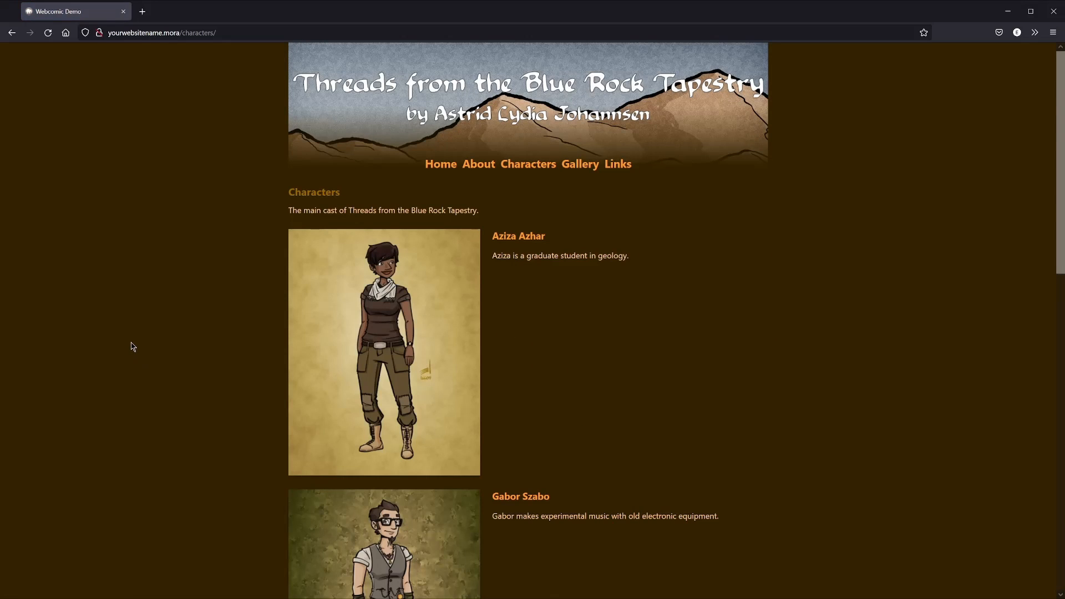
{"action": "scroll", "coordinate": [132, 345], "scroll_direction": "down", "scroll_amount": 6}
{"action": "scroll", "coordinate": [141, 366], "scroll_direction": "down", "scroll_amount": 7}
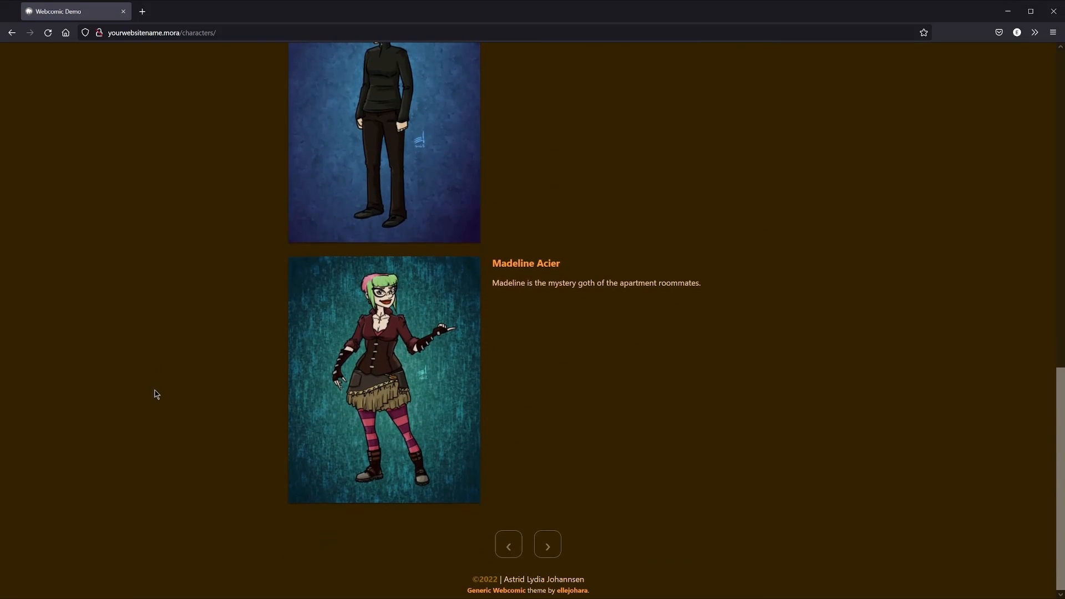
{"action": "scroll", "coordinate": [169, 399], "scroll_direction": "up", "scroll_amount": 4}
{"action": "scroll", "coordinate": [182, 424], "scroll_direction": "up", "scroll_amount": 10}
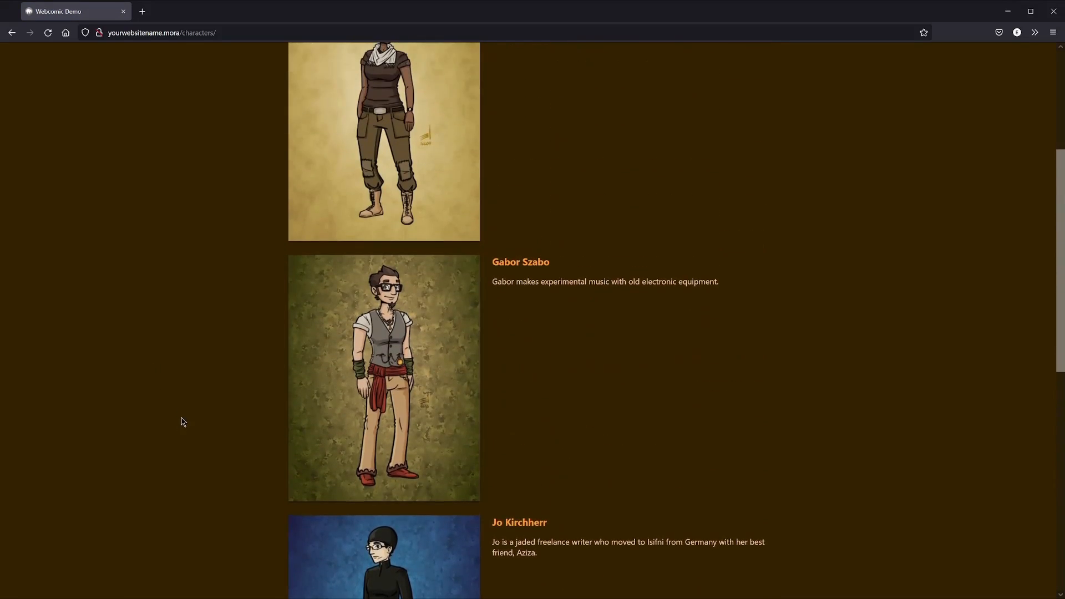
{"action": "left_click", "coordinate": [440, 168]}
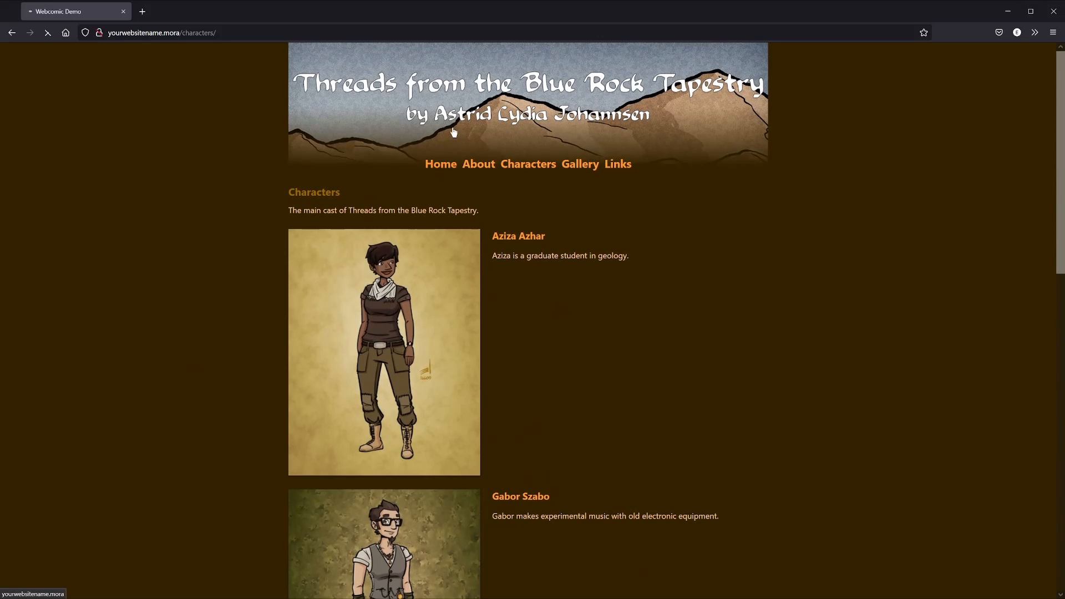